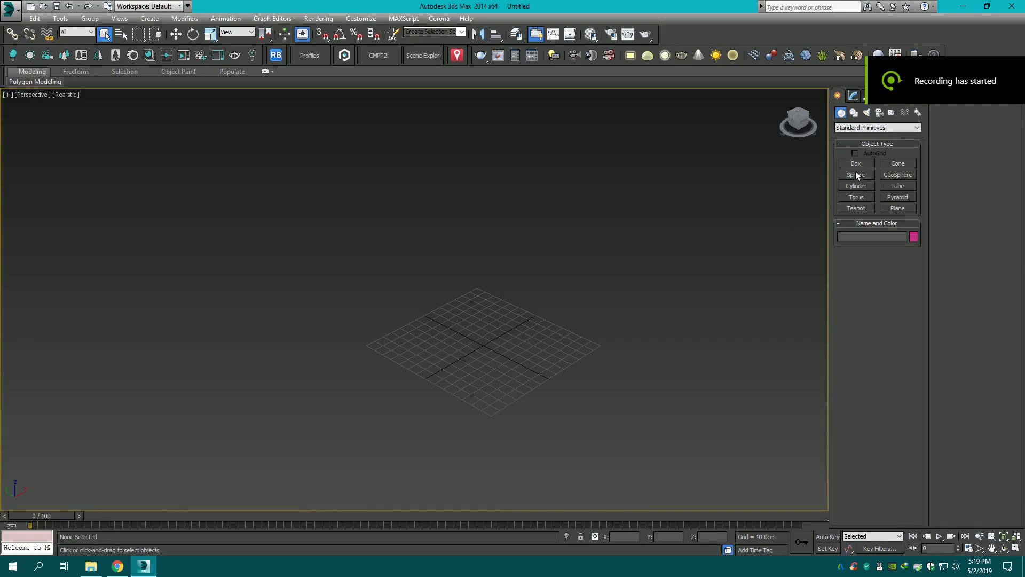
- Draw a room Box in the Perspective viewport and set its height to 300 cm
left_click(856, 164)
left_click_drag(515, 208, 557, 484)
left_click(557, 485)
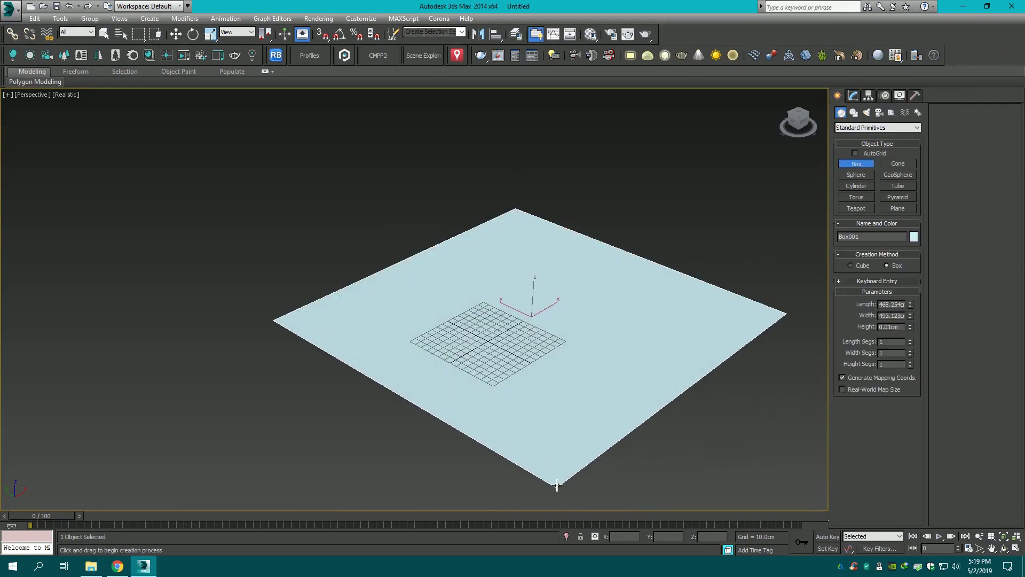
left_click(497, 223)
left_click(892, 327)
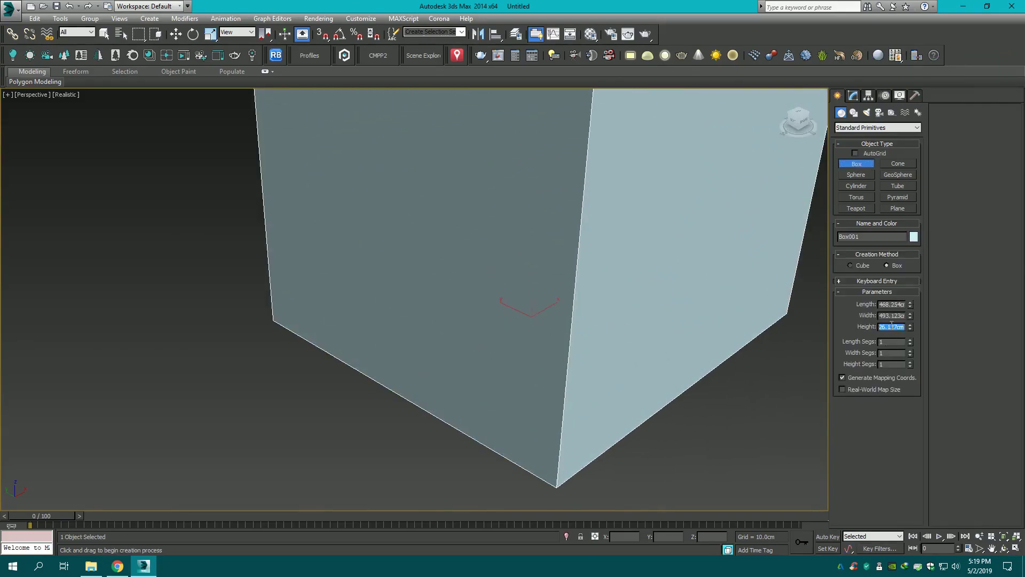
type("300")
key("Return")
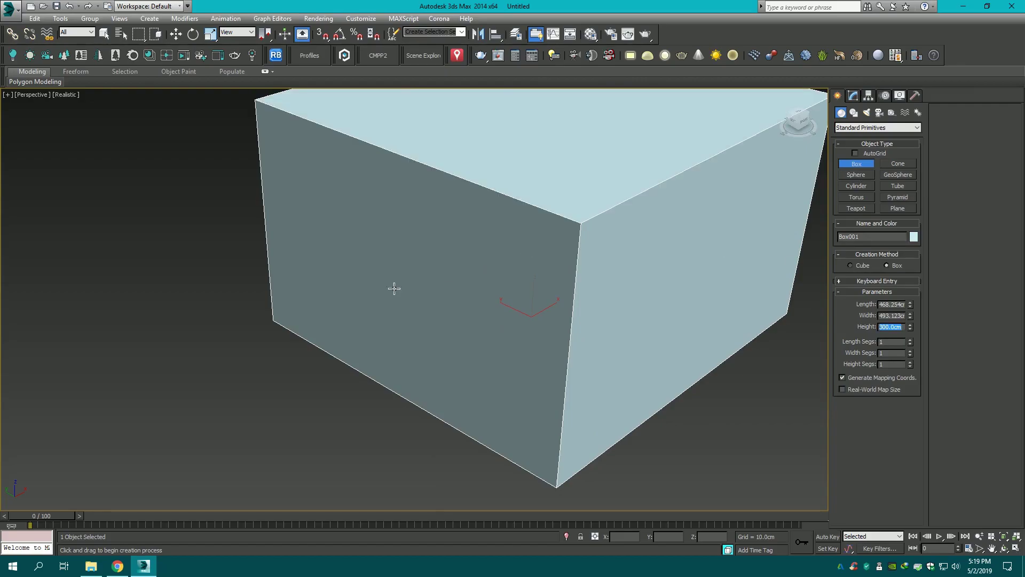
- Merge the Buthtab_Dafne_01 model from the Antoniolupi Buthtab Dafne + Tap AYATI folder into the scene
key("z")
left_click(91, 566)
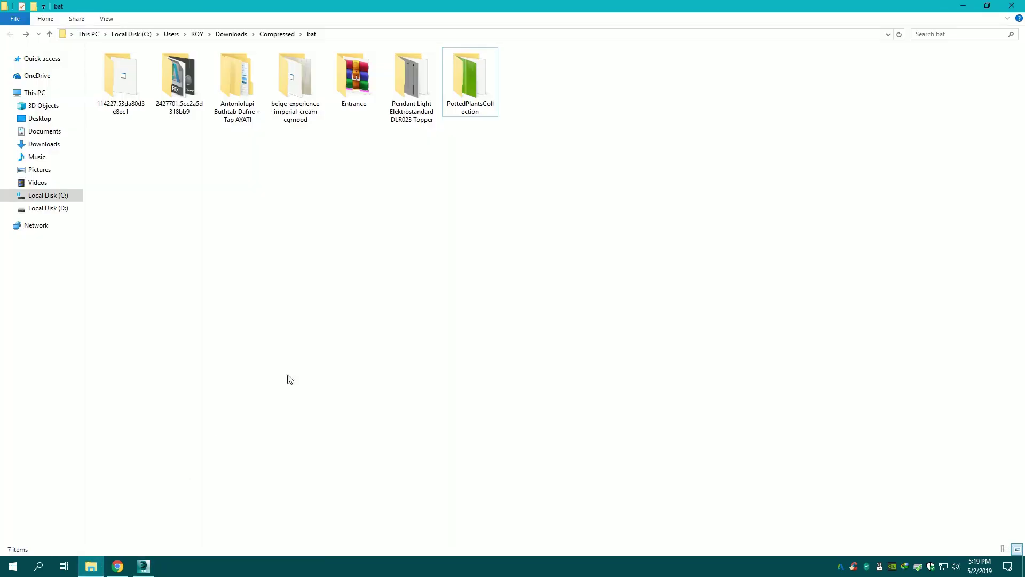
double_click(216, 106)
double_click(144, 70)
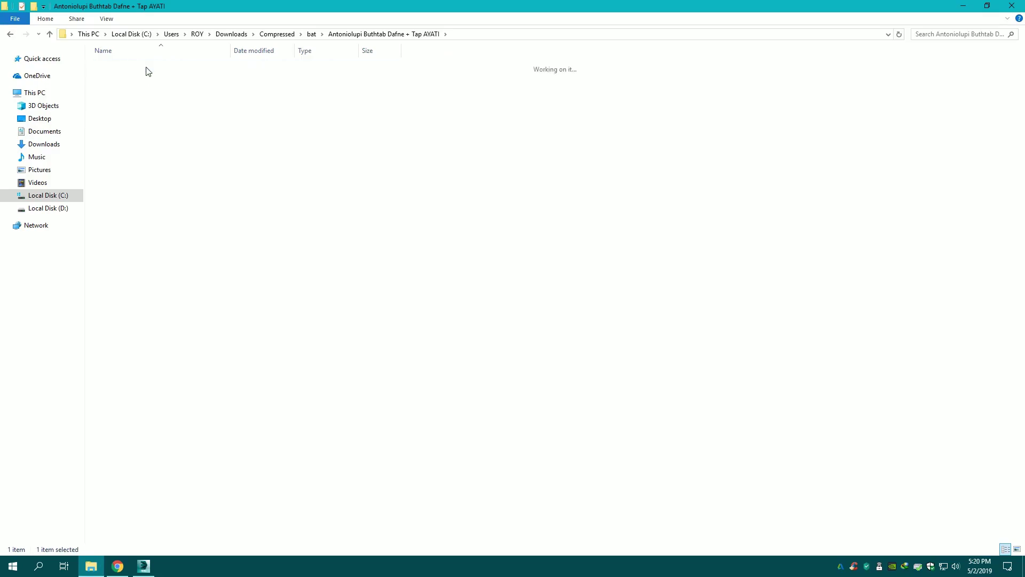
mouse_move(119, 85)
left_mouse_down()
mouse_move(128, 519)
mouse_move(162, 374)
left_mouse_up()
left_click(182, 393)
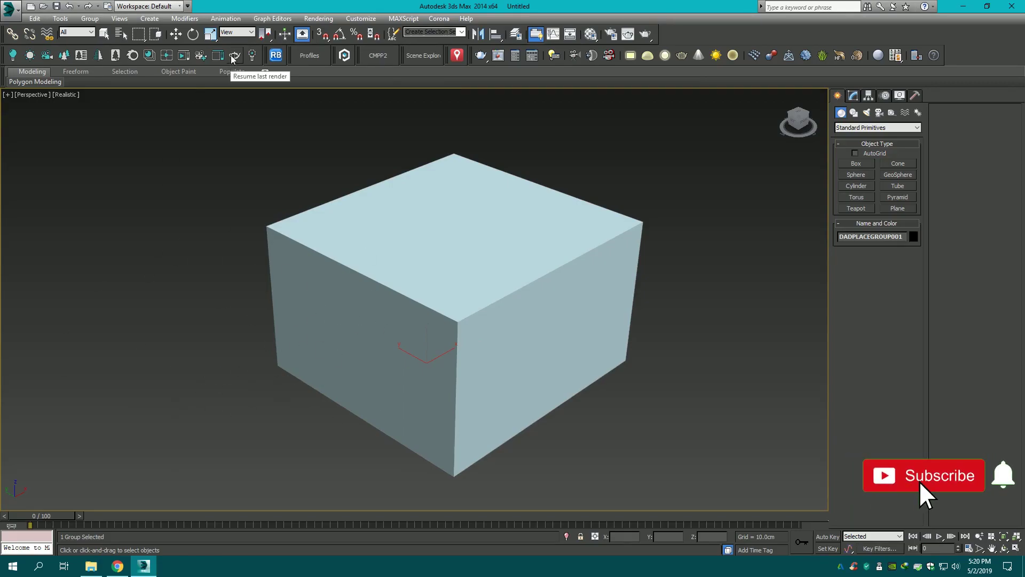
- Place the merged bathtub and group it with the tap under the name 'B'
left_click(354, 325)
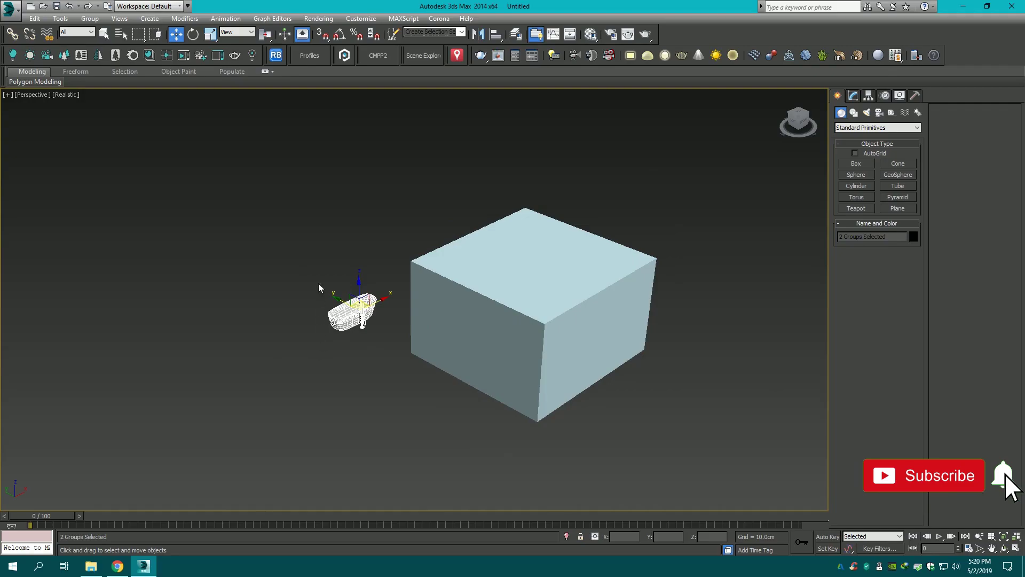
scroll(335, 303, "up", 3)
scroll(401, 403, "up", 2)
scroll(384, 409, "up", 2)
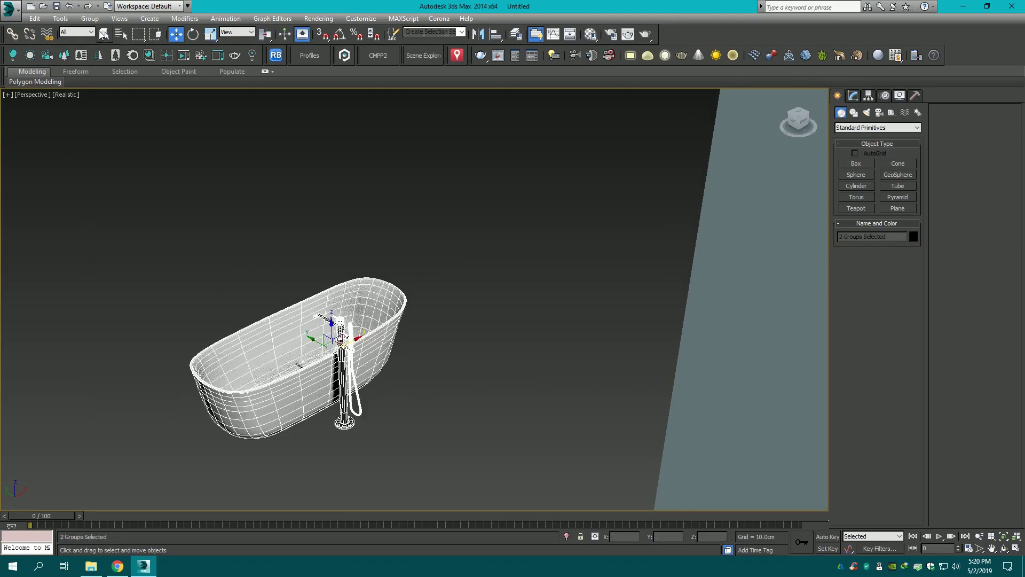
left_click(90, 18)
left_click(113, 30)
type("Batht")
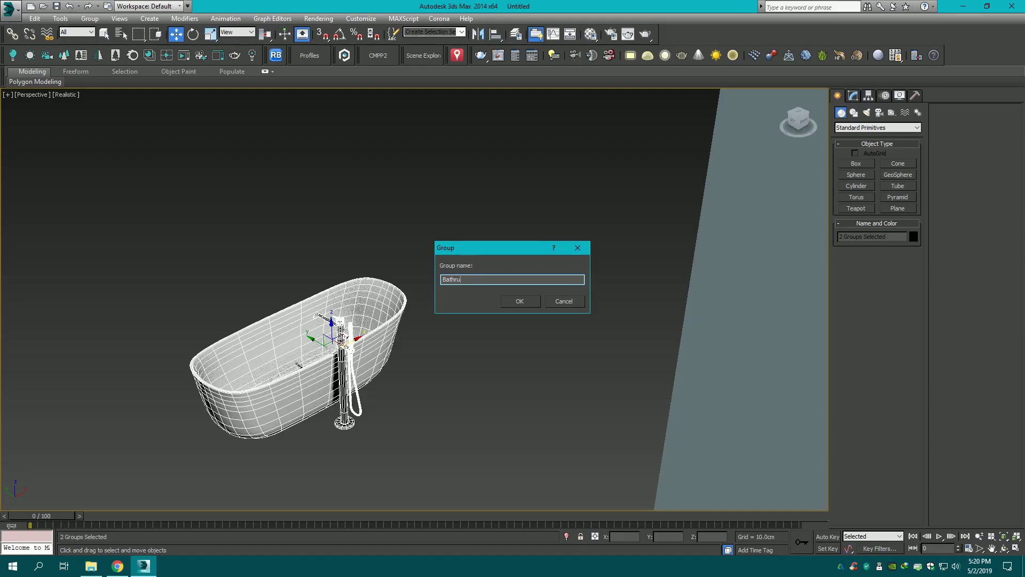
left_click(502, 300)
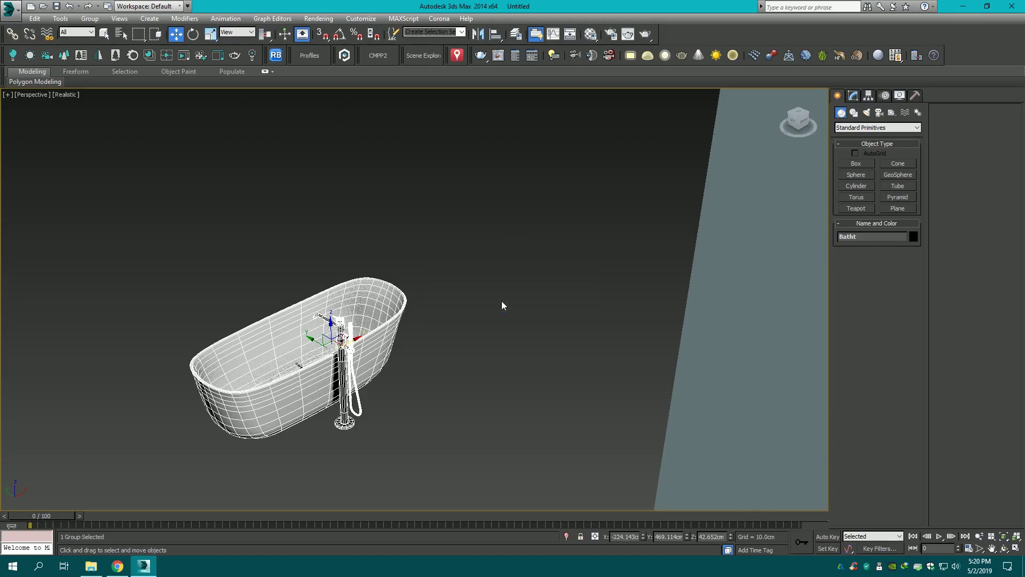
- In Top view, move and rotate the bathtub group diagonally inside the room box
key("t")
scroll(501, 301, "down", 5)
key("F3")
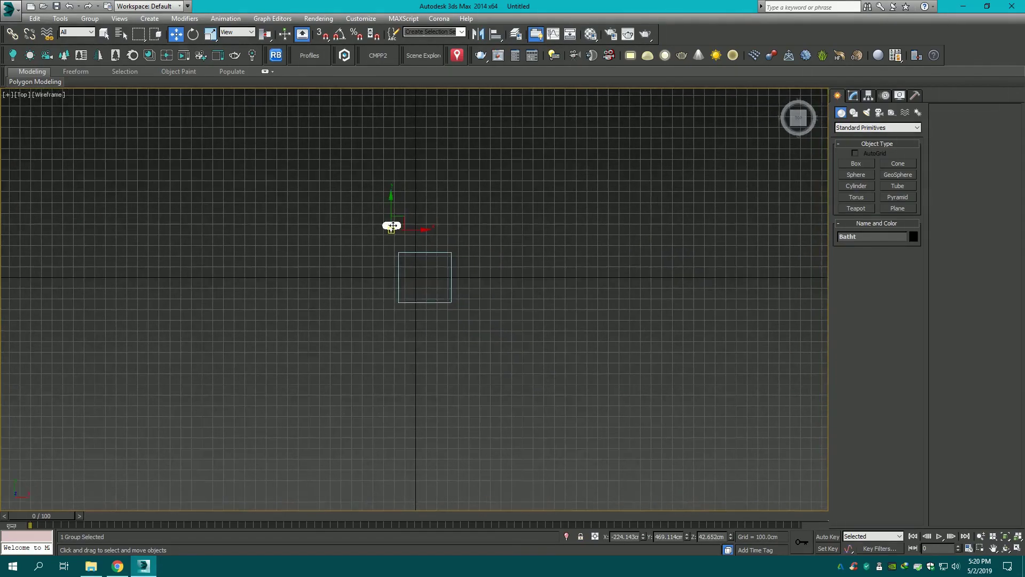
scroll(567, 373, "up", 3)
mouse_move(395, 223)
left_mouse_down()
mouse_move(401, 336)
mouse_move(484, 336)
left_mouse_up()
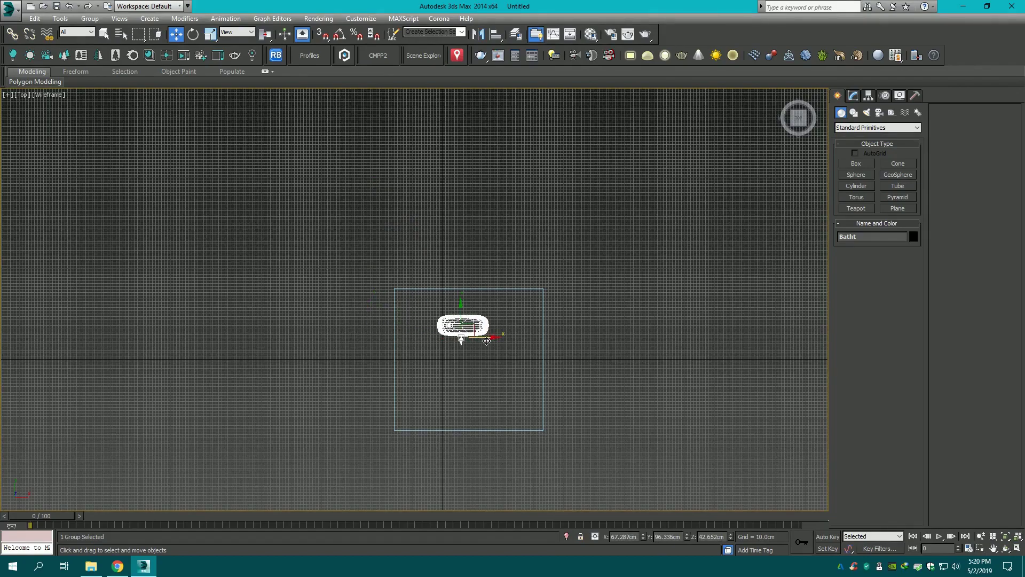
scroll(481, 340, "up", 3)
left_click(192, 34)
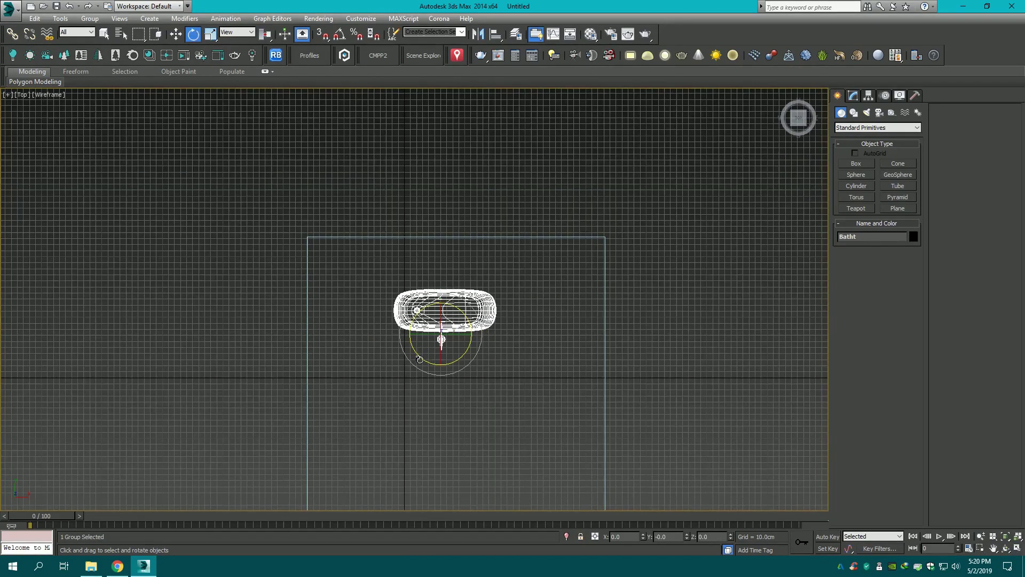
mouse_move(420, 358)
left_mouse_down()
mouse_move(476, 373)
mouse_move(482, 364)
left_mouse_up()
key("w")
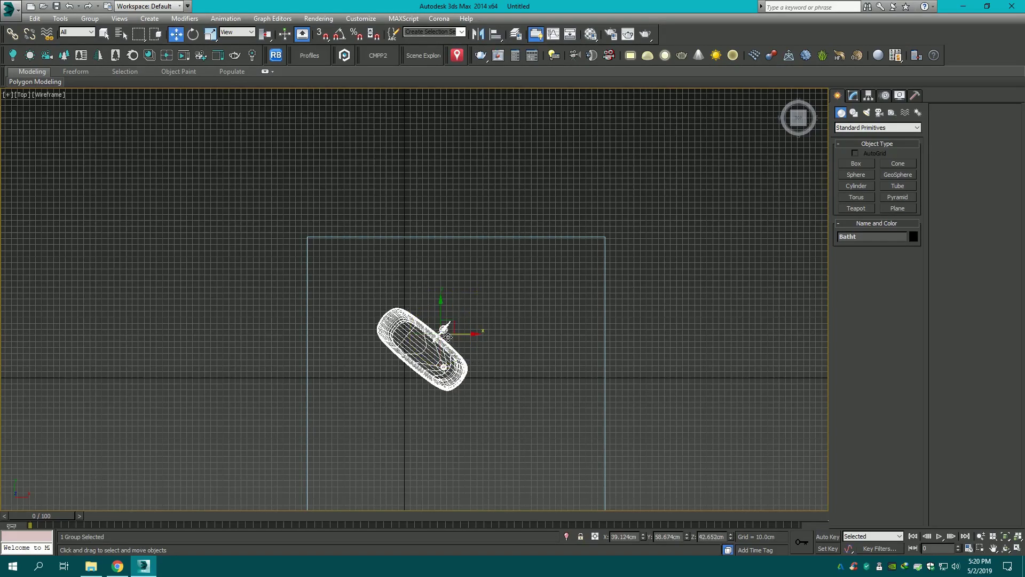
mouse_move(448, 328)
left_mouse_down()
mouse_move(463, 290)
mouse_move(485, 290)
left_mouse_up()
- Place a CoronaCam from the room edge aimed at the bathtub and look through it
left_click(528, 303)
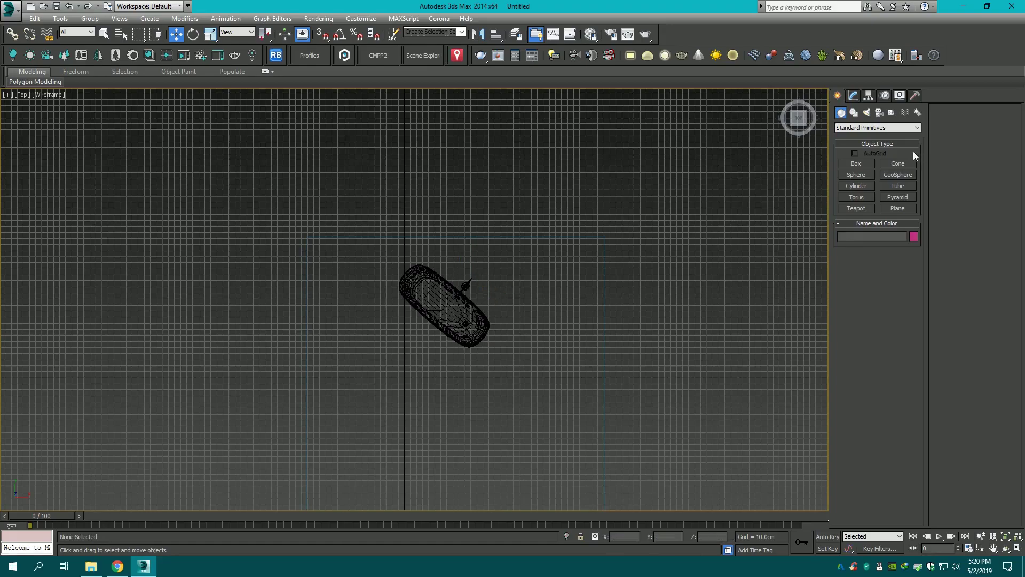
left_click(879, 113)
middle_click_drag(686, 300, 707, 237)
left_click(857, 175)
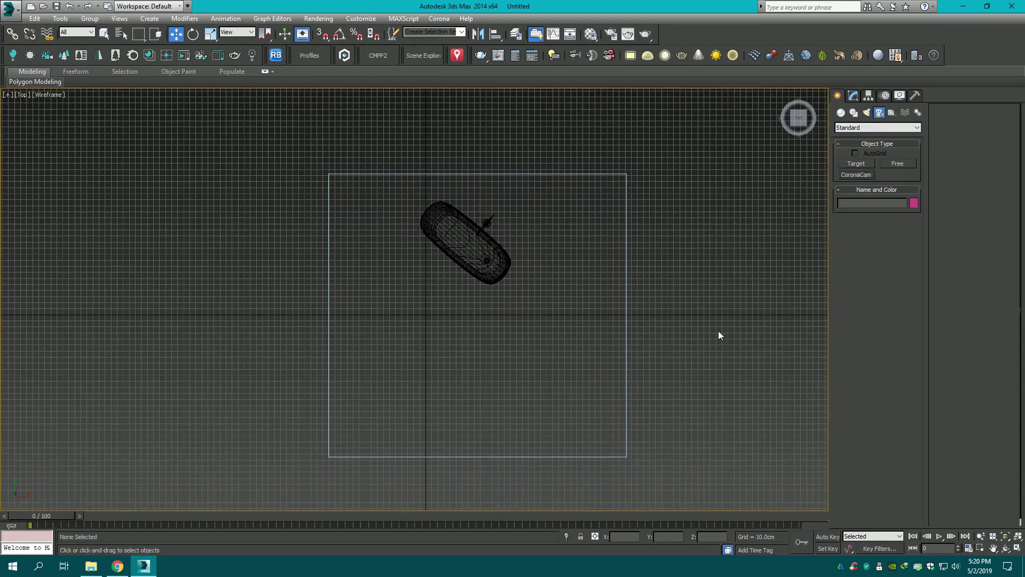
left_click_drag(567, 447, 441, 187)
key("c")
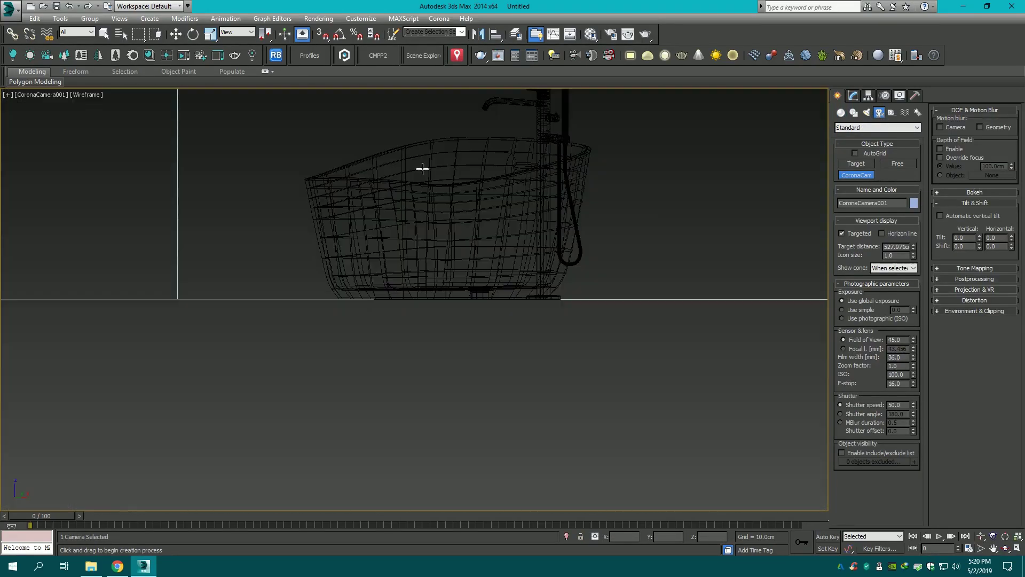
scroll(427, 224, "down", 3)
key("F3")
mouse_move(434, 284)
middle_mouse_down()
mouse_move(461, 305)
mouse_move(462, 290)
middle_mouse_up()
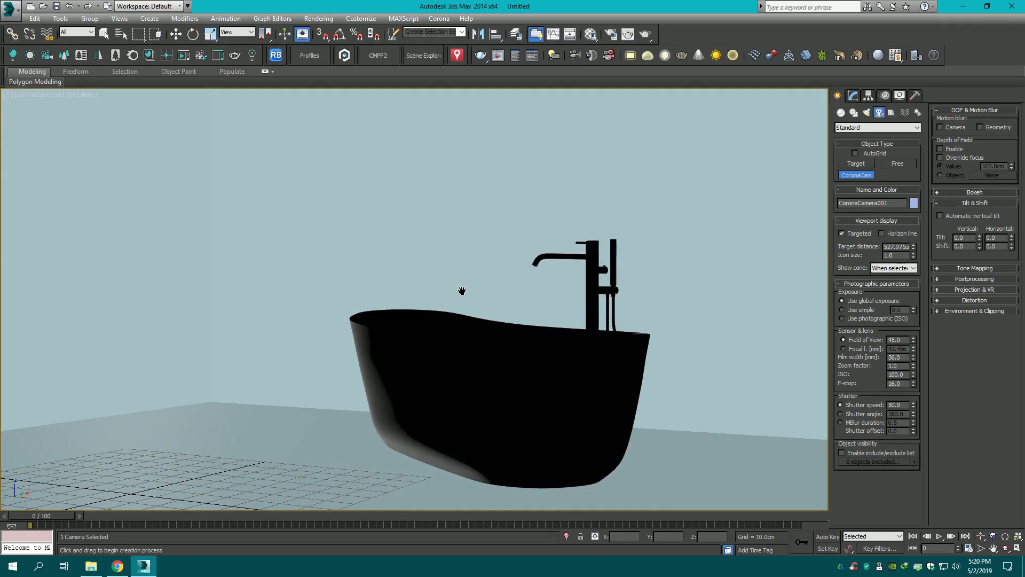
- Deselect the camera and check the scene from the front, top and back views
key("f")
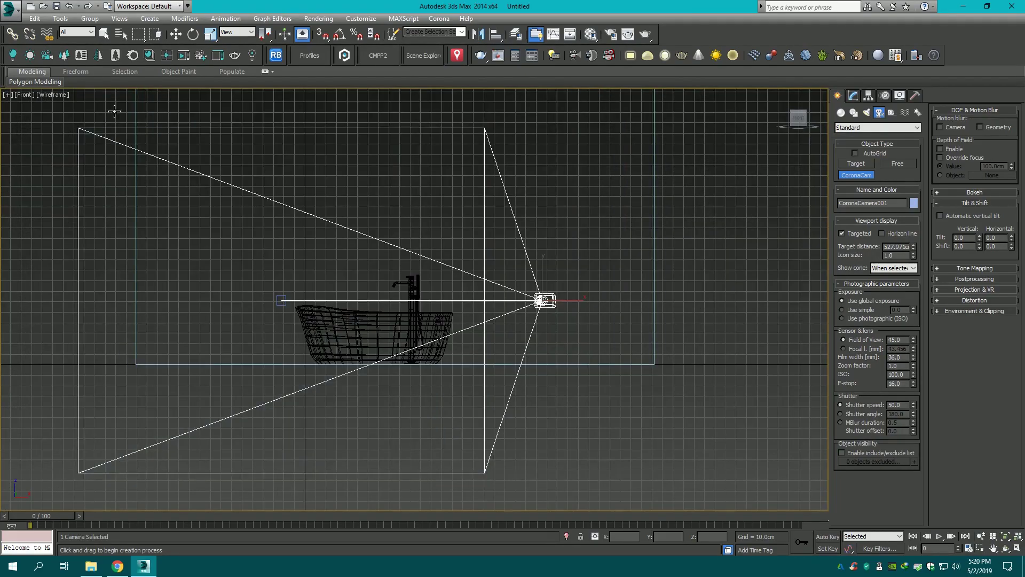
left_click(175, 34)
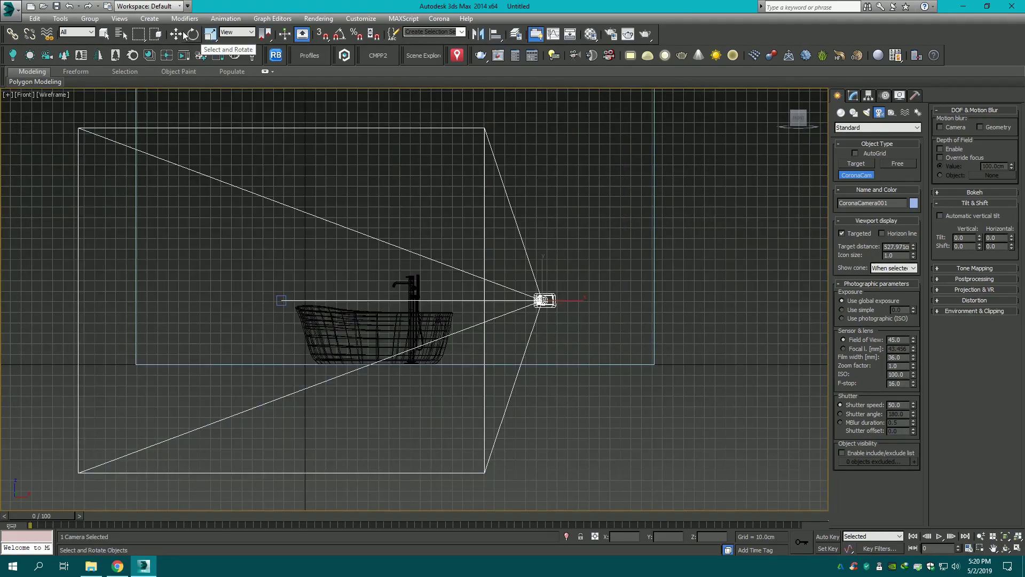
left_click(296, 176)
key("t")
scroll(661, 218, "down", 3)
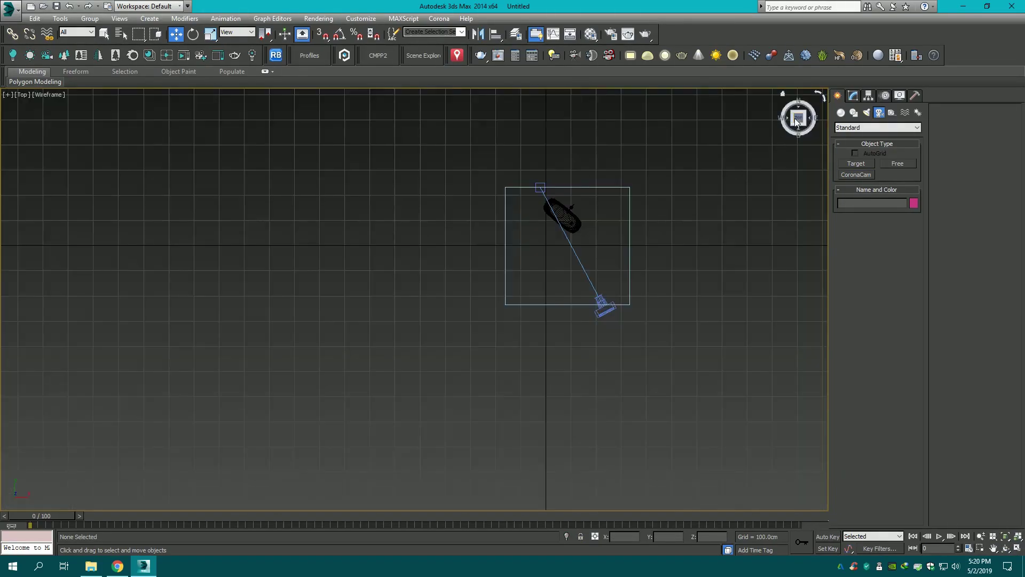
left_click_drag(799, 117, 800, 113)
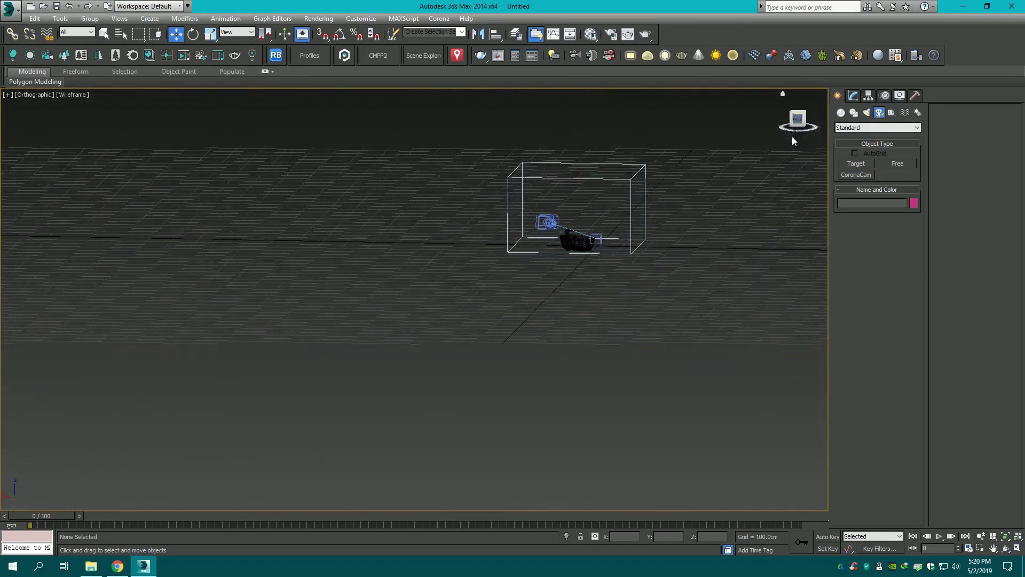
left_click(798, 115)
key("F3")
- Convert the room box Box001 to an Editable Poly
scroll(705, 265, "up", 2)
left_click(526, 320)
right_click(526, 320)
mouse_move(553, 413)
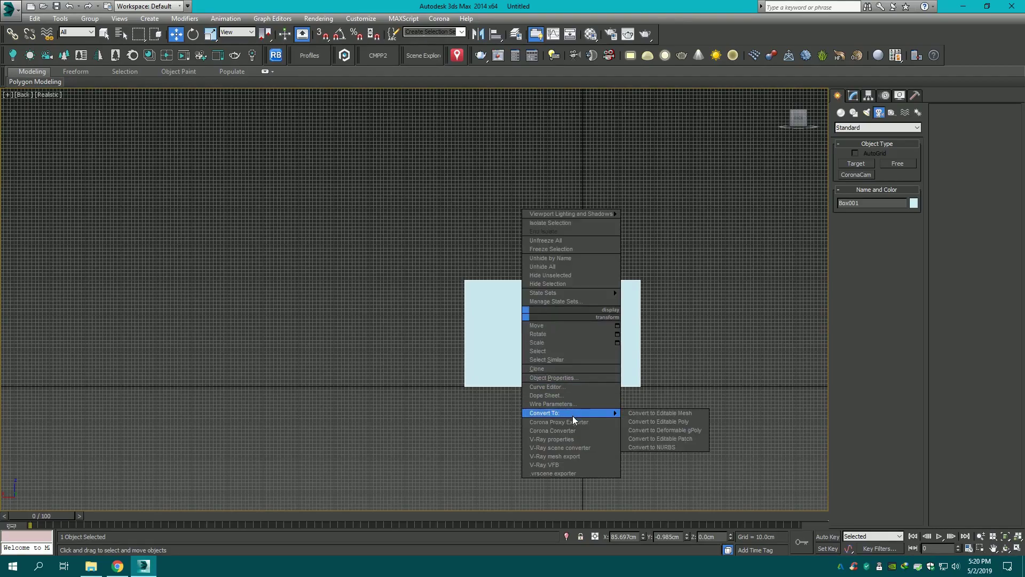
left_click(643, 425)
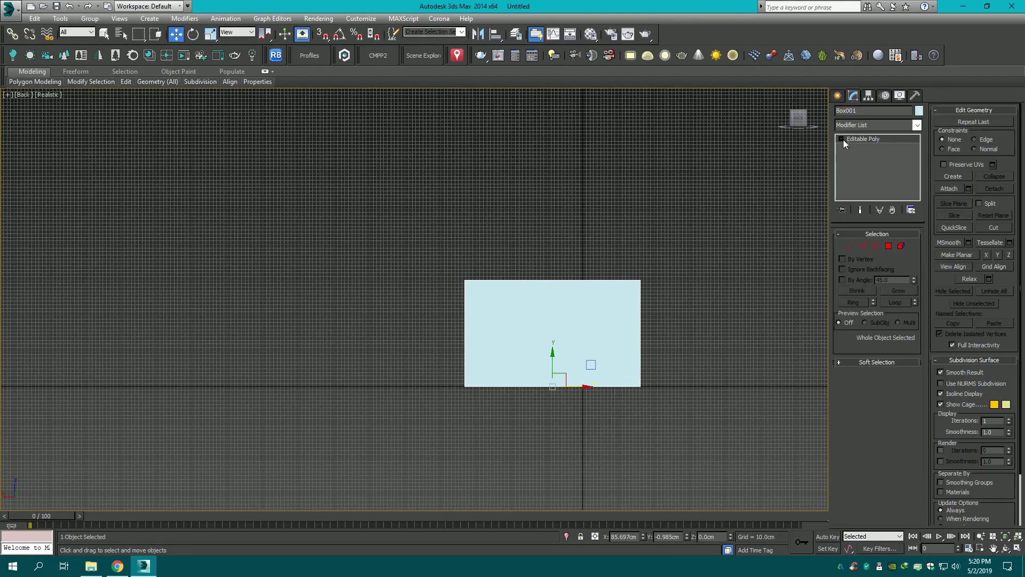
middle_click_drag(606, 241, 606, 312, "alt")
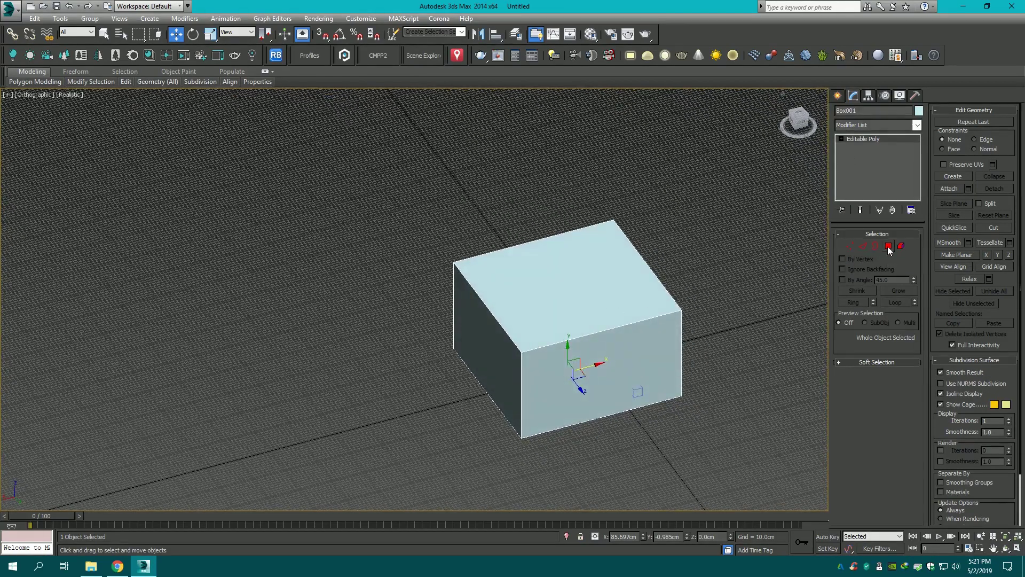
- Detach the box's top polygon as a Ceiling object and hide it
left_click(888, 246)
left_click(561, 272)
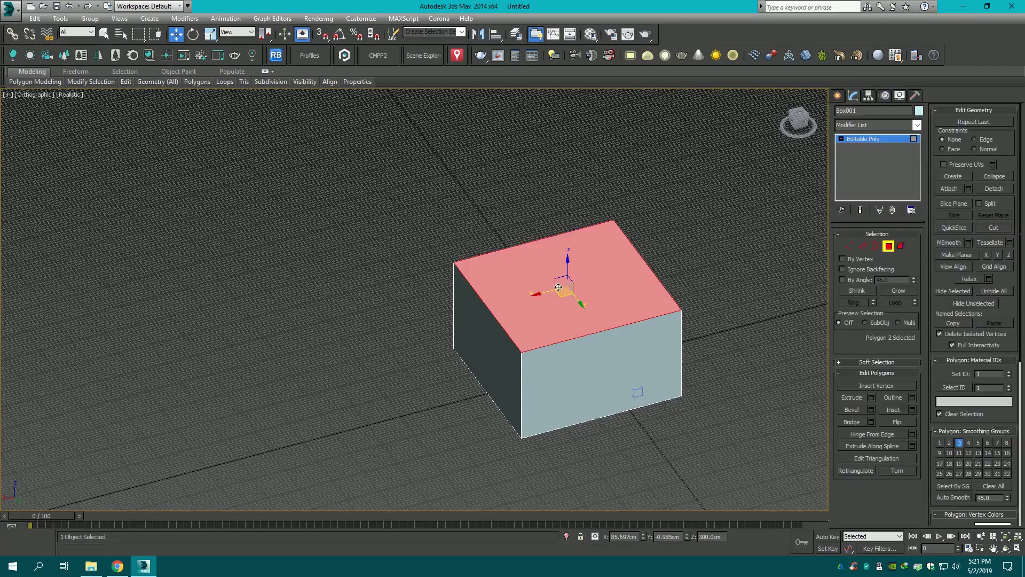
left_click(996, 189)
type("Ceiling")
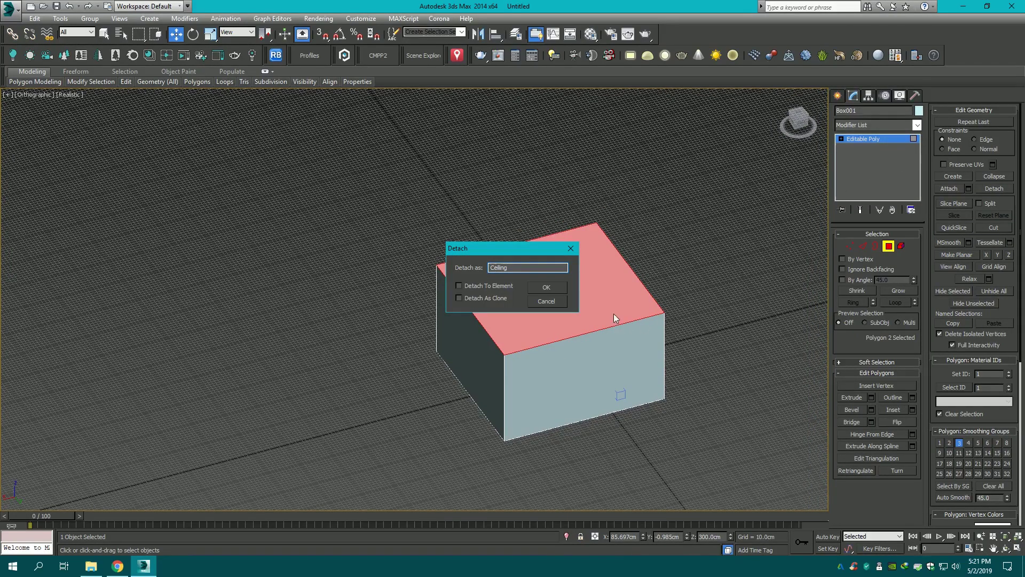
key("Return")
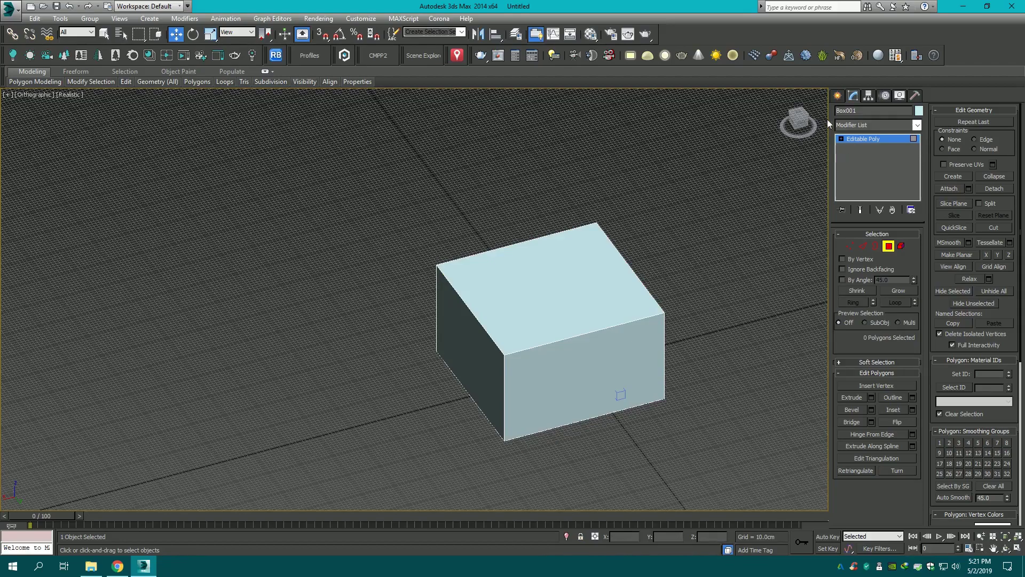
left_click(837, 95)
left_click(582, 306)
right_click(540, 297)
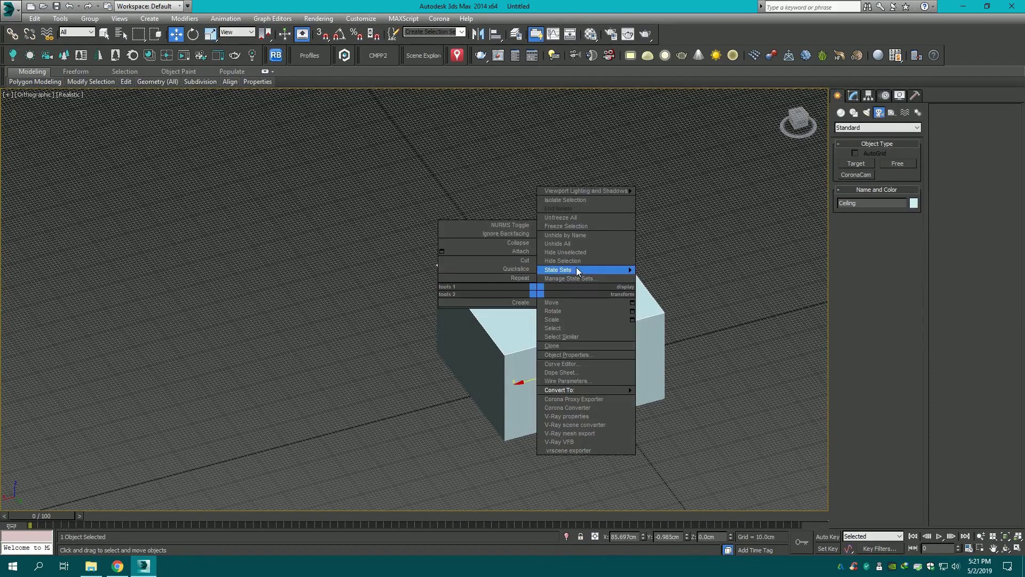
left_click(582, 254)
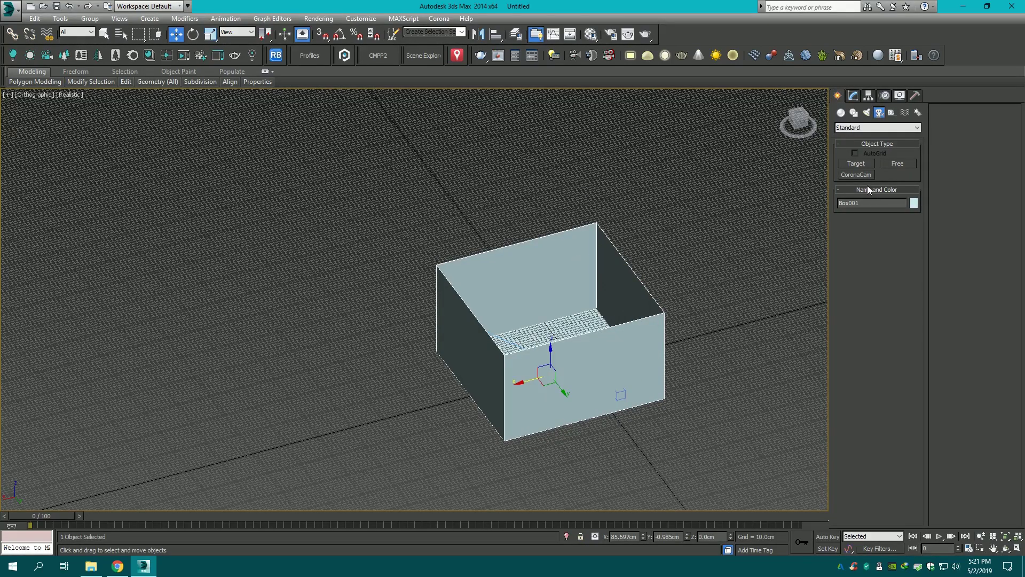
- Connect the top and bottom front-wall edges with 2 new vertical edges
left_click_drag(927, 211, 929, 213)
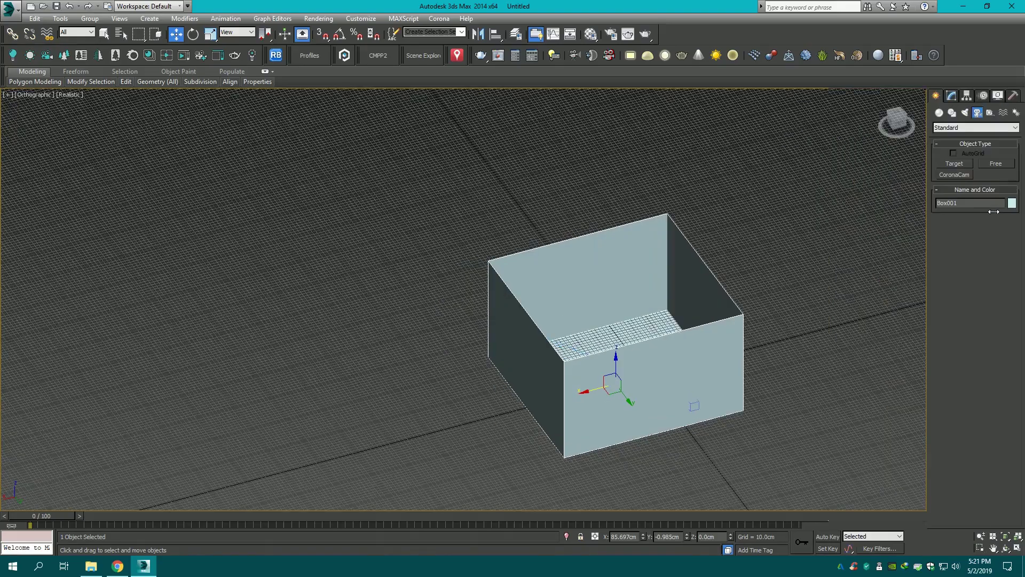
scroll(709, 315, "up", 3)
middle_click_drag(824, 314, 679, 271)
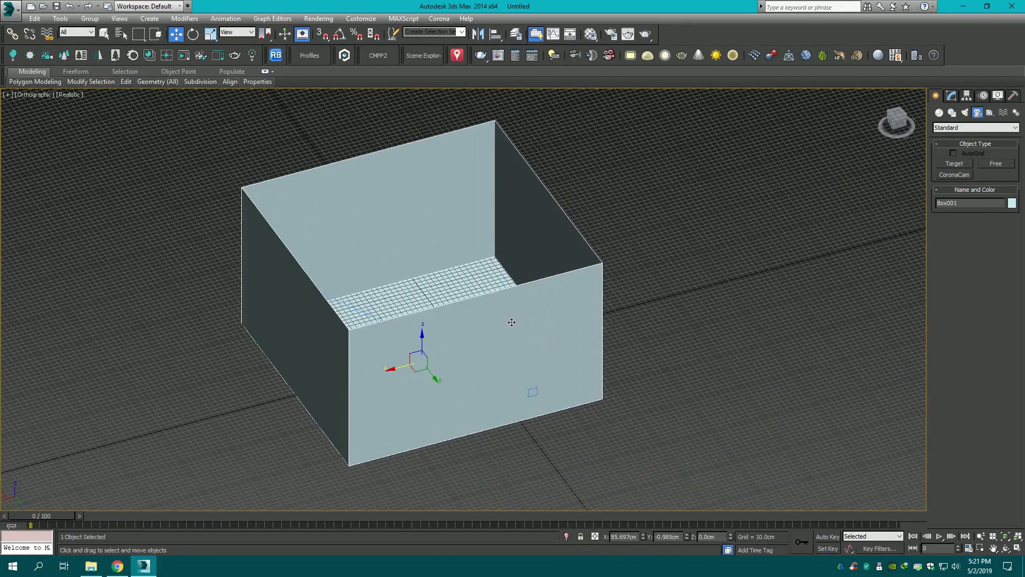
scroll(511, 320, "up", 3)
left_click_drag(898, 146, 937, 109)
middle_click_drag(849, 276, 904, 250)
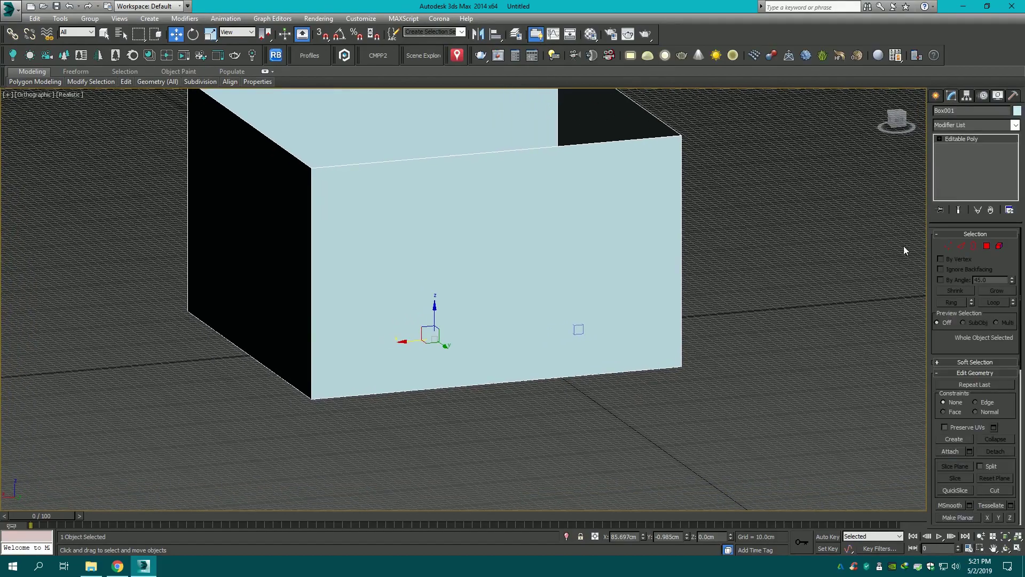
left_click(962, 246)
left_click(555, 378)
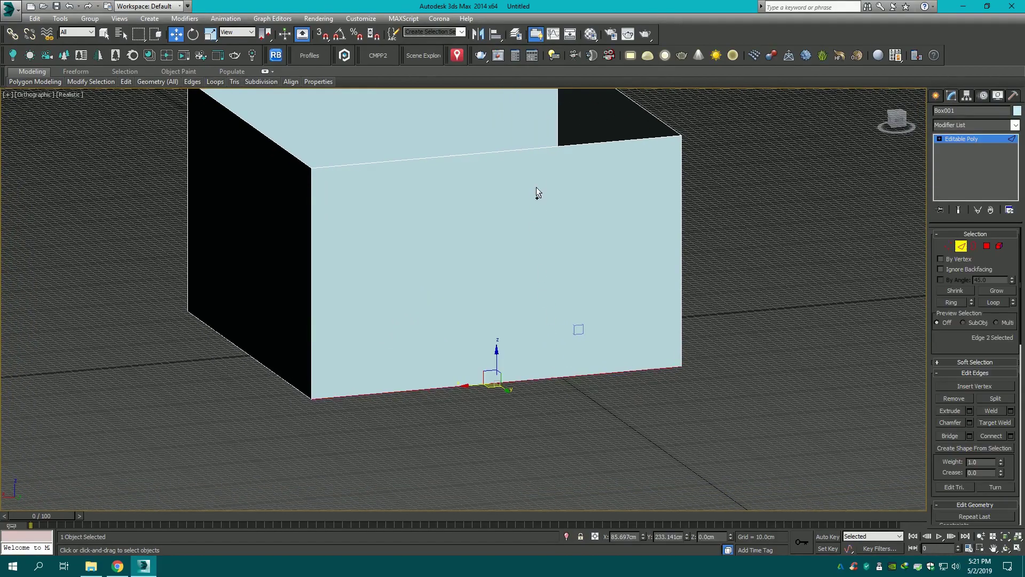
left_click(533, 150, "ctrl")
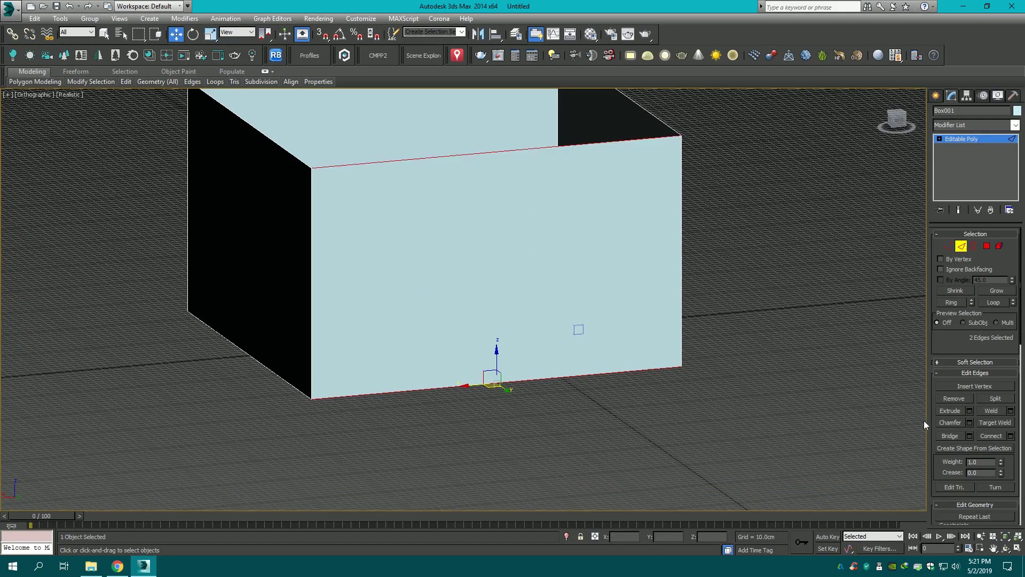
left_click(1010, 435)
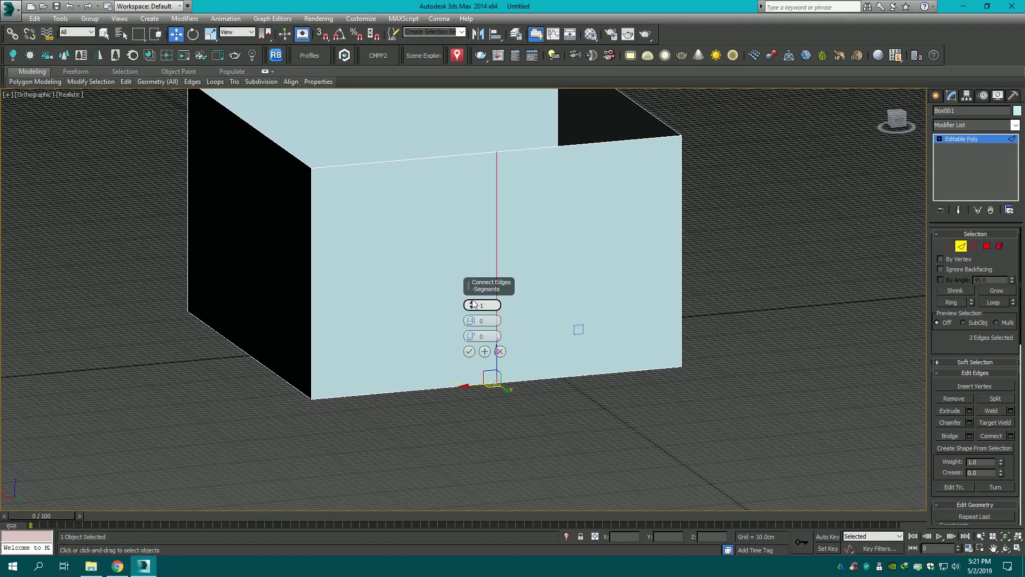
left_click_drag(473, 304, 473, 299)
left_click(485, 351)
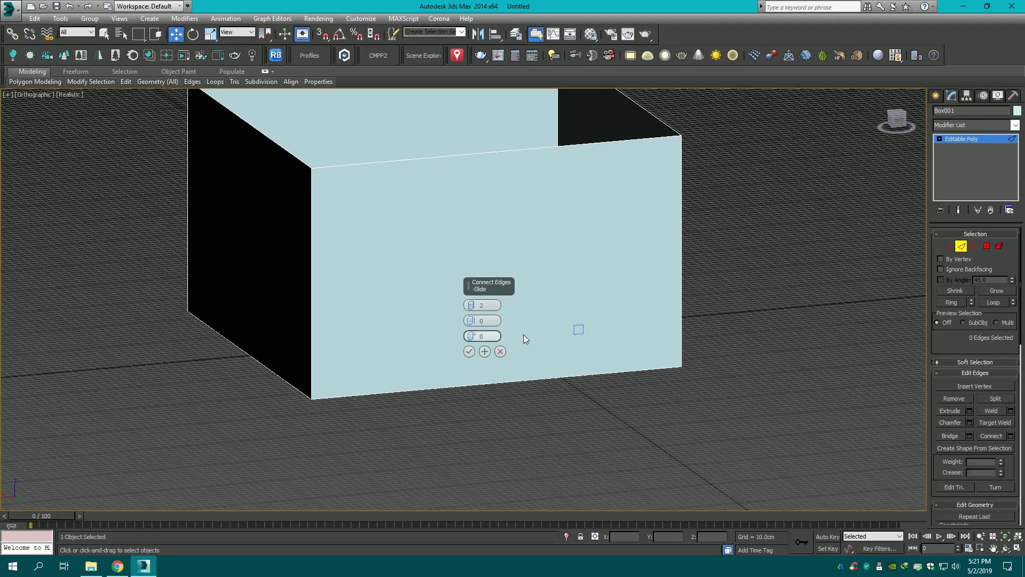
left_click(470, 350)
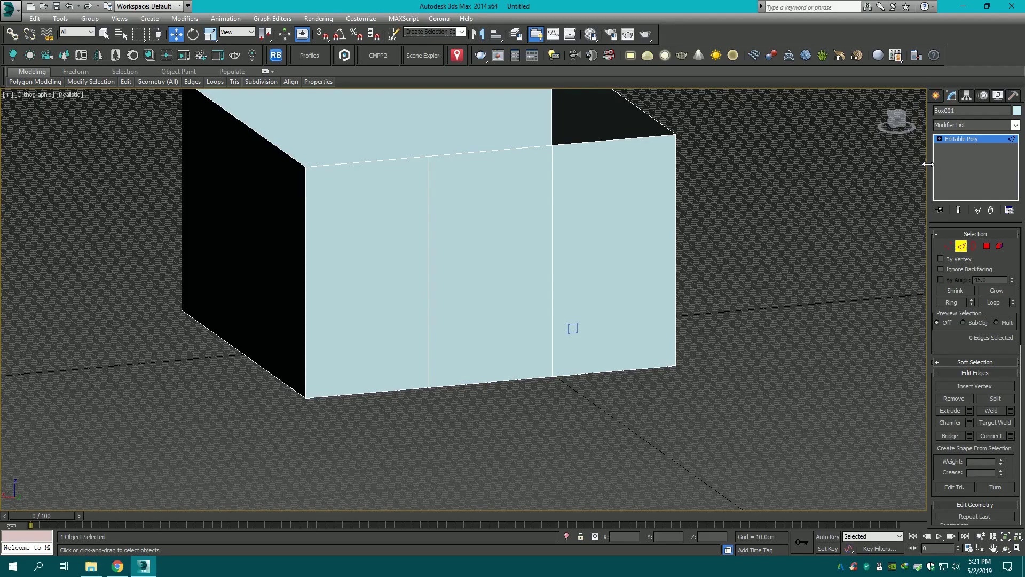
- In Back view, shift the two new edges along X to space the panels around the bathtub
left_click_drag(929, 164, 876, 170)
key("k")
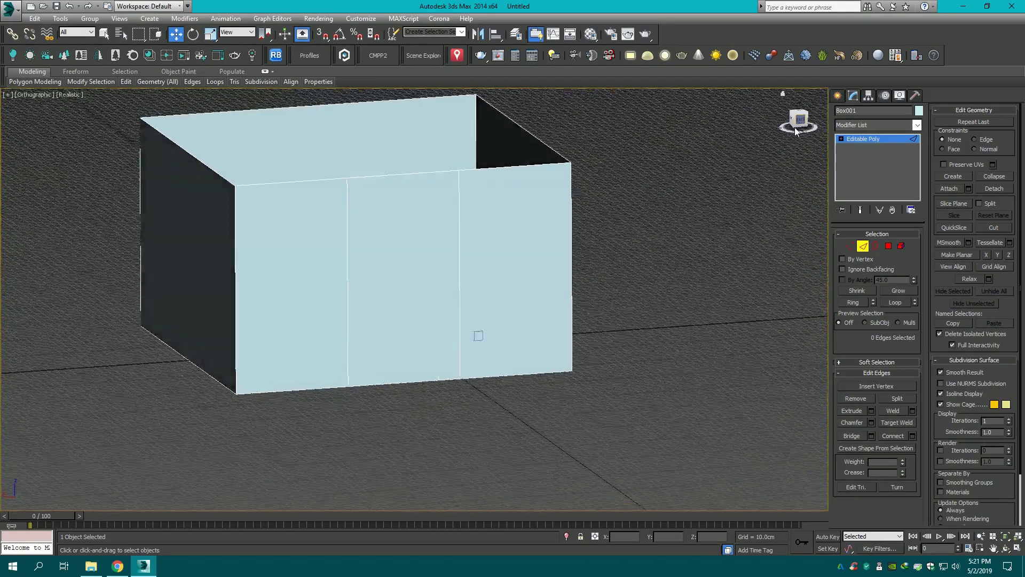
key("F3")
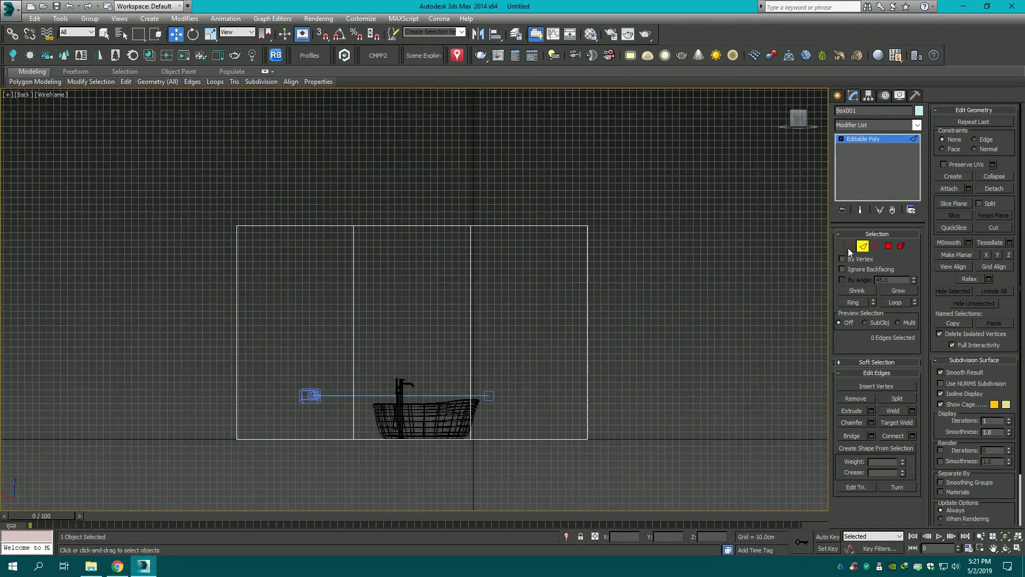
left_click_drag(492, 310, 307, 326)
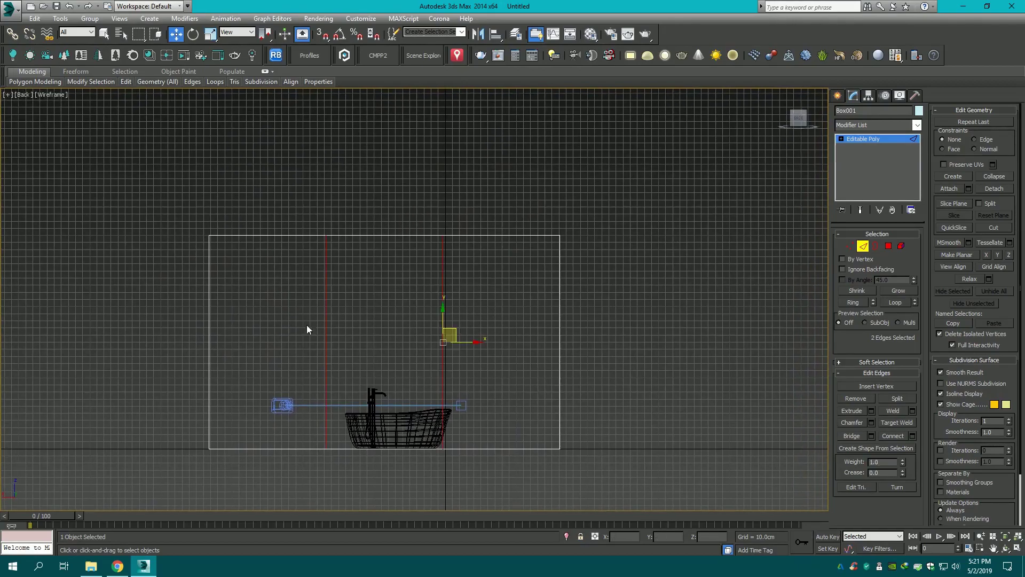
left_click_drag(478, 344, 478, 345)
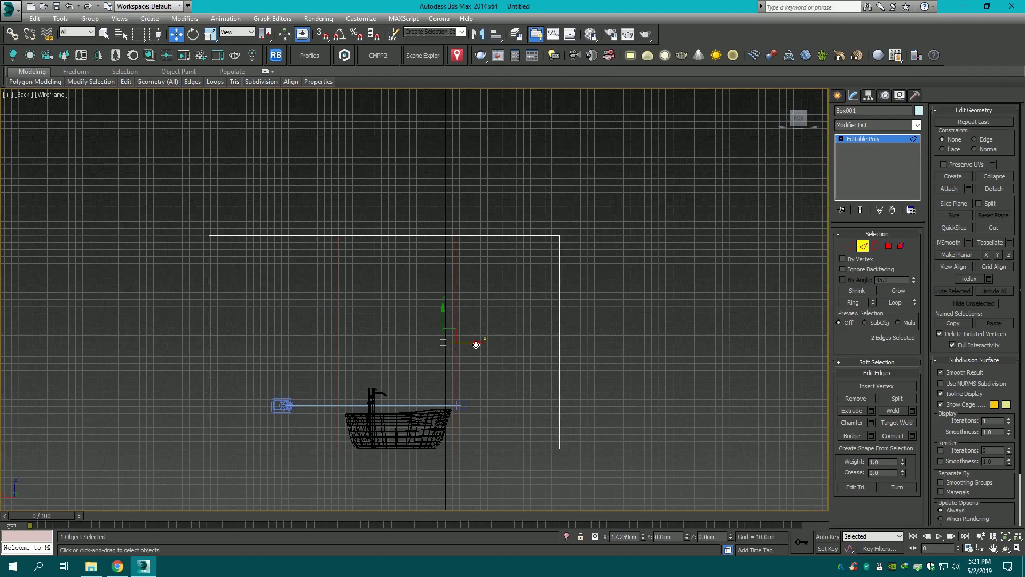
left_click(301, 315)
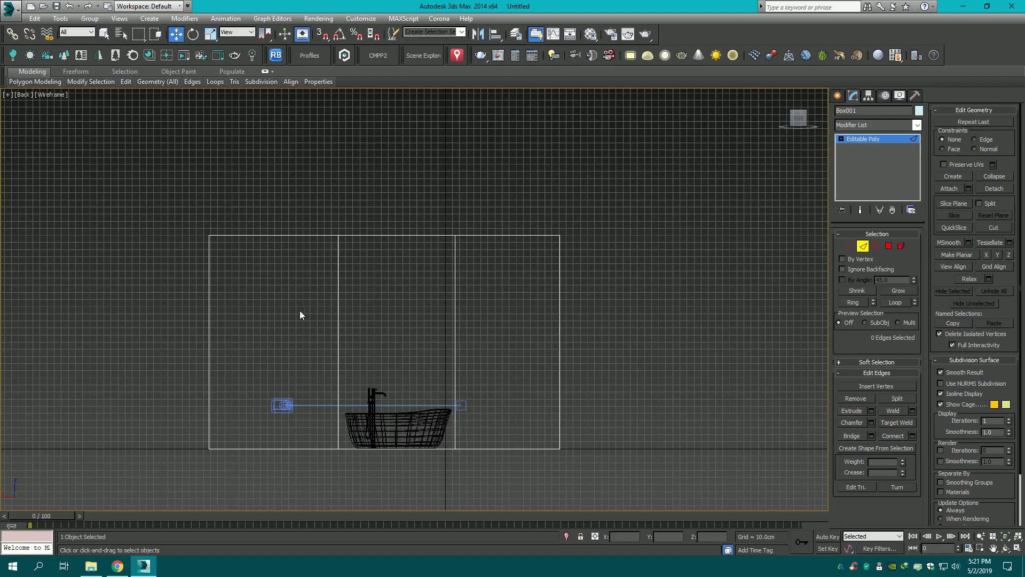
left_click(339, 303)
left_click_drag(366, 342, 350, 342)
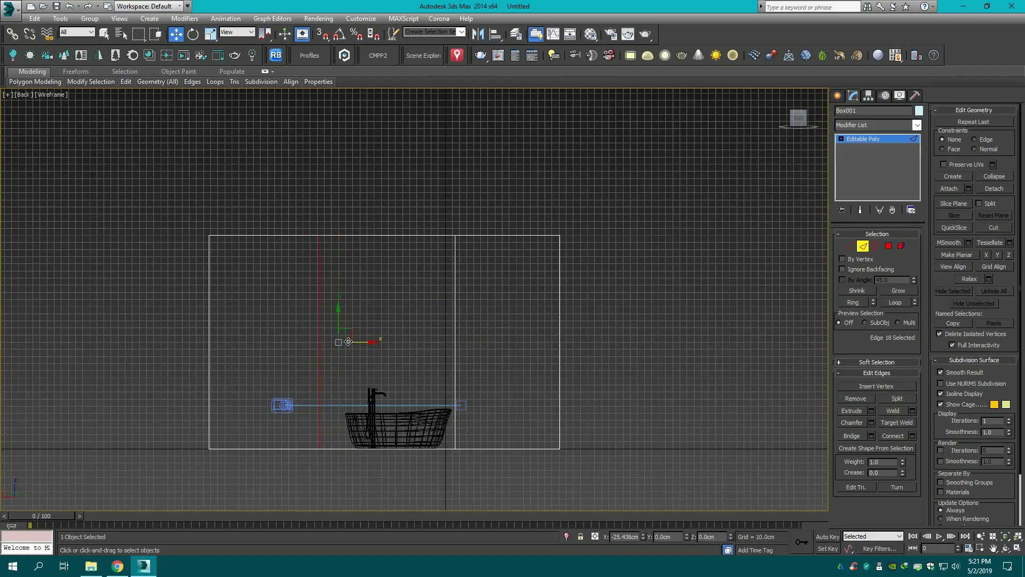
left_click(463, 338)
left_click(456, 294)
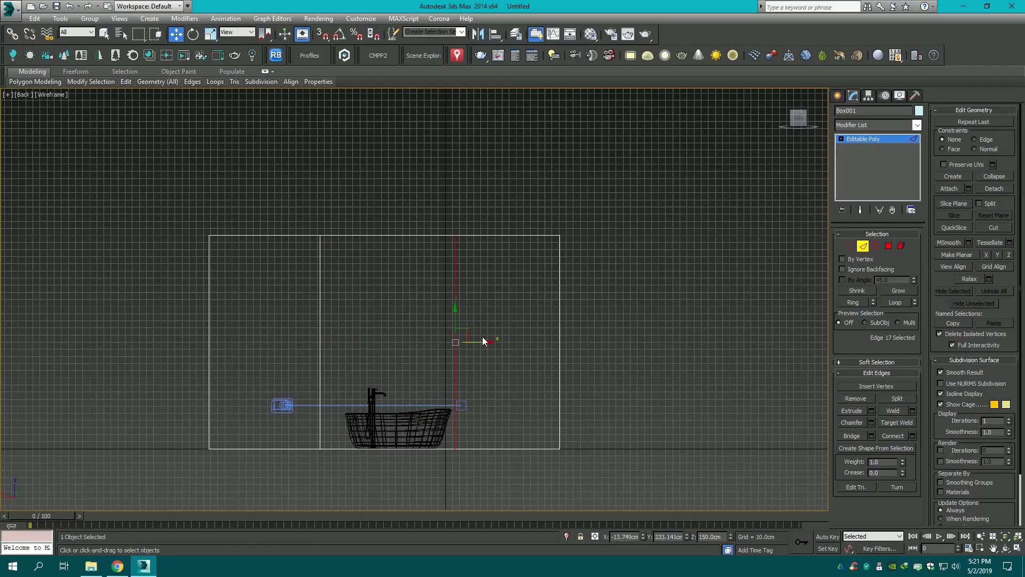
left_click(720, 241)
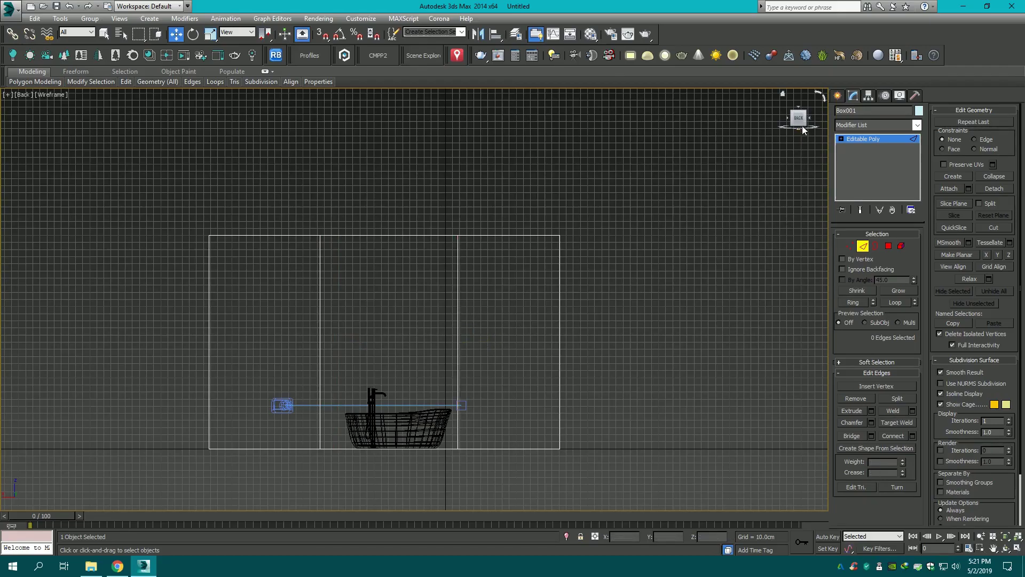
key("F3")
left_click_drag(797, 117, 798, 255)
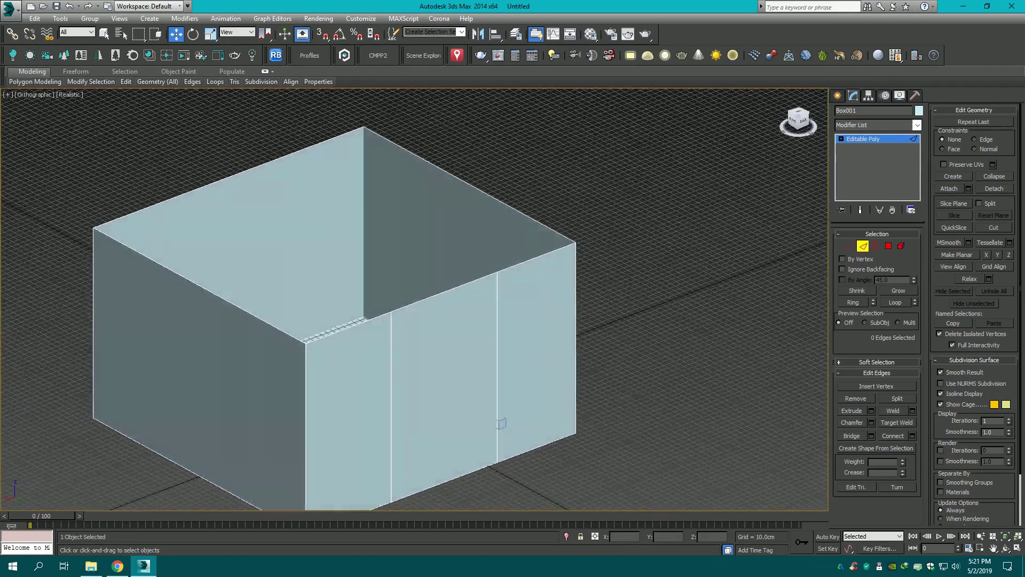
- Select the middle front wall panel and inset it by 2 cm
left_click(888, 245)
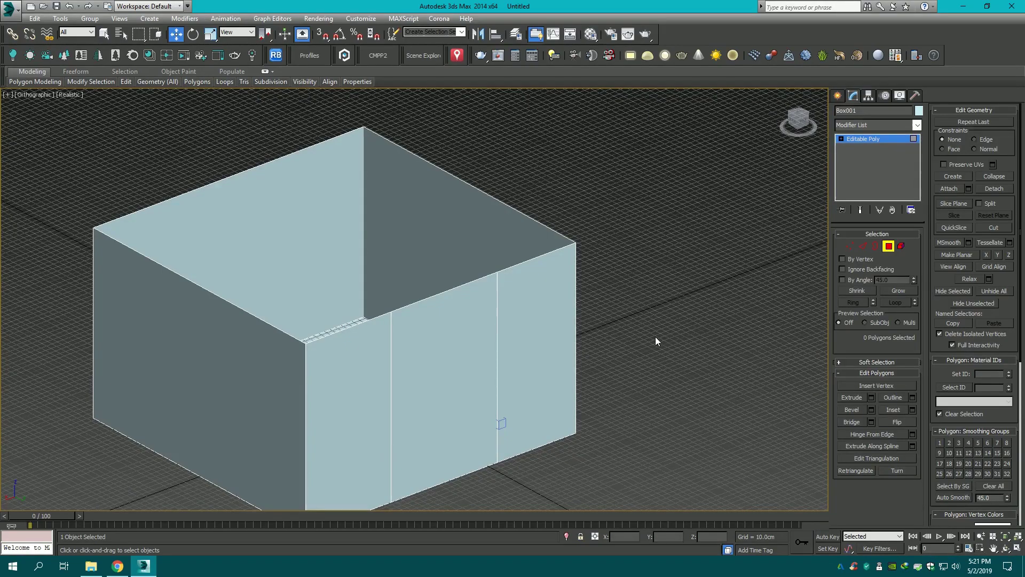
middle_click_drag(655, 337, 649, 300)
scroll(481, 310, "up", 3)
left_click(481, 309)
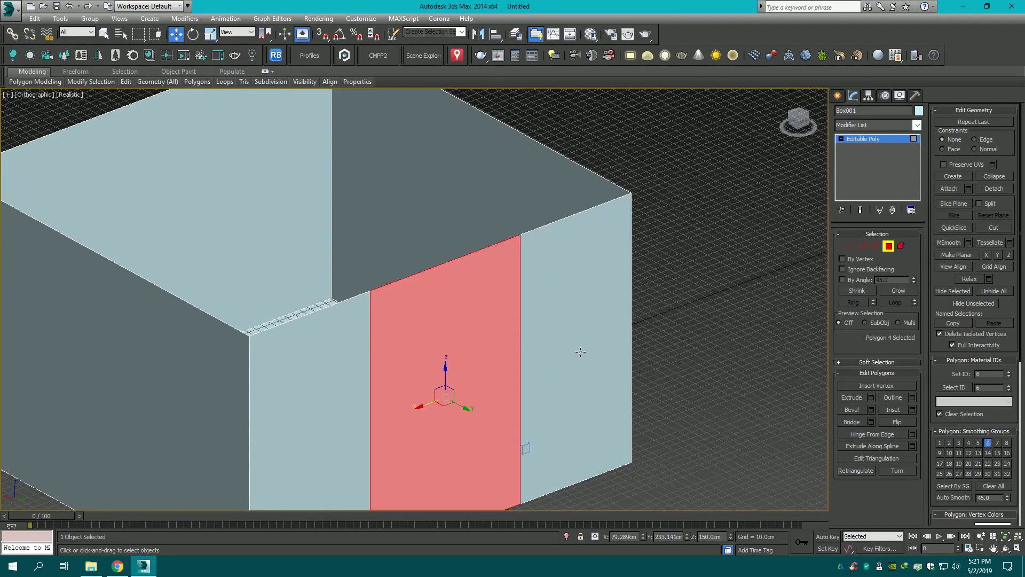
middle_click_drag(579, 351, 587, 325)
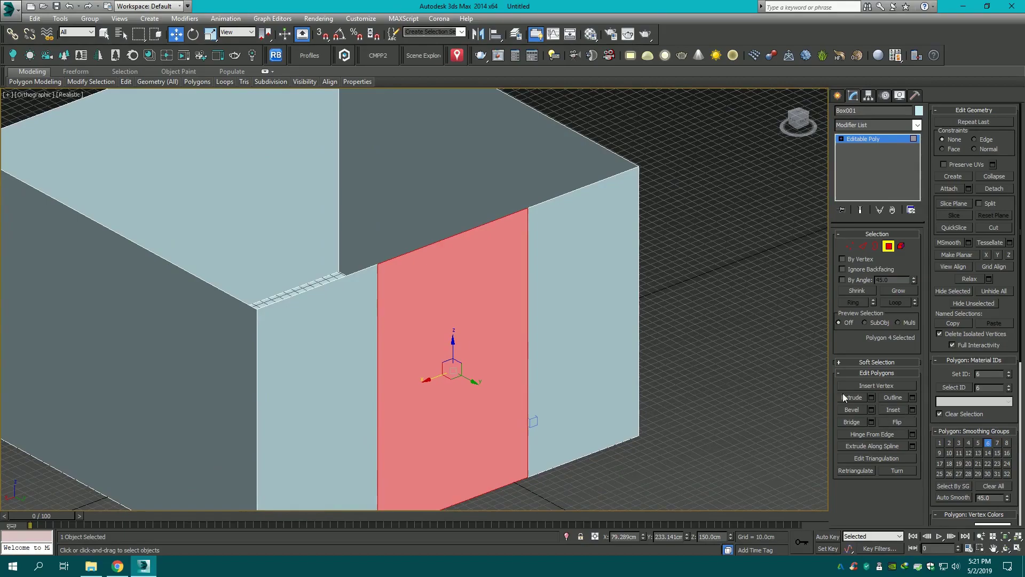
left_click(913, 409)
type("1.5")
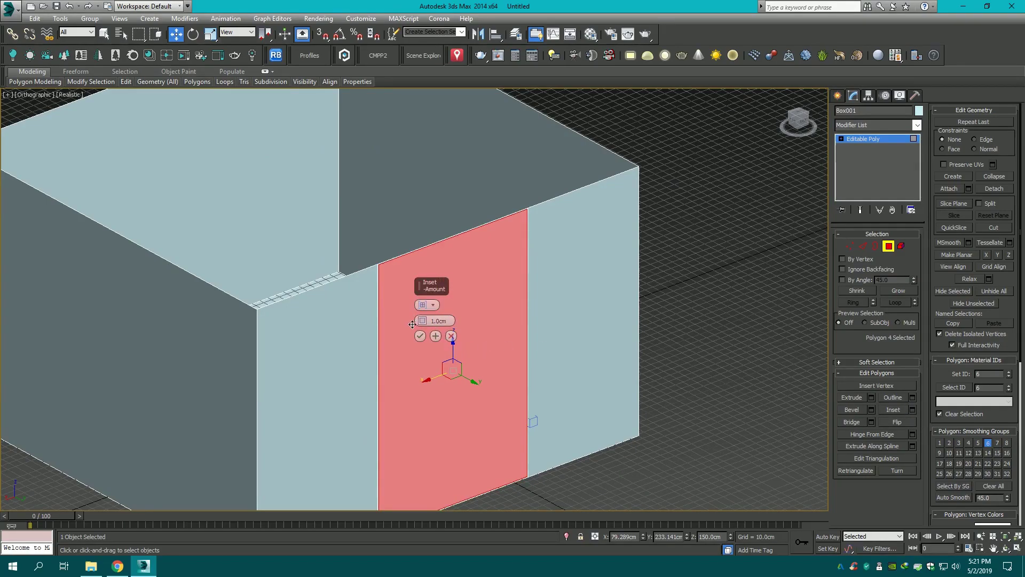
key("Return")
double_click(449, 321)
type("2")
key("Return")
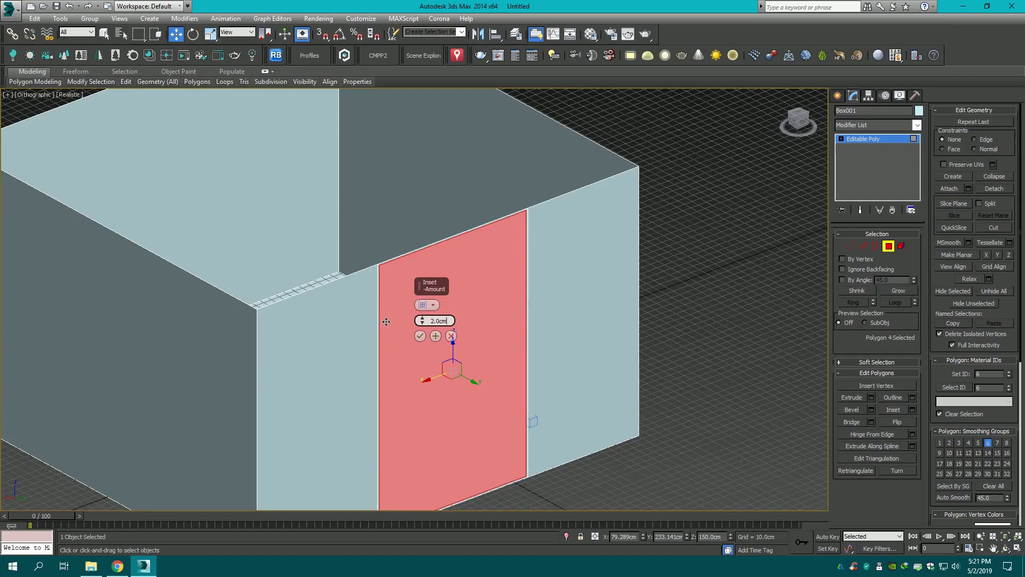
left_click(420, 336)
- Extrude the inset panel 30 cm, then 10 cm, and delete the face to open the doorway
left_click(871, 396)
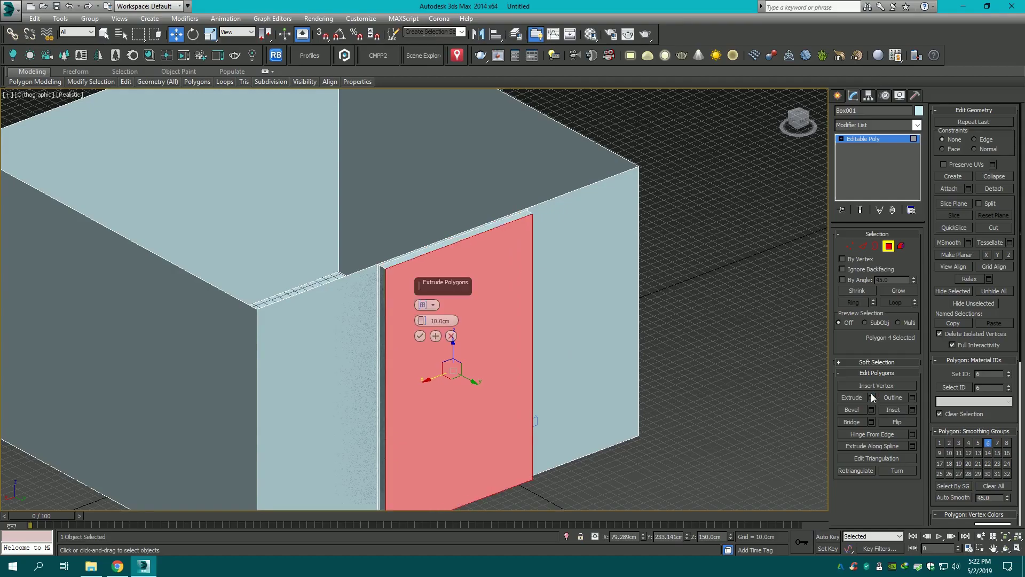
double_click(452, 321)
type("30")
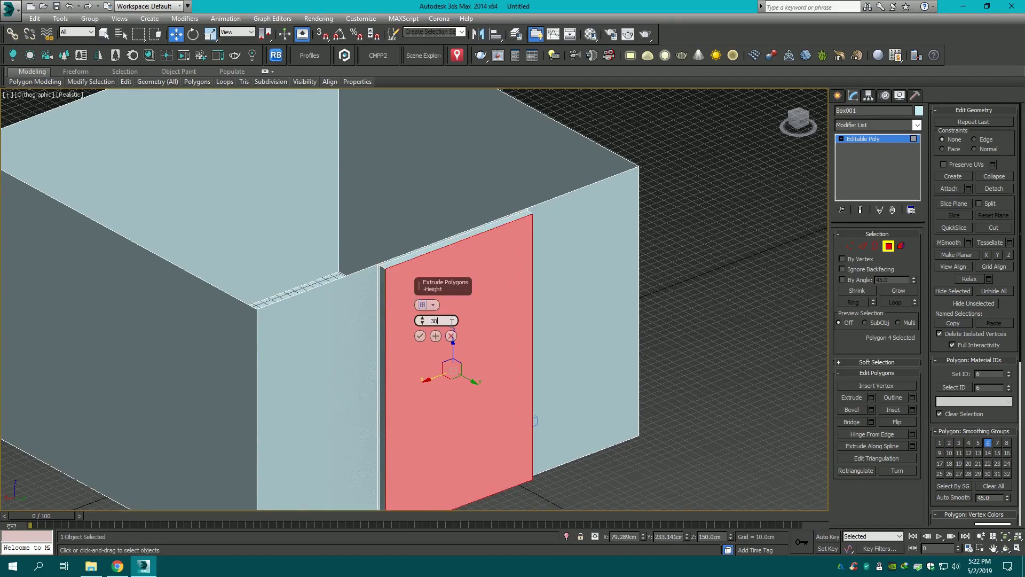
key("Return")
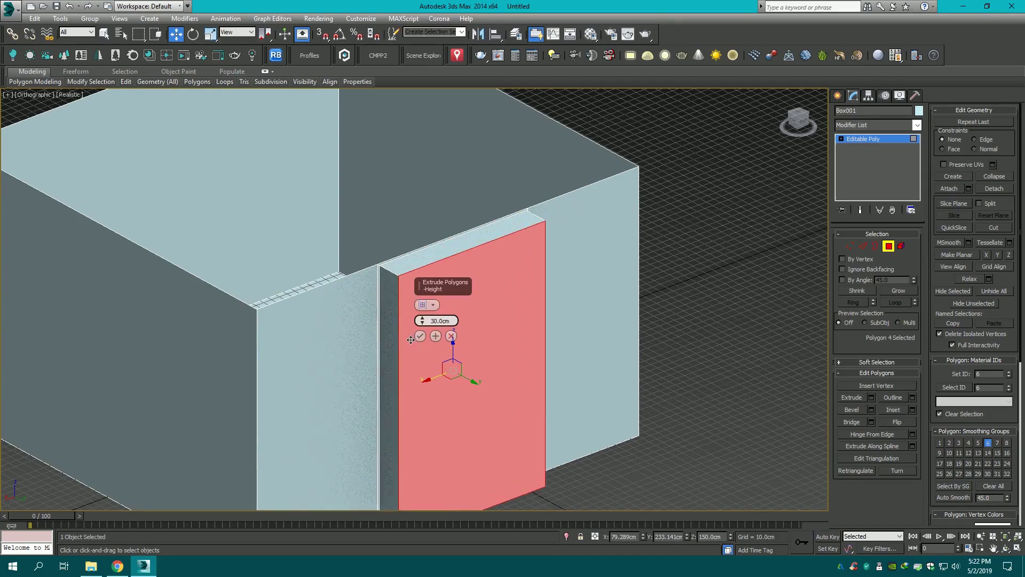
left_click(420, 338)
middle_click_drag(696, 360, 709, 304)
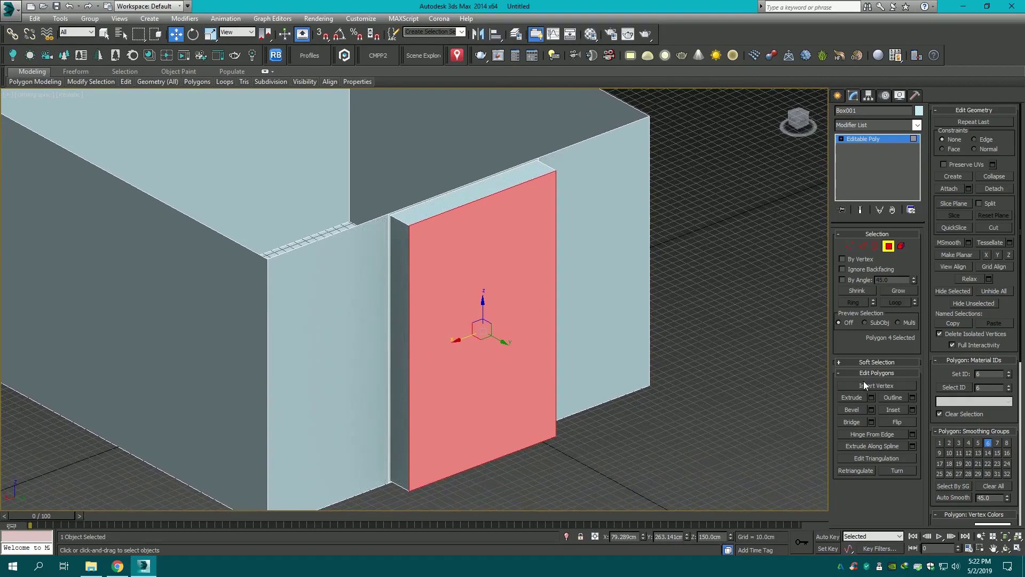
left_click(872, 397)
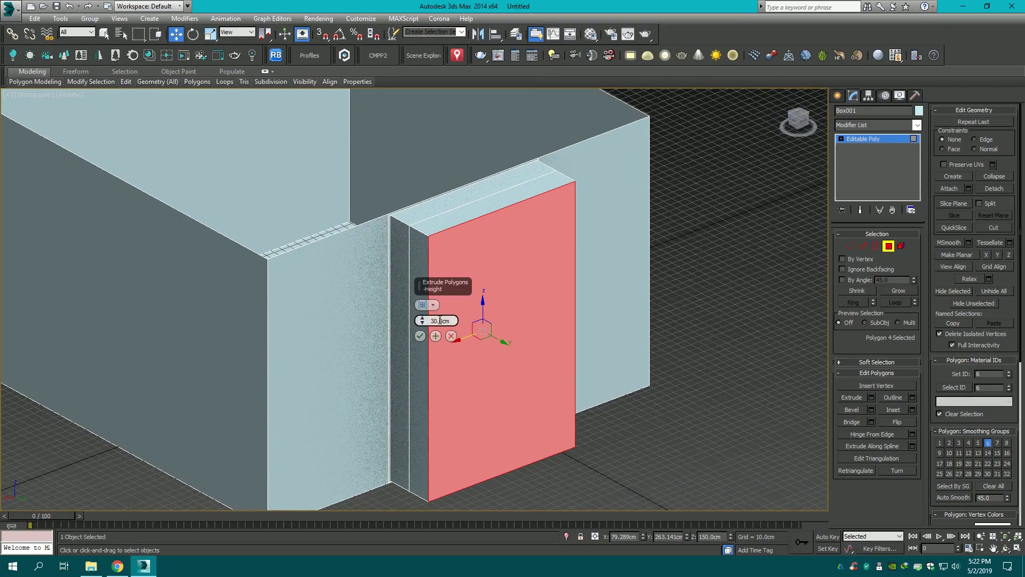
type("10")
key("Return")
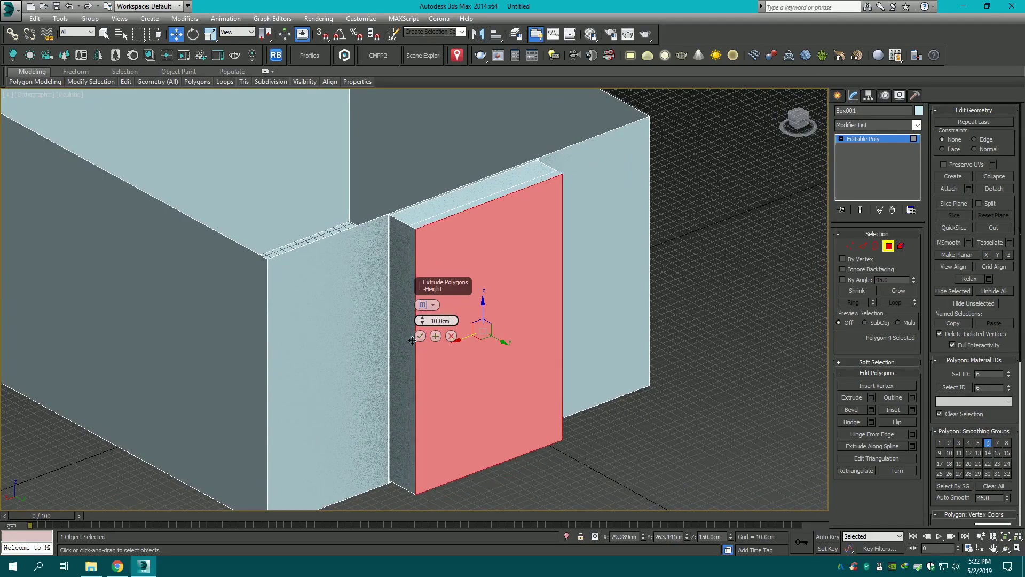
left_click(420, 336)
key("Delete")
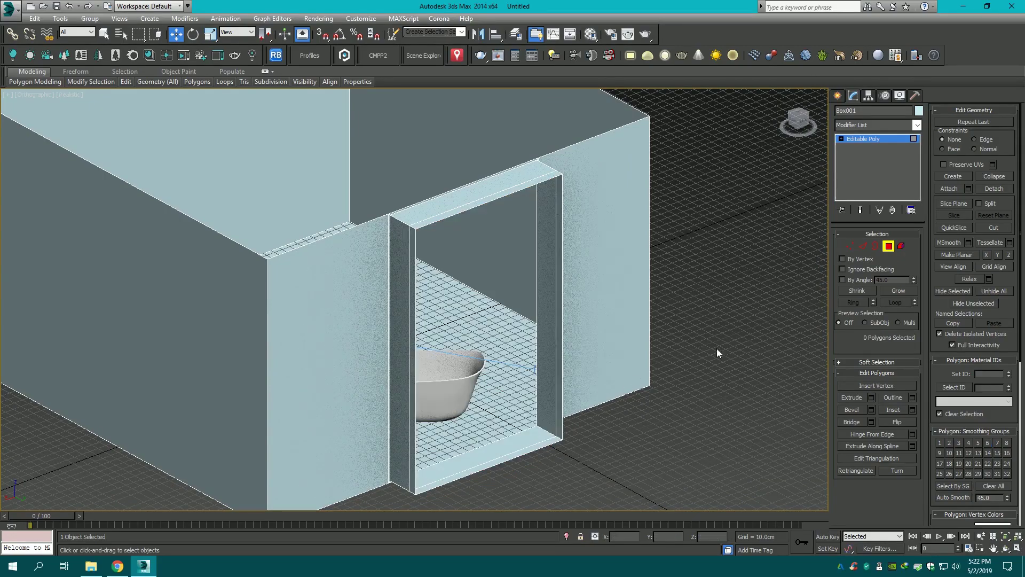
left_click(838, 95)
- Switch to the camera view with shaded, edged display and frame the wall opening
left_click(809, 219)
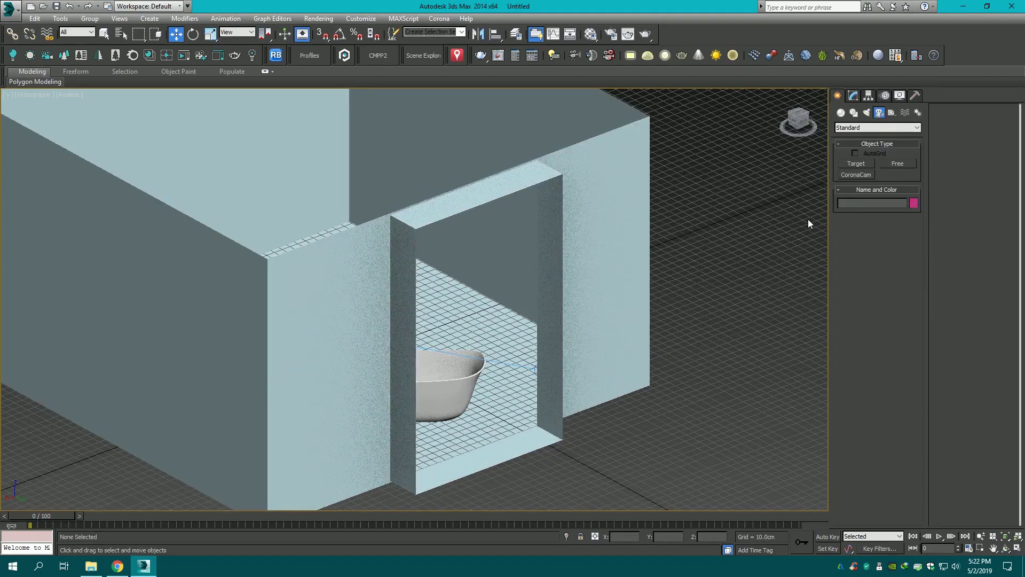
key("c")
middle_click_drag(758, 299, 762, 304)
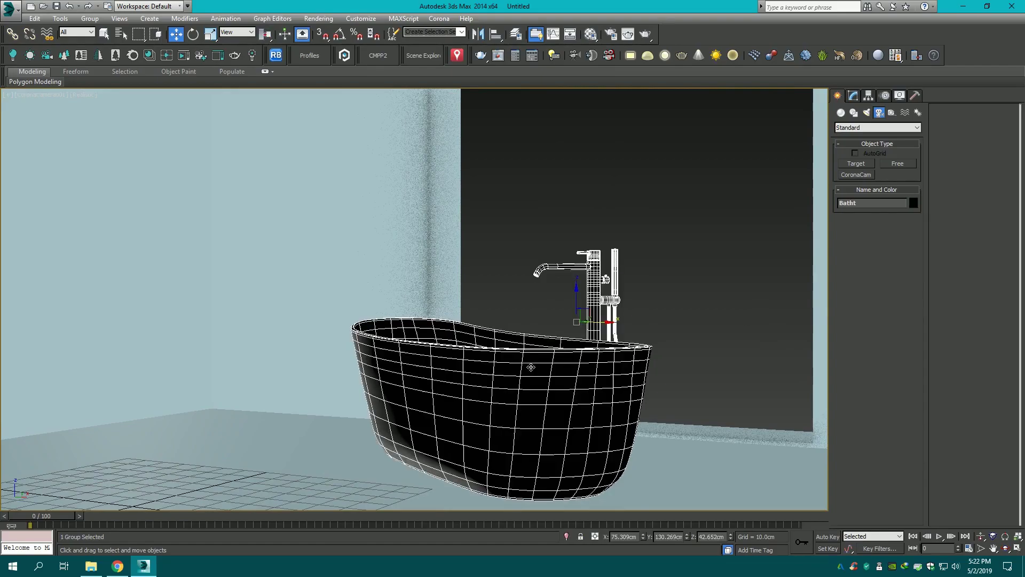
middle_click_drag(761, 304, 760, 308)
left_click(81, 95)
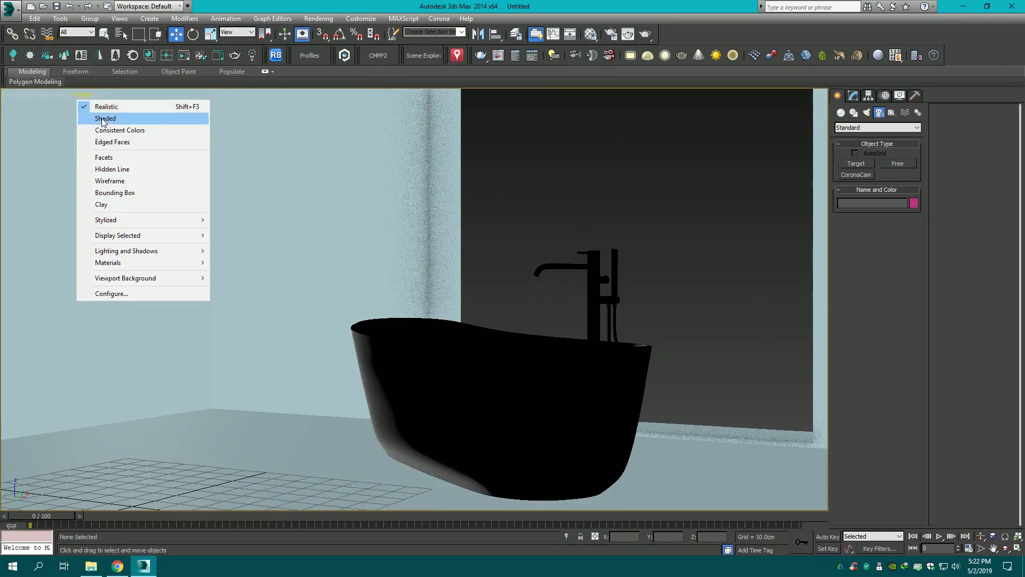
left_click(101, 117)
left_click(435, 222)
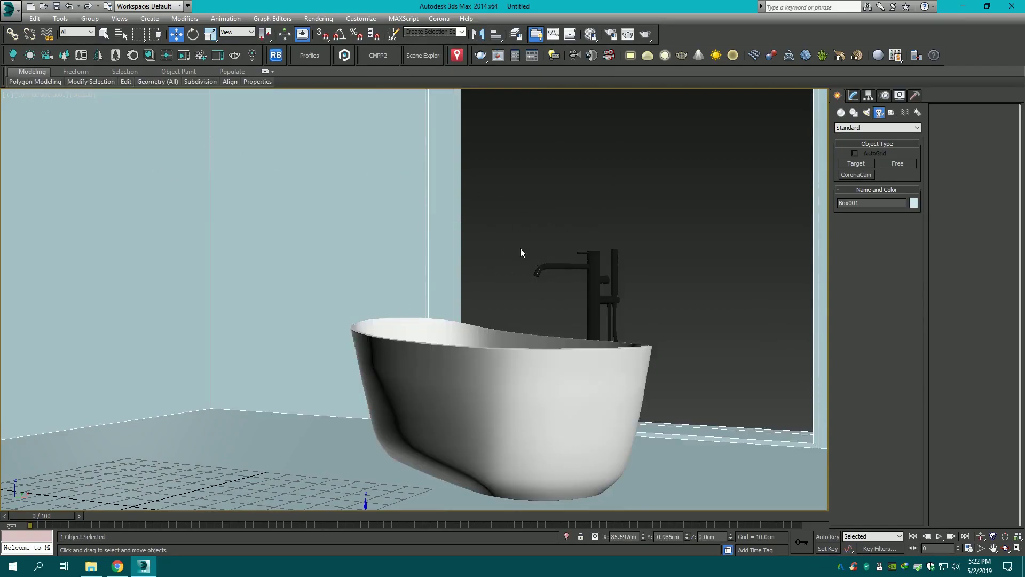
key("F4")
left_click(581, 236)
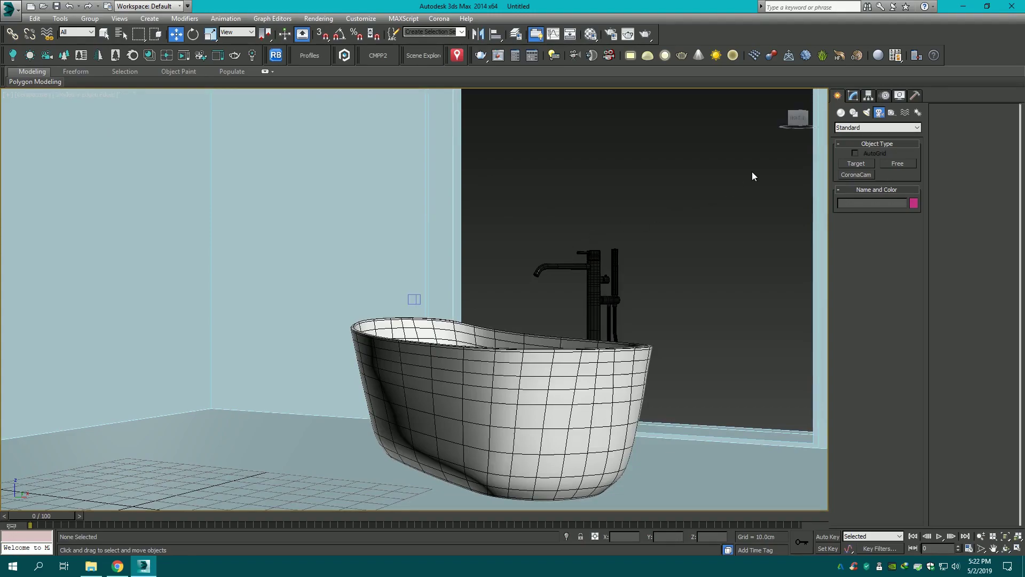
left_click_drag(800, 118, 711, 185)
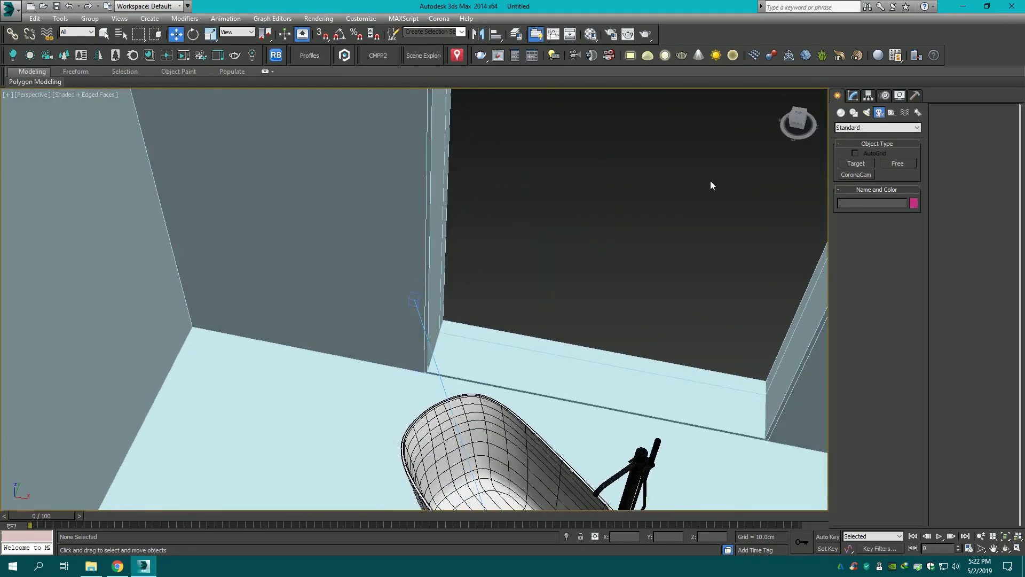
middle_click_drag(711, 186, 465, 341)
- Create a vertex-snapped Fixed window across the opening, 296cm high
left_click(840, 113)
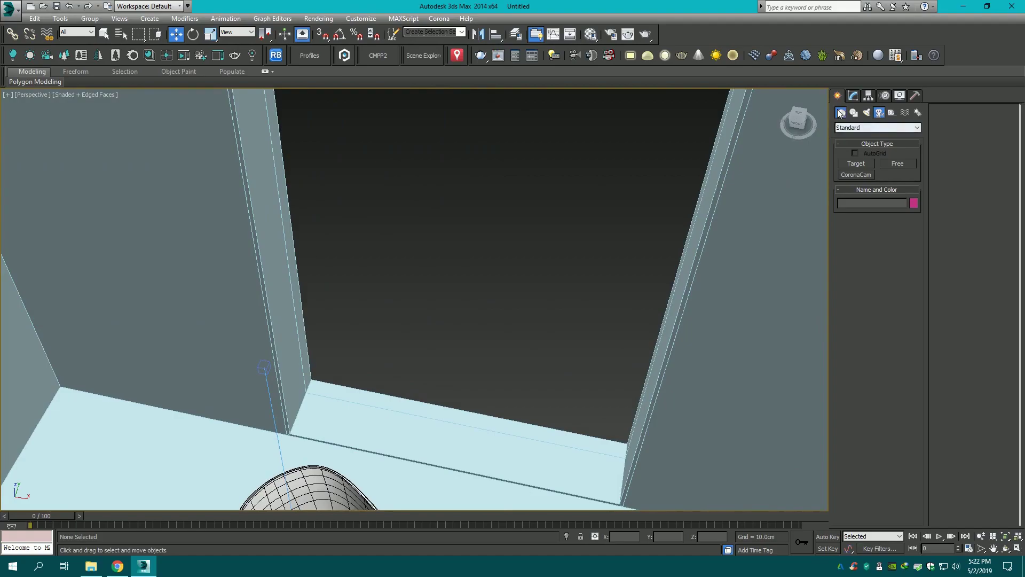
left_click(879, 127)
left_click(853, 193)
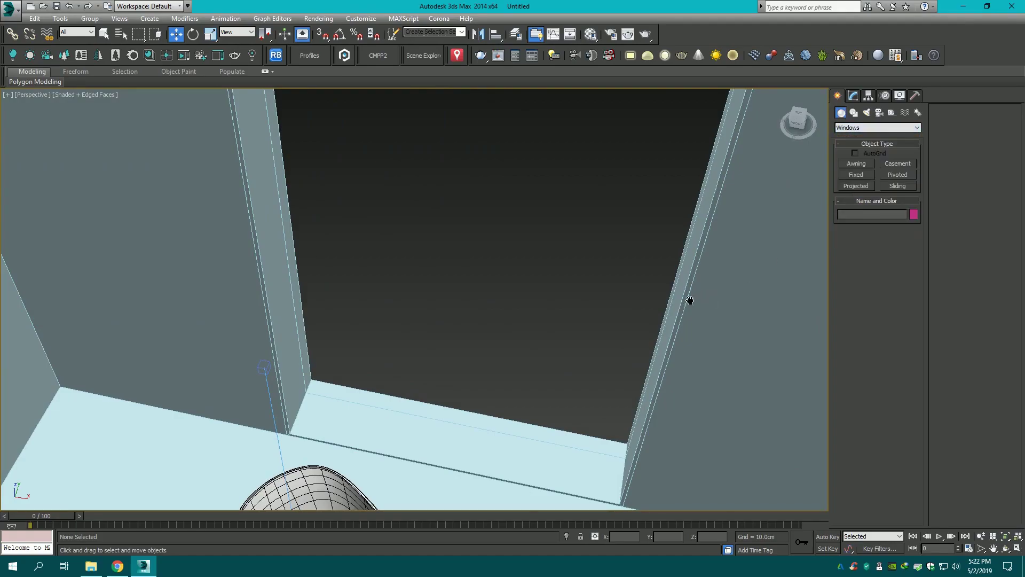
left_click(856, 175)
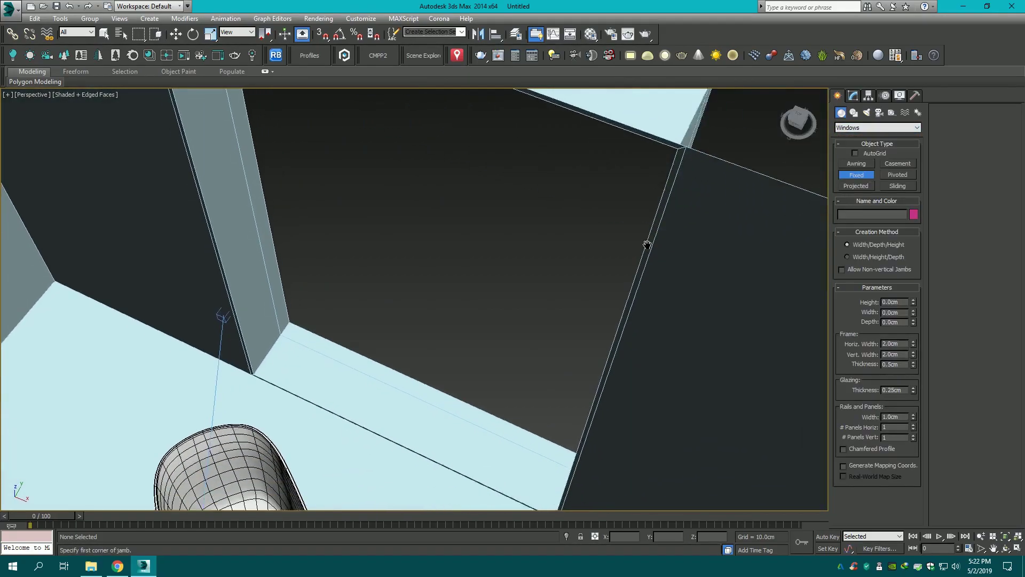
left_click(323, 34)
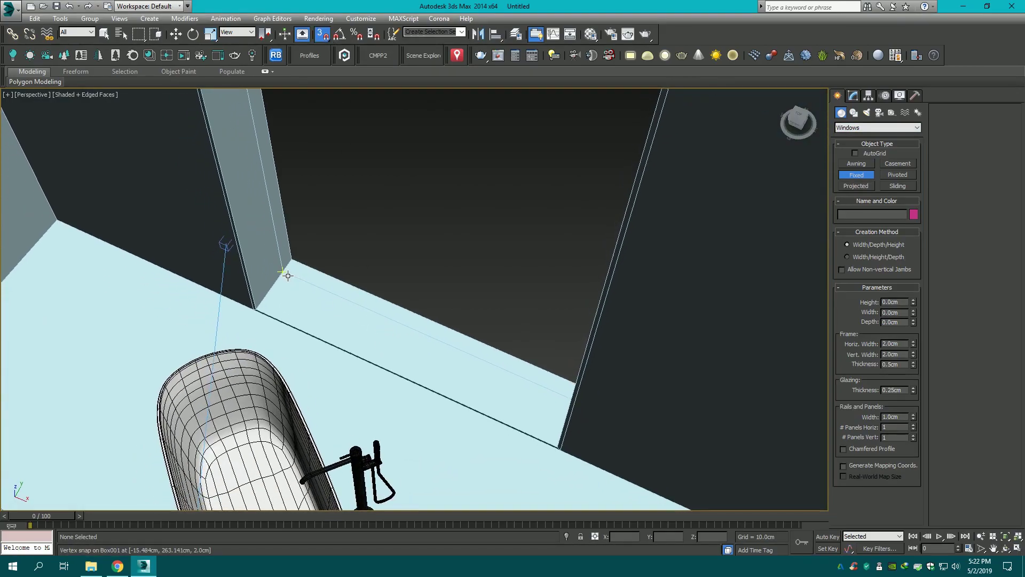
left_click_drag(284, 272, 578, 399)
key("F3")
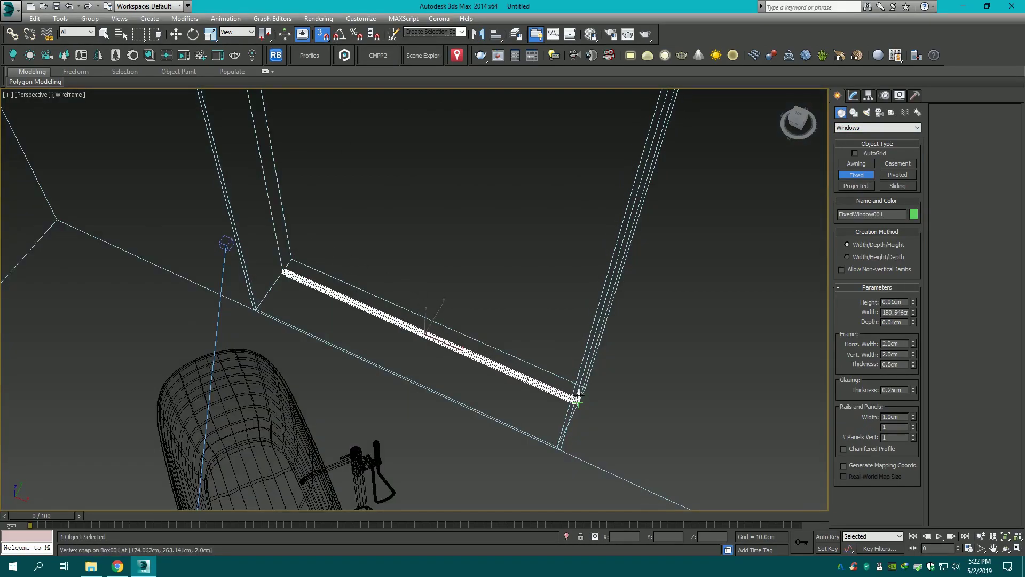
left_click(574, 395)
scroll(556, 269, "down", 5)
left_click(571, 270)
key("F3")
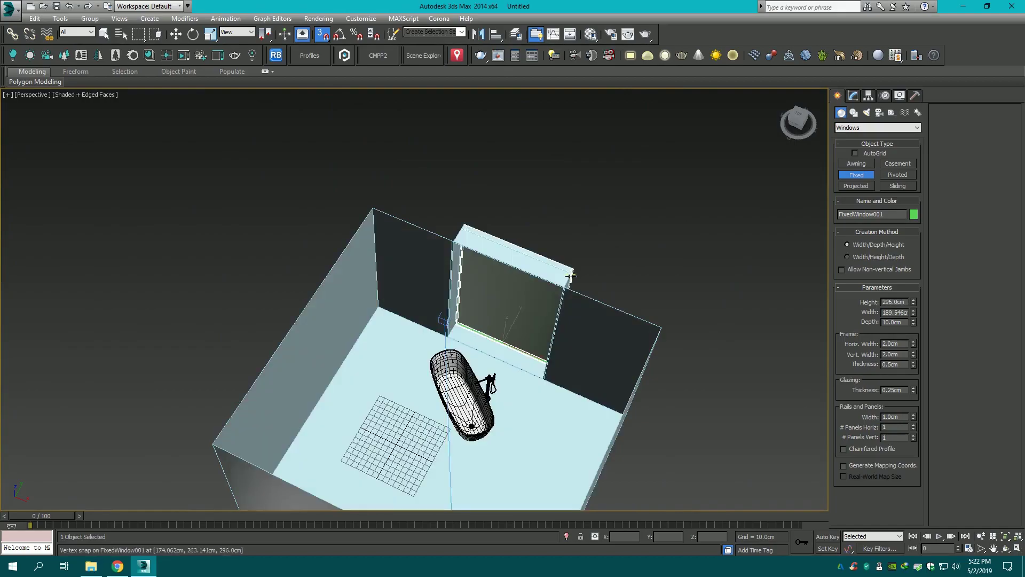
scroll(564, 295, "up", 6)
key("s")
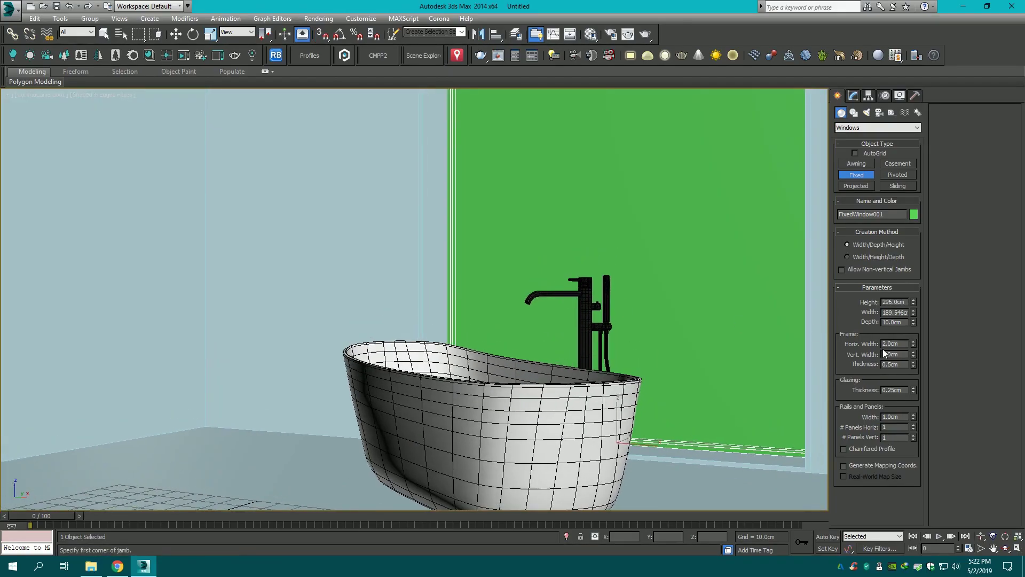
- Set the window's horizontal and vertical frame widths to 7cm
double_click(903, 343)
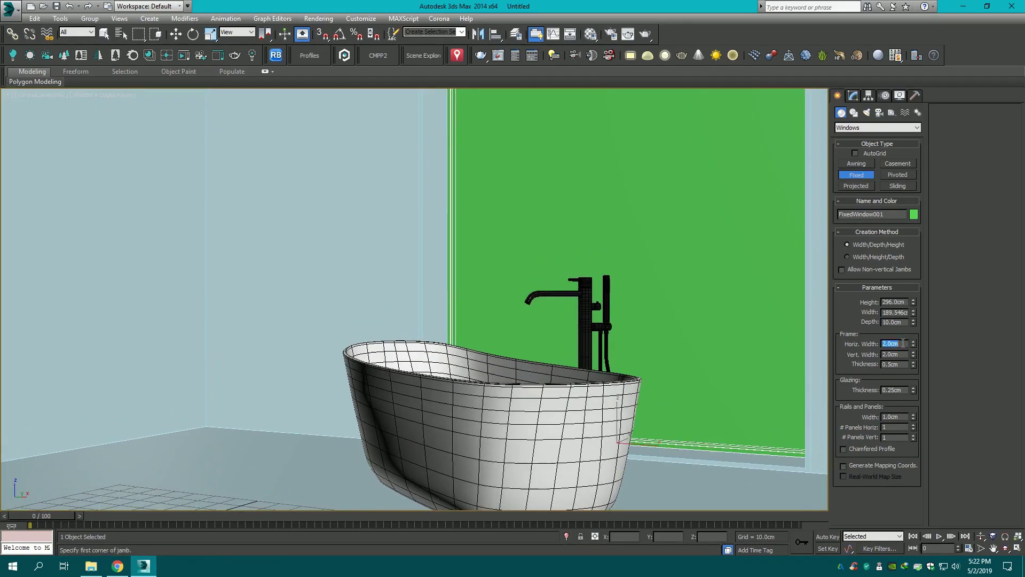
type("7")
key("Return")
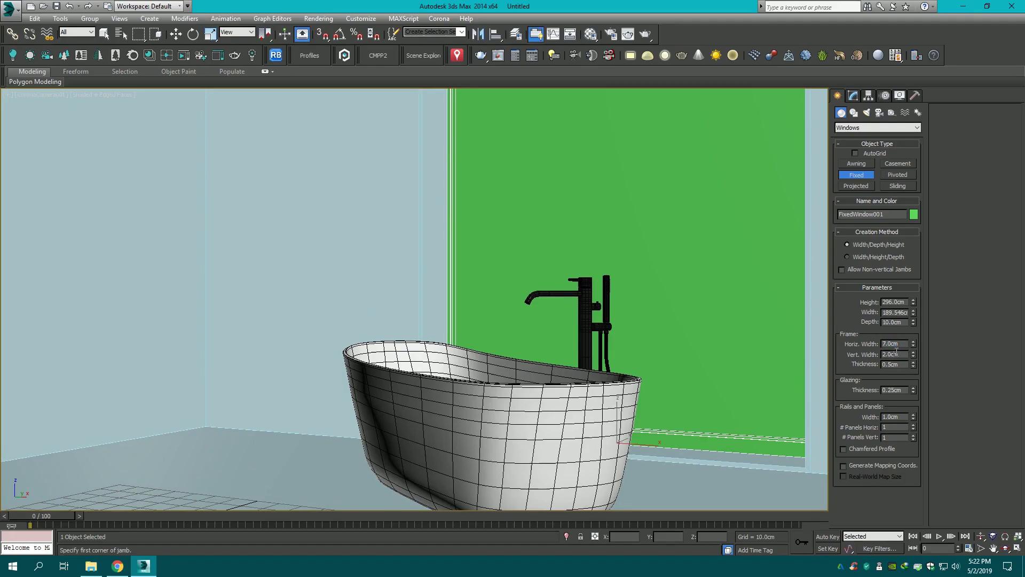
type("7")
key("Return")
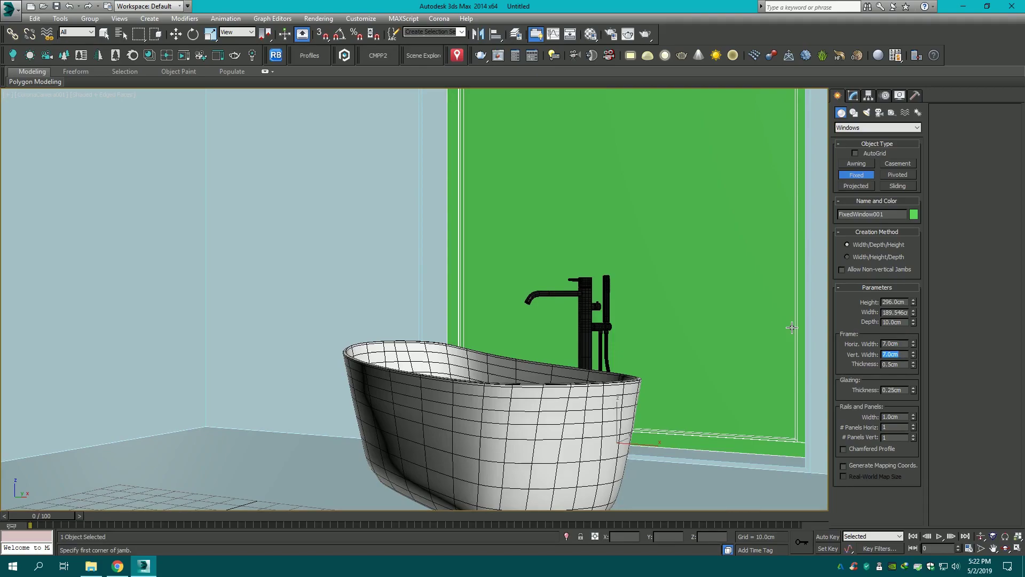
middle_click_drag(733, 324, 726, 307)
key("t")
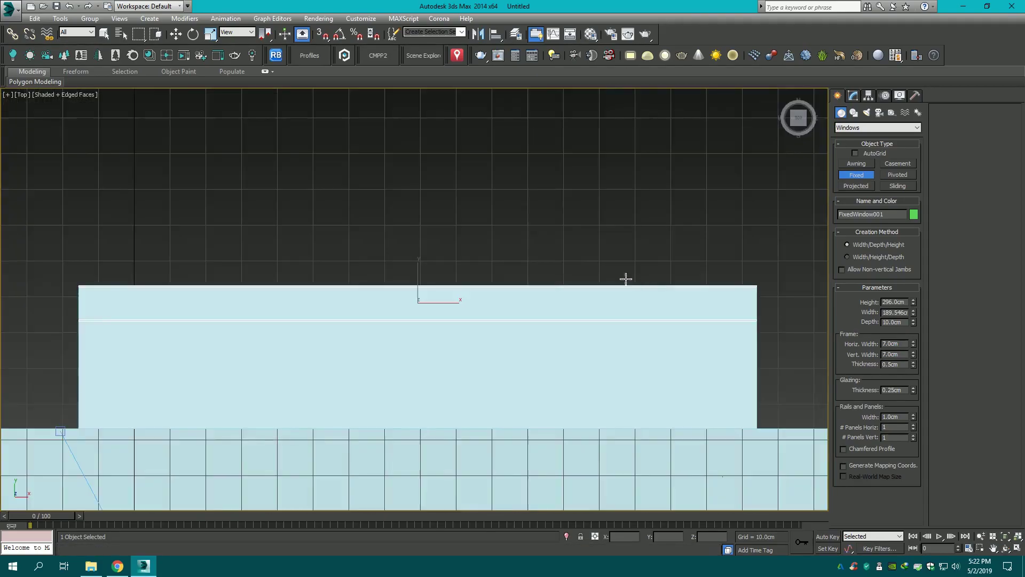
scroll(625, 280, "down", 3)
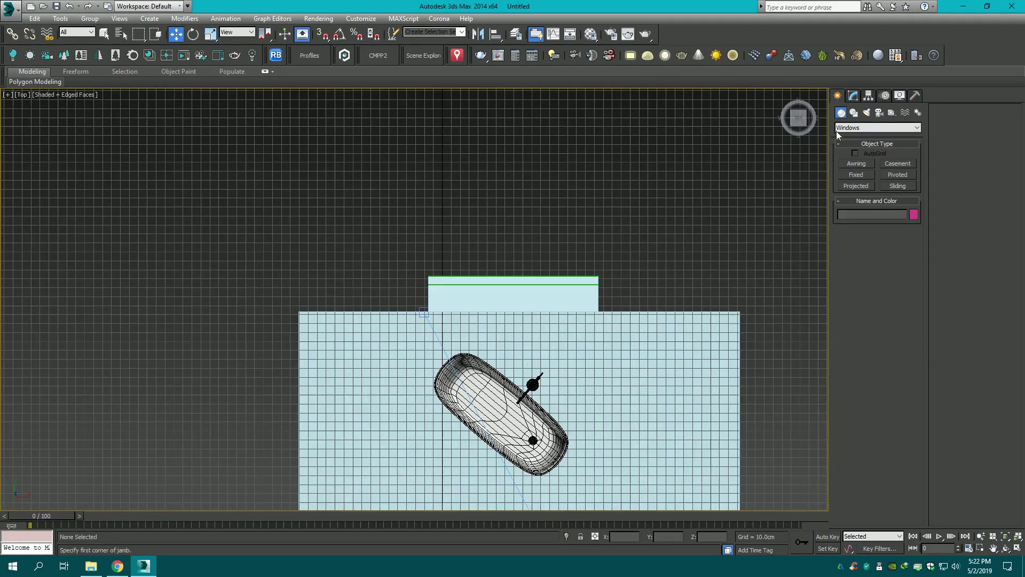
- Browse the scene object list, then return to the Corona camera view
middle_click_drag(480, 321, 534, 299, "alt")
key("h")
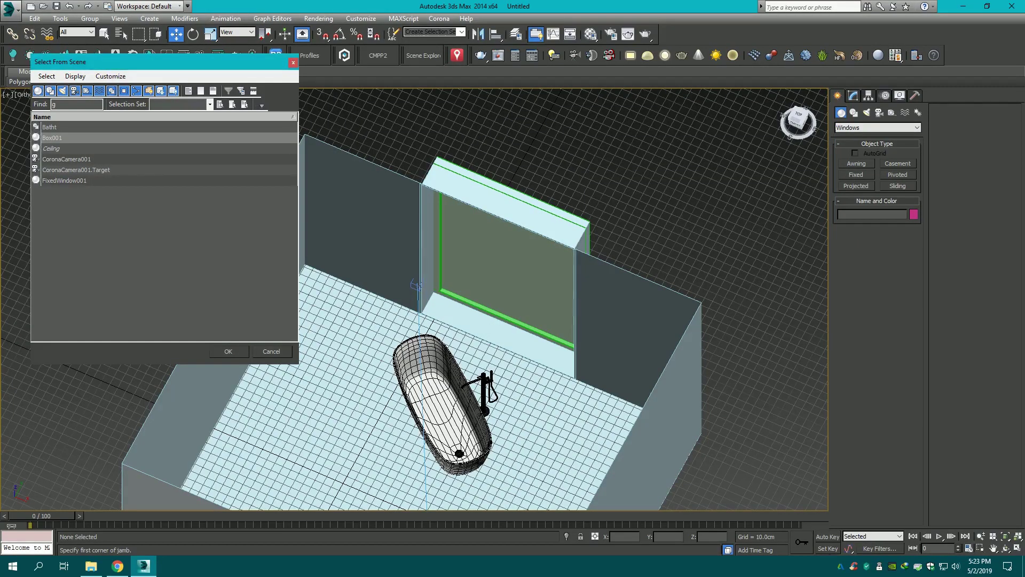
key("Escape")
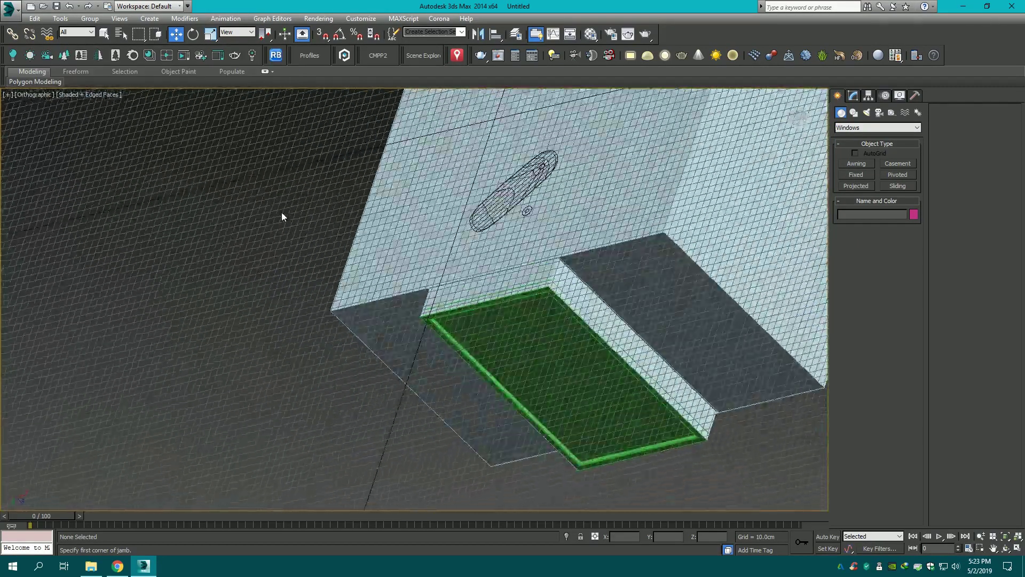
mouse_move(418, 299)
middle_mouse_down("alt")
mouse_move(282, 214)
mouse_move(422, 214)
middle_mouse_up("alt")
scroll(463, 301, "down", 2)
middle_click_drag(670, 127, 660, 237)
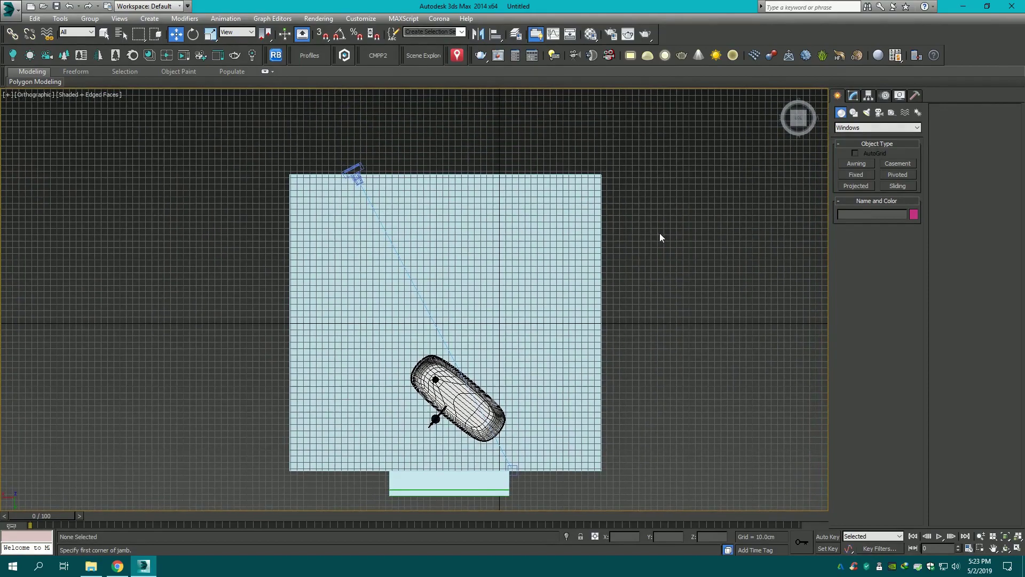
left_click(352, 176)
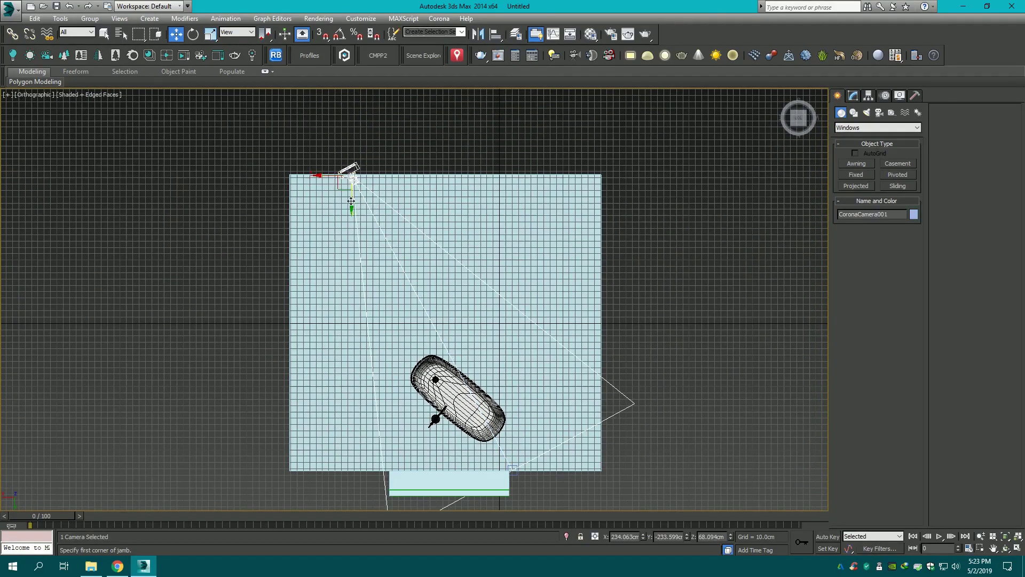
key("c")
- Move the bathtub and faucet group slightly to the right and hide the grid
left_click(535, 369)
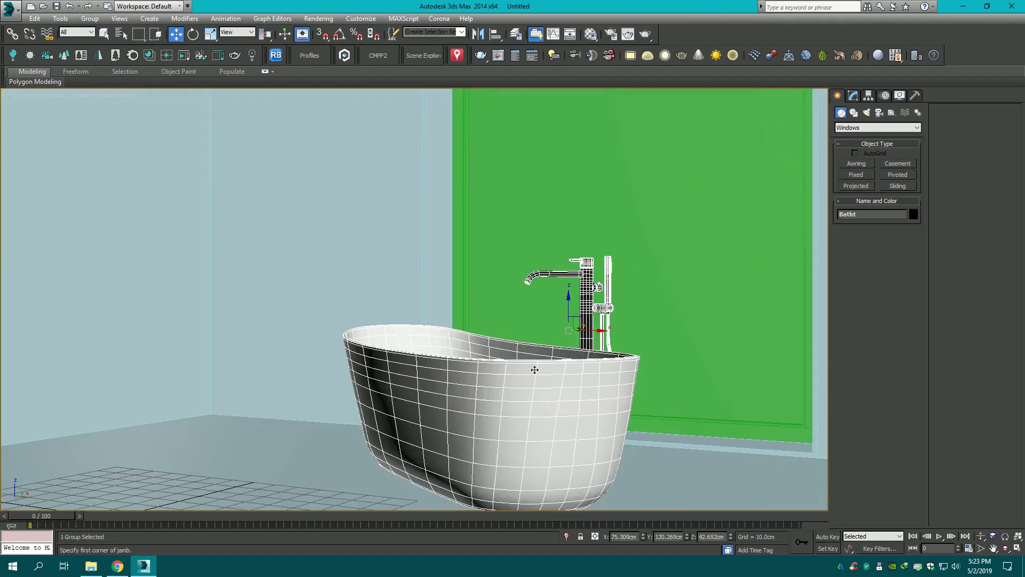
mouse_move(596, 330)
left_mouse_down()
mouse_move(653, 352)
mouse_move(596, 350)
left_mouse_up()
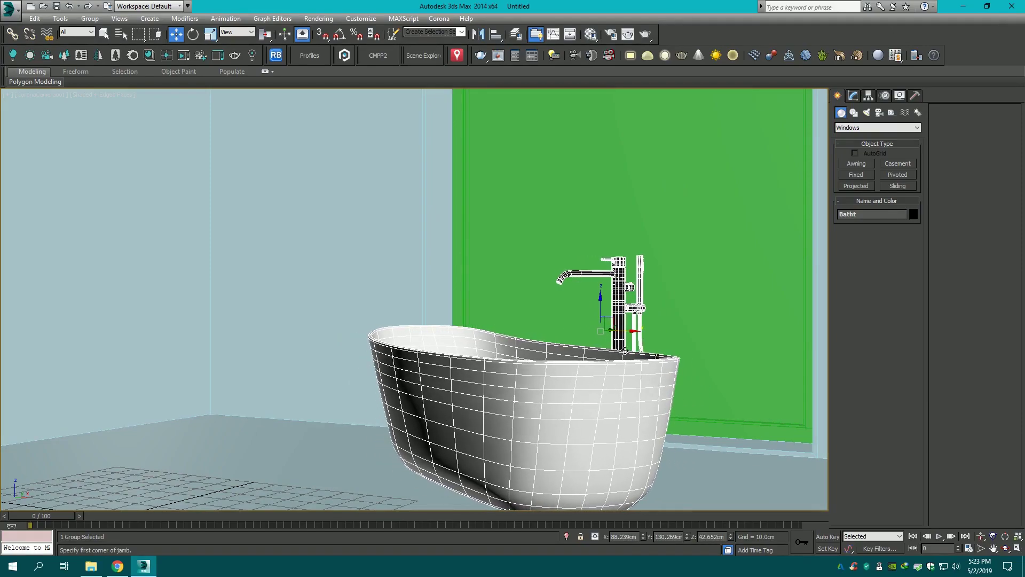
key("t")
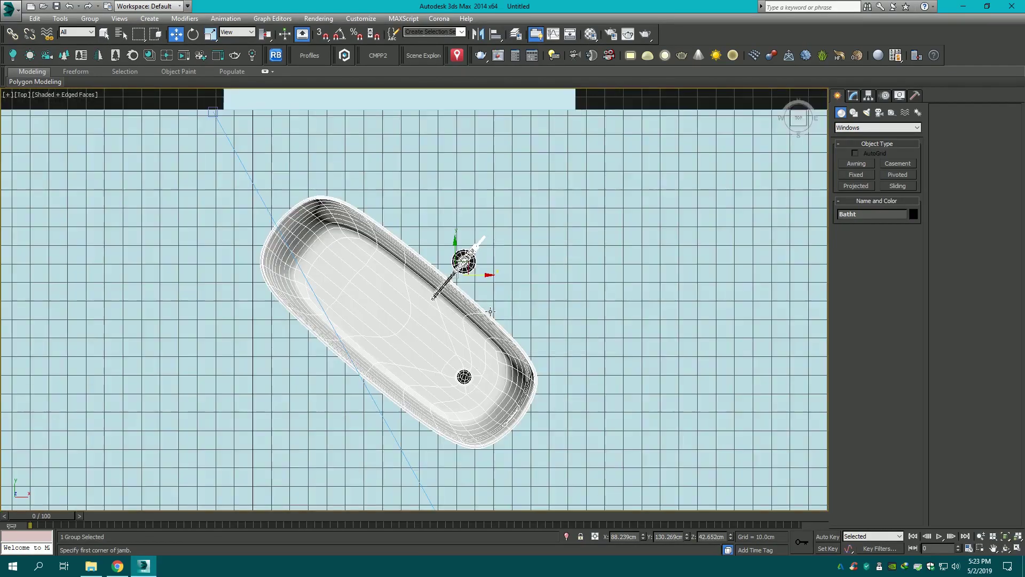
scroll(552, 244, "down", 5)
key("g")
- Select Box001's floor polygon in Editable Poly polygon mode
left_click(574, 258)
scroll(573, 258, "up", 2)
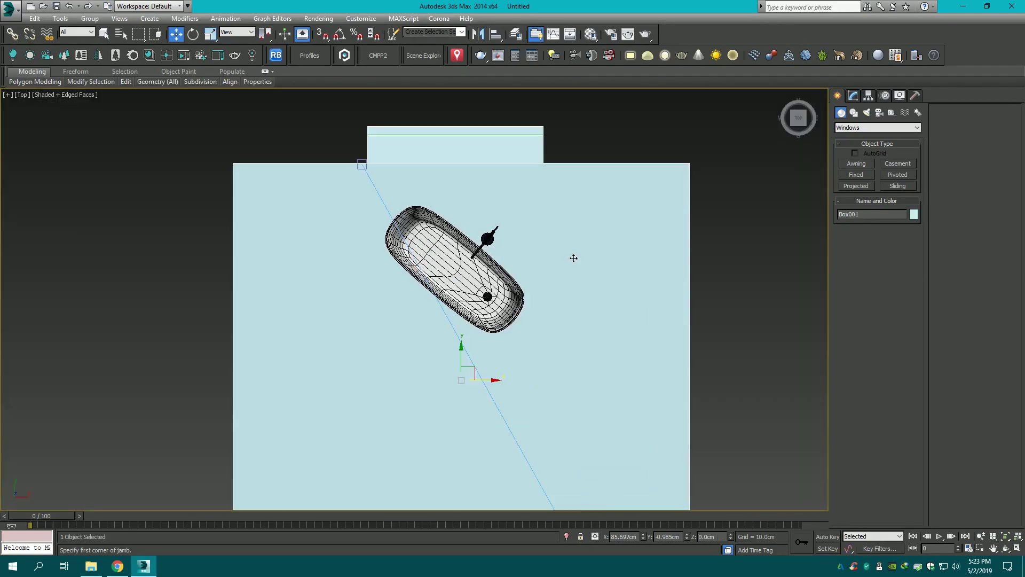
left_click(854, 97)
left_click(888, 246)
left_click(638, 275)
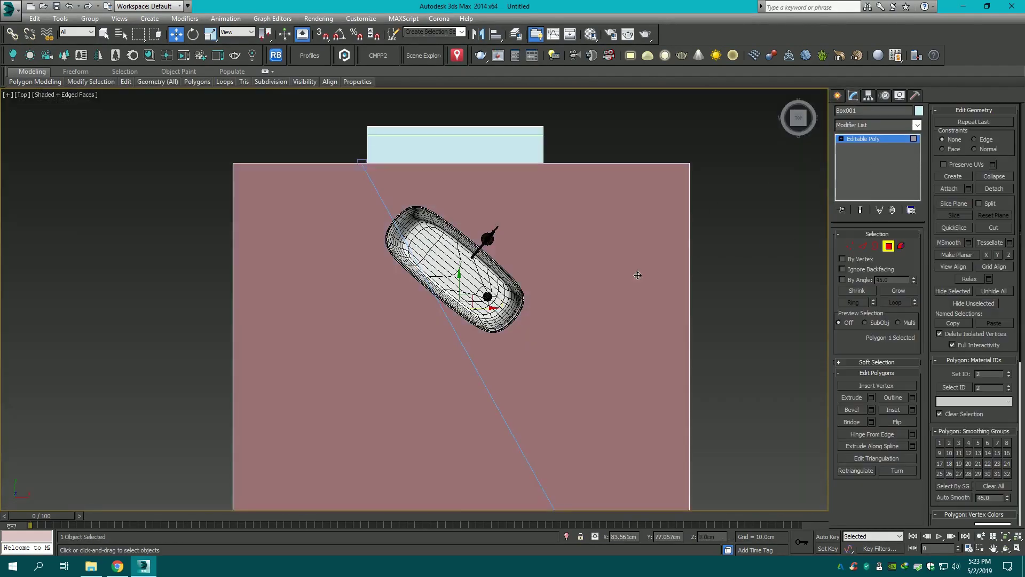
scroll(637, 275, "down", 2)
middle_click_drag(704, 280, 653, 247, "alt")
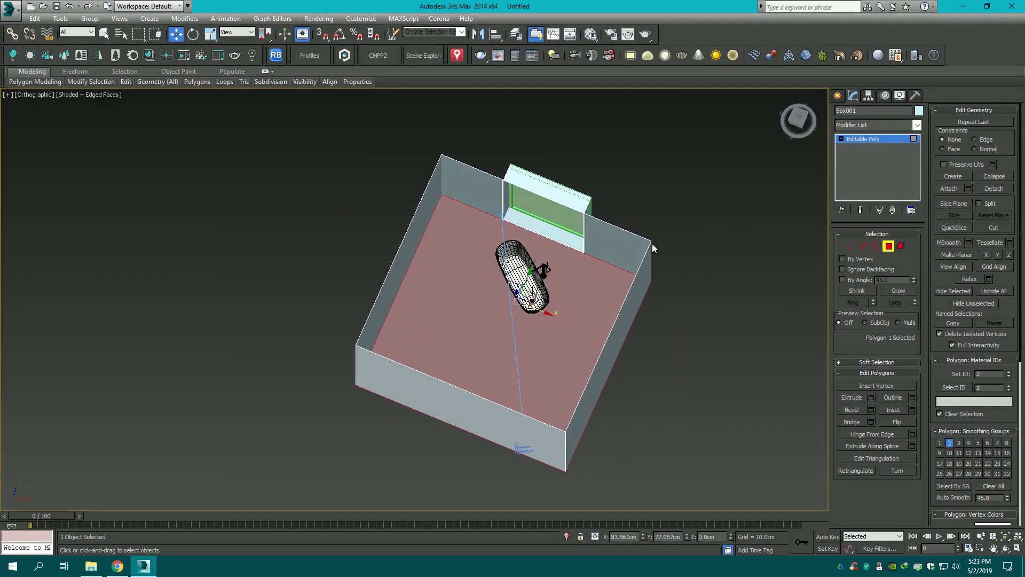
- Detach the floor polygon as 'Floor' and move it out beside the room
left_click(989, 190)
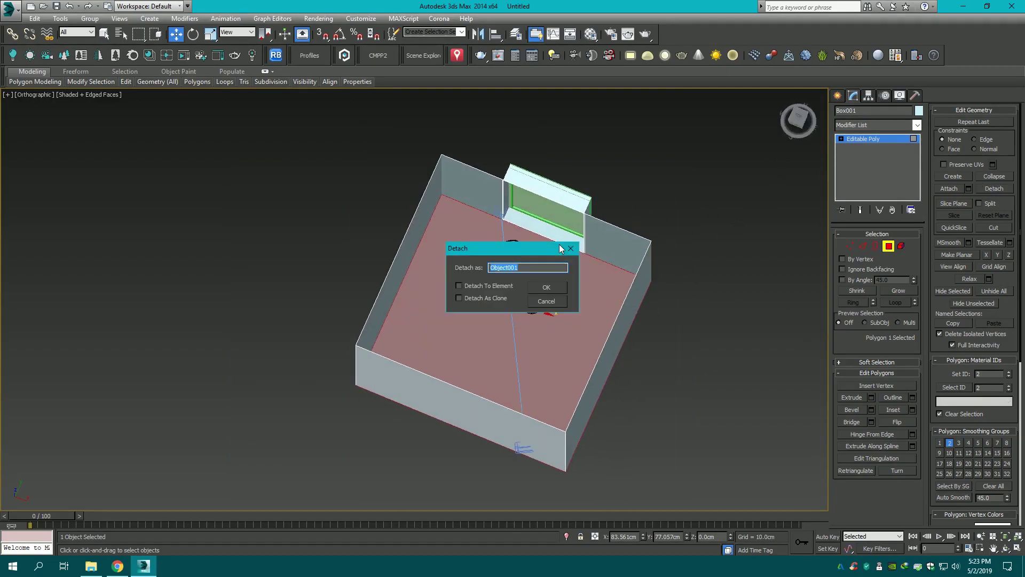
left_click(539, 288)
middle_click_drag(677, 376, 403, 325)
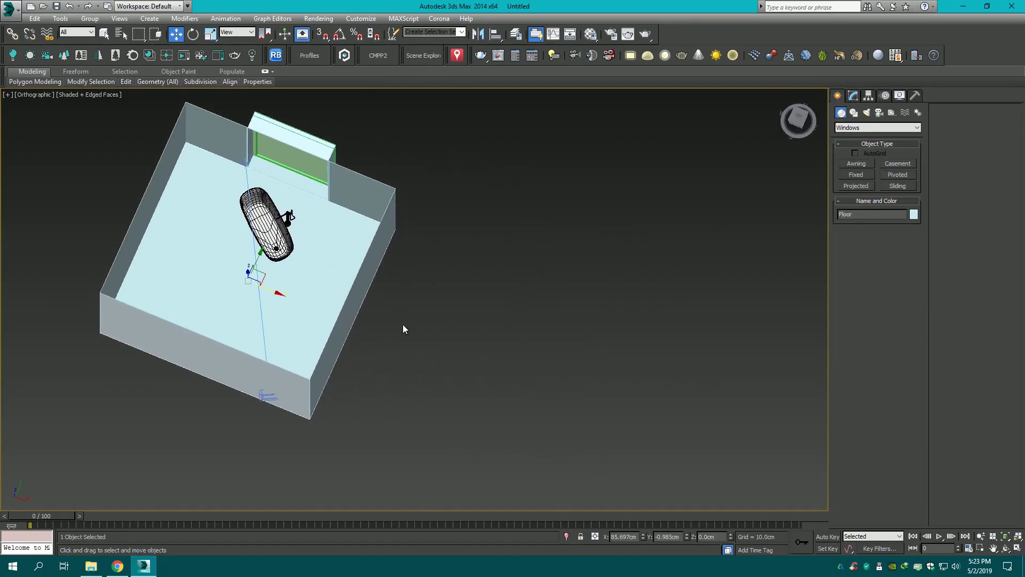
left_click_drag(279, 297, 591, 420)
left_click(774, 454)
middle_click_drag(774, 454, 775, 376)
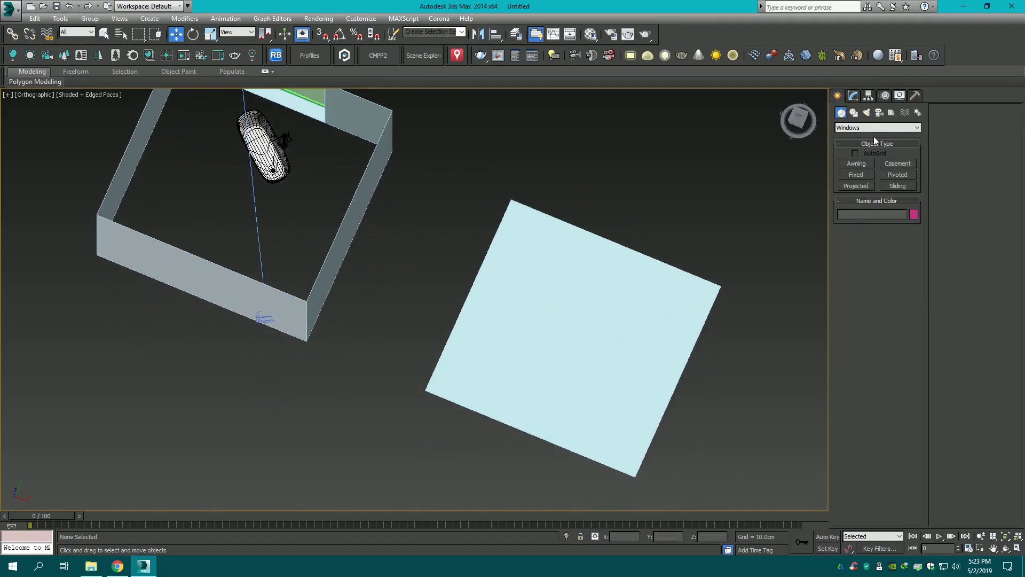
left_click(853, 96)
- Trace a closed line outline snapped to the Floor object's four corners
left_click(854, 113)
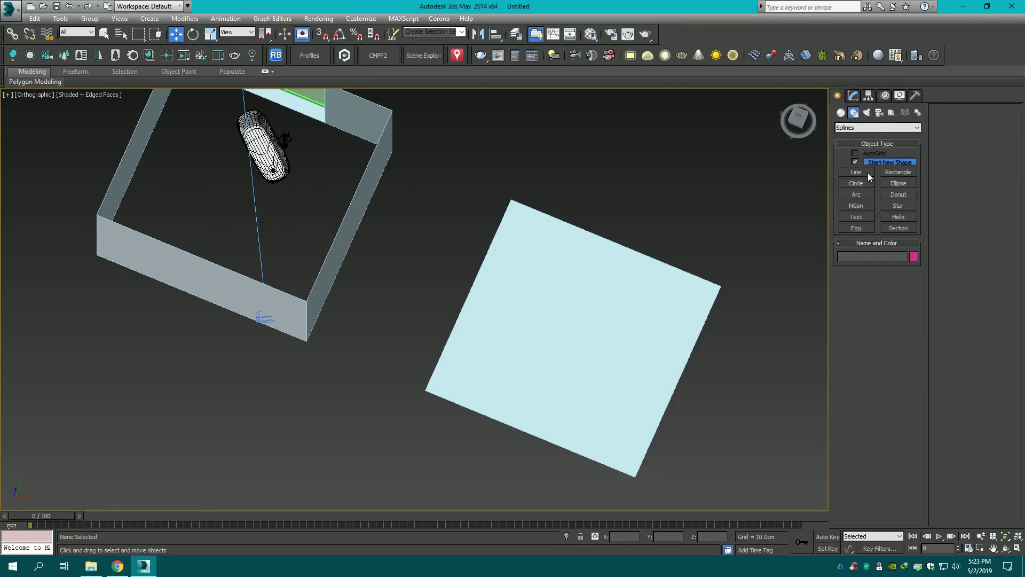
left_click(857, 172)
left_click(323, 34)
left_click(511, 200)
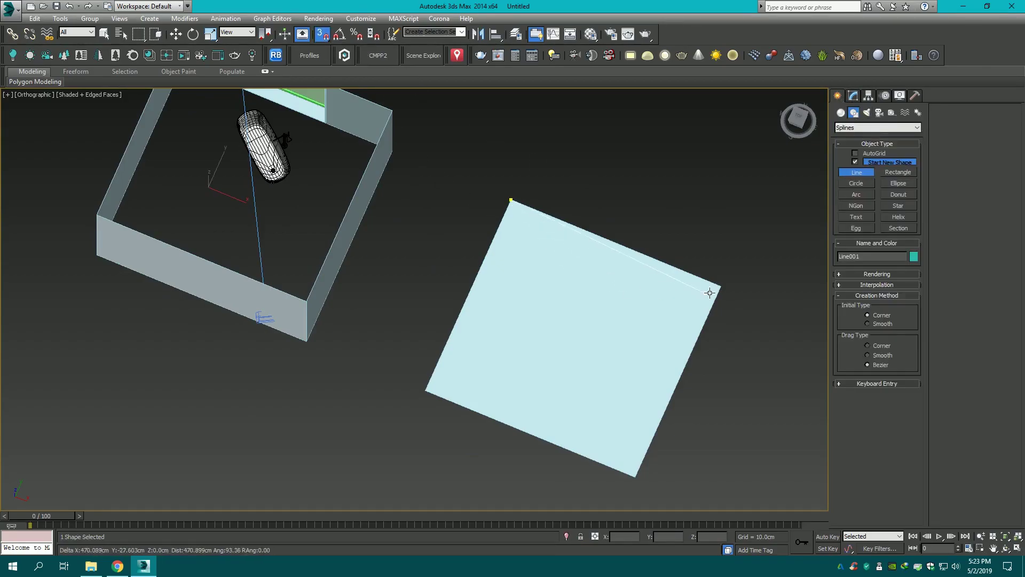
left_click(720, 286)
left_click(635, 476)
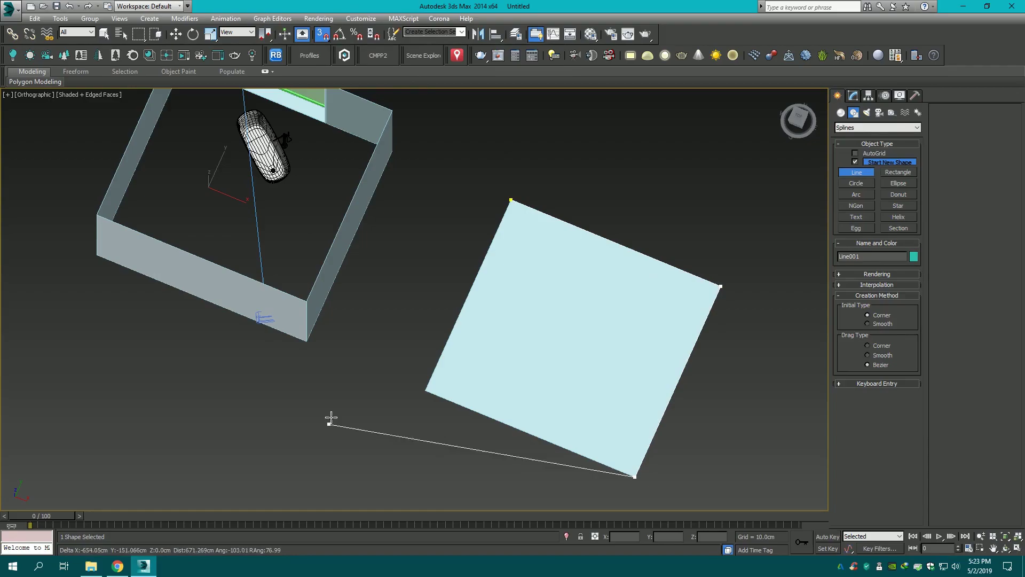
left_click(425, 390)
left_click(511, 200)
left_click(488, 310)
key("F3")
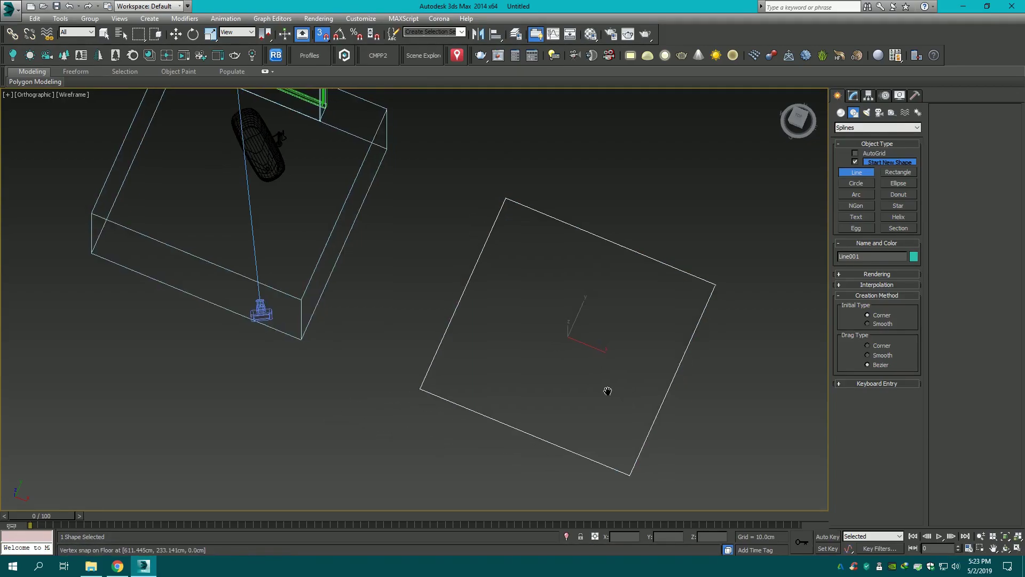
middle_click_drag(606, 392, 578, 384)
key("F3")
- Apply the FloorGenerator modifier to Line001, comparing it with the old Floor square
left_click(853, 96)
left_click(866, 125)
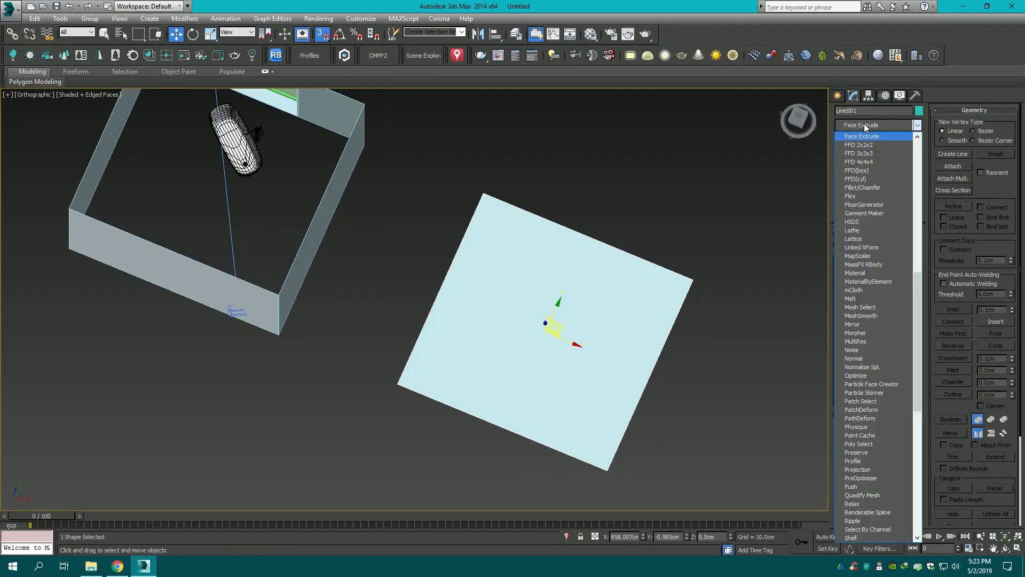
type("flo")
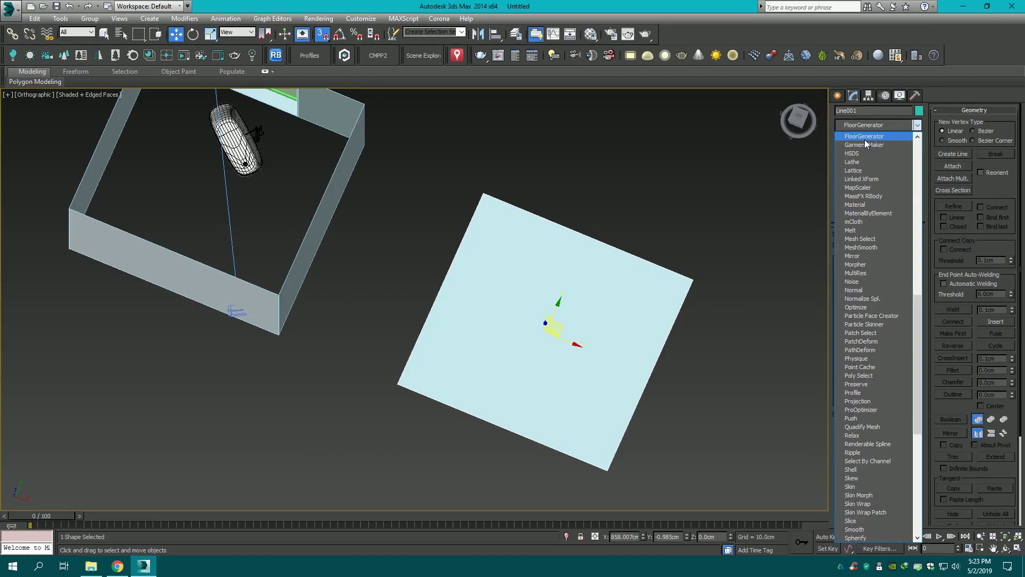
key("Return")
middle_click_drag(728, 242, 636, 204)
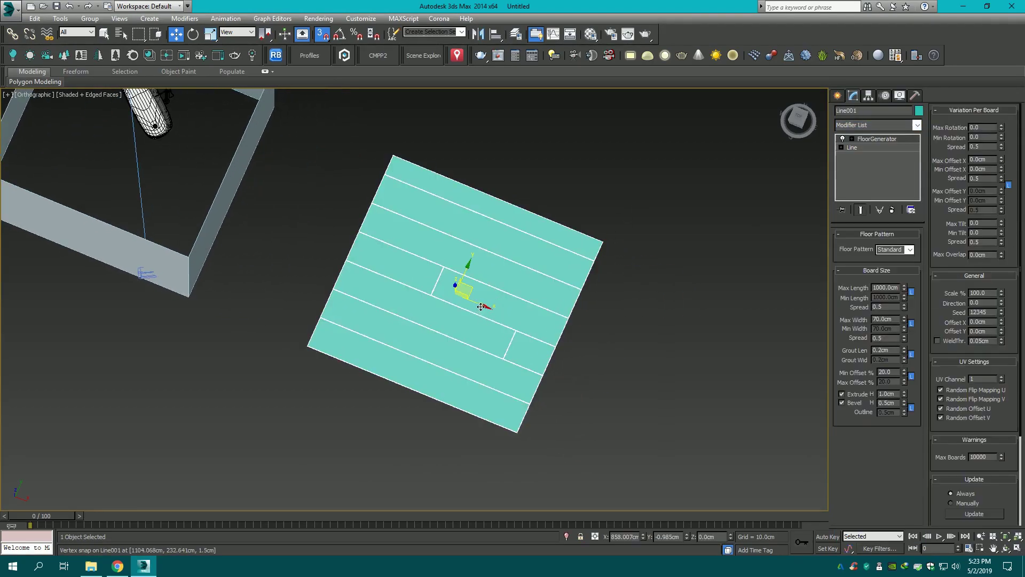
left_click_drag(481, 307, 717, 405)
left_click(539, 277)
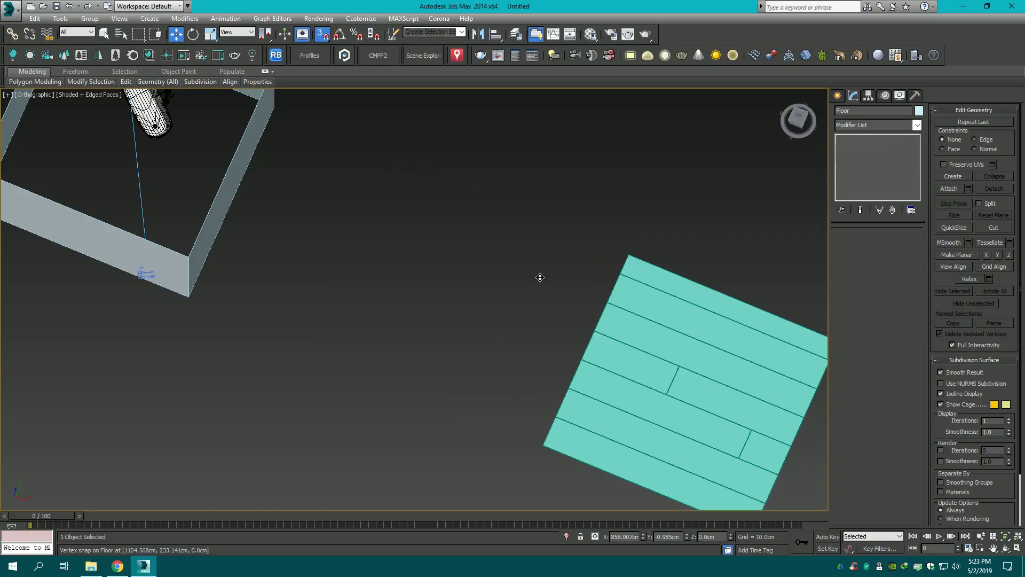
left_click(654, 288)
middle_click_drag(533, 394, 369, 347)
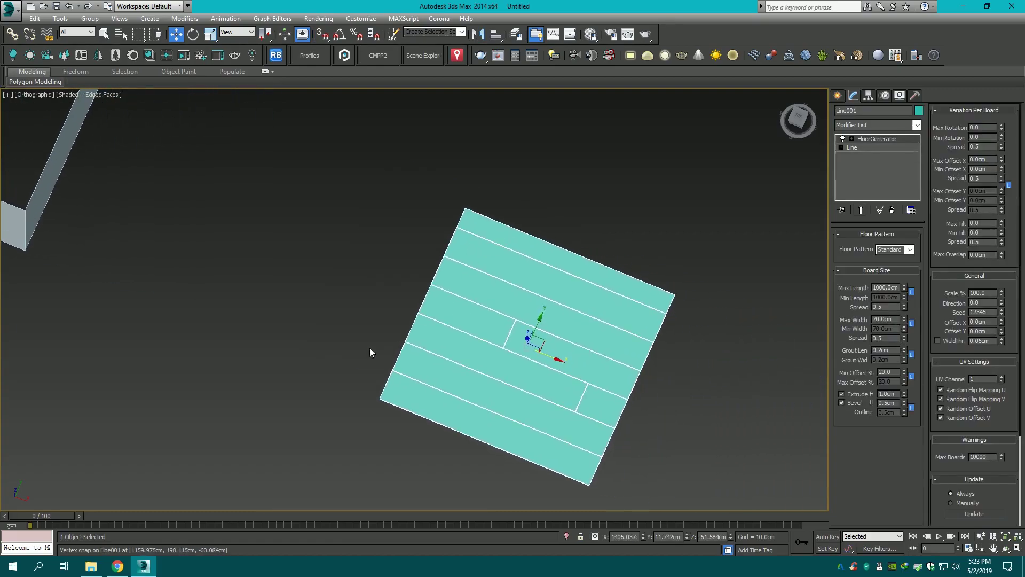
- View the beige-experience-imperial-cream-cgmood maps folder as large icons, then return to 3ds Max
left_click(91, 564)
key("BackSpace")
key("BackSpace")
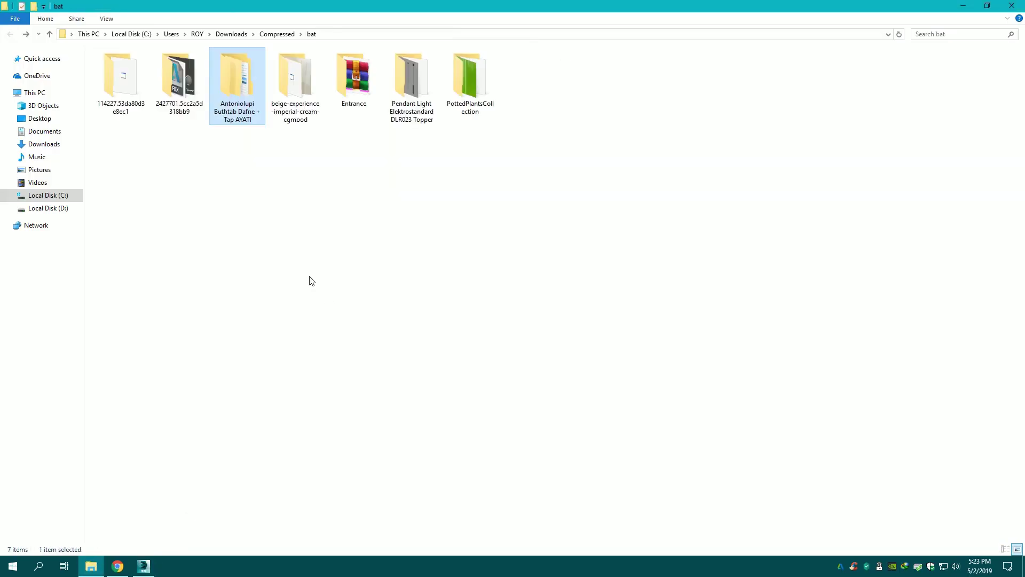
double_click(296, 104)
right_click(223, 184)
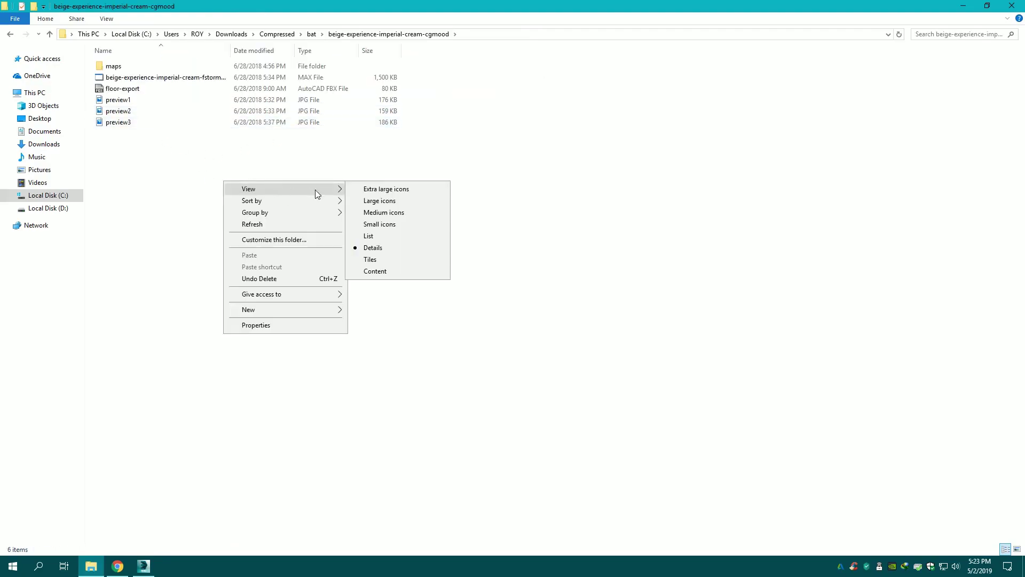
left_click(403, 200)
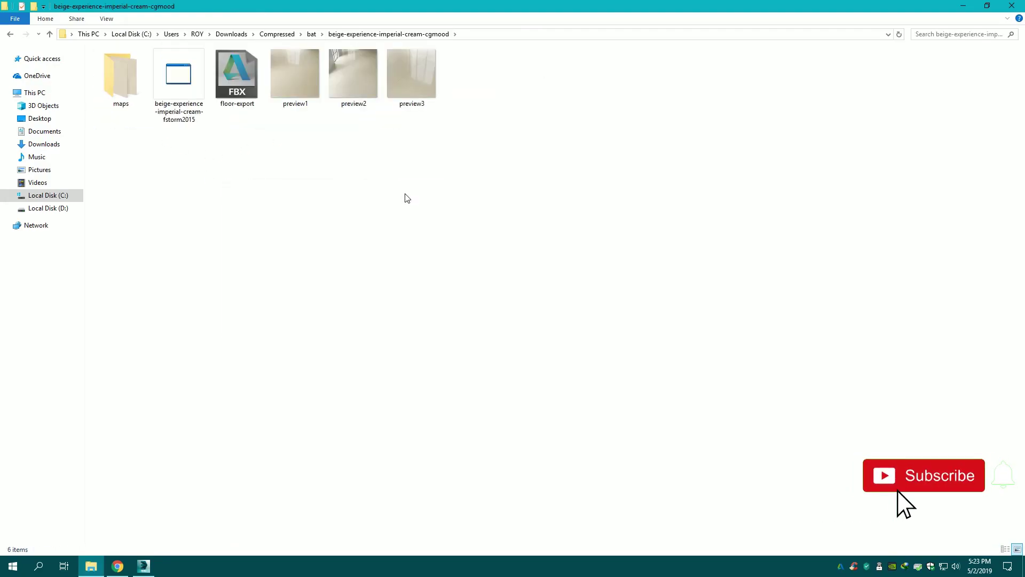
double_click(141, 99)
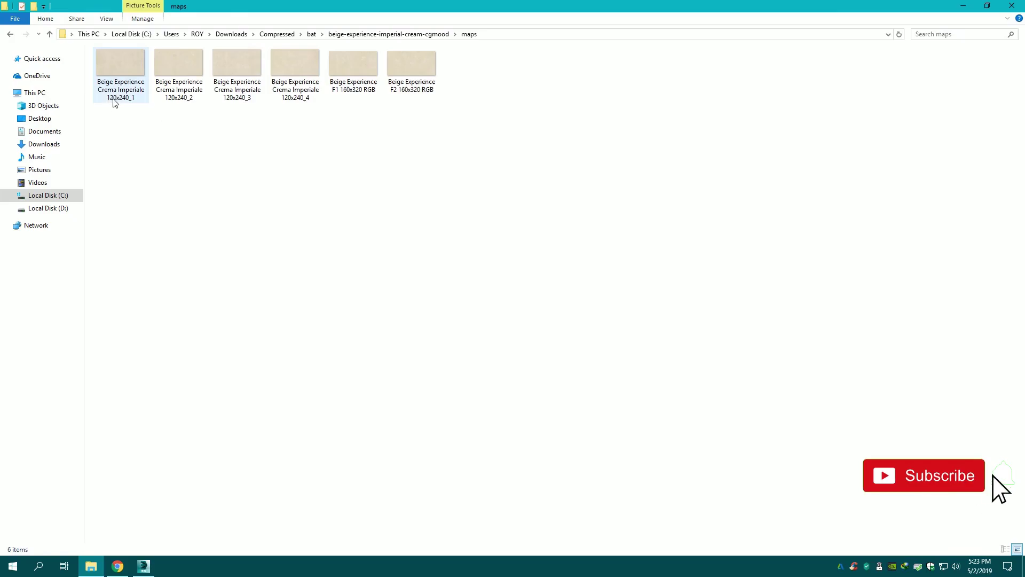
left_click(144, 566)
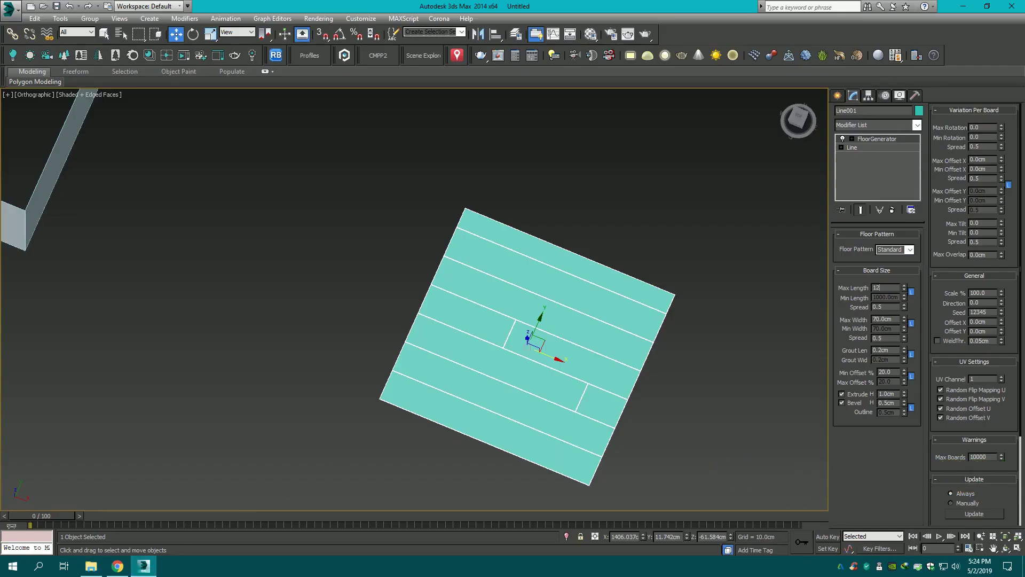
- Set FloorGenerator max length 120, max width 240 and minimum offset 0%
type("0")
key("Return")
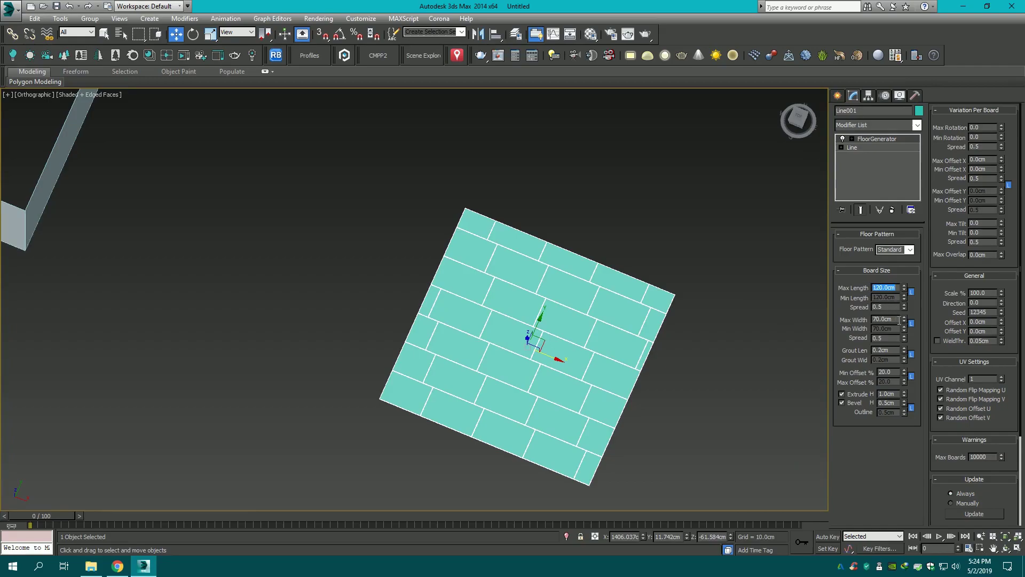
type("240")
key("Return")
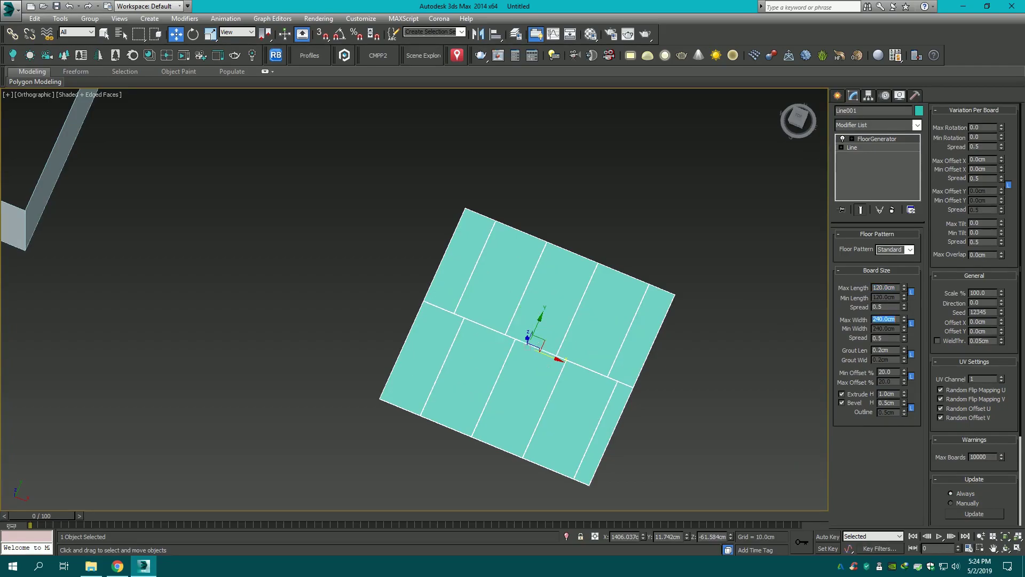
scroll(710, 244, "up", 1)
scroll(748, 267, "up", 1)
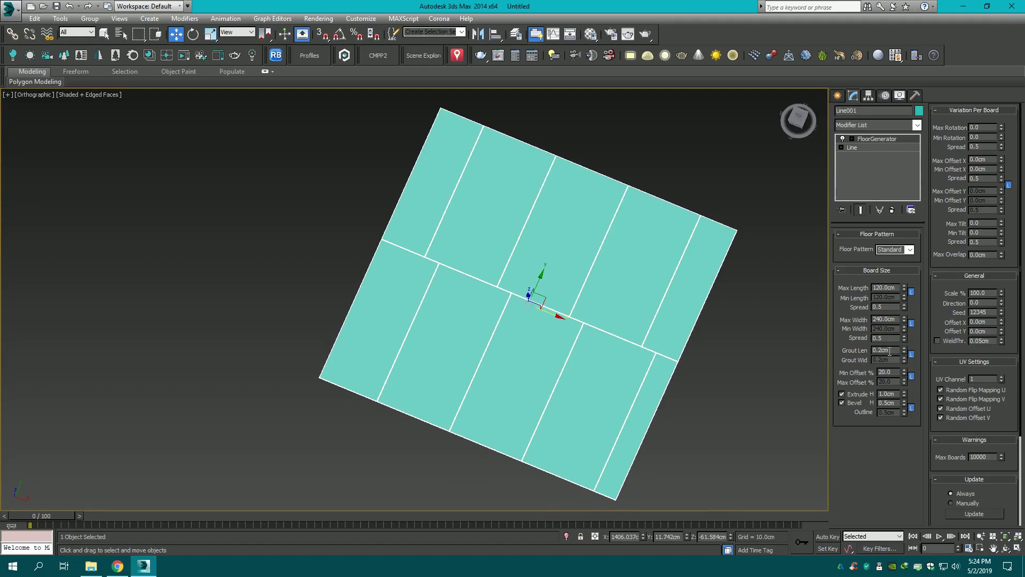
type("0")
key("Return")
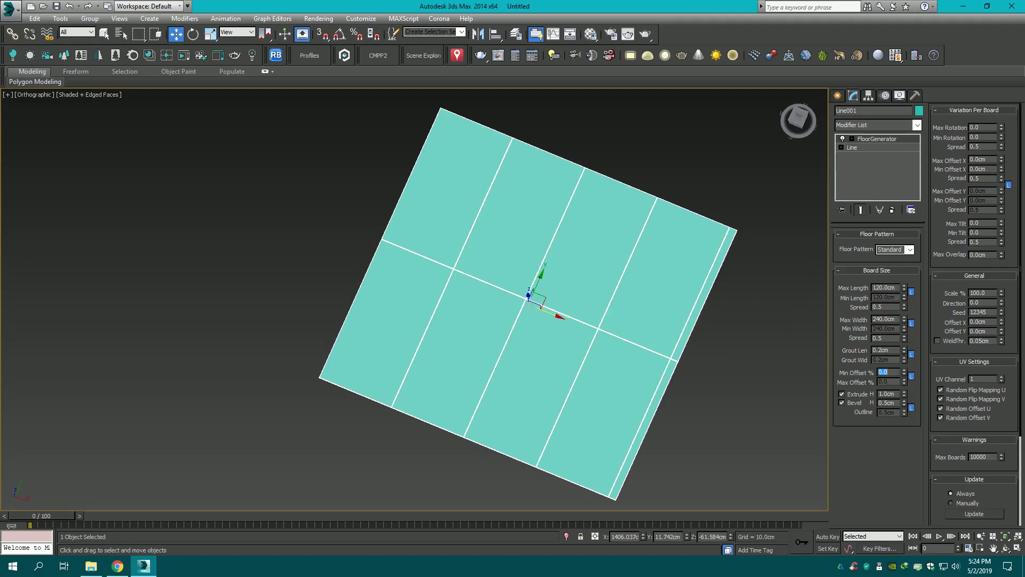
- Deselect the floor and zoom in to inspect the tile joints
left_click(745, 329)
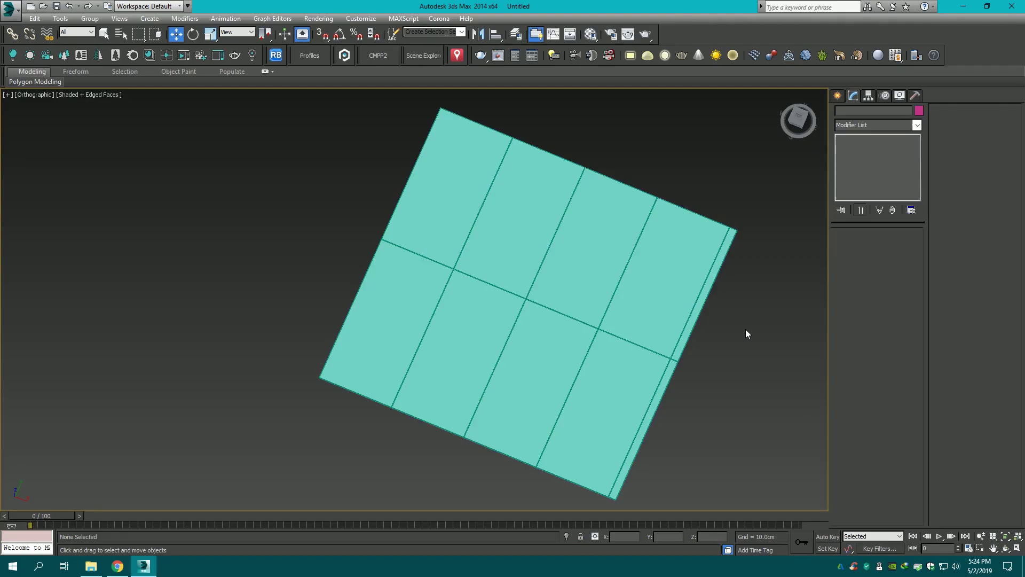
scroll(535, 344, "up", 3)
scroll(518, 337, "up", 3)
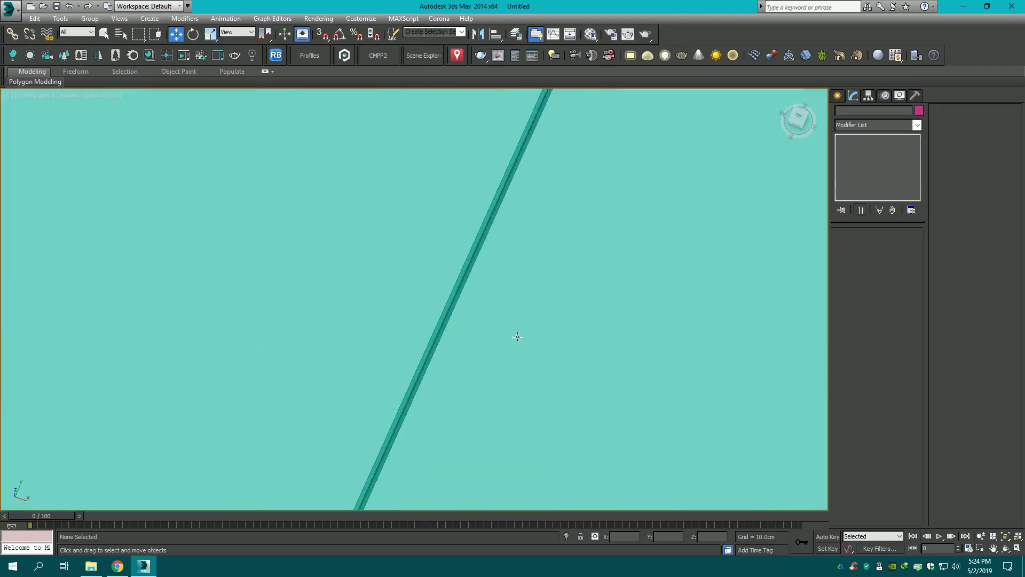
scroll(510, 314, "down", 4)
scroll(510, 314, "up", 5)
left_click(422, 194)
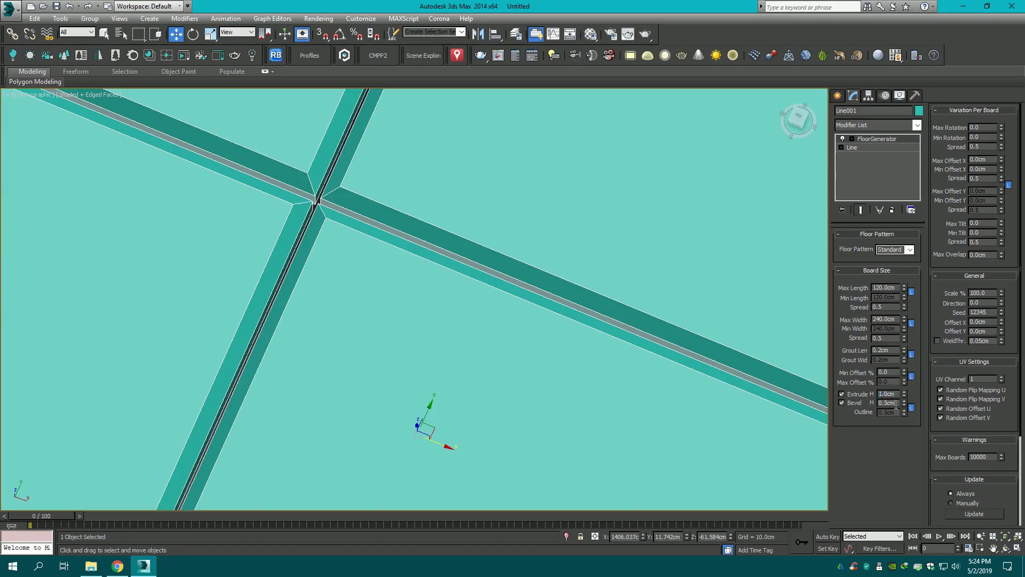
- Set the tile bevel height to 0.3 cm and confirm the extrude height
key("BackSpace")
type("3")
key("Return")
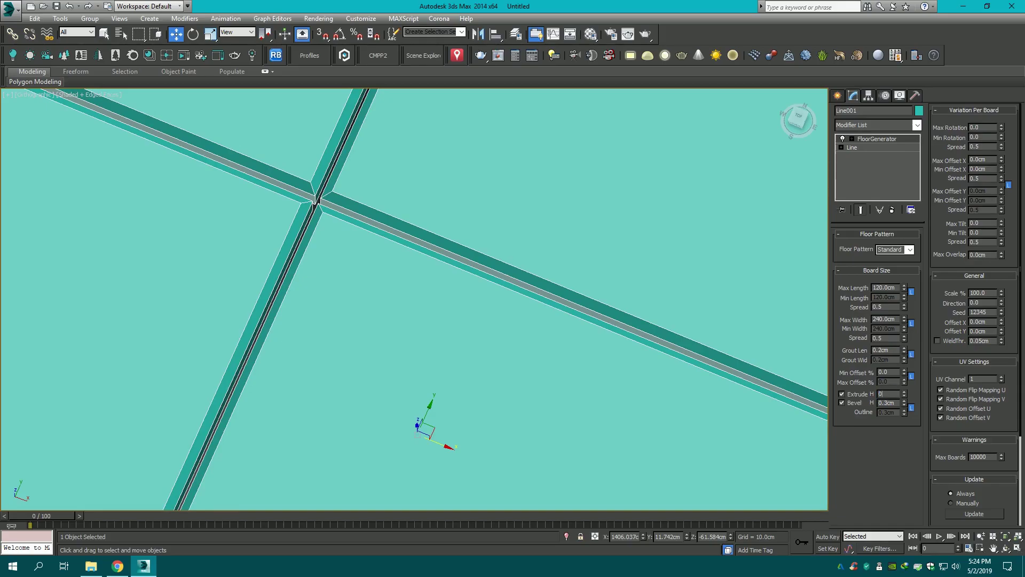
type(".1")
key("Return")
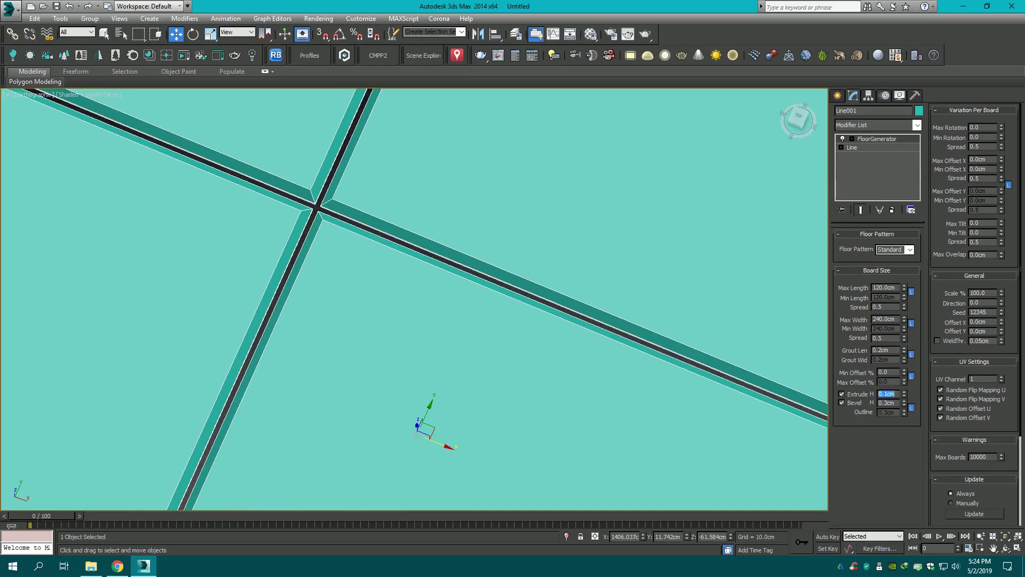
scroll(511, 275, "down", 3)
scroll(511, 275, "up", 1)
scroll(511, 275, "up", 2)
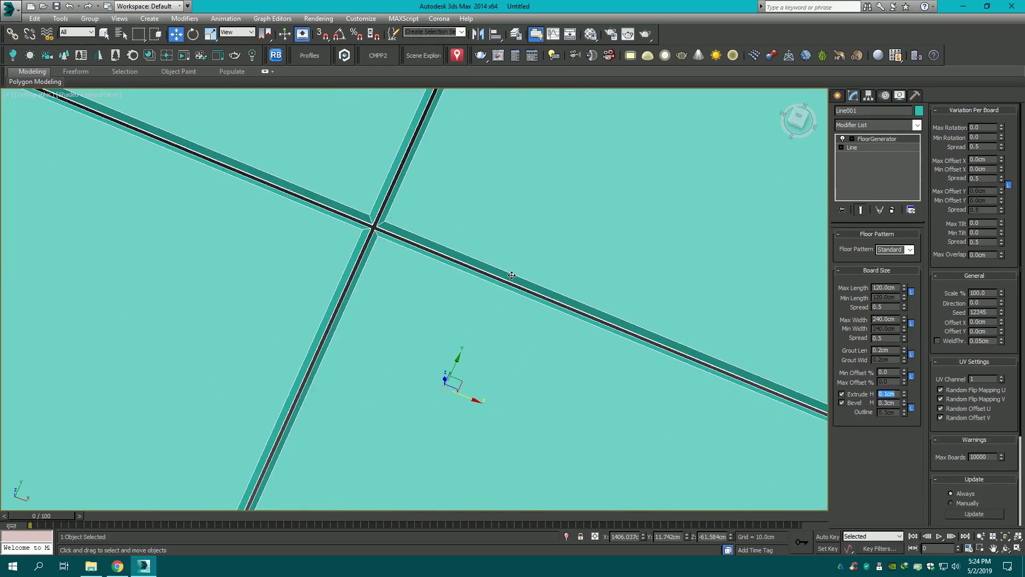
scroll(390, 189, "down", 2)
scroll(390, 189, "down", 3)
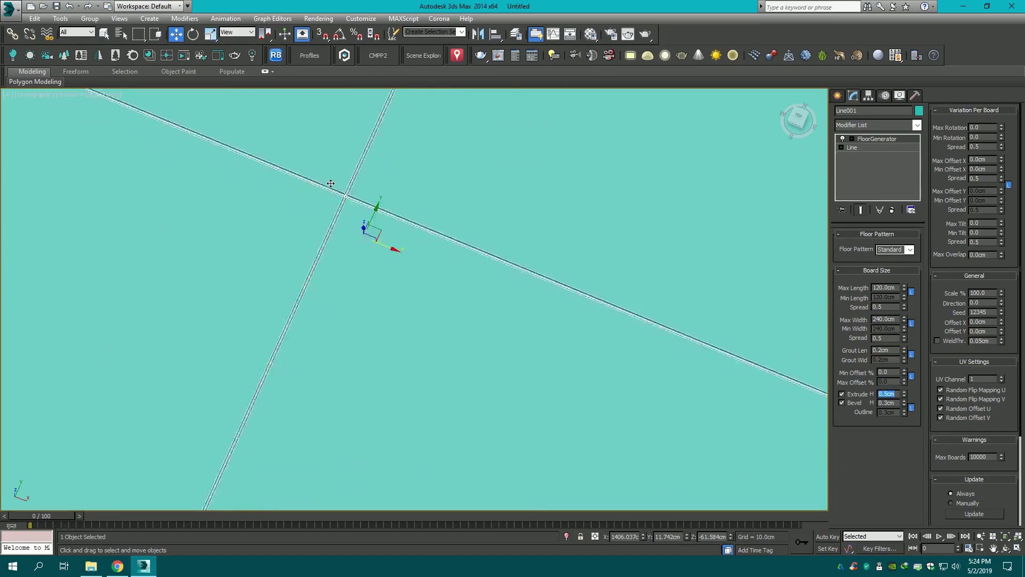
scroll(389, 190, "down", 5)
key("ctrl+d")
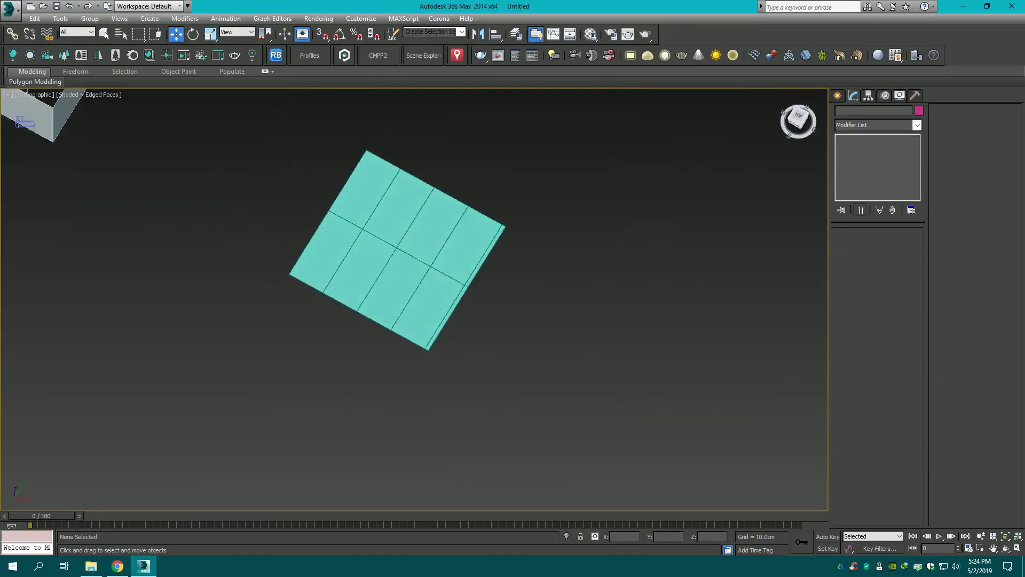
- In Top view, snap the tiled floor's corner onto the room's corner
left_click_drag(769, 155, 779, 176)
middle_click_drag(519, 204, 545, 224)
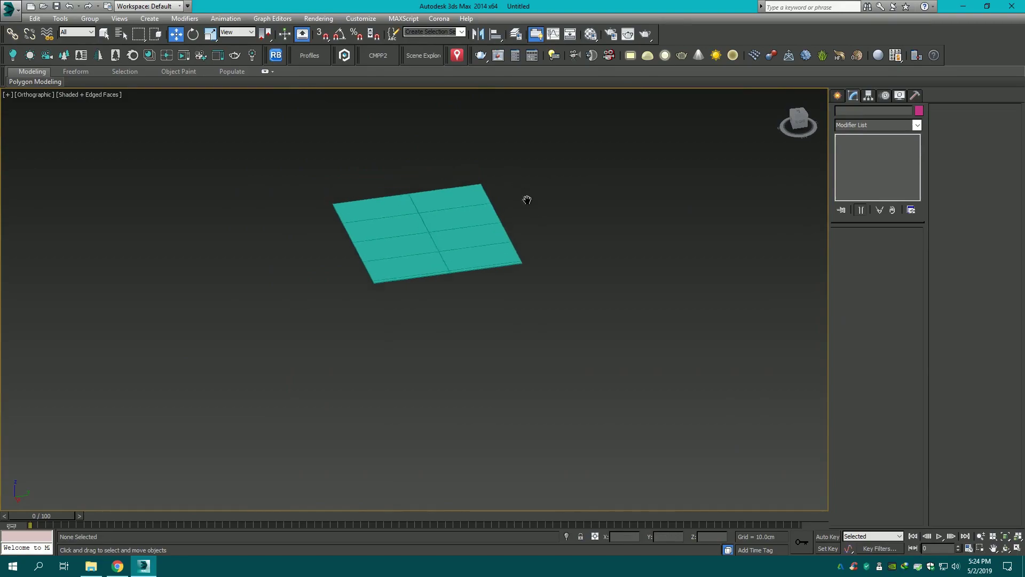
left_click(449, 252)
scroll(449, 251, "down", 3)
key("t")
key("z")
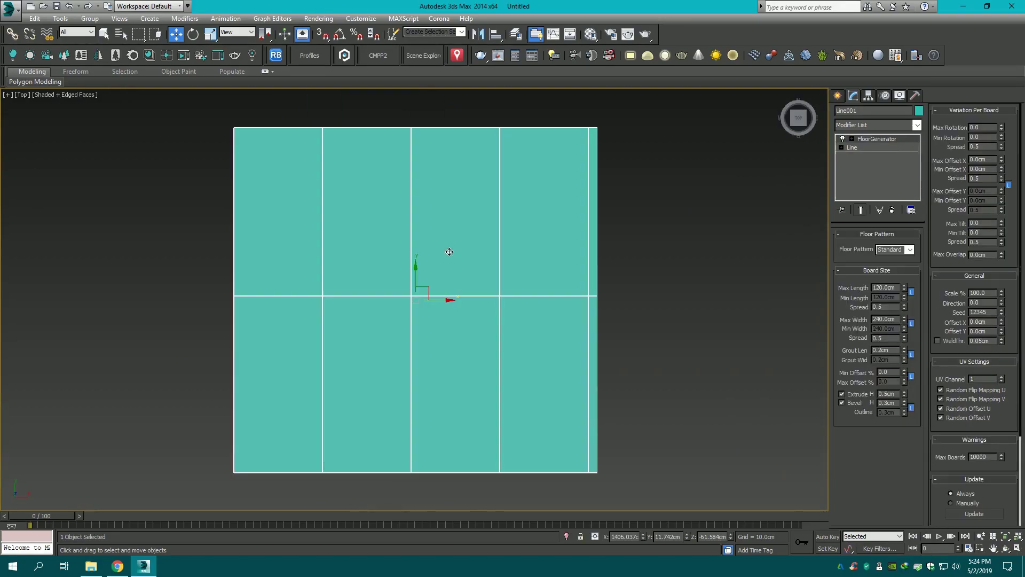
scroll(487, 230, "down", 5)
key("s")
left_click(490, 219)
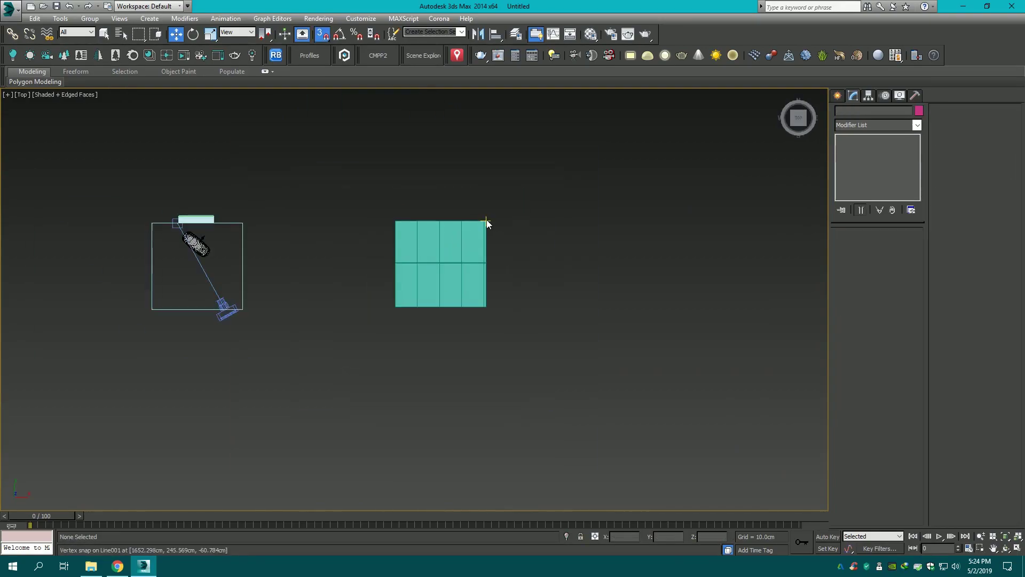
left_click_drag(484, 220, 243, 223)
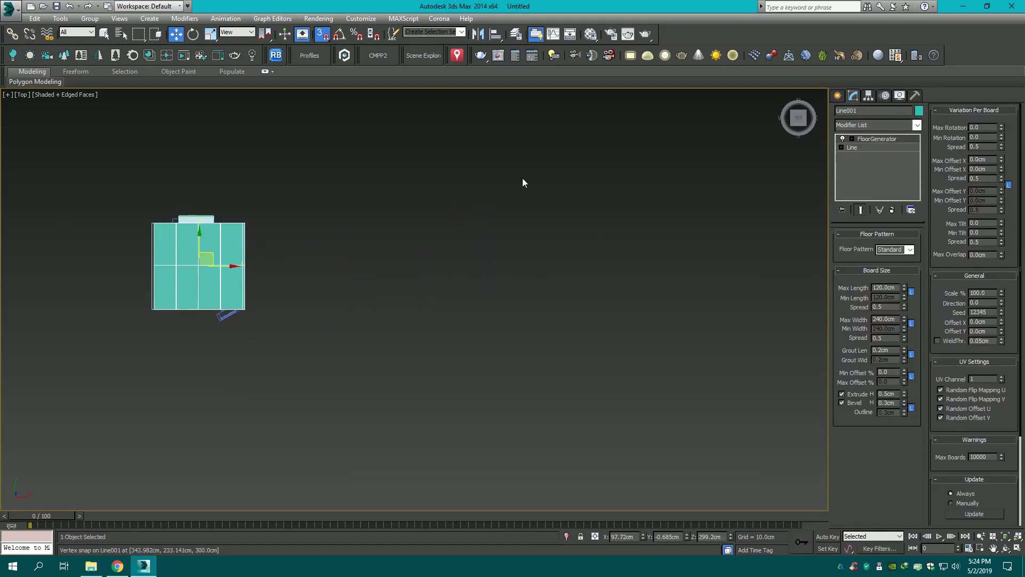
- Lower the tiled floor to the room's base at z=0 in Perspective view
mouse_move(794, 128)
left_mouse_down()
mouse_move(740, 124)
mouse_move(415, 192)
mouse_move(467, 247)
left_mouse_up()
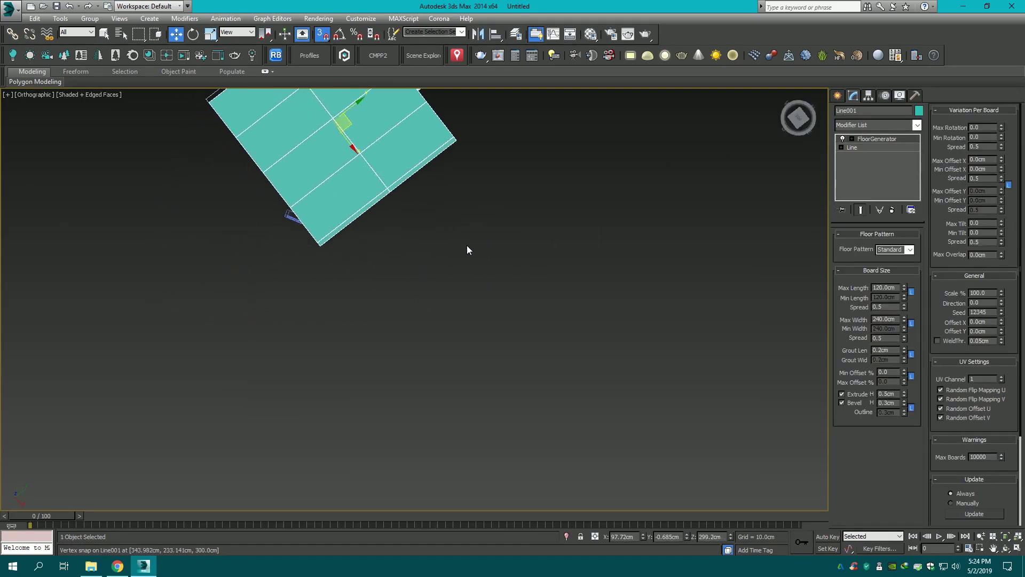
key("p")
key("z")
left_click(794, 120)
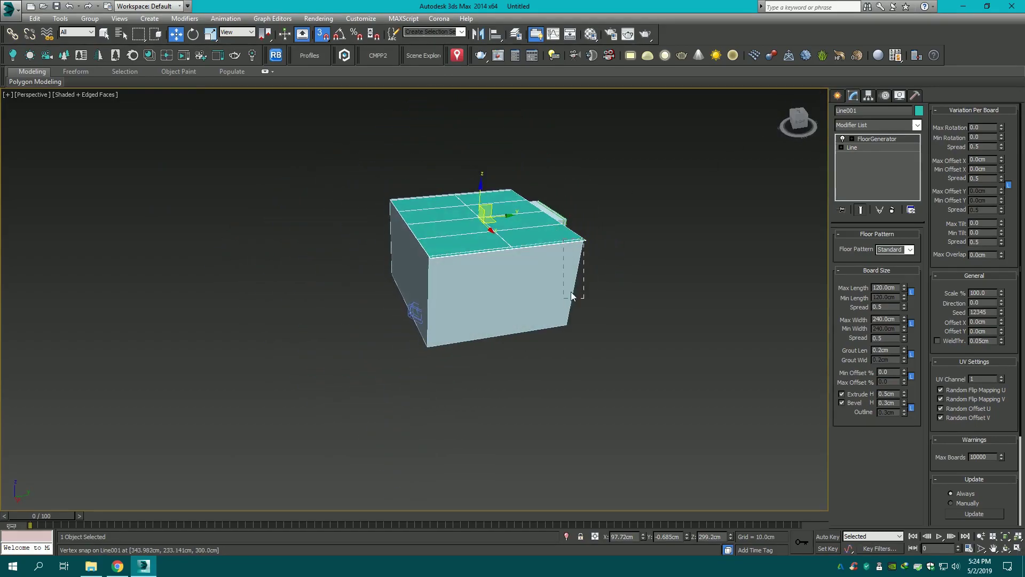
left_click_drag(571, 295, 568, 324)
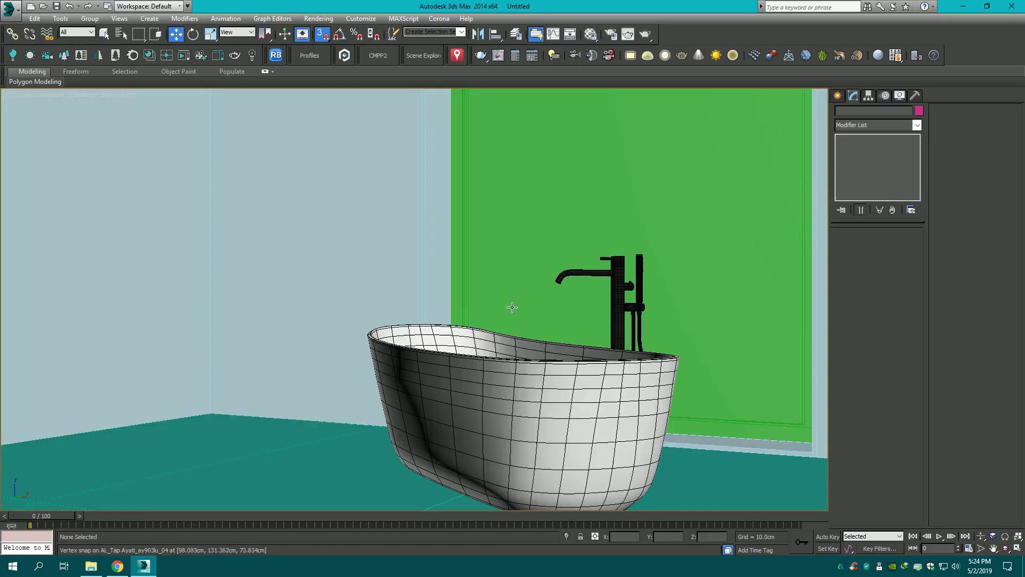
key("F3")
key("F3")
scroll(527, 286, "down", 5)
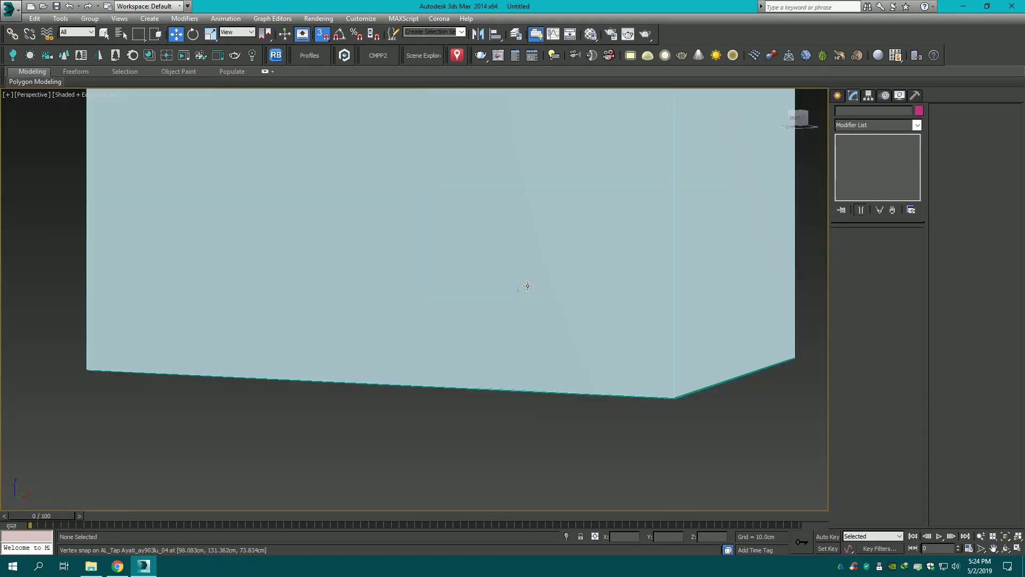
left_click_drag(798, 119, 798, 124)
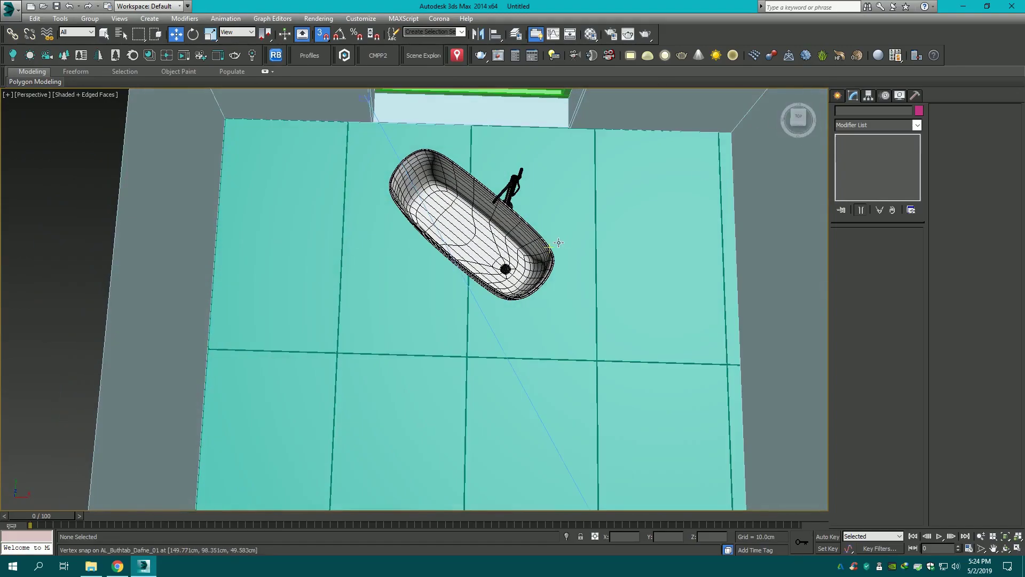
middle_click_drag(630, 262, 578, 235)
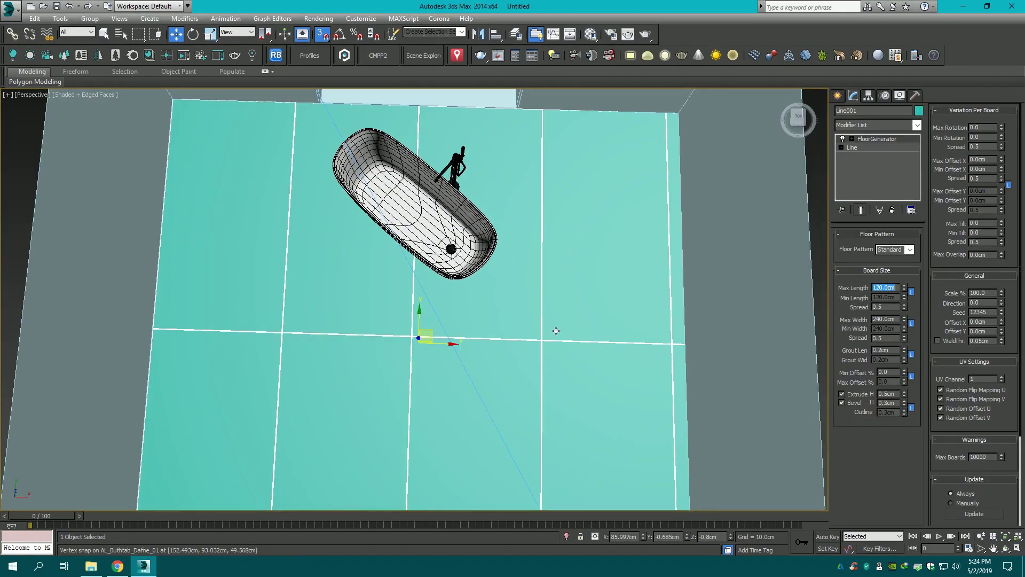
- Check the maps folder, then bring up the close Corona camera view of bathtub and tap
left_click(86, 566)
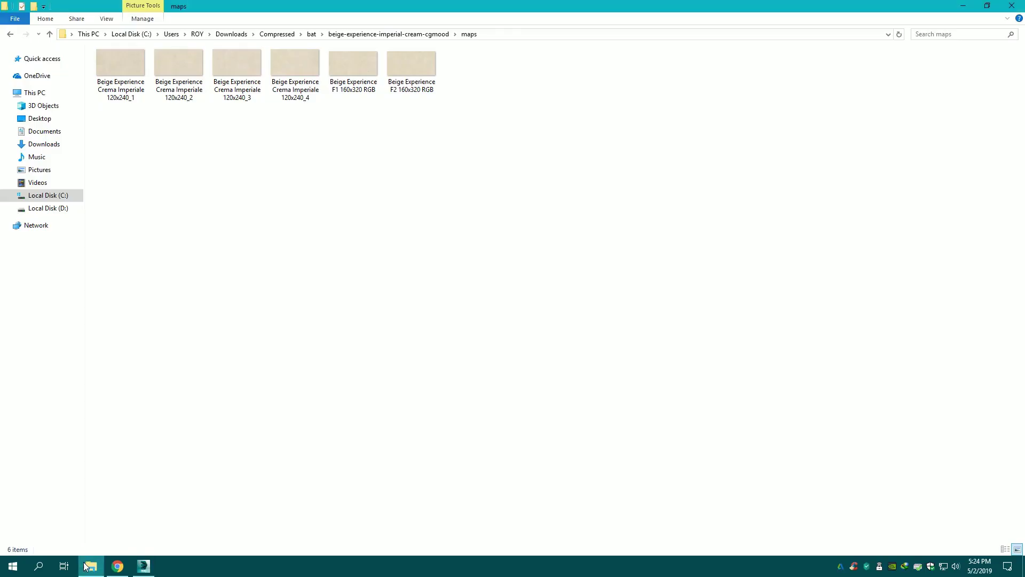
left_click(86, 566)
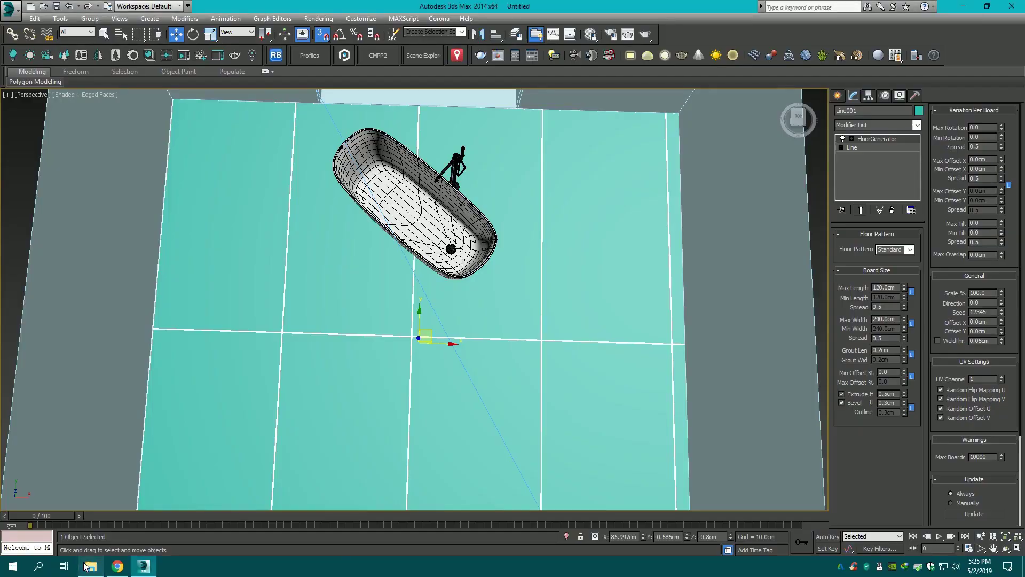
left_click(86, 566)
left_click(86, 566)
key("shift+z")
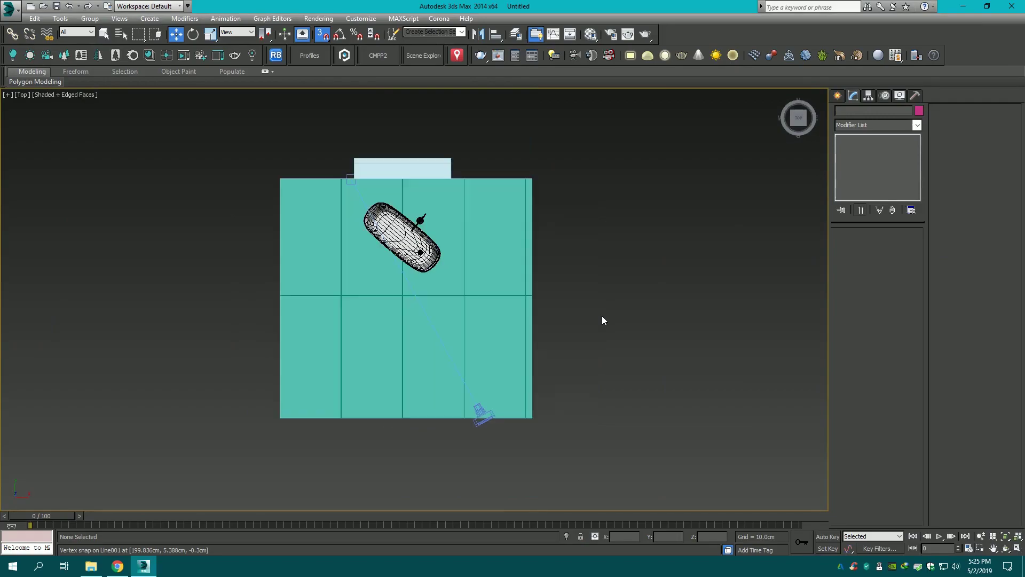
key("shift+z")
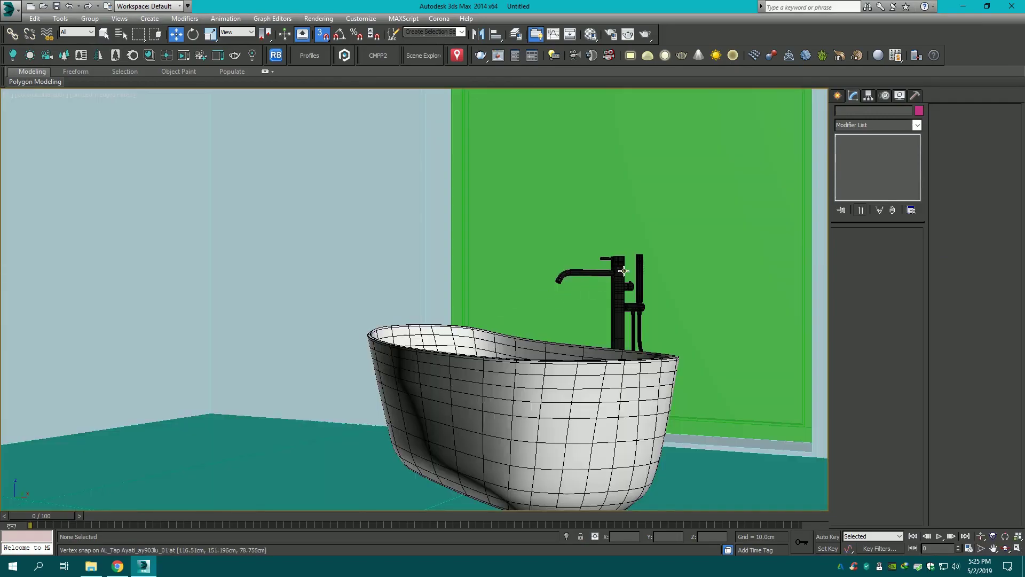
- On Box001, connect the back wall's top and bottom edges with 2 segments, making three panels
key("shift+z")
key("shift+z")
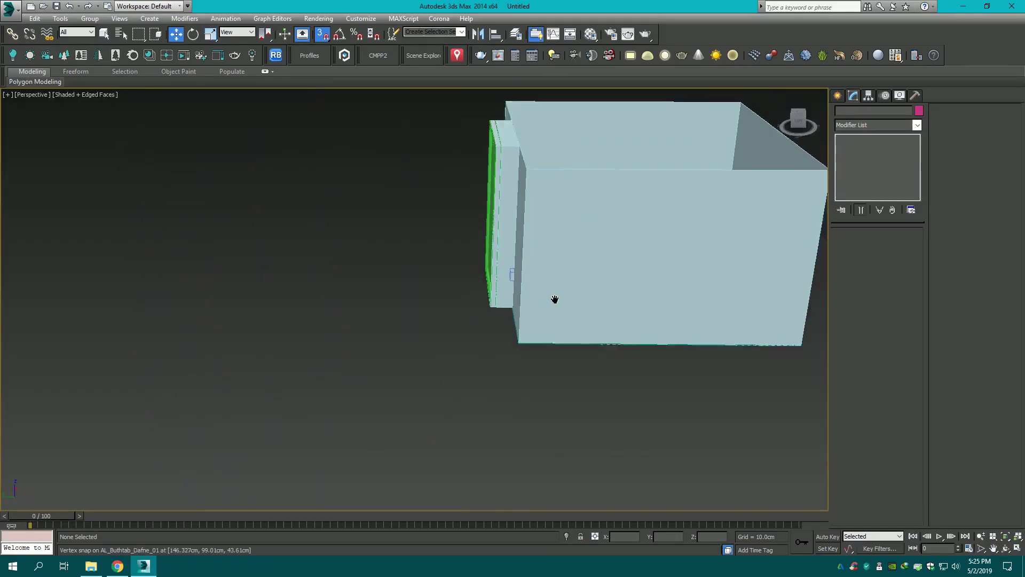
key("shift+z")
key("shift+z")
key("shift+z")
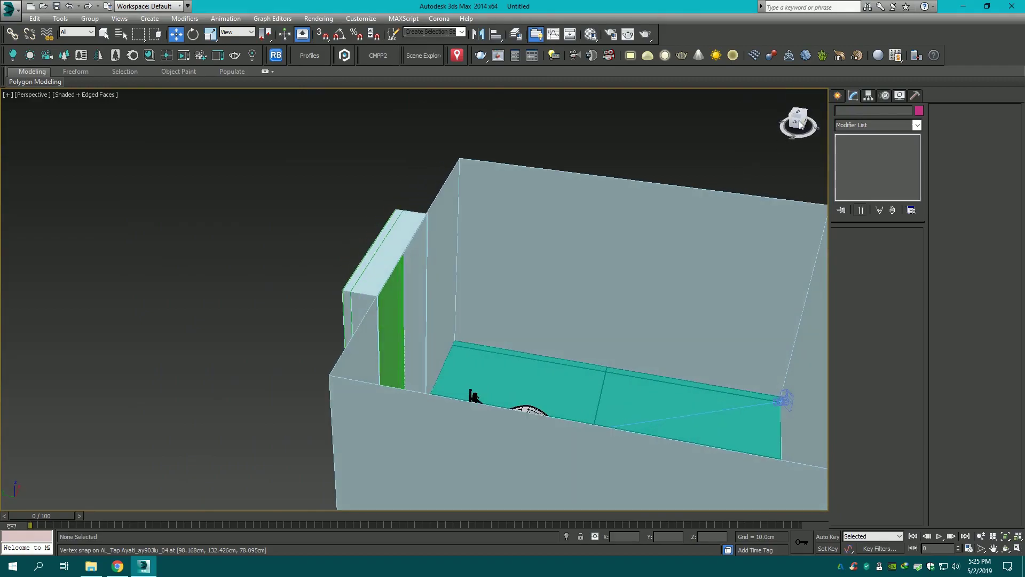
key("shift+z")
key("shift+z")
key("shift+z")
left_click(464, 277)
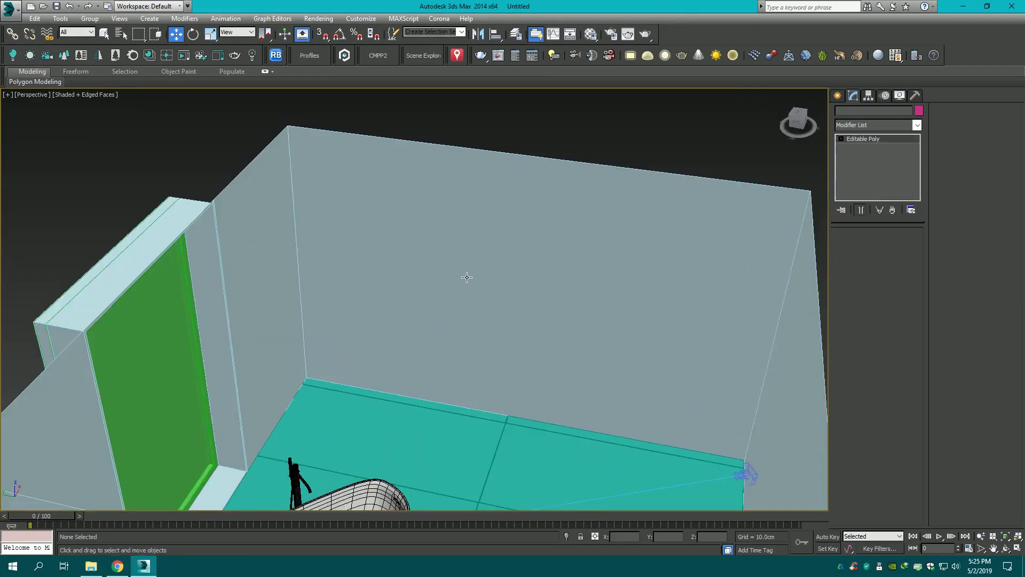
key("shift+z")
left_click(863, 247)
left_click(543, 423)
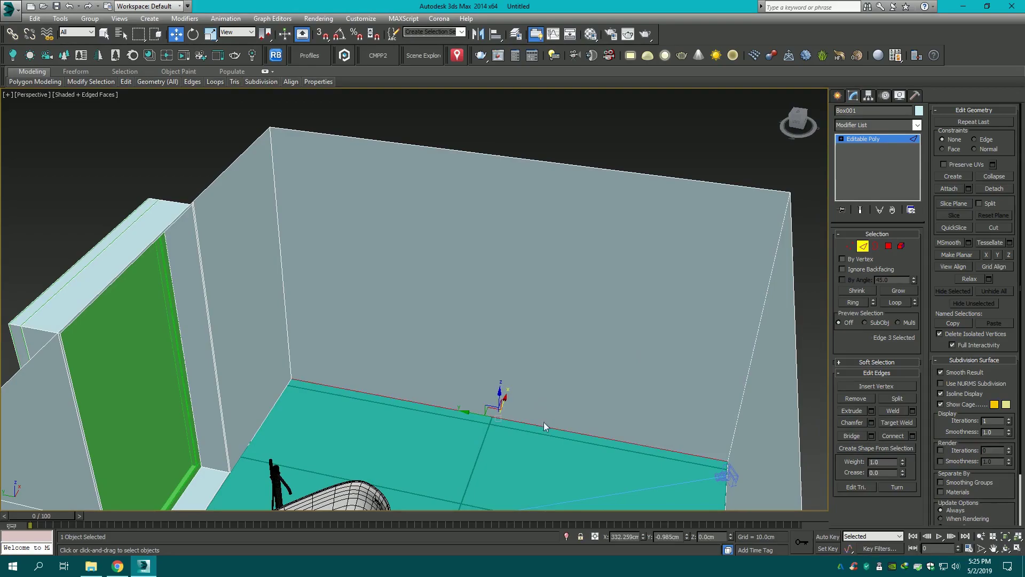
left_click(599, 169, "ctrl")
left_click(913, 434)
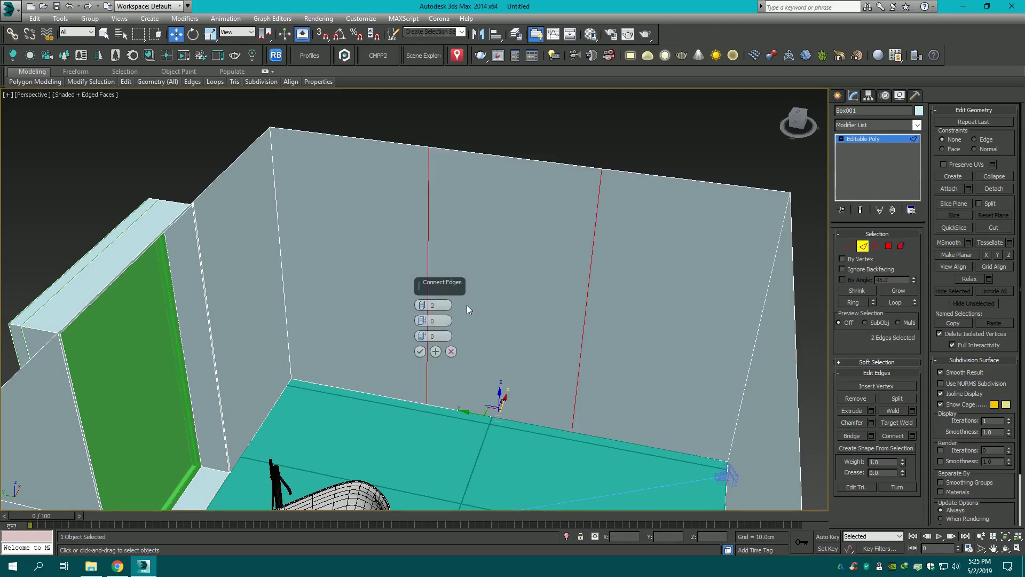
left_click(420, 350)
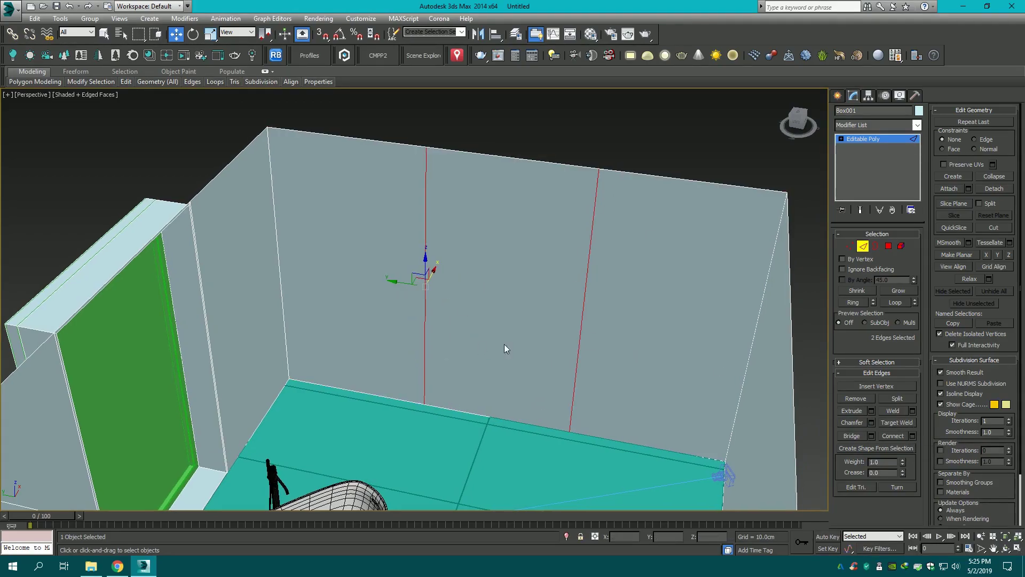
- Inset the three back-wall panels 2 cm by polygon and extrude them 10 cm
left_click(888, 246)
left_click(391, 227)
left_click(512, 251, "ctrl")
left_click(641, 262, "ctrl")
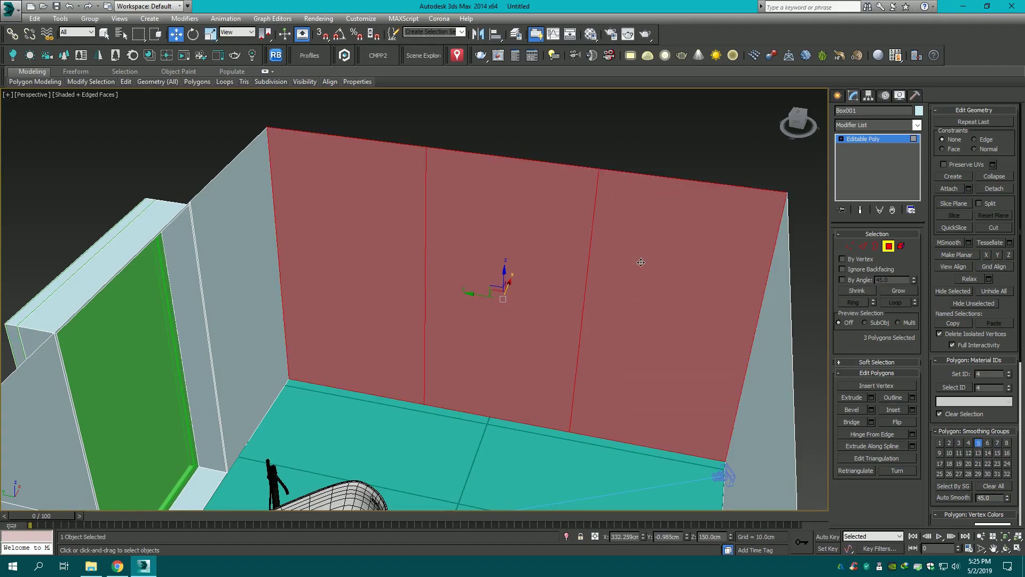
left_click(913, 410)
left_click(424, 306)
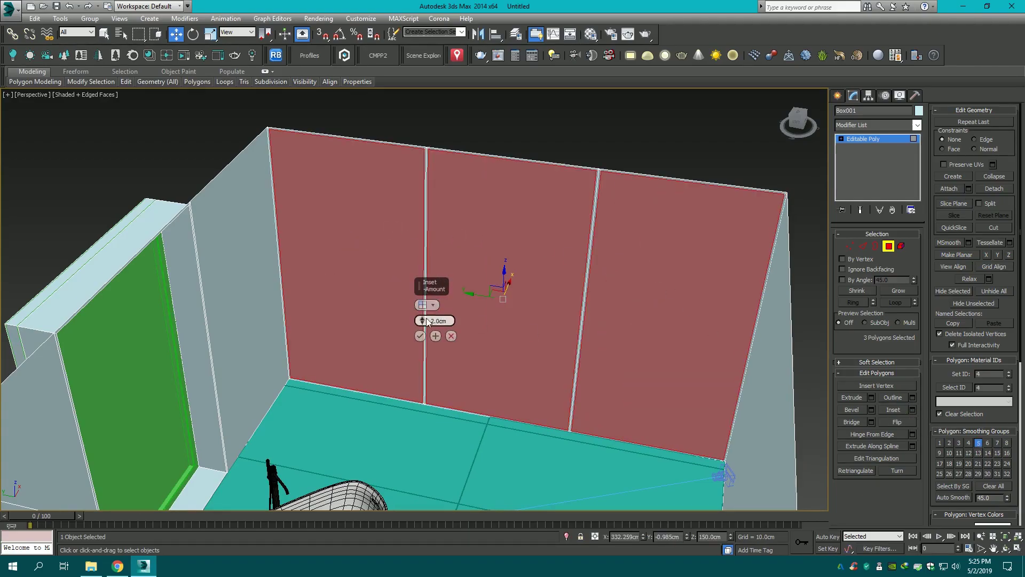
left_click(419, 336)
left_click(872, 398)
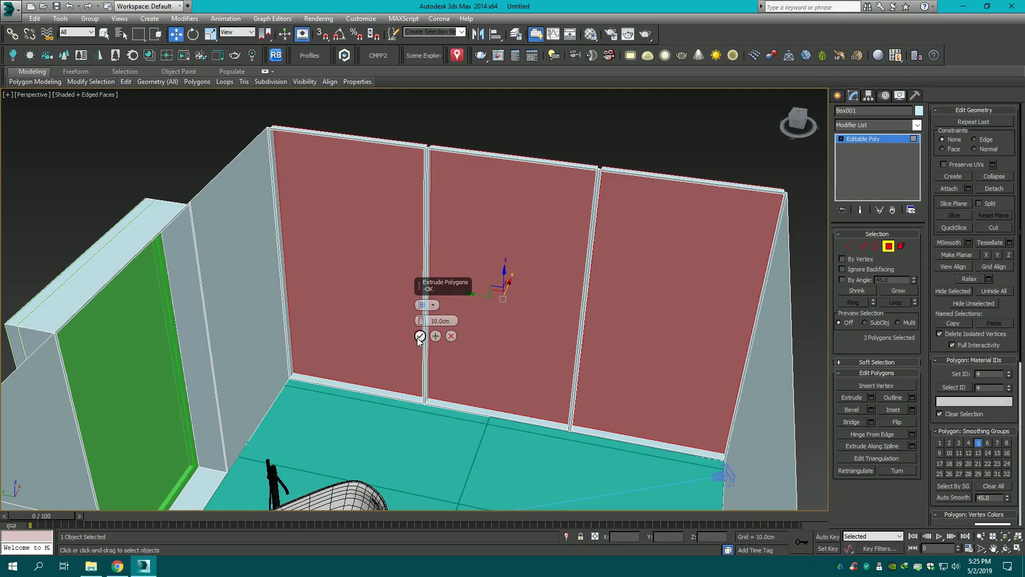
left_click(420, 336)
- Delete the three inner wall panels to open the window holes
key("ctrl+d")
left_click(367, 263)
left_click(531, 240, "ctrl")
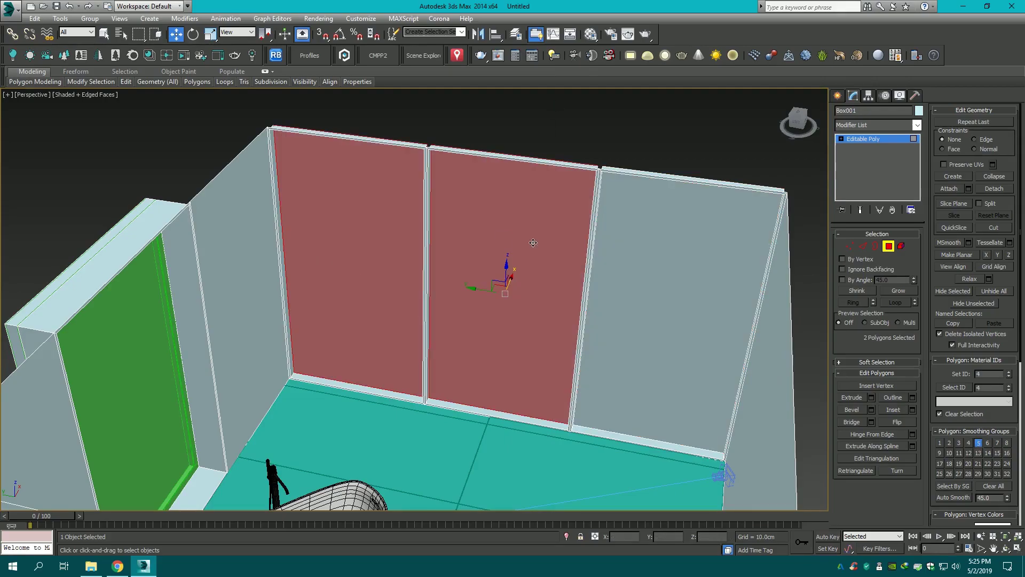
left_click(645, 252, "ctrl")
key("Delete")
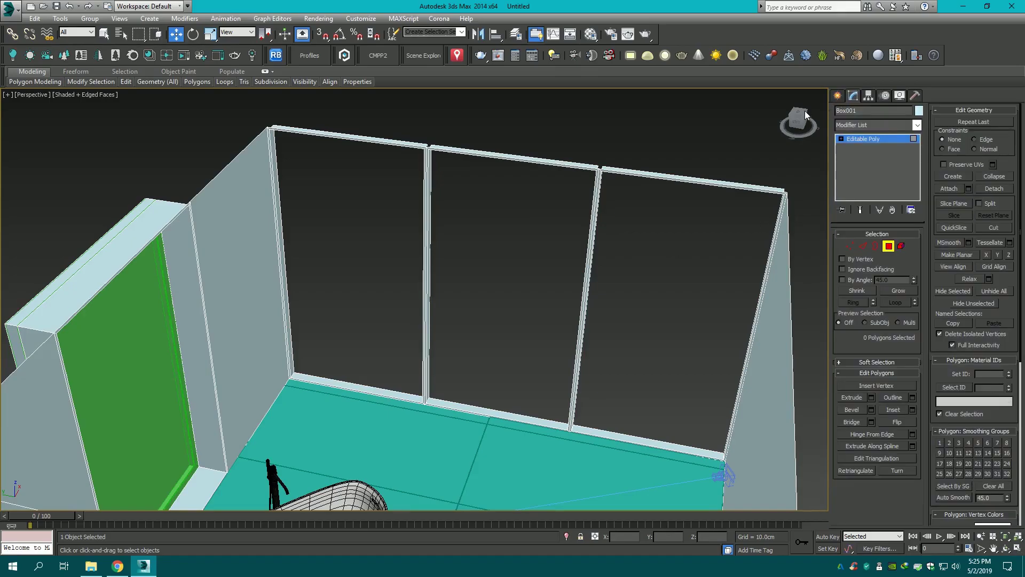
left_click_drag(805, 111, 785, 115)
left_click(838, 95)
left_click(853, 112)
- With vertex snapping on, draw a 296 cm Fixed window in the left opening
left_click(849, 128)
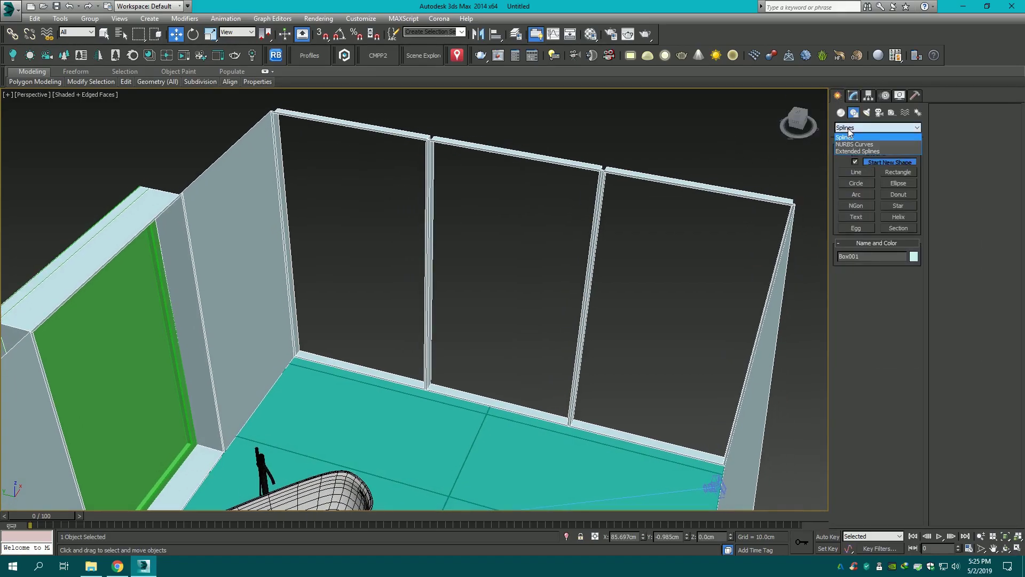
left_click(841, 113)
left_click(853, 129)
left_click(847, 185)
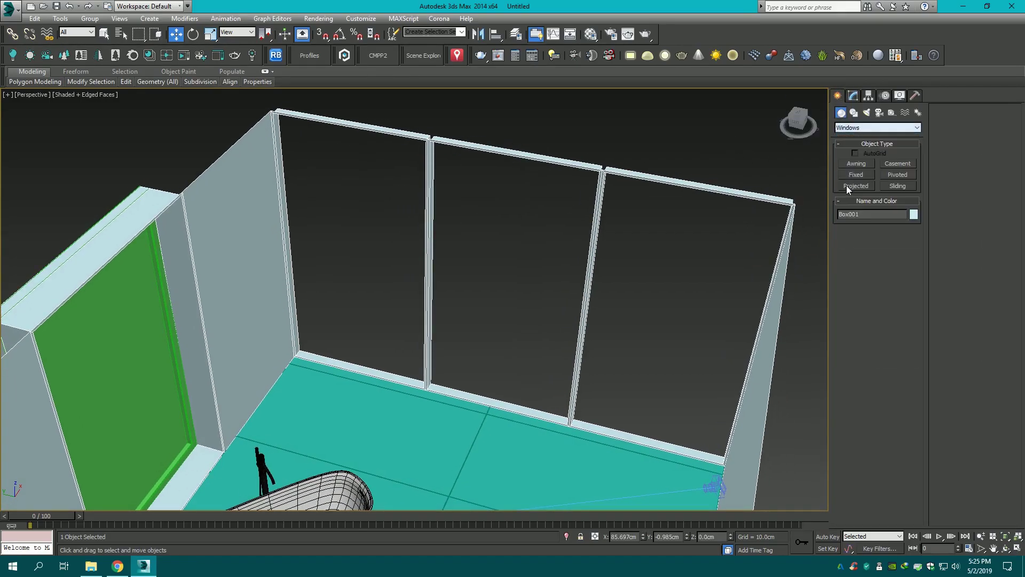
middle_click_drag(682, 244, 682, 217)
left_click(323, 35)
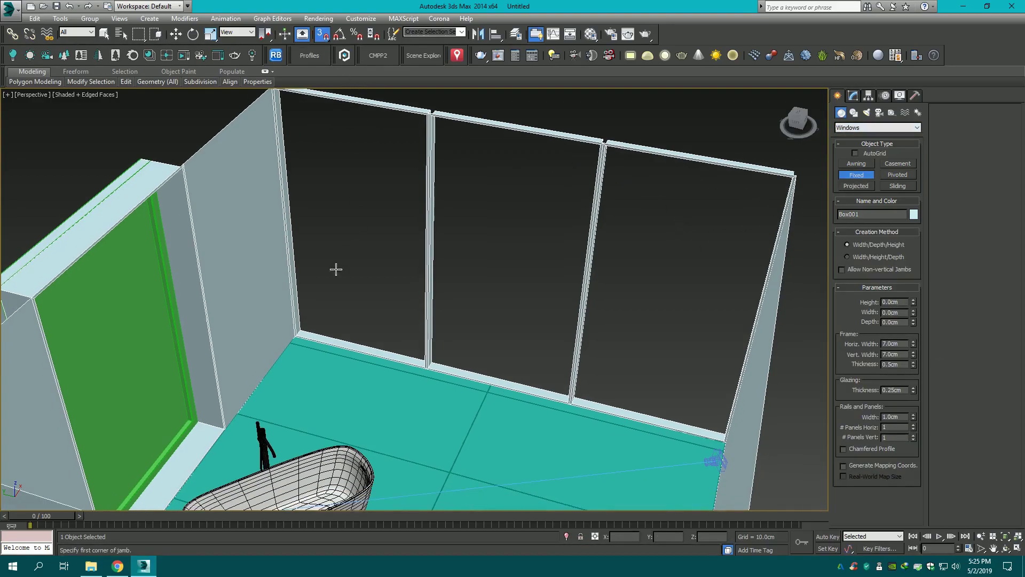
left_click_drag(297, 333, 428, 366)
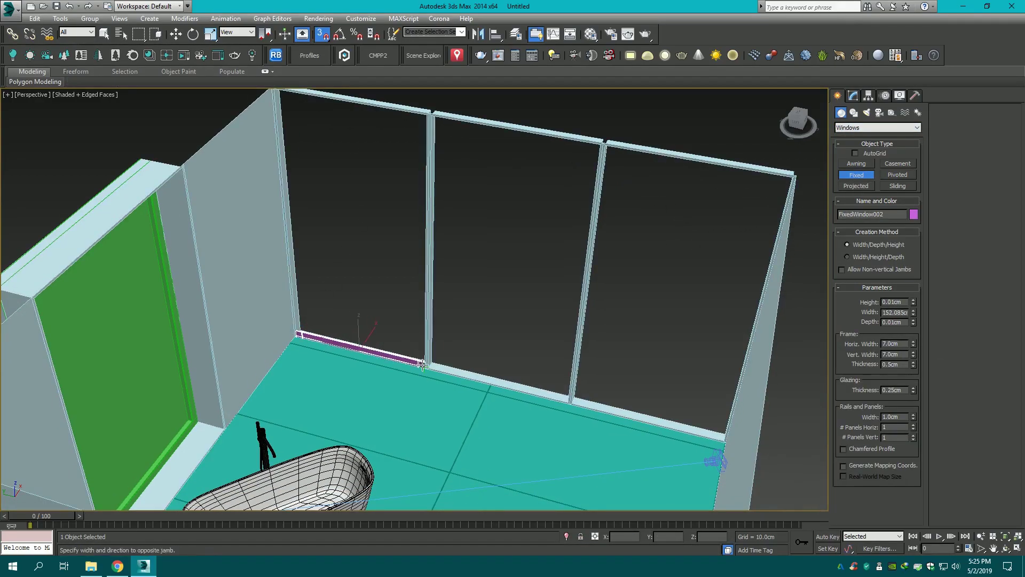
left_click(431, 369)
left_click(431, 116)
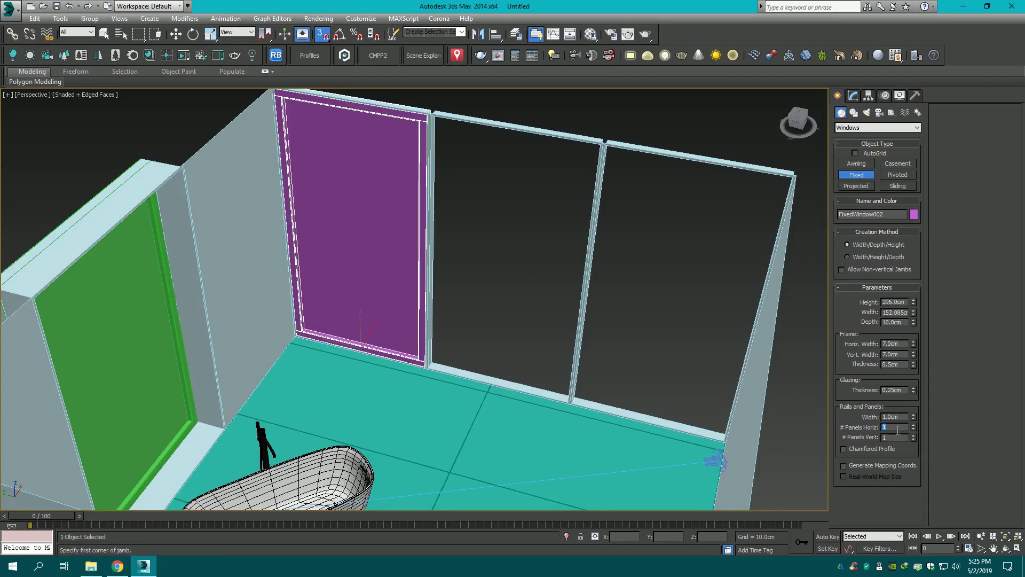
- Give the window 50 vertical panels, 1.5 cm rail width and 5 cm horizontal and vertical frame widths
type("50")
key("Return")
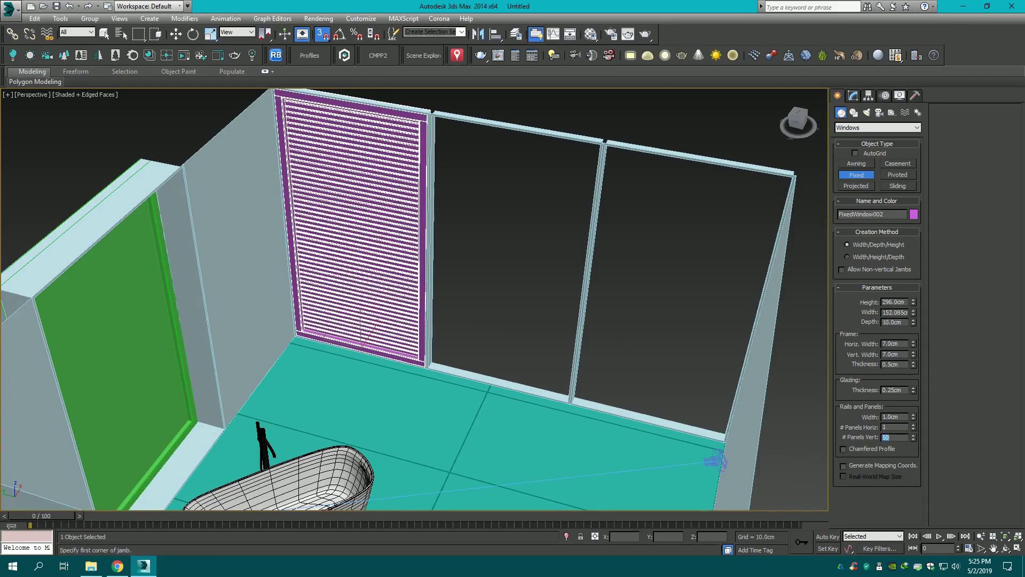
scroll(386, 189, "up", 5)
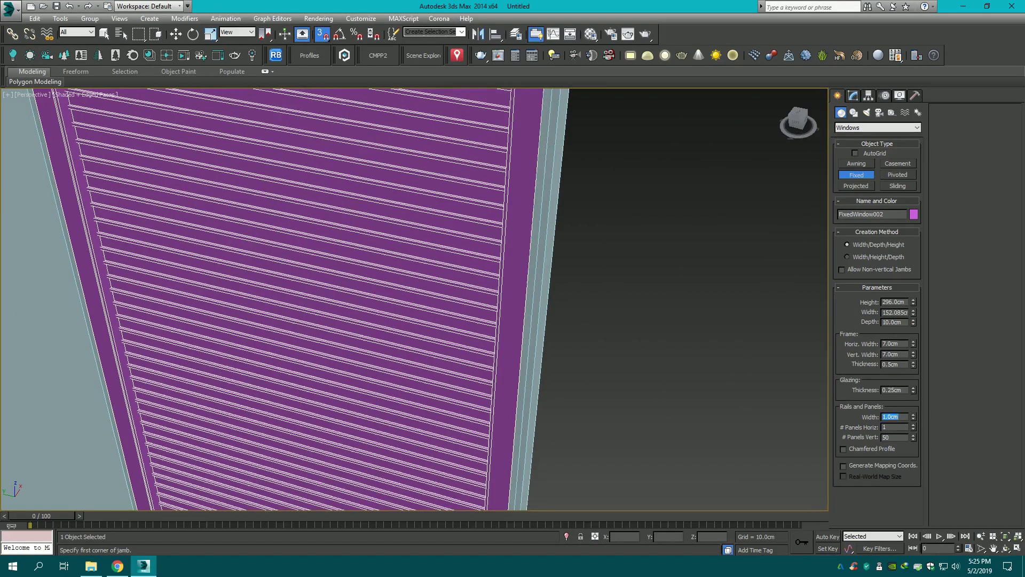
type("2")
key("Return")
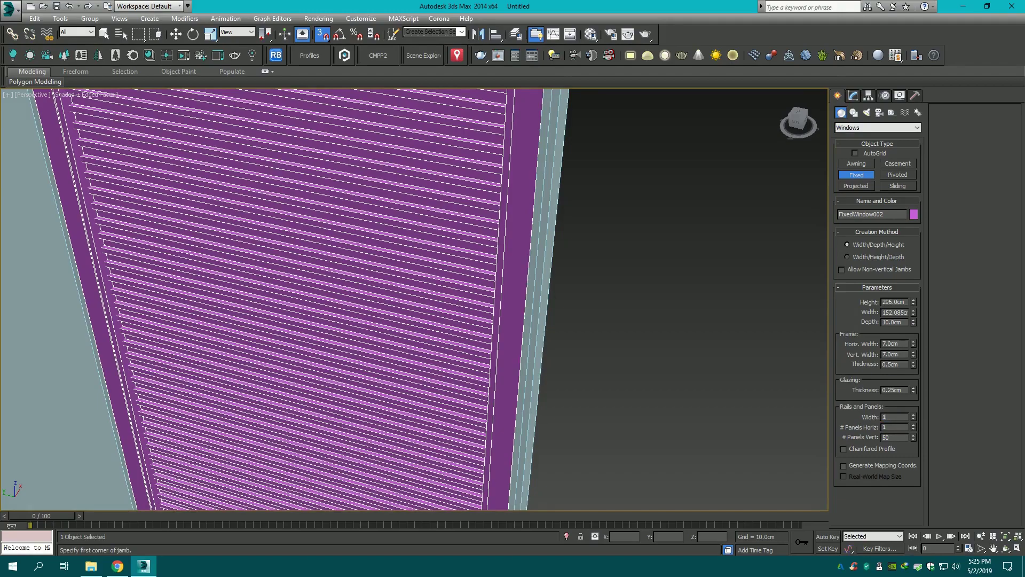
type(".5")
key("Return")
scroll(389, 305, "down", 5)
scroll(427, 307, "up", 1)
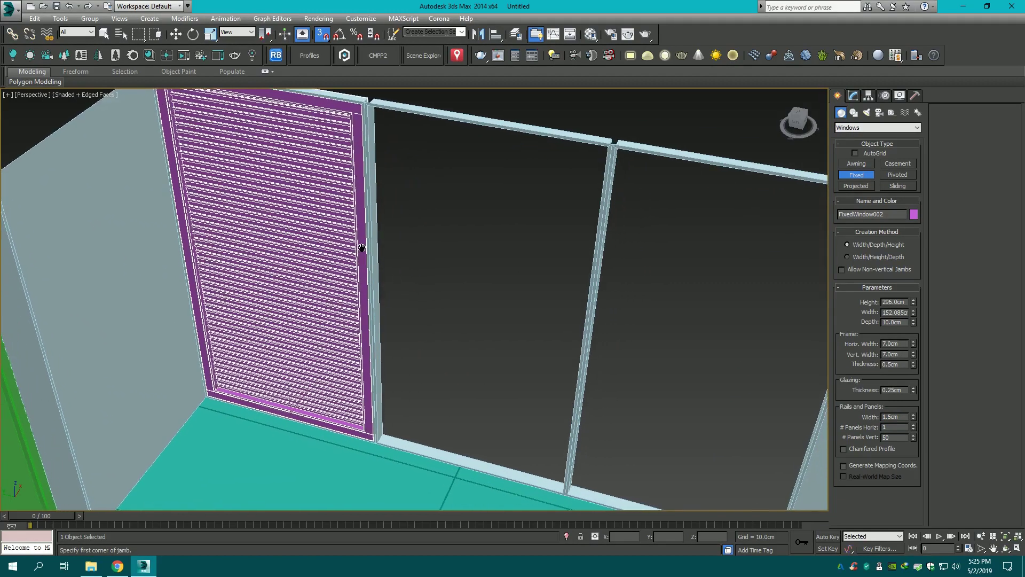
scroll(454, 309, "down", 1)
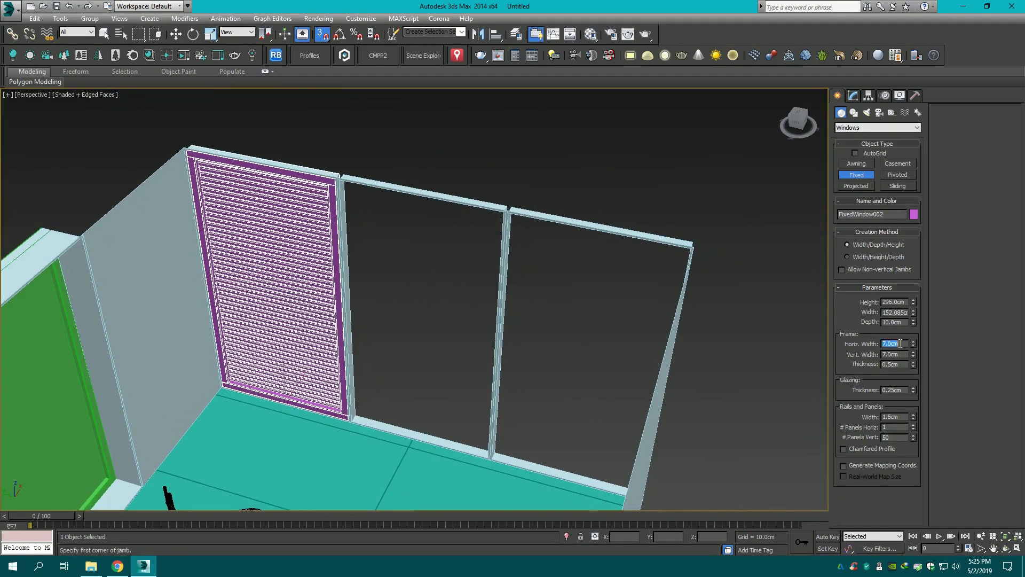
type("5")
key("Return")
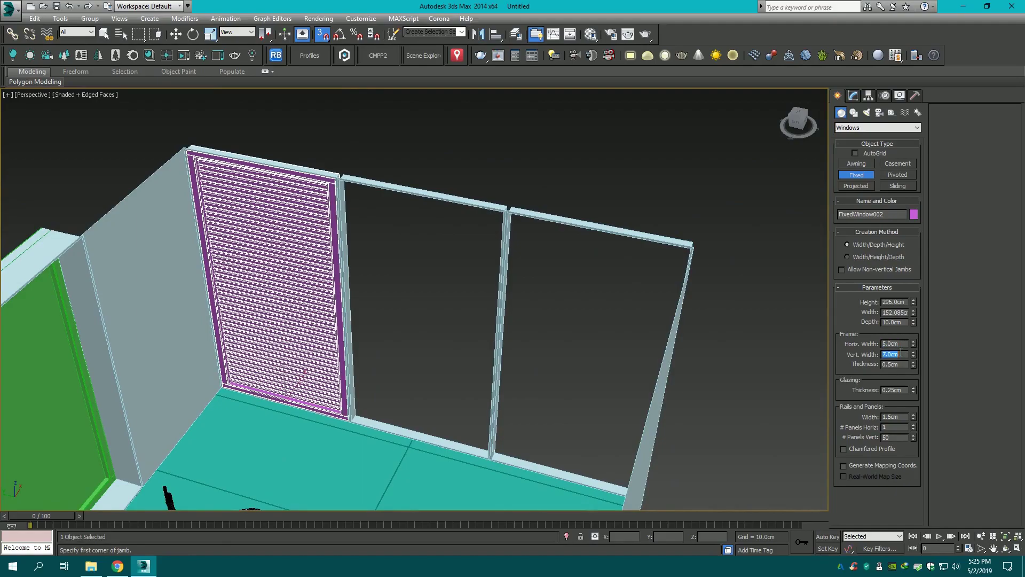
type("5")
key("Return")
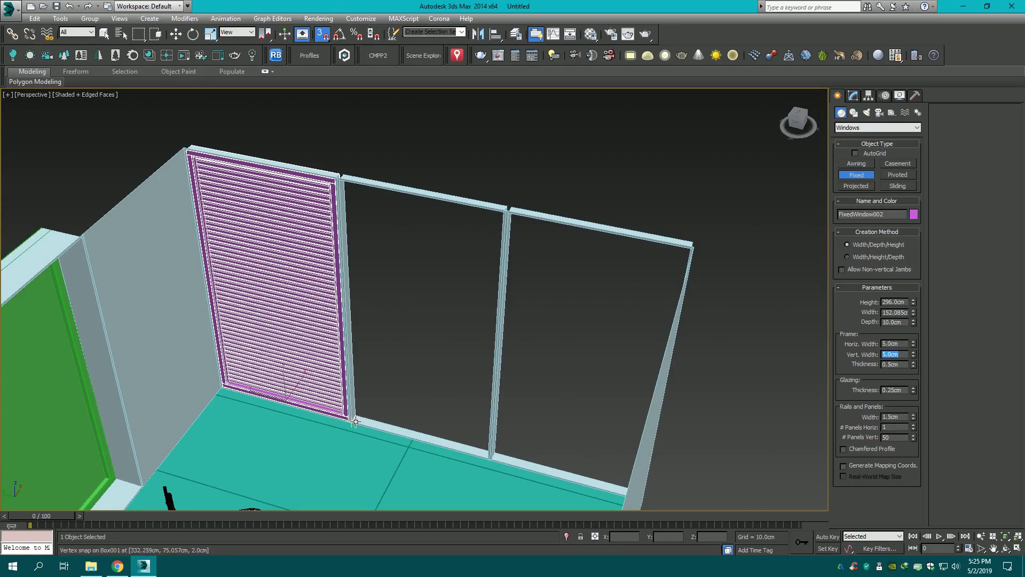
scroll(352, 422, "up", 2)
- Draw full-height fixed windows in the middle and right openings
left_click_drag(354, 420, 528, 470)
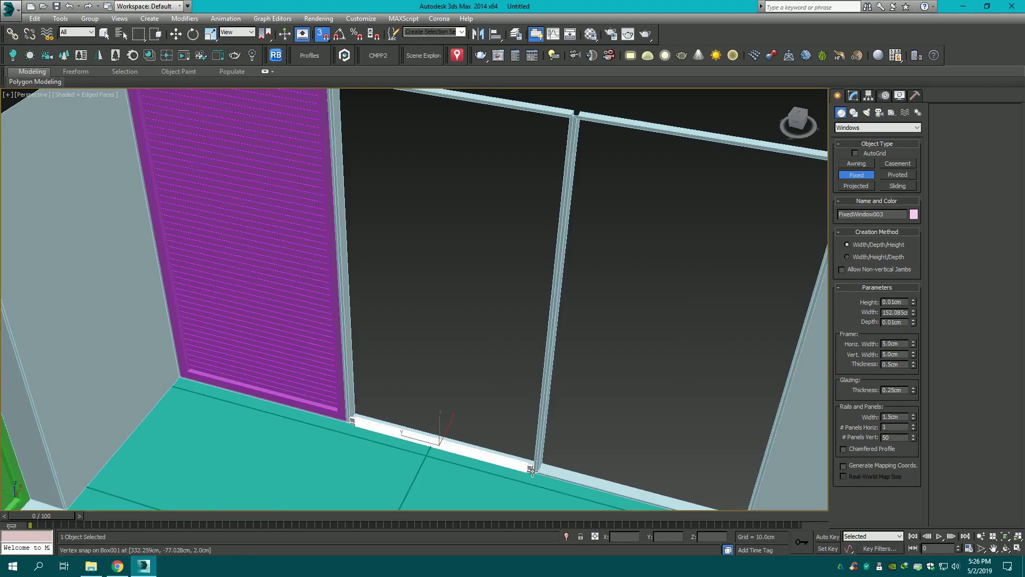
left_click(532, 469)
left_click(561, 107)
mouse_move(619, 261)
middle_mouse_down()
mouse_move(589, 289)
mouse_move(545, 280)
middle_mouse_up()
middle_click_drag(822, 157, 671, 327, "alt")
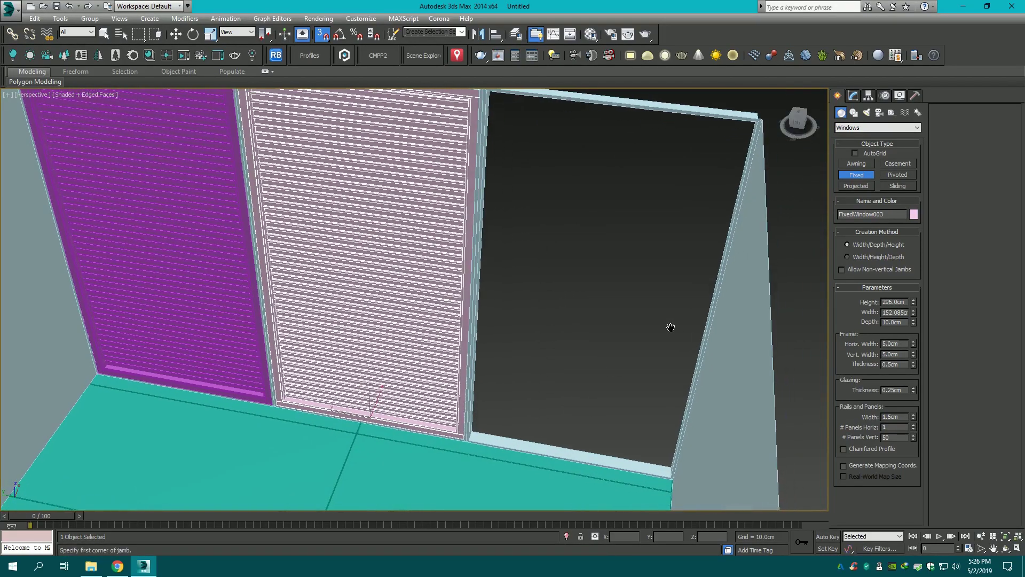
left_click_drag(471, 439, 673, 471)
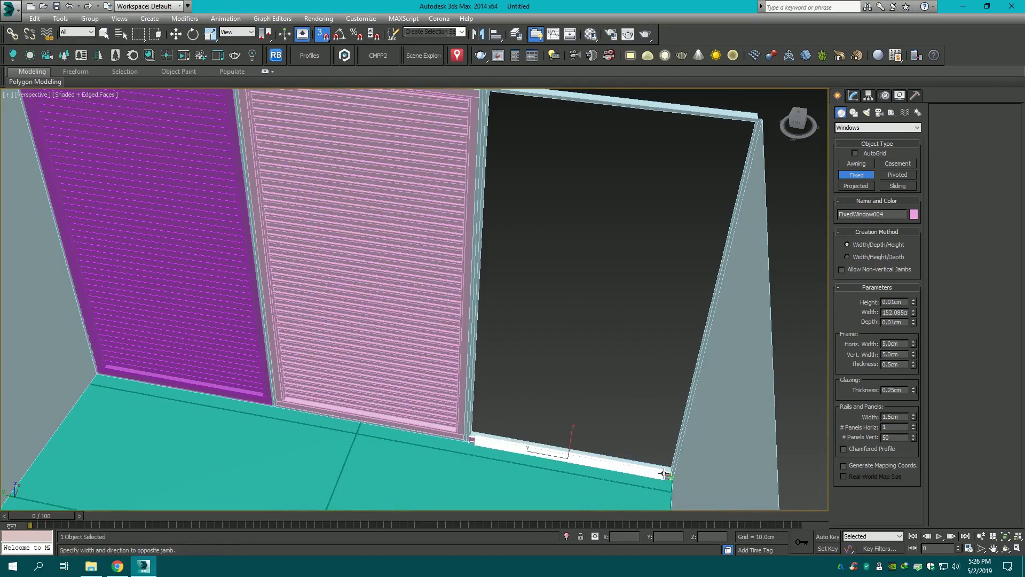
left_click(673, 471)
left_click(711, 133)
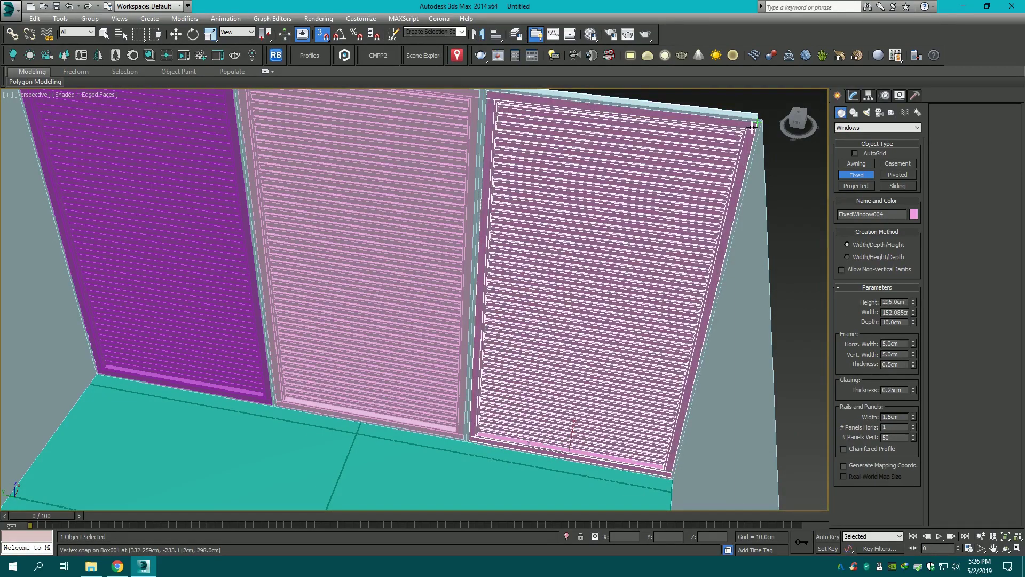
scroll(534, 267, "down", 5)
- Stop creating windows, turn off snapping, and frame the green window in the perspective view
left_click(176, 34)
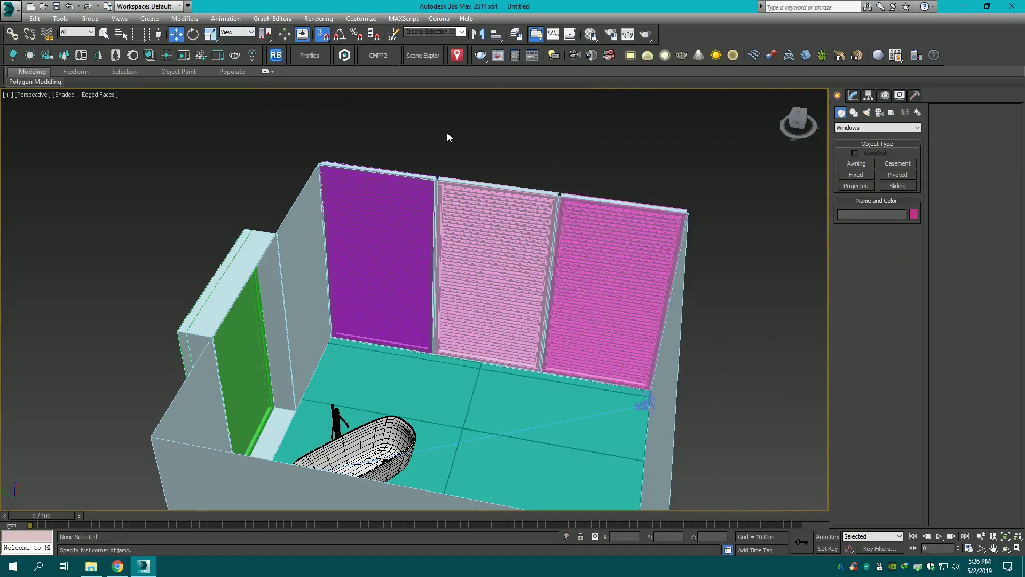
key("c")
key("p")
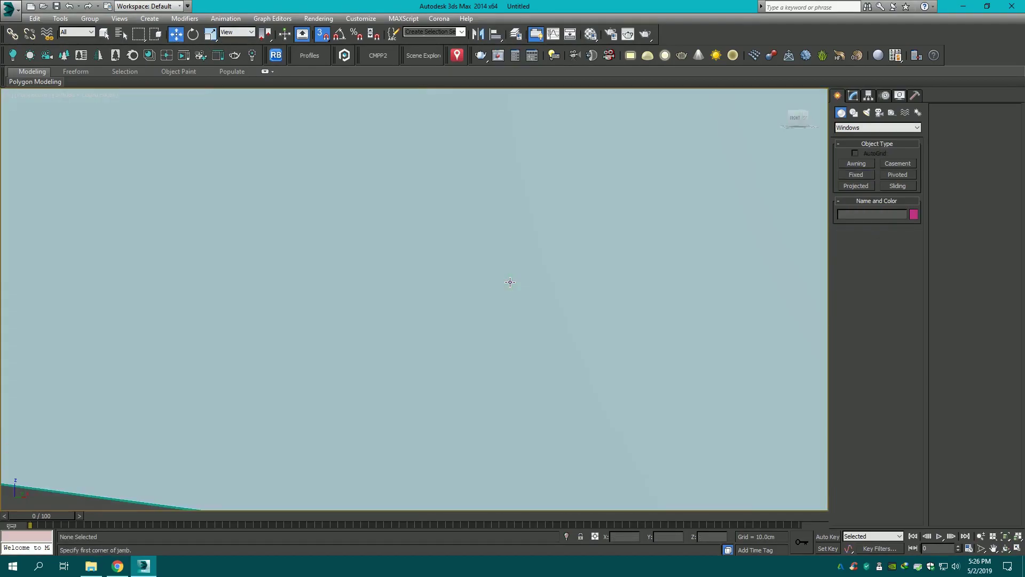
scroll(508, 281, "down", 4)
middle_click_drag(508, 282, 526, 353)
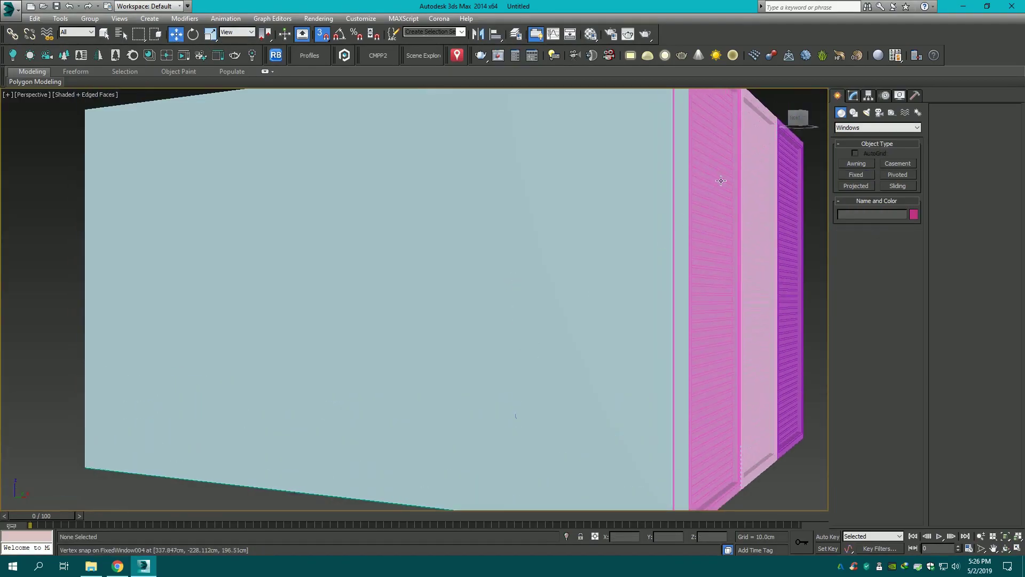
key("s")
scroll(681, 223, "up", 5)
key("z")
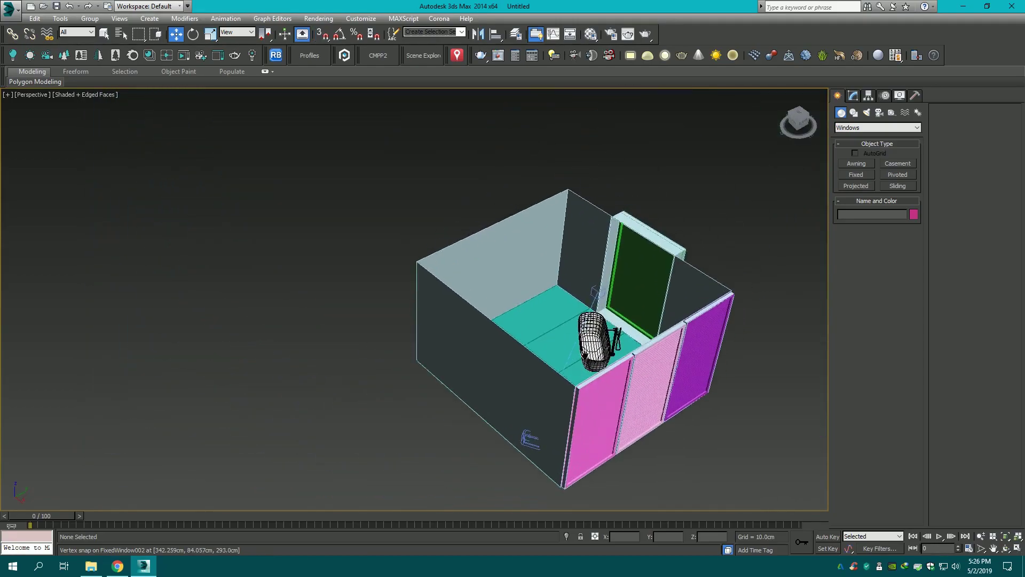
scroll(600, 236, "up", 5)
mouse_move(600, 236)
middle_mouse_down()
mouse_move(539, 257)
mouse_move(568, 263)
mouse_move(492, 257)
middle_mouse_up()
left_click_drag(795, 126, 793, 135)
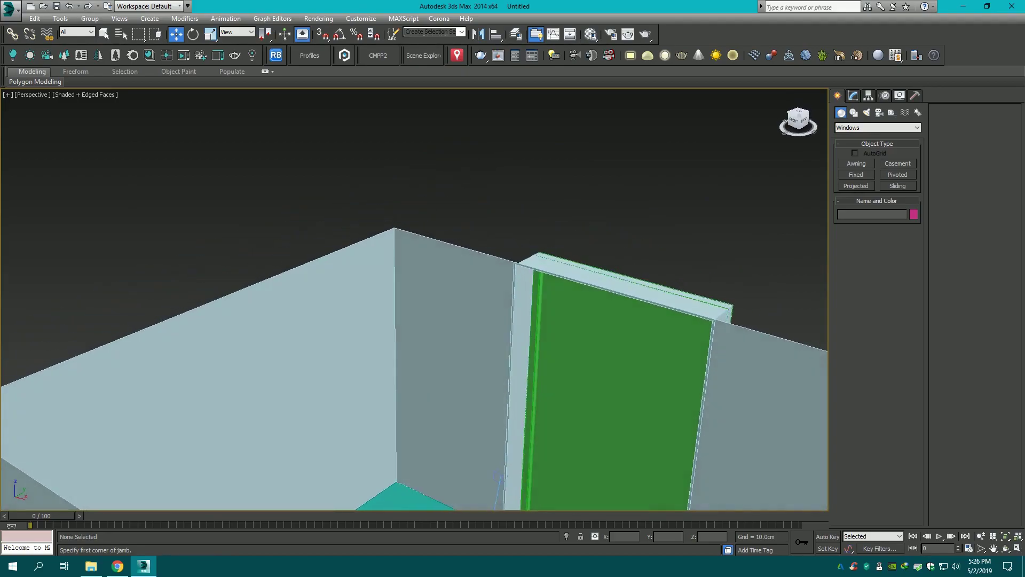
scroll(430, 263, "up", 2)
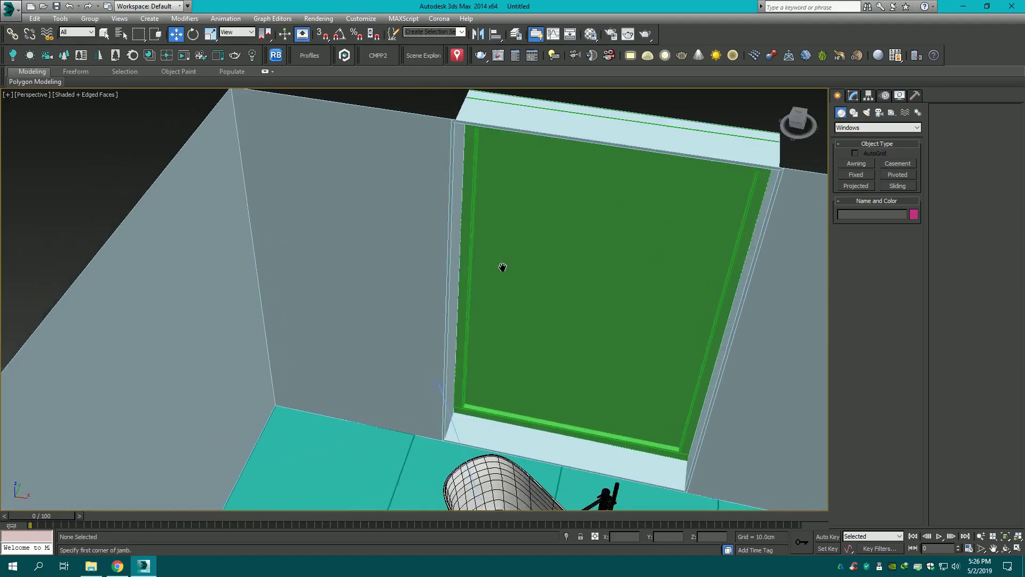
scroll(501, 267, "up", 2)
- Select the wall beside the green window and start a Spline Line
left_click(439, 159)
left_click(851, 98)
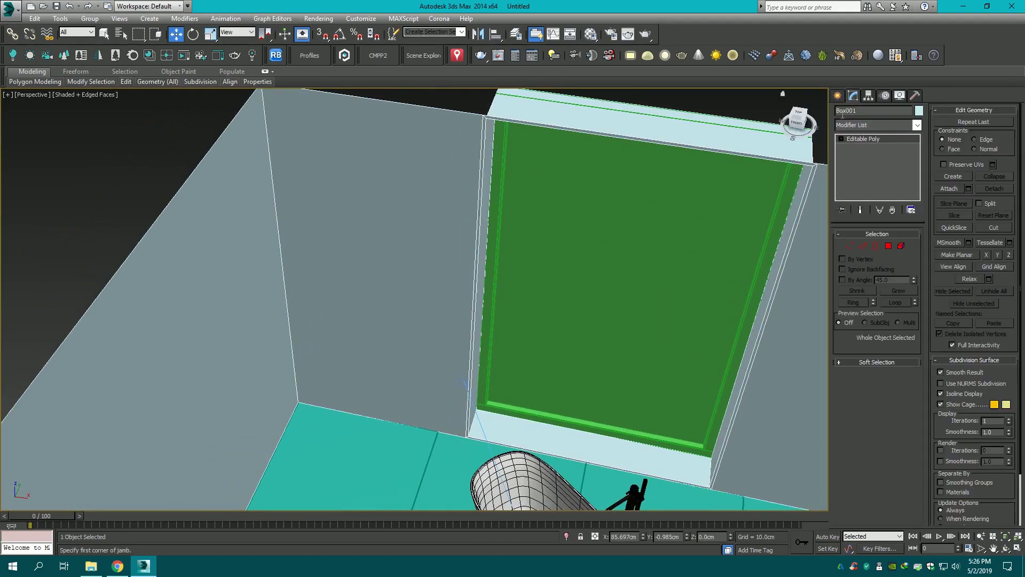
left_click(838, 96)
left_click(853, 127)
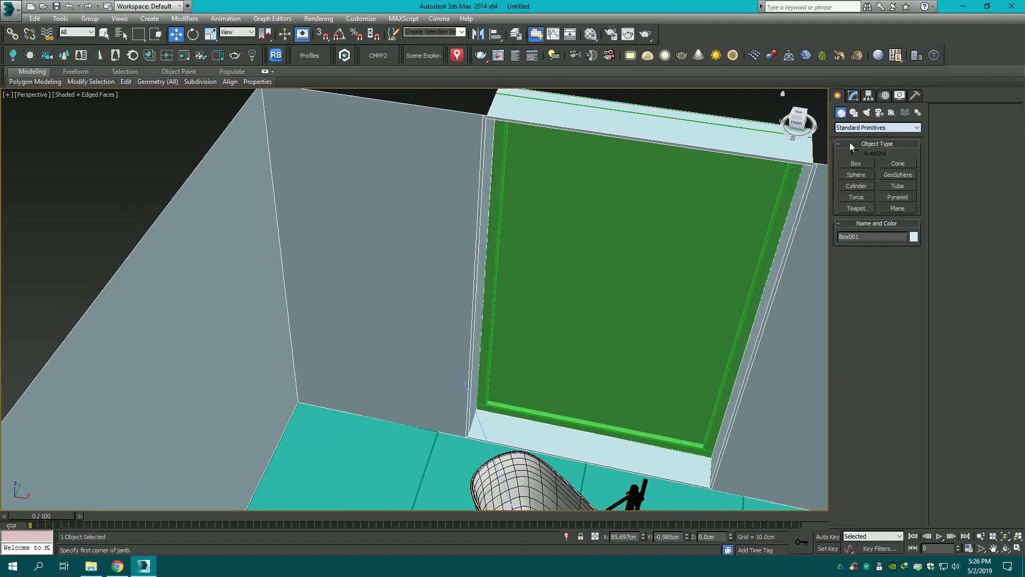
left_click(853, 113)
left_click(857, 172)
- With snapping on, trace a closed Line through the wall's four corners
middle_click_drag(303, 102, 334, 130)
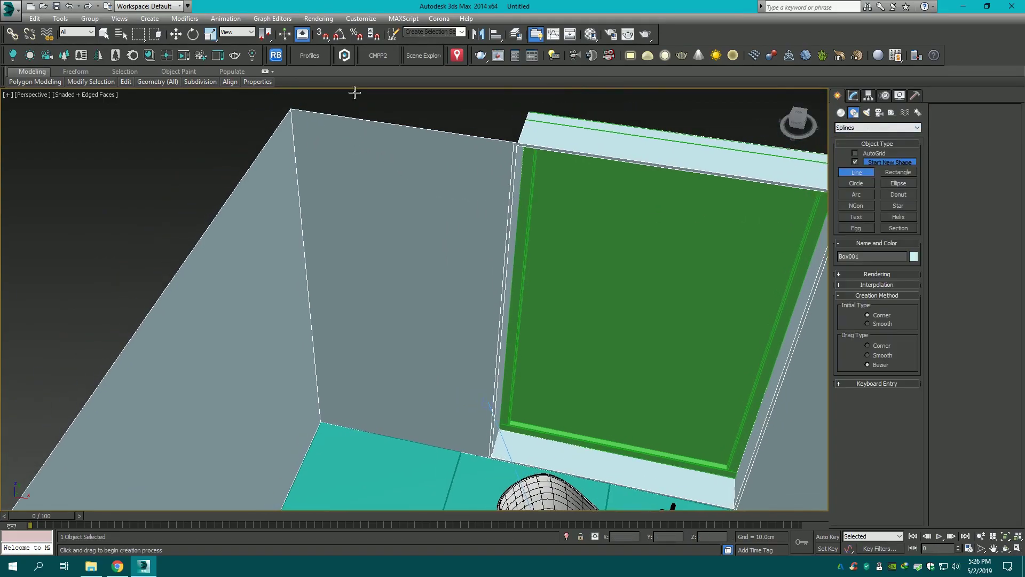
key("s")
left_click(514, 142)
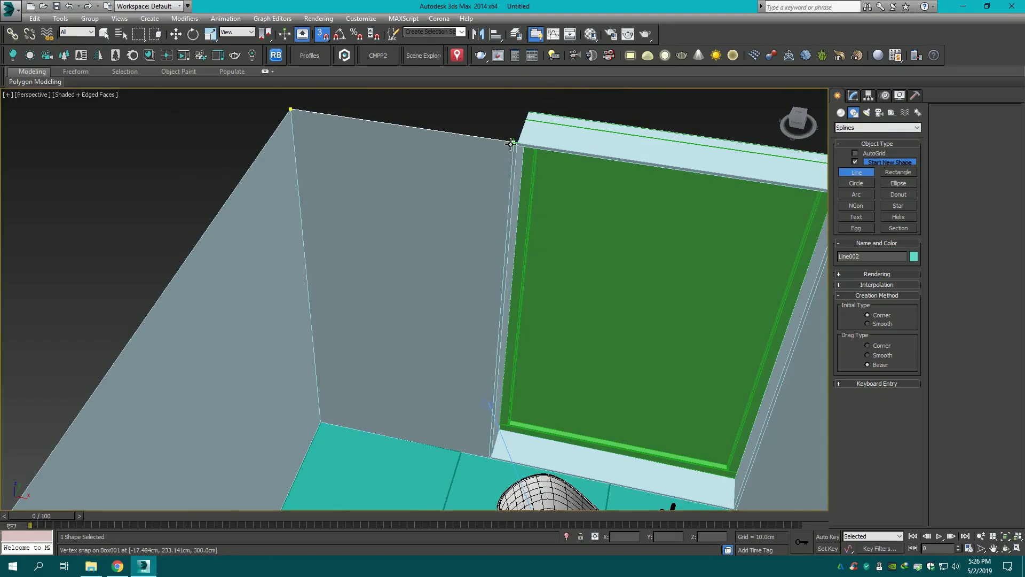
left_click(489, 457)
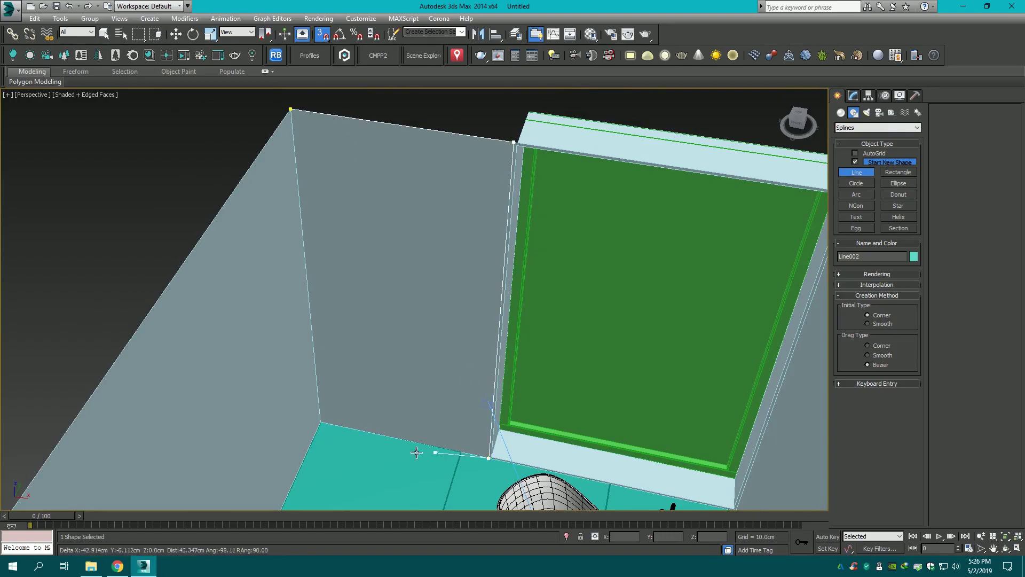
left_click(321, 422)
left_click(291, 110)
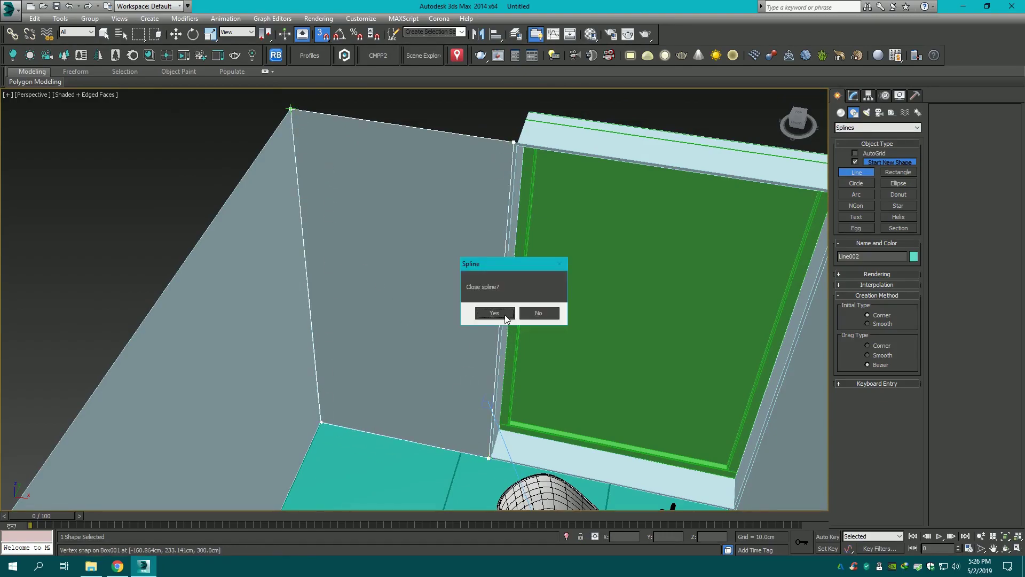
left_click(495, 314)
- Add a FloorGenerator modifier to the new Line002
middle_click_drag(489, 318, 499, 318)
left_click(853, 95)
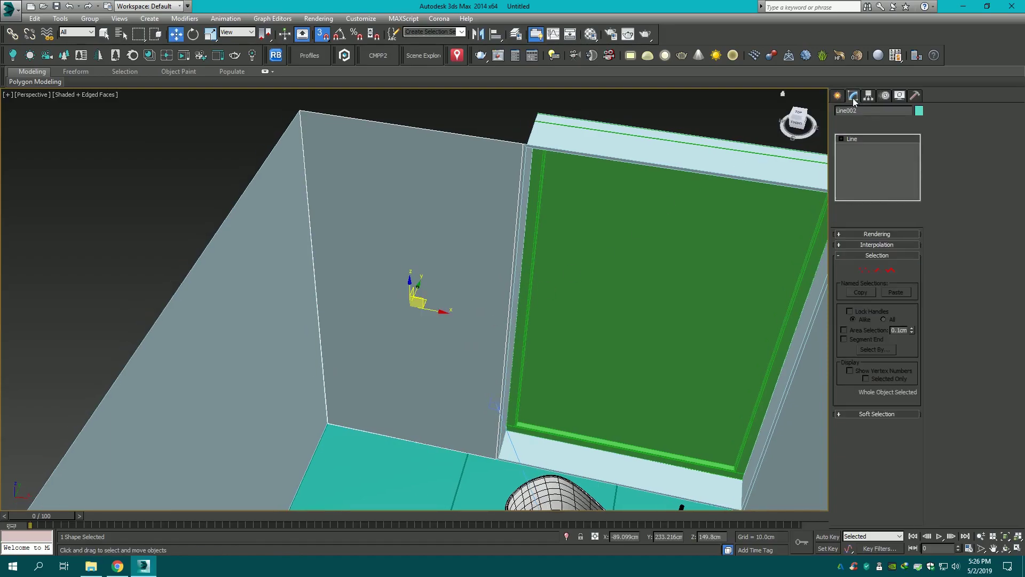
left_click(868, 127)
scroll(867, 127, "down", 5)
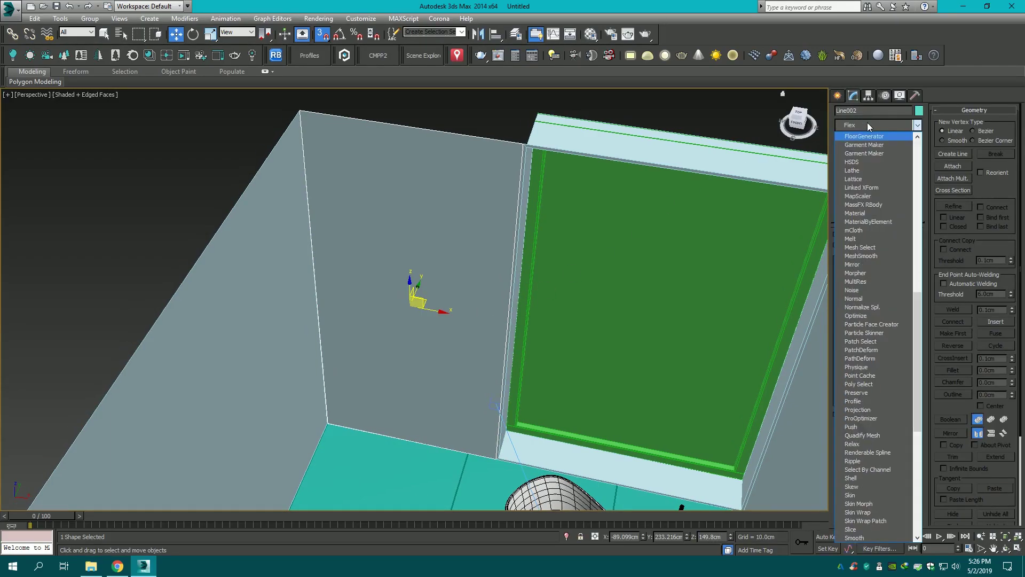
left_click(868, 137)
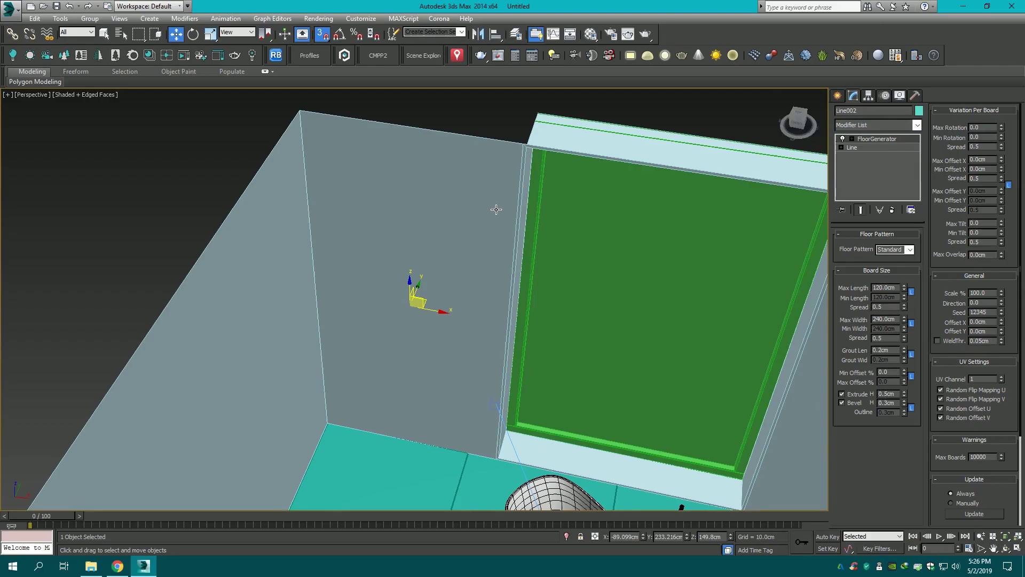
key("F3")
key("F3")
- Turn snapping off and clear the selection after a stray wall pick
left_click_drag(790, 122, 518, 303)
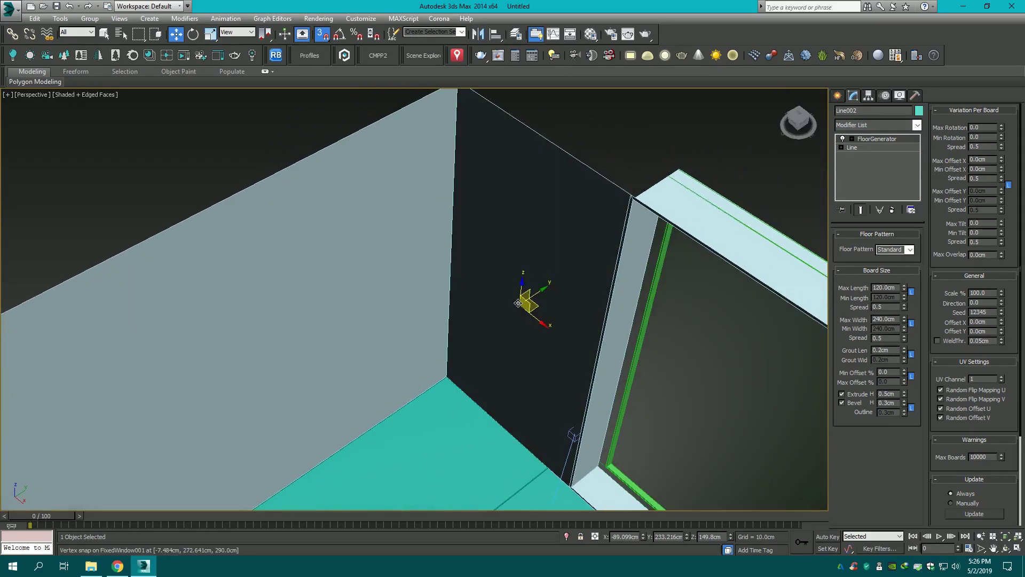
key("s")
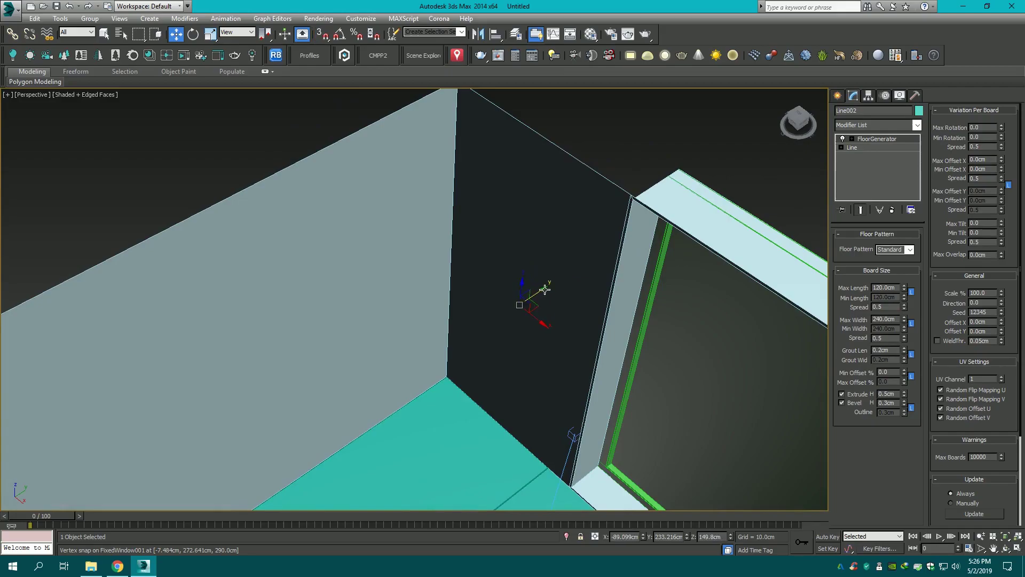
left_click(486, 321)
key("shift+z")
key("ctrl+z")
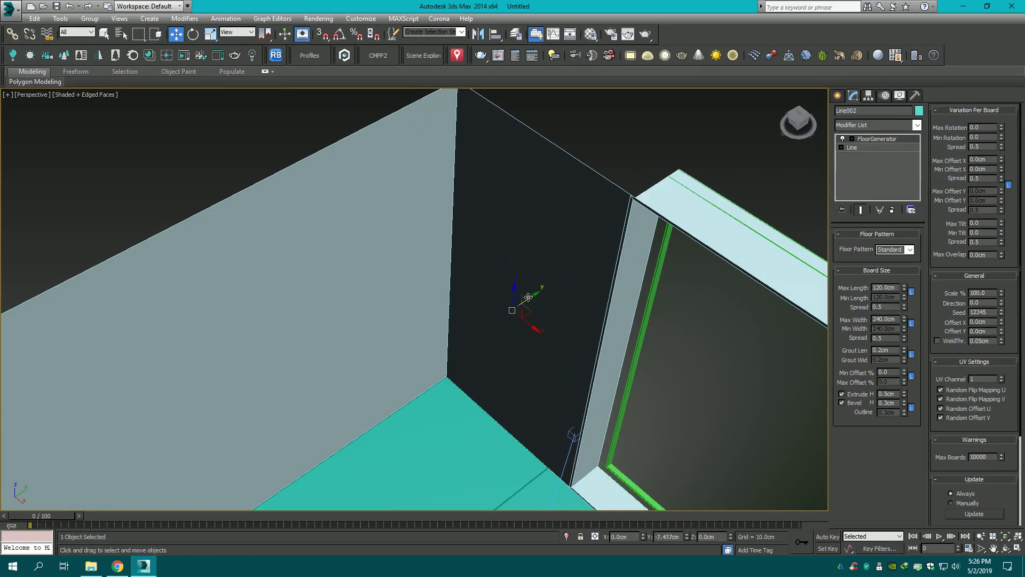
key("ctrl+d")
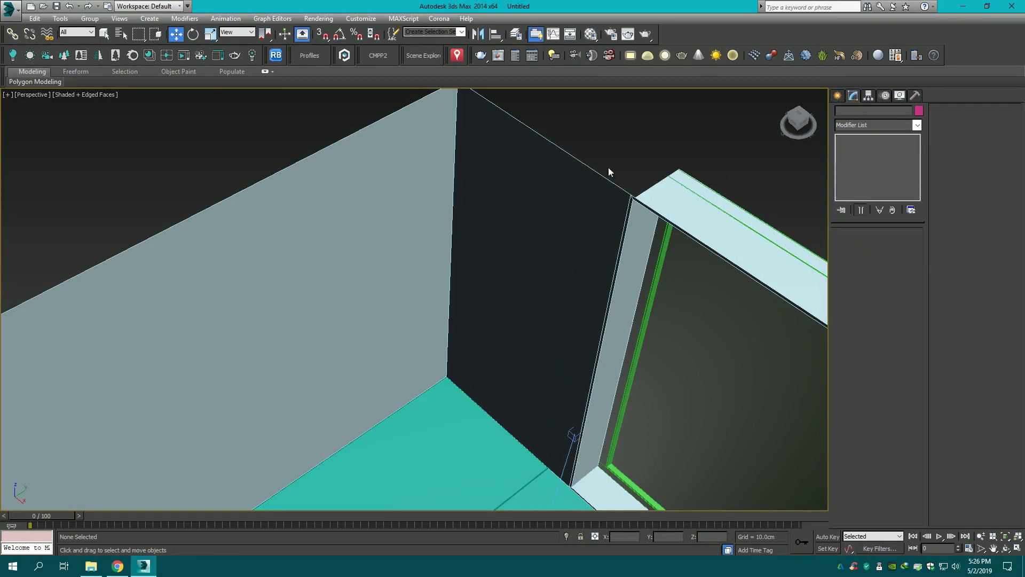
- Step back through earlier views and briefly open the Environment and Effects window
left_click(806, 117)
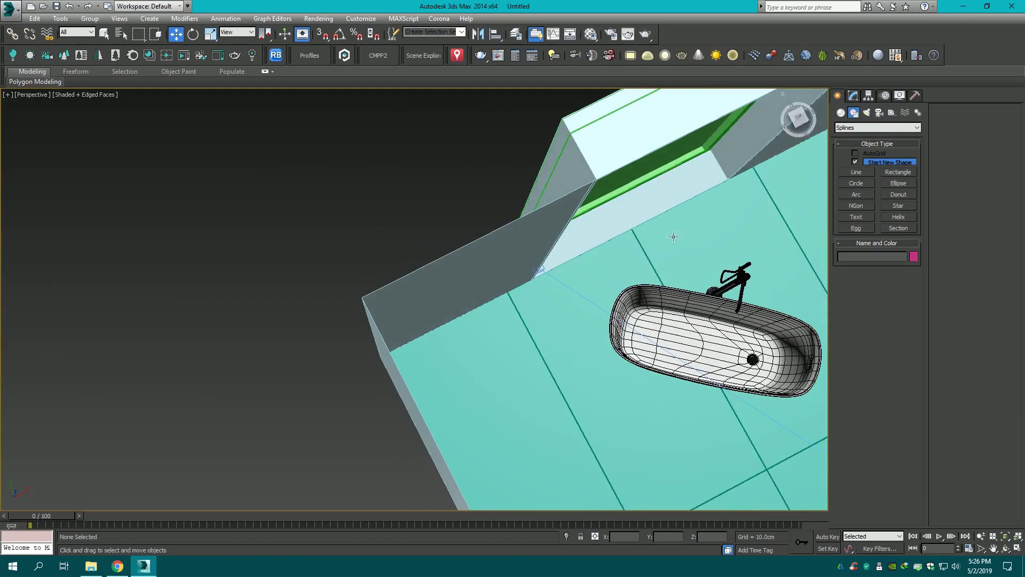
key("shift+z")
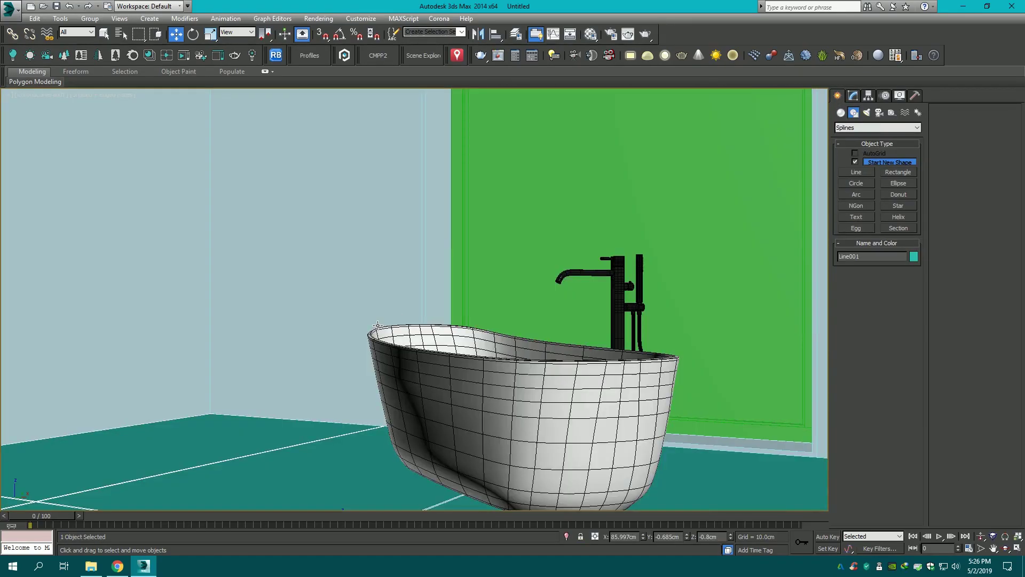
key("shift+z")
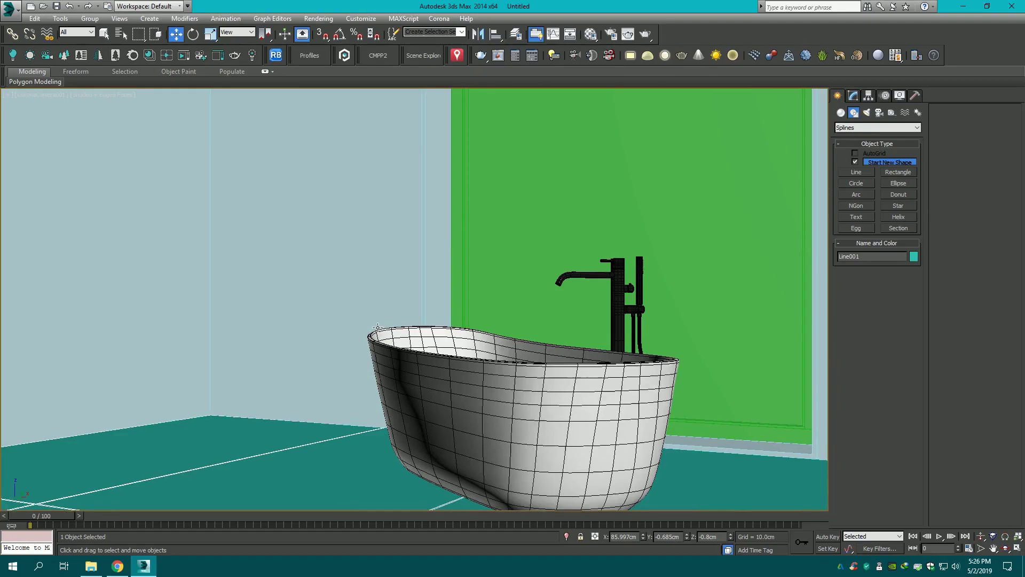
key("8")
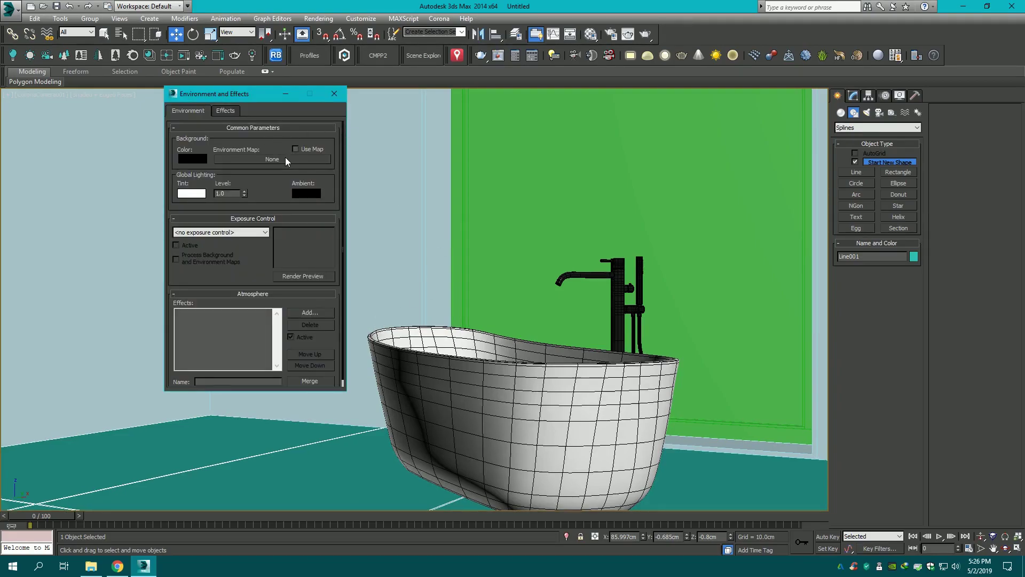
left_click(335, 94)
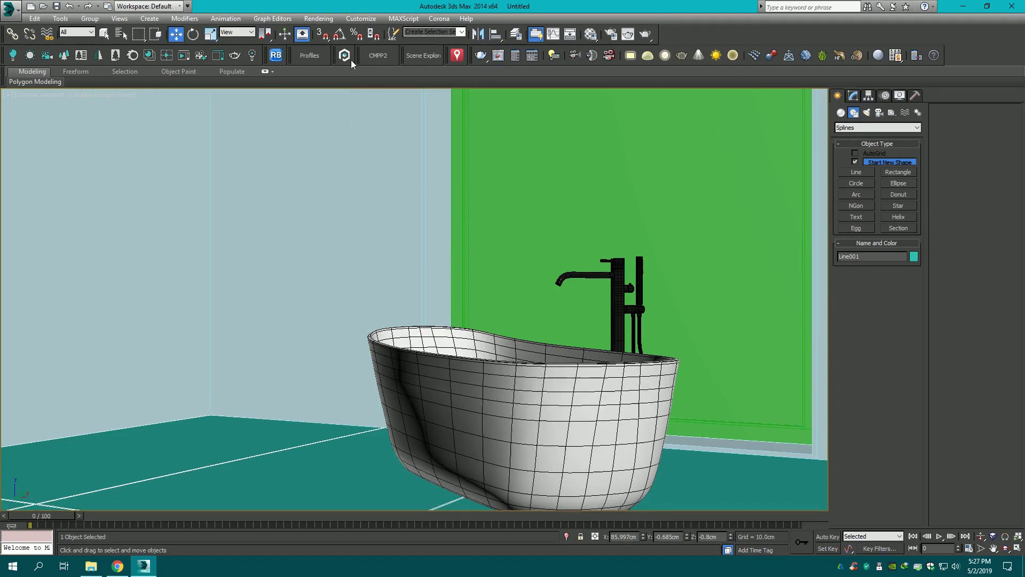
- Set CoronaSky as the environment map from Rendering > Environment
left_click(318, 18)
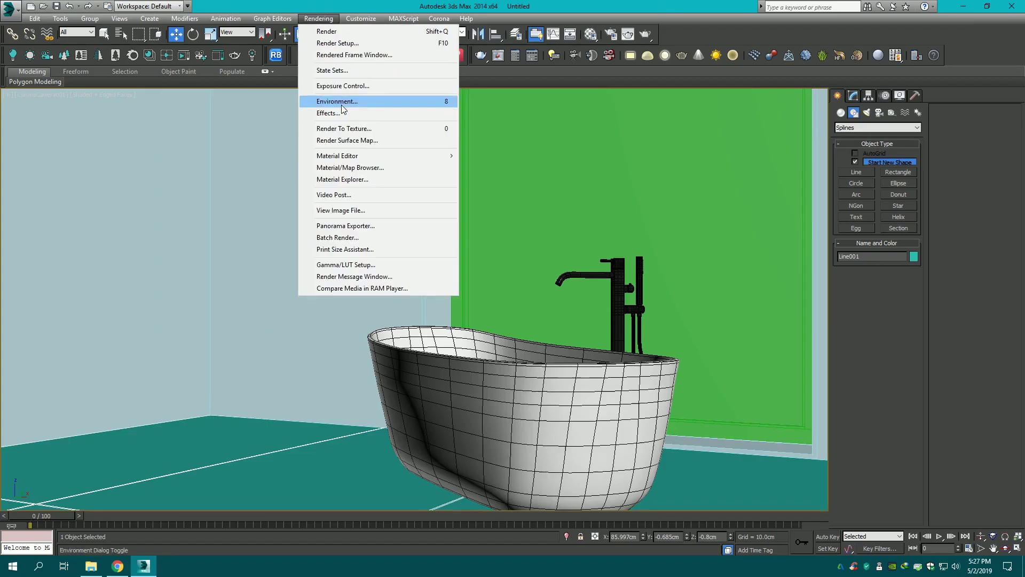
left_click(342, 102)
left_click(260, 160)
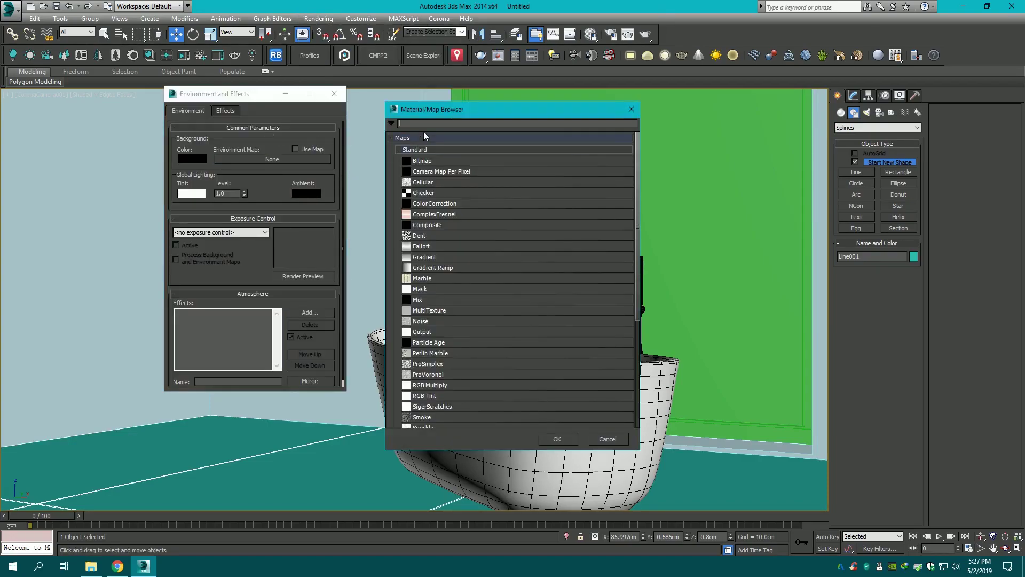
type("orons")
type("ask")
double_click(414, 135)
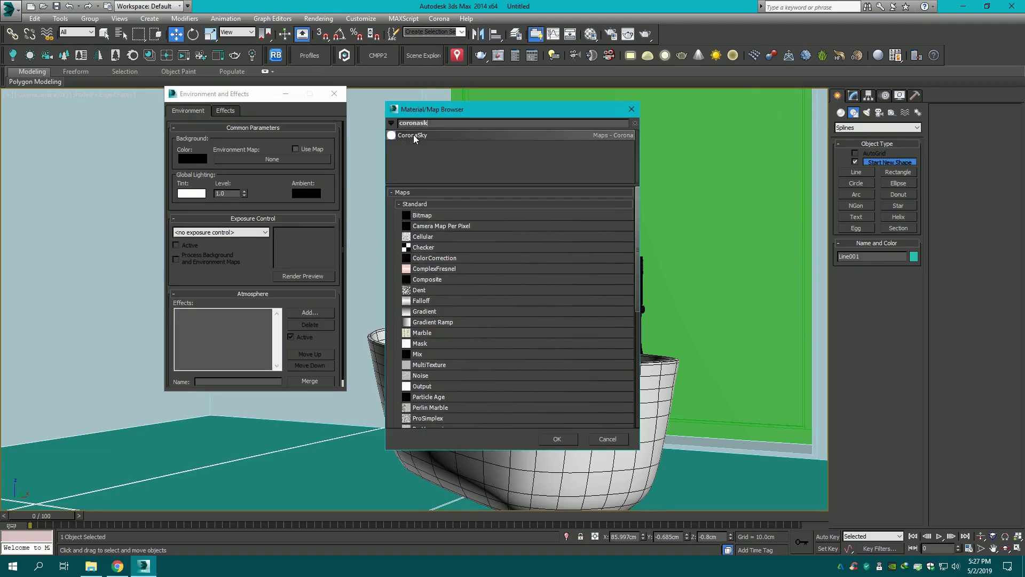
left_click(334, 94)
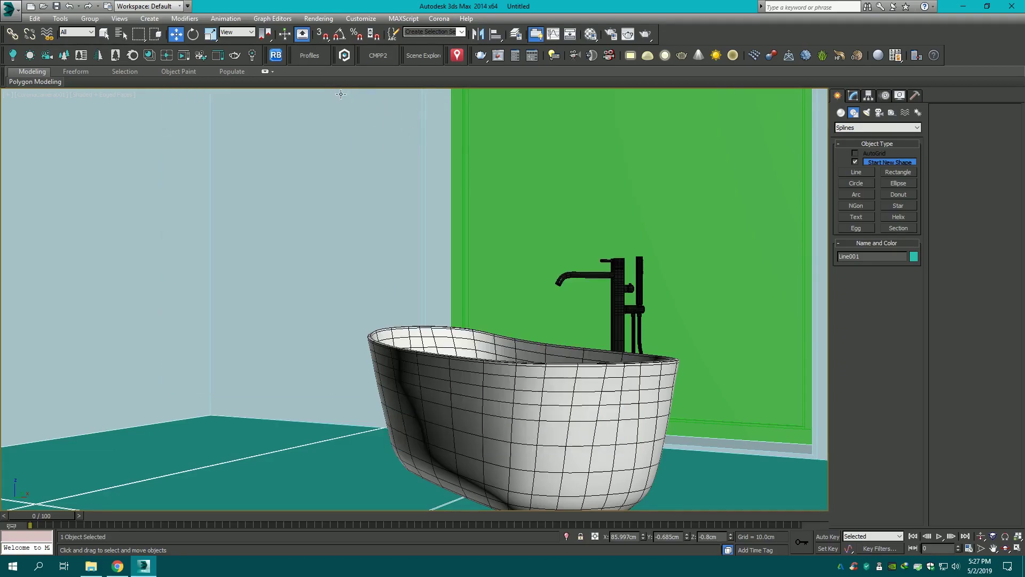
key("t")
left_click(528, 196)
- Return to the Top view and open the material editor in Slate mode
left_click_drag(787, 125, 801, 133)
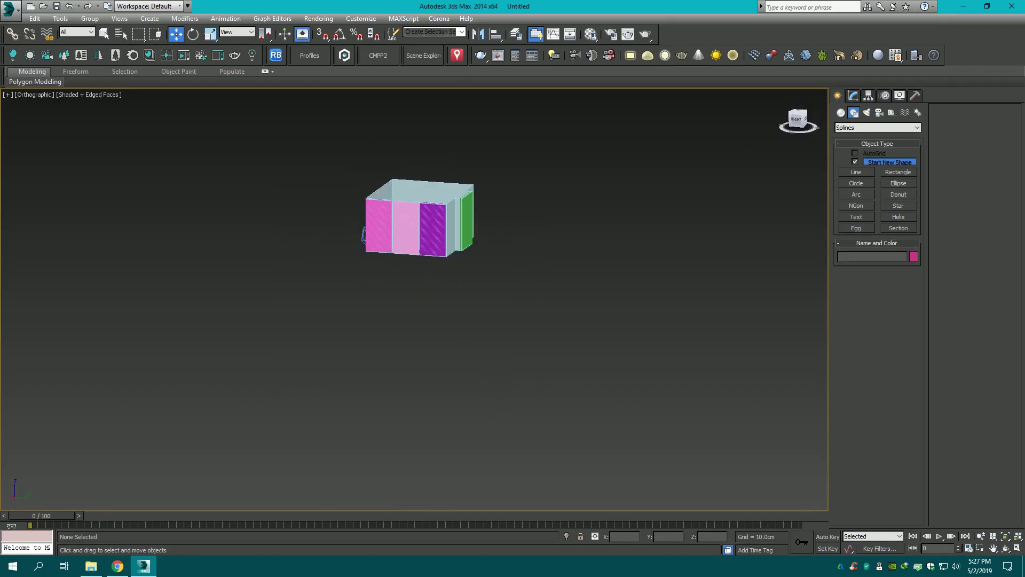
key("t")
scroll(443, 241, "up", 5)
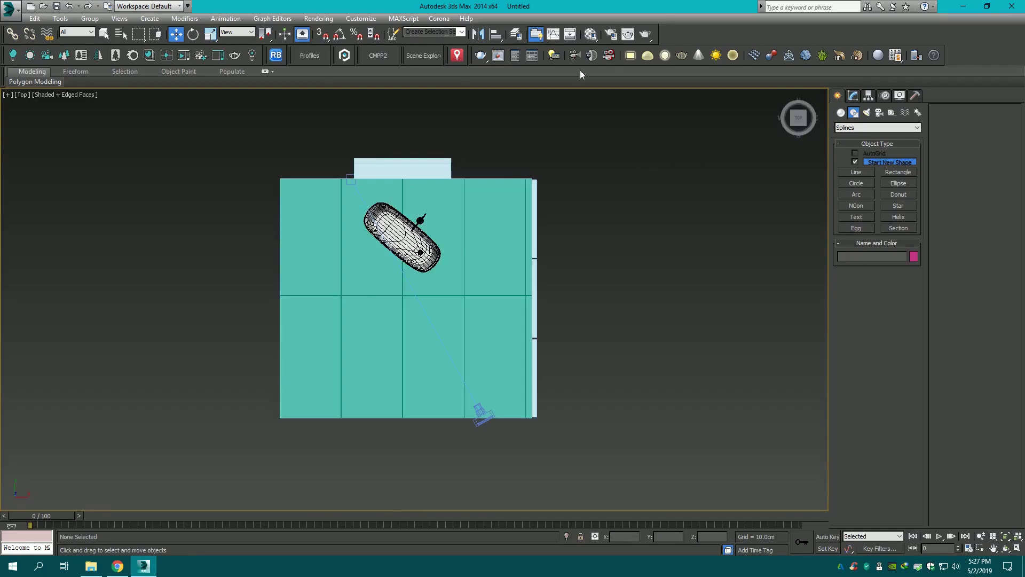
left_click(594, 36)
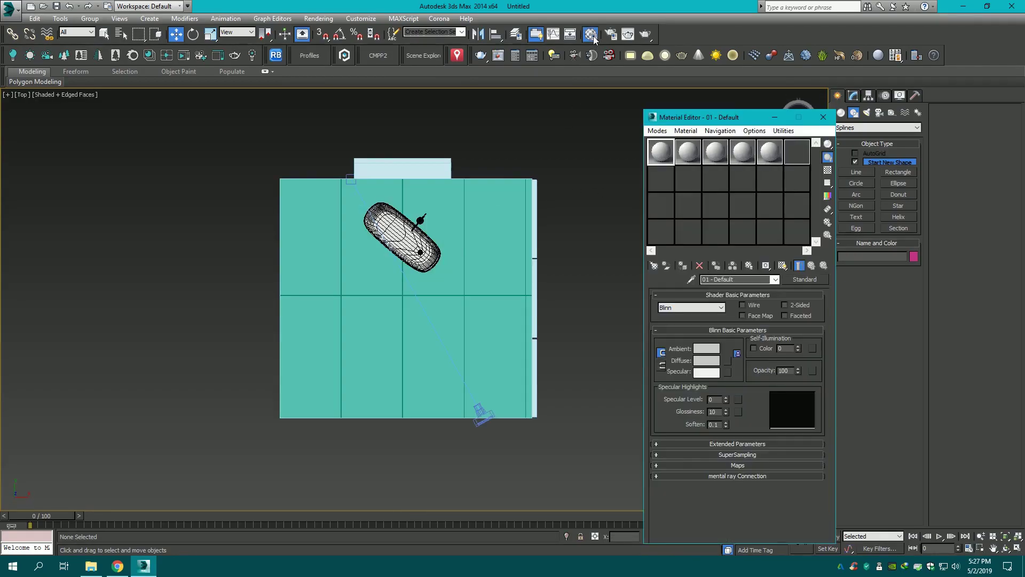
left_click(653, 130)
left_click(668, 156)
- Maximize the Slate editor, dock the parameter panel, and enlarge the Navigator
left_click(496, 95)
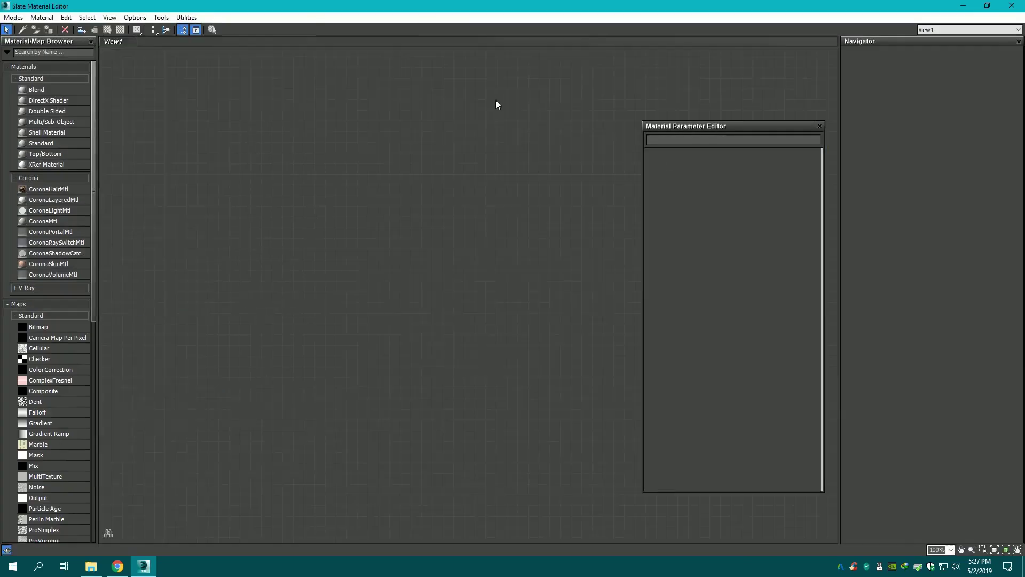
mouse_move(693, 126)
left_mouse_down()
mouse_move(890, 212)
mouse_move(877, 204)
mouse_move(878, 259)
mouse_move(937, 496)
mouse_move(789, 212)
mouse_move(801, 280)
mouse_move(791, 290)
left_mouse_up()
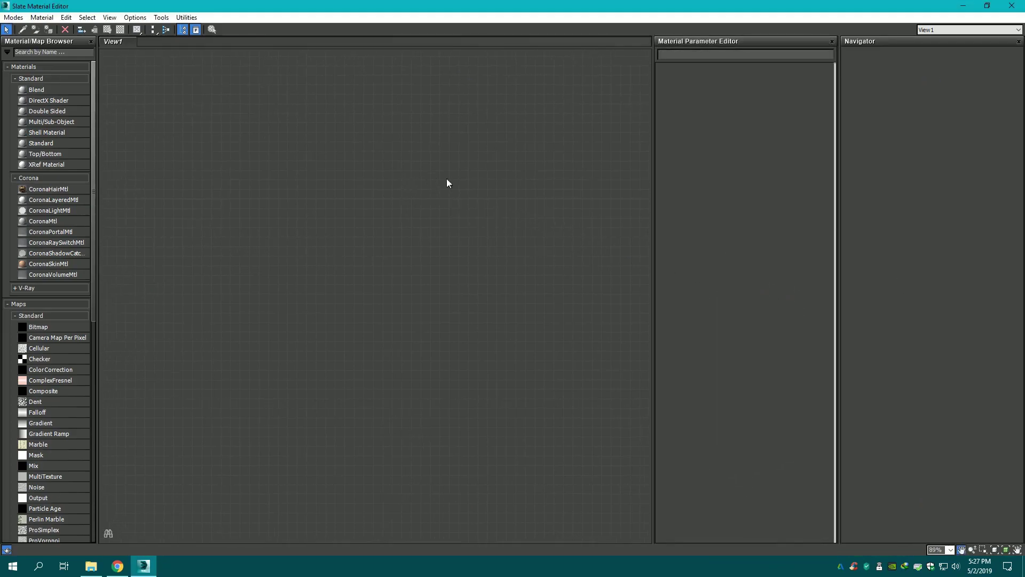
mouse_move(702, 46)
left_mouse_down()
mouse_move(602, 92)
mouse_move(934, 84)
left_mouse_up()
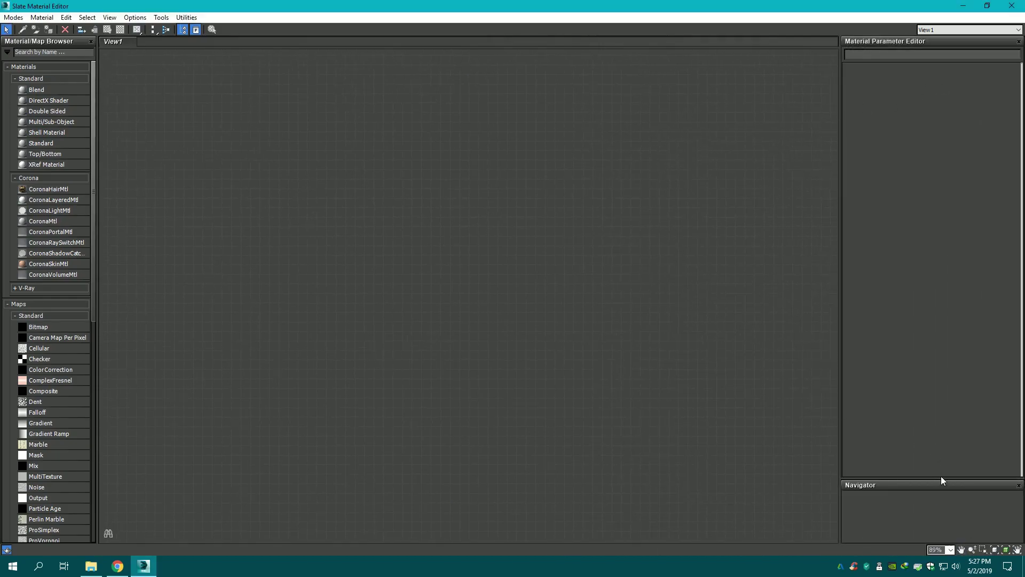
left_click_drag(939, 478, 924, 355)
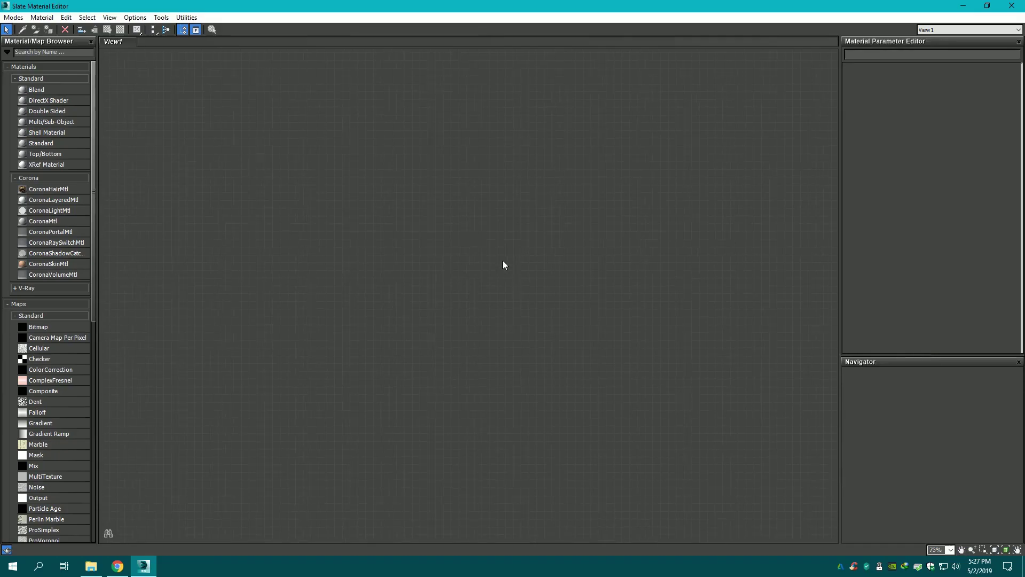
scroll(12, 298, "down", 3)
scroll(12, 298, "up", 3)
scroll(62, 233, "down", 5)
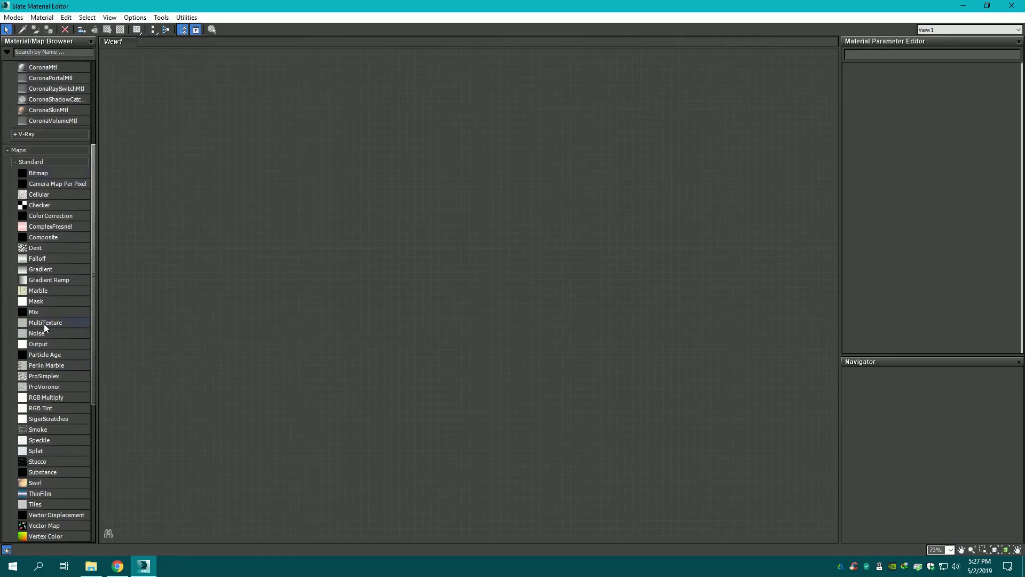
- Place a MultiTexture map node on the Slate canvas and start adding bitmaps
left_click_drag(44, 323, 319, 226)
double_click(316, 224)
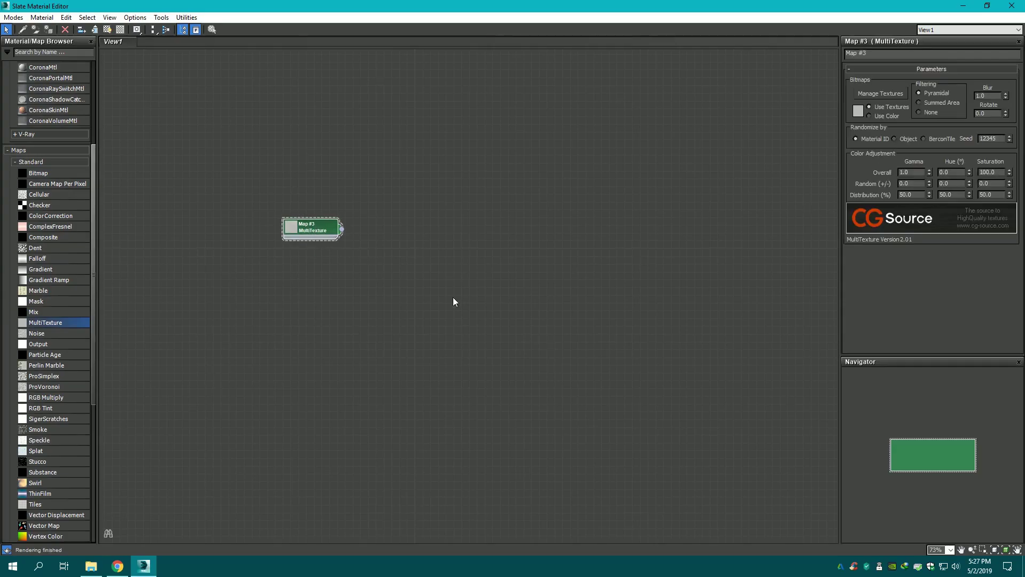
left_click(876, 94)
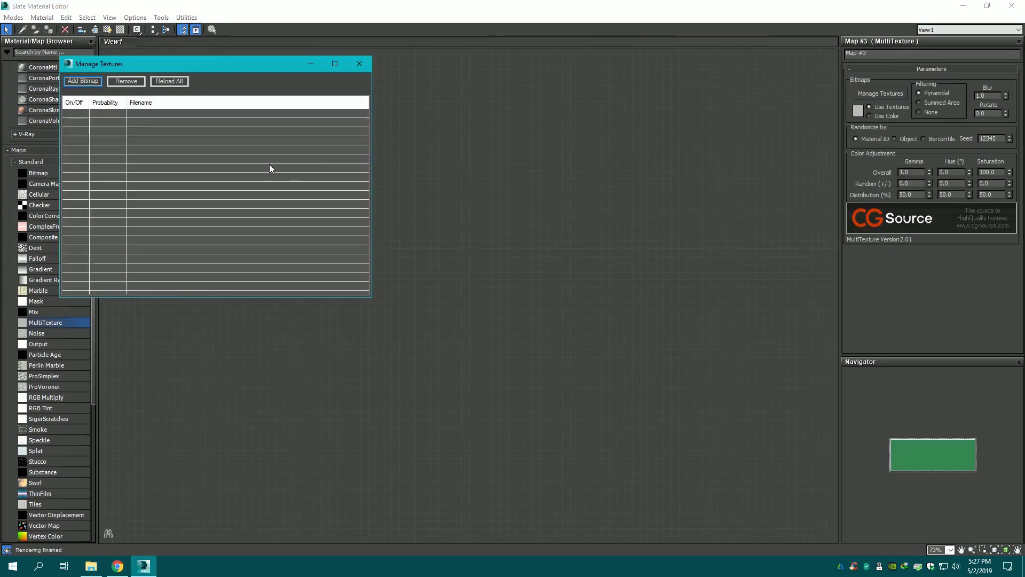
left_click(81, 82)
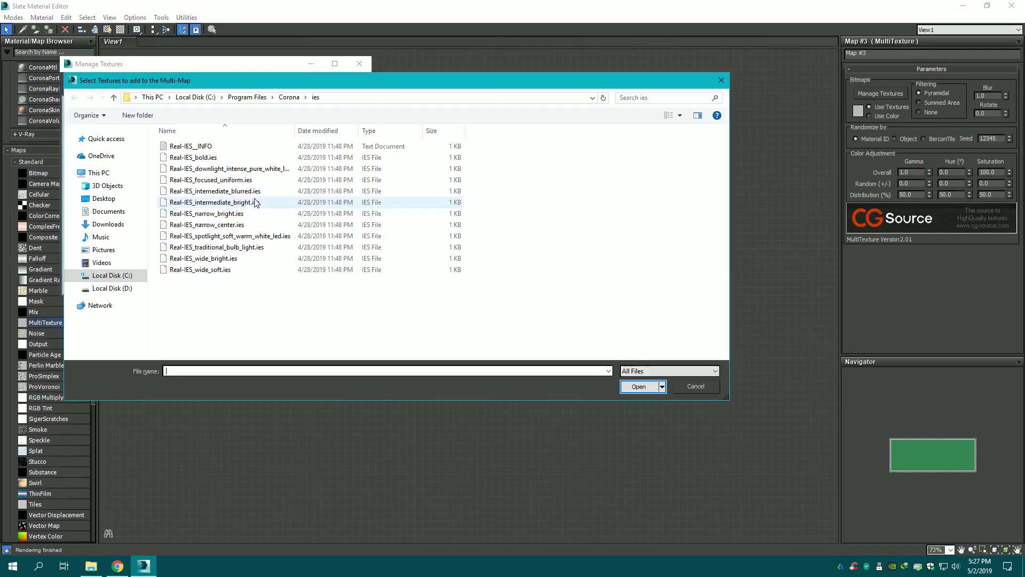
- Load six textures from the beige-experience-imperial-cream-cgmood maps folder into the MultiTexture
left_click(109, 224)
double_click(150, 155)
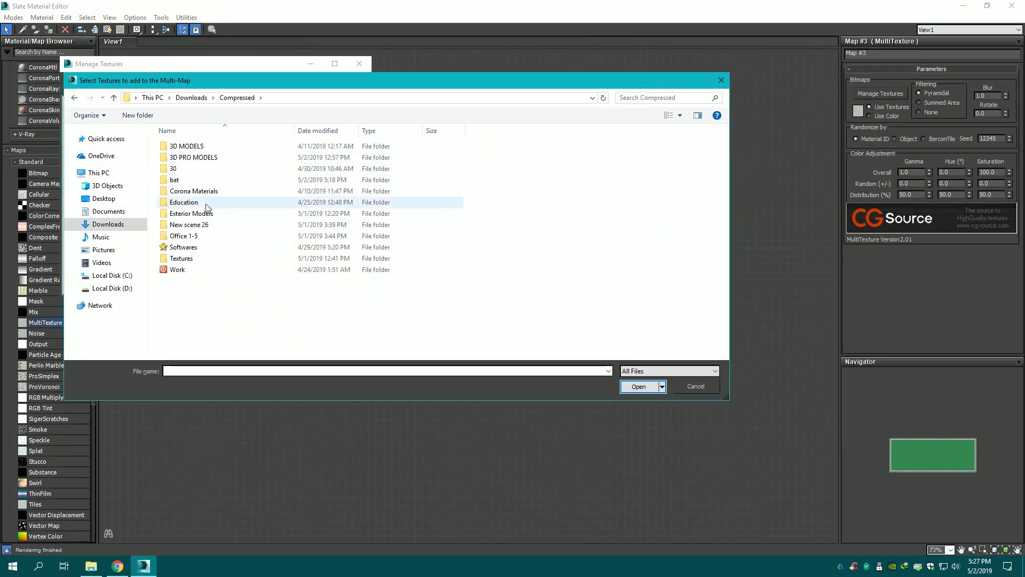
double_click(193, 180)
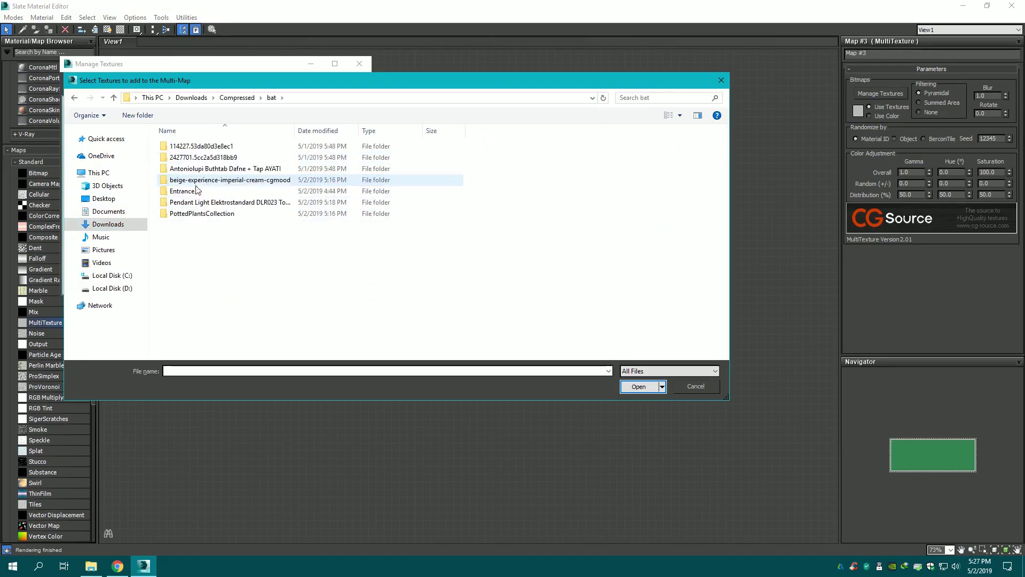
double_click(202, 181)
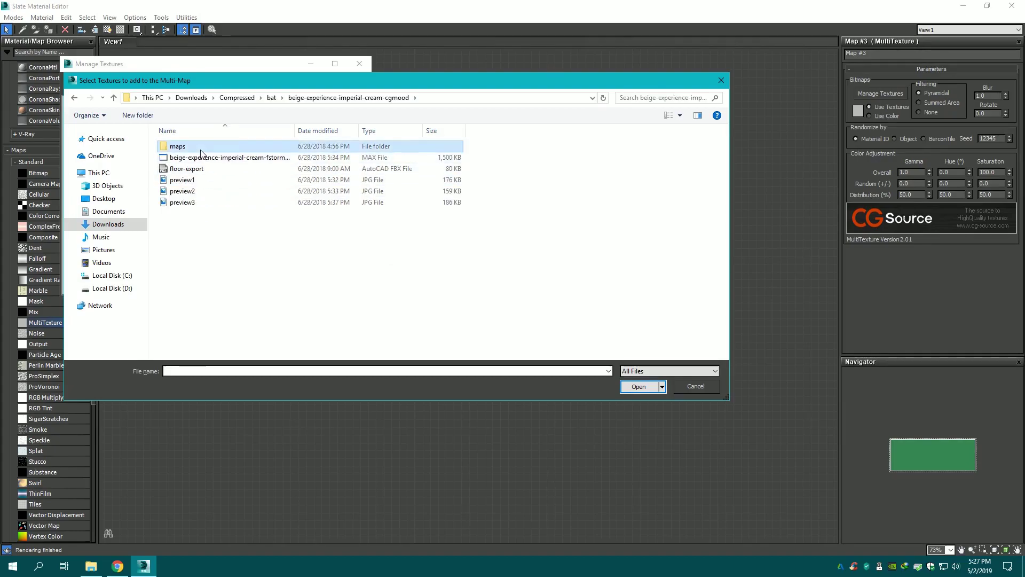
double_click(178, 146)
left_click_drag(533, 224, 163, 148)
left_click(638, 387)
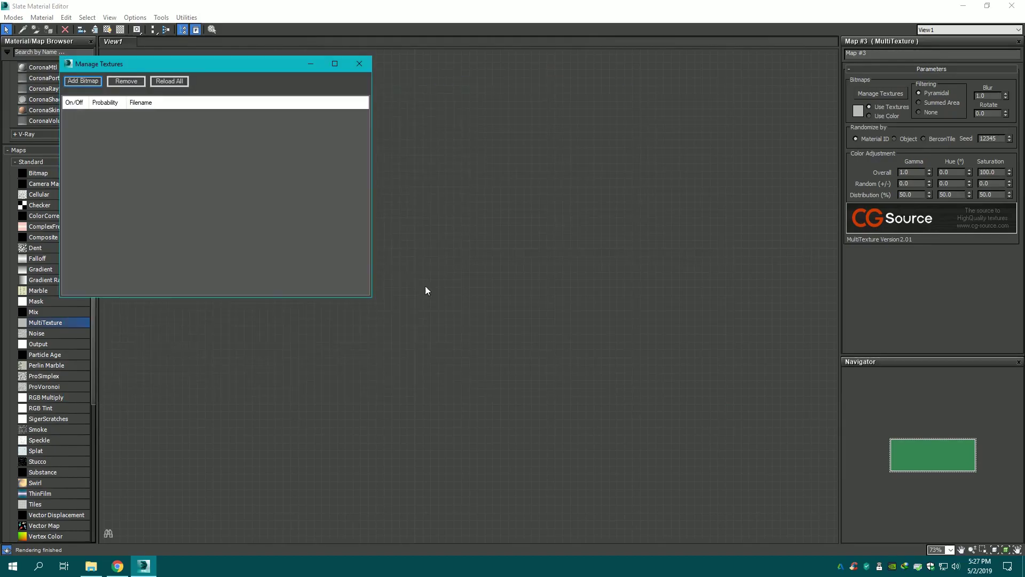
left_click(358, 65)
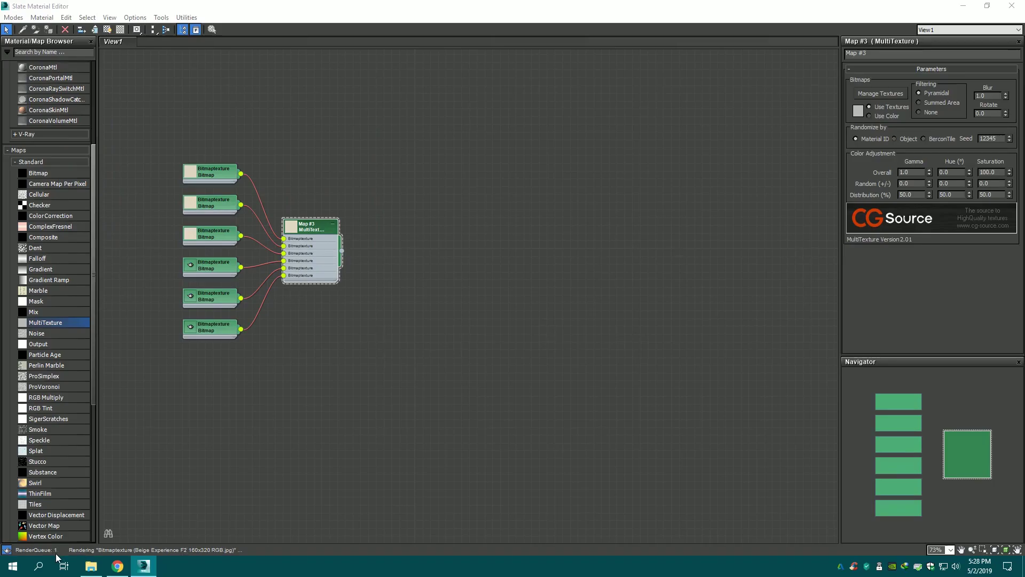
scroll(313, 305, "up", 1)
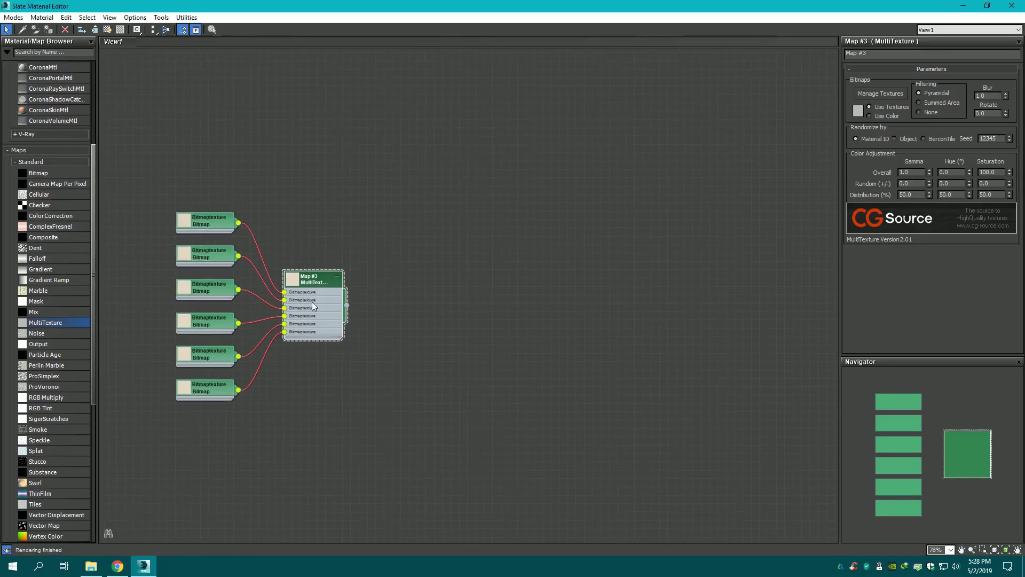
- Create a new CoronaMtl node wired from Map #3's output
left_click_drag(347, 306, 462, 271)
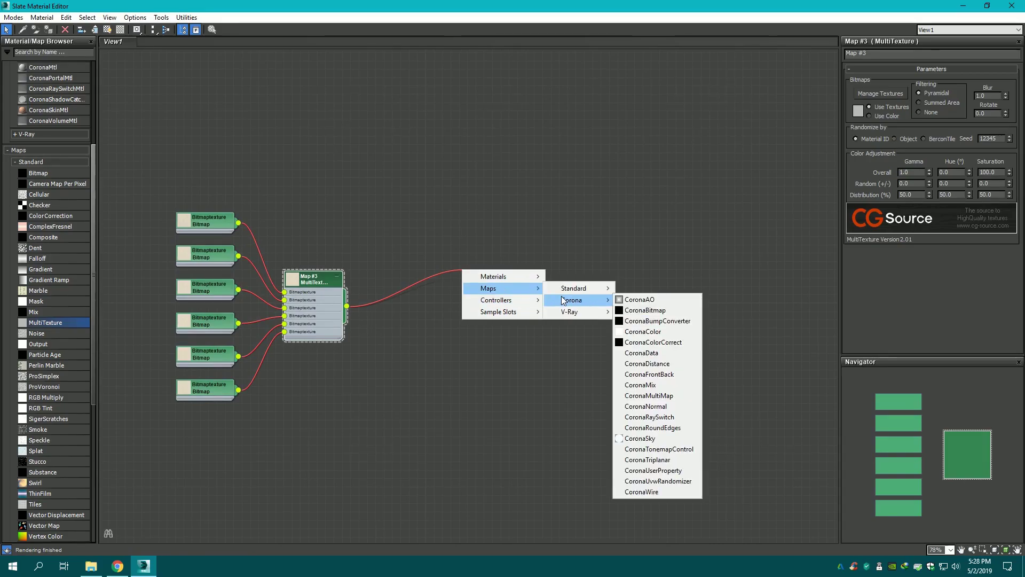
mouse_move(572, 288)
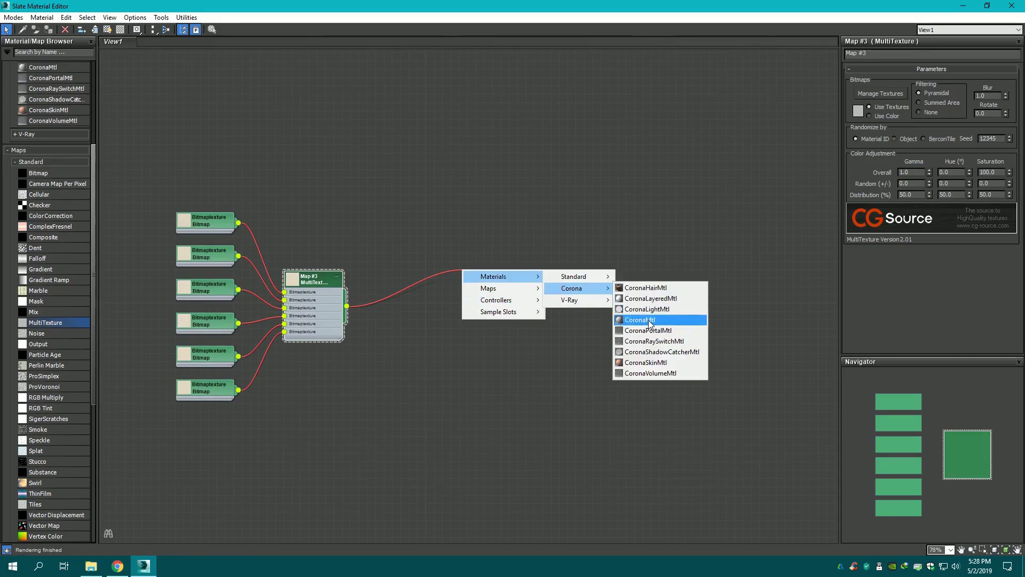
left_click(640, 319)
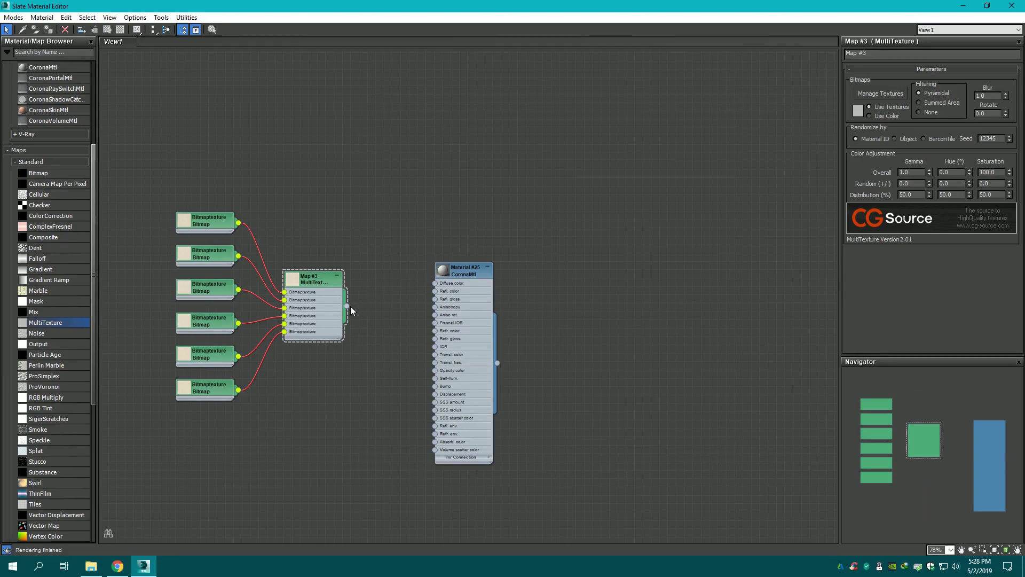
left_click_drag(464, 270, 556, 253)
scroll(23, 319, "down", 5)
scroll(23, 305, "down", 3)
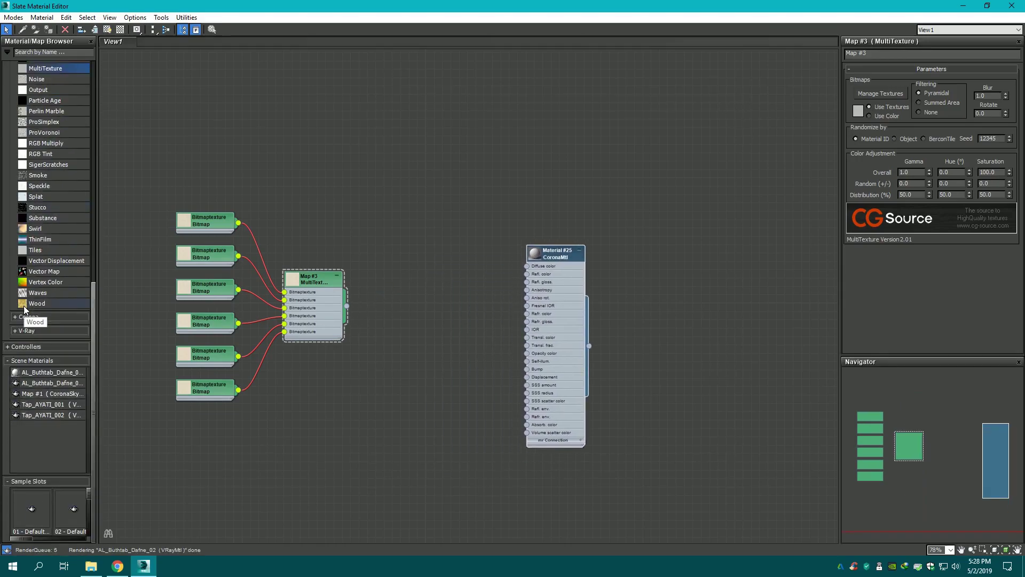
scroll(24, 305, "up", 1)
scroll(41, 229, "up", 5)
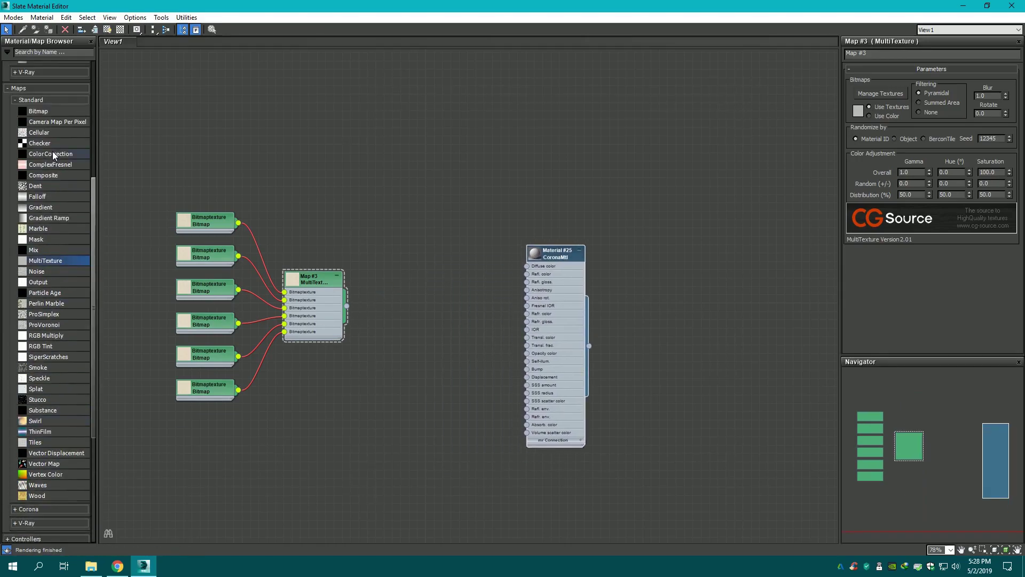
- Insert a Color Correction map between the MultiTexture and the CoronaMtl diffuse input
left_click_drag(53, 153, 425, 286)
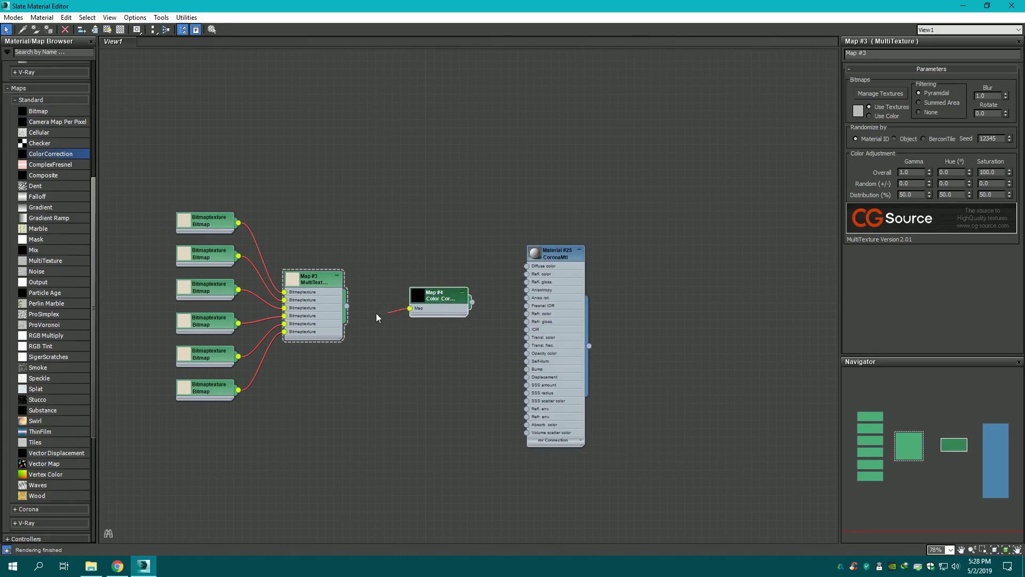
left_click_drag(376, 317, 347, 307)
left_click_drag(468, 310, 431, 258)
left_click_drag(153, 163, 352, 459)
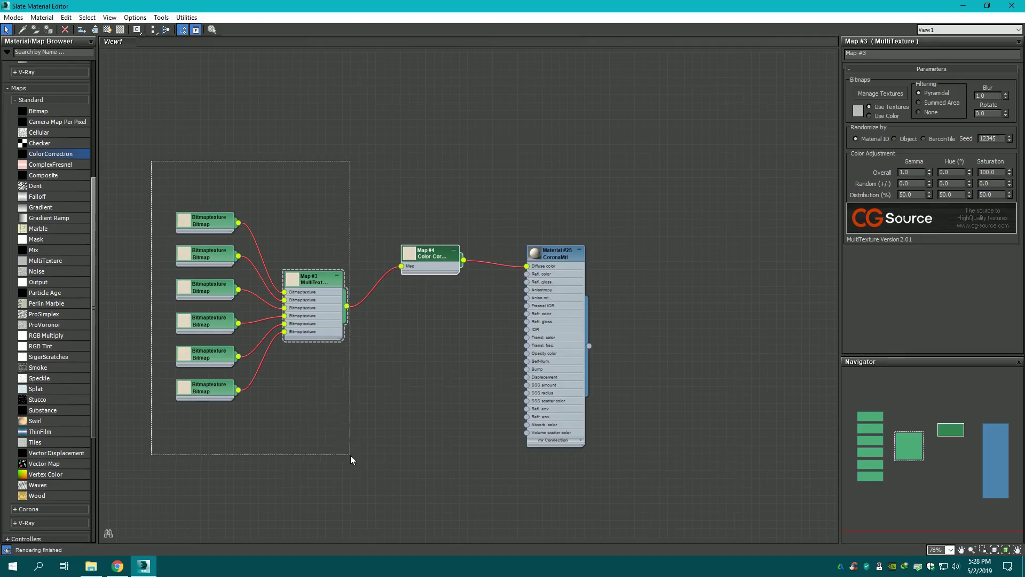
left_click_drag(345, 314, 327, 232)
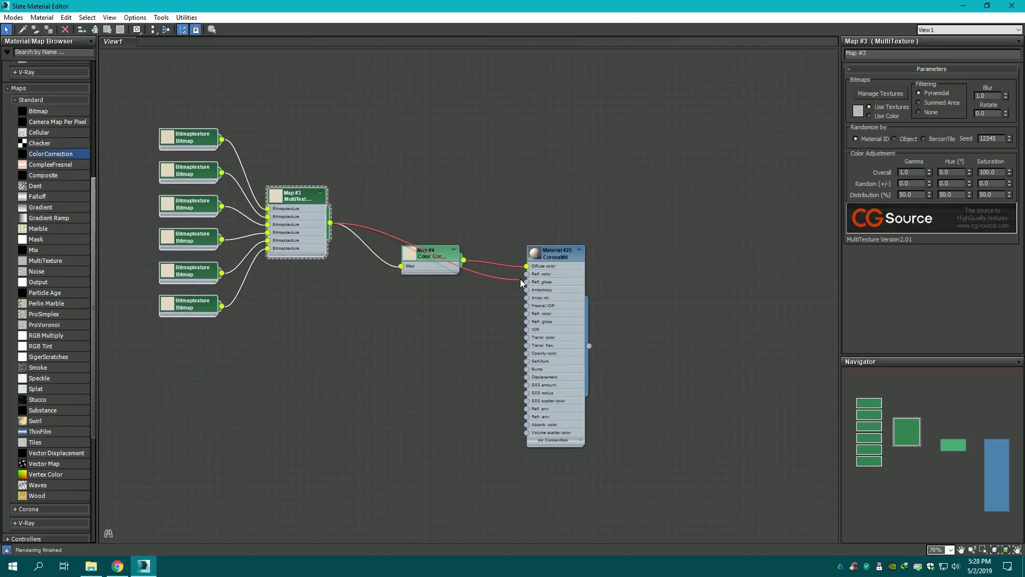
- Wire the MultiTexture to reflection colour, reflection glossiness and bump, and tidy the node layout
left_click_drag(352, 276, 527, 274)
left_click_drag(332, 223, 528, 282)
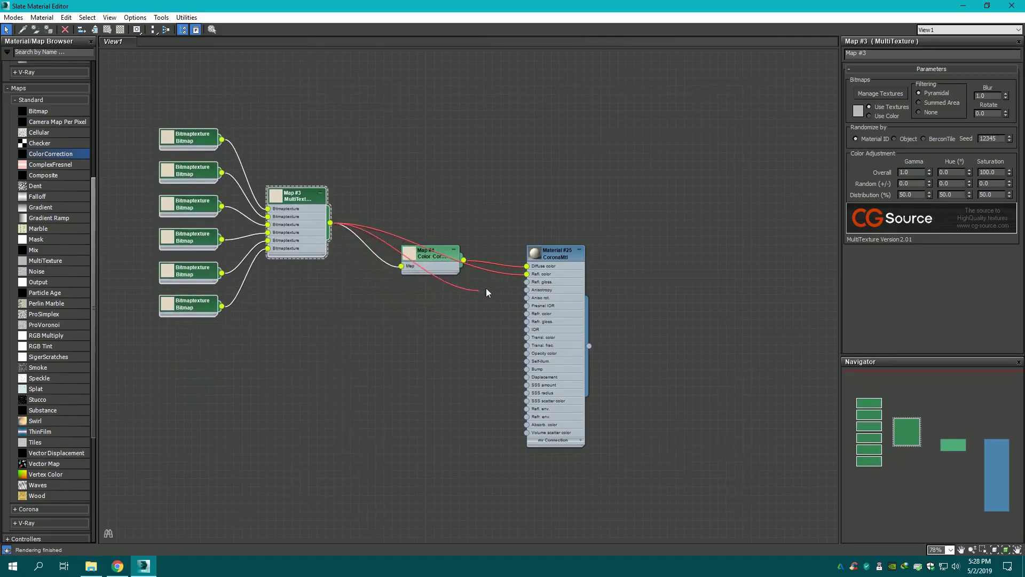
left_click_drag(332, 224, 527, 369)
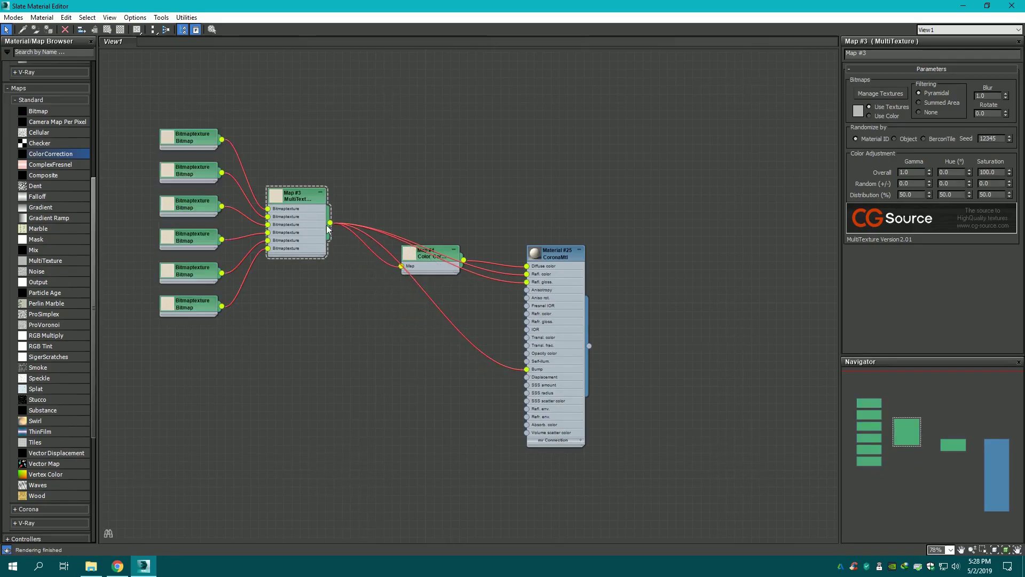
left_click_drag(299, 194, 307, 262)
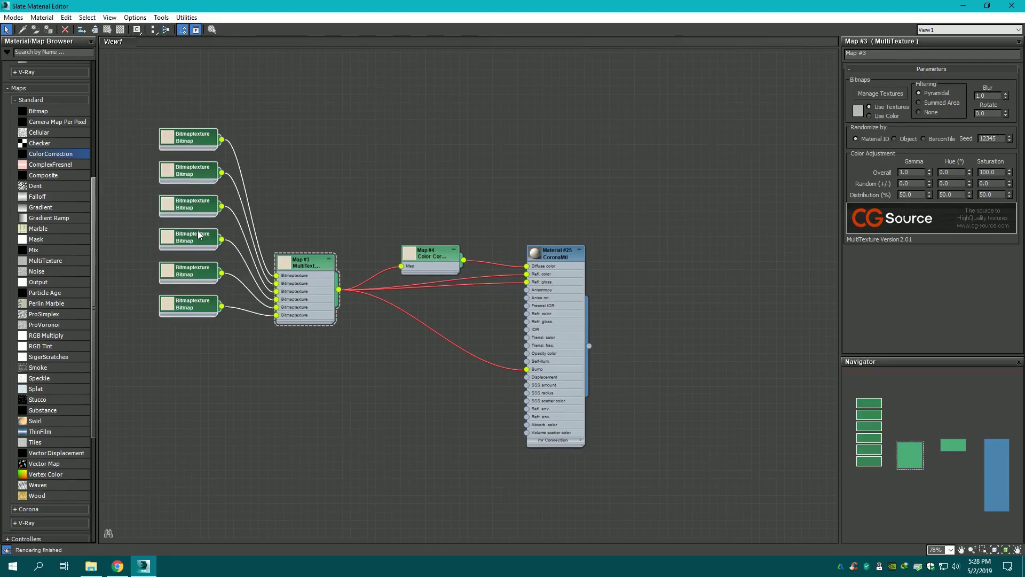
left_click_drag(198, 164, 188, 239)
middle_click_drag(430, 221, 398, 217)
left_click_drag(395, 248, 385, 181)
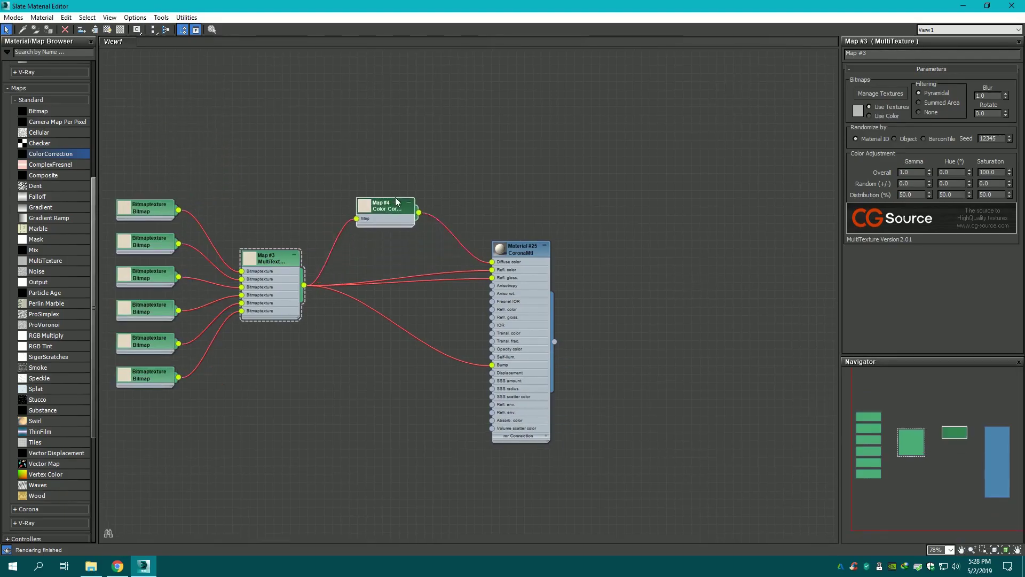
mouse_move(526, 252)
left_mouse_down()
mouse_move(525, 277)
mouse_move(526, 261)
left_mouse_up()
- Show Material #25's parameters and open an enlarged sphere preview of it
left_click(519, 261)
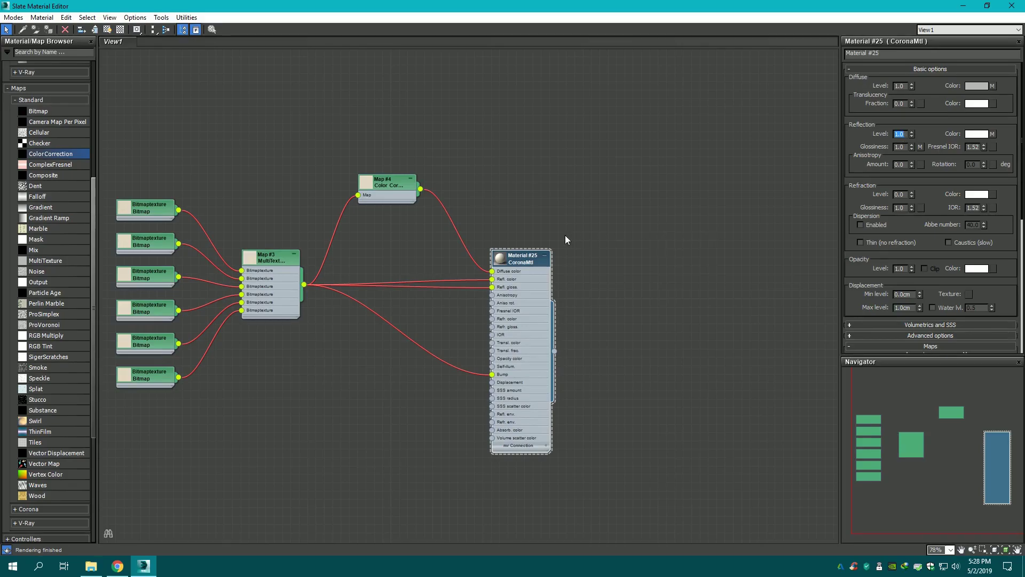
right_click(521, 258)
left_click(572, 313)
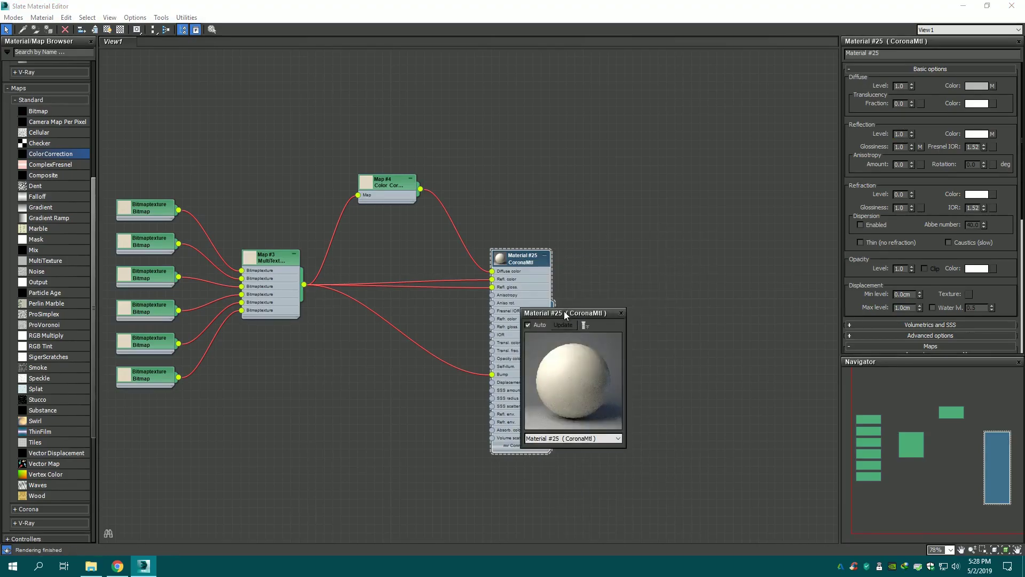
left_click_drag(565, 312, 498, 155)
left_click_drag(555, 289, 705, 436)
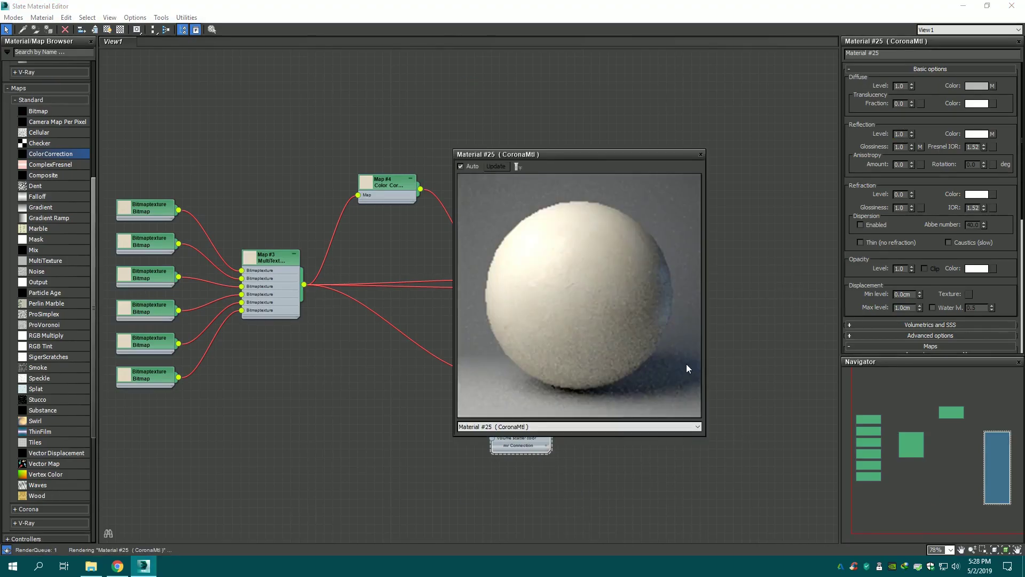
- Give Material #25 reflection glossiness 0 and bump amount 0.2, then close its preview
left_click(903, 147)
type("0")
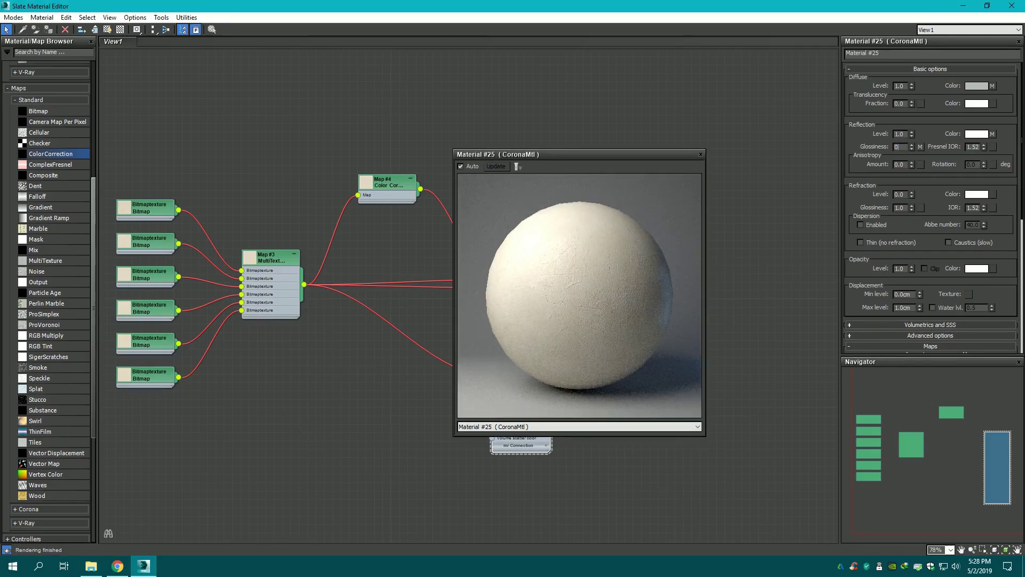
key("Return")
scroll(936, 299, "down", 3)
scroll(937, 331, "down", 3)
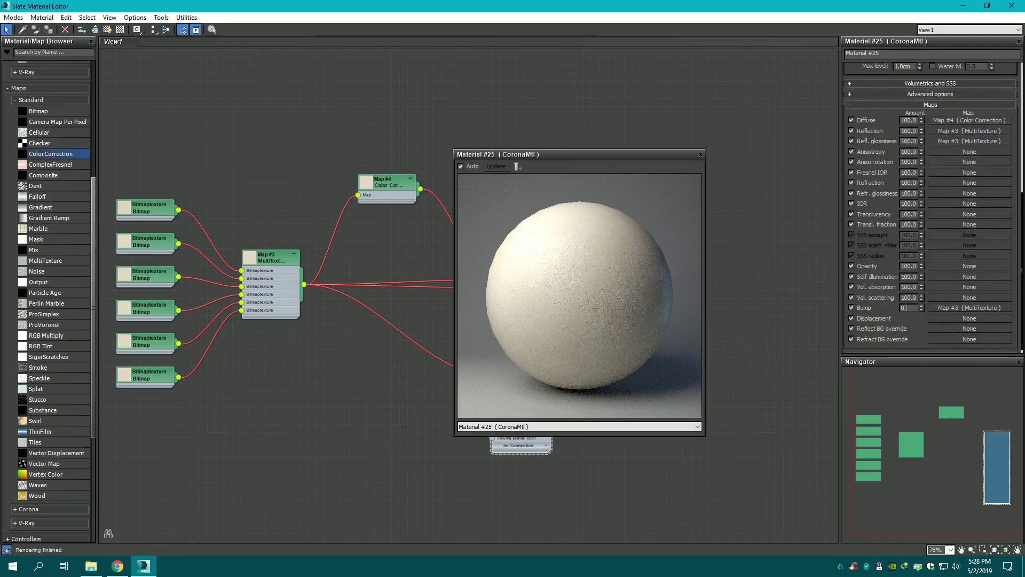
type("2")
key("Return")
left_click(701, 156)
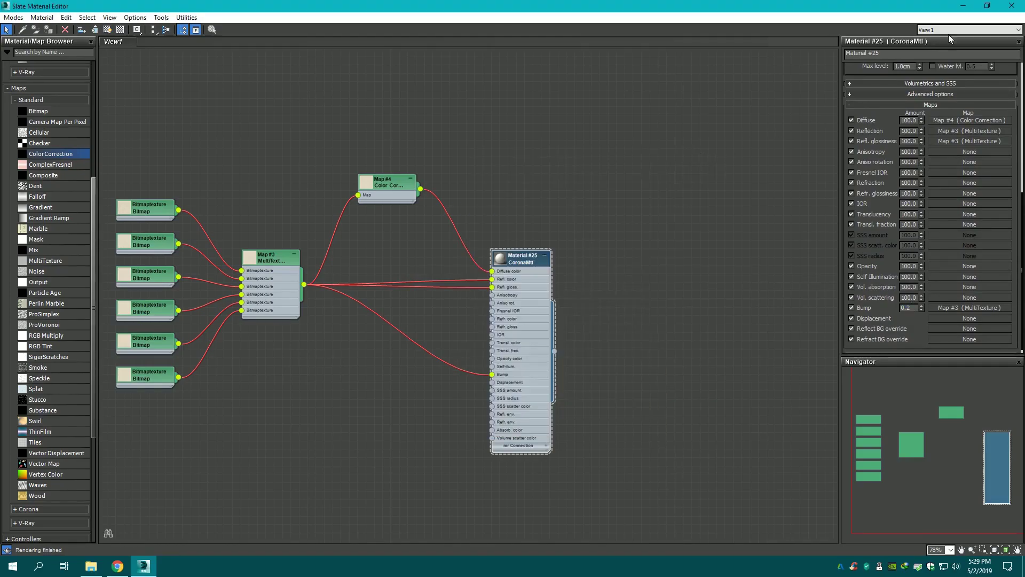
left_click(986, 6)
- Show Material #25's cream texture on the tiled floor in the viewport
scroll(308, 272, "down", 5)
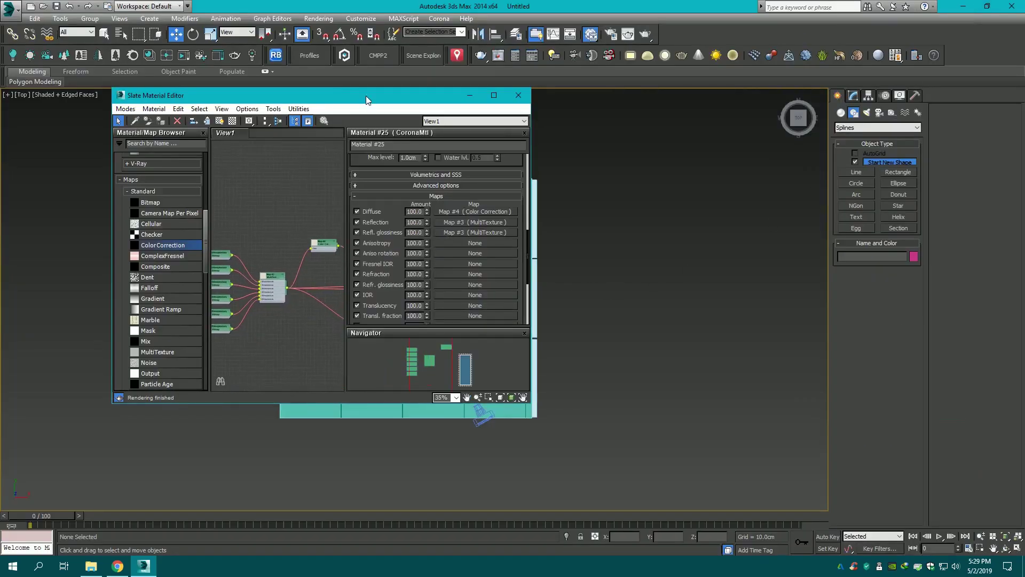
left_click_drag(321, 95, 114, 137)
scroll(73, 314, "down", 2)
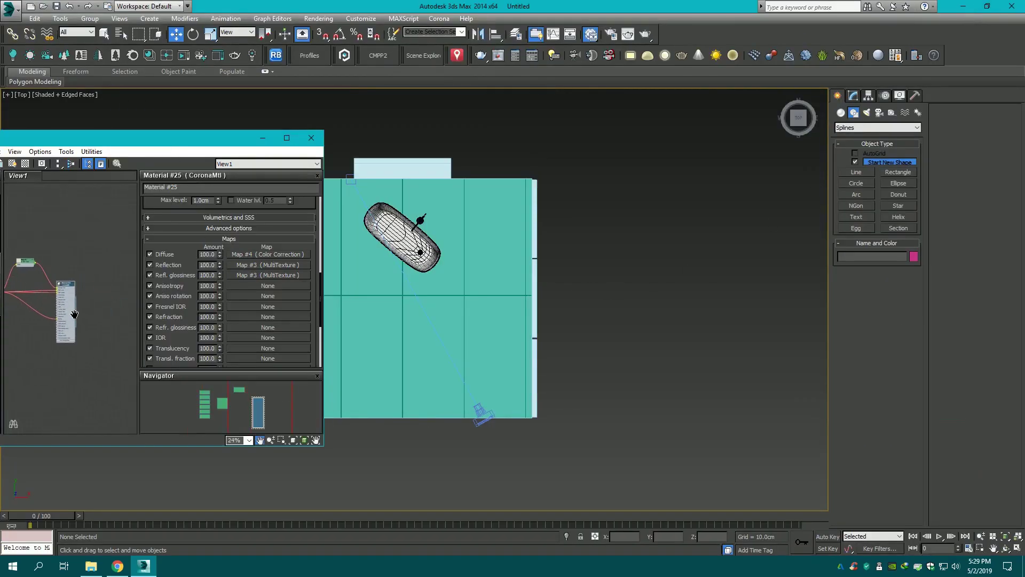
scroll(79, 313, "up", 4)
scroll(66, 305, "up", 2)
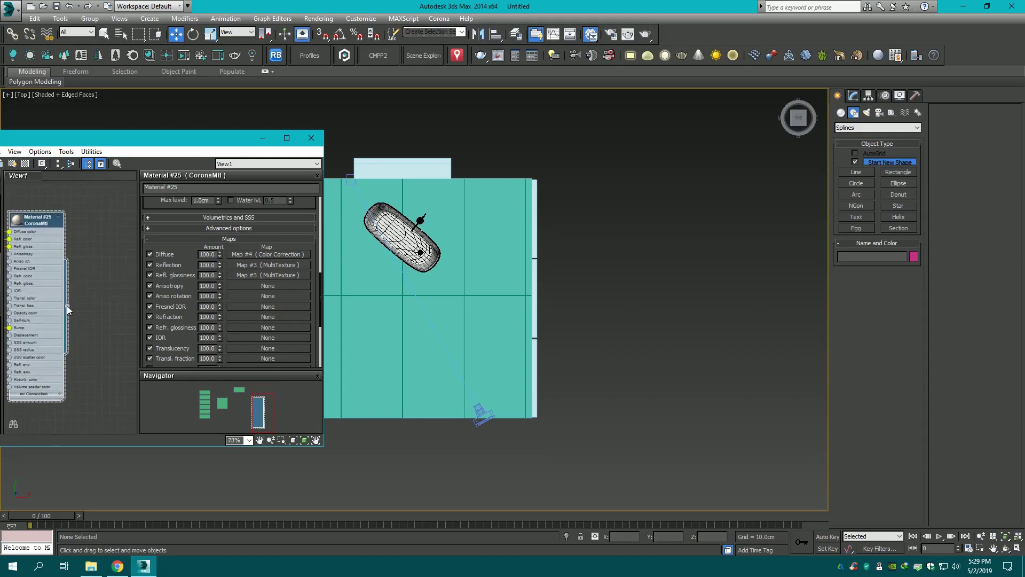
scroll(388, 311, "up", 5)
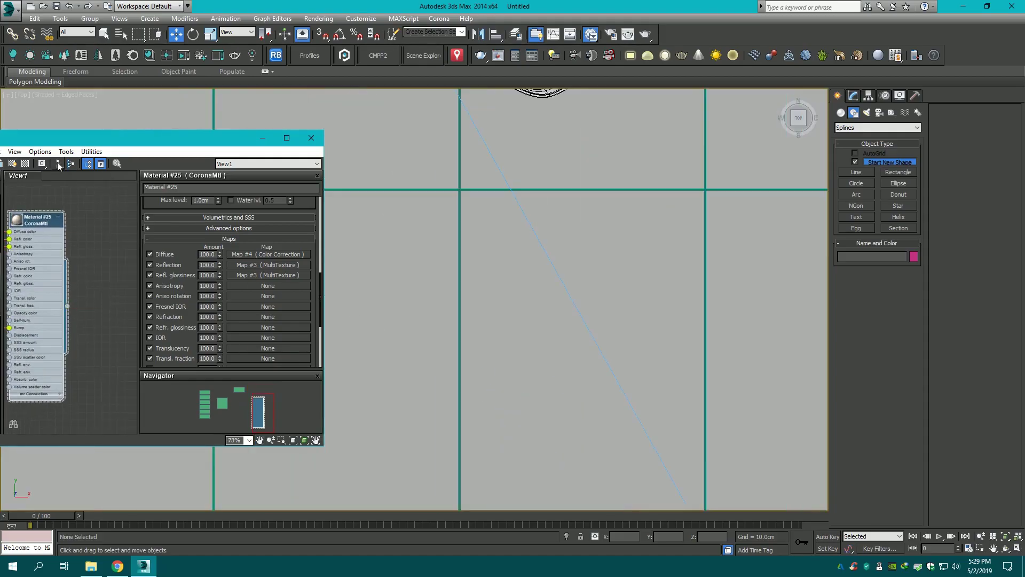
left_click(25, 164)
- Switch to the camera view, select Box001 and reopen the Slate Material Editor
scroll(303, 228, "down", 3)
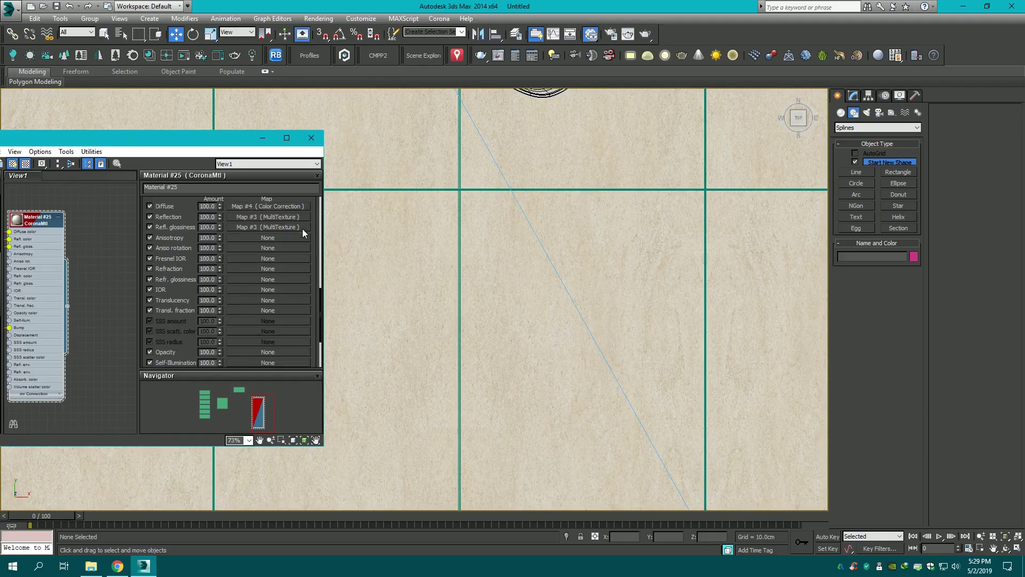
scroll(478, 246, "up", 1)
scroll(478, 247, "down", 3)
scroll(470, 320, "down", 1)
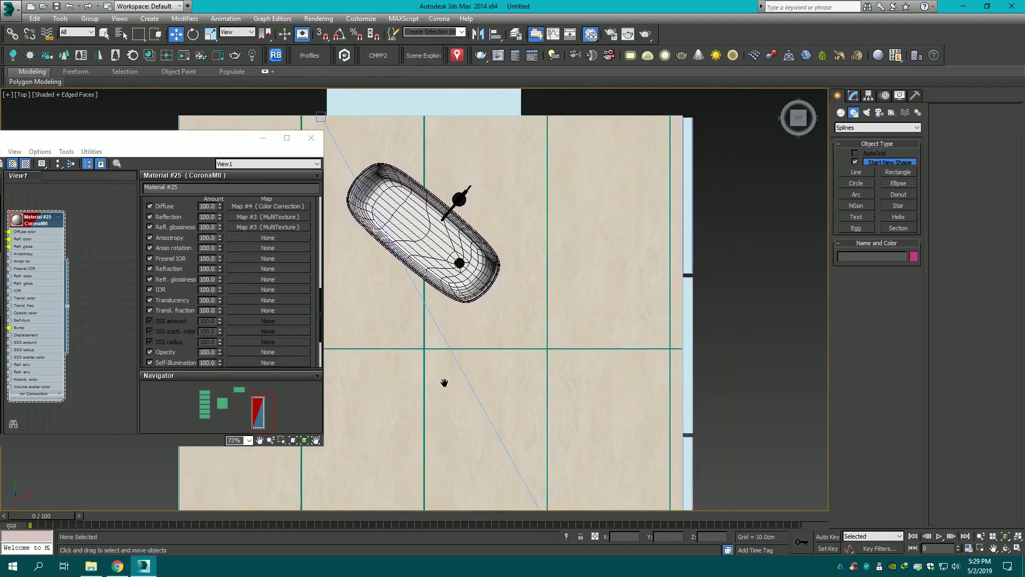
scroll(625, 241, "up", 4)
scroll(625, 243, "down", 6)
left_click(311, 138)
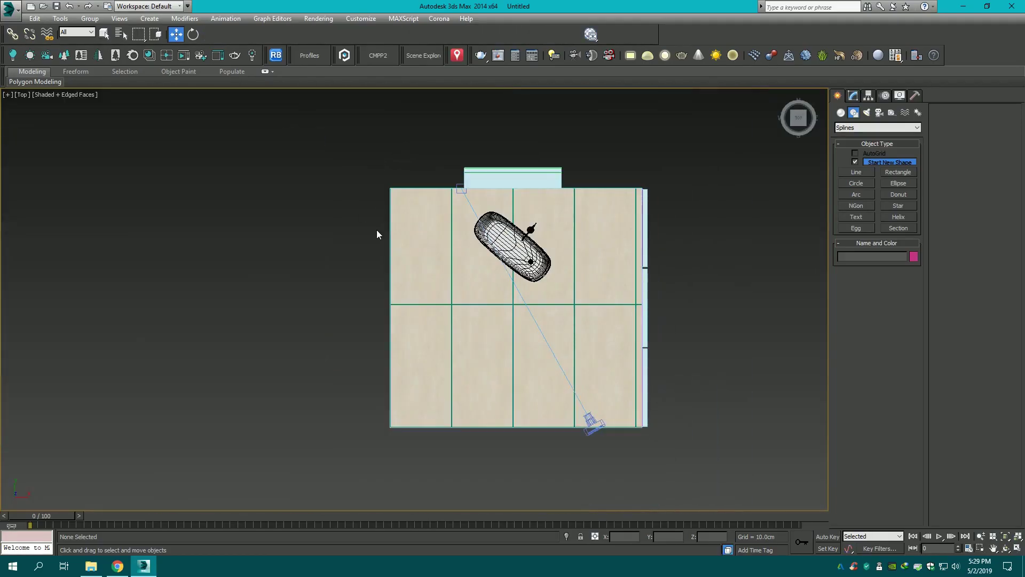
key("c")
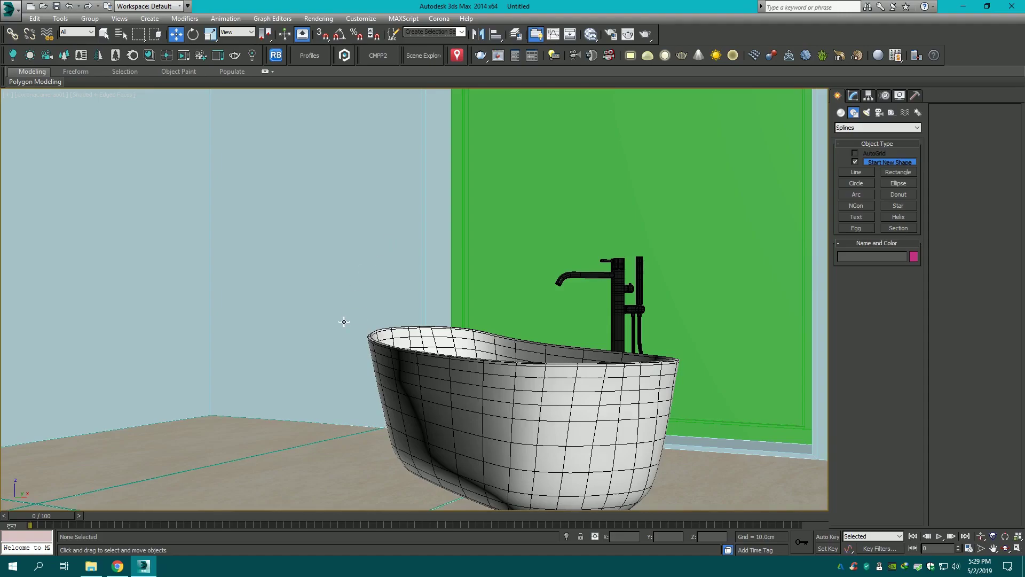
left_click(359, 276)
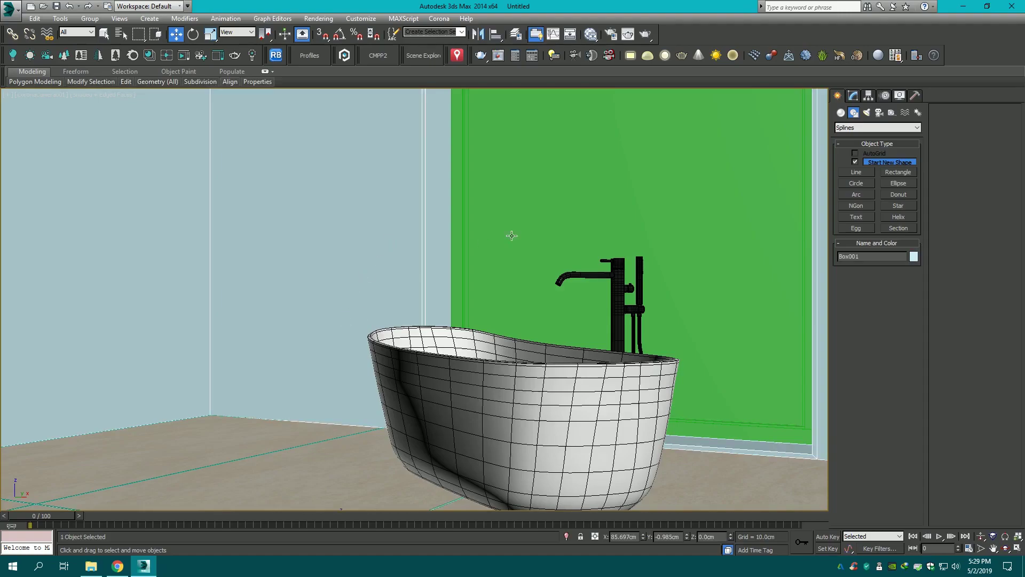
left_click(558, 55)
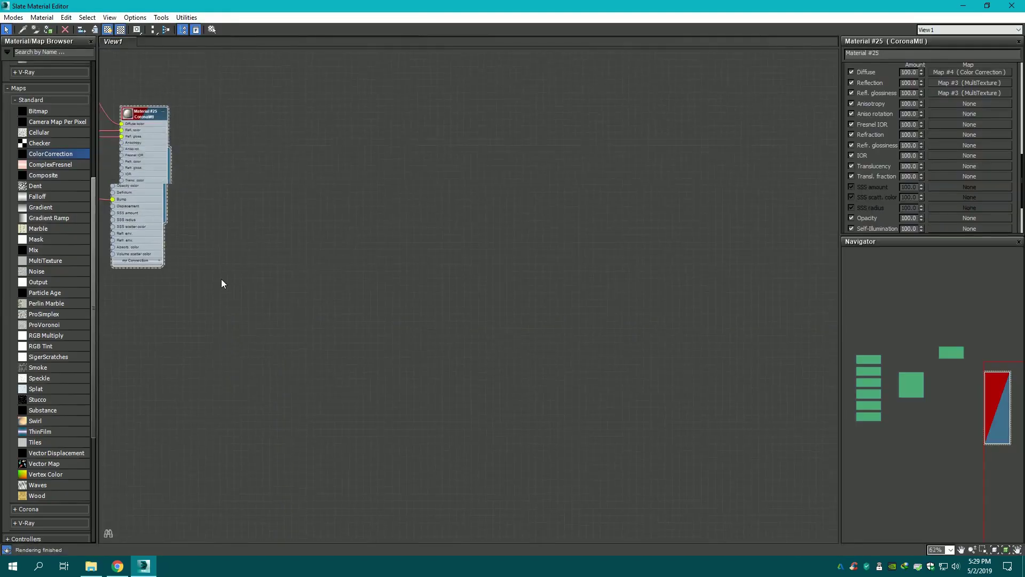
- Add a Multi/Sub-Object material node to View1 beside Material #25
key("z")
mouse_move(478, 211)
left_mouse_down()
mouse_move(458, 202)
mouse_move(444, 167)
left_mouse_up()
middle_click_drag(439, 323, 449, 228)
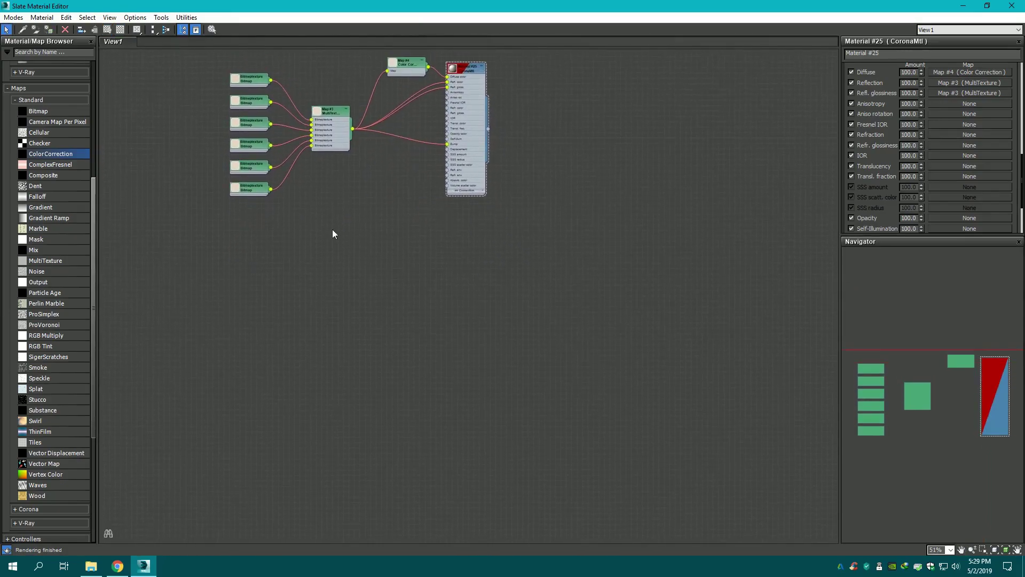
scroll(77, 218, "up", 5)
scroll(78, 218, "up", 5)
mouse_move(52, 122)
left_mouse_down()
mouse_move(246, 234)
mouse_move(328, 241)
left_mouse_up()
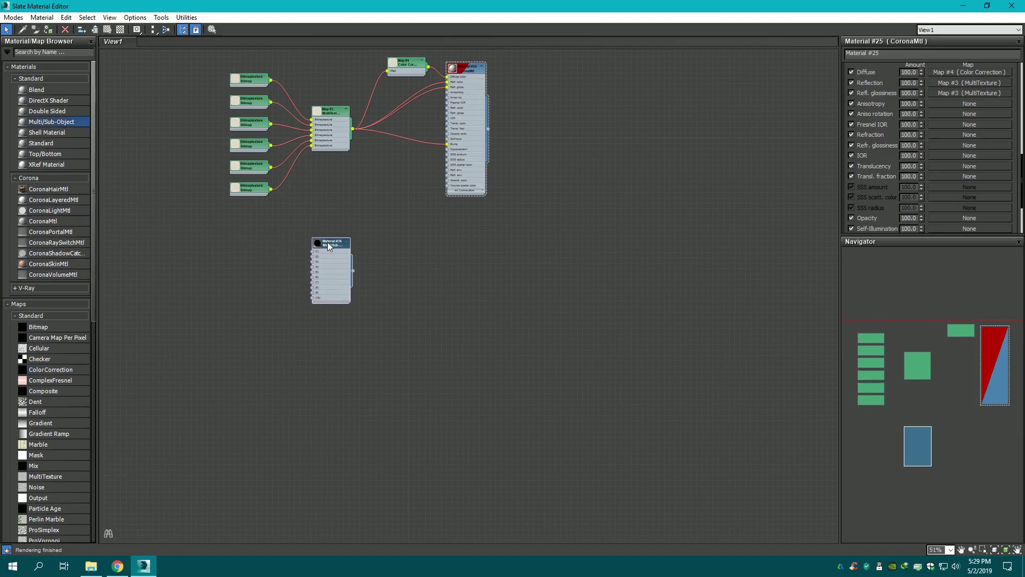
double_click(328, 240)
- Name the multi-material 'Windows' and give it five sub-material slots
left_click_drag(898, 55, 749, 71)
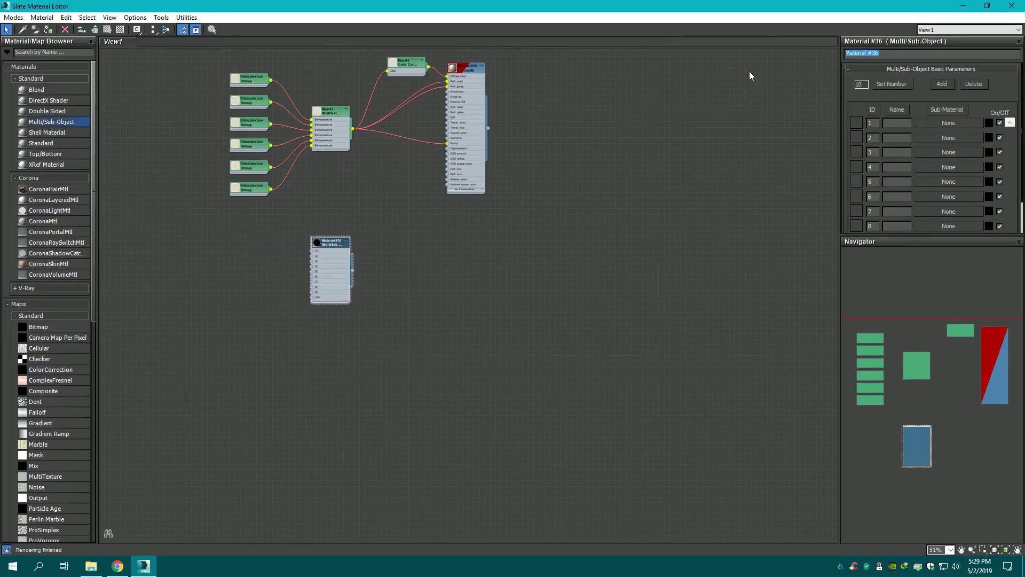
type("Windows")
left_click(903, 85)
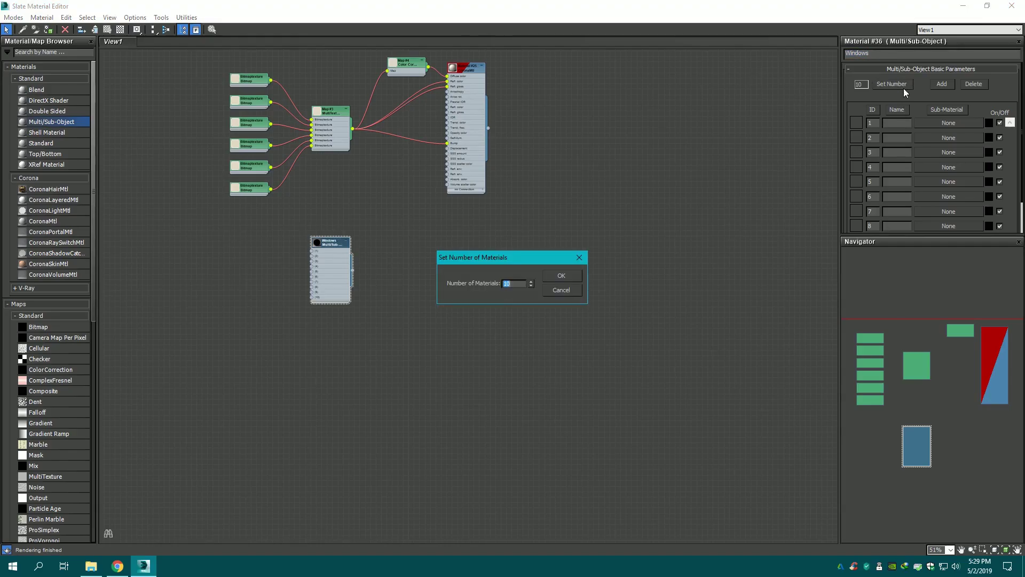
type("5")
left_click(562, 275)
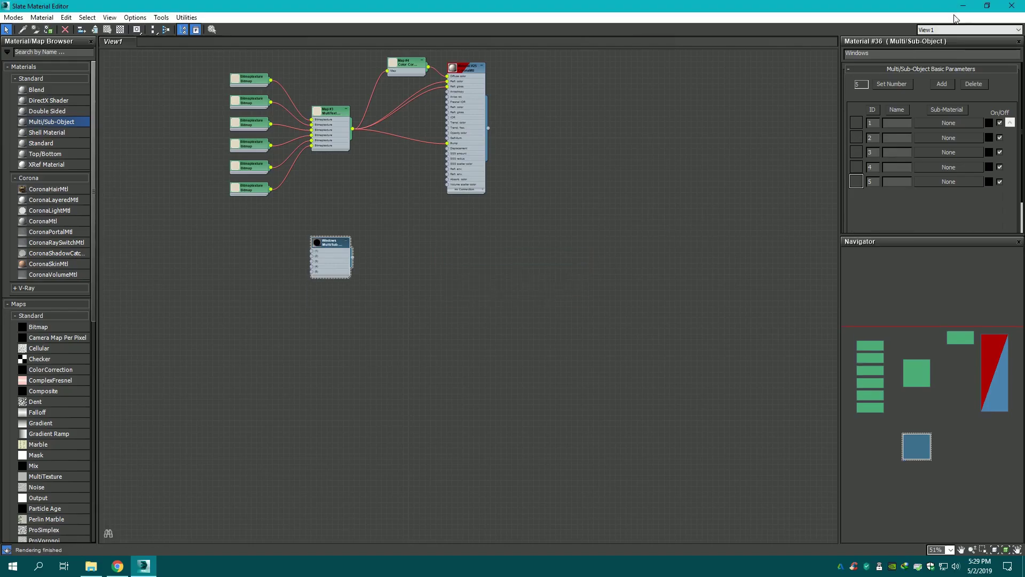
- Restore the editor to a centred window with the Windows node in view
left_click(987, 6)
left_click_drag(177, 145, 616, 150)
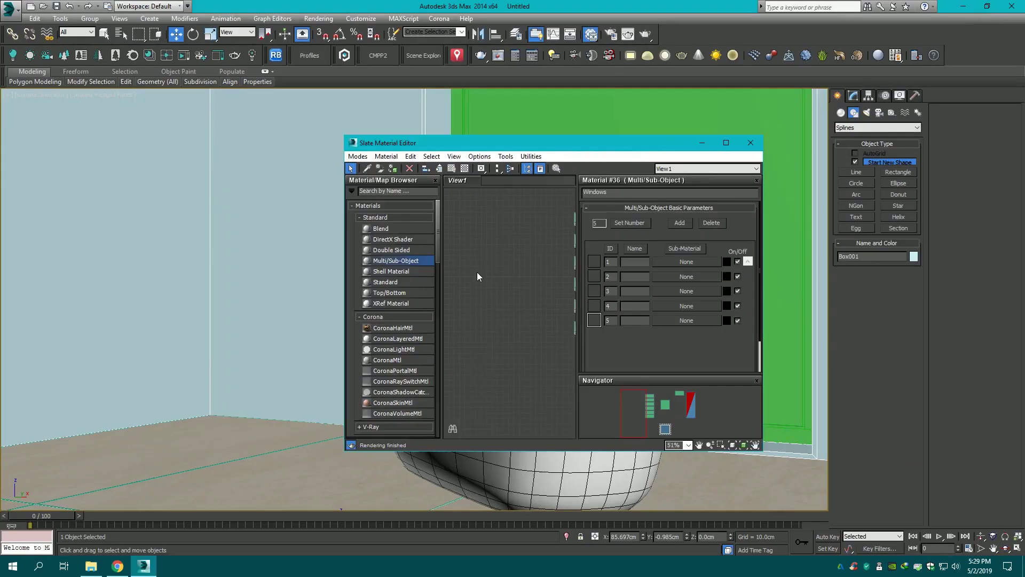
scroll(485, 284, "down", 2)
scroll(479, 287, "up", 3)
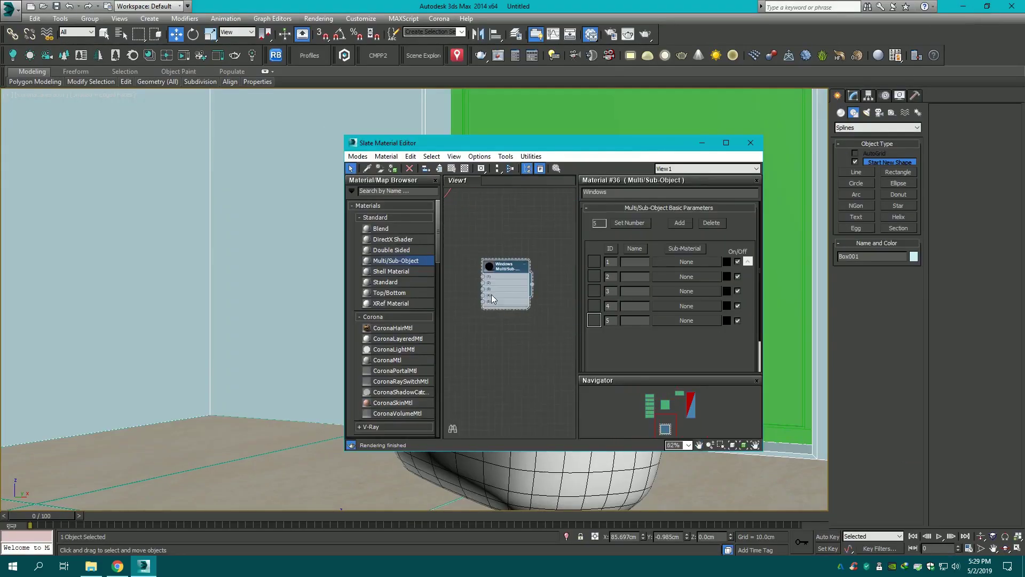
middle_click_drag(491, 293, 523, 321)
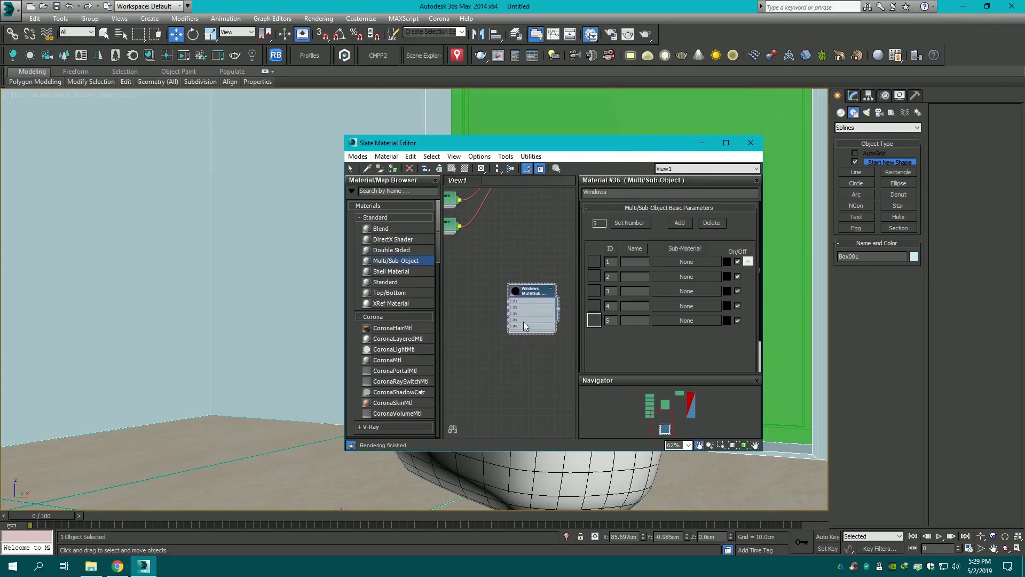
- From the Corona library, put Aluminium Black Anodized into Windows slots 1, 2, 4 and 5
left_click(151, 67)
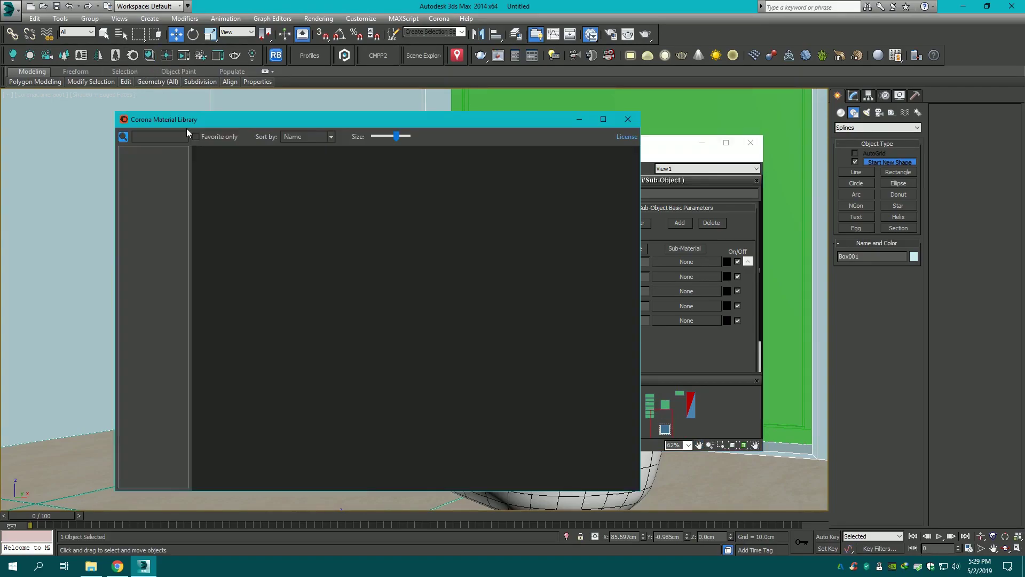
left_click_drag(260, 119, 156, 86)
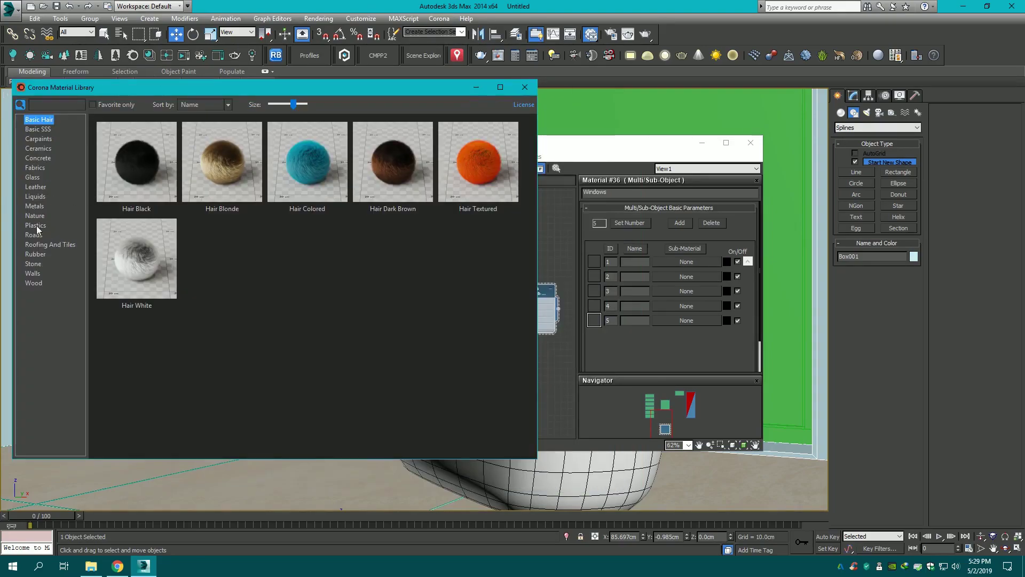
left_click(34, 206)
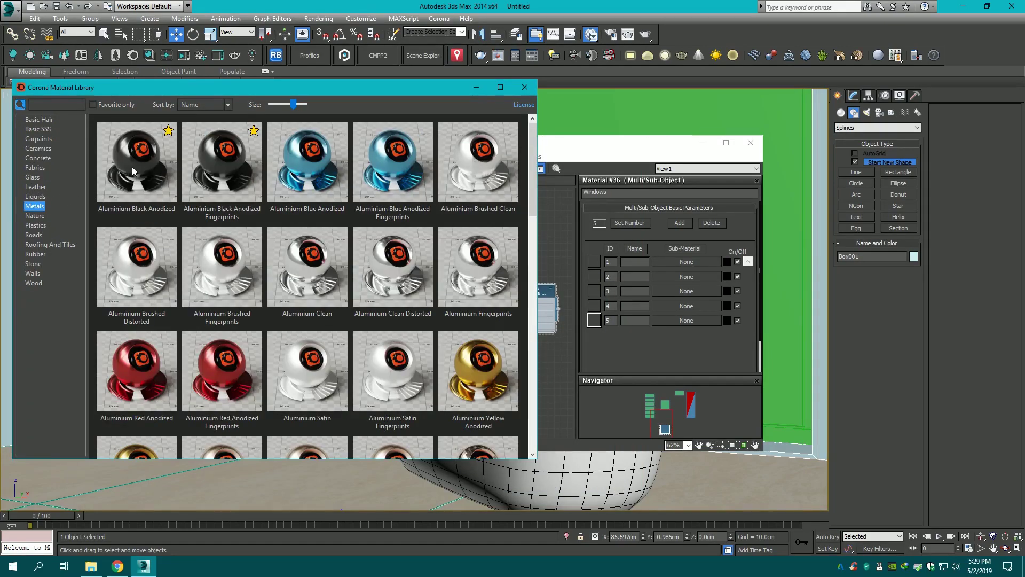
left_click_drag(133, 167, 688, 262)
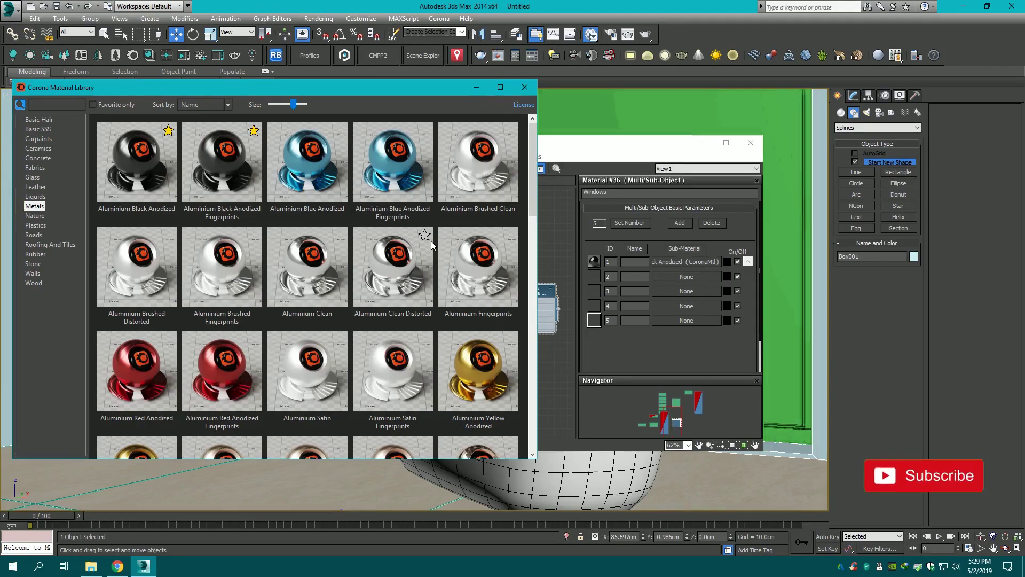
left_click_drag(143, 158, 687, 276)
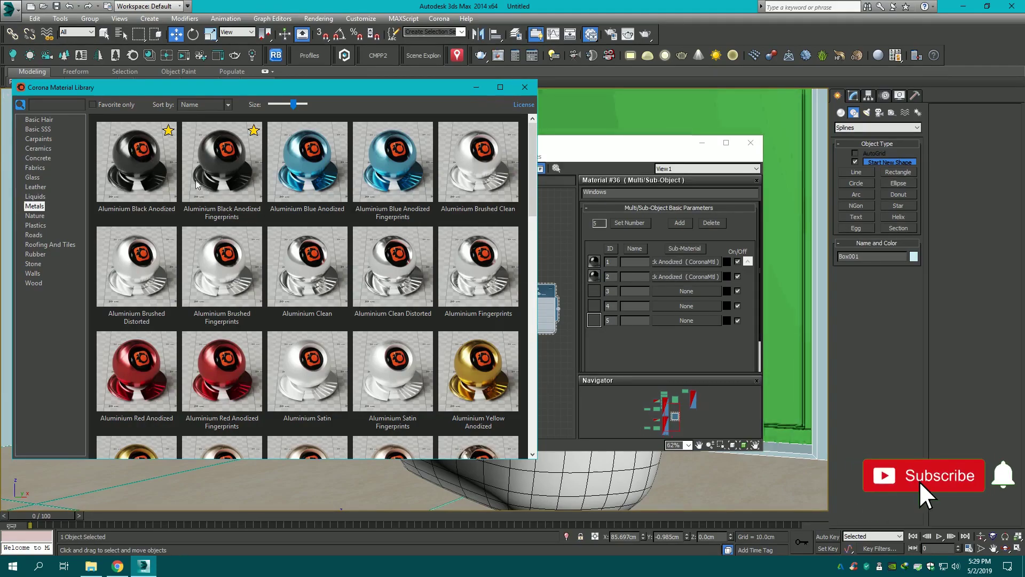
left_click_drag(196, 184, 681, 307)
mouse_move(130, 166)
left_mouse_down()
mouse_move(608, 338)
mouse_move(687, 322)
left_mouse_up()
- Put Glass Clear into slot 3 and close the Corona material library
left_click(32, 177)
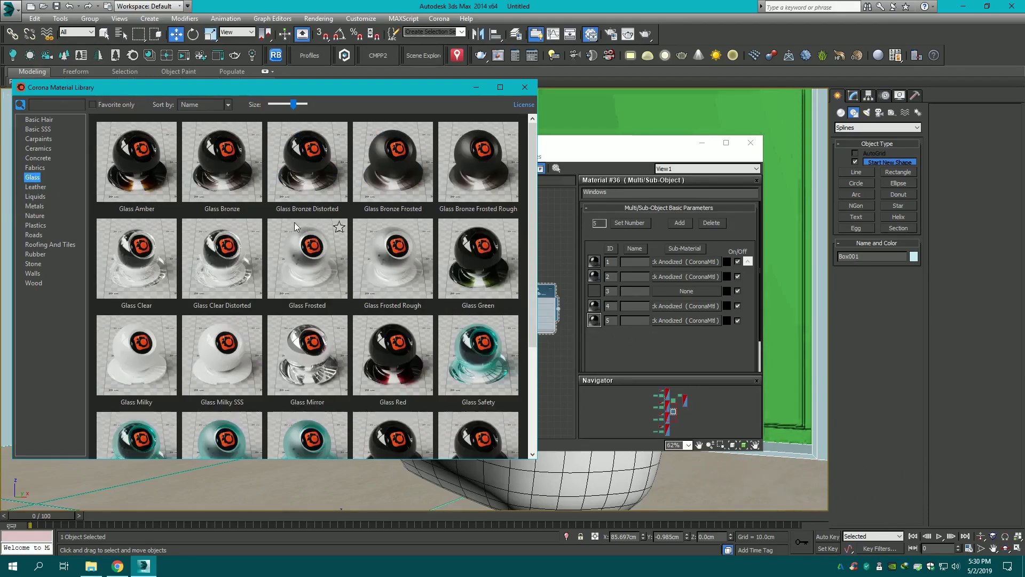
left_click_drag(137, 256, 688, 293)
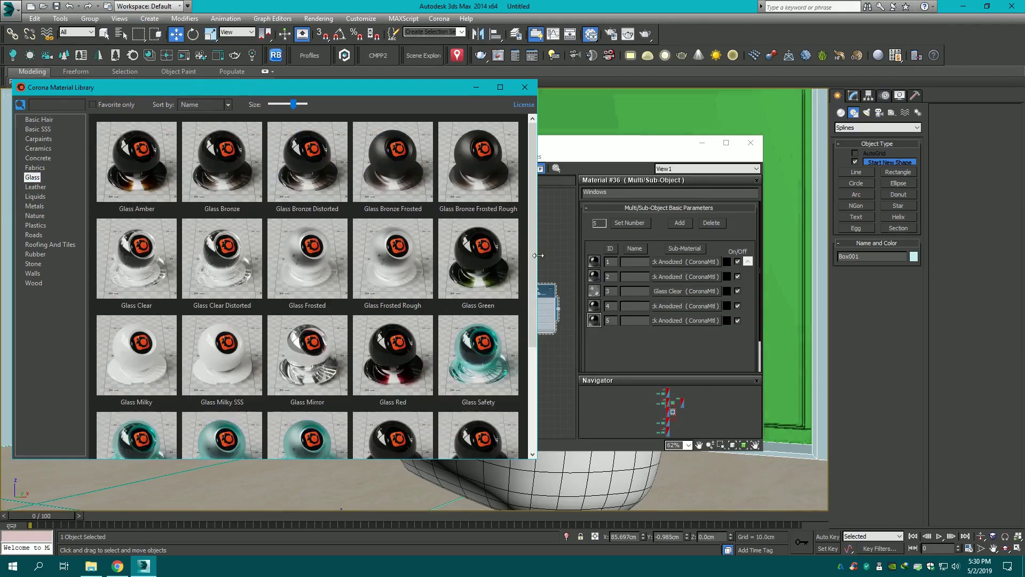
left_click(525, 87)
scroll(530, 316, "down", 4)
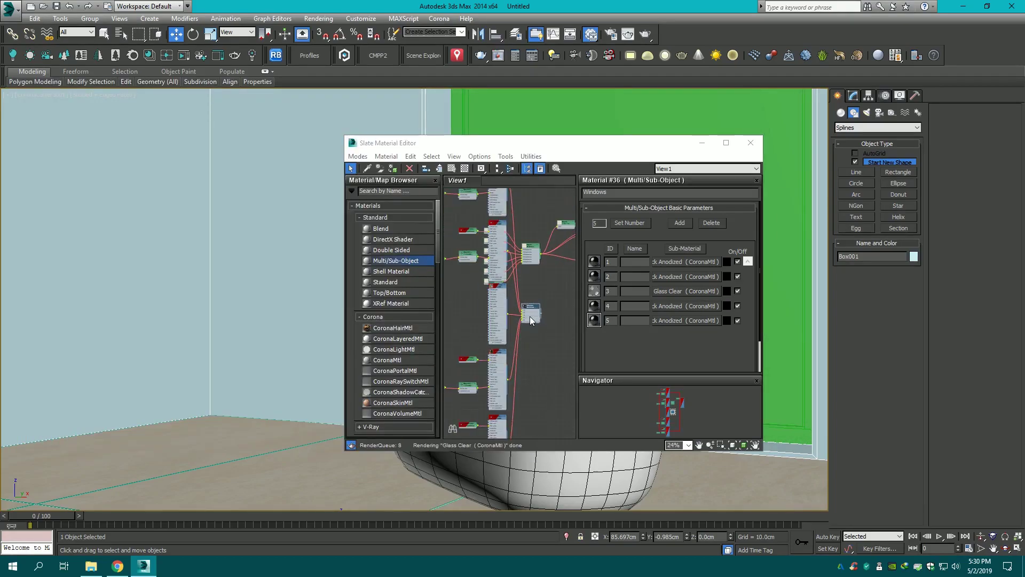
- Orbit to the back wall and select the three window blinds
scroll(530, 291, "down", 1)
mouse_move(530, 291)
middle_mouse_down()
mouse_move(470, 318)
mouse_move(465, 345)
middle_mouse_up()
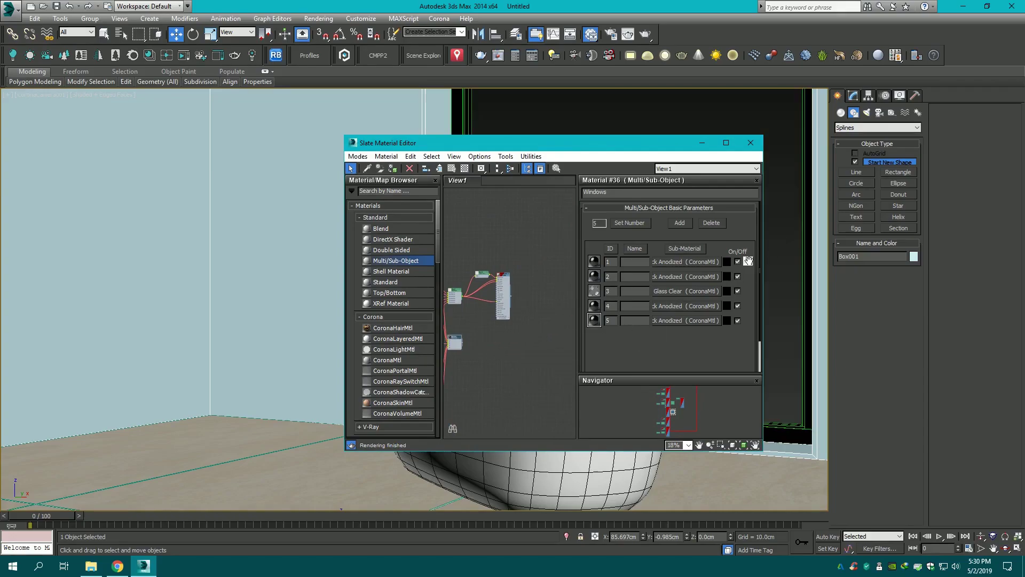
left_click(702, 143)
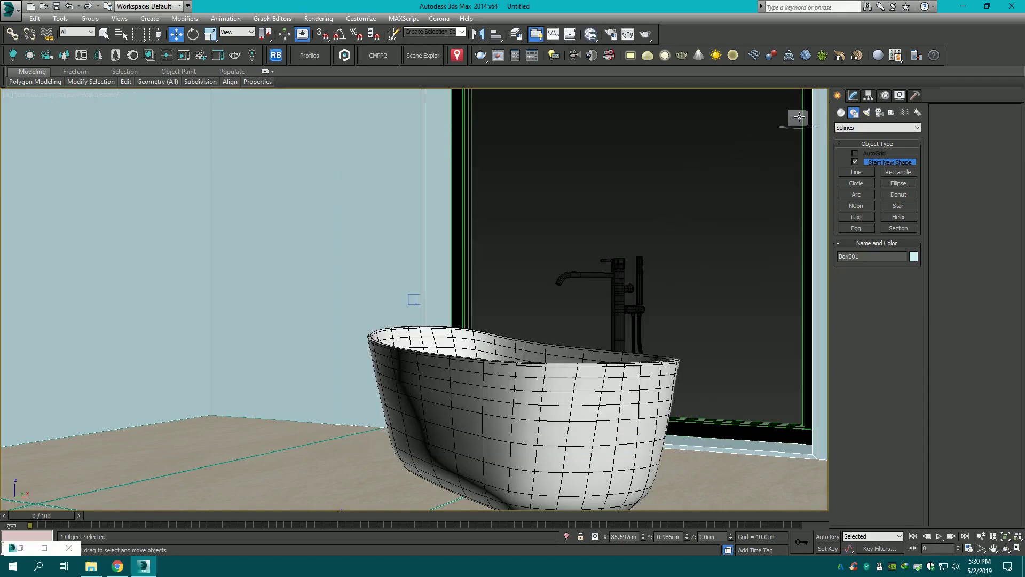
scroll(664, 224, "up", 1)
mouse_move(398, 288)
middle_mouse_down("alt")
mouse_move(480, 267)
mouse_move(579, 262)
mouse_move(421, 176)
middle_mouse_up("alt")
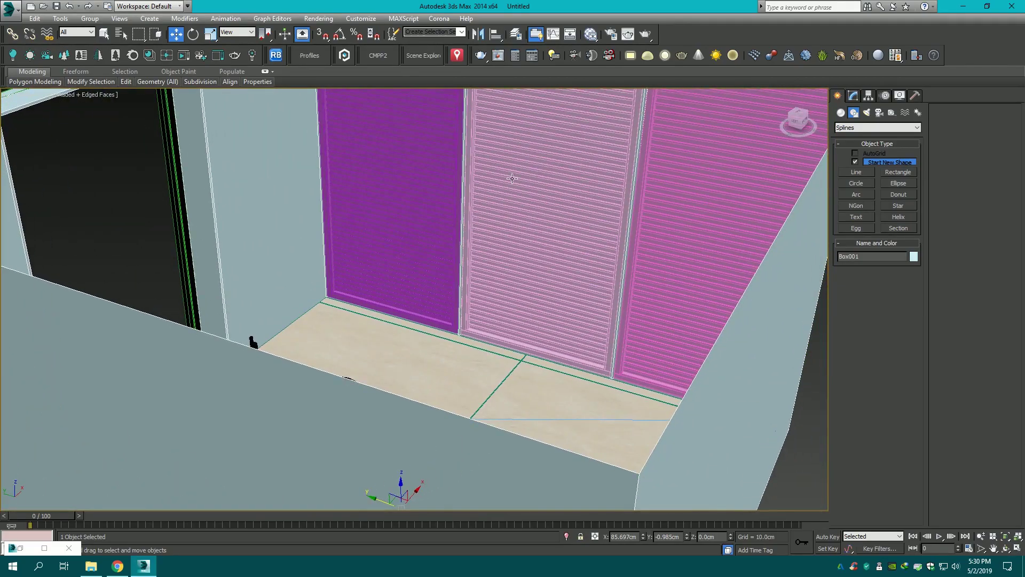
left_click(421, 175)
left_click(721, 225, "ctrl")
middle_click_drag(721, 224, 499, 179, "alt")
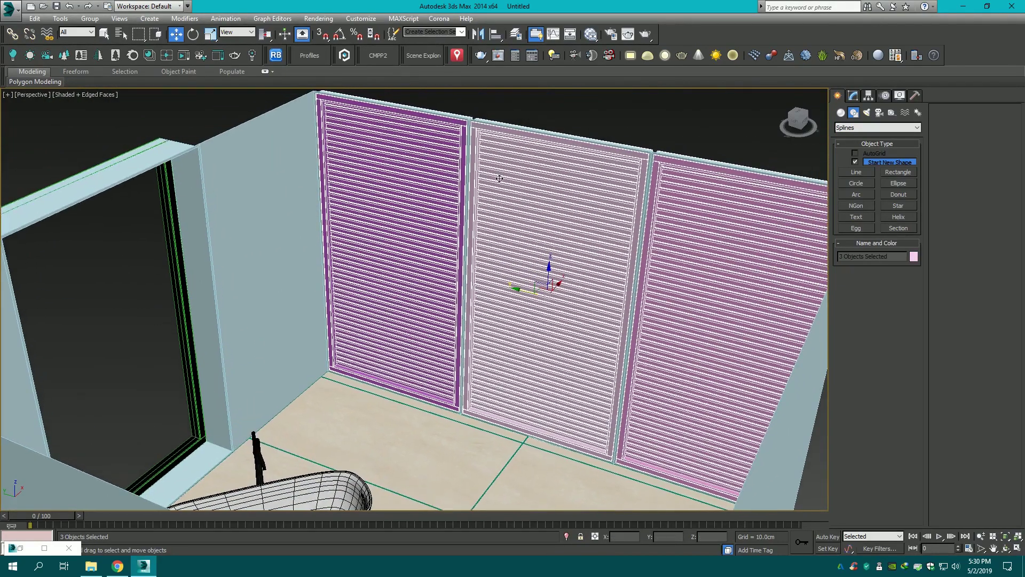
- Assign the Windows material to the selected blinds and return to the camera view
left_click(591, 34)
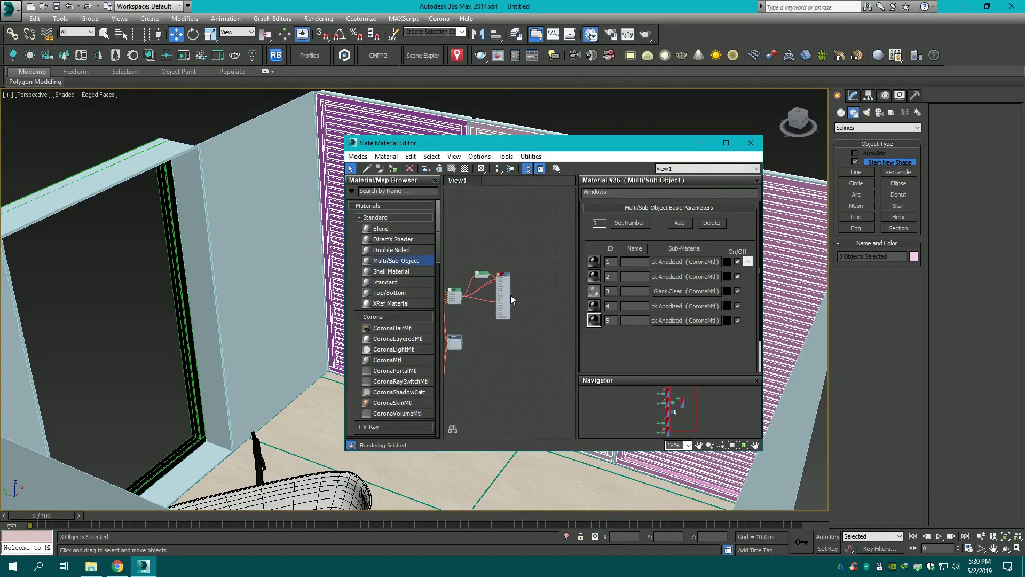
left_click_drag(511, 294, 337, 139)
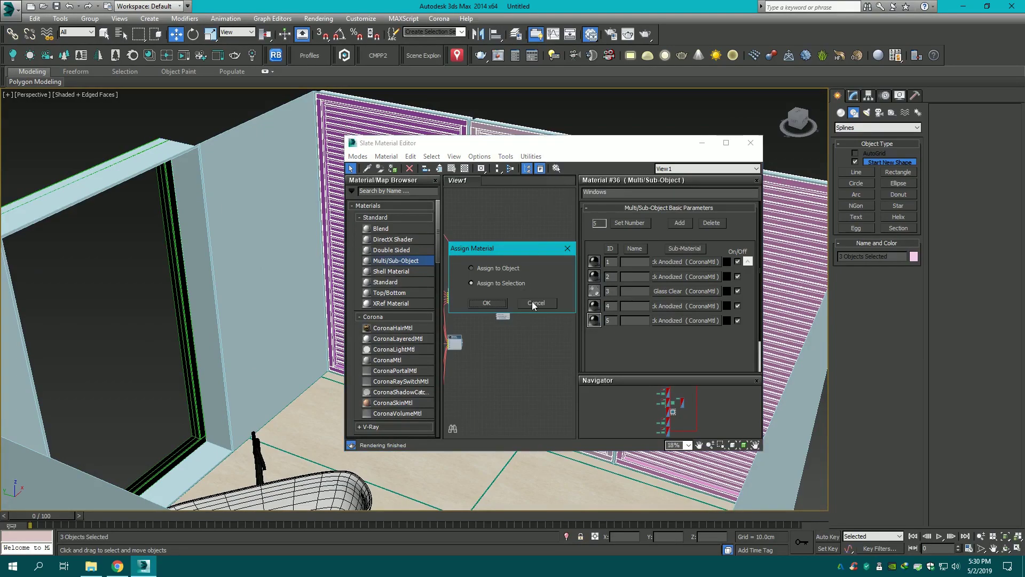
left_click(533, 304)
left_click(390, 170)
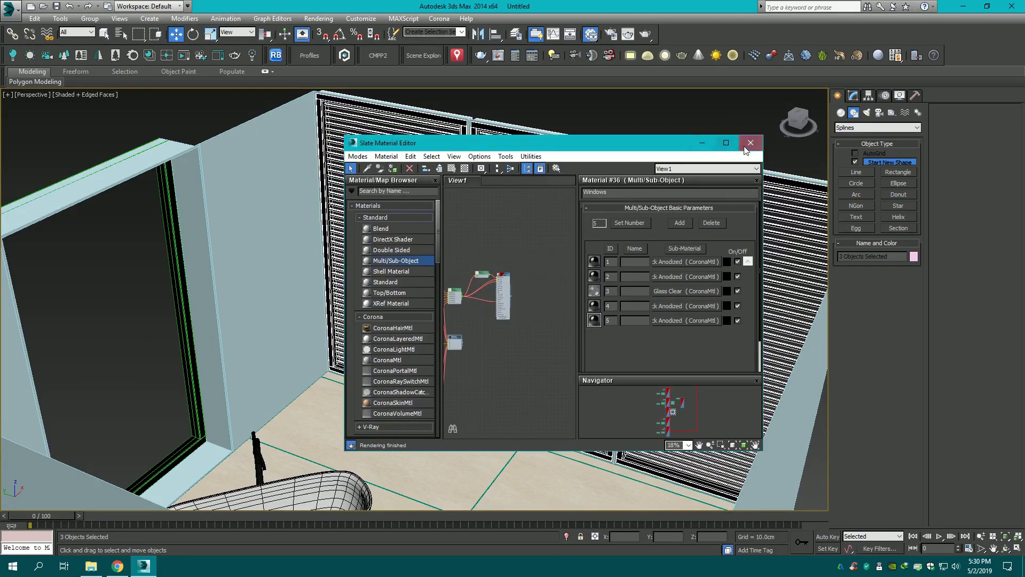
left_click(750, 143)
left_click(732, 128)
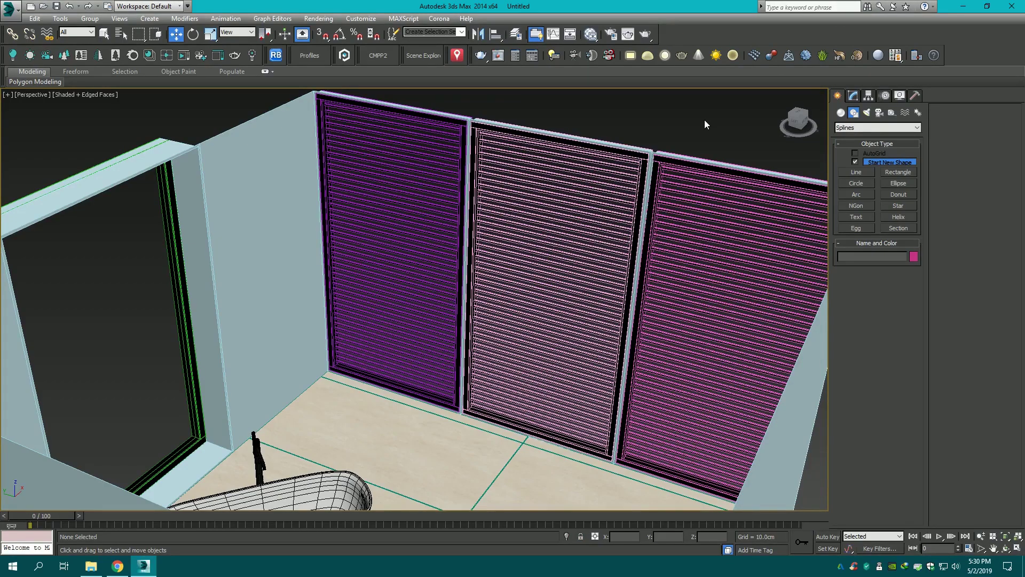
key("c")
middle_click_drag(704, 119, 664, 148)
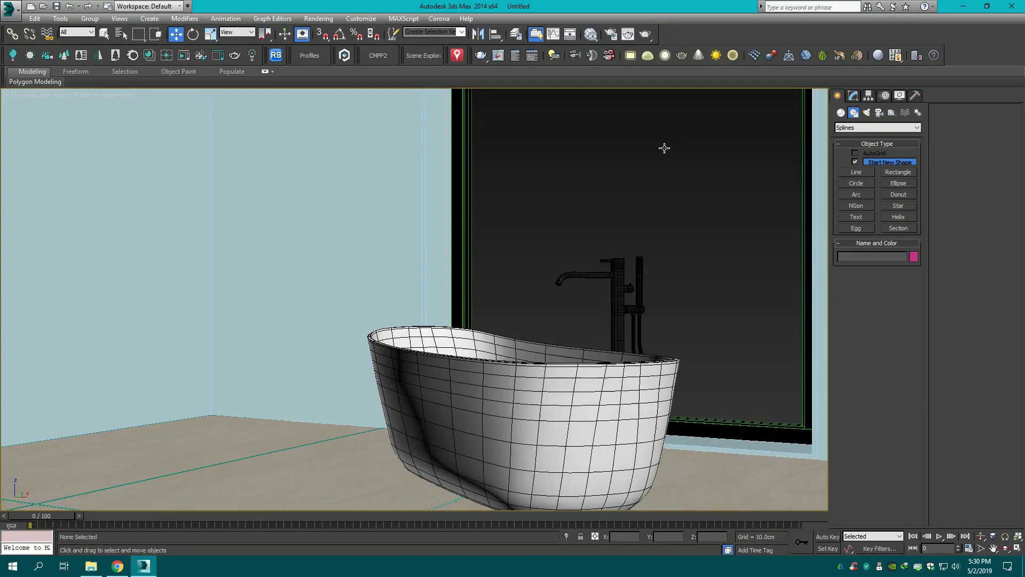
- Open the Corona frame buffer and render the bathtub camera view
left_click(217, 56)
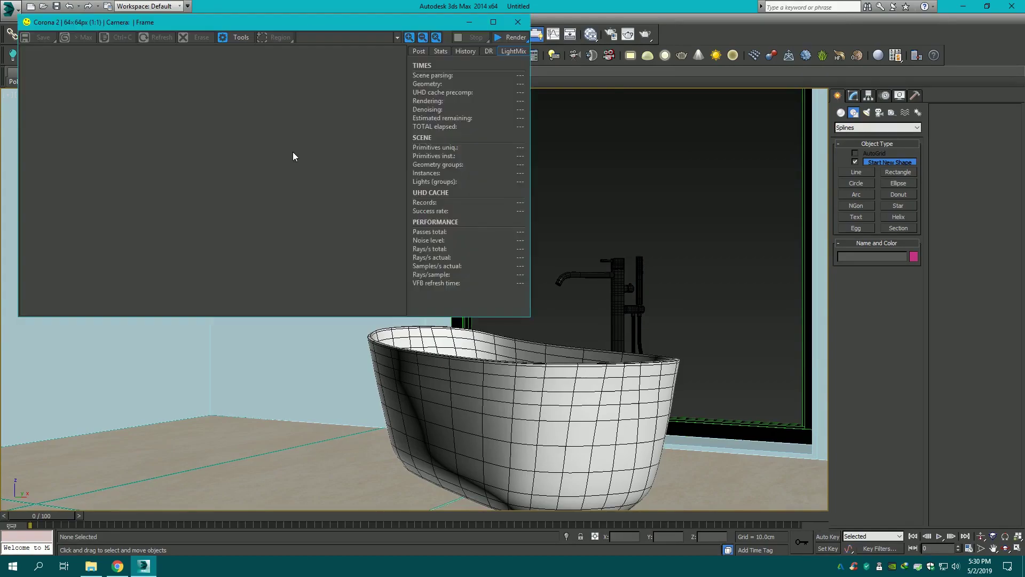
left_click(521, 35)
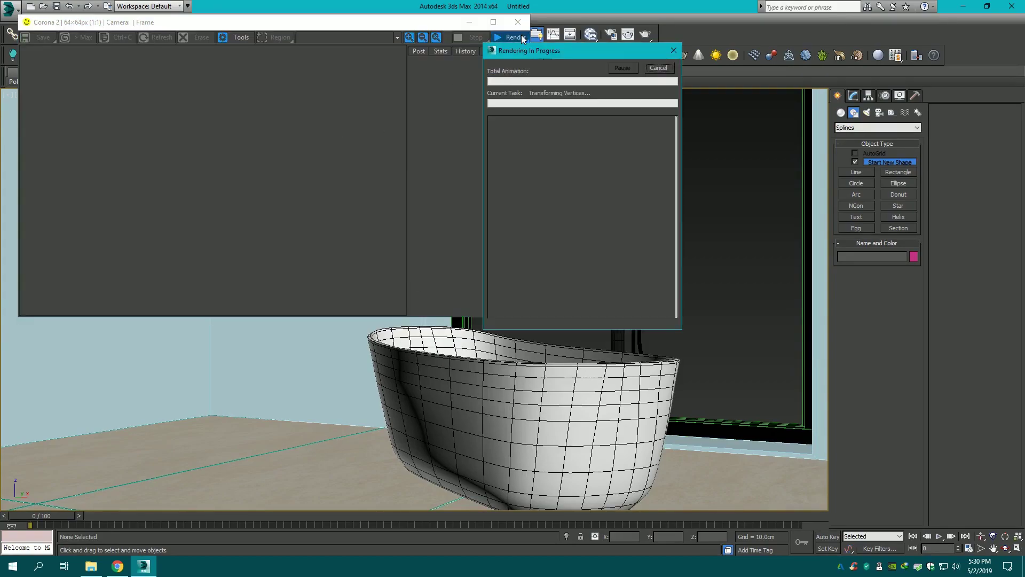
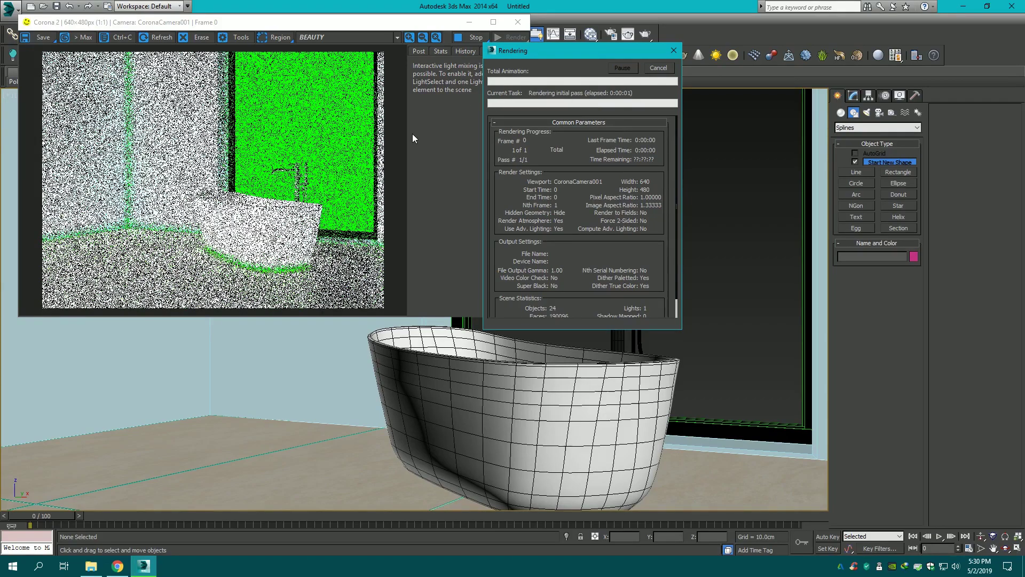
- In the Corona frame buffer, set Exposure (EV) to -4.0 and Highlight compress to 3.0
left_click(418, 51)
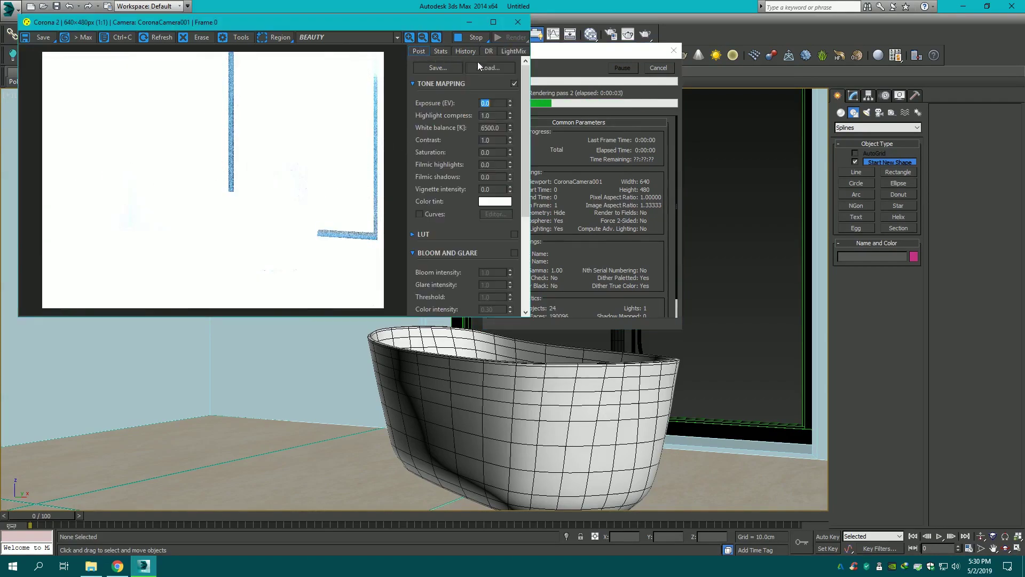
type("-4")
key("Return")
double_click(495, 115)
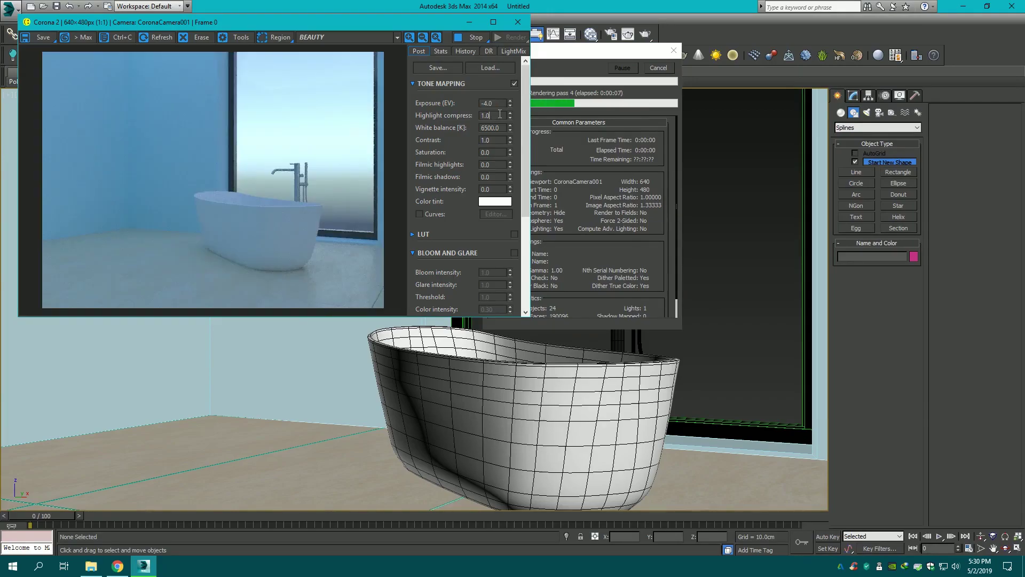
type("5")
key("Return")
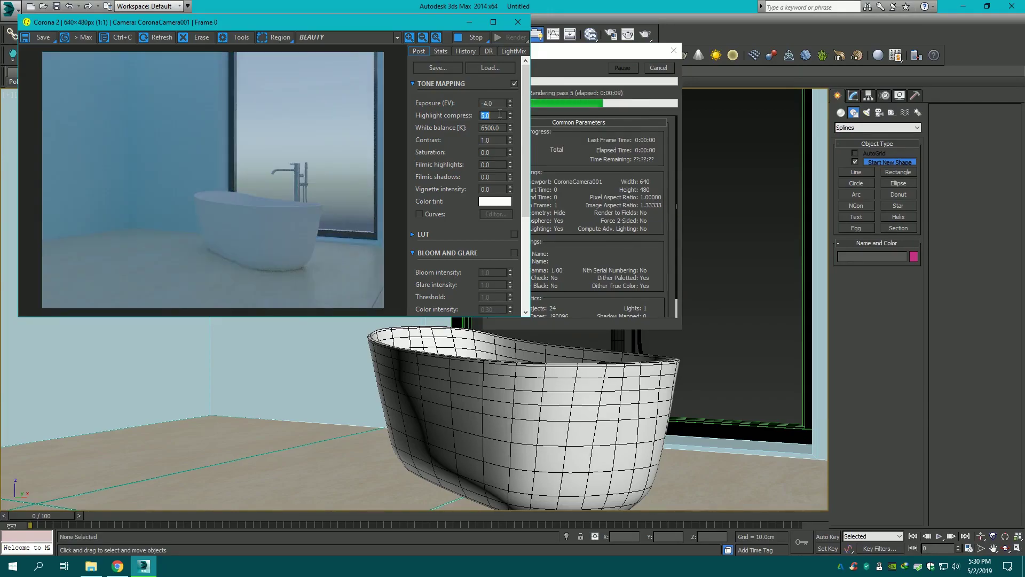
type("3")
key("Return")
type("3")
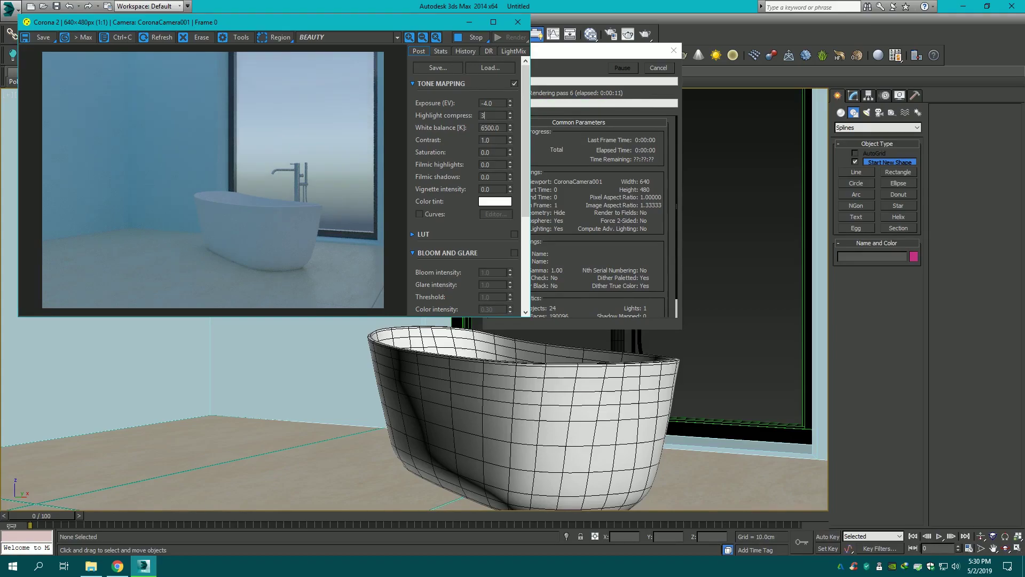
scroll(254, 243, "up", 1)
scroll(254, 244, "down", 2)
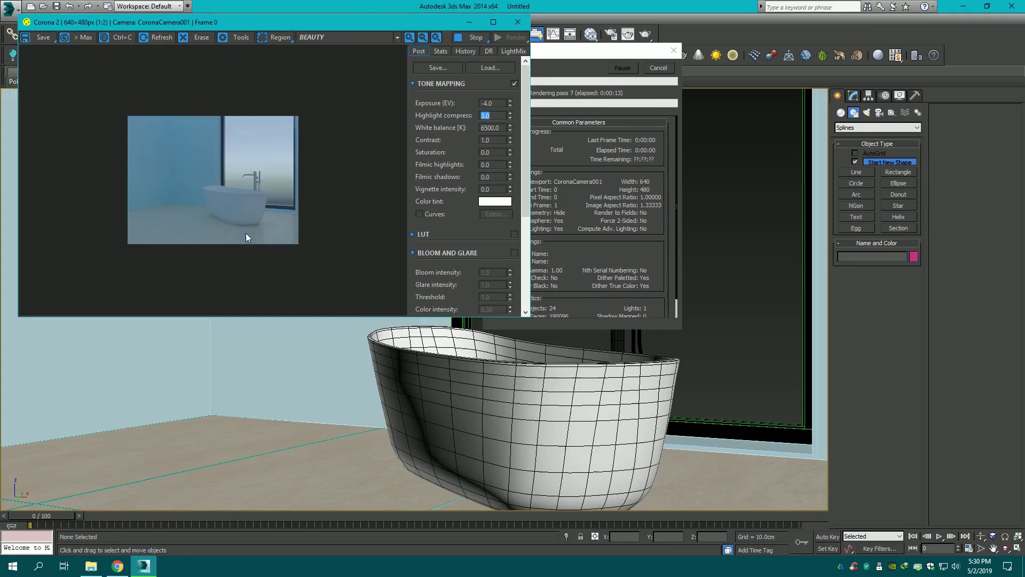
scroll(245, 233, "up", 1)
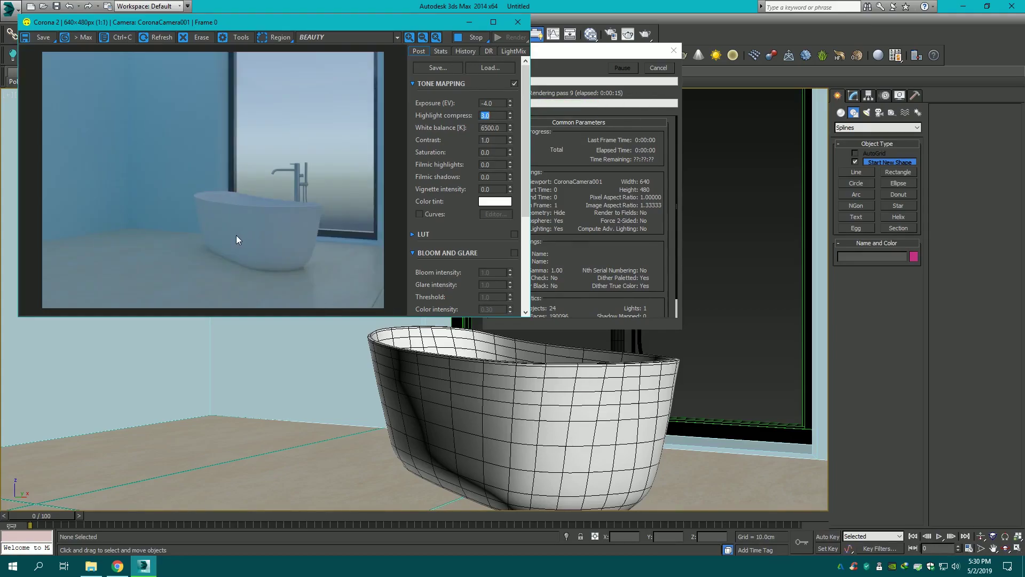
- Close the render windows and inspect the bathtub group in a framed Front wireframe view
left_click(518, 22)
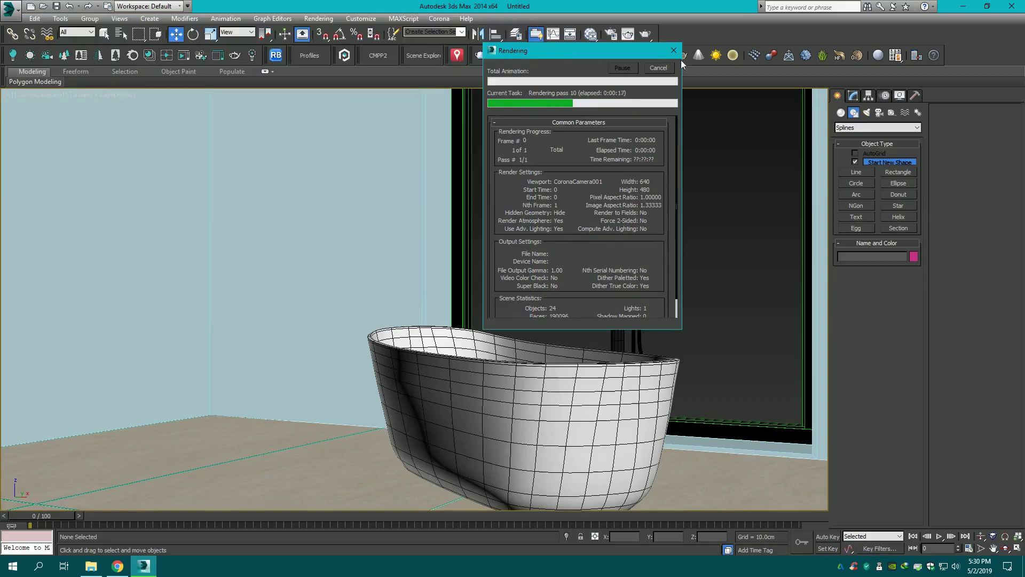
left_click(673, 50)
left_click(525, 342)
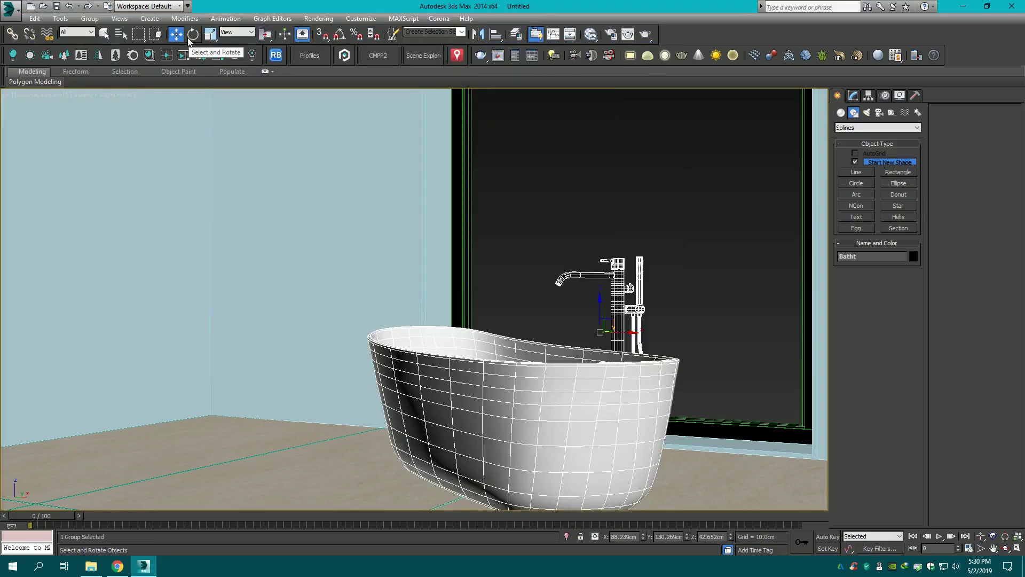
key("r")
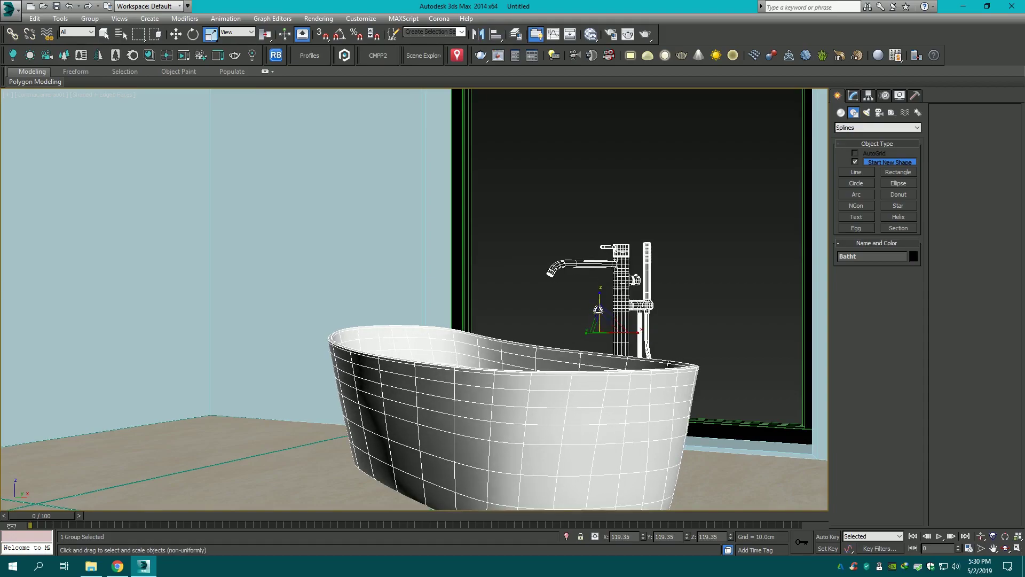
key("w")
key("f")
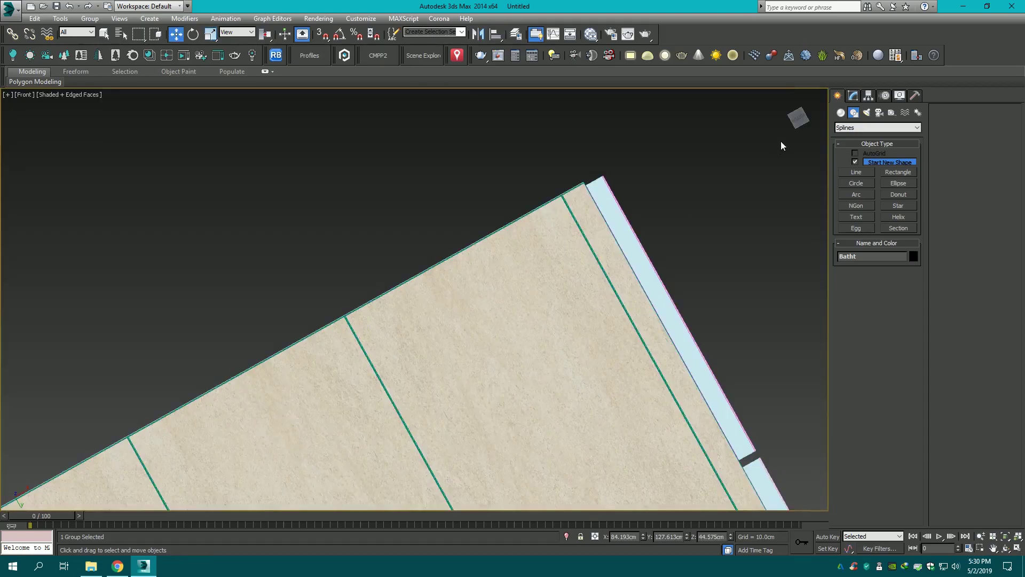
key("z")
key("F3")
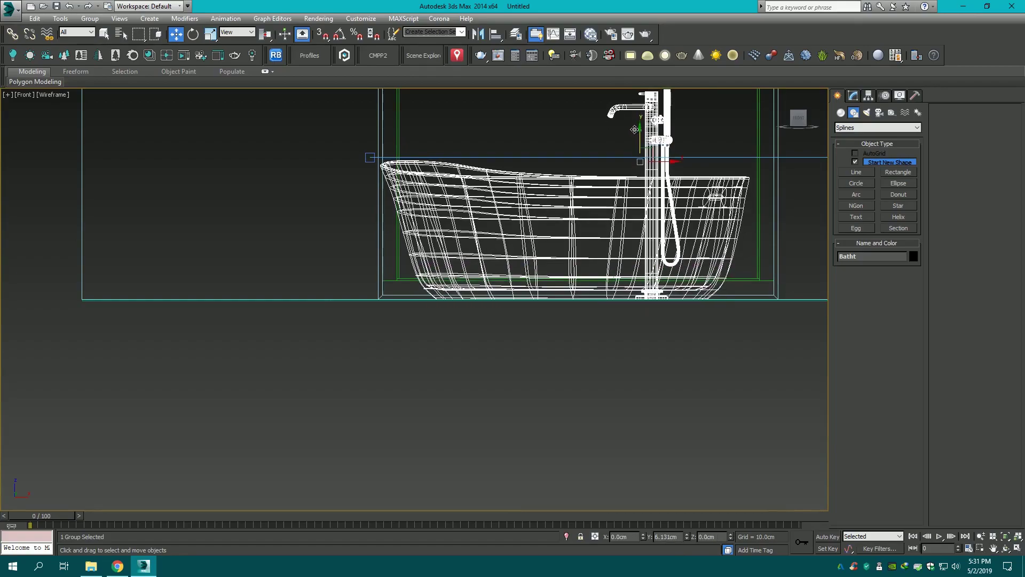
scroll(590, 258, "up", 4)
scroll(620, 219, "down", 2)
scroll(678, 139, "down", 3)
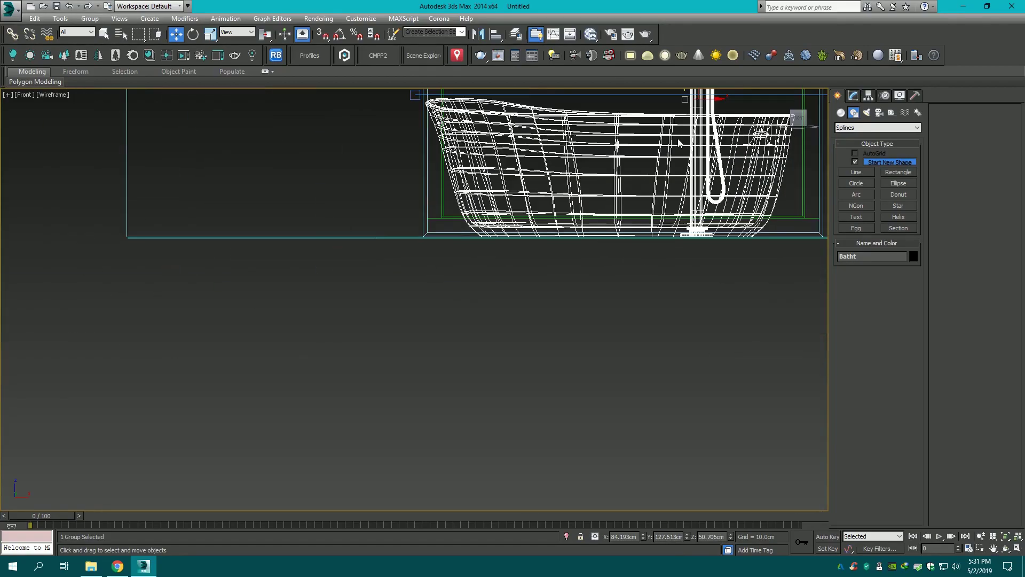
- Return to the shaded camera view, then swing a perspective view to a room overview
key("c")
key("F3")
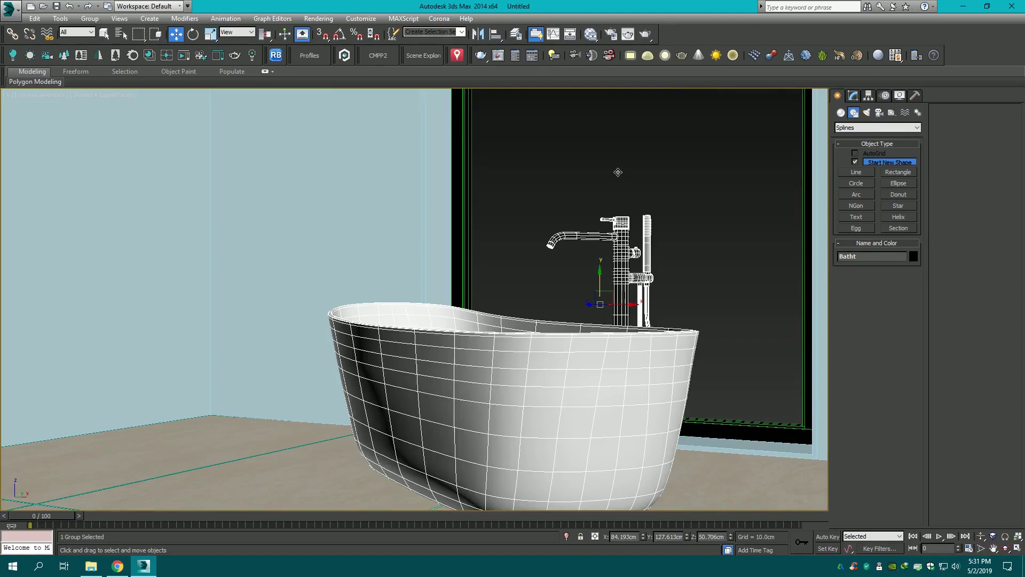
left_click(619, 168)
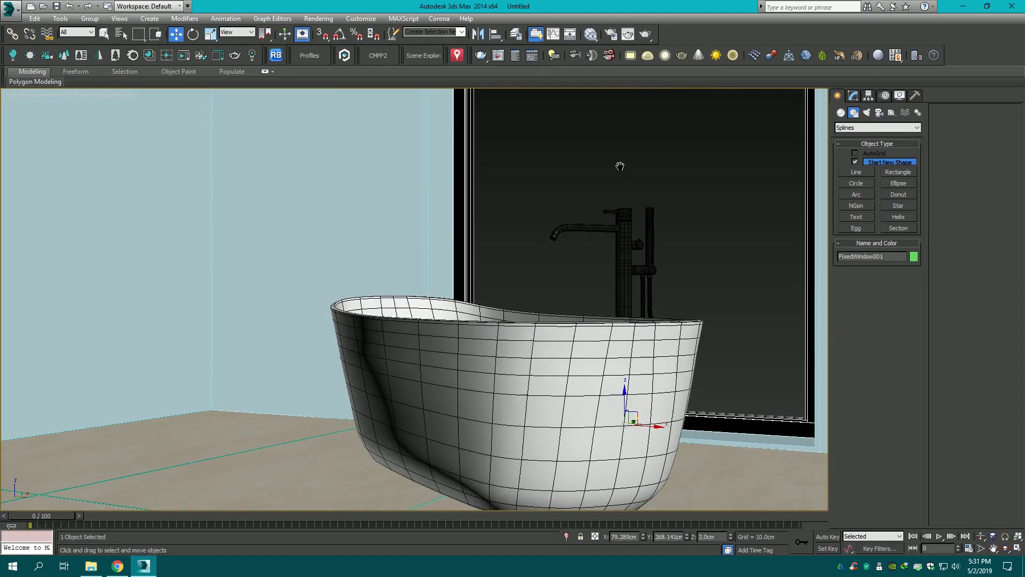
middle_click_drag(620, 166, 622, 166)
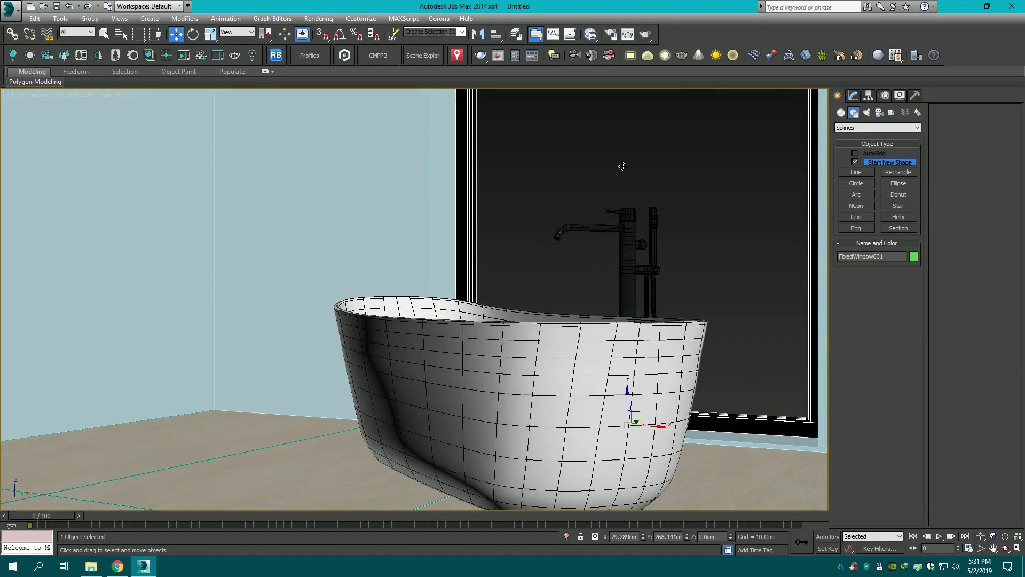
key("p")
left_click(779, 128)
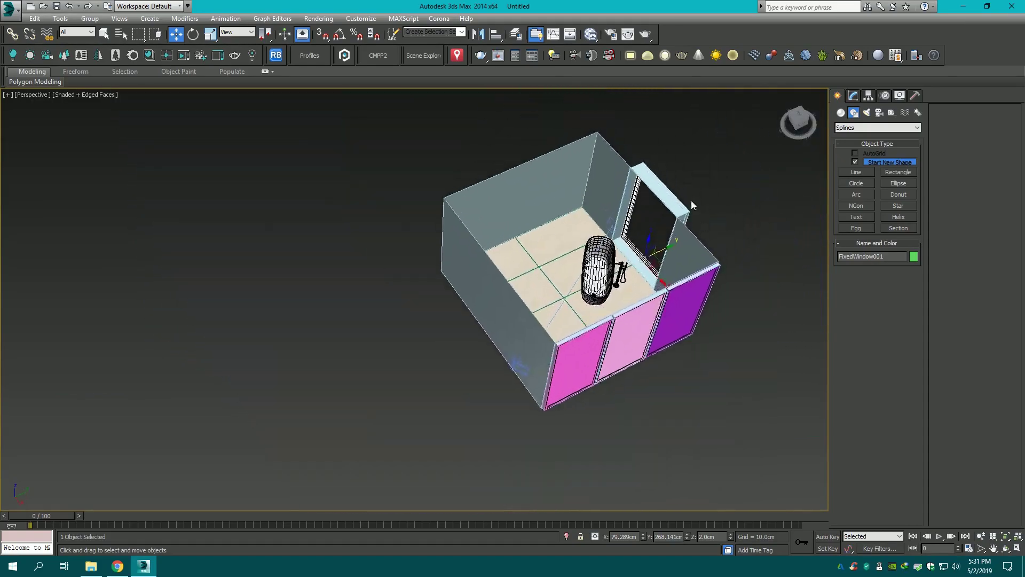
- Detach the first wall polygon of the room box into its own object
left_click(663, 164)
scroll(663, 167, "up", 2)
scroll(663, 168, "up", 2)
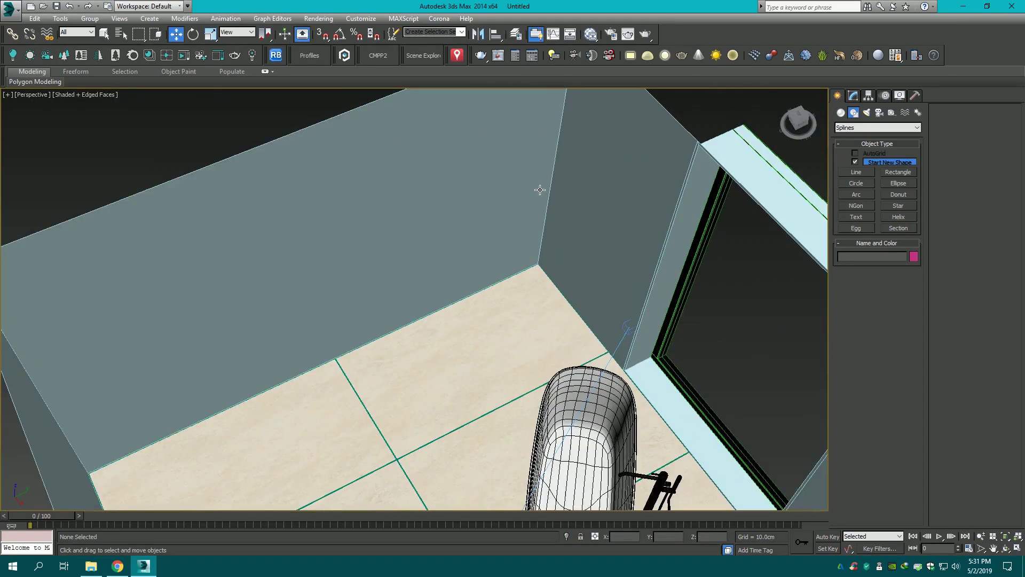
scroll(626, 133, "down", 4)
middle_click_drag(623, 133, 529, 171)
left_click(529, 171)
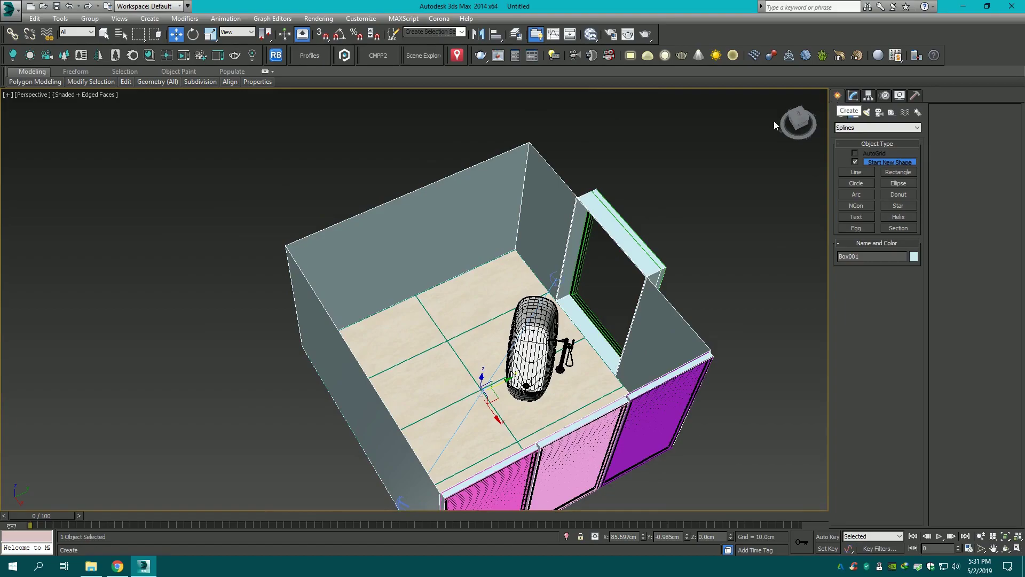
scroll(559, 173, "up", 2)
left_click(853, 95)
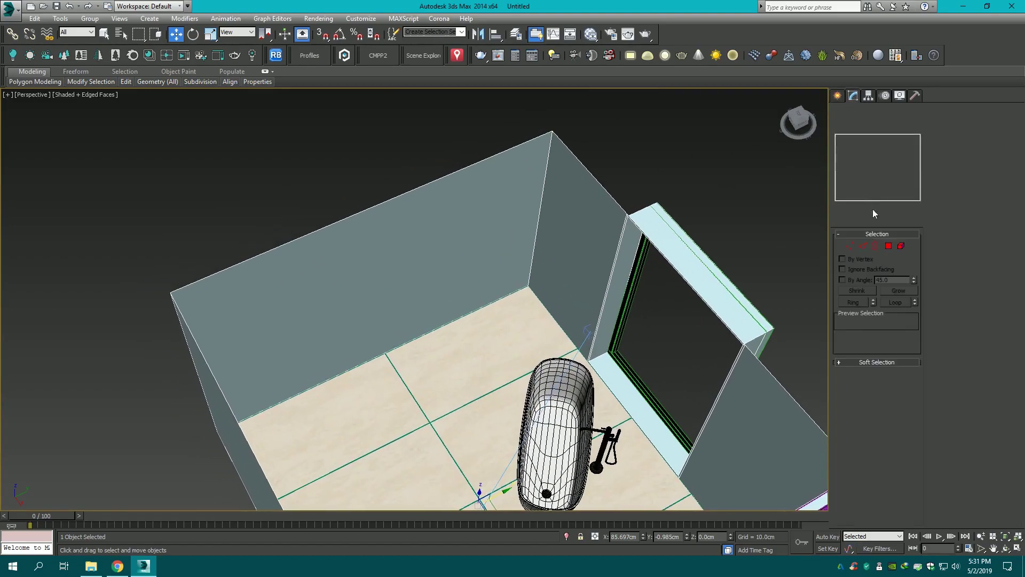
left_click(889, 245)
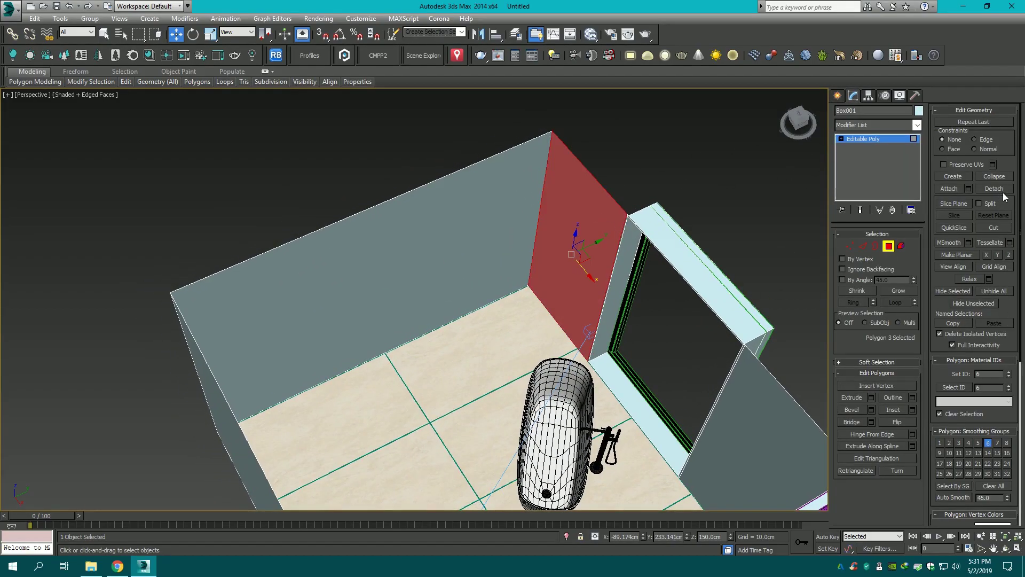
left_click(995, 189)
left_click(567, 287)
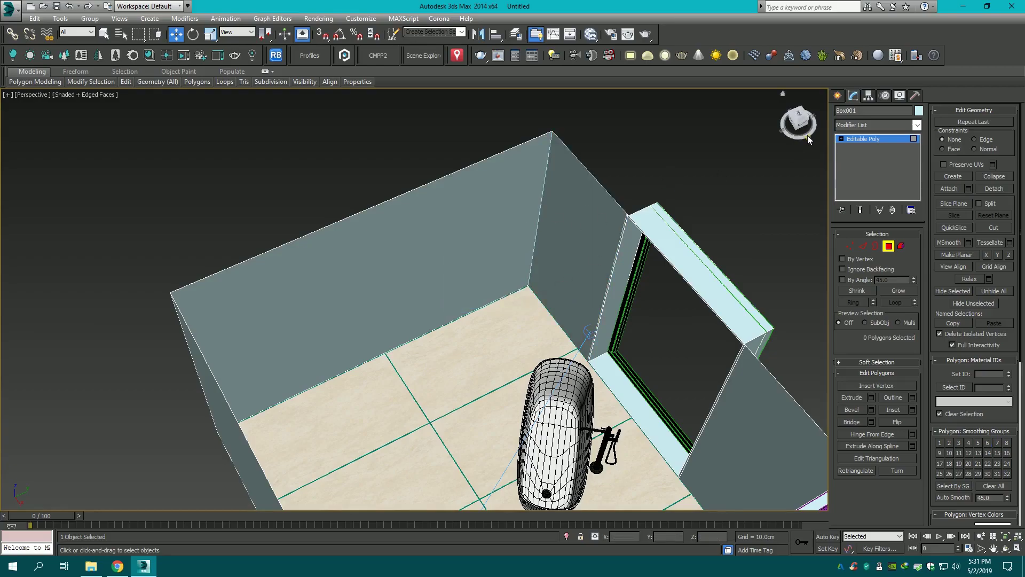
- Detach the long back wall as a second object, then open the CMPP2 presets library
left_click(488, 208)
middle_click_drag(631, 174, 676, 175)
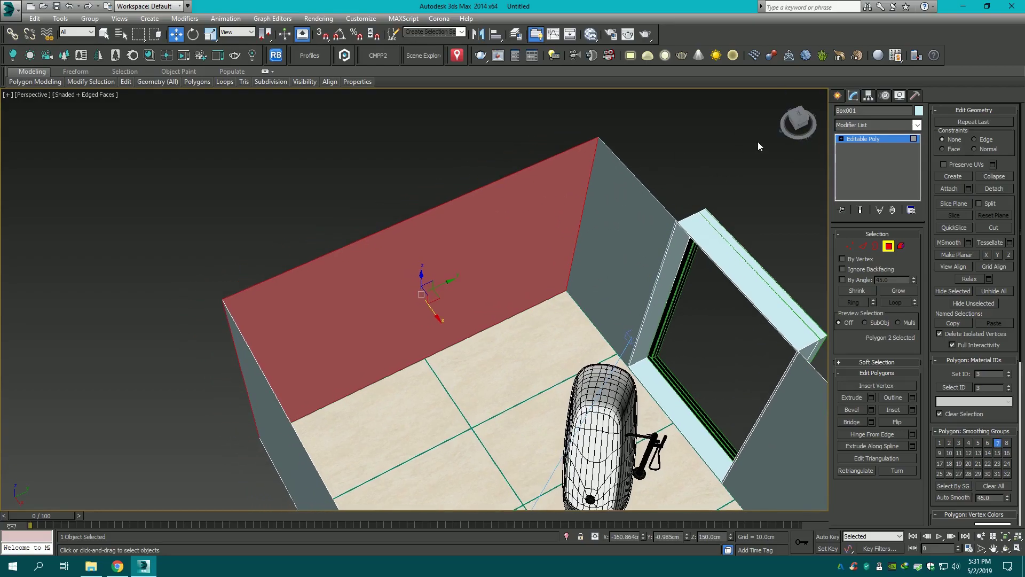
left_click(1009, 190)
left_click(588, 281)
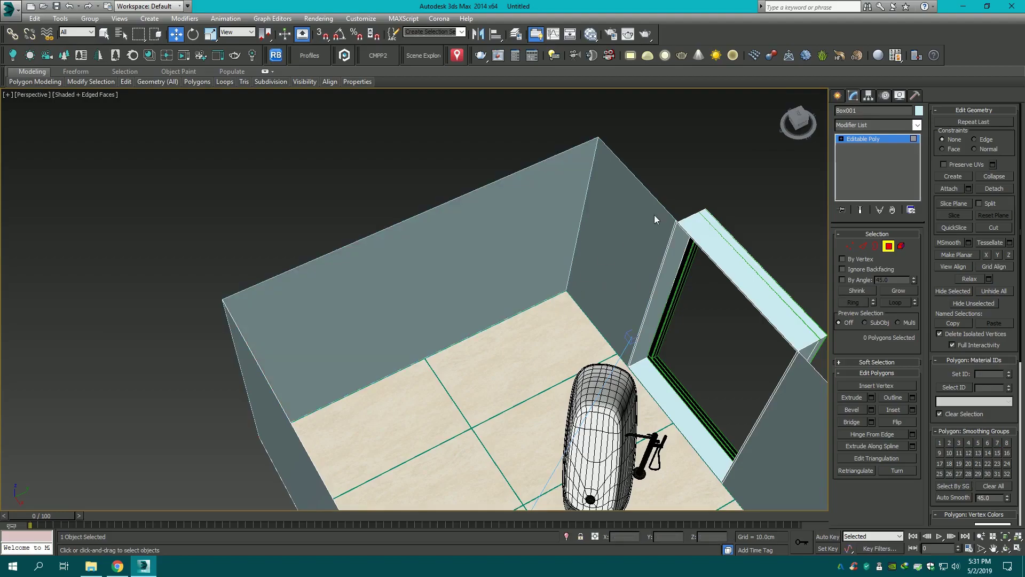
middle_click_drag(536, 220, 648, 215, "alt")
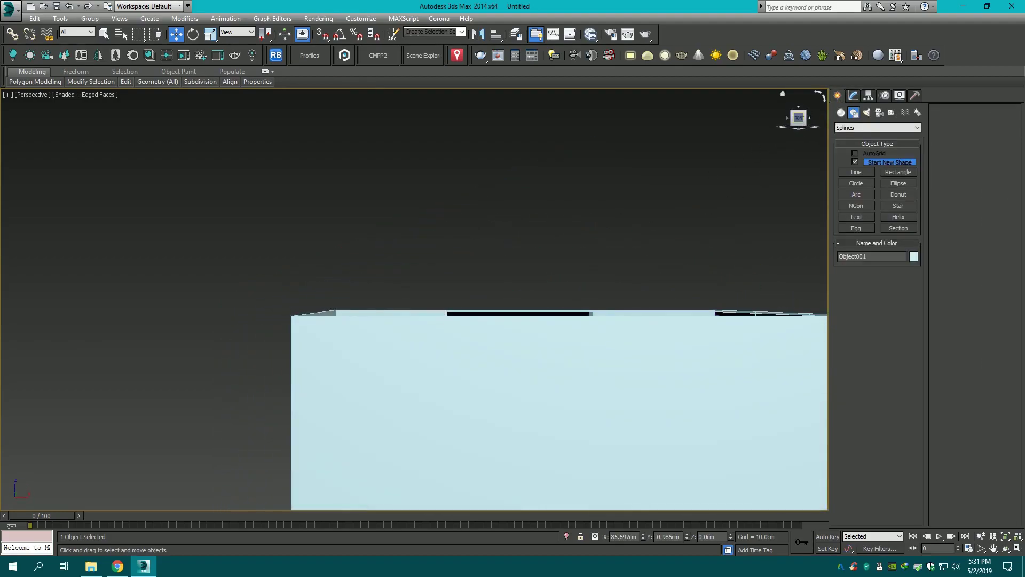
key("shift+z")
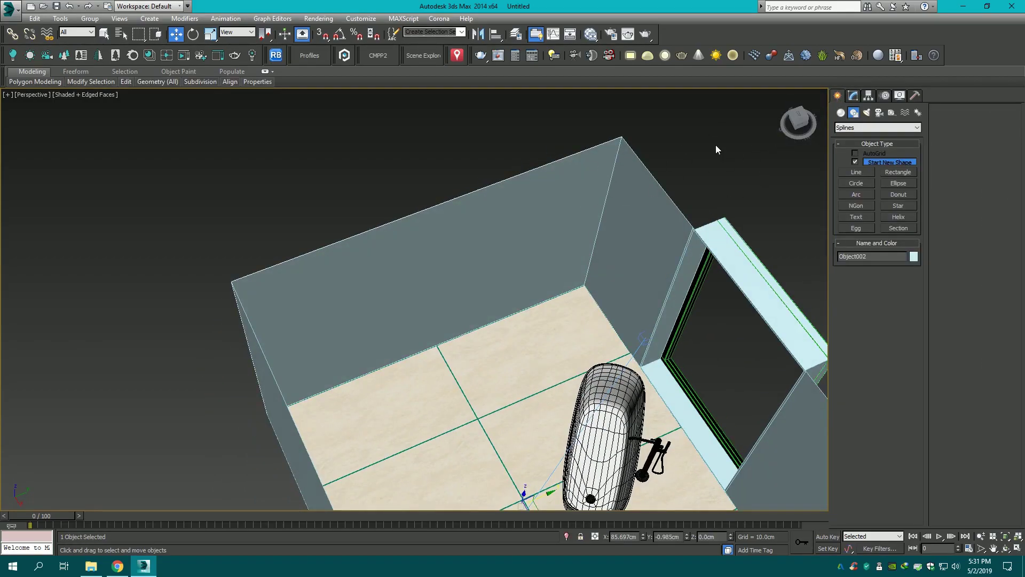
key("shift+z")
left_click(365, 58)
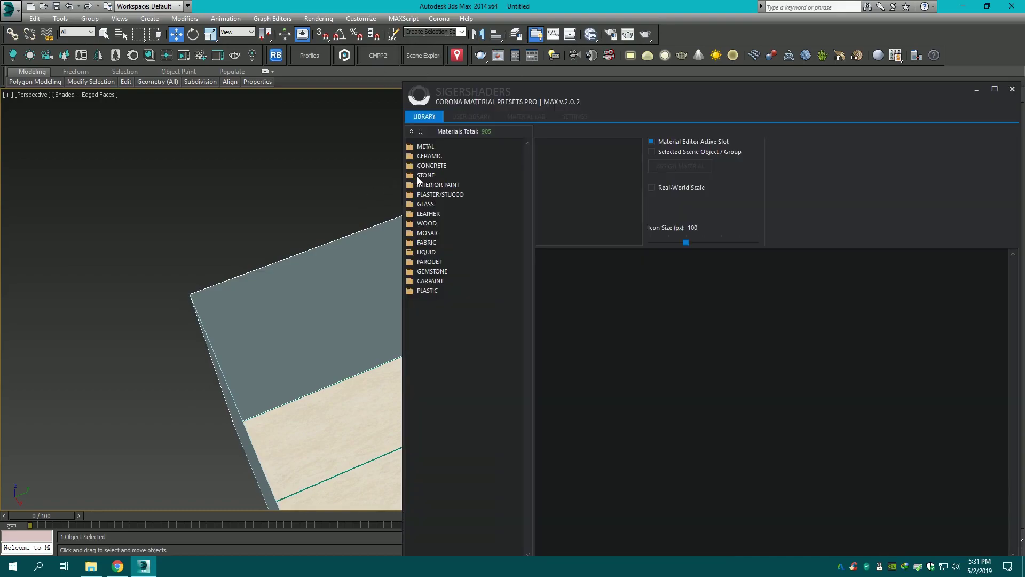
- Browse Wood > Oak Semi-Gloss presets, previewing Light, Natural 3 and Bright 2
left_click(410, 242)
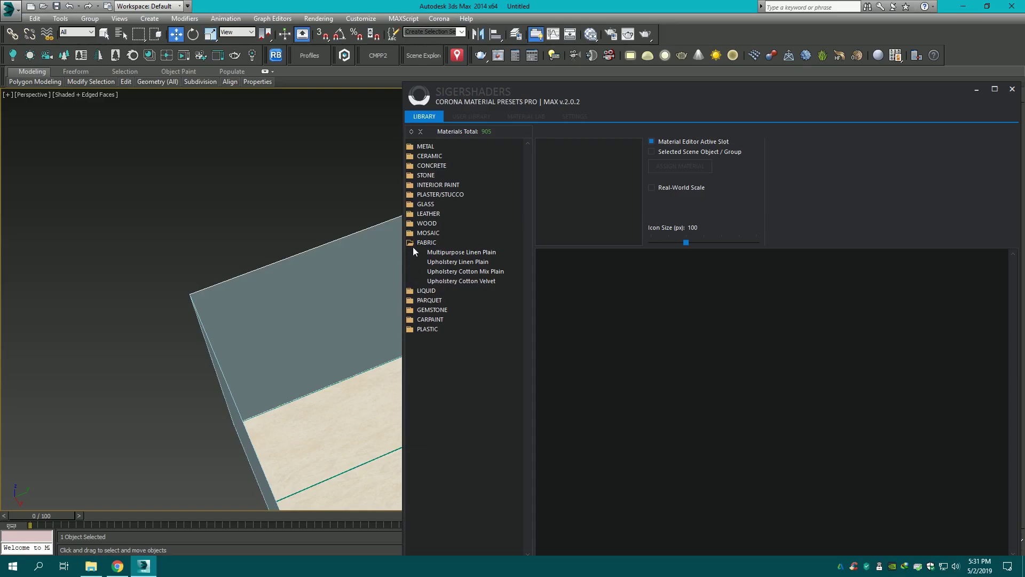
left_click(412, 224)
left_click(447, 234)
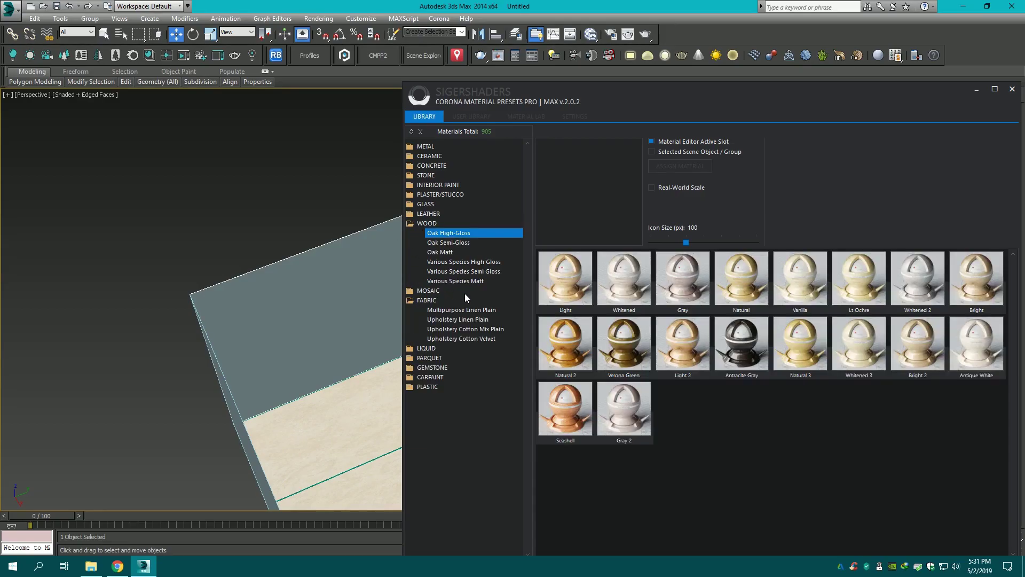
left_click(456, 242)
left_click(569, 291)
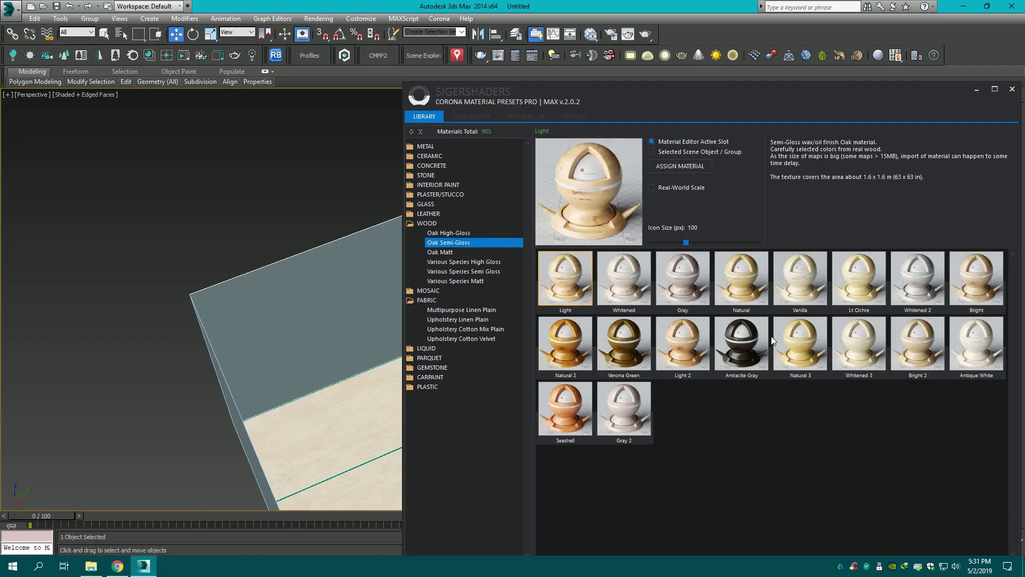
left_click(801, 343)
left_click(913, 332)
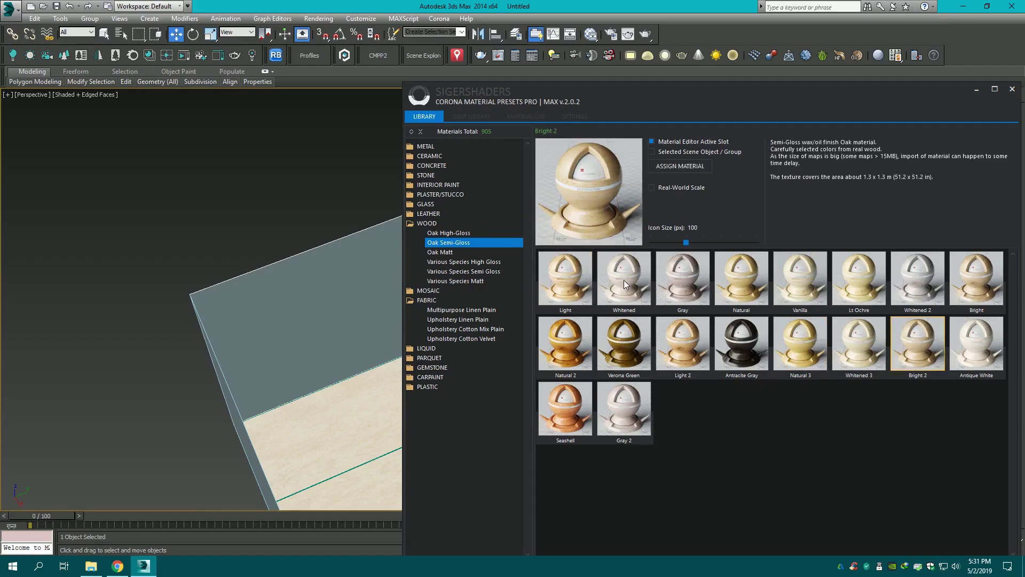
left_click(564, 288)
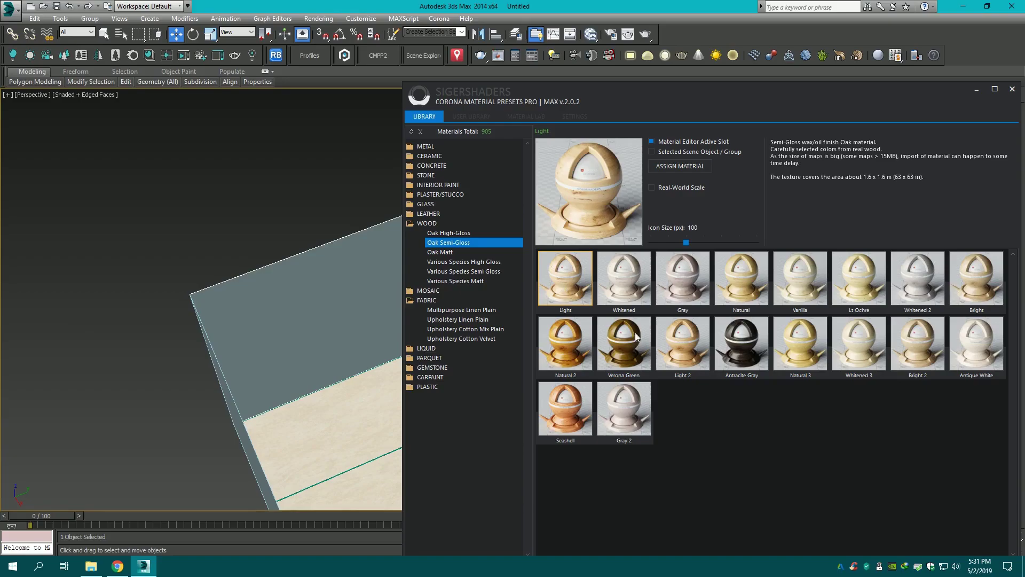
- Assign the Oak Semi-Gloss Light 2 preset to the selected wall and close the library
left_click(803, 341)
left_click(693, 336)
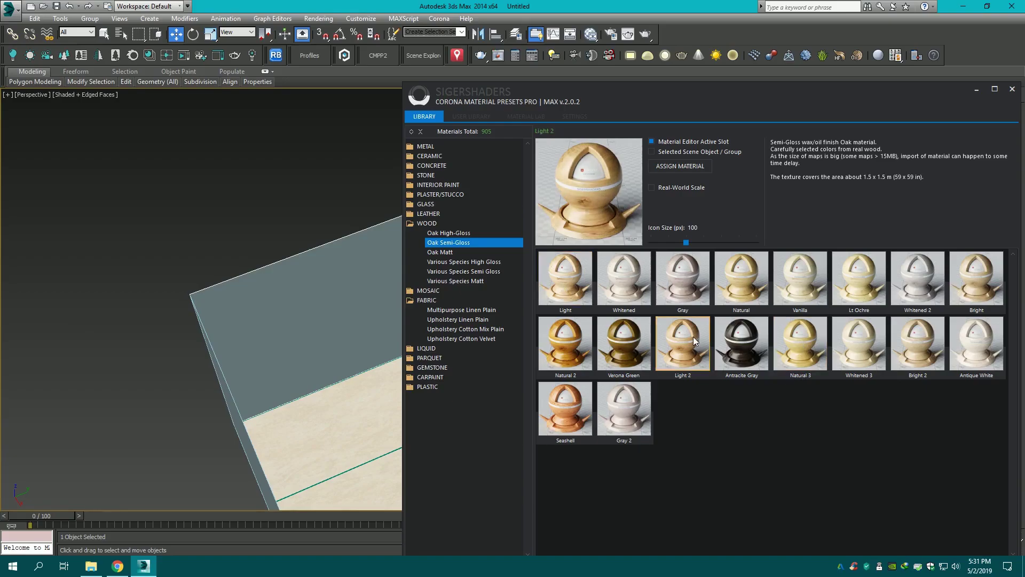
left_click(652, 153)
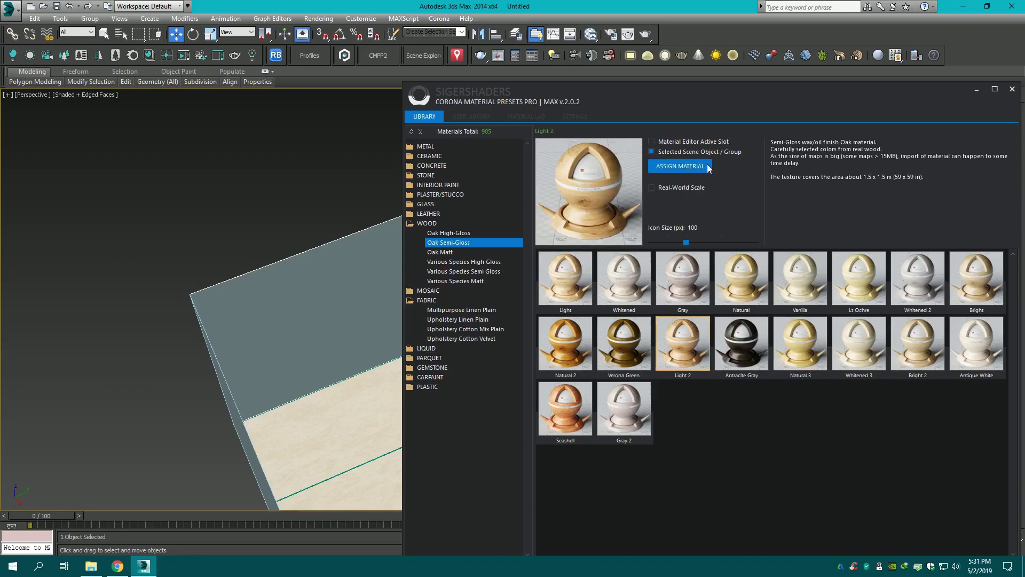
left_click(1012, 89)
scroll(603, 219, "up", 3)
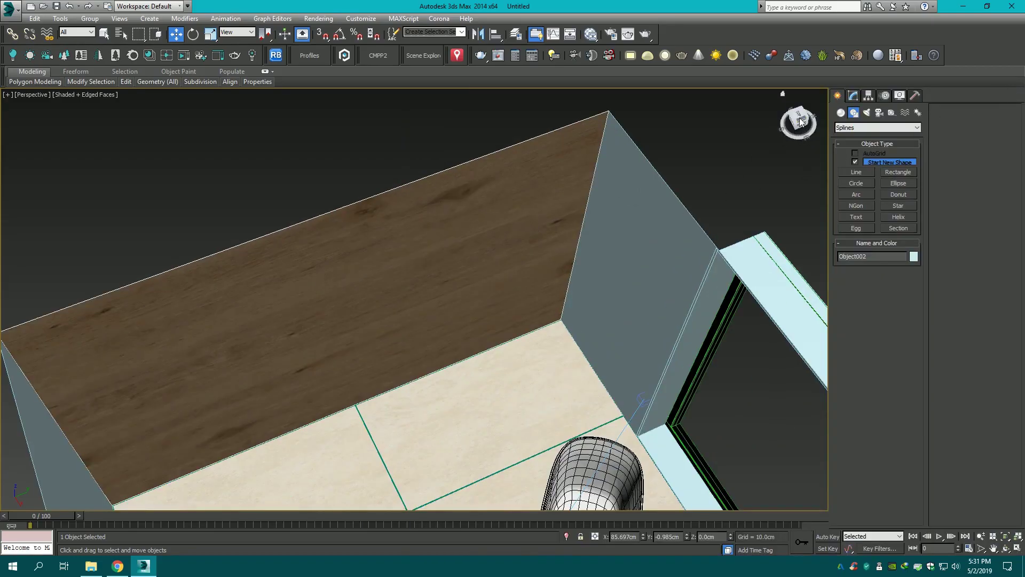
- Add a UVW Map modifier with Box mapping to the wood wall
middle_click_drag(632, 199, 607, 208, "alt")
left_click(854, 100)
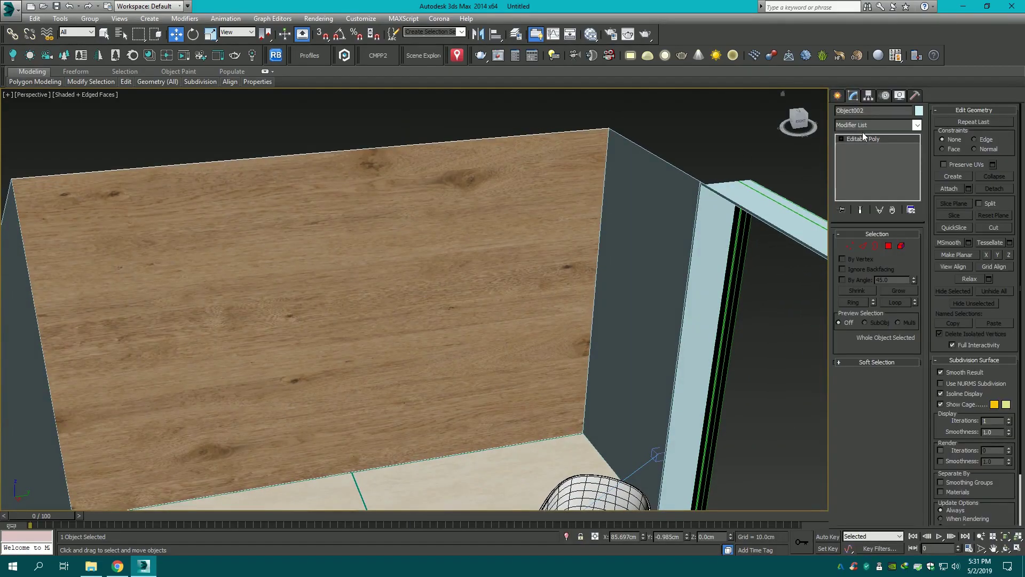
left_click(863, 125)
key("u")
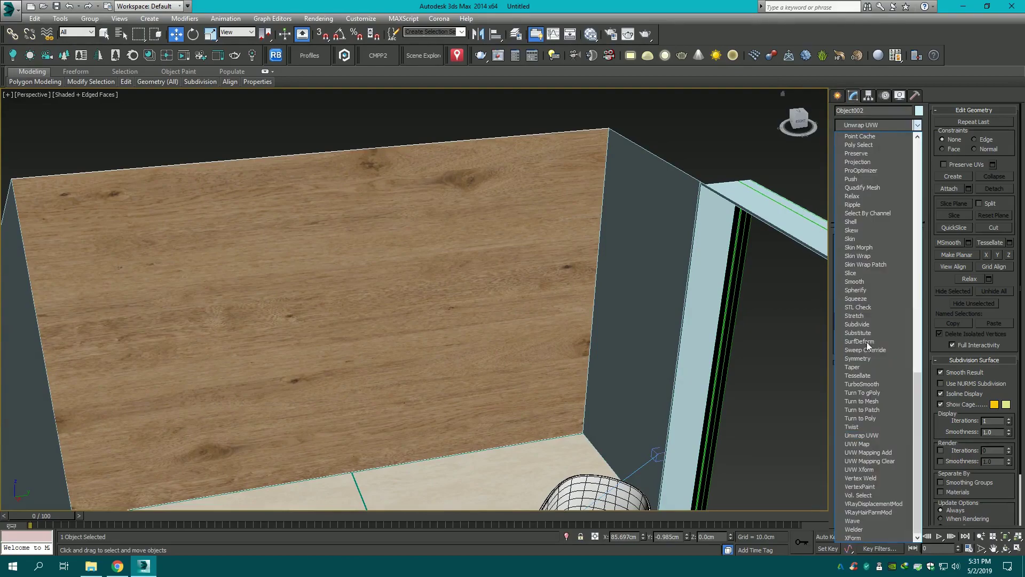
left_click(871, 444)
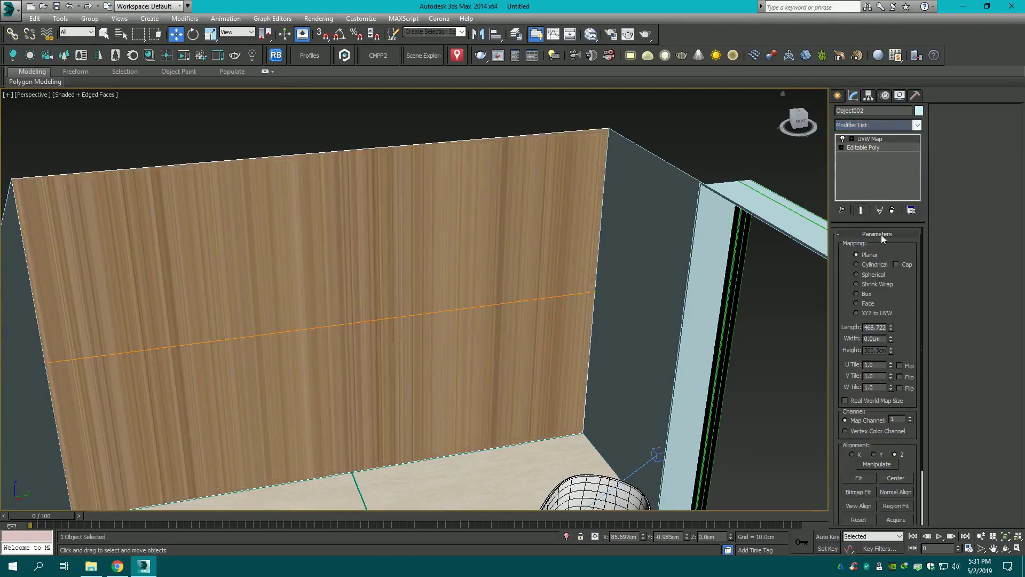
left_click(864, 294)
- Rotate the UVW Map gizmo 90° with Angle Snap so the grain runs vertically
left_click(852, 138)
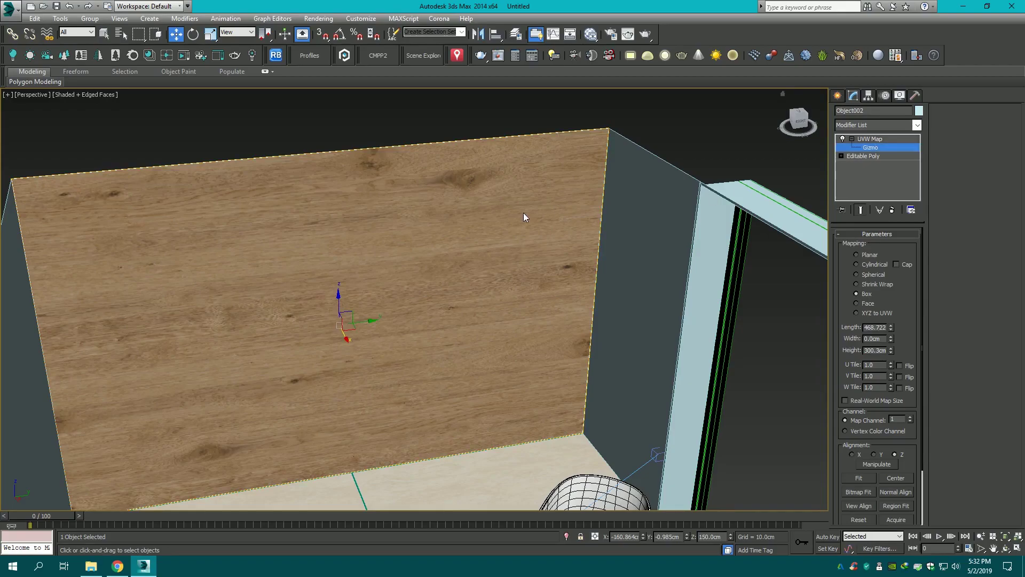
left_click(339, 35)
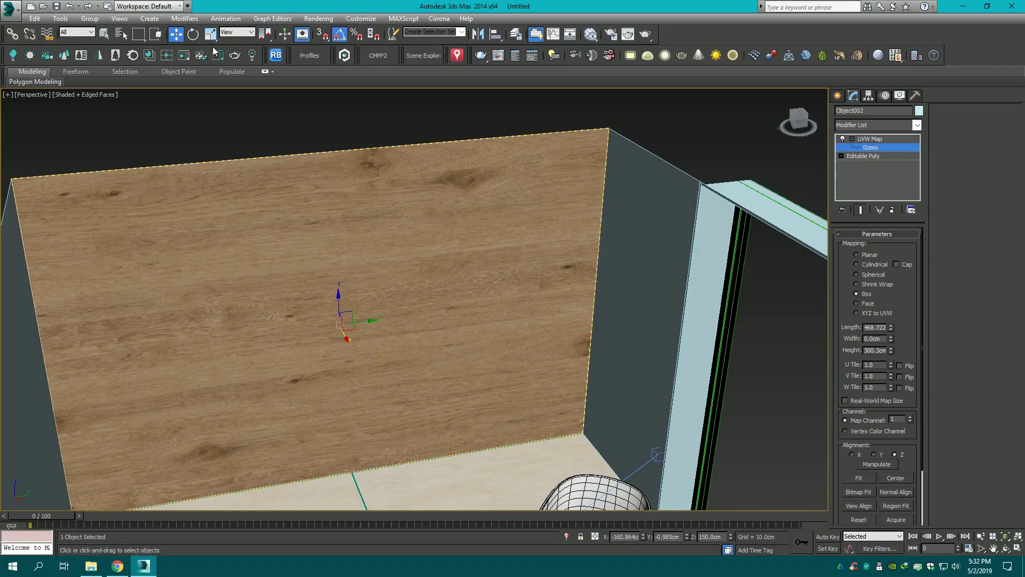
left_click(193, 34)
left_click_drag(325, 303, 377, 290)
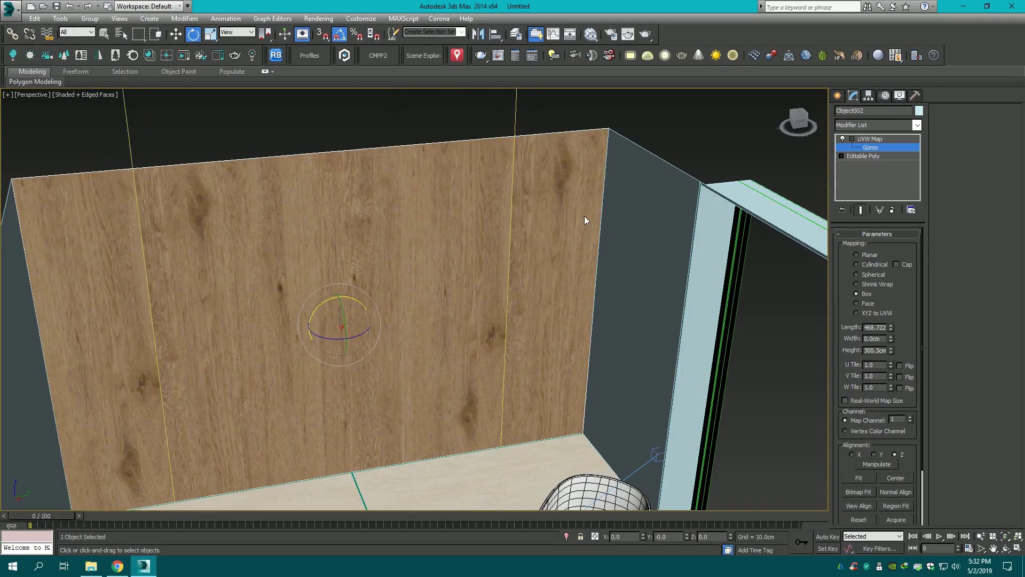
- Deselect, check the camera and top views, and select the blue wall
left_click(836, 96)
left_click(771, 117)
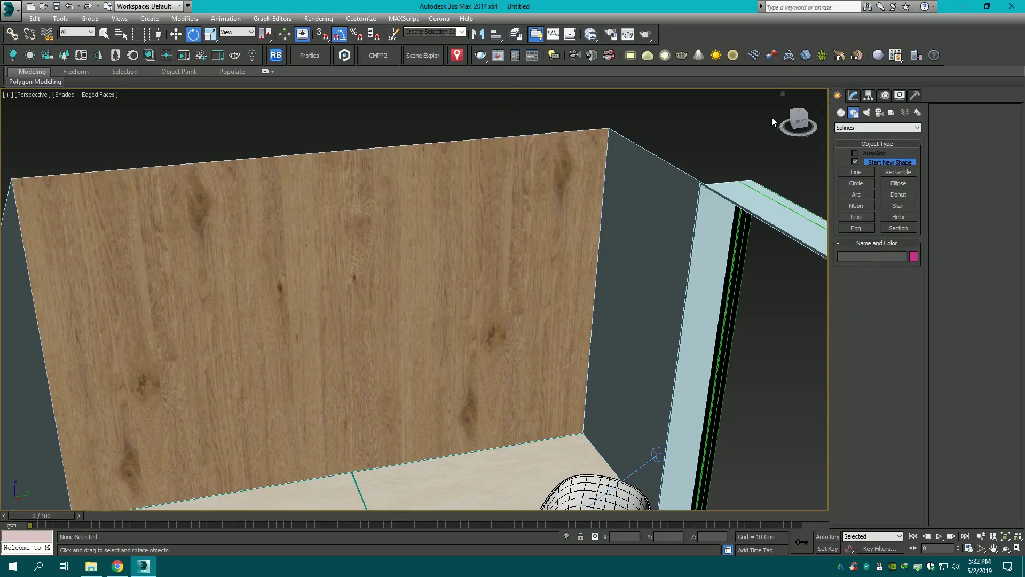
key("c")
middle_click_drag(680, 218, 678, 247)
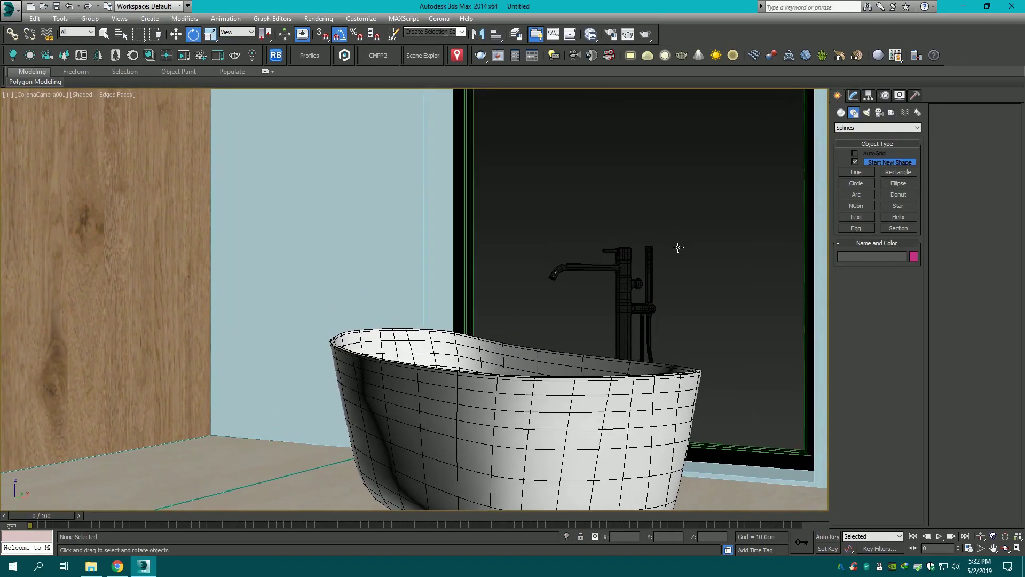
key("t")
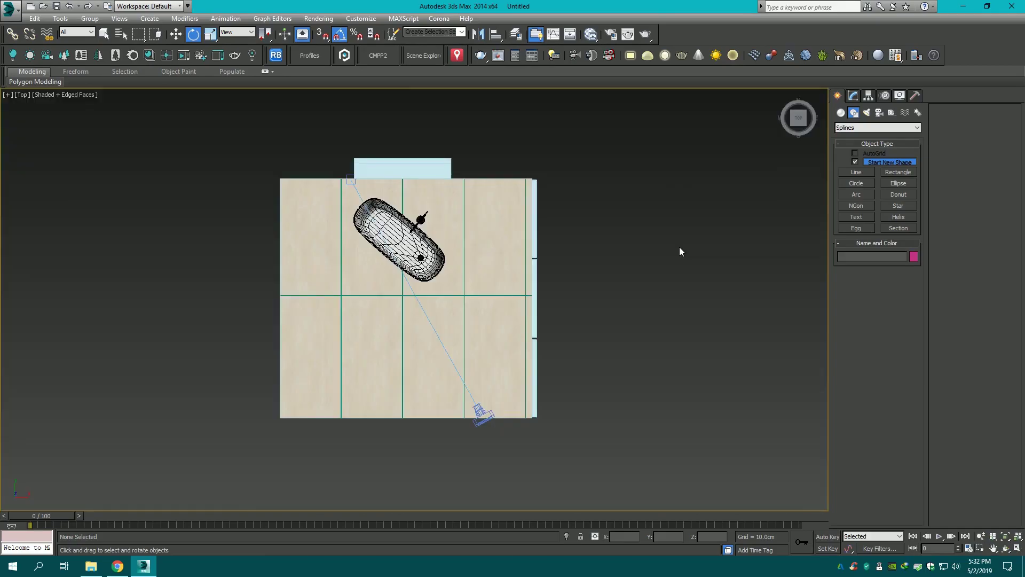
key("c")
left_click(405, 200)
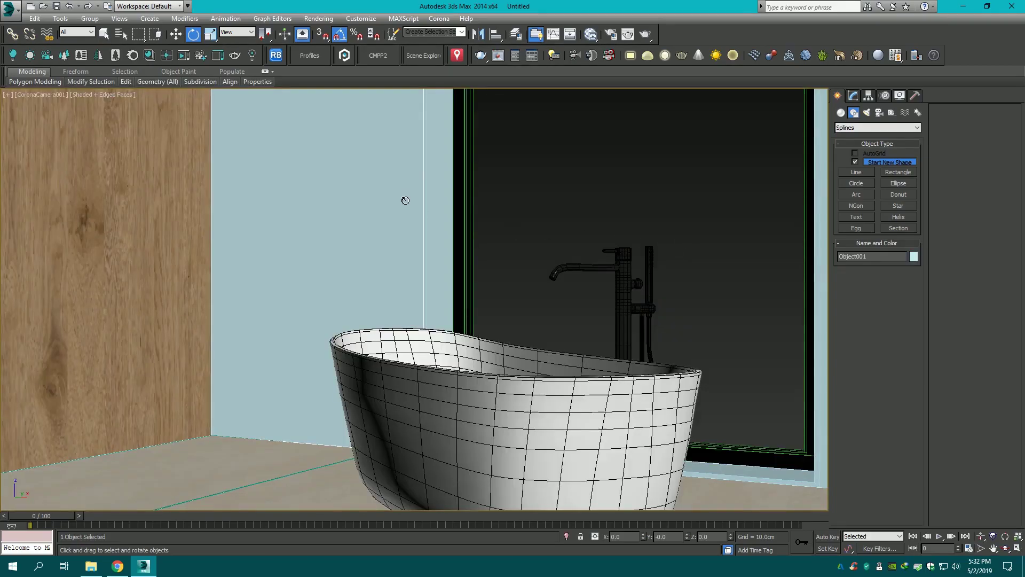
- Select Box001 and detach its right-hand wall polygon as a new object
key("p")
left_click_drag(793, 121, 779, 128)
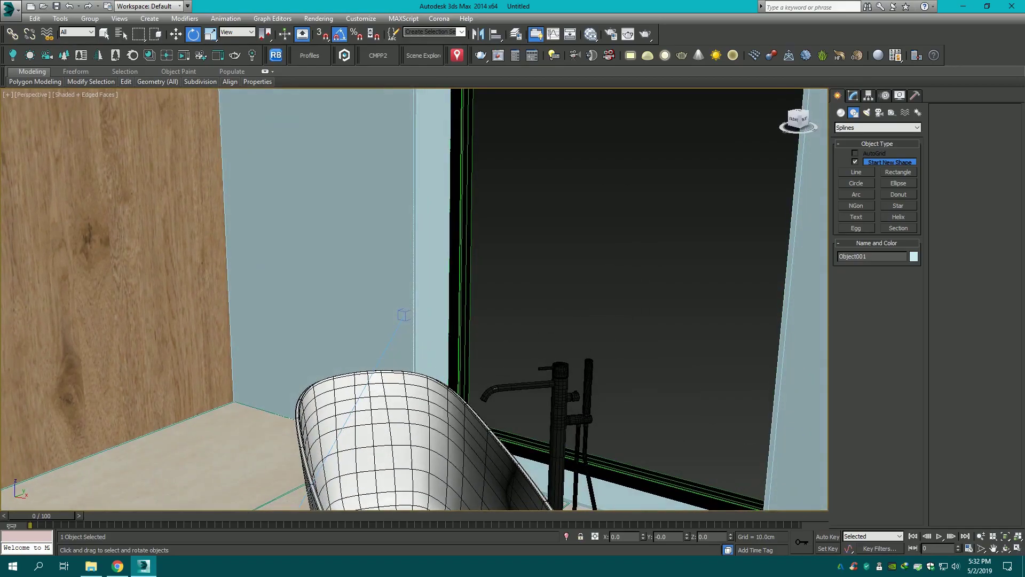
mouse_move(780, 128)
middle_mouse_down("alt")
mouse_move(705, 192)
mouse_move(718, 193)
mouse_move(597, 214)
middle_mouse_up("alt")
left_click(718, 194)
left_click(853, 96)
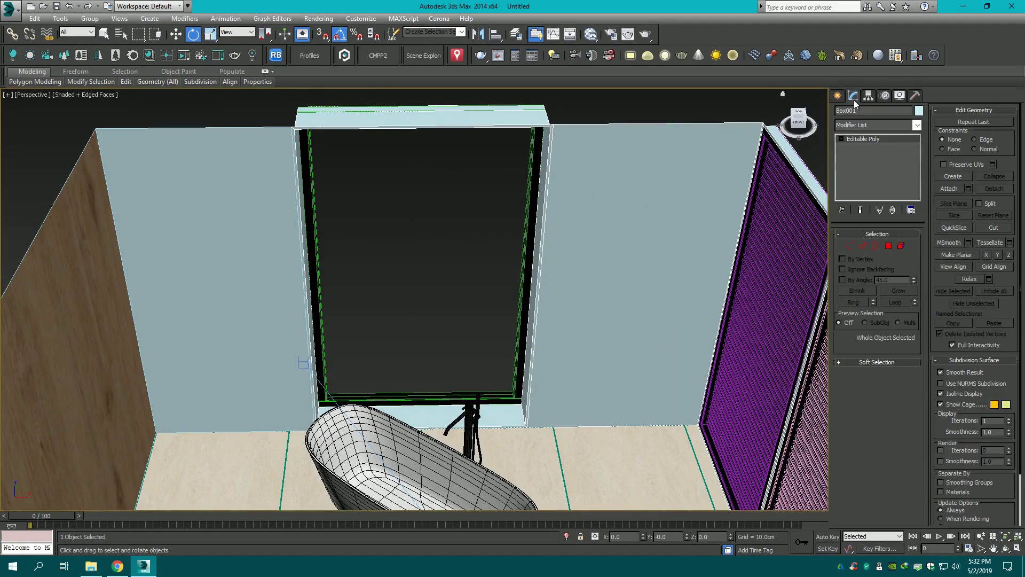
left_click(890, 246)
left_click(614, 163)
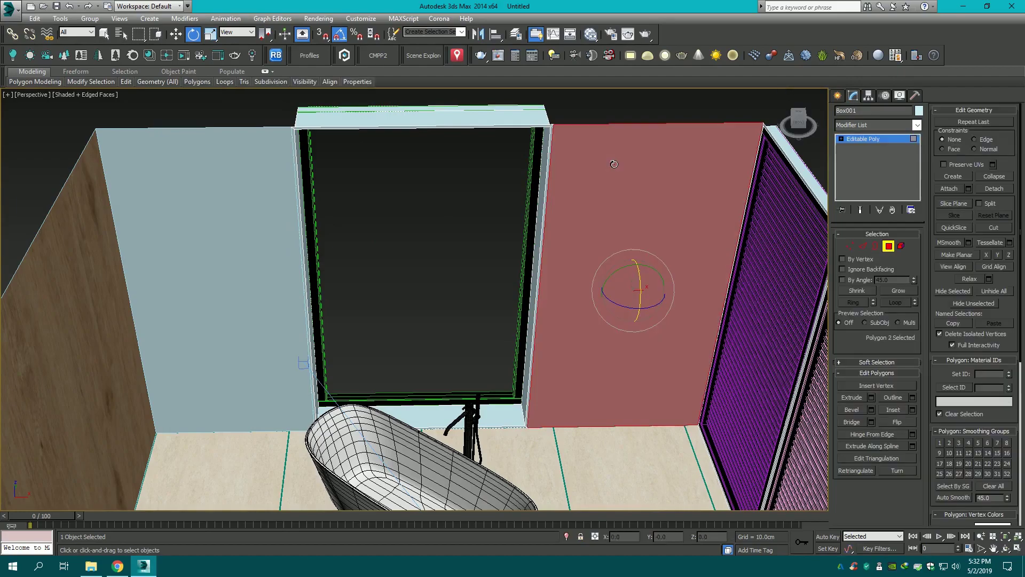
left_click(994, 189)
left_click(555, 286)
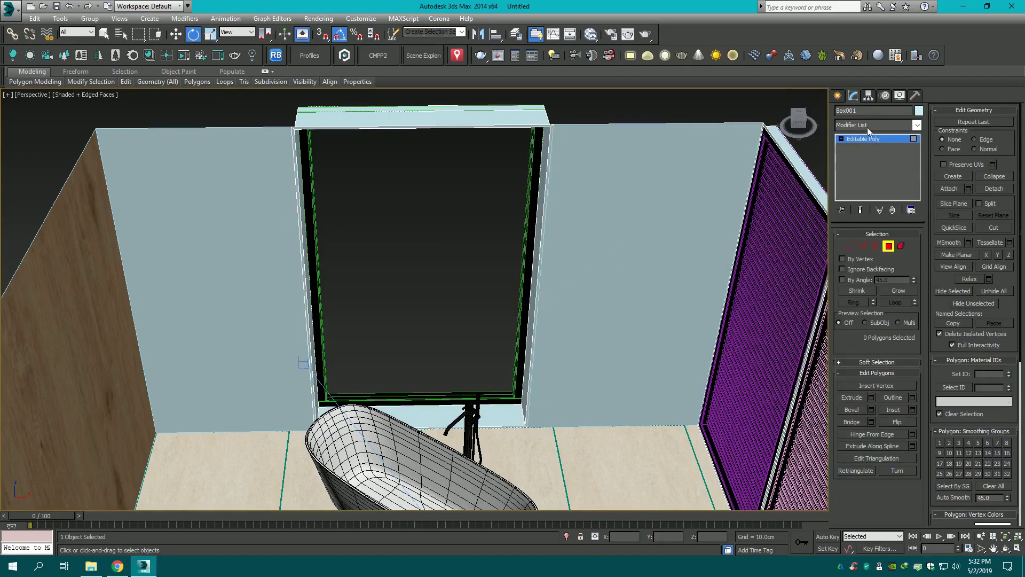
- Orbit around the room to review it from low and high angles
left_click(838, 96)
scroll(388, 179, "down", 5)
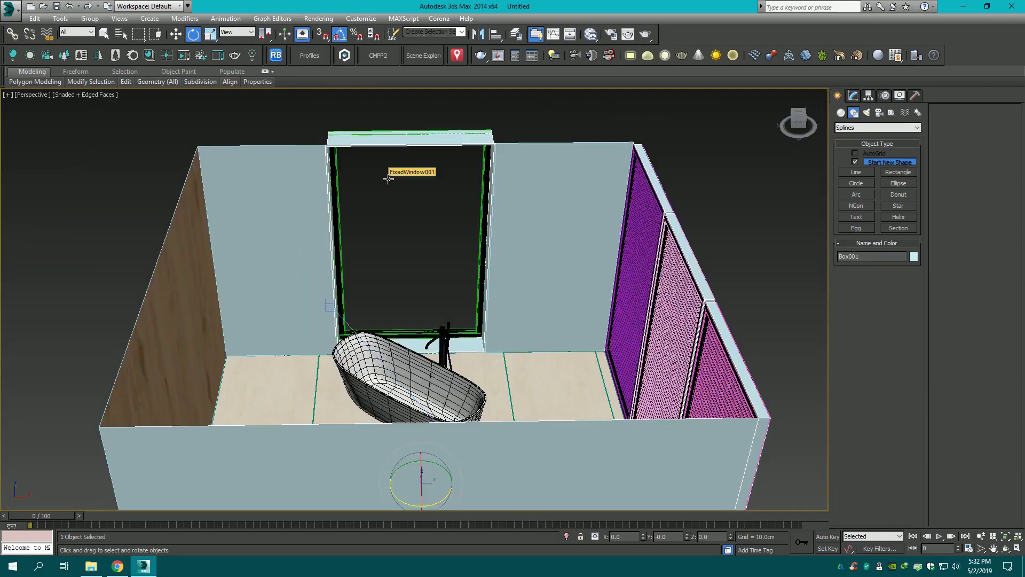
middle_click_drag(388, 179, 529, 243, "alt")
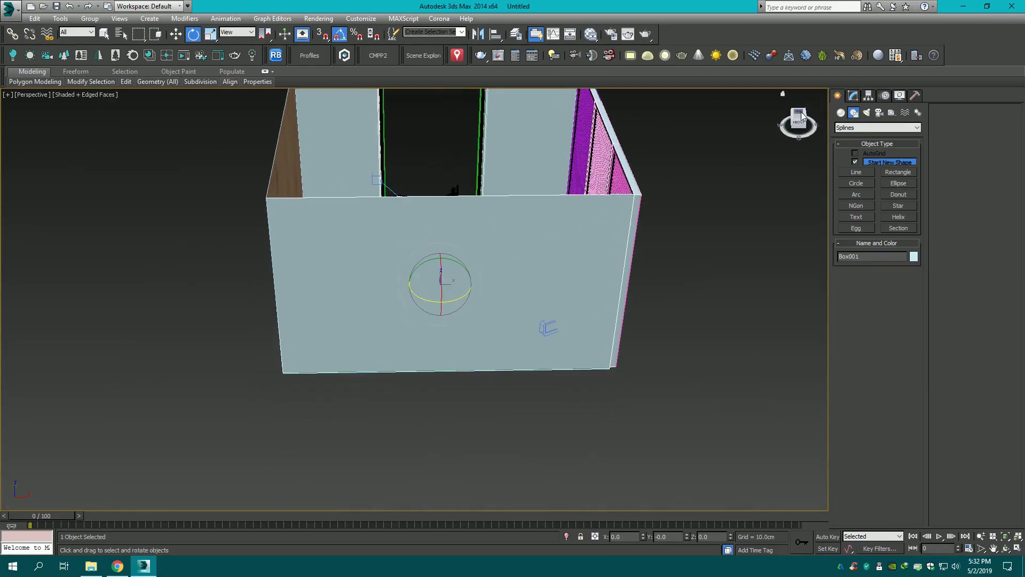
mouse_move(798, 122)
left_mouse_down()
mouse_move(705, 151)
mouse_move(485, 100)
left_mouse_up()
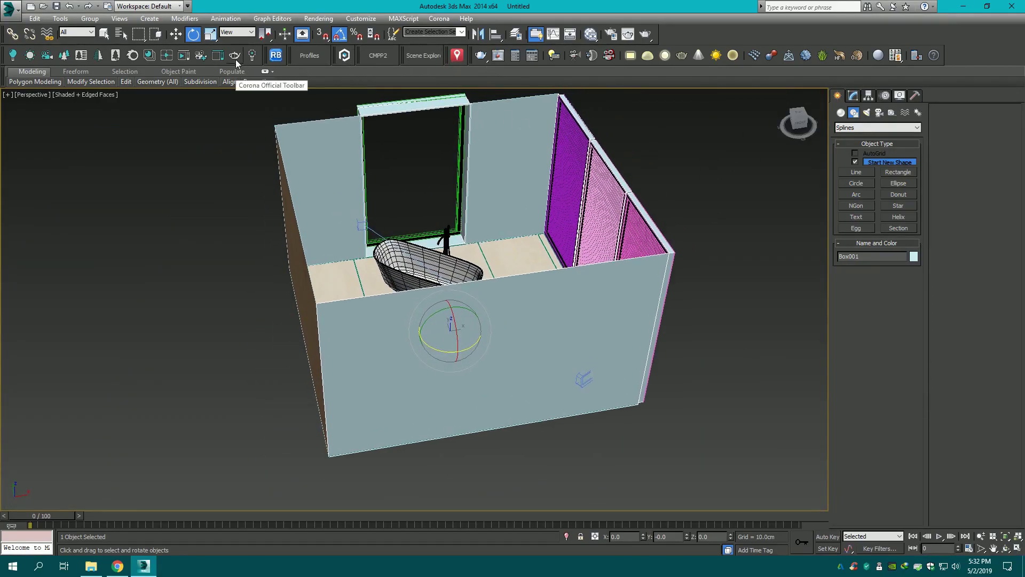
- Assign Corona's Walls > Wall Paint White Semigloss to the selected wall box
left_click(150, 55)
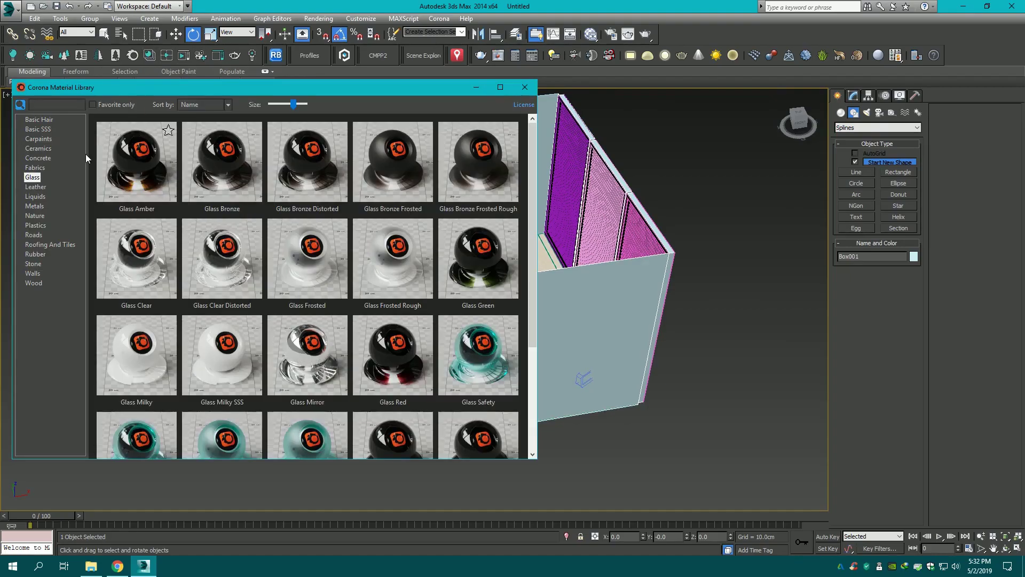
left_click(34, 264)
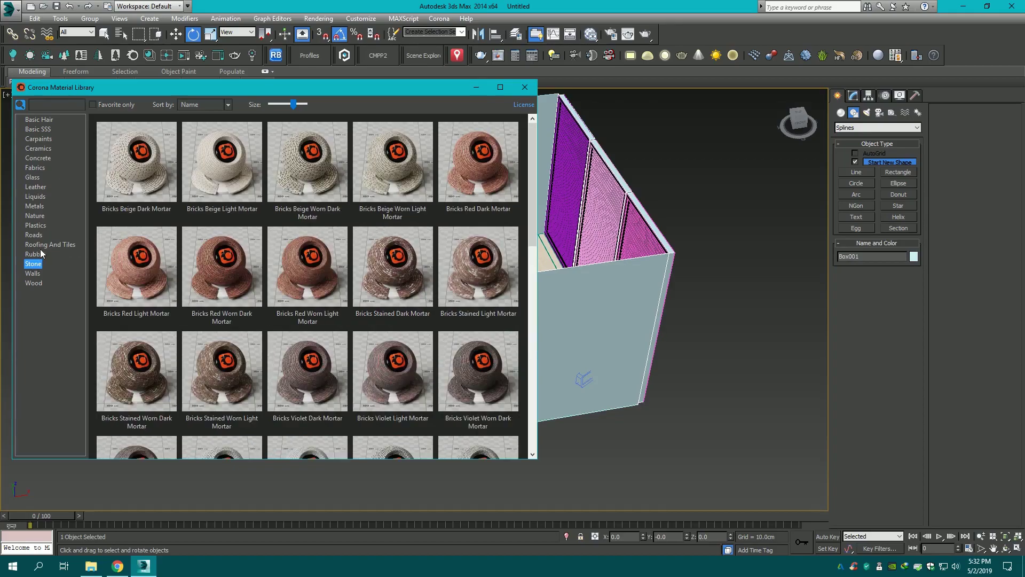
left_click(35, 225)
left_click(33, 274)
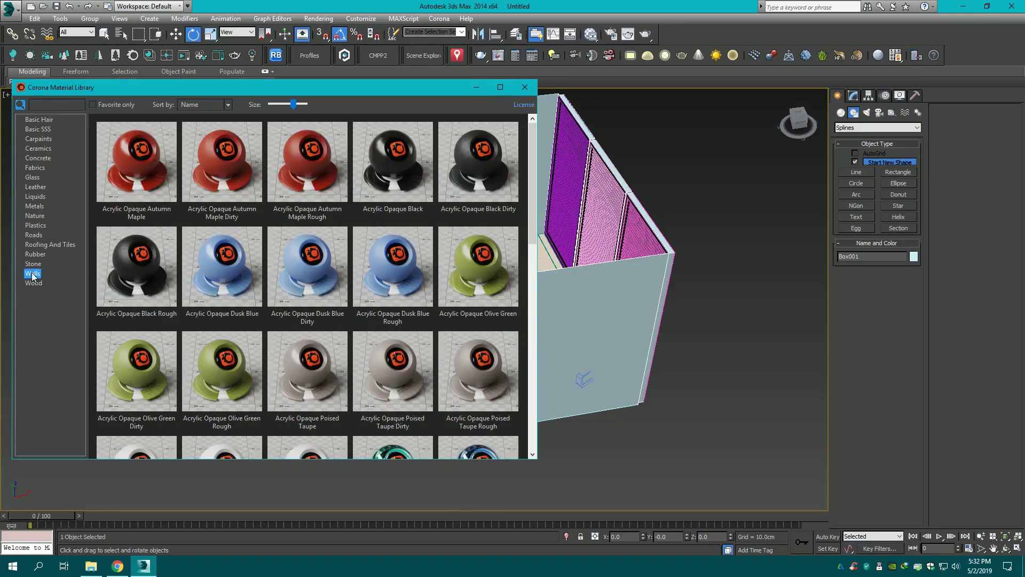
left_click_drag(533, 169, 516, 380)
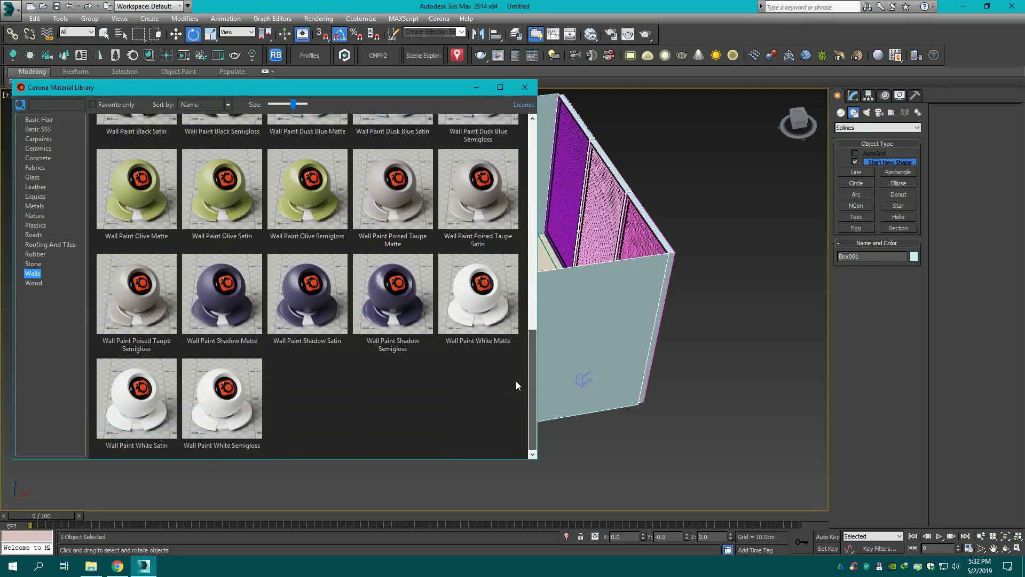
right_click(216, 398)
left_click(248, 412)
right_click(231, 401)
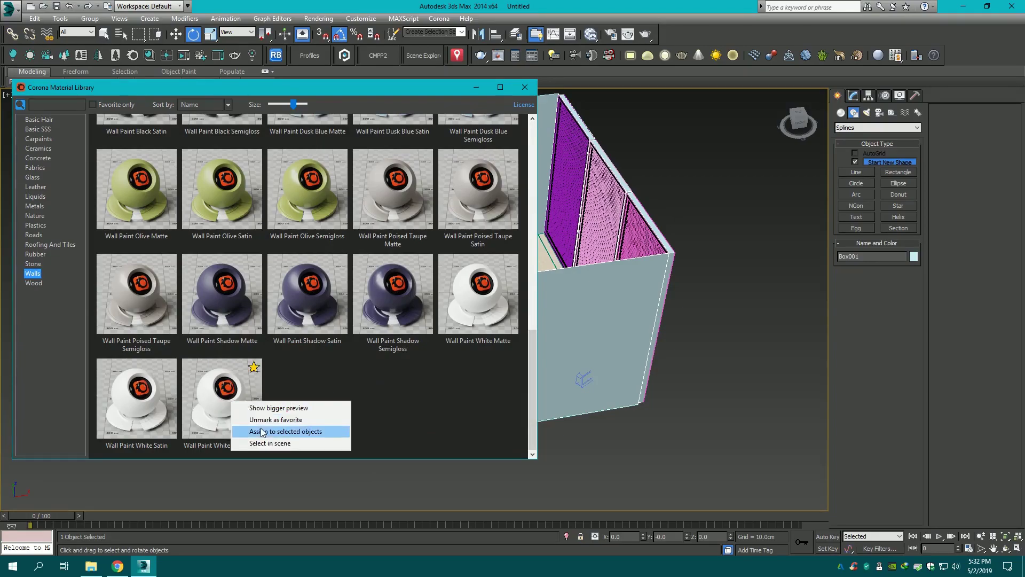
left_click(288, 431)
left_click(525, 87)
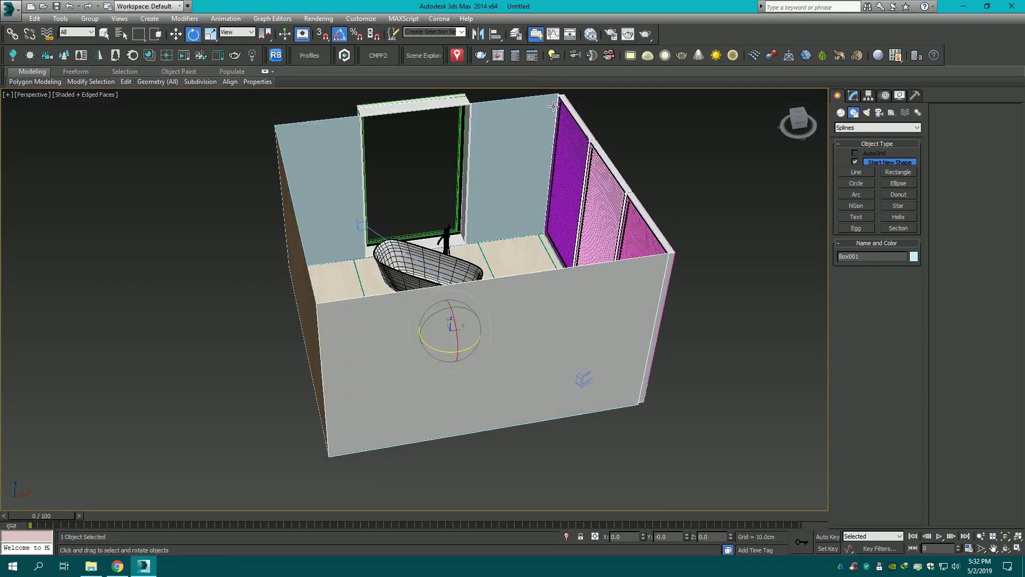
- Add a Box UVW Map modifier with Real-World Map Size to the white wall box
left_click(853, 95)
left_click(864, 125)
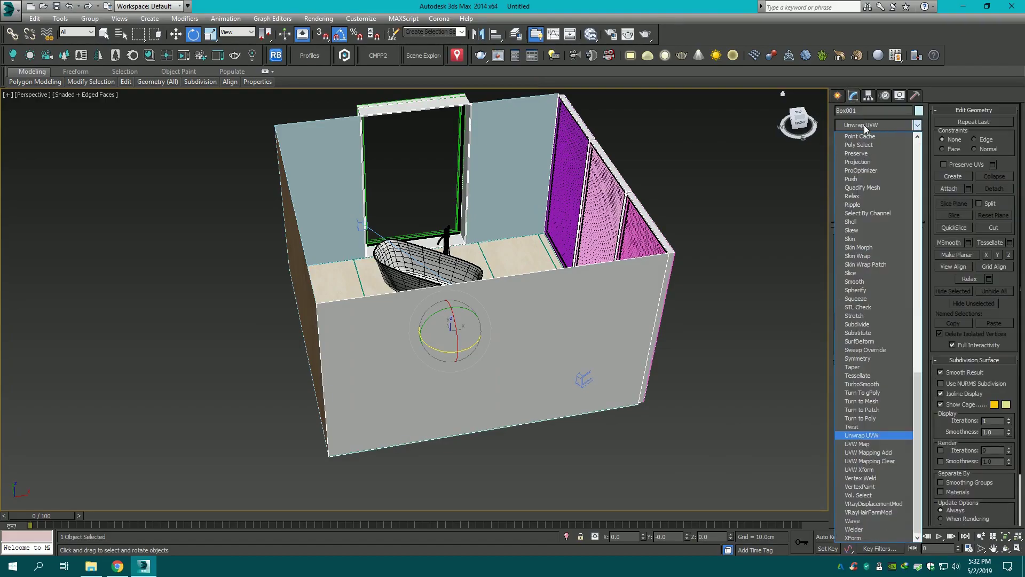
scroll(864, 125, "up", 5)
left_click(864, 125)
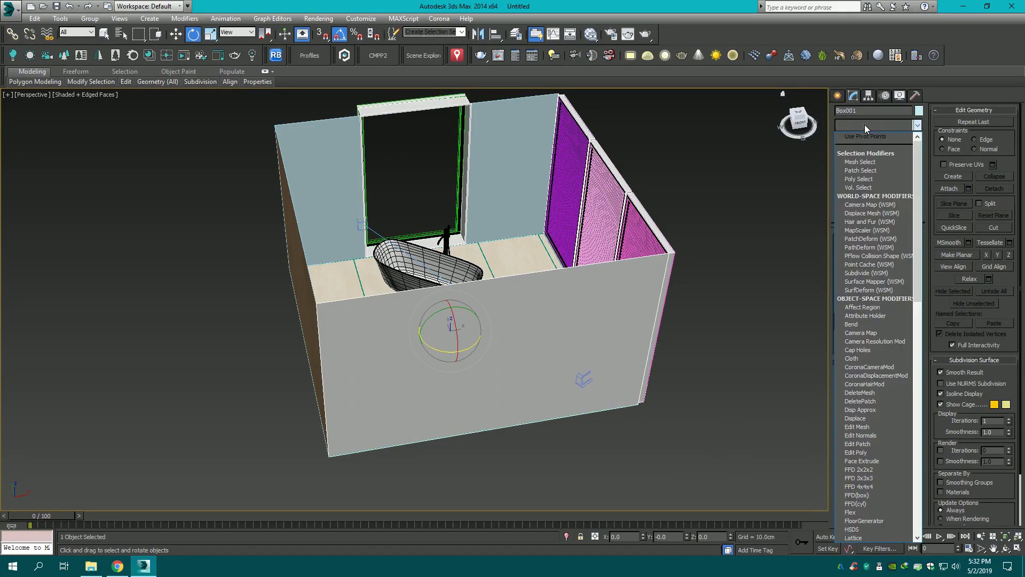
key("u")
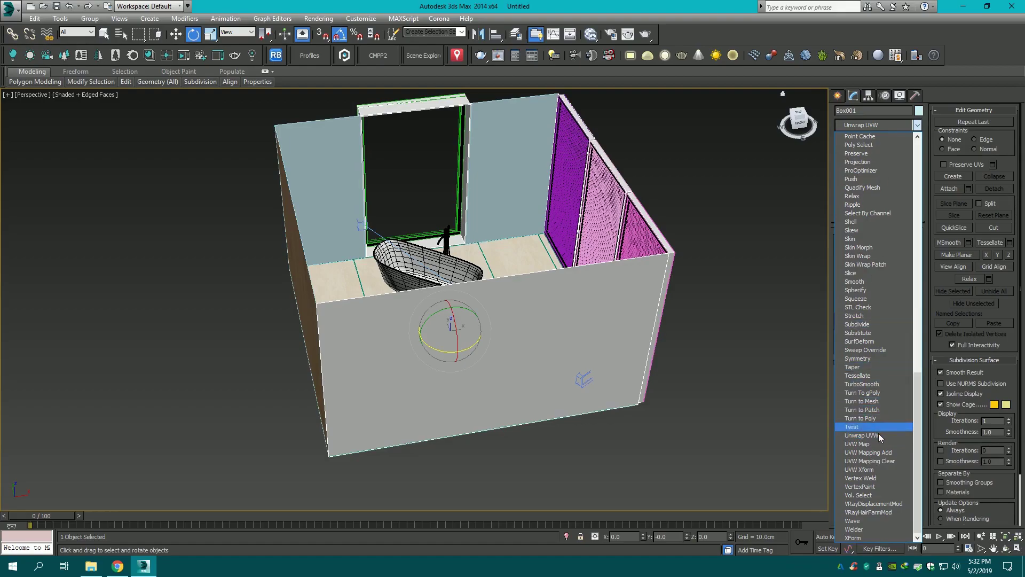
left_click(878, 444)
scroll(587, 275, "up", 5)
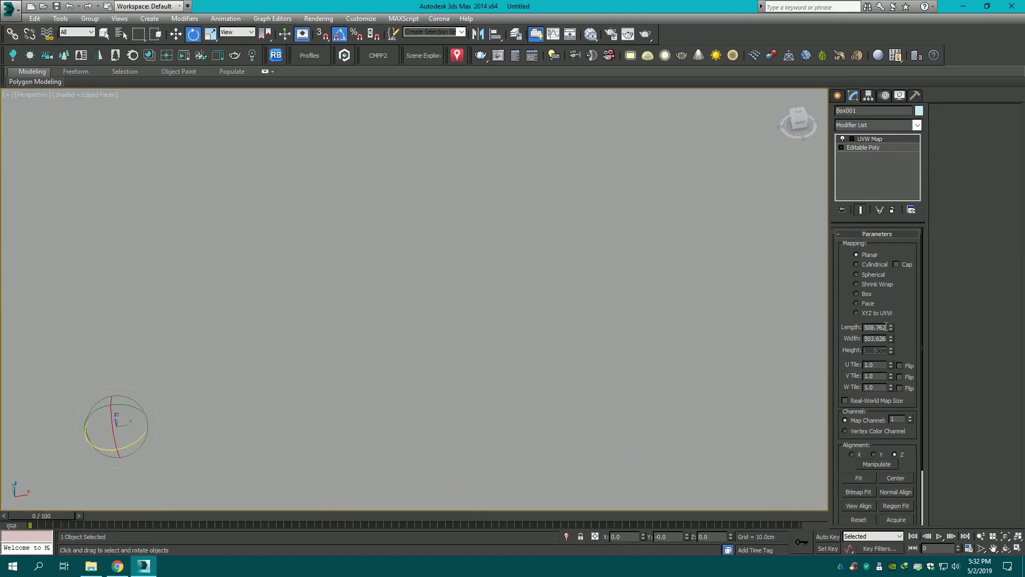
left_click(845, 401)
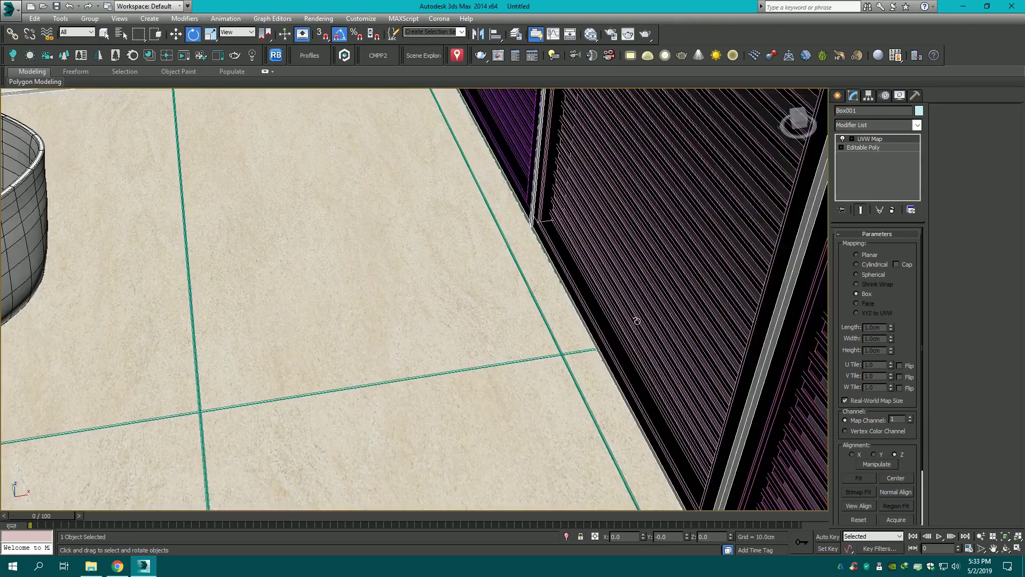
key("c")
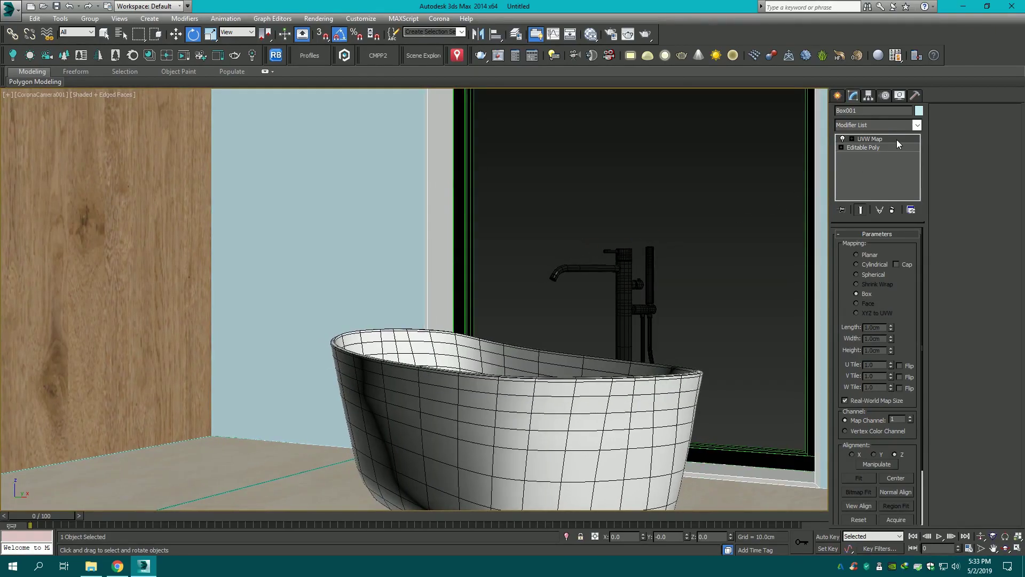
- Return to the perspective view, adjust the framing and clear the selection
key("p")
left_click(791, 111)
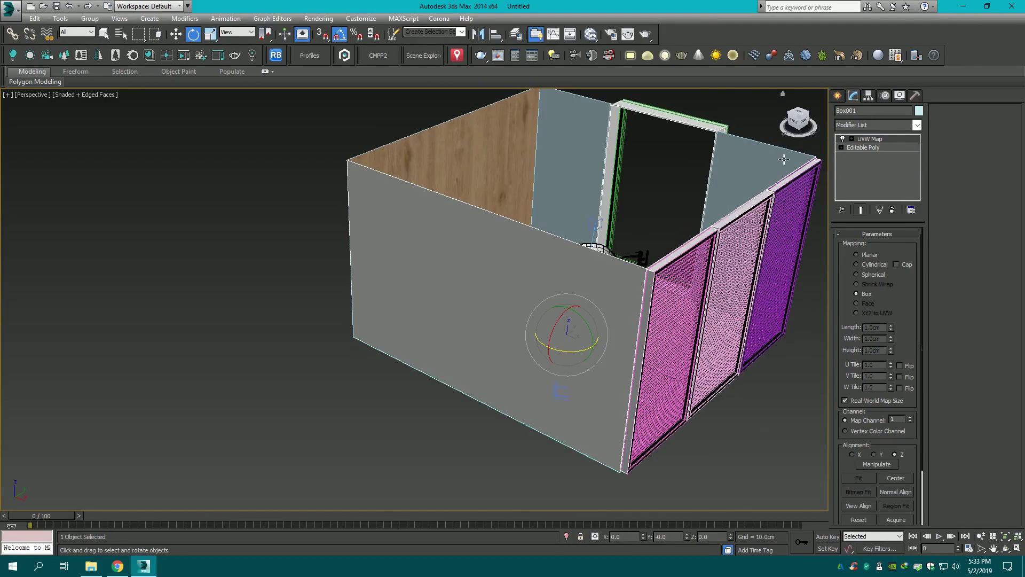
scroll(679, 268, "up", 10)
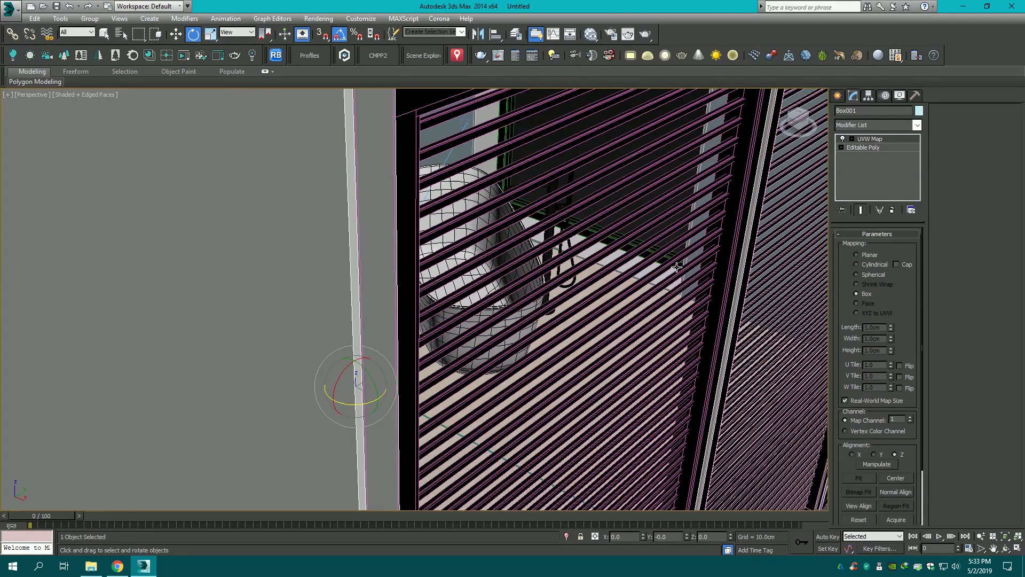
scroll(678, 267, "down", 8)
scroll(336, 137, "up", 3)
left_click(176, 34)
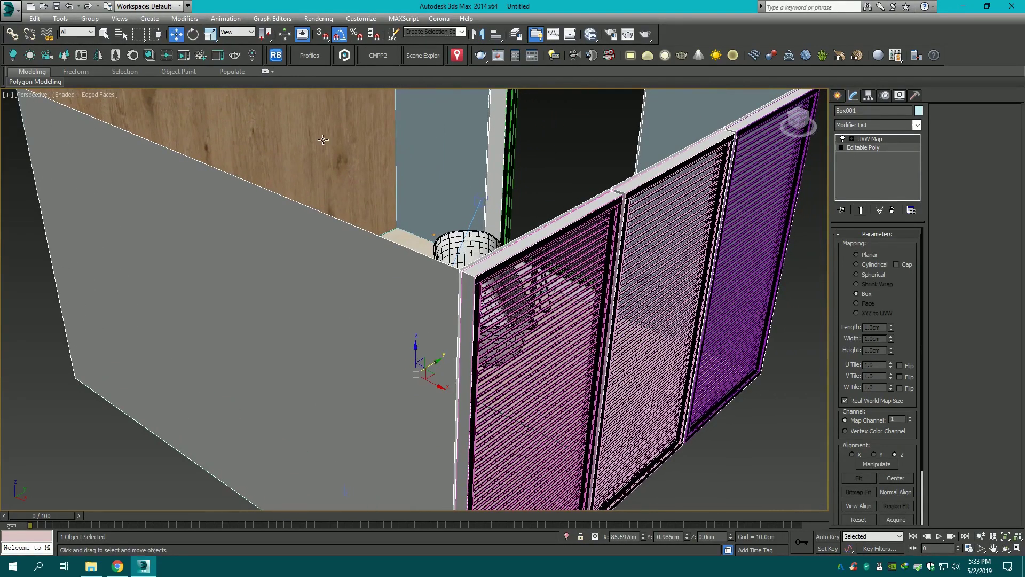
scroll(755, 207, "down", 5)
left_click(755, 207)
scroll(528, 220, "up", 6)
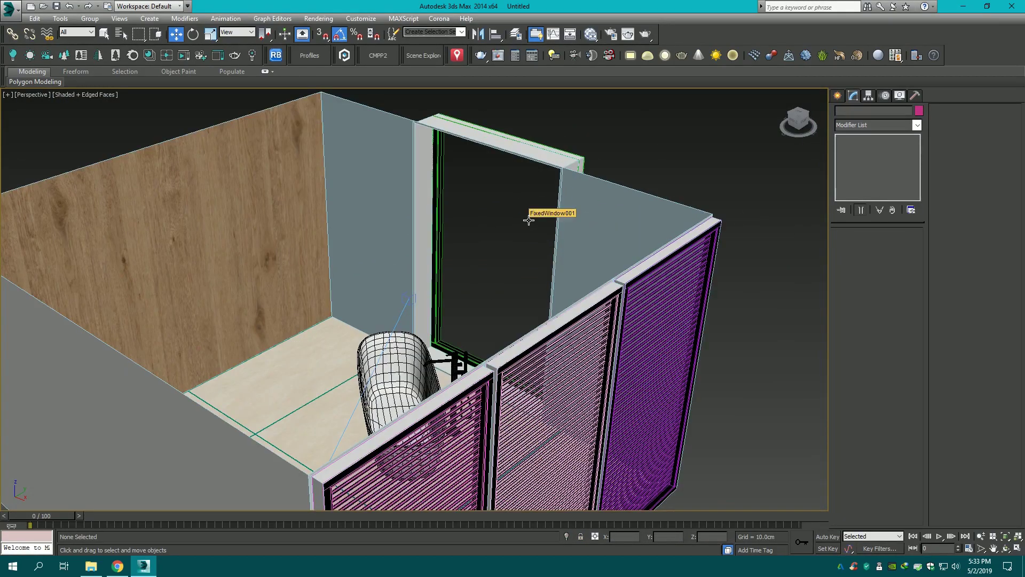
- Unhide all objects from the Display panel, restoring the ceiling and walls
left_click(900, 95)
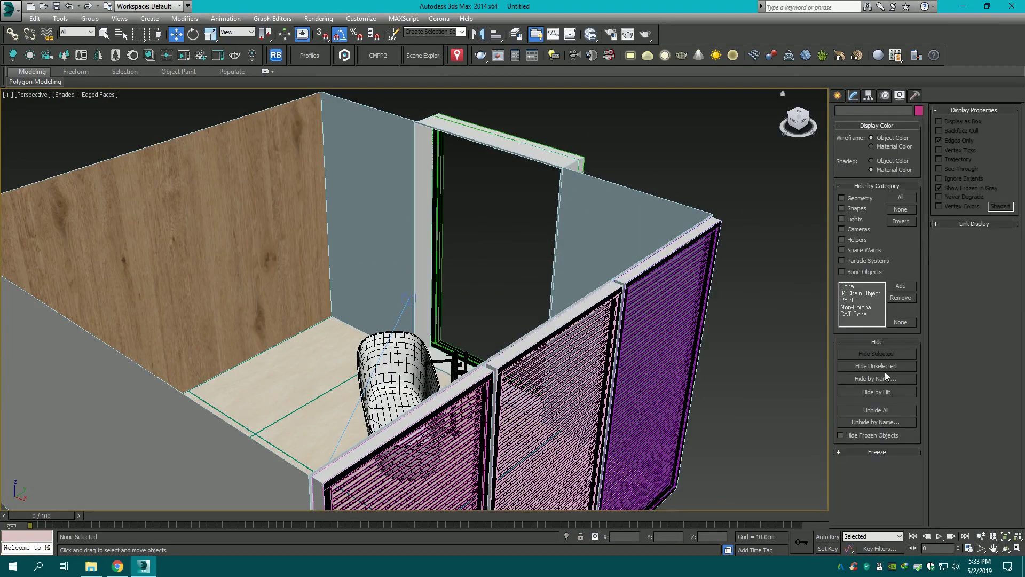
left_click(877, 410)
scroll(608, 293, "down", 5)
scroll(548, 287, "up", 1)
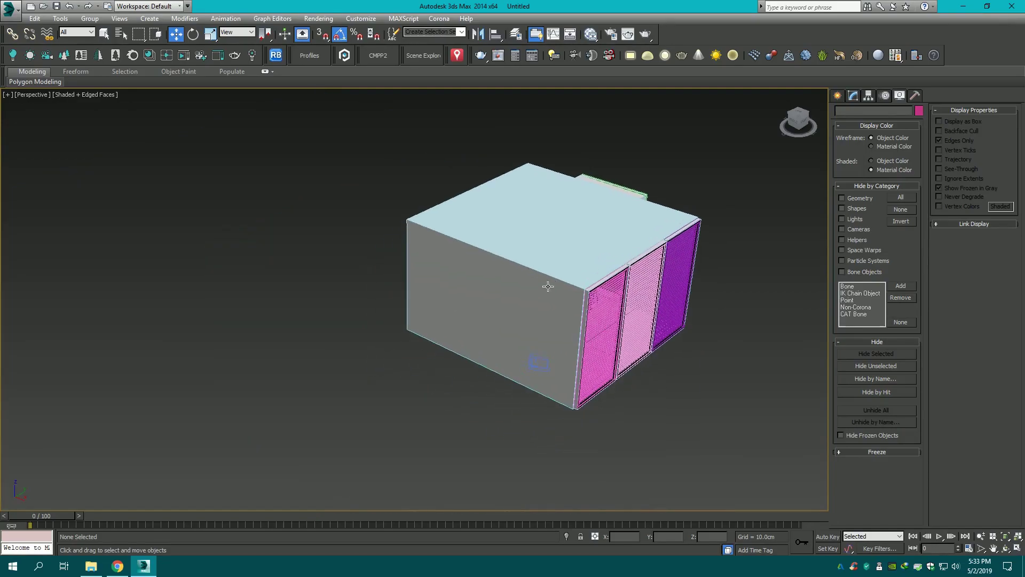
- Apply the room box's material to the Ceiling in the Slate Material Editor
left_click(548, 287)
left_click(590, 34)
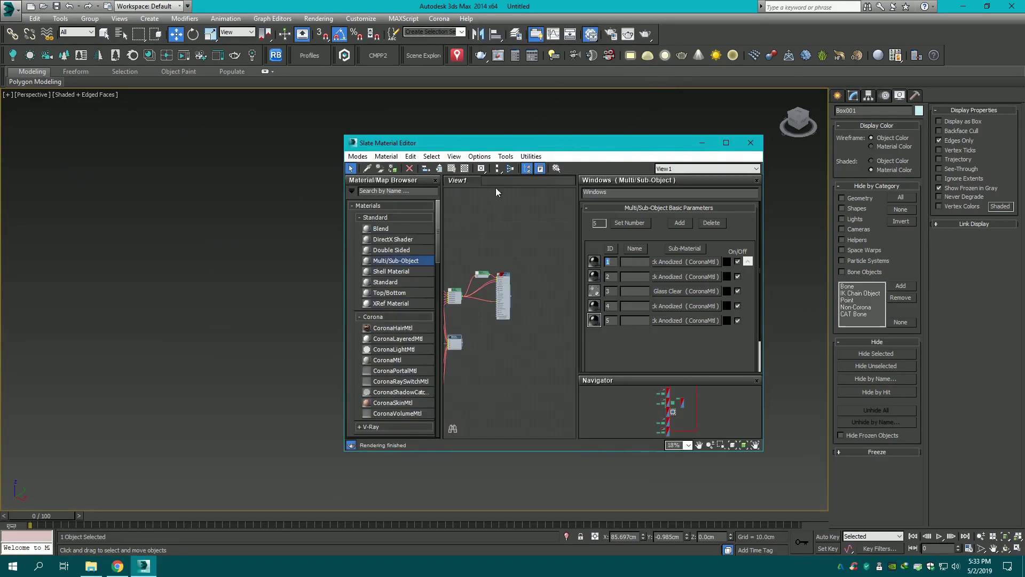
scroll(496, 191, "up", 2)
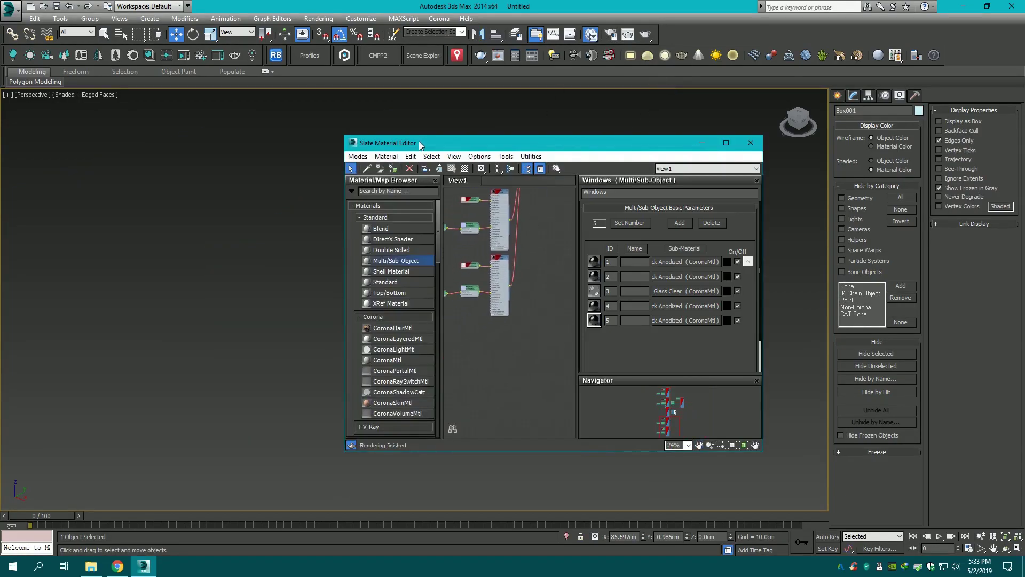
left_click_drag(420, 144, 87, 176)
left_click(47, 201)
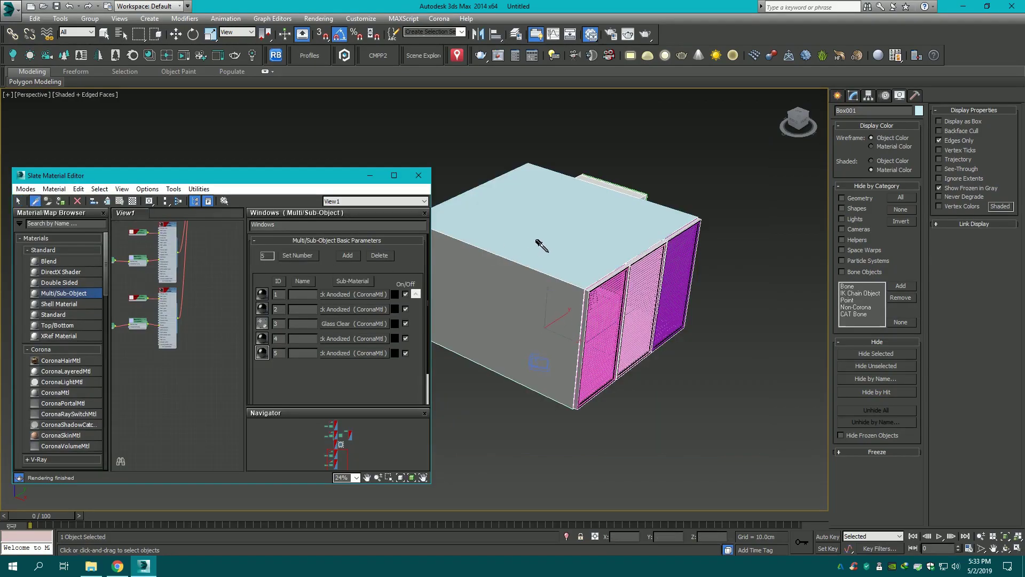
left_click(519, 299)
left_click_drag(185, 346, 554, 252)
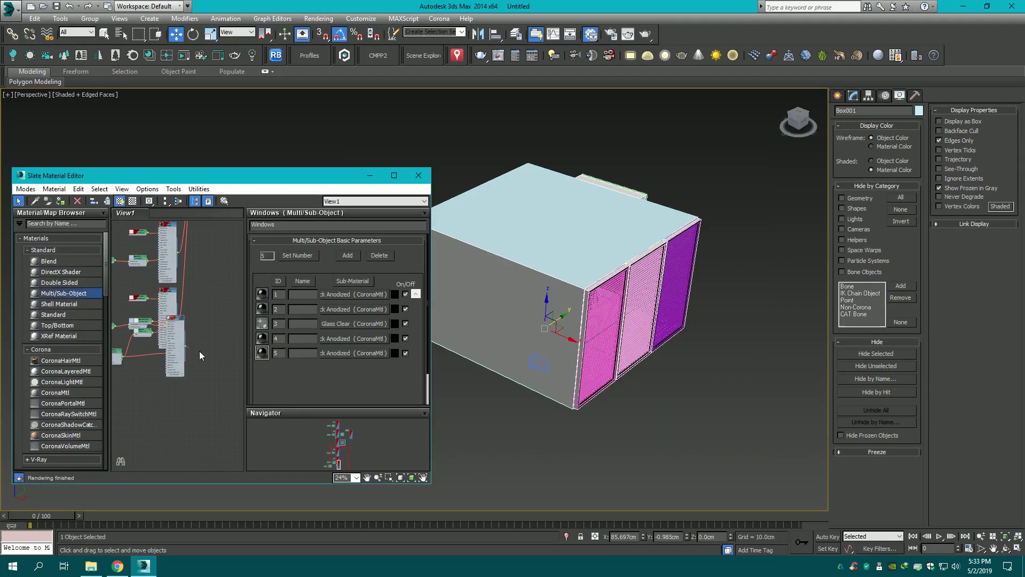
left_click(418, 175)
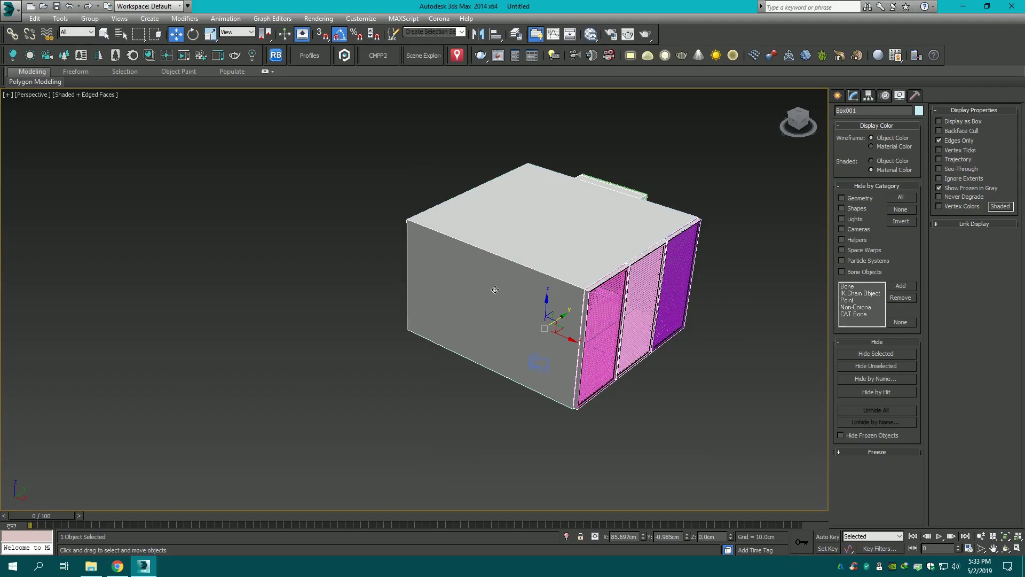
left_click(854, 96)
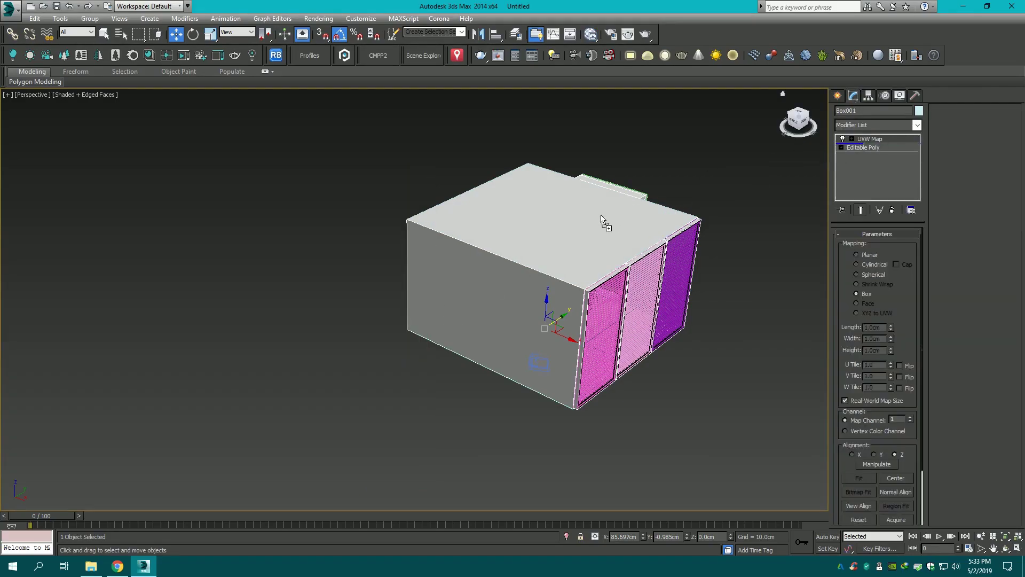
left_click(793, 134)
left_click(837, 95)
- Switch the workspace from the Corona camera view to a two-pane side-by-side viewport layout
key("c")
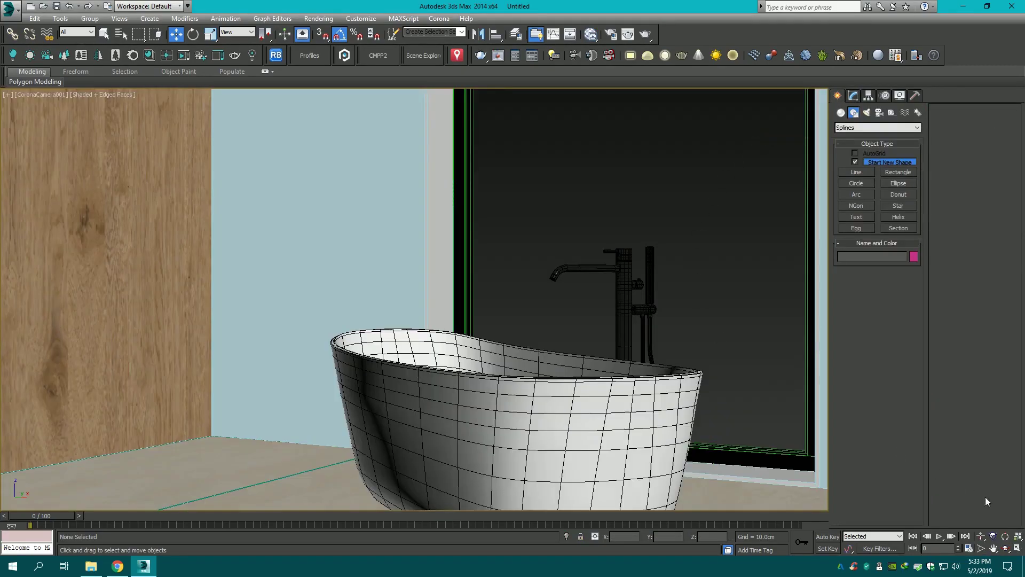
left_click(1019, 547)
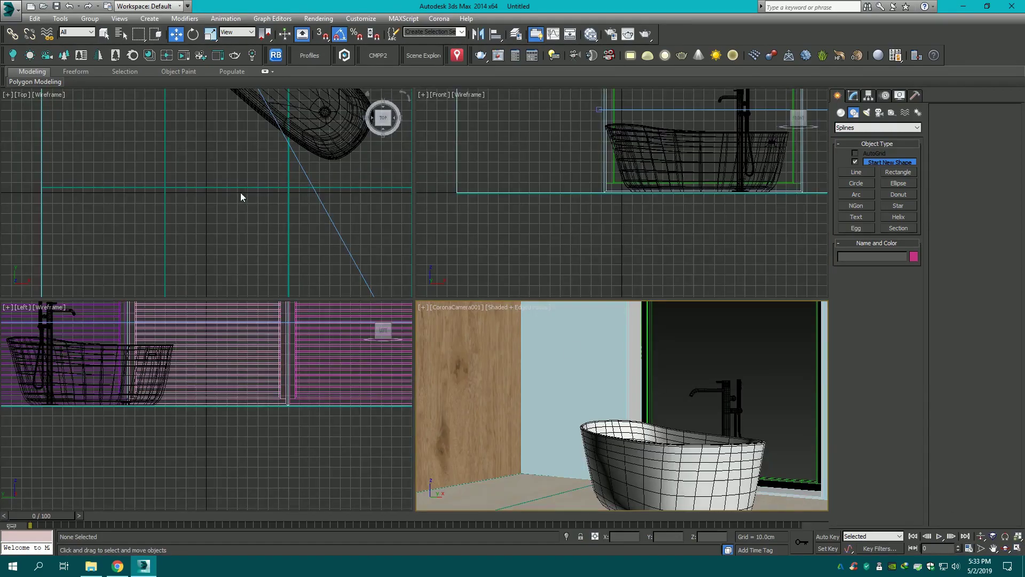
left_click(8, 96)
left_click(81, 216)
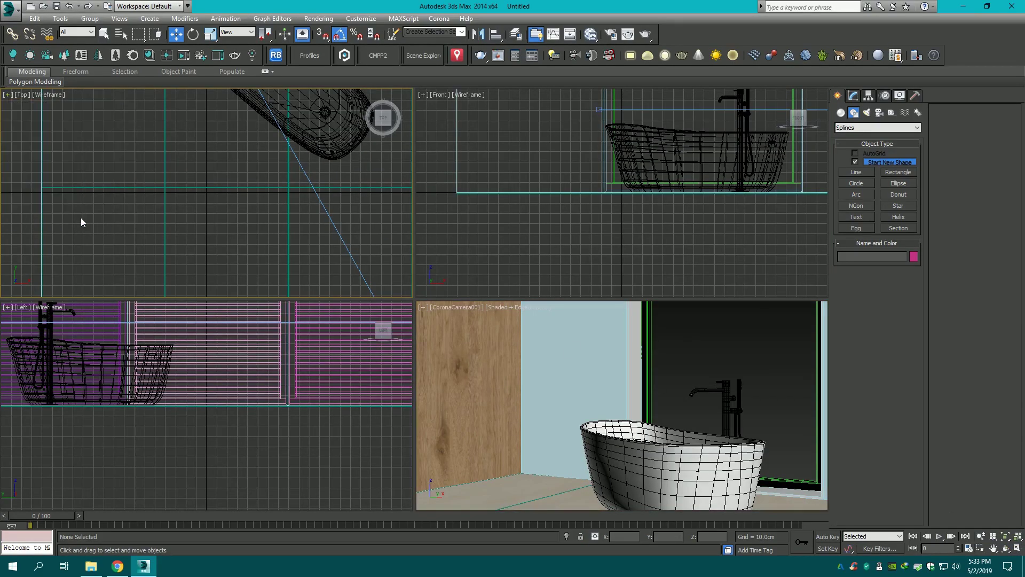
left_click(556, 168)
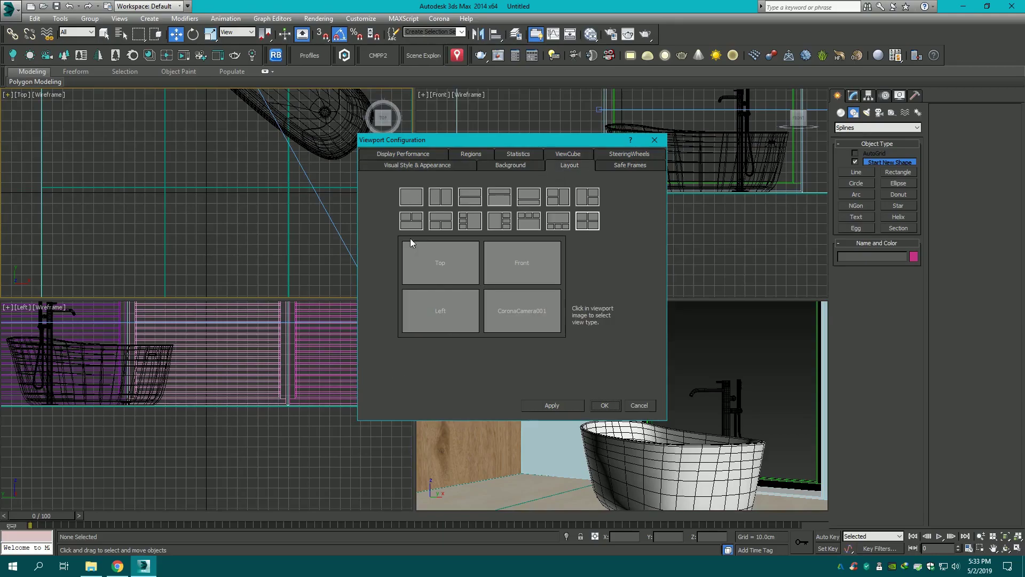
left_click(441, 194)
left_click(569, 405)
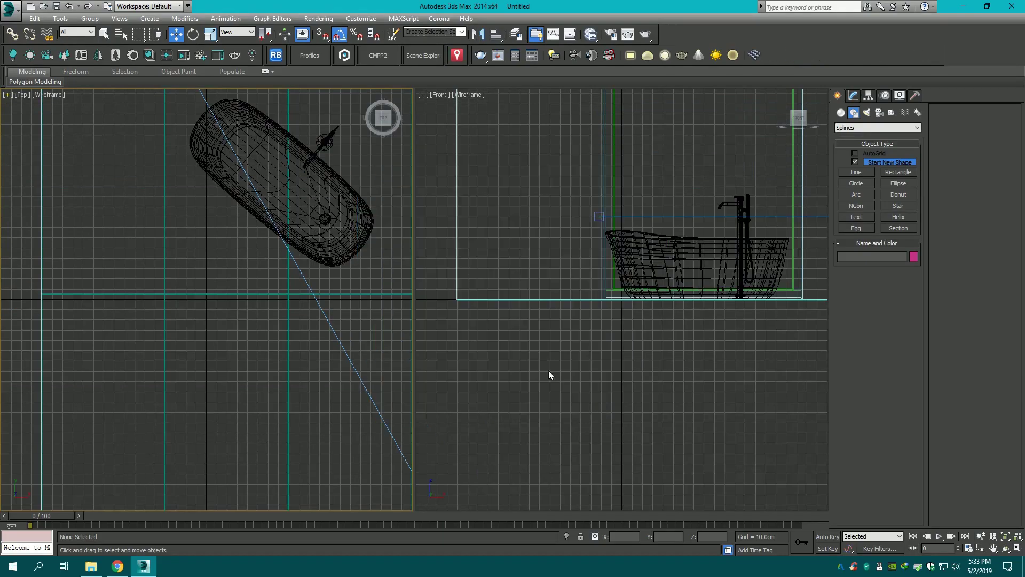
- Show the Corona camera in the right pane and a Corona Interactive render in the left
left_click(554, 347)
key("c")
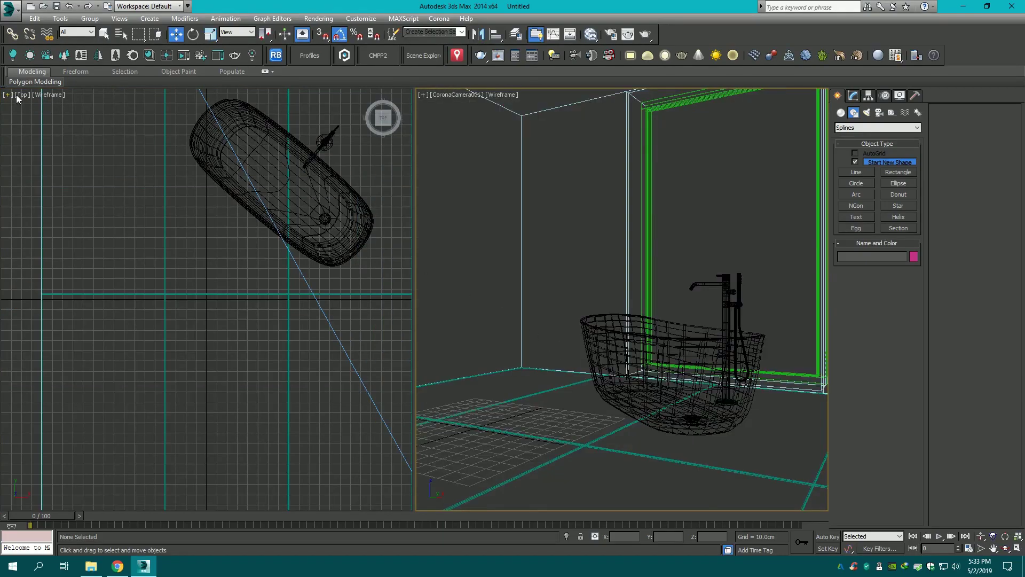
left_click(17, 95)
mouse_move(64, 258)
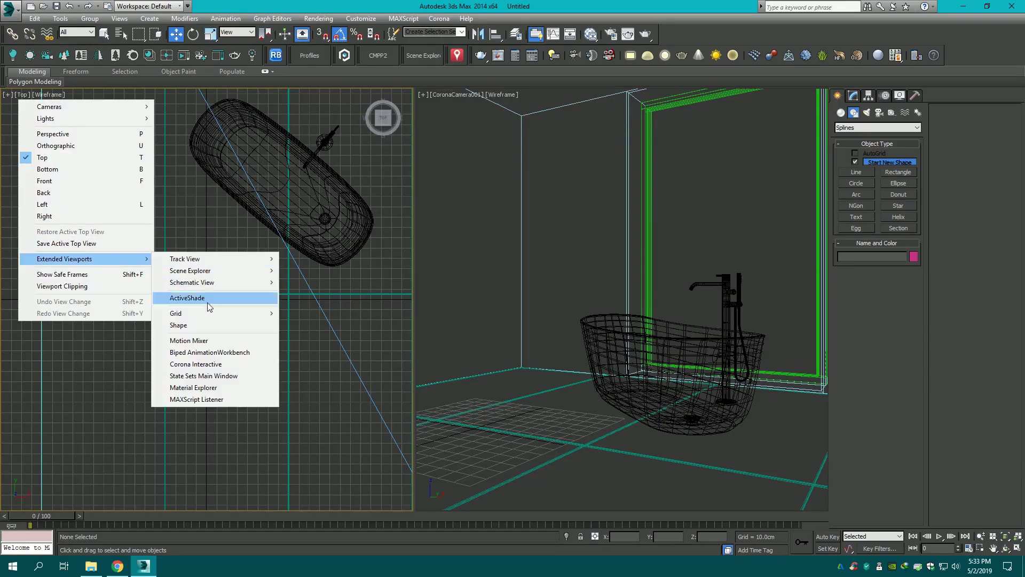
left_click(240, 364)
left_click(220, 270)
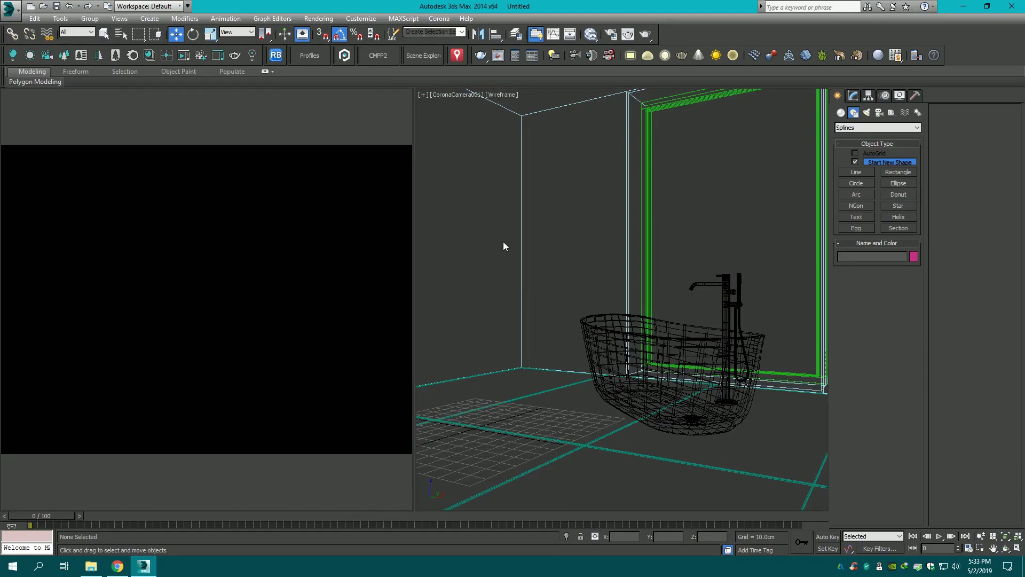
- Nudge the camera view downward and restart the Corona interactive render
middle_click_drag(522, 239, 522, 252)
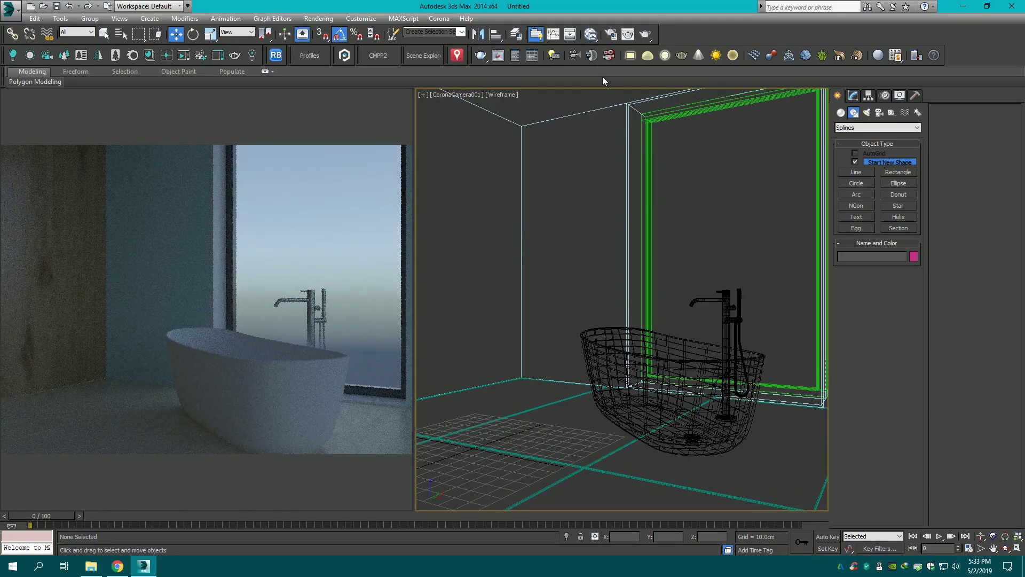
left_click(591, 35)
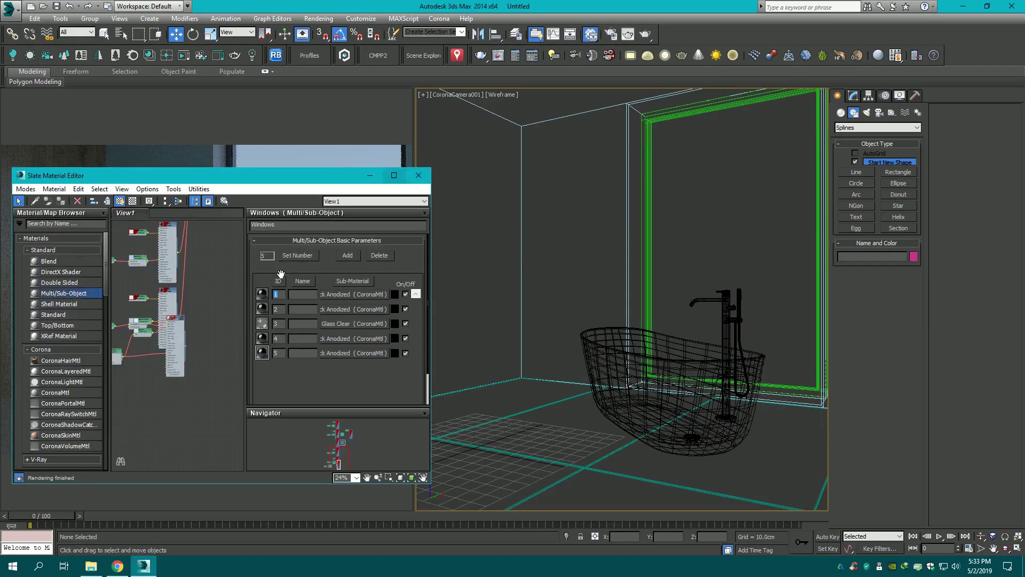
scroll(225, 294, "up", 2)
scroll(214, 316, "up", 2)
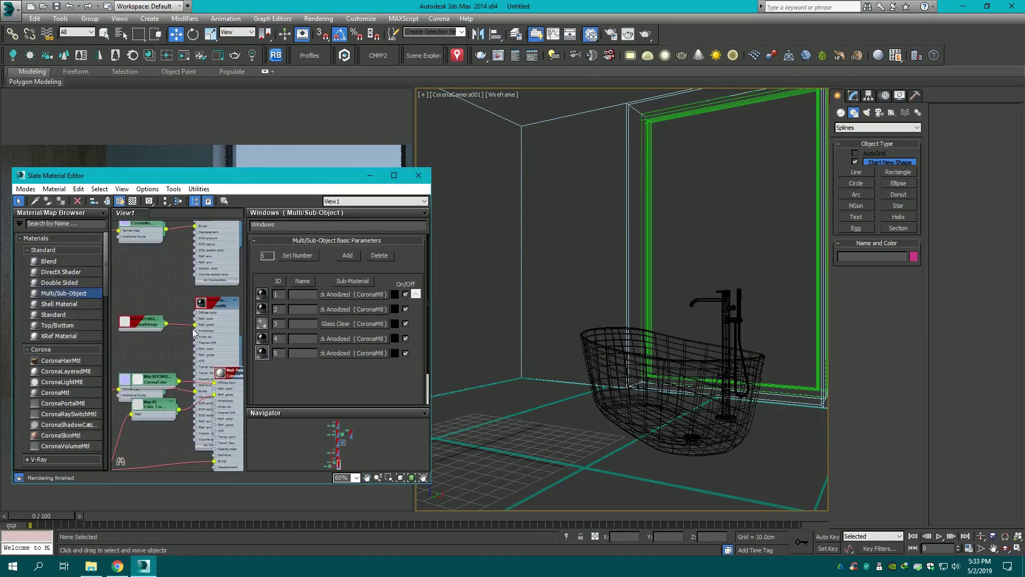
scroll(206, 335, "down", 2)
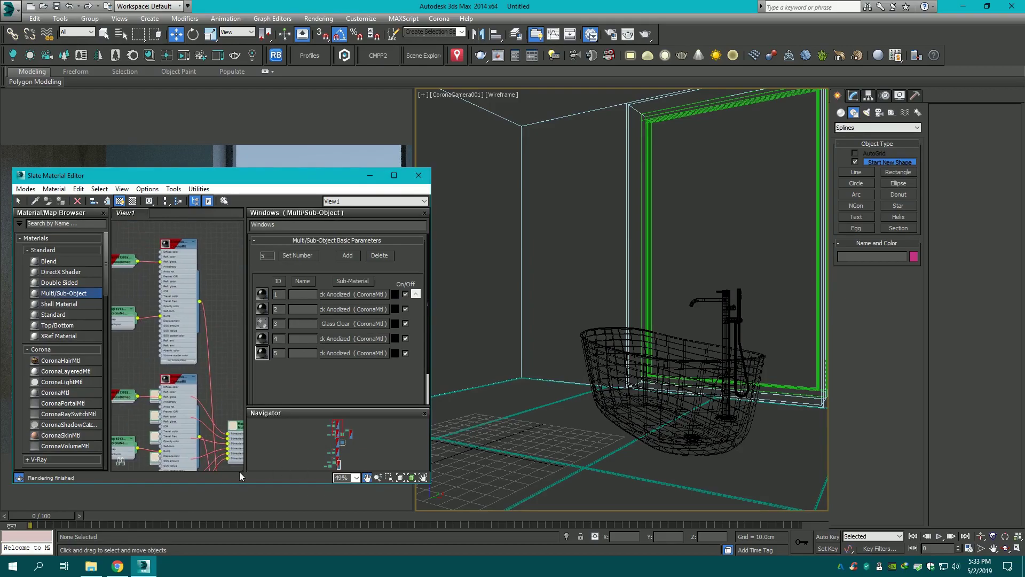
left_click(418, 175)
left_click(562, 235)
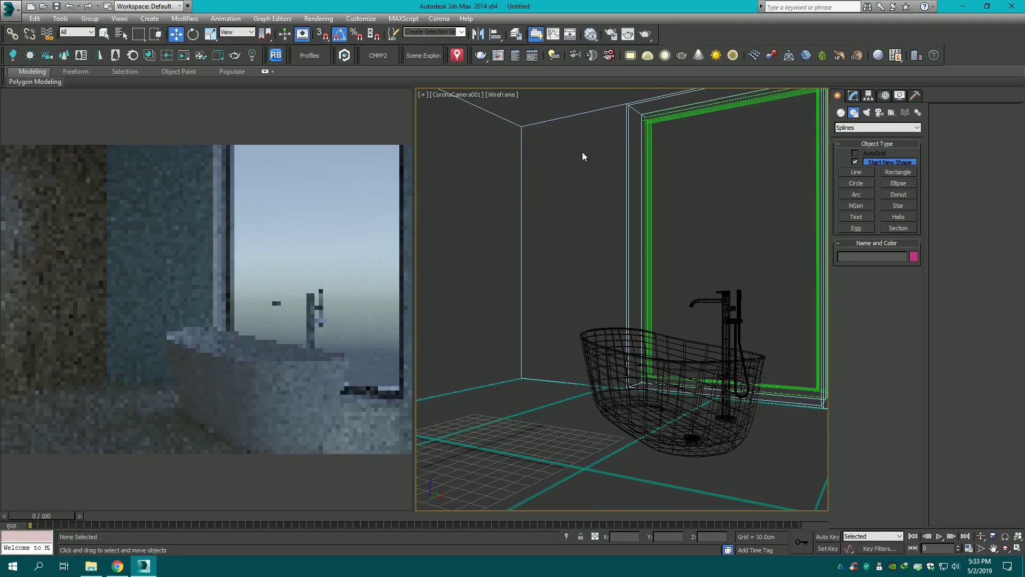
- In camera postprocessing, set exposure to -1.0, highlight compression 5.0 and contrast 3.0
left_click(610, 34)
left_click(481, 142)
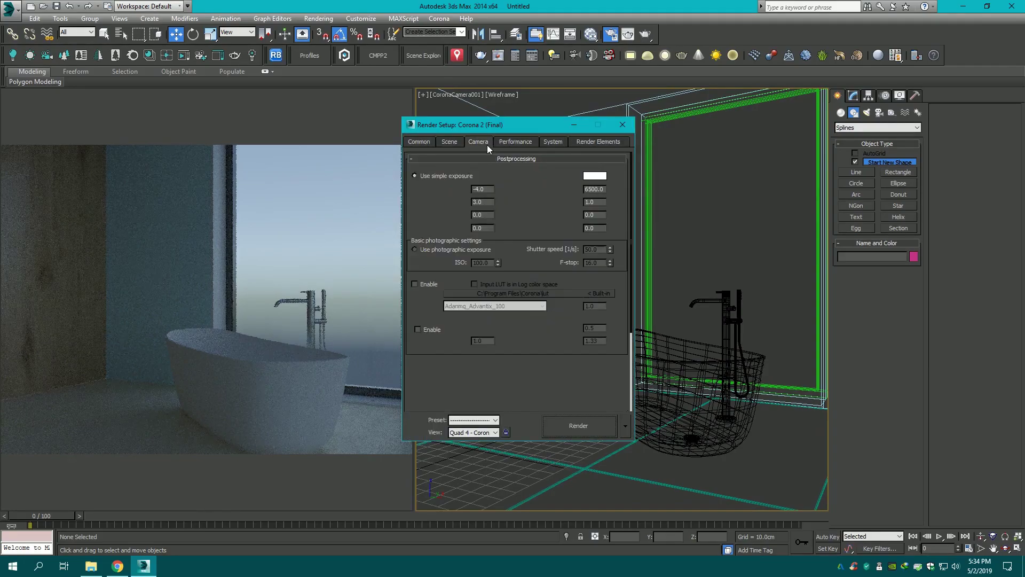
double_click(485, 190)
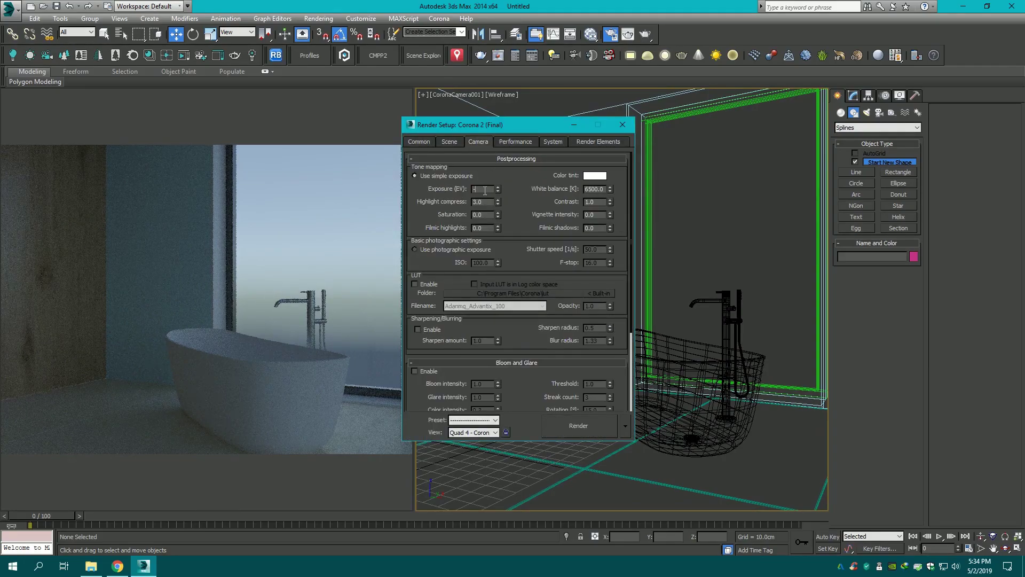
type("1")
key("Return")
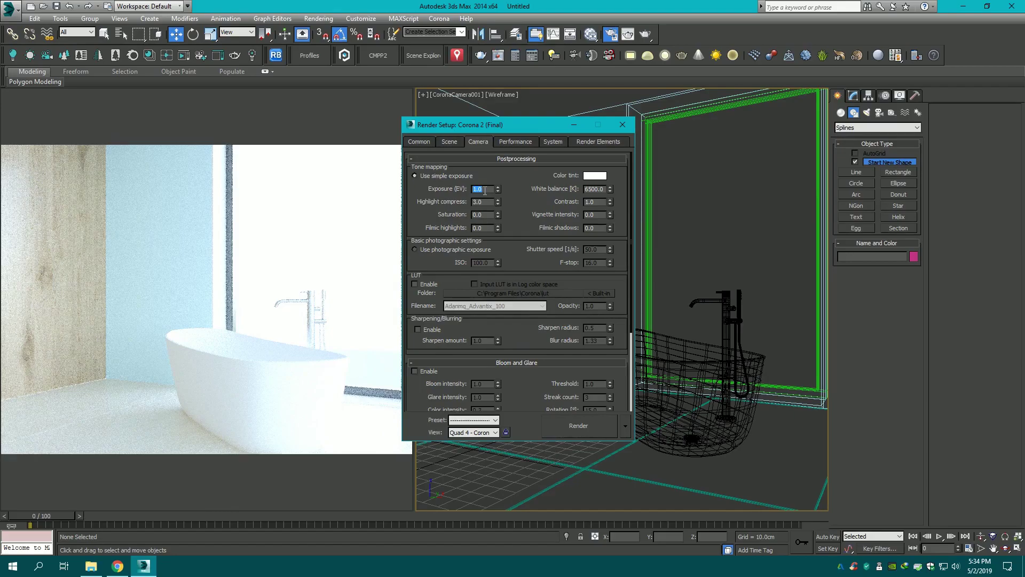
type("-1")
key("Return")
type("5")
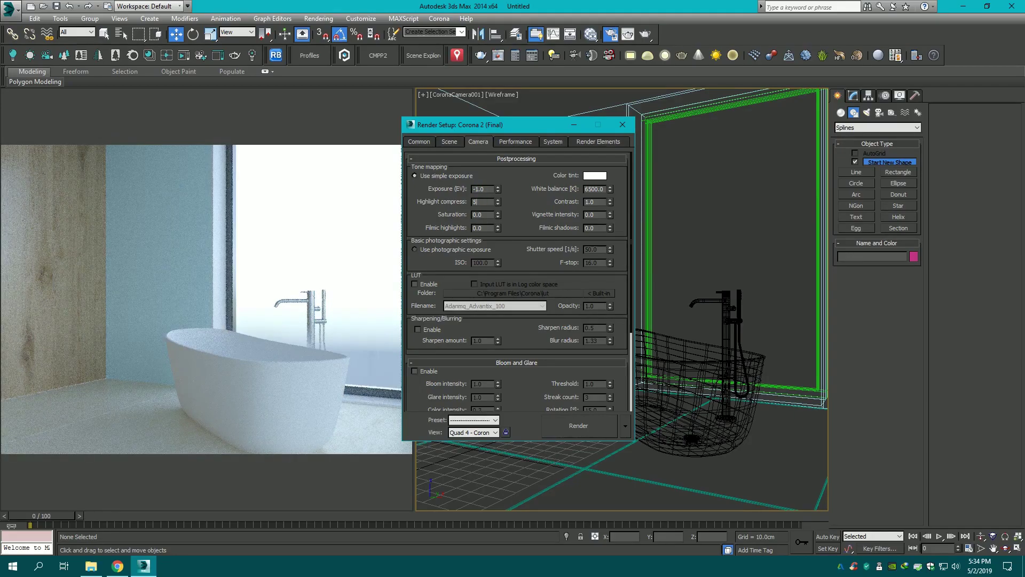
key("Return")
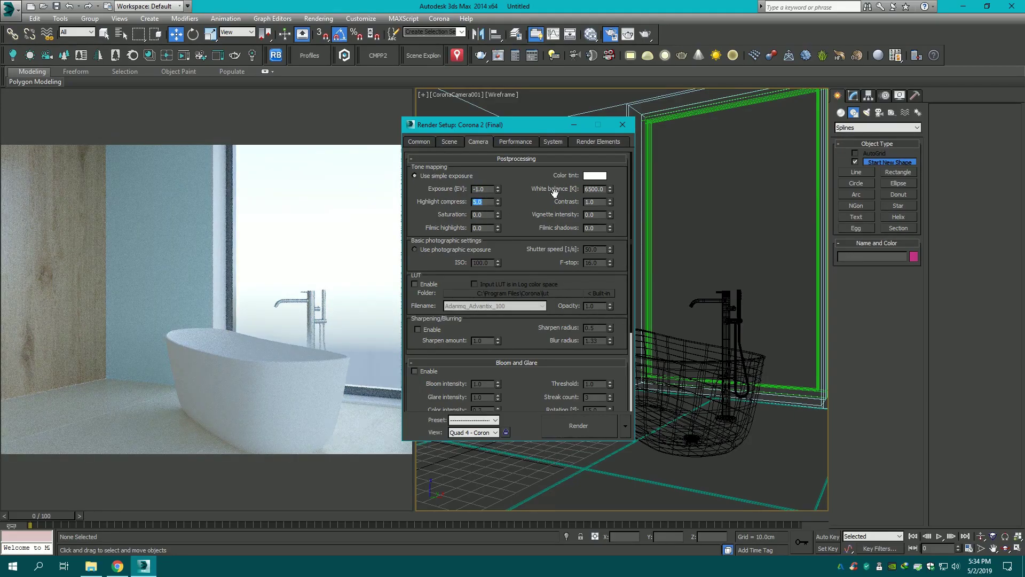
double_click(593, 202)
type("3")
key("Return")
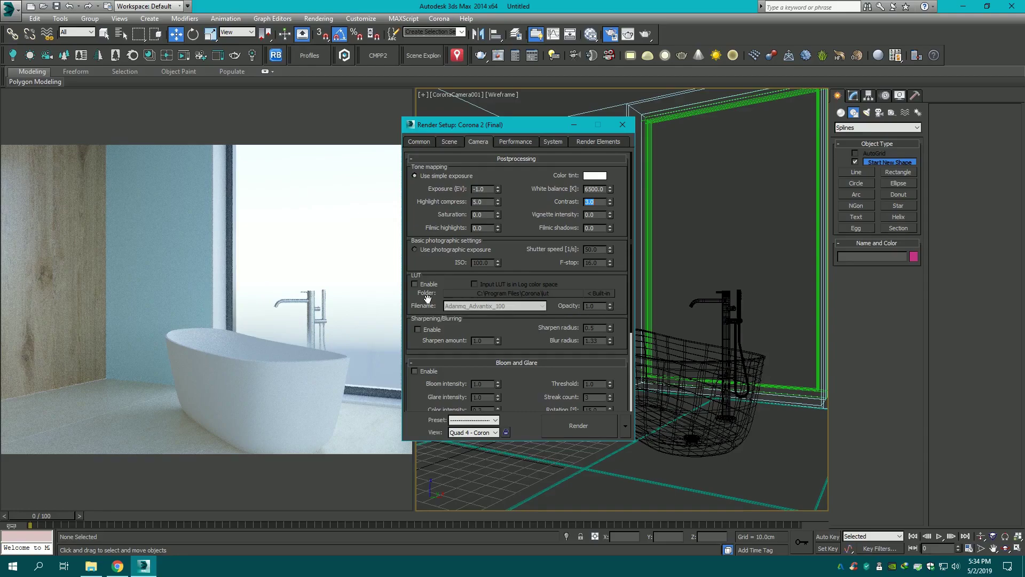
- Enable the cgmood-mahsa-highlight-compression LUT at 0.5 opacity and turn on bloom and glare
left_click(415, 284)
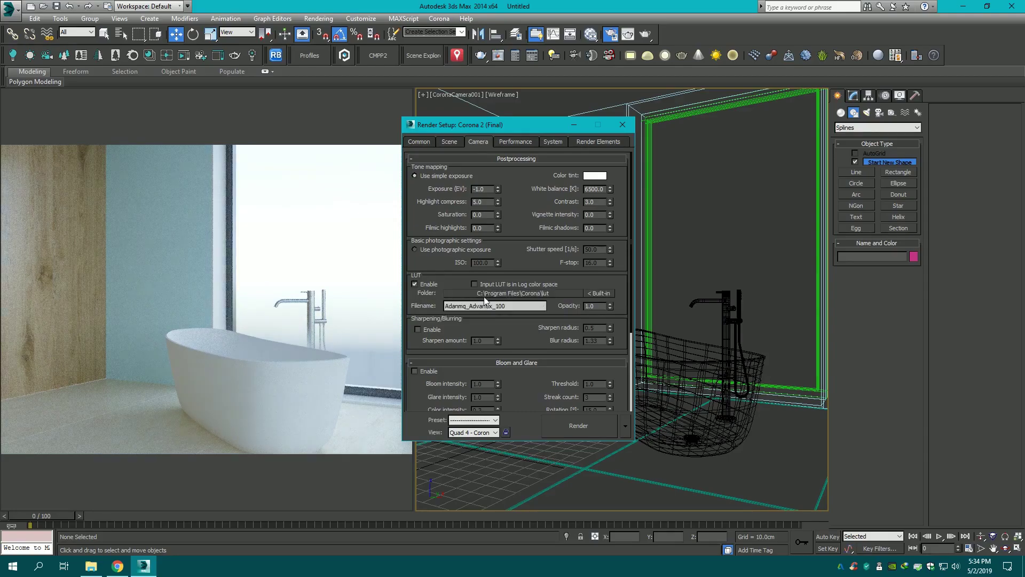
left_click(543, 306)
scroll(542, 444, "down", 3)
scroll(543, 444, "down", 2)
scroll(542, 445, "down", 3)
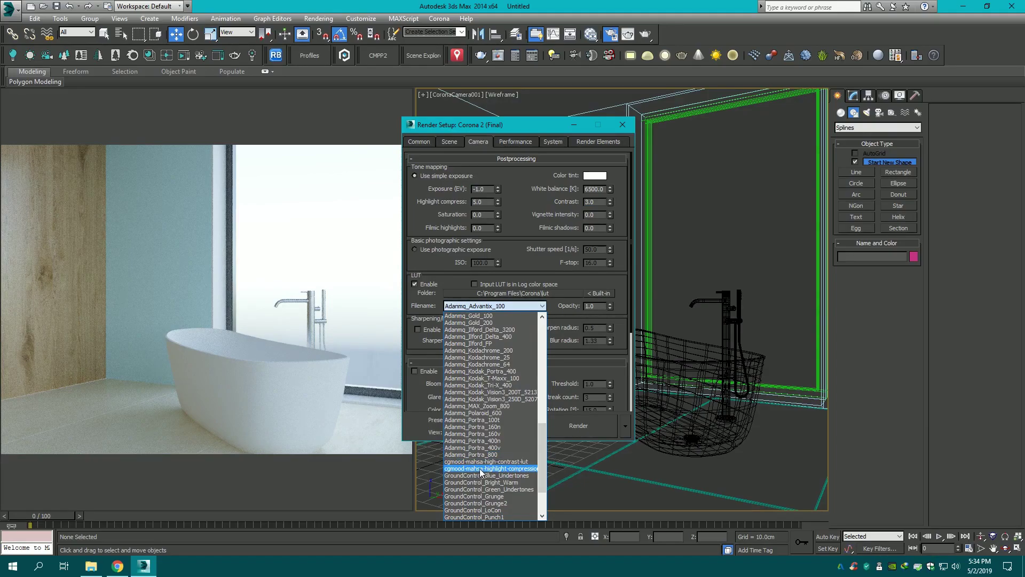
left_click(505, 470)
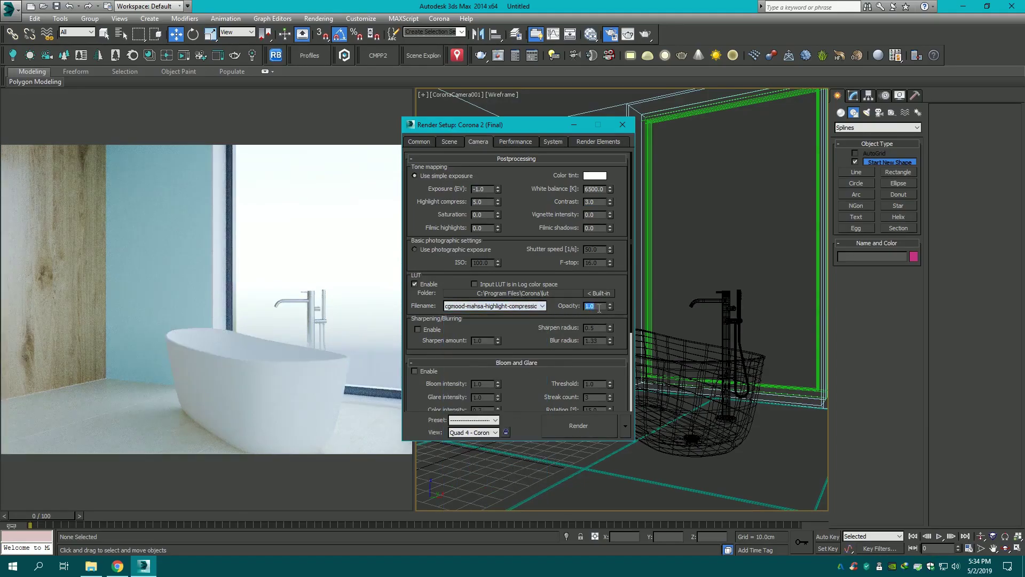
left_click(596, 305)
type("0.5")
key("Return")
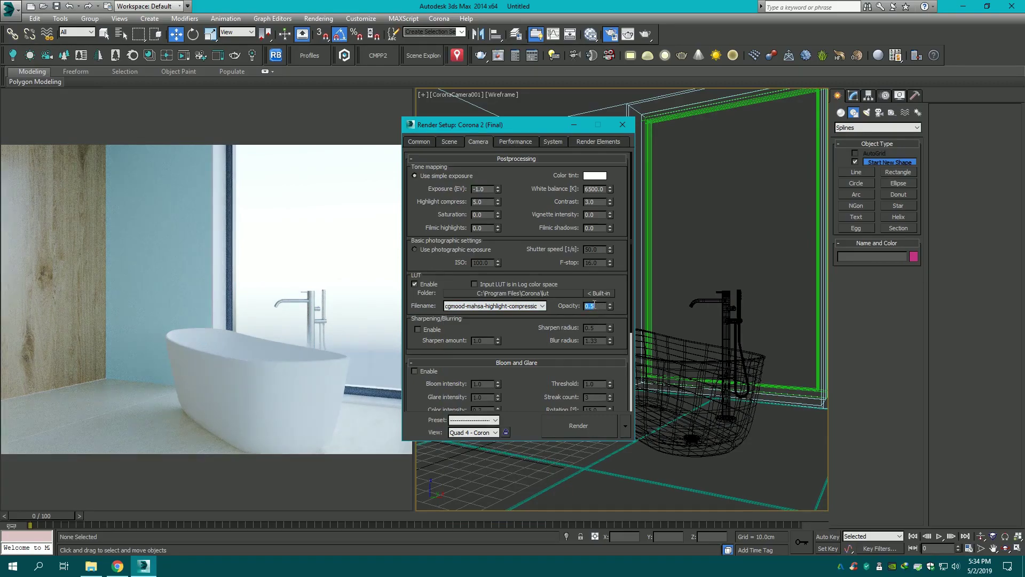
left_click(415, 372)
left_click_drag(629, 332, 627, 358)
type("3")
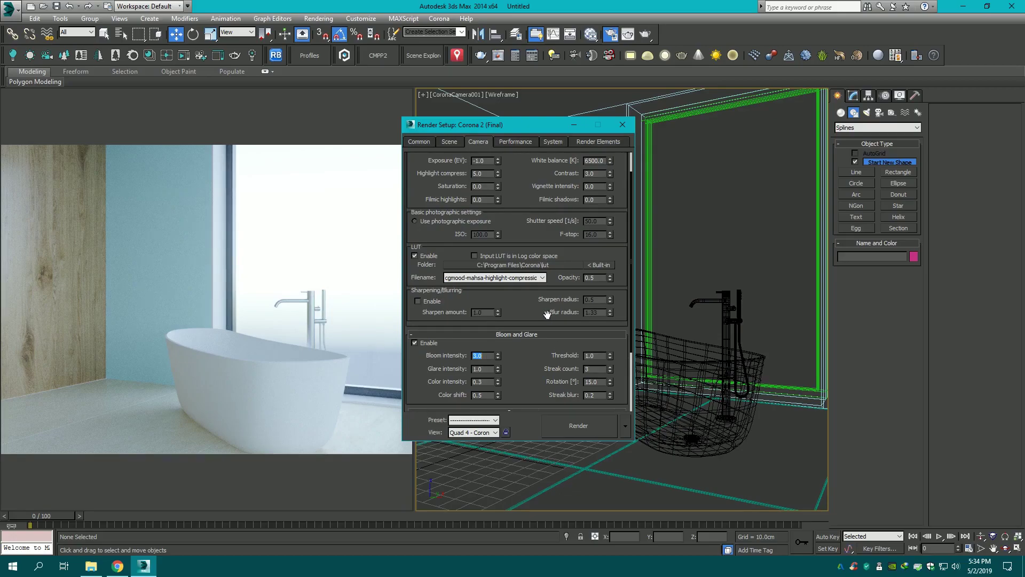
left_click(623, 124)
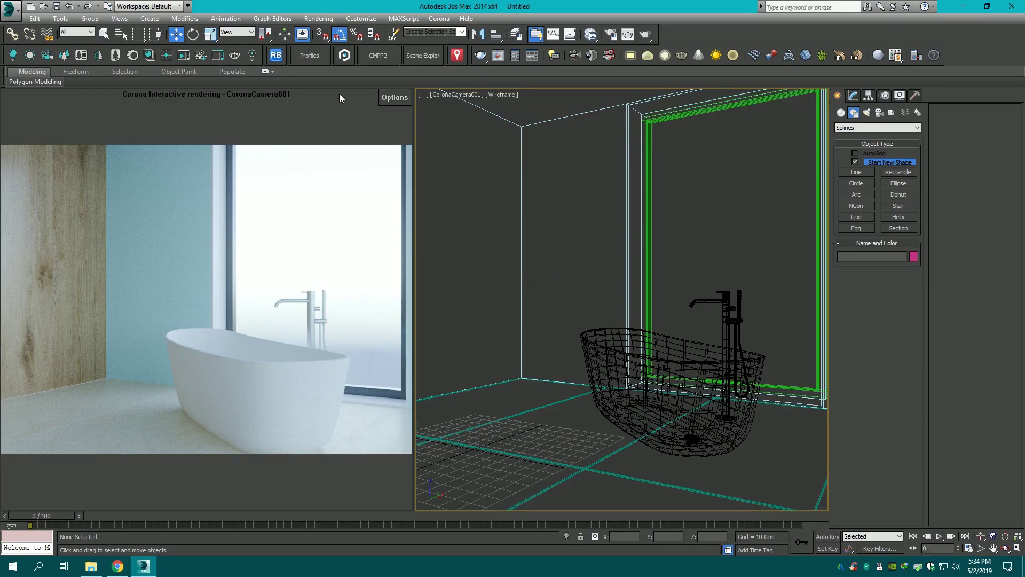
- Stop the interactive render, maximize the viewport and switch it to Top view
left_click(396, 97)
left_click(412, 130)
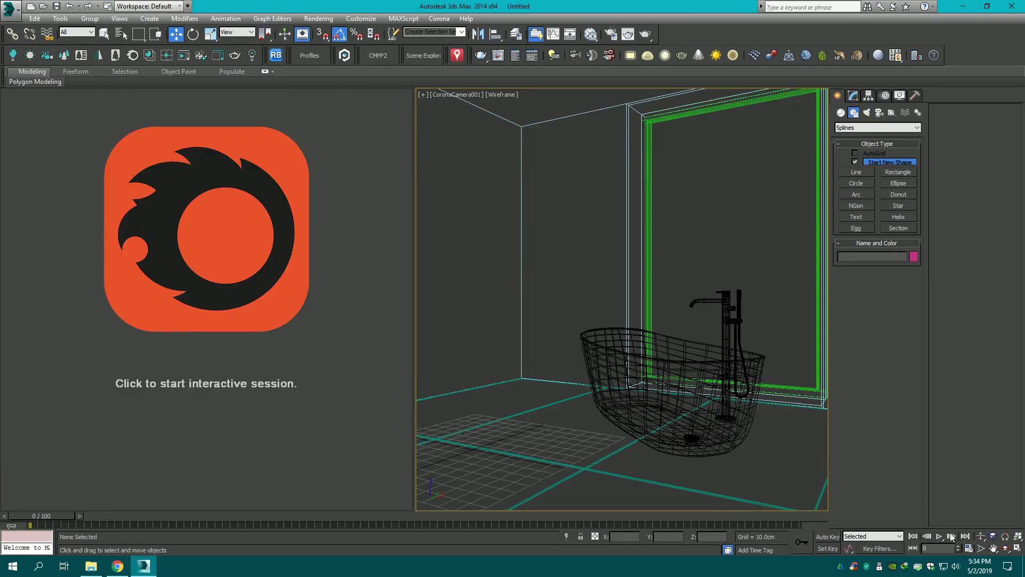
left_click(1017, 549)
key("F3")
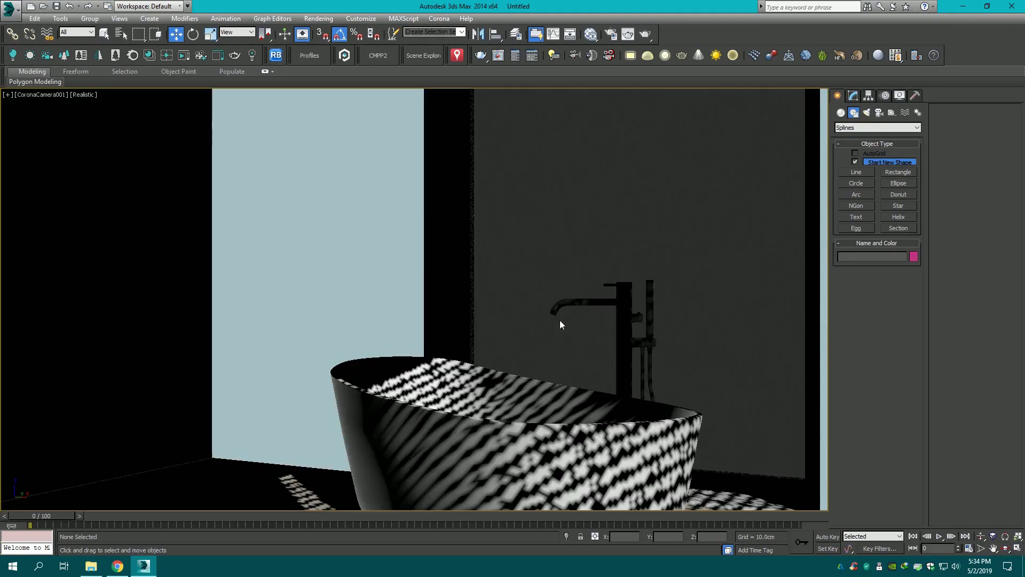
key("t")
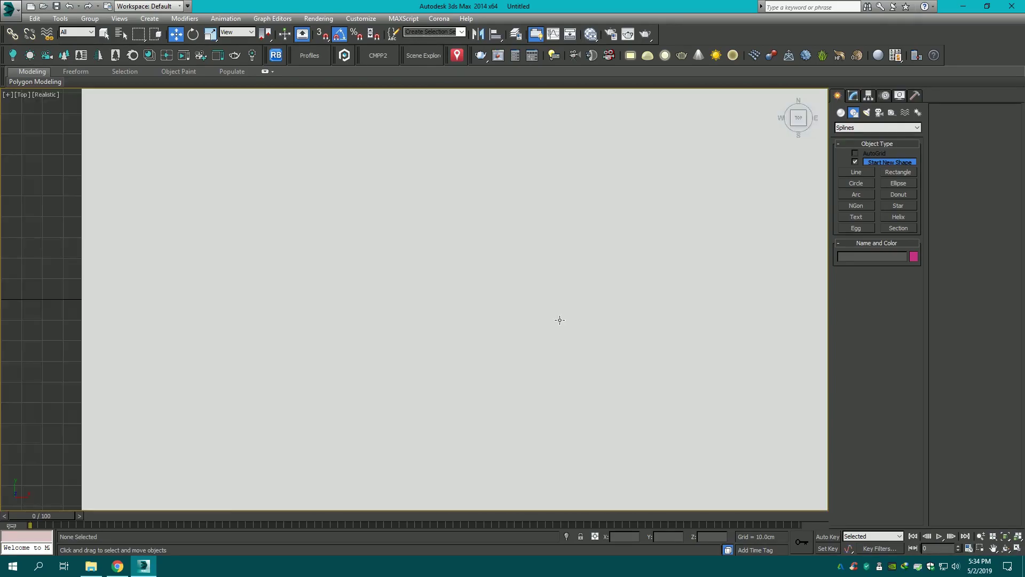
- Hide the white ceiling box and set the viewport to Shaded display
left_click(593, 284)
right_click(547, 280)
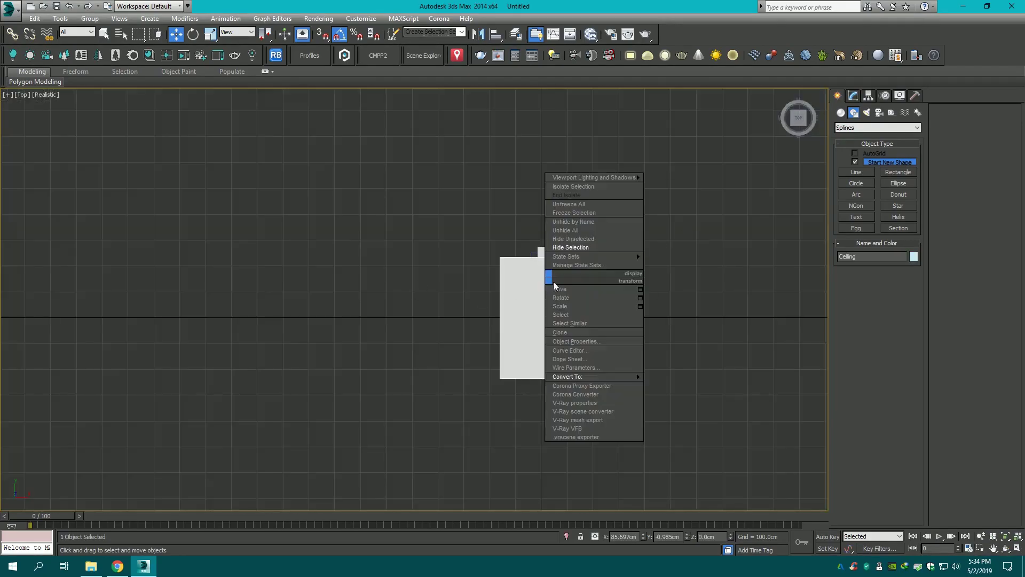
left_click(589, 251)
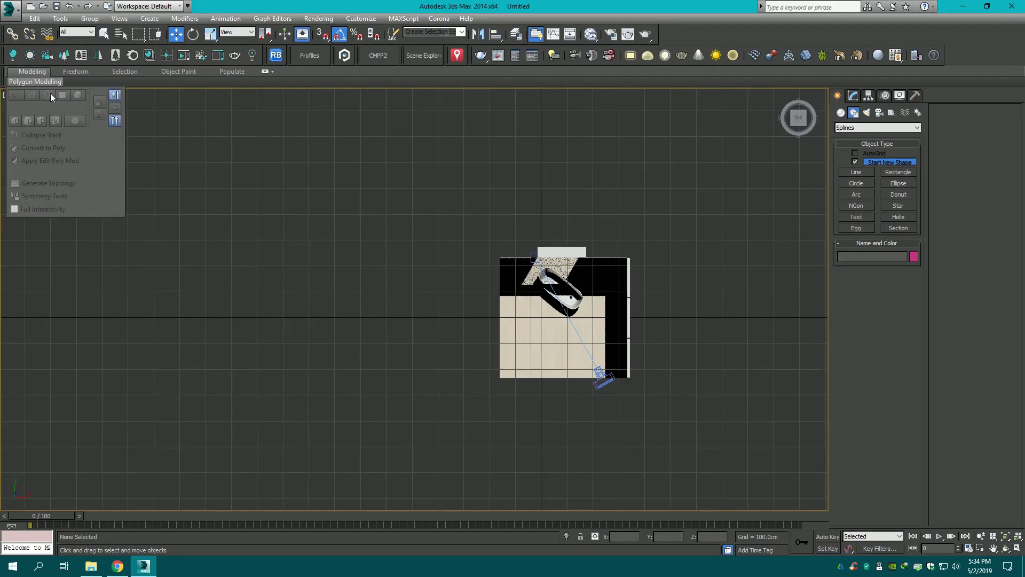
left_click(49, 95)
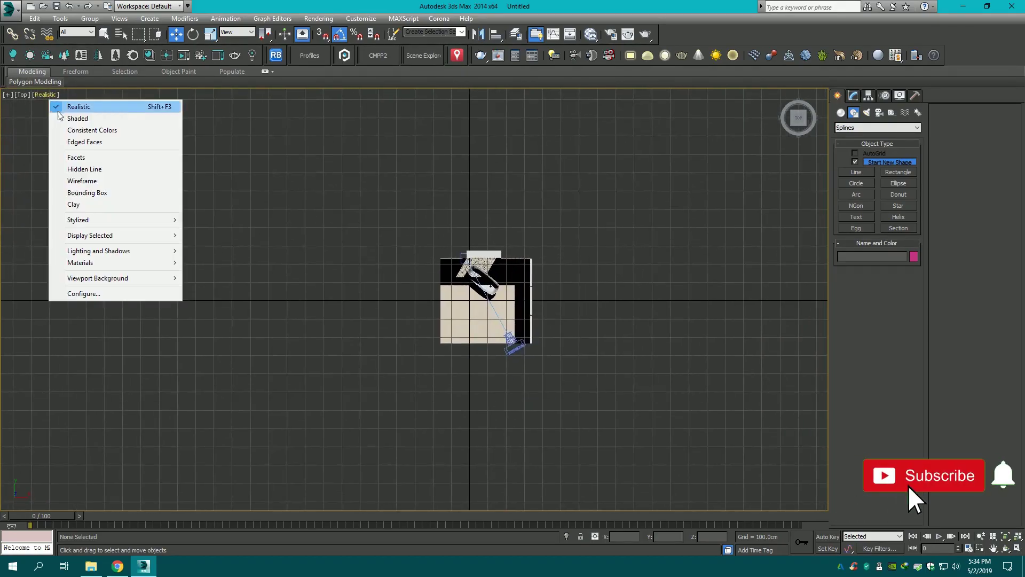
left_click(64, 116)
- Orbit to a tilted view of the room and select only the right wall panel
scroll(502, 345, "up", 5)
scroll(557, 313, "down", 3)
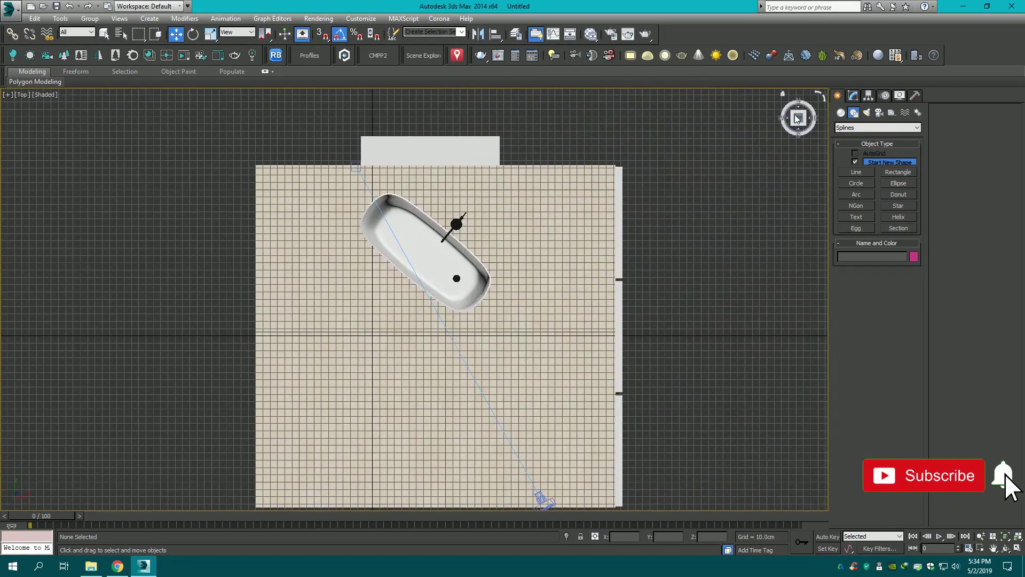
left_click_drag(798, 118, 93, 438)
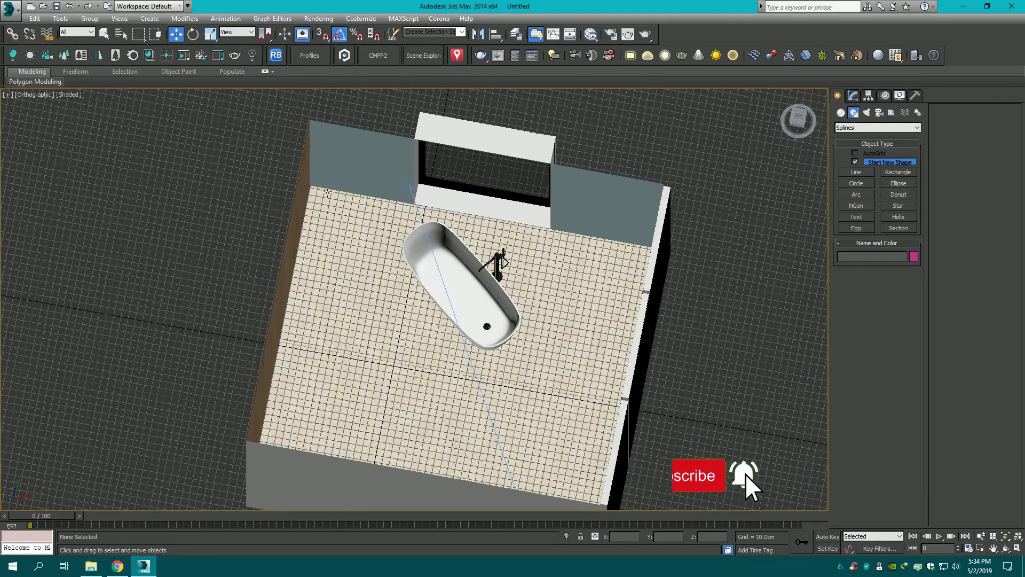
left_click(470, 363)
scroll(363, 97, "up", 2)
left_click(634, 244, "ctrl")
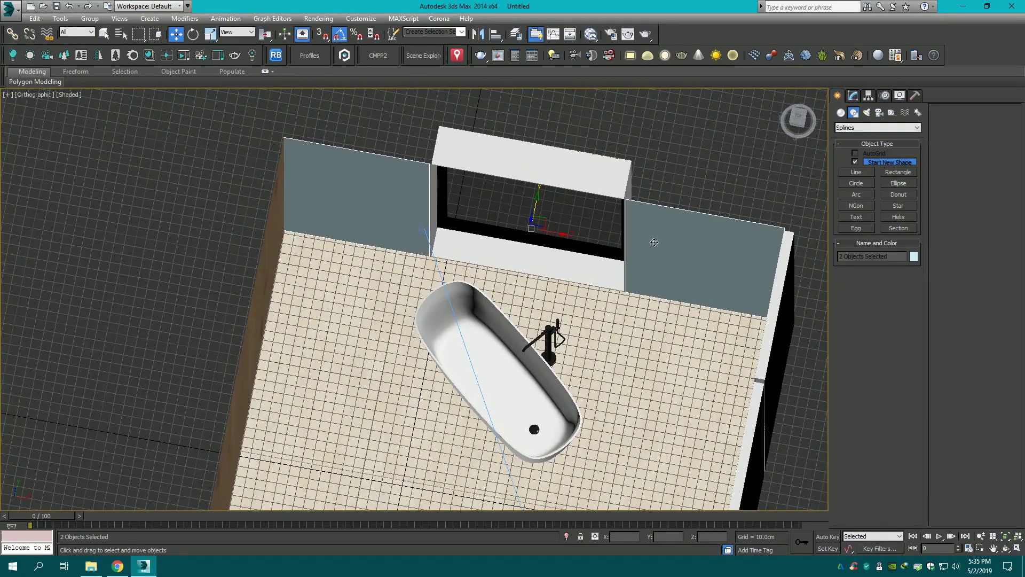
middle_click_drag(634, 244, 587, 224, "alt")
scroll(792, 316, "down", 3)
scroll(645, 258, "down", 2)
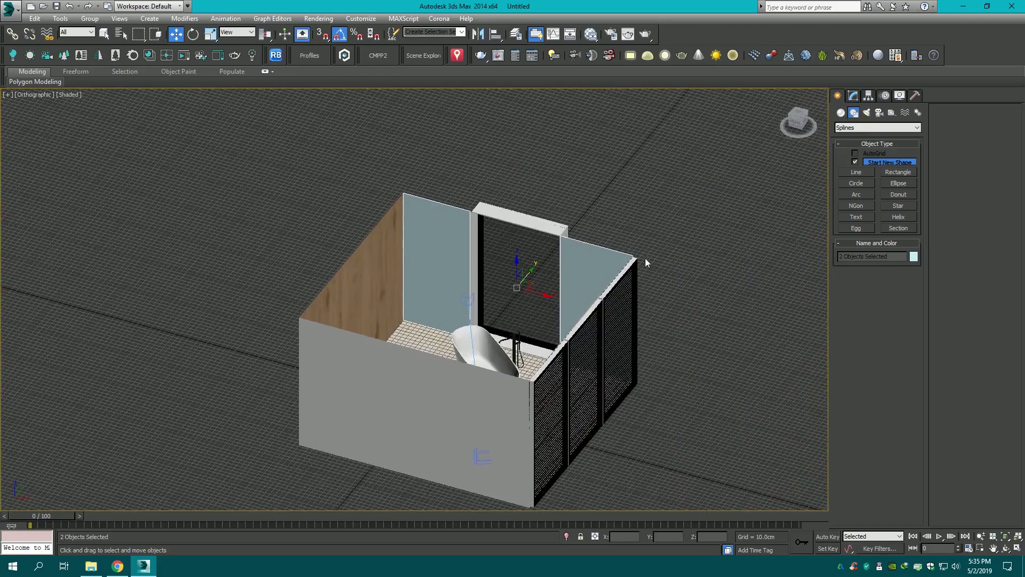
left_click(584, 267)
- Make a single copy (Object004) of the right wall panel outside the room
left_click_drag(494, 420, 642, 422, "shift")
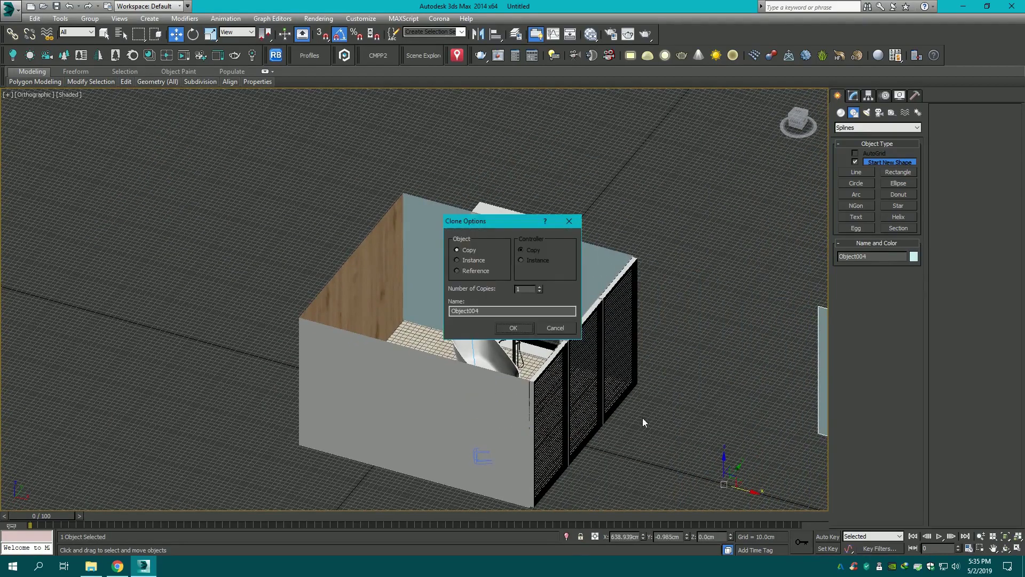
left_click(511, 327)
scroll(662, 389, "up", 3)
middle_click_drag(662, 390, 534, 347)
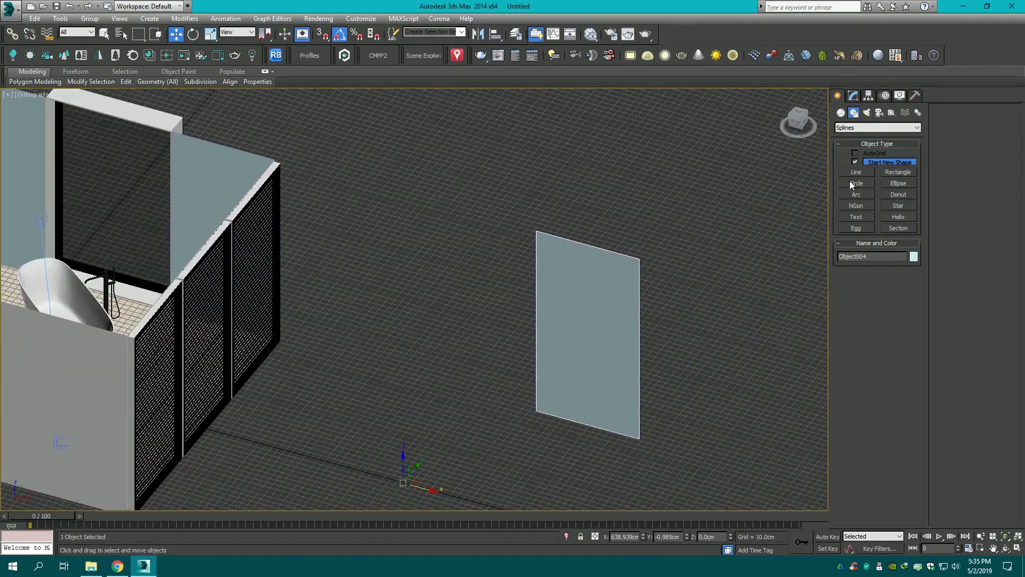
- With vertex snapping on, trace a closed line spline around the copied panel's corners
left_click(856, 172)
key("s")
left_click(537, 231)
left_click(639, 259)
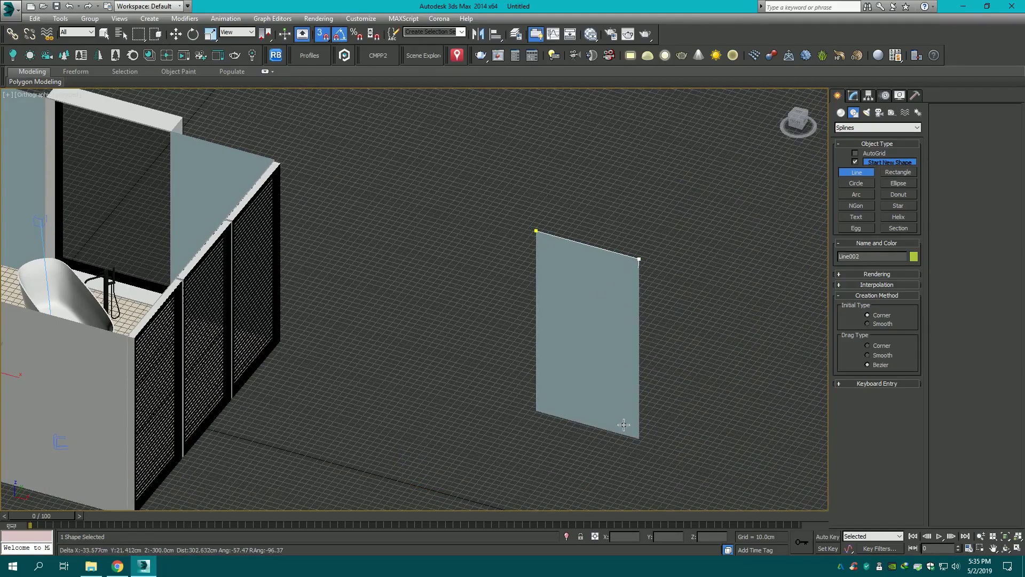
left_click(639, 439)
left_click(593, 439)
left_click(537, 411)
left_click(536, 231)
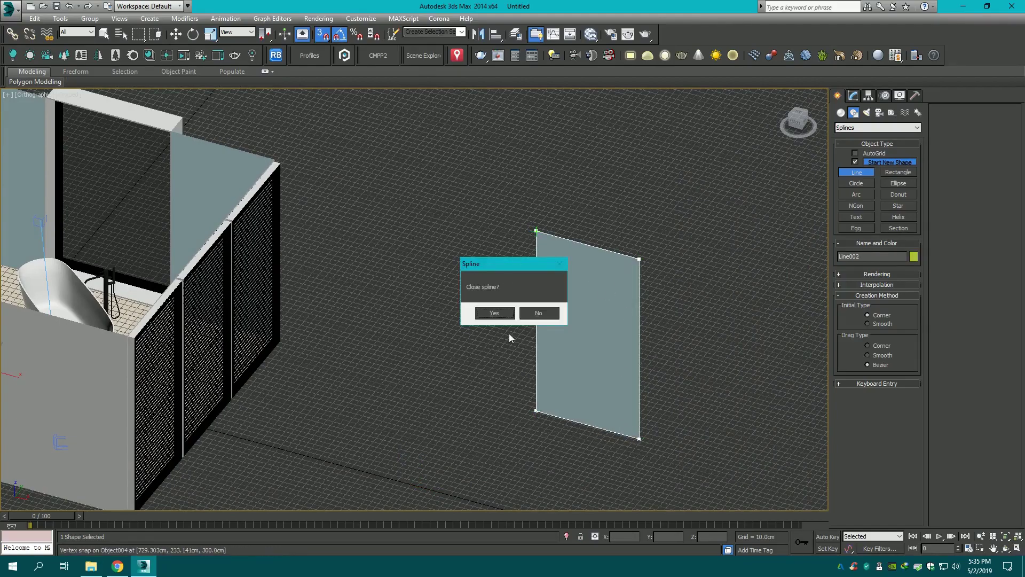
left_click(498, 312)
- Apply the FloorGenerator modifier to the traced outline
left_click(853, 95)
left_click(863, 125)
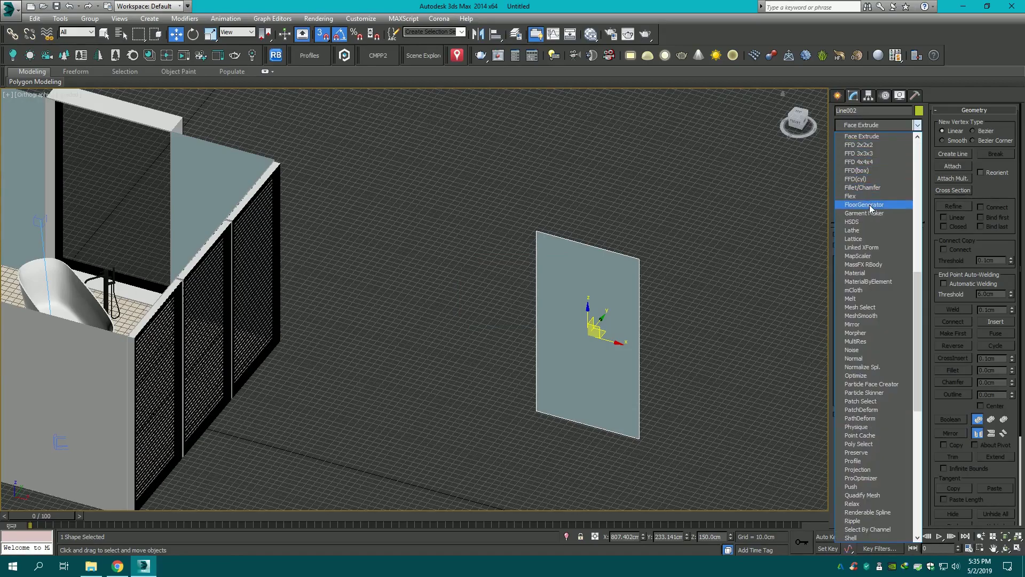
left_click(866, 205)
scroll(653, 325, "up", 2)
scroll(687, 308, "up", 2)
scroll(680, 320, "up", 2)
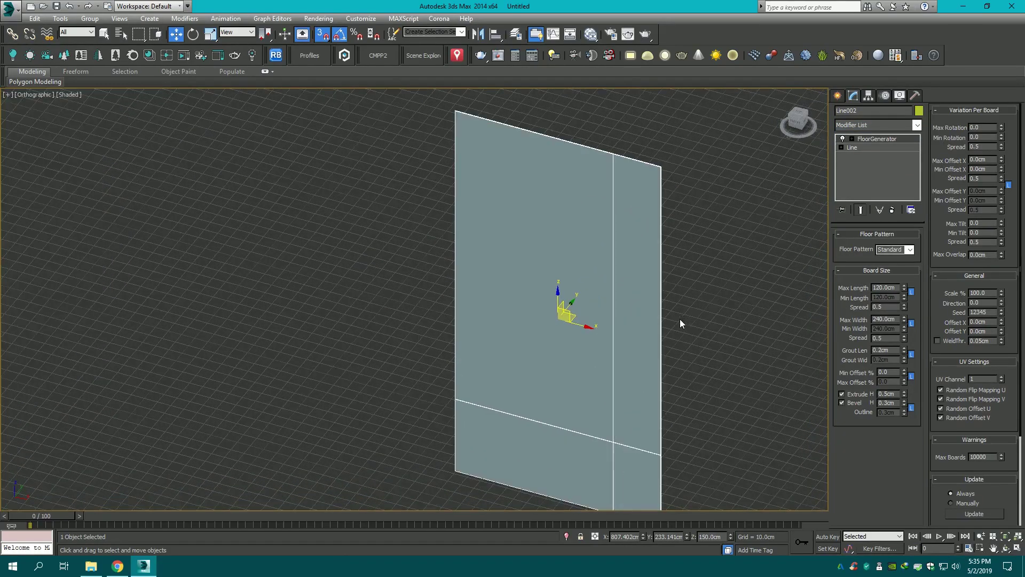
scroll(680, 320, "up", 1)
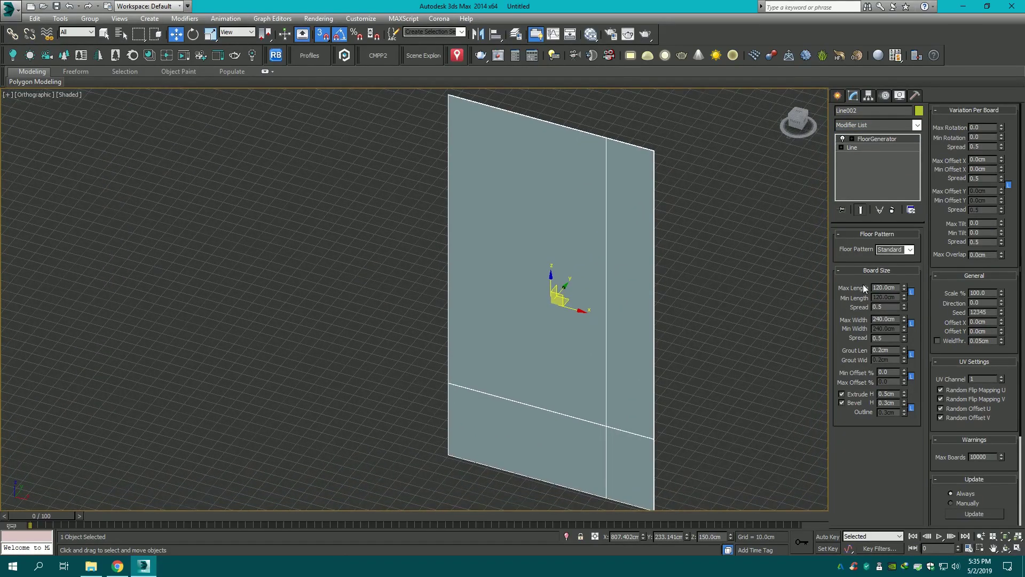
left_click(91, 566)
- Browse from Downloads to the Textures folder and show it as large icons
key("alt+Up")
key("alt+Up")
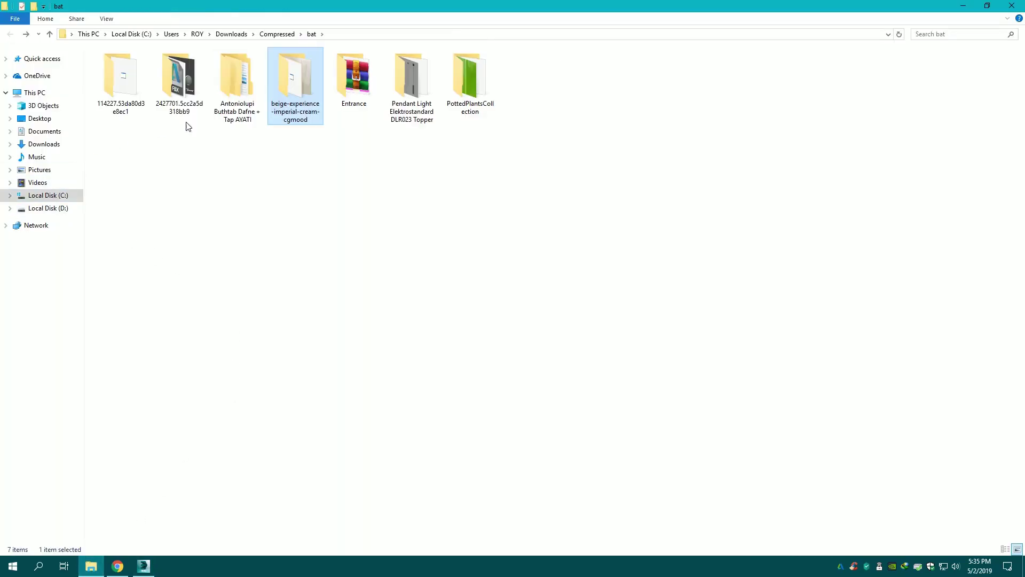
key("alt+Up")
left_click(643, 83)
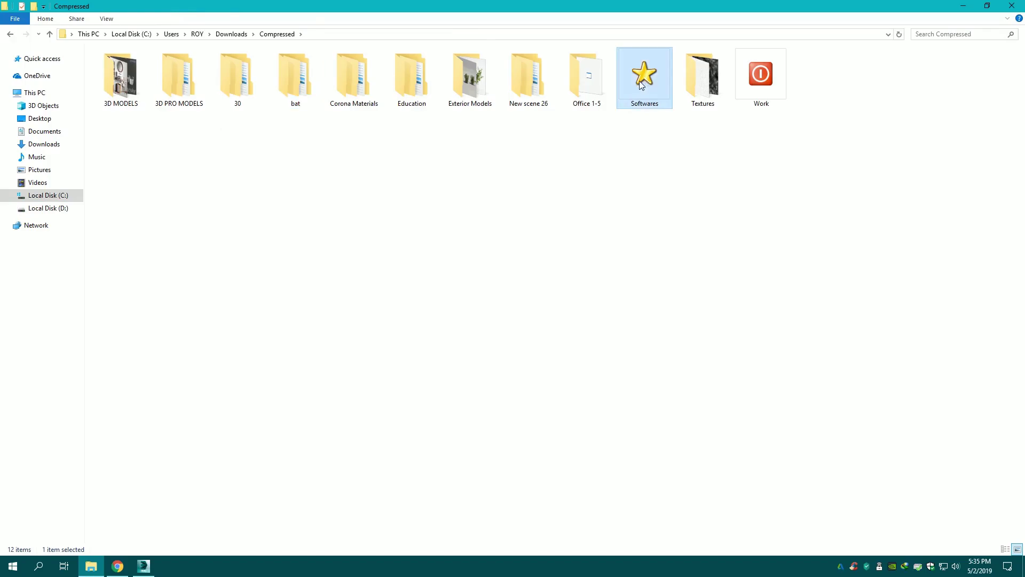
left_click(149, 87)
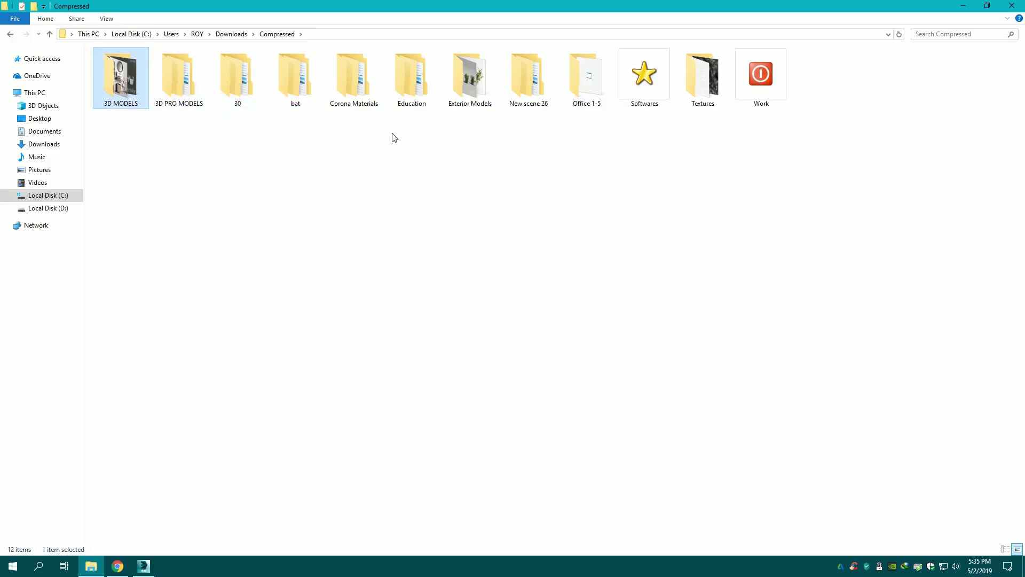
key("alt+Left")
left_click(231, 34)
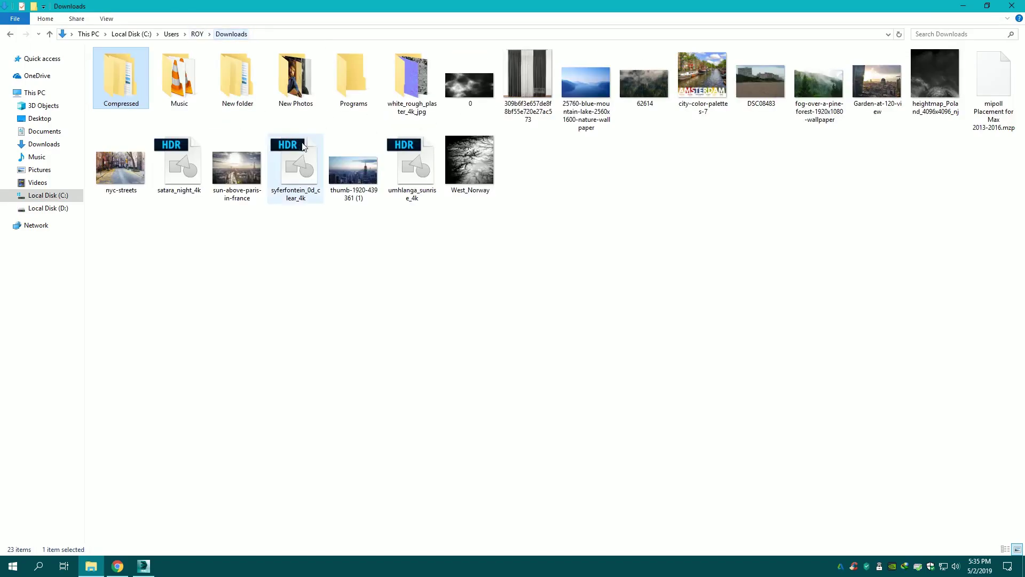
double_click(126, 92)
left_click(642, 85)
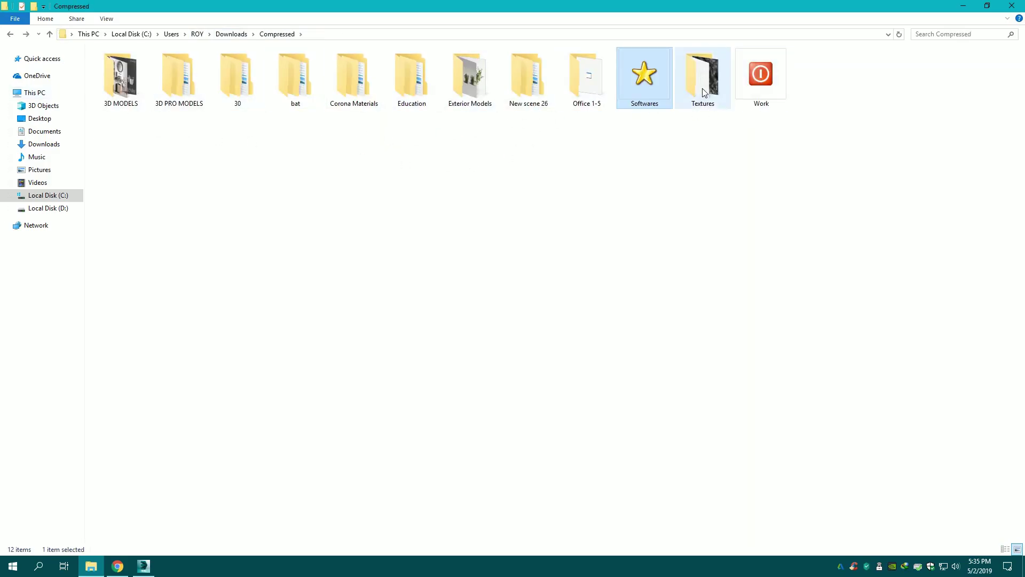
double_click(703, 80)
right_click(309, 269)
left_click(470, 283)
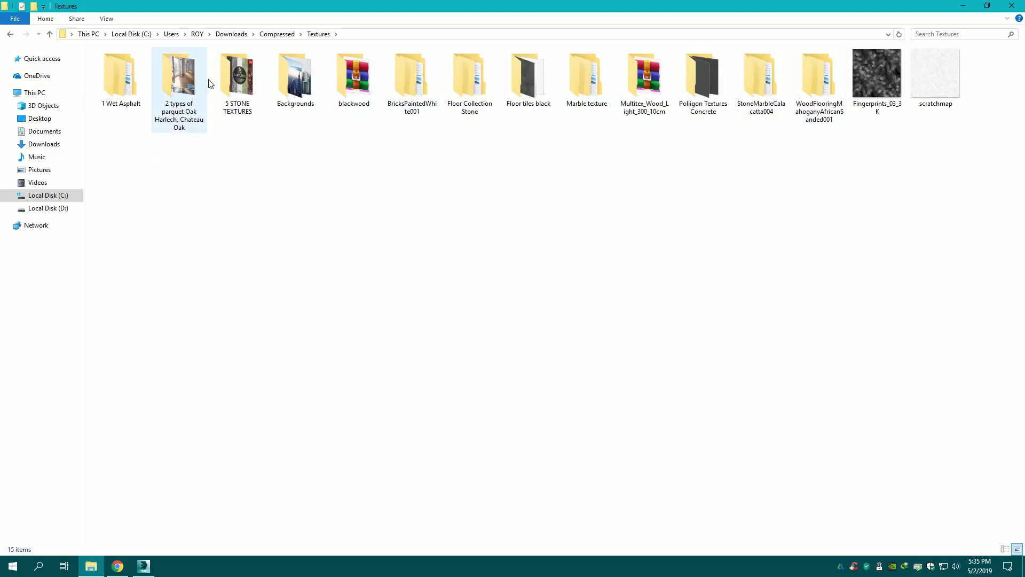
- Look through the StoneMarbleCalacatta004, Multitex_Wood_Light_300_10cm and Marble texture folders
left_click(222, 77)
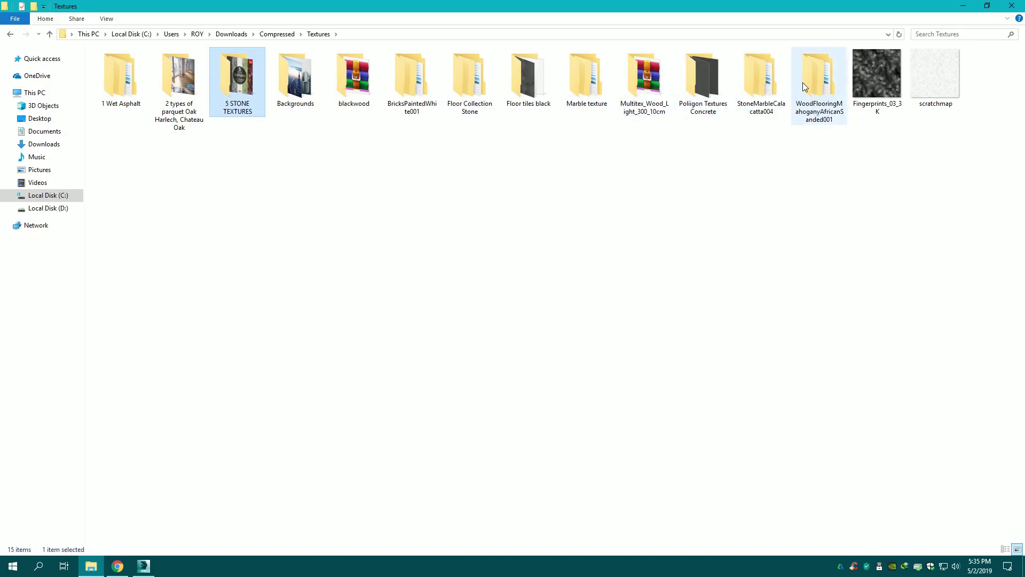
double_click(761, 80)
key("alt+Left")
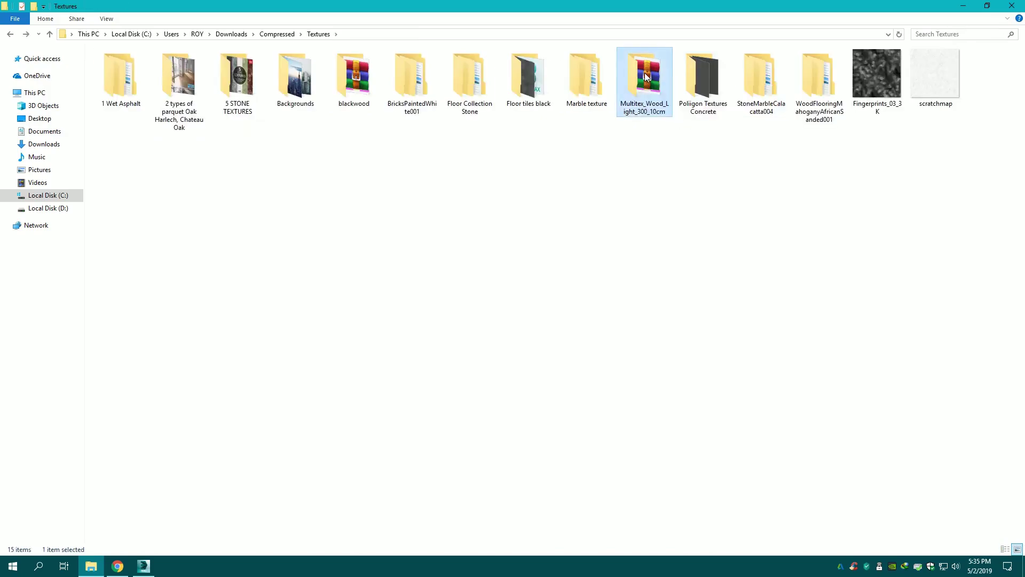
double_click(645, 72)
key("alt+Left")
double_click(582, 72)
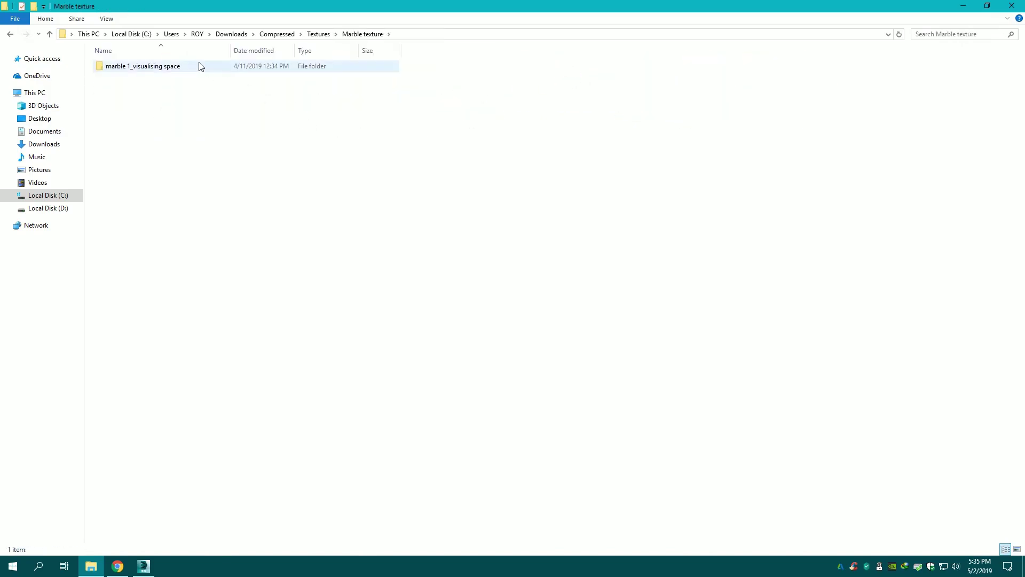
double_click(198, 66)
key("alt+Left")
key("alt+Left")
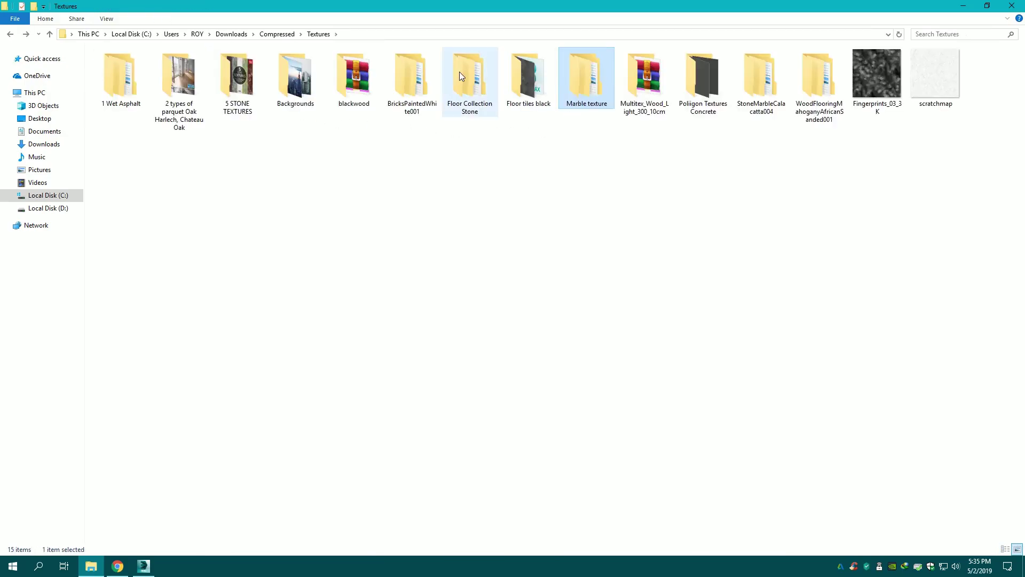
- In Floor Collection Stone, compare the FF-1541, FF-1542, FF-1543 and FF-1545 folders
double_click(460, 72)
double_click(164, 66)
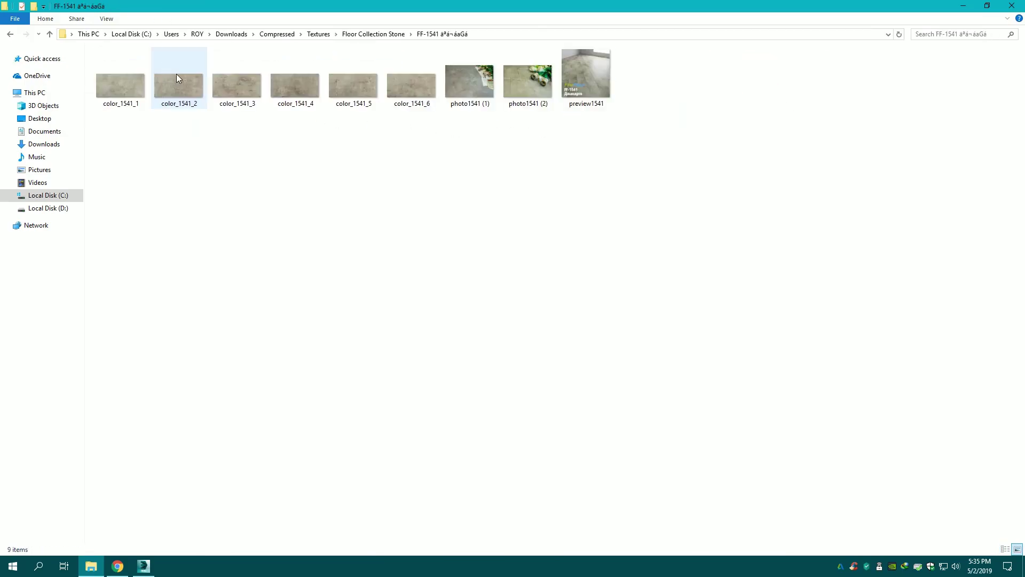
key("alt+Left")
double_click(174, 77)
key("alt+Left")
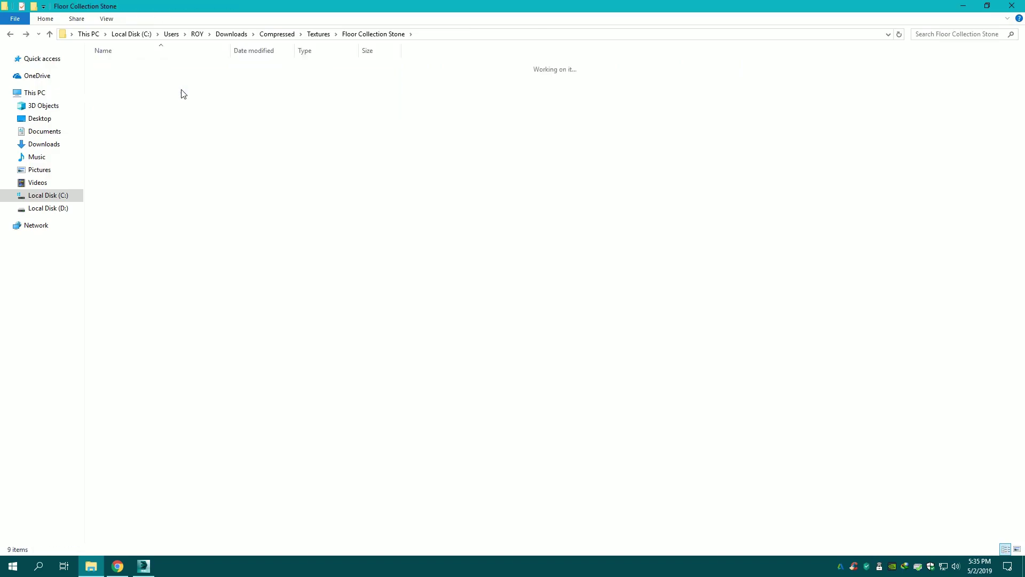
double_click(181, 89)
left_click(129, 89)
key("alt+Left")
double_click(148, 100)
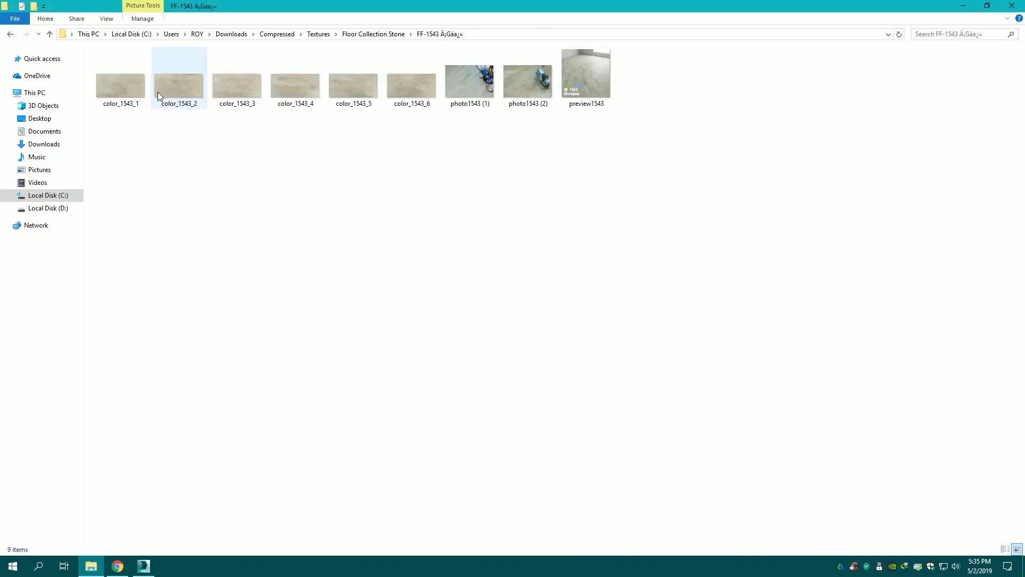
key("alt+Left")
- Preview the FF-1543 colour texture and the photo1543 (1) floor photo, then return to 3ds Max
double_click(148, 91)
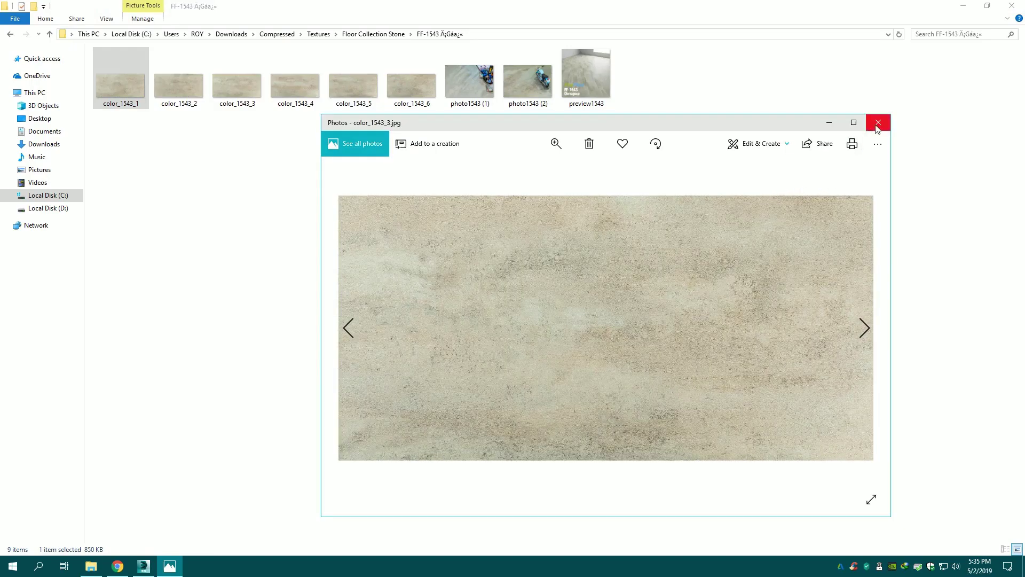
left_click(879, 122)
left_click(766, 161)
double_click(457, 97)
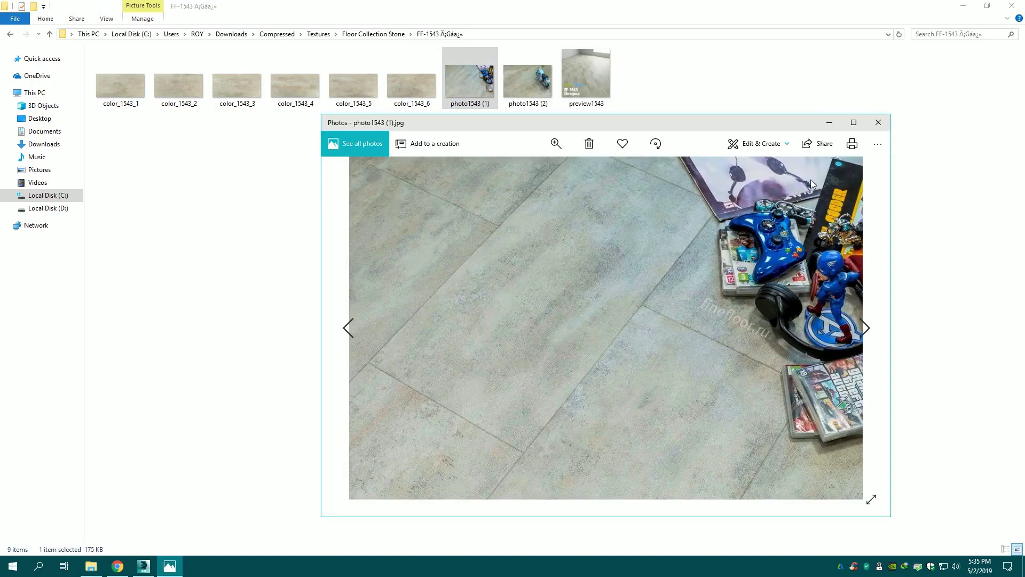
left_click(877, 122)
key("alt+Left")
left_click(144, 566)
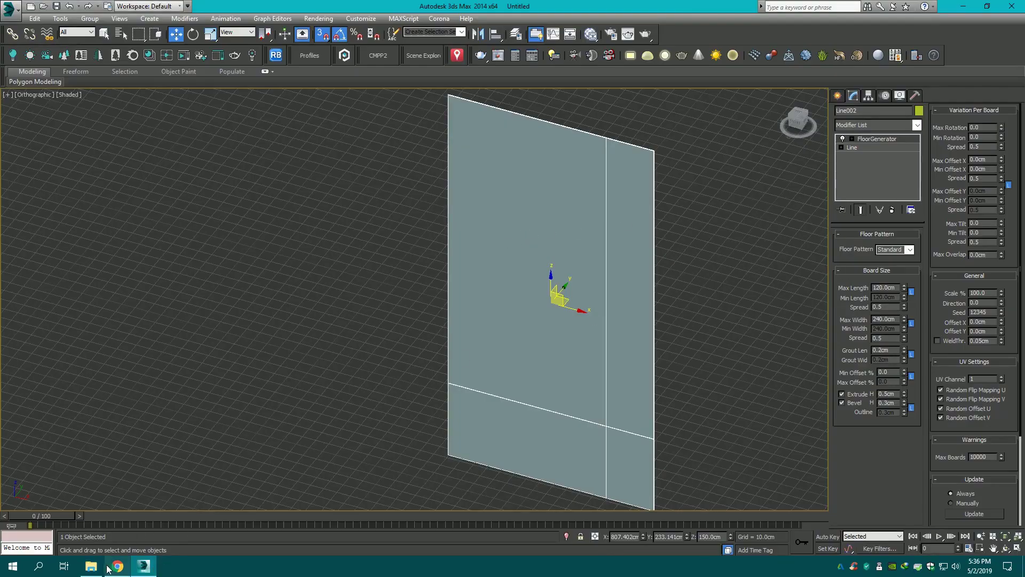
- Recheck FF-1545, preview the preview1543 render and photo1543 (1), then return to 3ds Max
left_click(91, 566)
double_click(152, 100)
key("alt+Left")
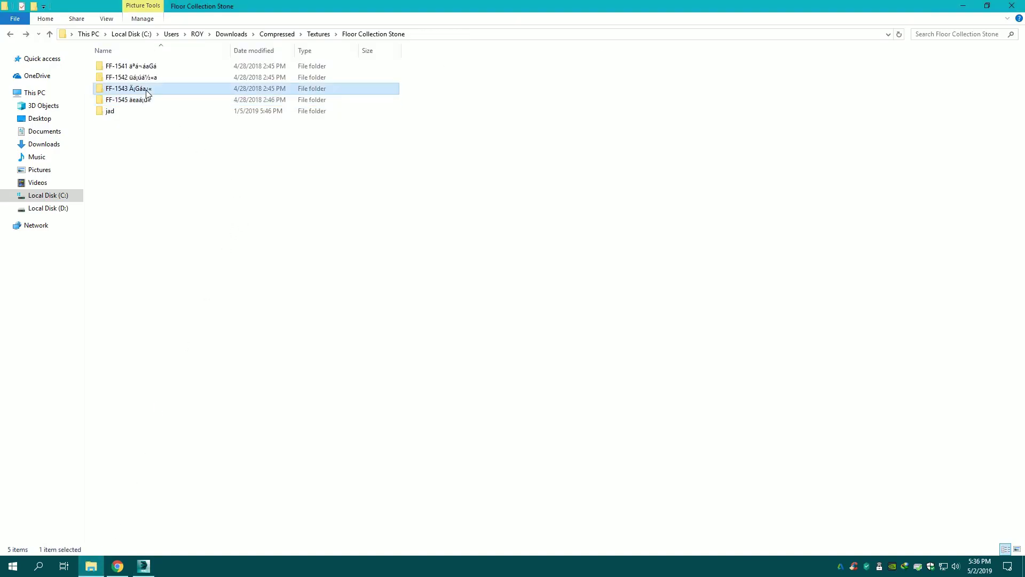
double_click(148, 94)
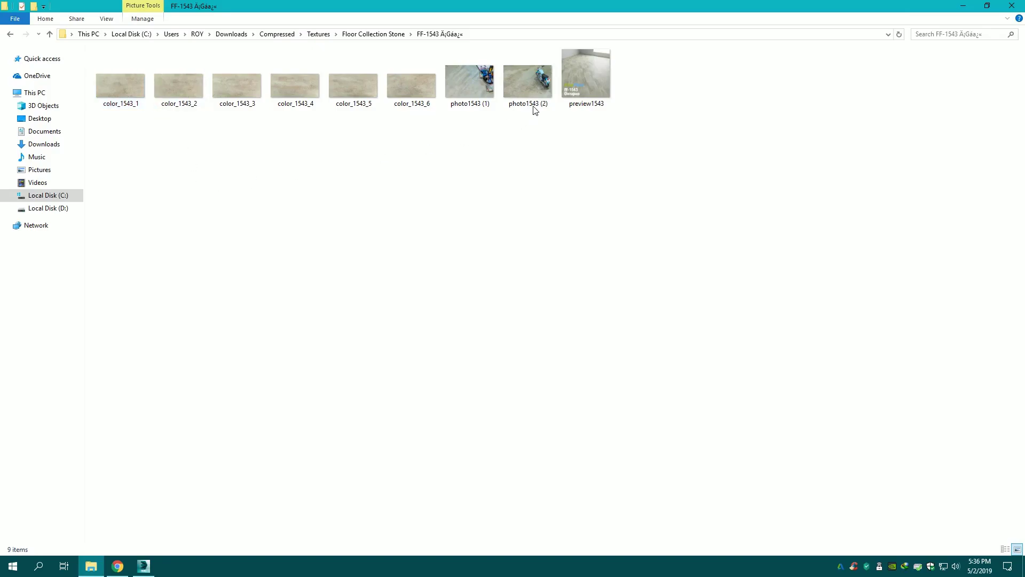
double_click(568, 84)
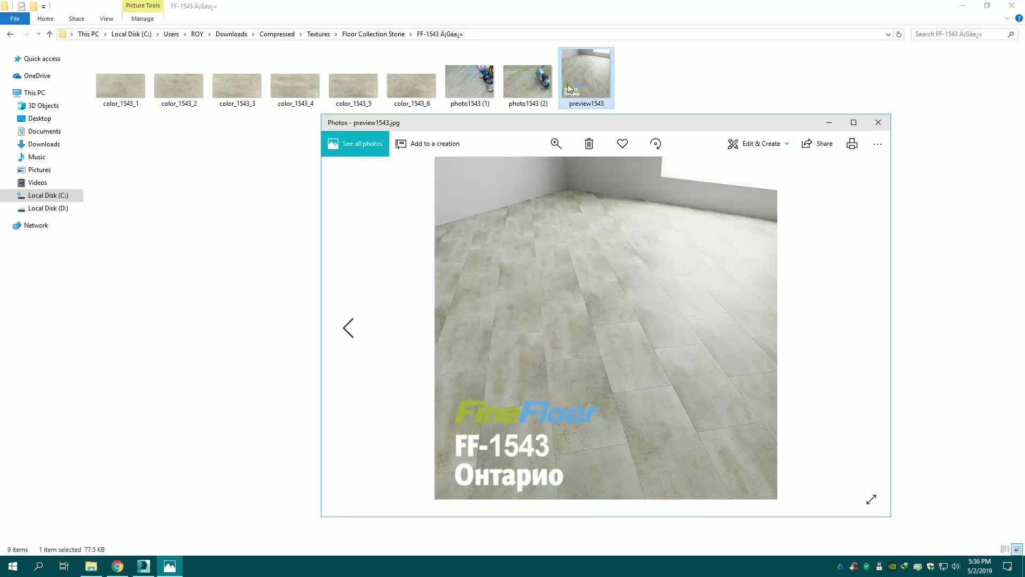
left_click(878, 123)
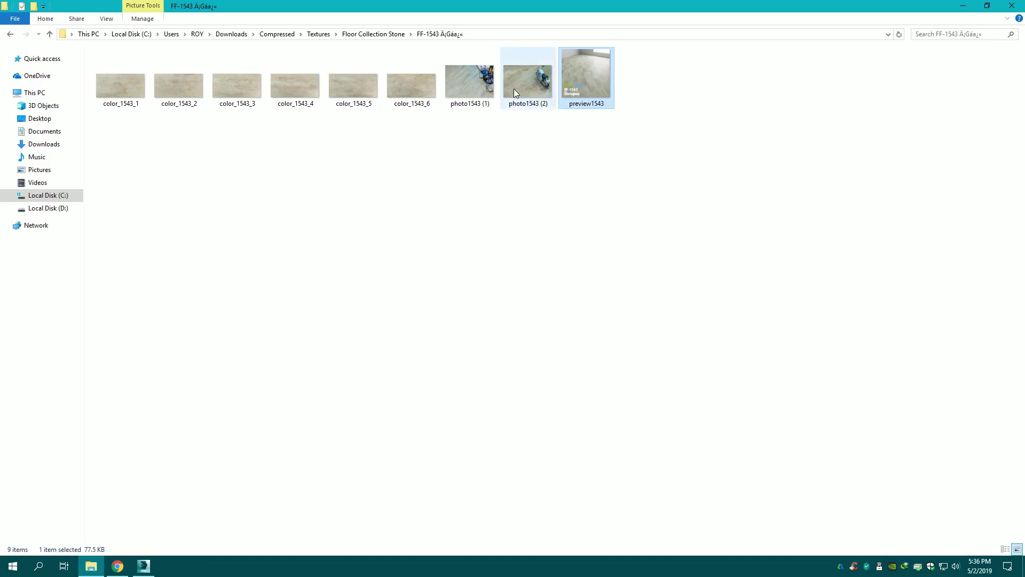
left_click(474, 90)
double_click(475, 89)
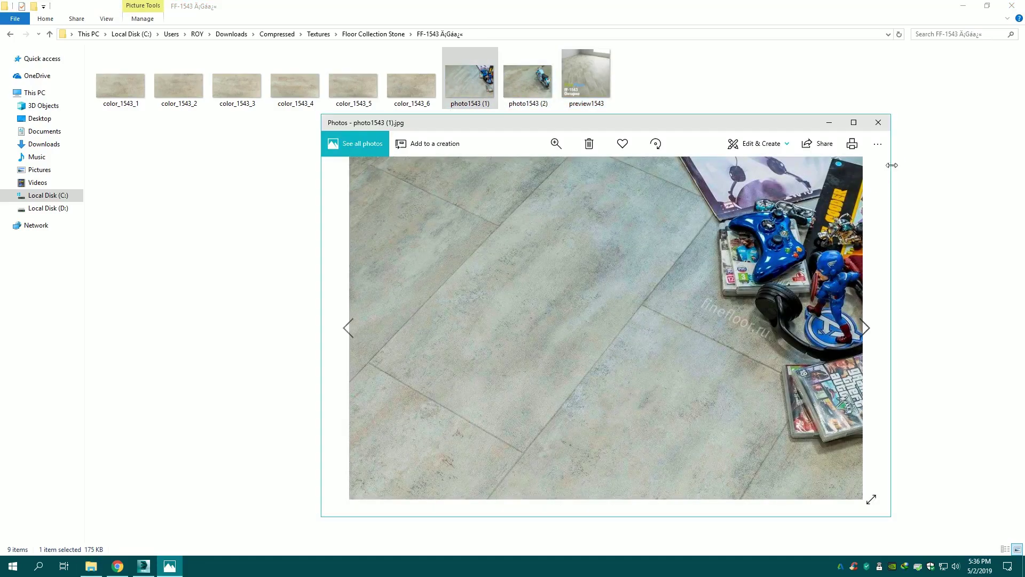
left_click(885, 124)
left_click(143, 567)
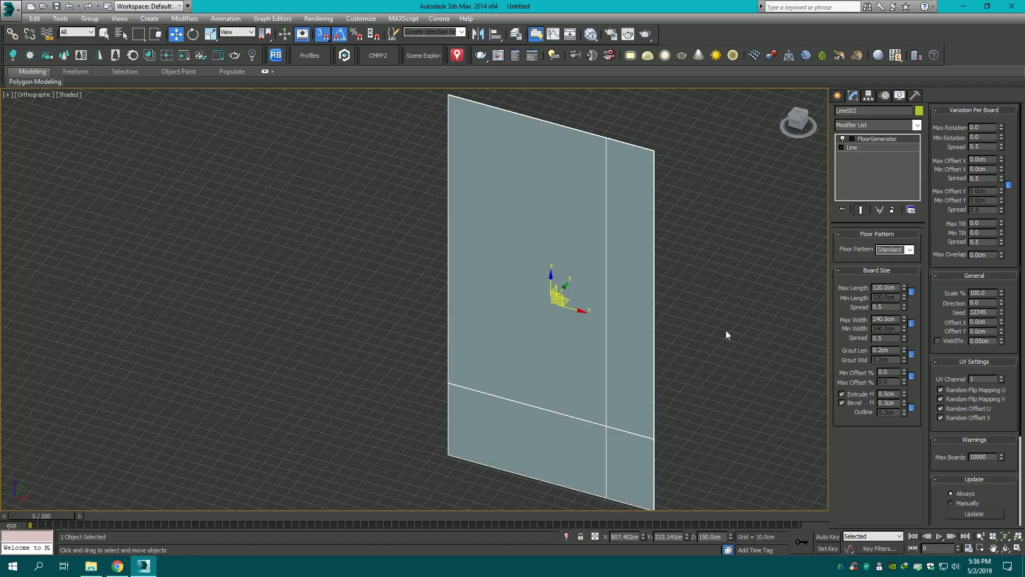
- Set FloorGenerator max board width to 50 cm and max length to 75 cm, after first trying 100 cm
left_click(892, 288)
type("100")
key("Return")
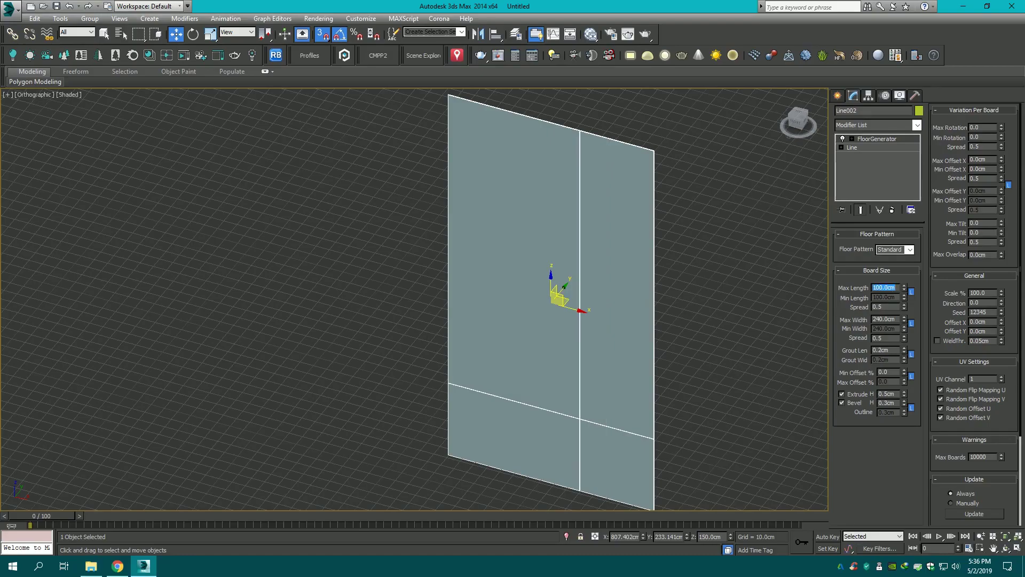
left_click(896, 322)
type("50")
key("Return")
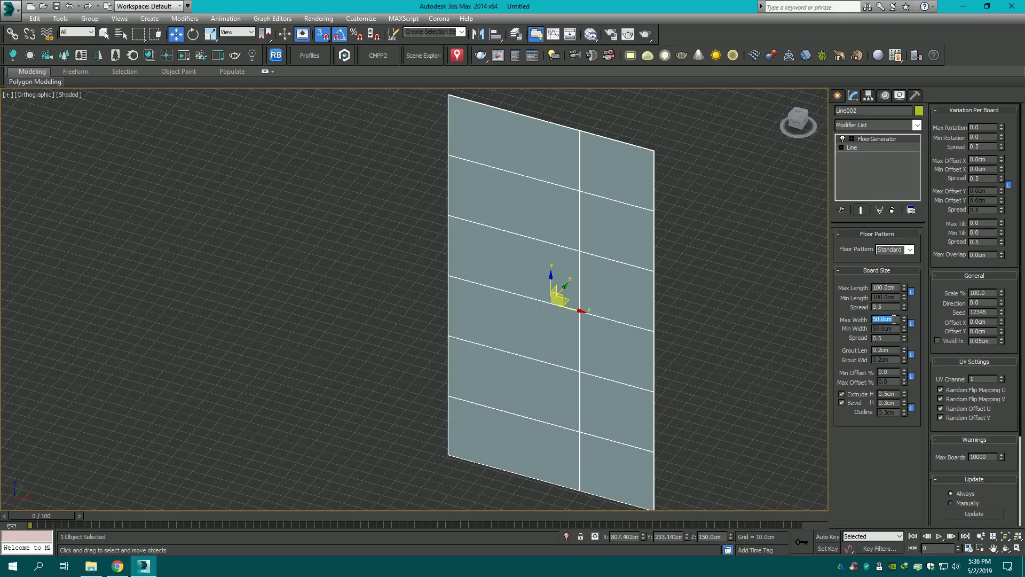
left_click(879, 288)
type("75")
key("Return")
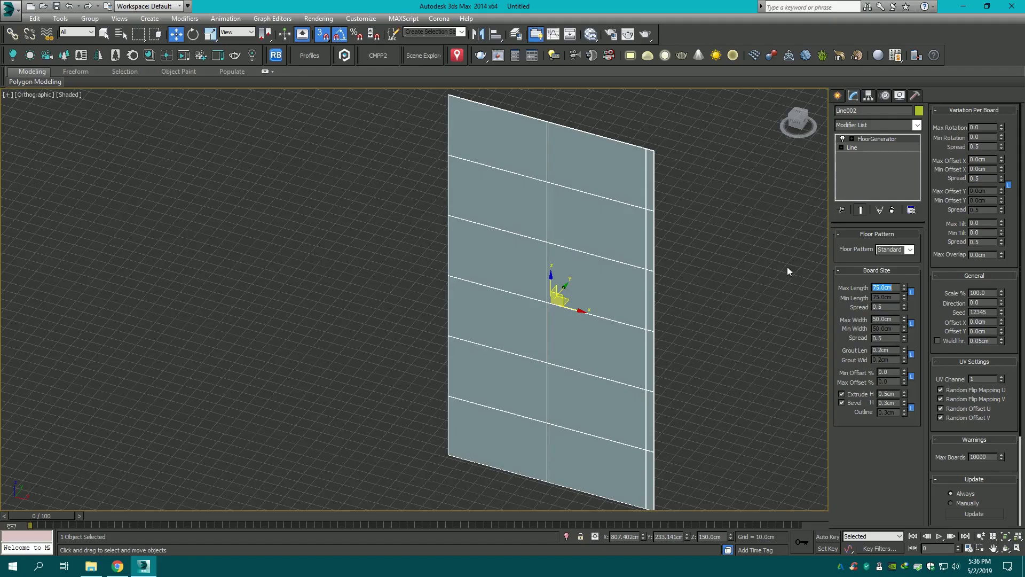
- Select the wall plane Object004 and display its edged faces
left_click(773, 255)
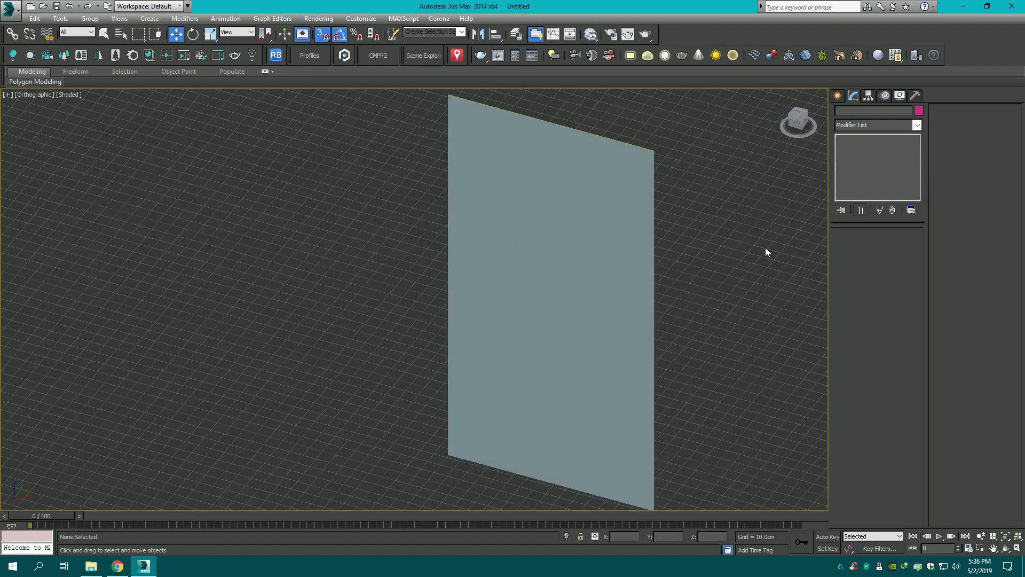
left_click(641, 214)
key("F4")
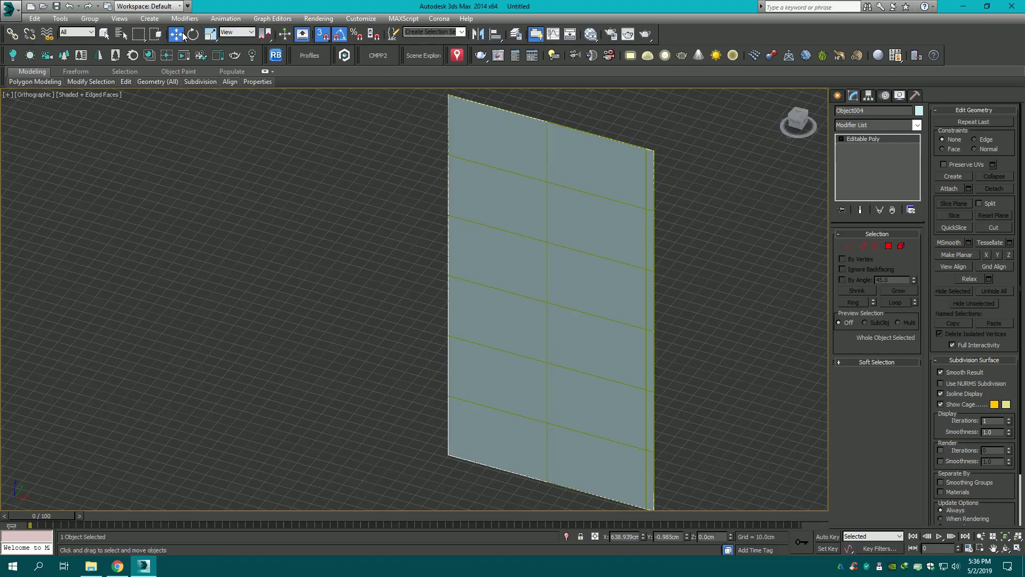
left_click(590, 34)
- Maximize the Slate Material Editor and drop a MultiTexture map onto empty canvas
double_click(399, 173)
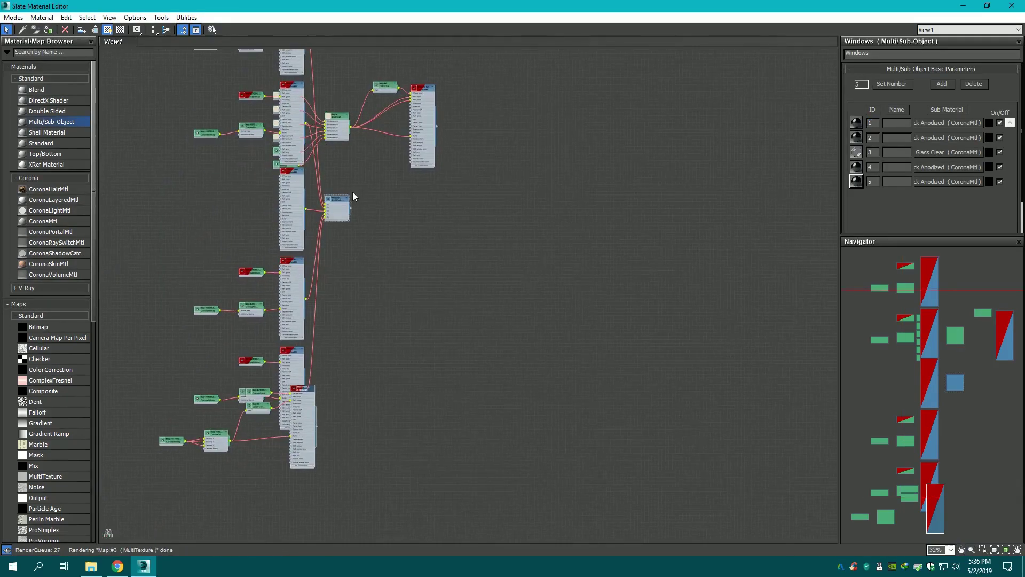
scroll(353, 193, "down", 5)
middle_click_drag(392, 219, 244, 284)
scroll(245, 284, "up", 3)
middle_click_drag(272, 251, 210, 271)
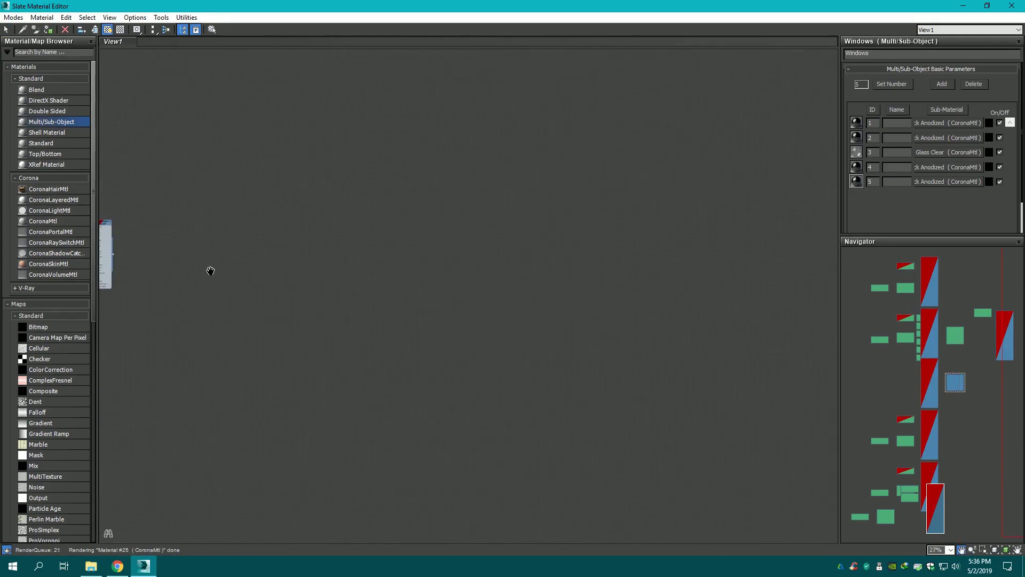
scroll(50, 370, "down", 3)
scroll(50, 353, "up", 1)
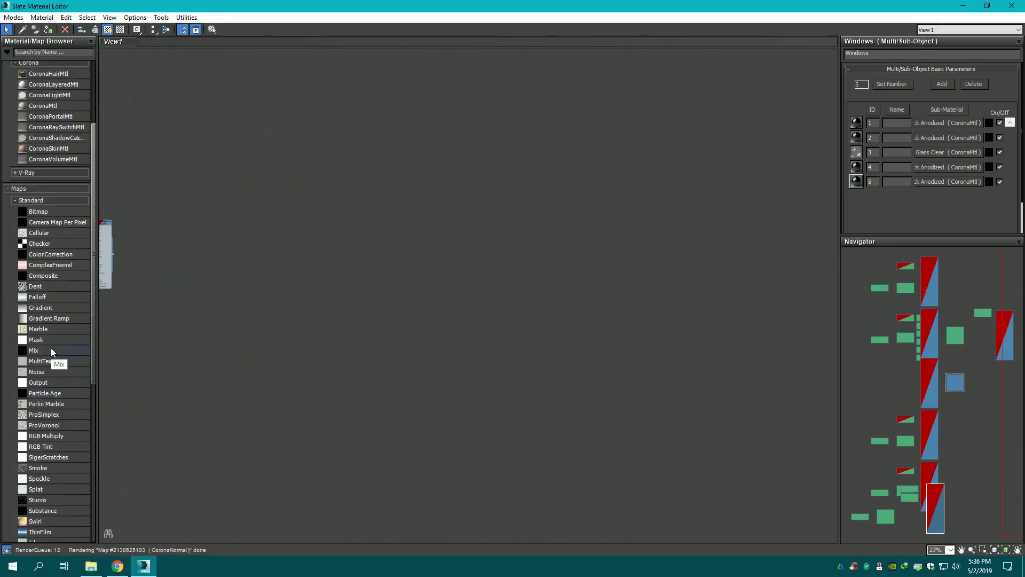
left_click_drag(46, 361, 339, 208)
- Tidy the existing material nodes, moving the six bitmaps beside their mix map
middle_click_drag(336, 209, 235, 221)
scroll(235, 221, "down", 4)
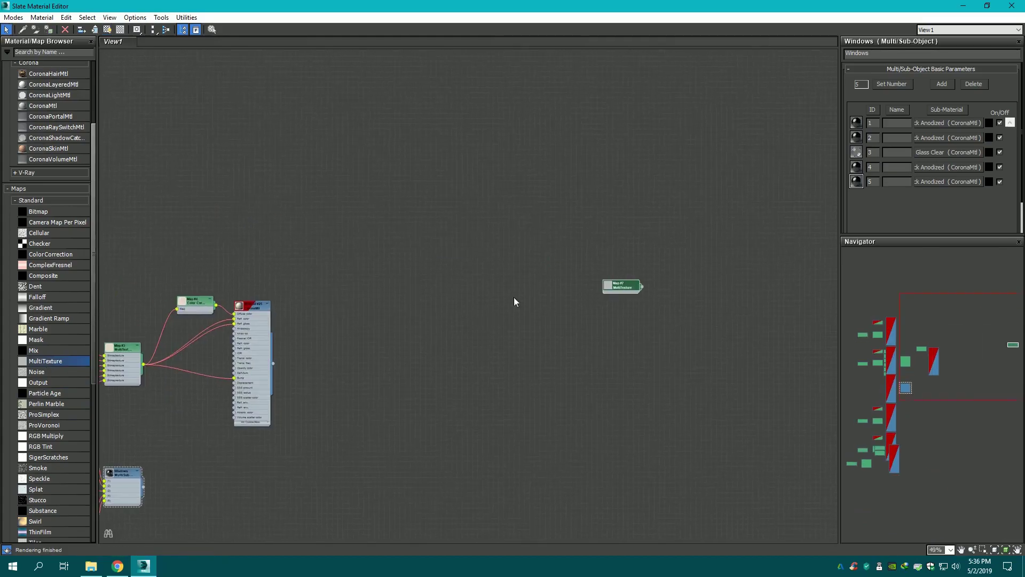
middle_click_drag(162, 316, 252, 287)
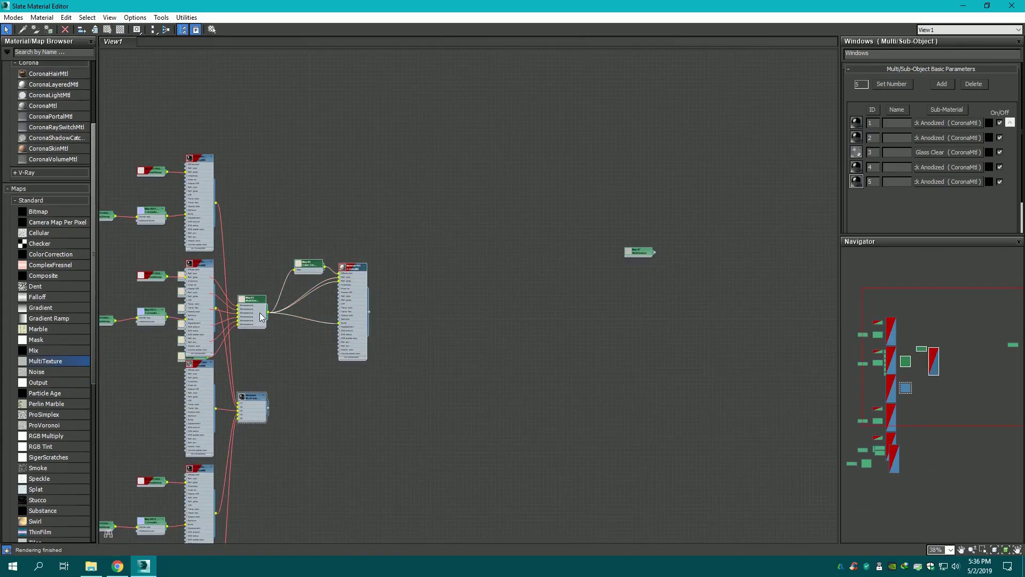
left_click_drag(259, 312, 363, 189)
mouse_move(196, 272)
left_mouse_down()
mouse_move(147, 300)
mouse_move(140, 317)
left_mouse_up()
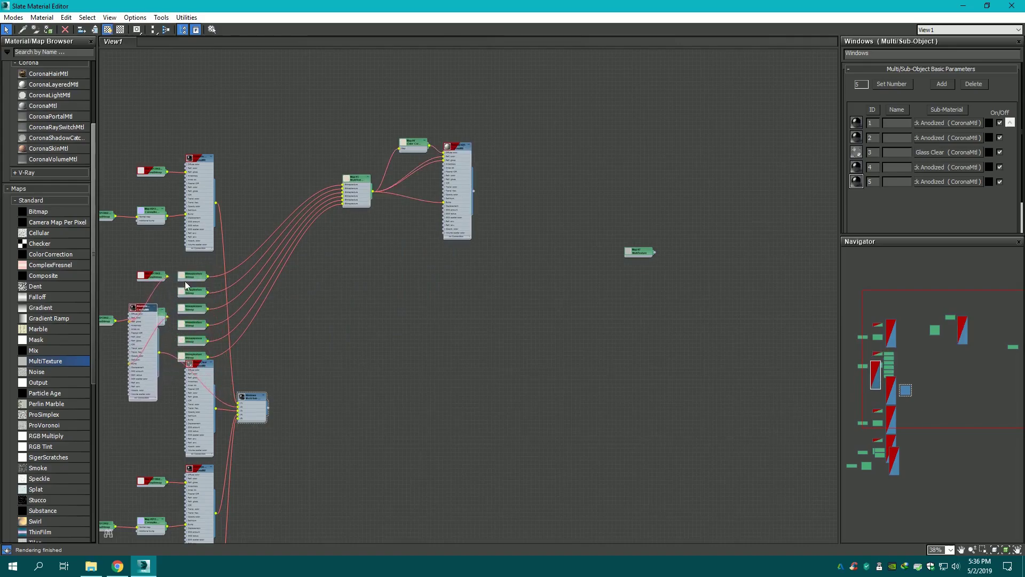
left_click_drag(204, 350, 208, 340)
left_click_drag(202, 280, 301, 147)
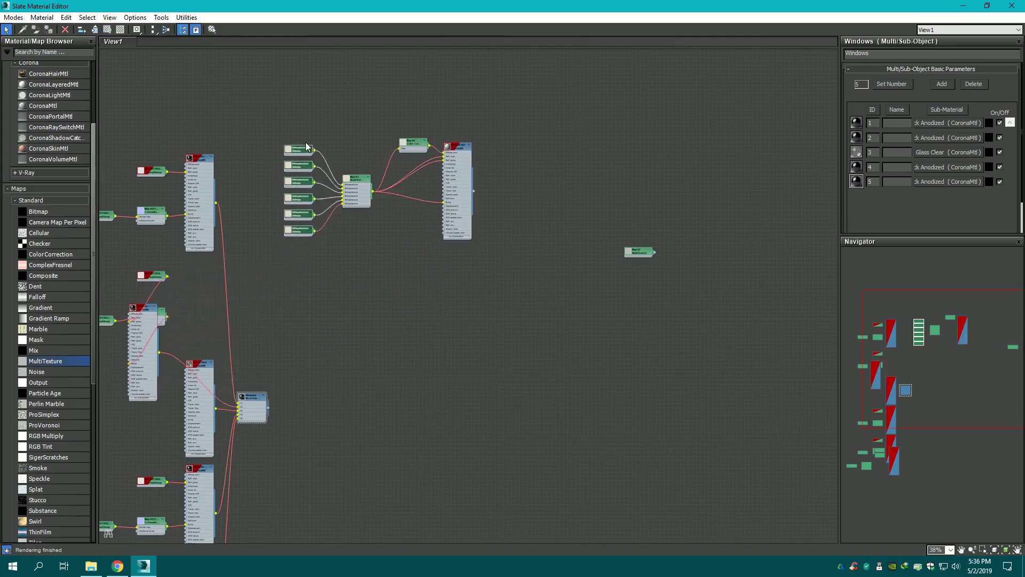
- Reposition the new MultiTexture node Map #7 and centre the view on it
mouse_move(486, 241)
middle_mouse_down()
mouse_move(380, 323)
mouse_move(475, 349)
middle_mouse_up()
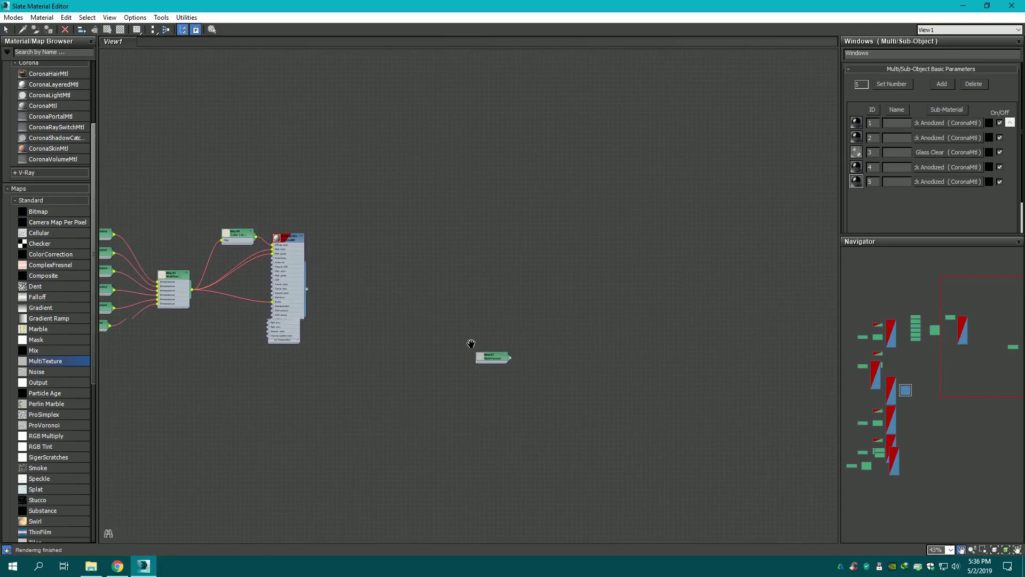
left_click_drag(492, 357, 357, 245)
scroll(358, 244, "up", 4)
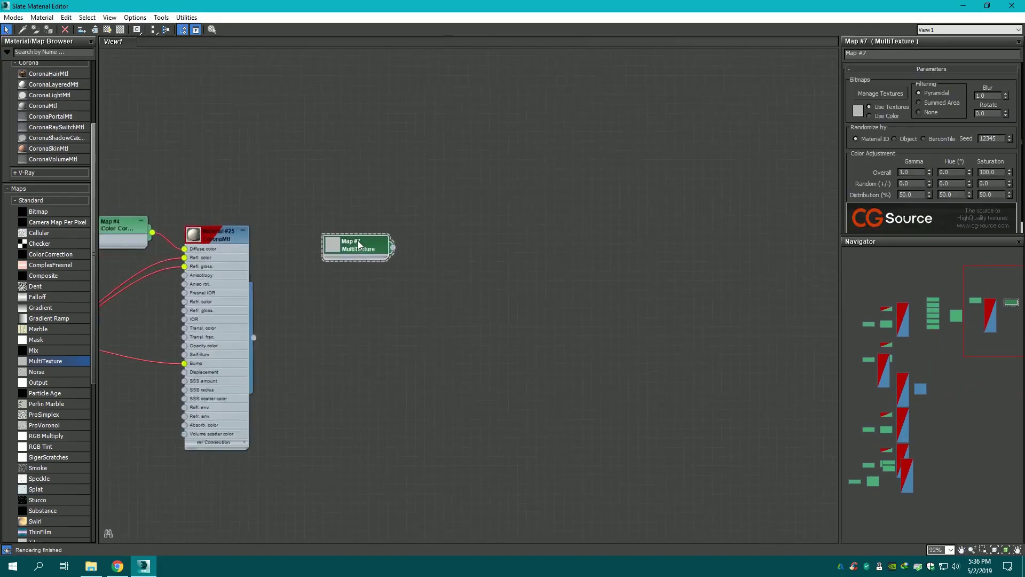
mouse_move(358, 244)
middle_mouse_down()
mouse_move(586, 252)
mouse_move(291, 315)
middle_mouse_up()
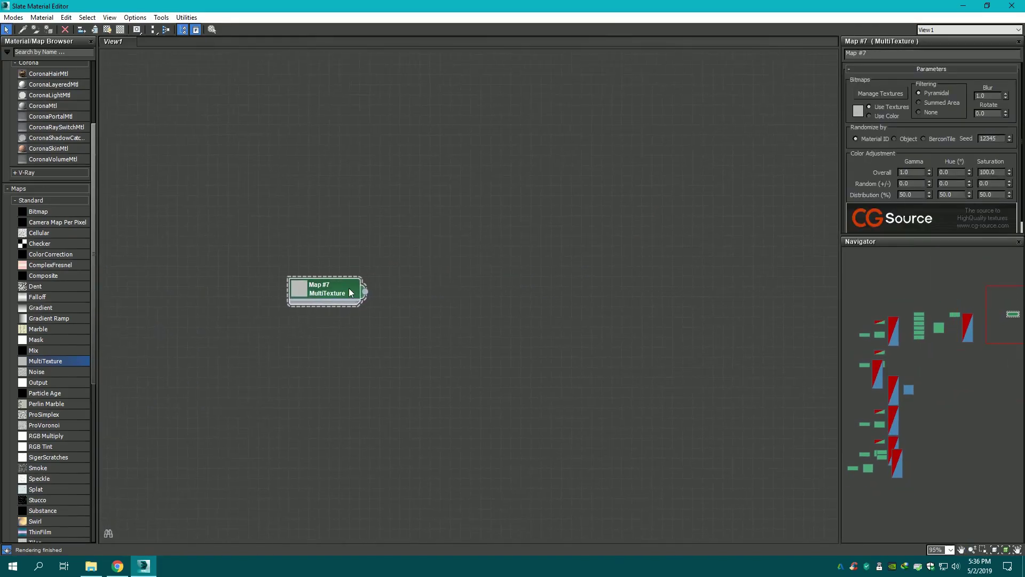
- Load the six FF-1543 color_1543 stone bitmaps from Floor Collection Stone into Map #7
left_click(870, 92)
left_click(122, 110)
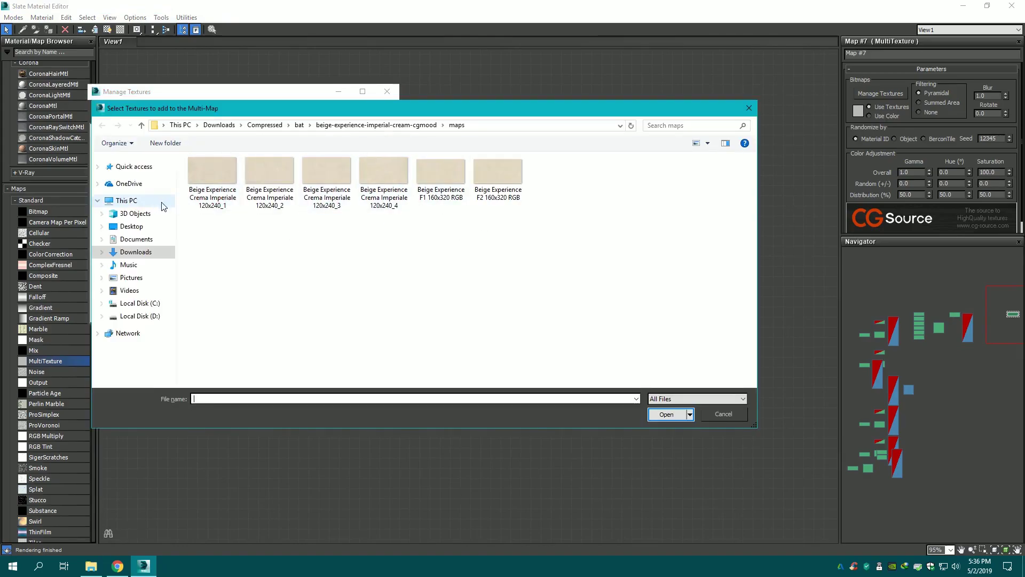
left_click(265, 126)
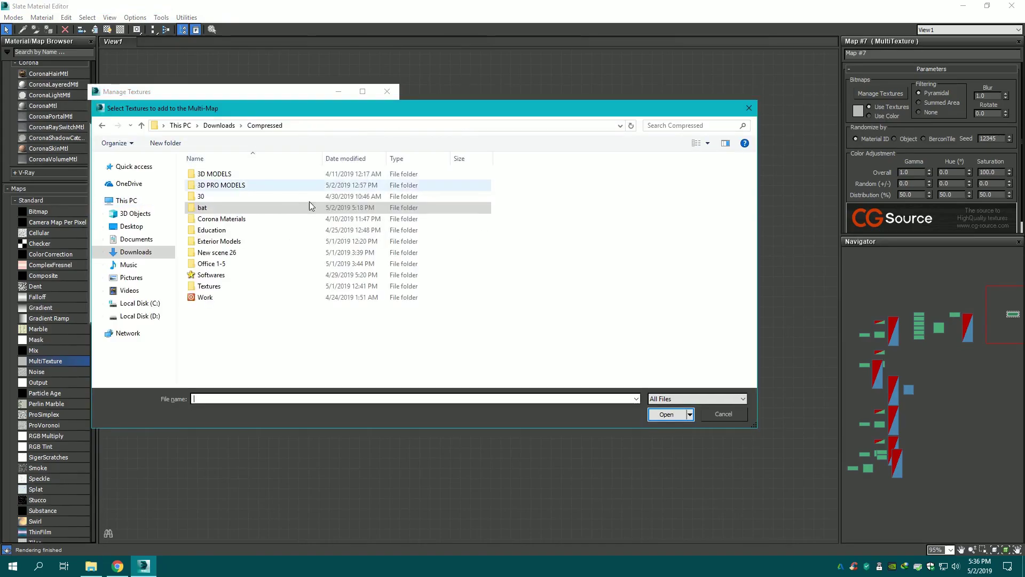
double_click(219, 286)
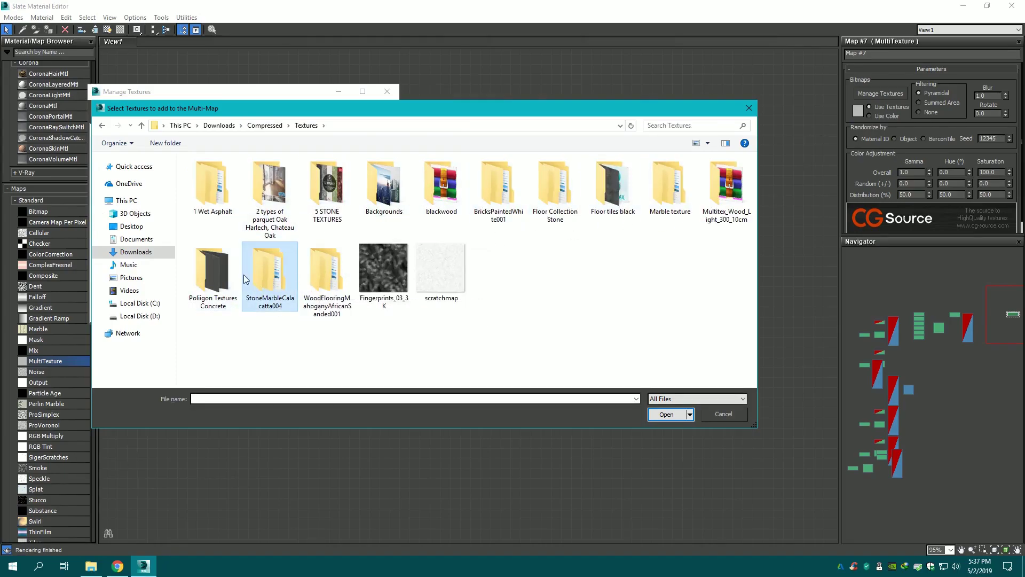
left_click(439, 269)
key("s")
double_click(564, 223)
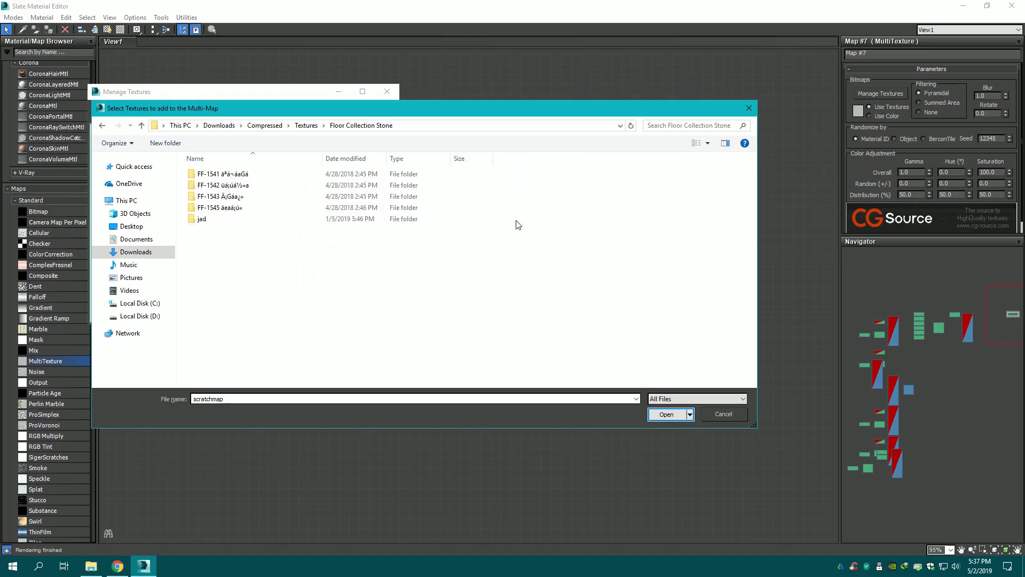
double_click(230, 196)
left_click_drag(500, 235, 205, 208)
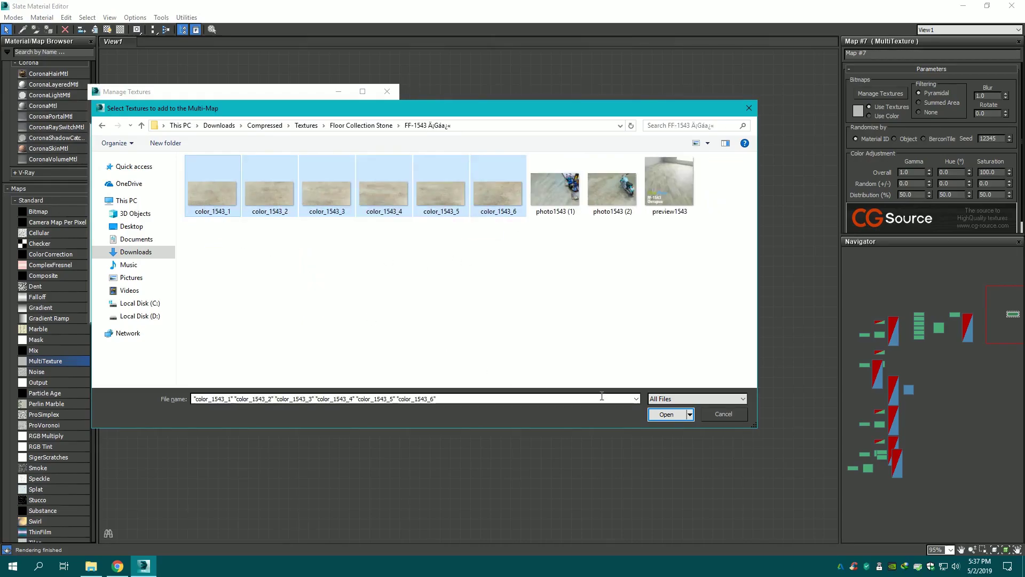
left_click(667, 414)
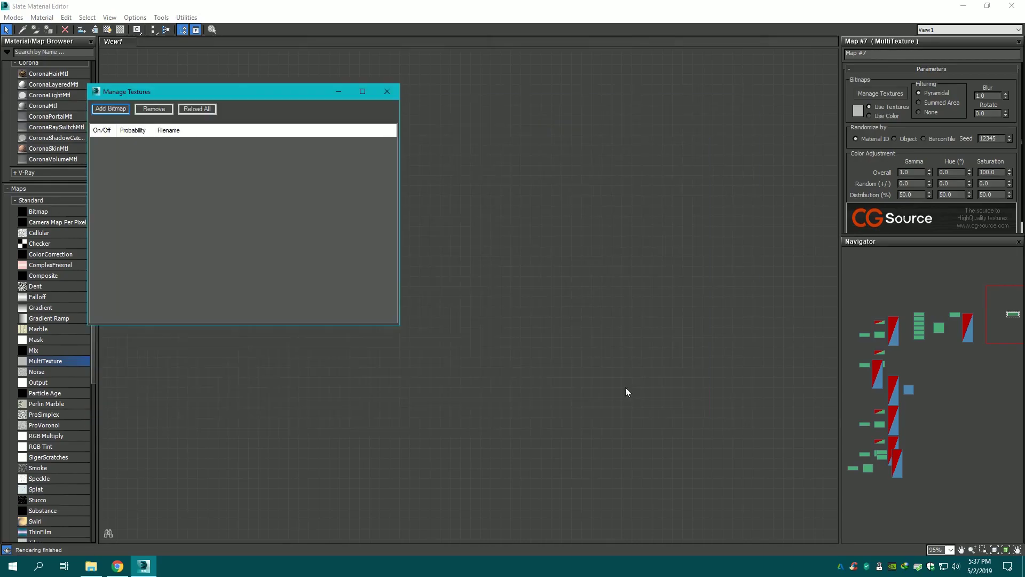
left_click(393, 96)
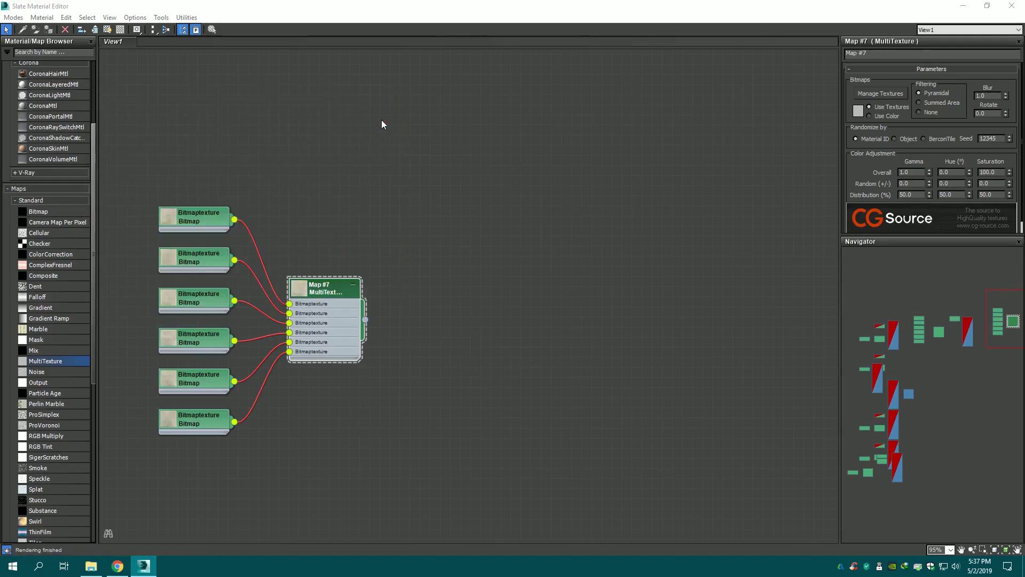
- Add a CoronaMtl node and wire Map #7 into its reflection and bump inputs
scroll(3, 273, "up", 5)
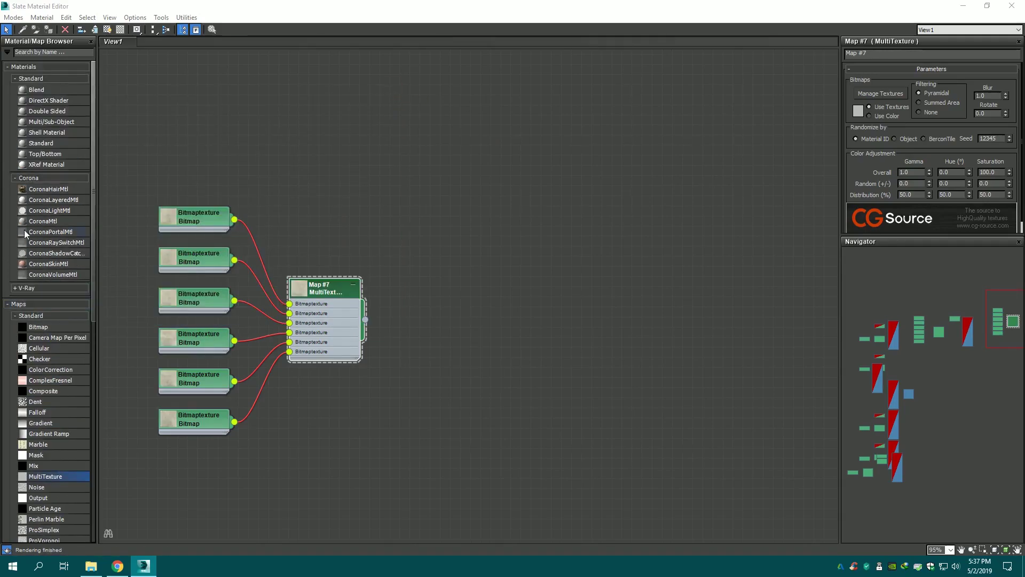
left_click(47, 219)
left_click_drag(512, 281, 471, 292)
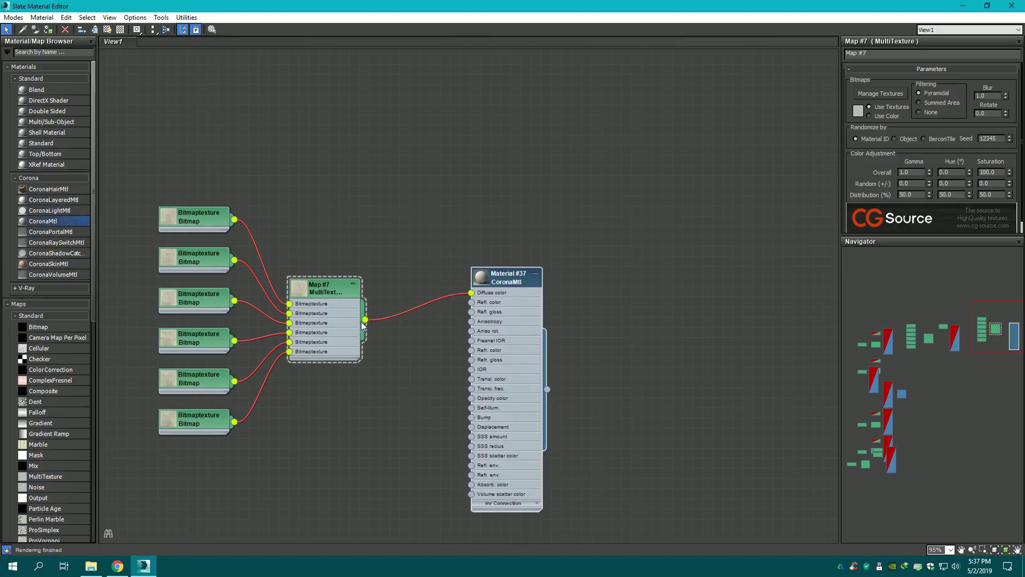
left_click_drag(365, 319, 471, 312)
left_click_drag(459, 464, 467, 417)
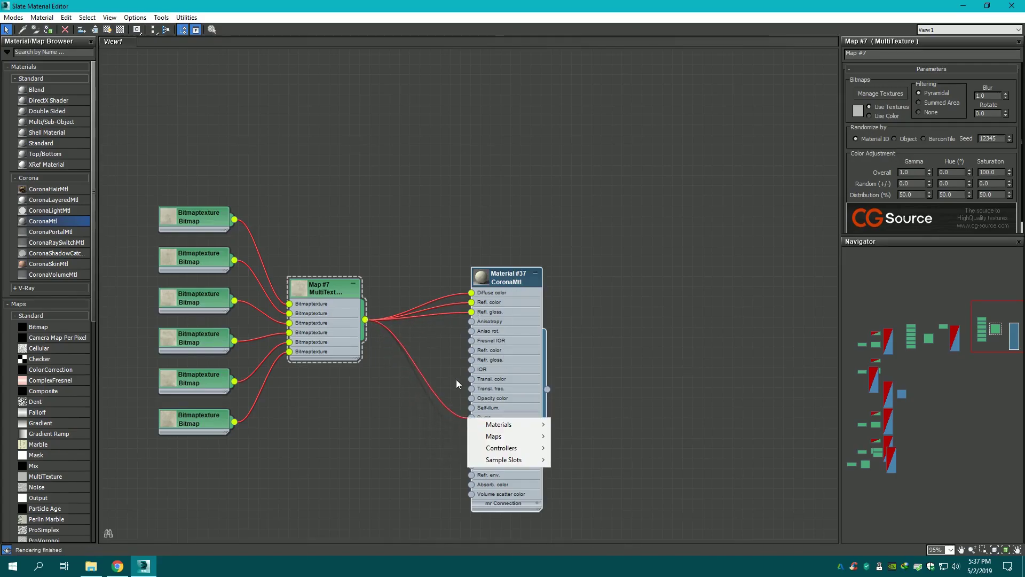
left_click(385, 357)
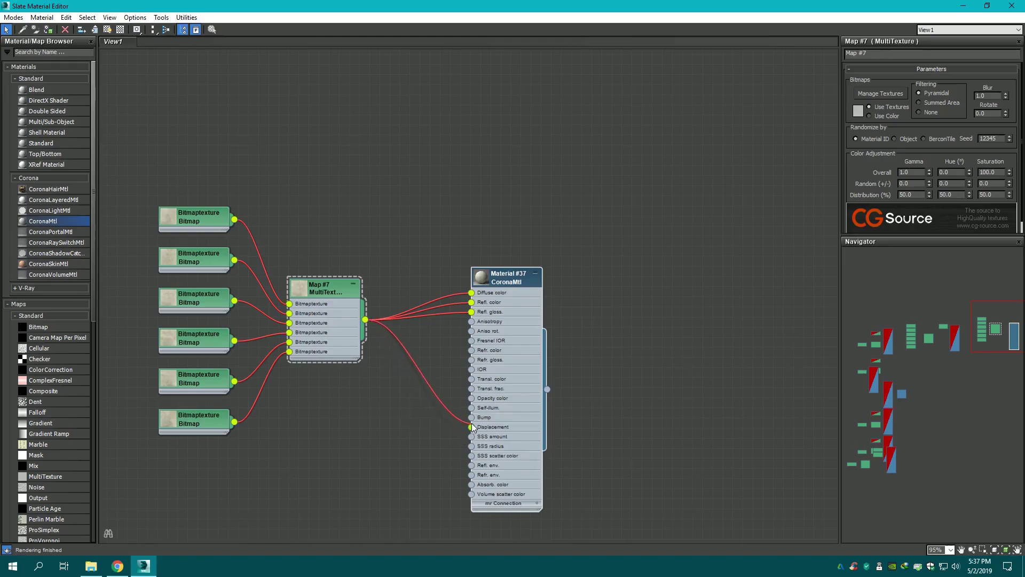
- Replace the glossiness link with an inverted Color Correction map
left_click_drag(474, 308, 635, 288)
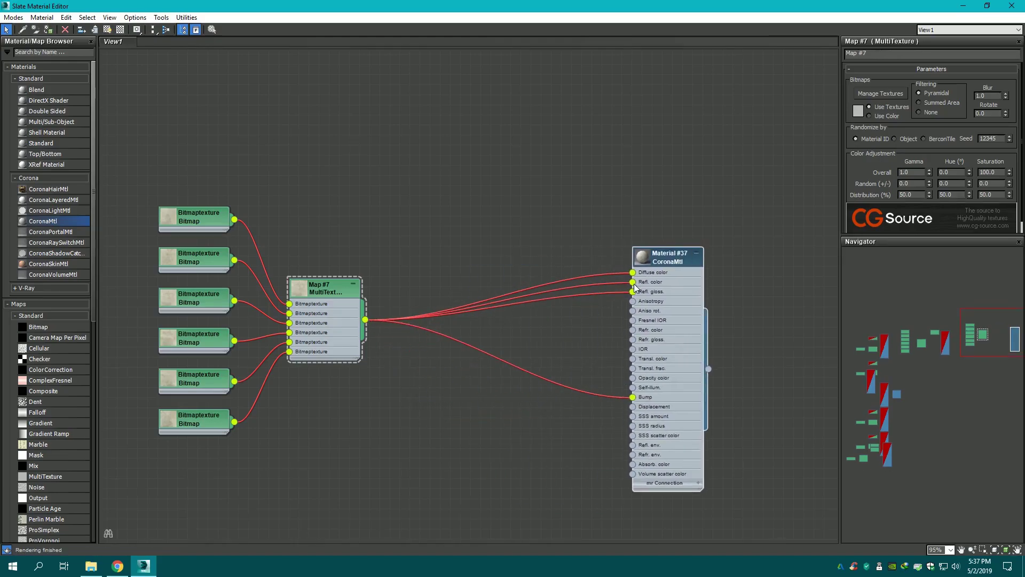
left_click(634, 290)
key("Delete")
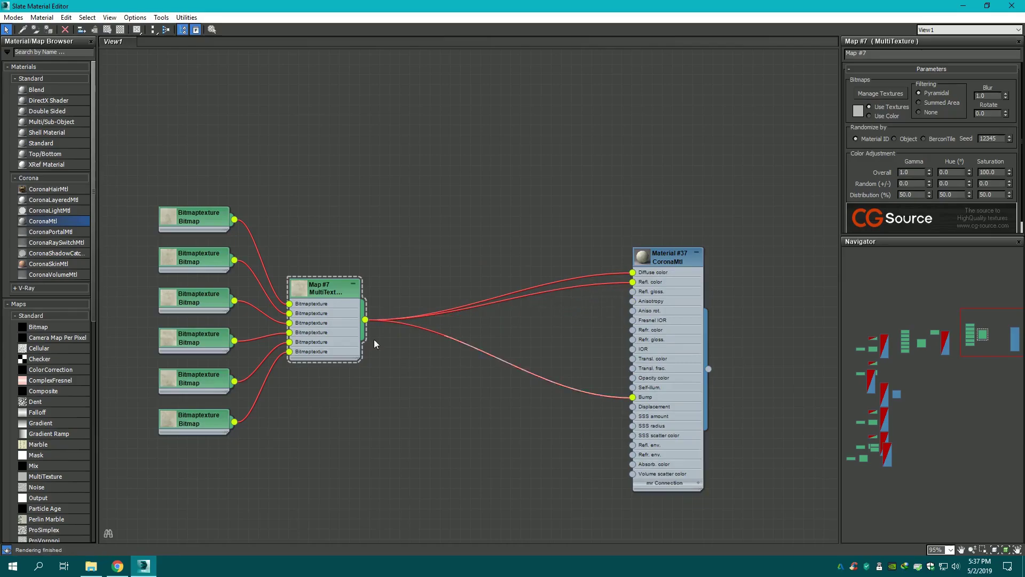
scroll(42, 328, "down", 5)
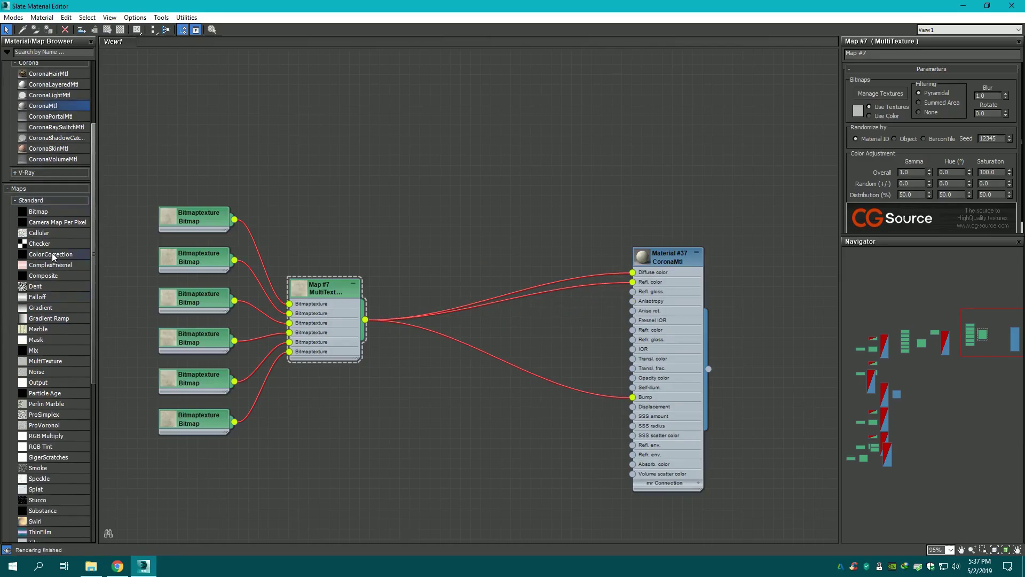
left_click_drag(512, 326, 549, 332)
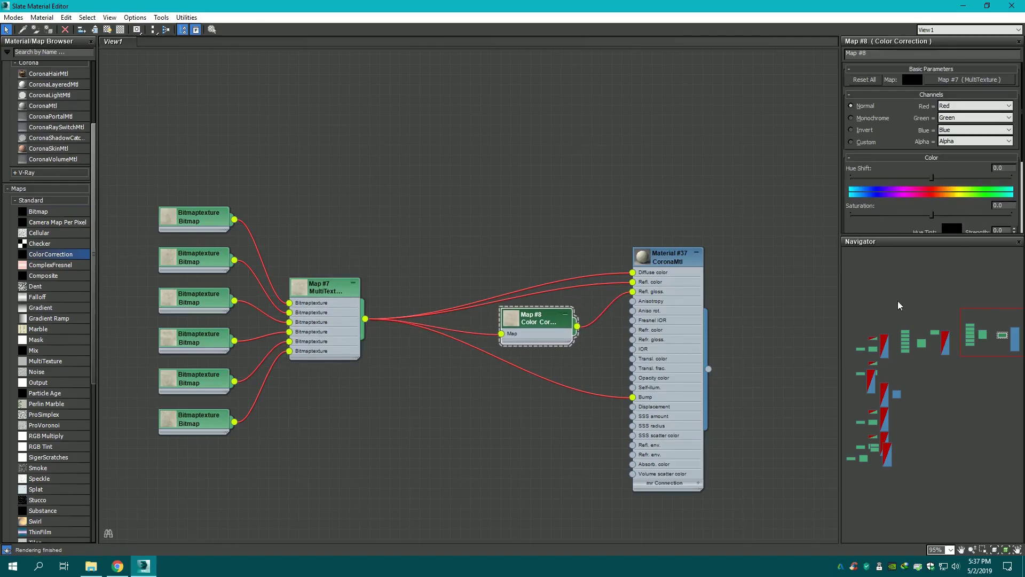
left_click(850, 128)
- Set the Corona material's bump amount to 0.6
scroll(622, 240, "up", 1)
scroll(597, 246, "up", 1)
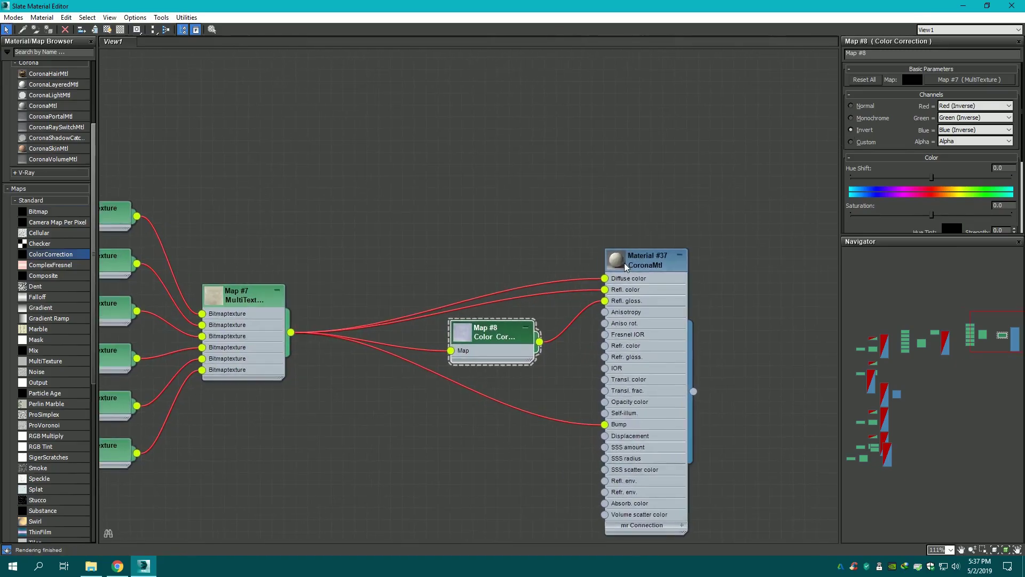
double_click(625, 266)
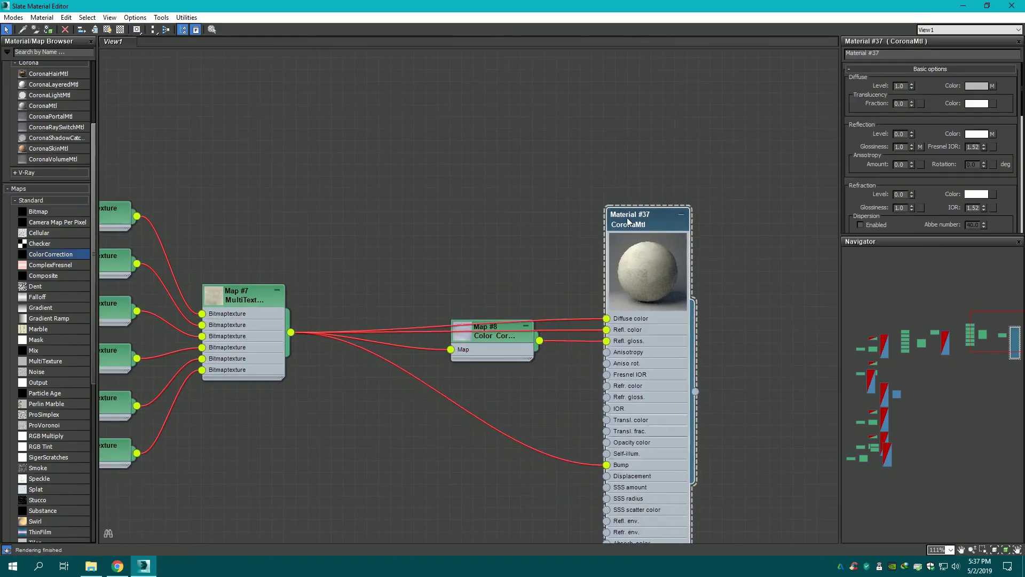
left_click_drag(629, 221, 626, 216)
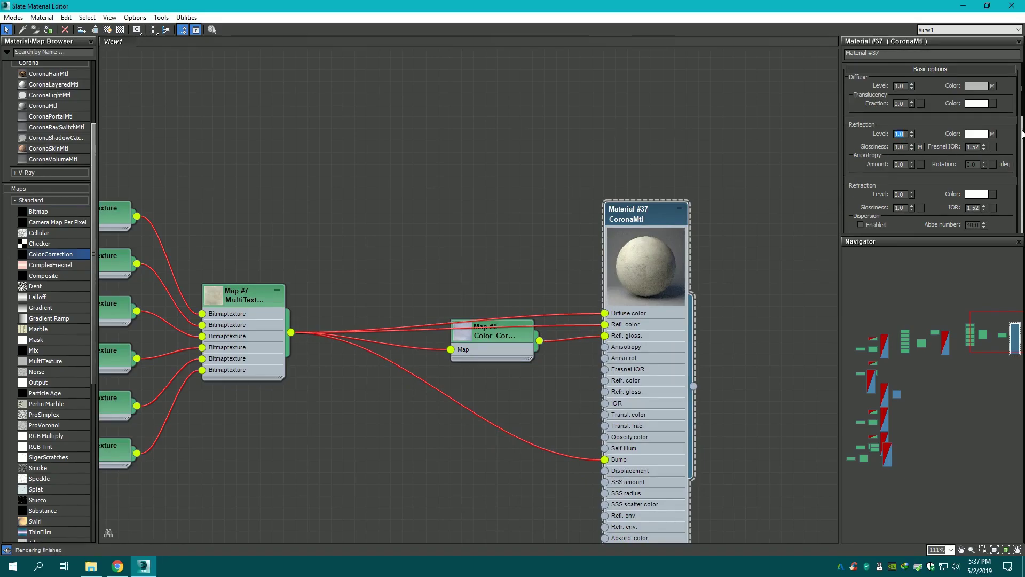
left_click_drag(1022, 134, 992, 234)
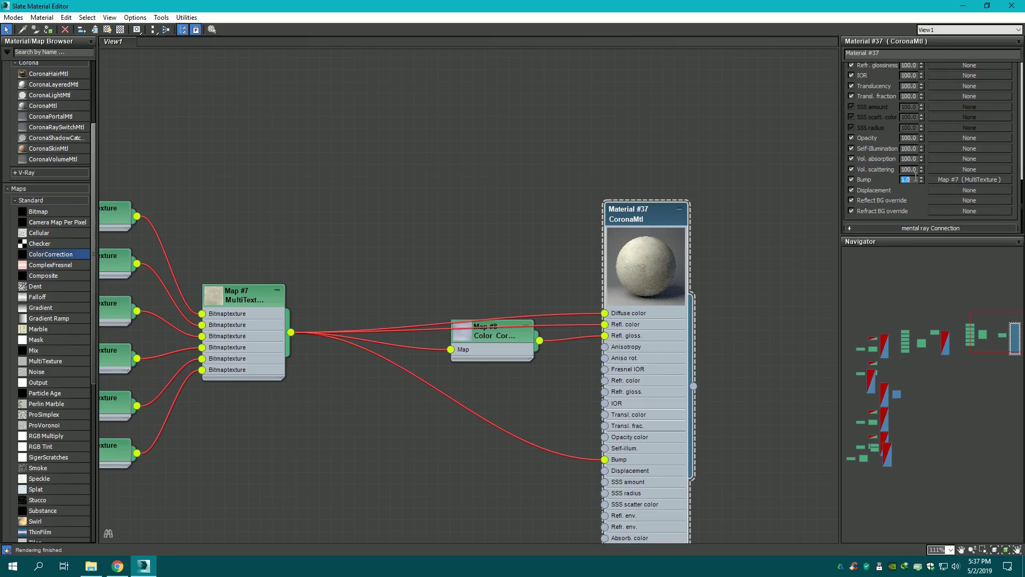
type("6")
key("Return")
- Assign Material #37 to the test plane and show its texture in the viewport
left_click(988, 7)
scroll(229, 339, "down", 2)
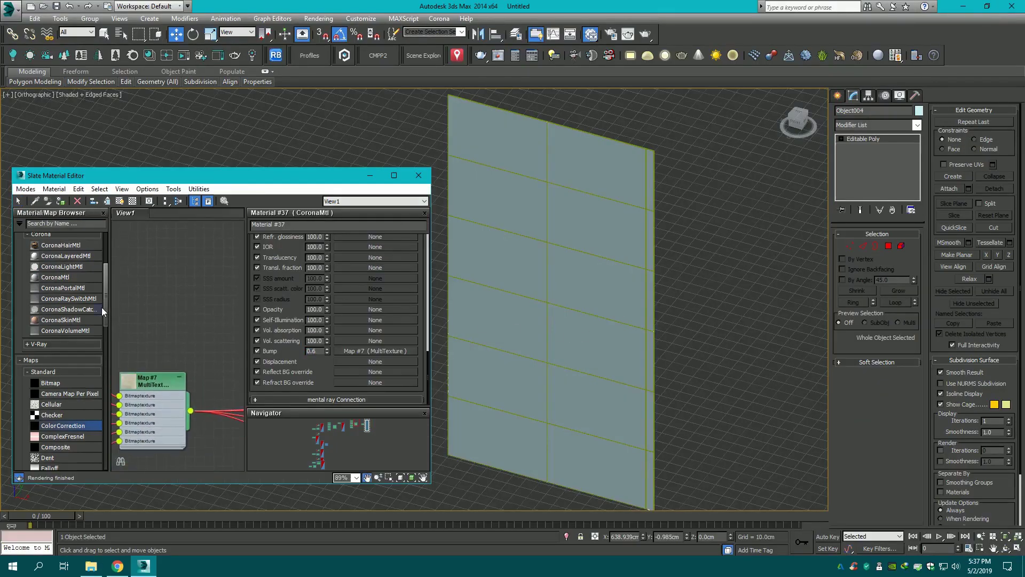
mouse_move(222, 329)
middle_mouse_down()
mouse_move(179, 349)
mouse_move(177, 364)
middle_mouse_up()
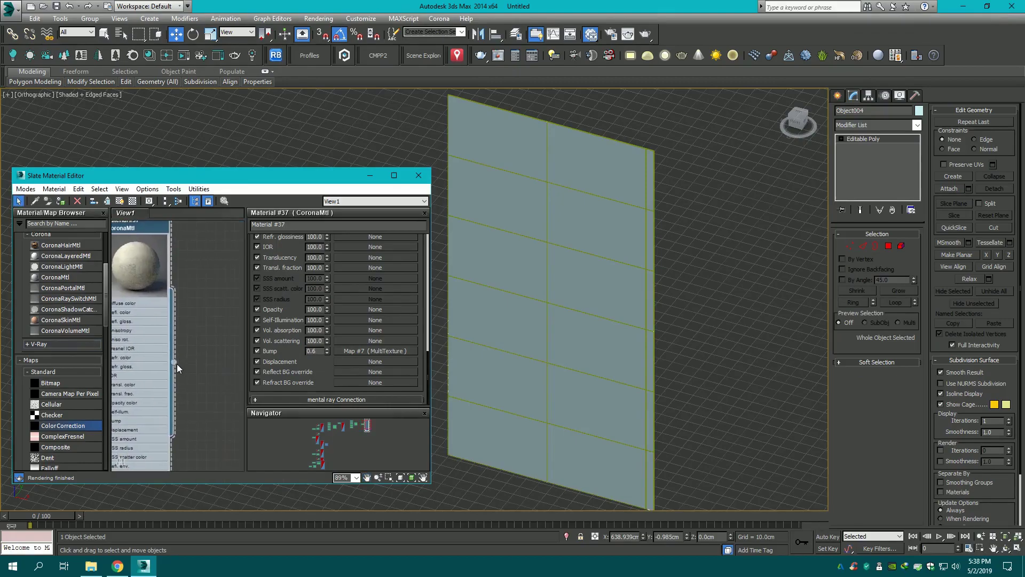
left_click(133, 200)
left_click(370, 174)
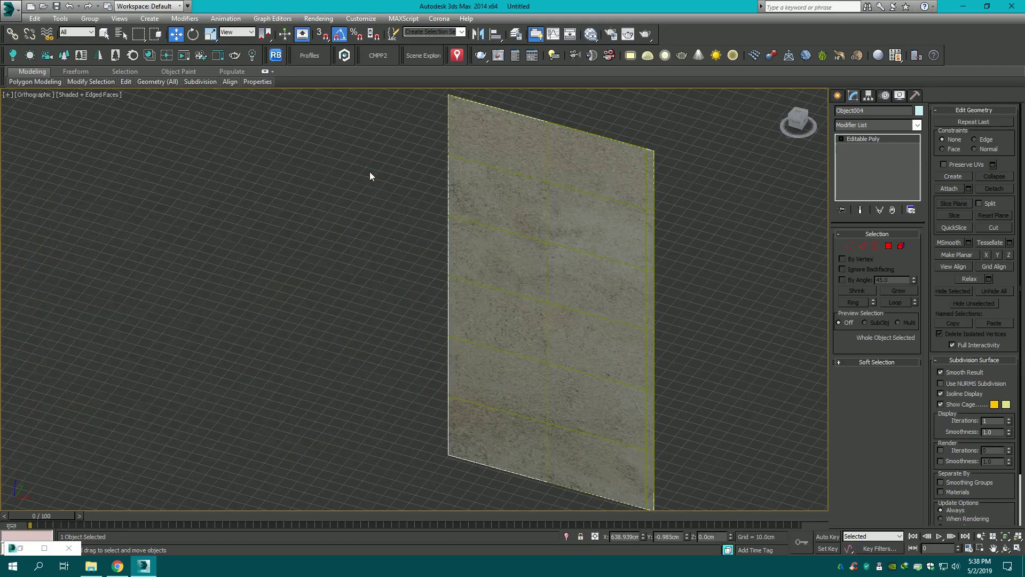
- Frame the textured plane in a front view to check the stone tiles
scroll(591, 254, "up", 3)
scroll(591, 254, "up", 5)
scroll(757, 214, "down", 3)
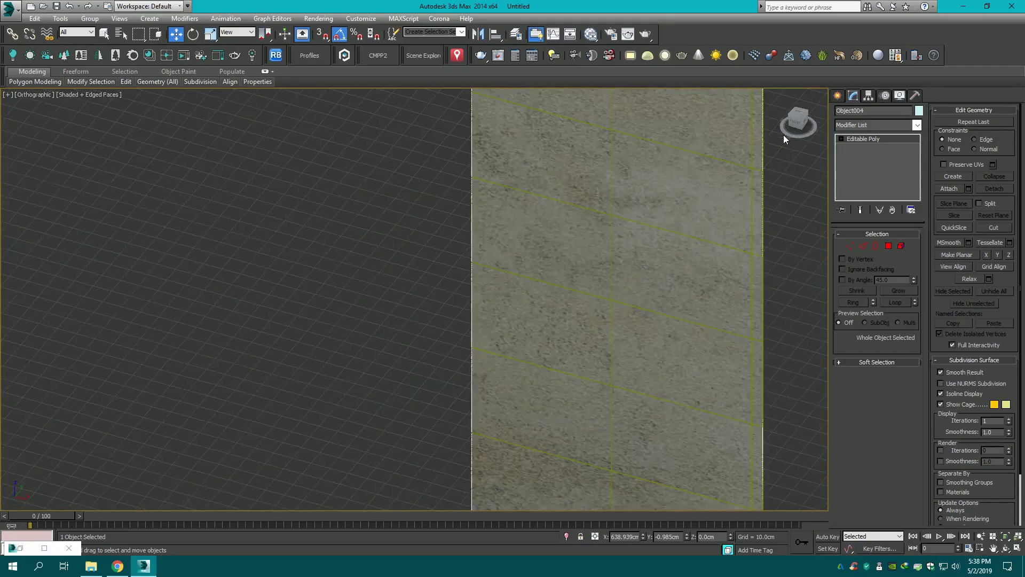
scroll(758, 214, "down", 6)
scroll(603, 247, "up", 3)
scroll(568, 273, "up", 4)
middle_click_drag(568, 273, 437, 388)
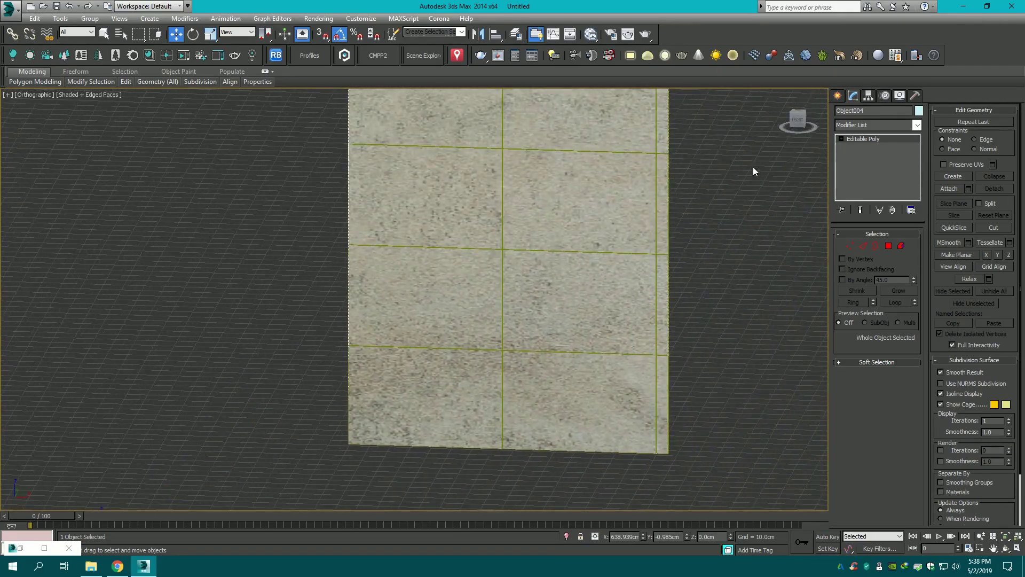
left_click(801, 119)
left_click(671, 233)
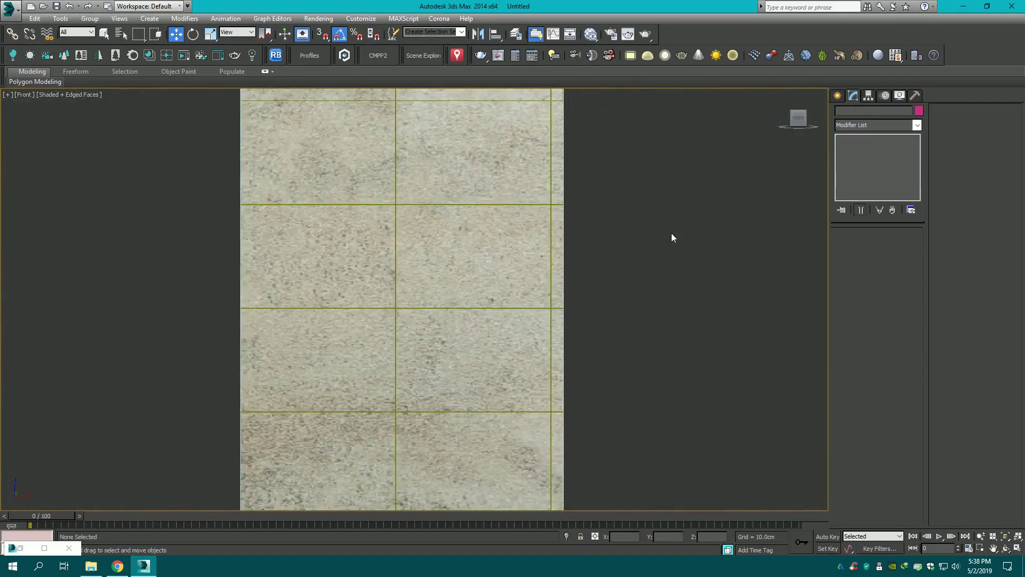
scroll(511, 252, "down", 2)
left_click(511, 252)
scroll(511, 252, "up", 2)
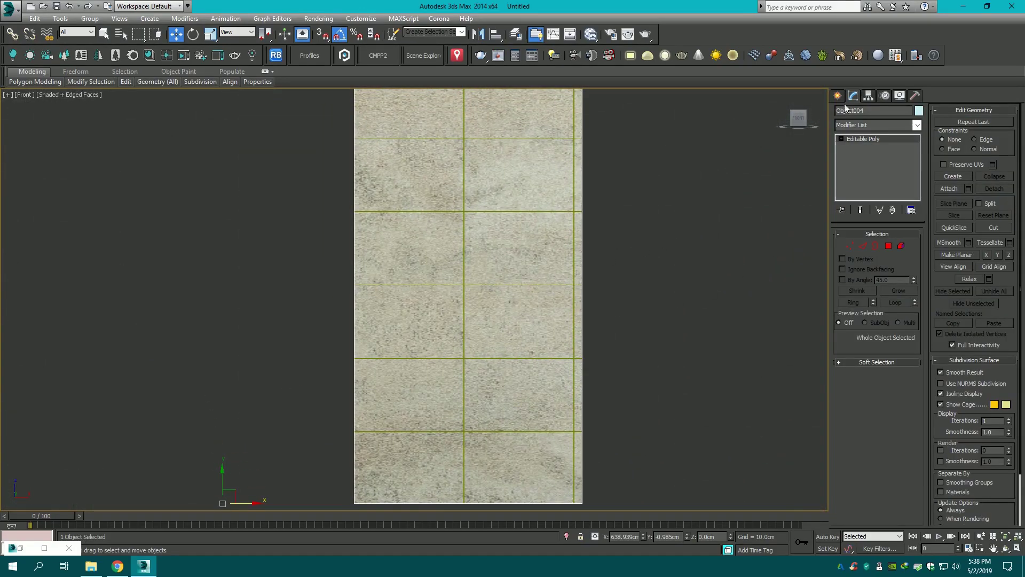
- Select the FloorGenerator tile panel and move it beside the plane
left_click(837, 96)
left_click(801, 116)
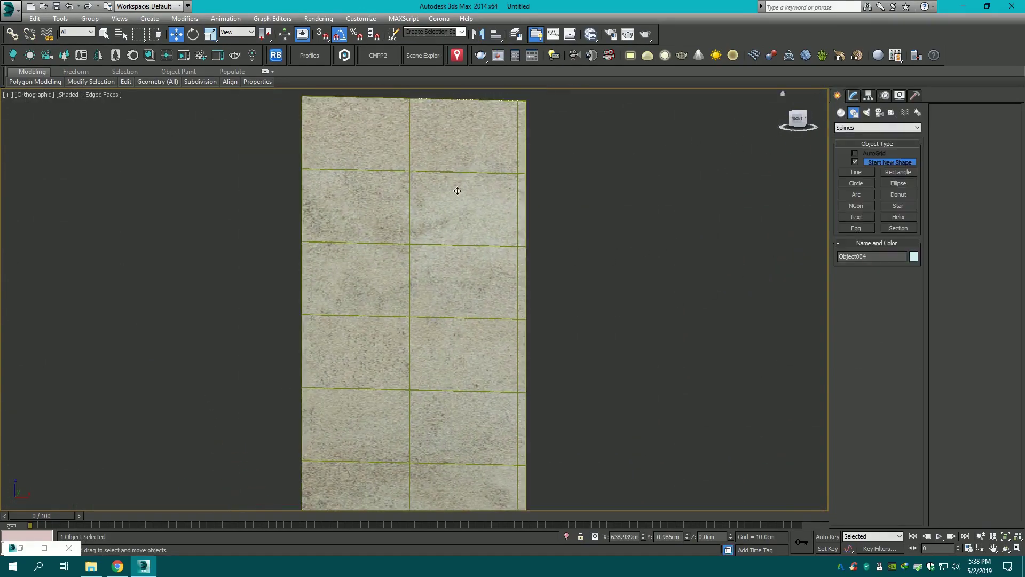
left_click(637, 180)
mouse_move(798, 118)
left_mouse_down()
mouse_move(785, 134)
mouse_move(355, 238)
left_mouse_up()
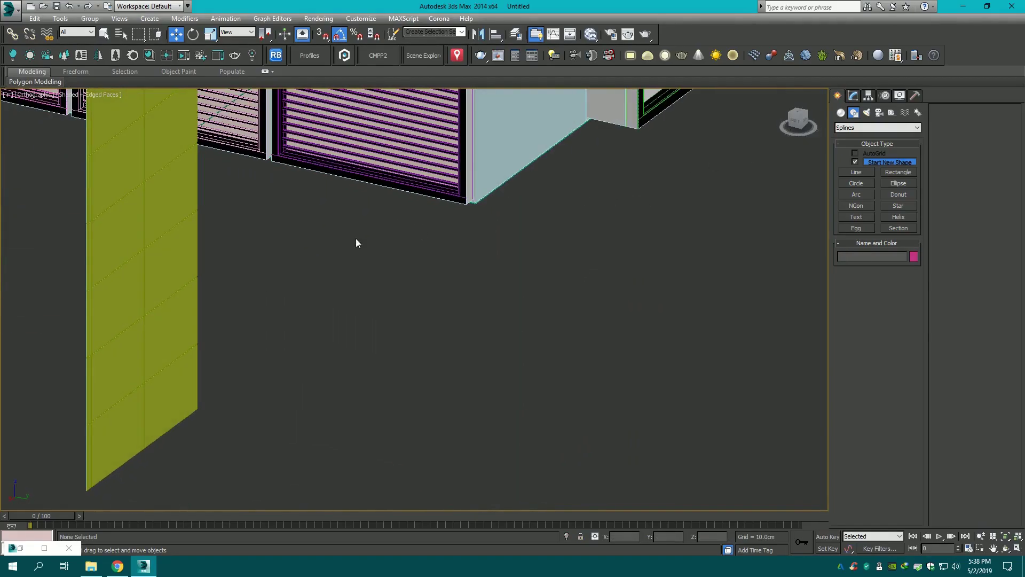
left_click(163, 194)
left_click(796, 122)
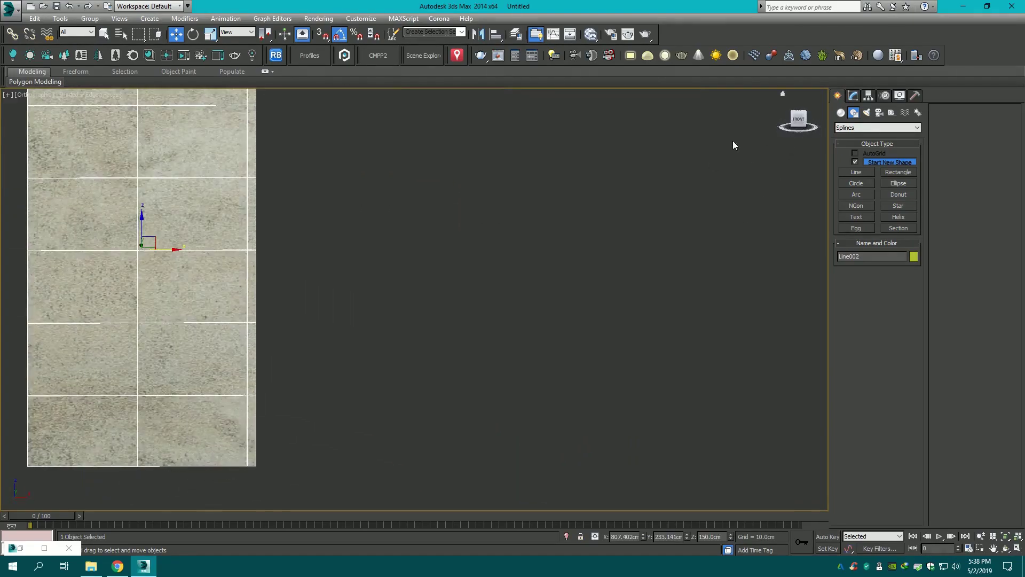
left_click(853, 95)
scroll(657, 261, "down", 2)
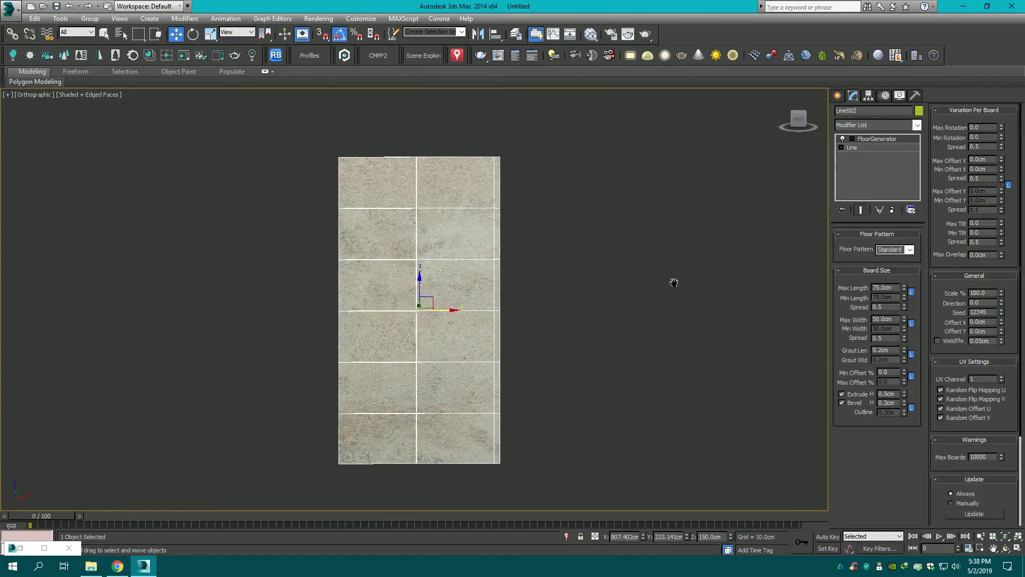
left_click_drag(549, 329, 714, 326)
- Drag Material #37 from the material editor onto the tile panel
left_click(532, 306)
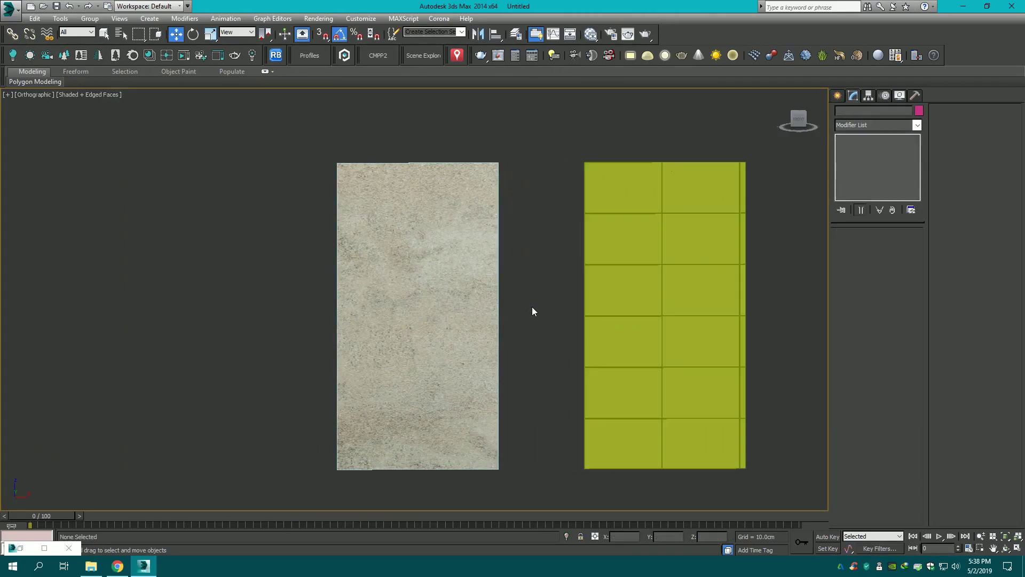
left_click(483, 246)
scroll(415, 278, "up", 3)
scroll(415, 278, "down", 3)
left_click(656, 233)
middle_click_drag(446, 217, 346, 221)
left_click(346, 222)
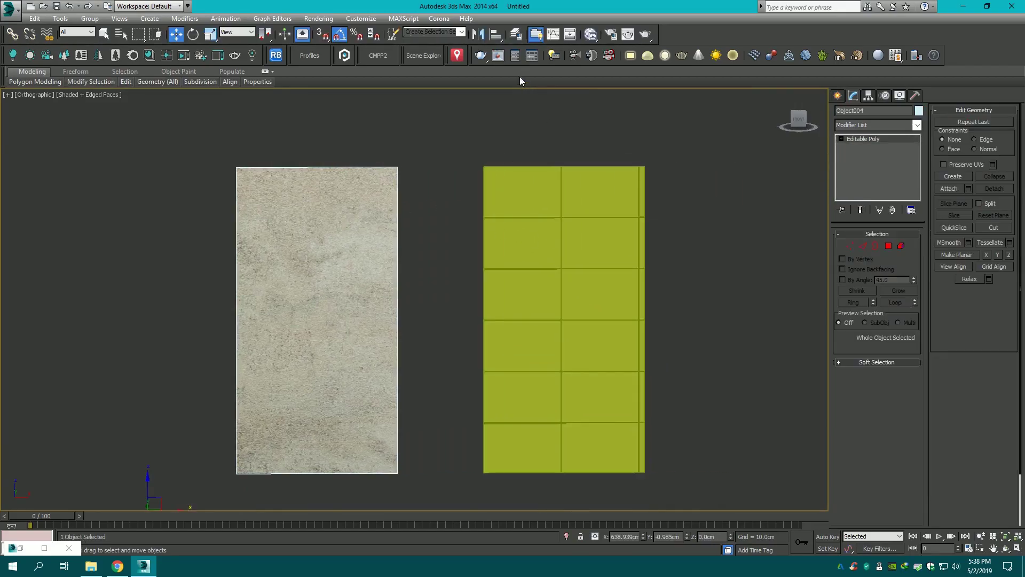
left_click(590, 33)
left_click_drag(471, 329, 507, 325)
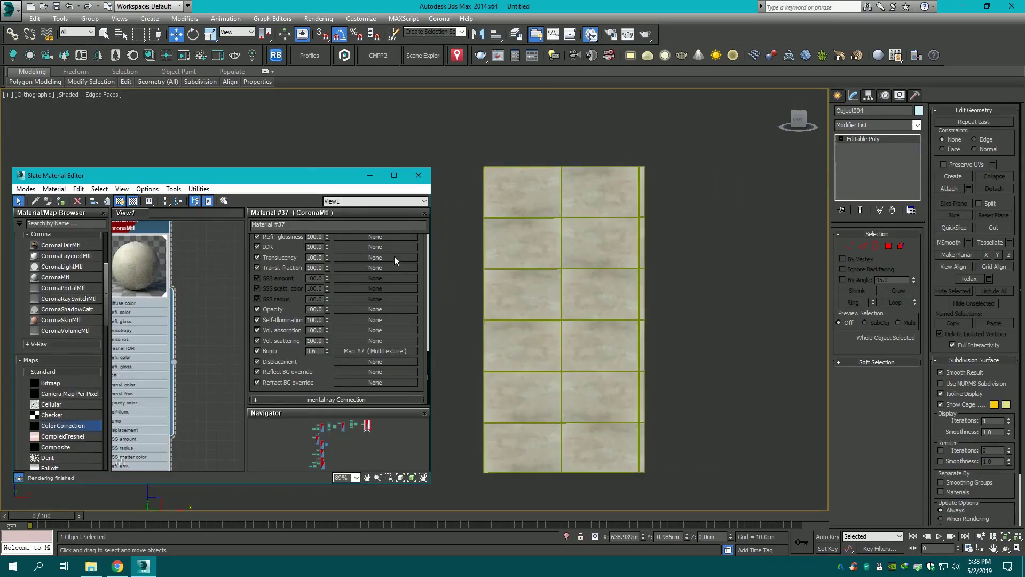
left_click(418, 178)
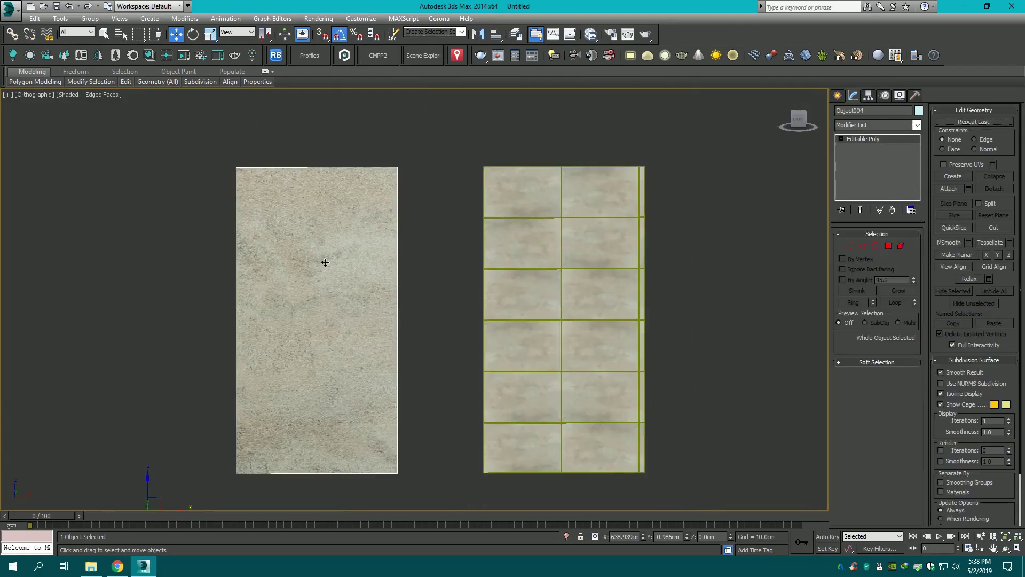
- Delete the flat test plane and orbit to an angled view of walls and panel
key("Delete")
scroll(534, 240, "up", 3)
scroll(550, 167, "down", 4)
scroll(549, 168, "down", 1)
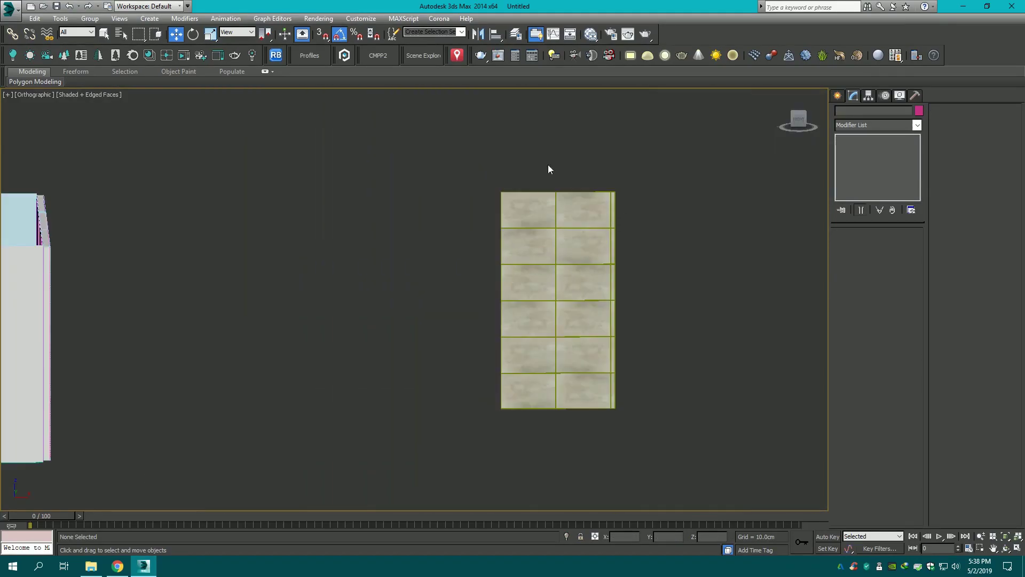
left_click(608, 370)
mouse_move(607, 370)
middle_mouse_down("alt")
mouse_move(459, 255)
mouse_move(733, 297)
mouse_move(550, 301)
middle_mouse_up("alt")
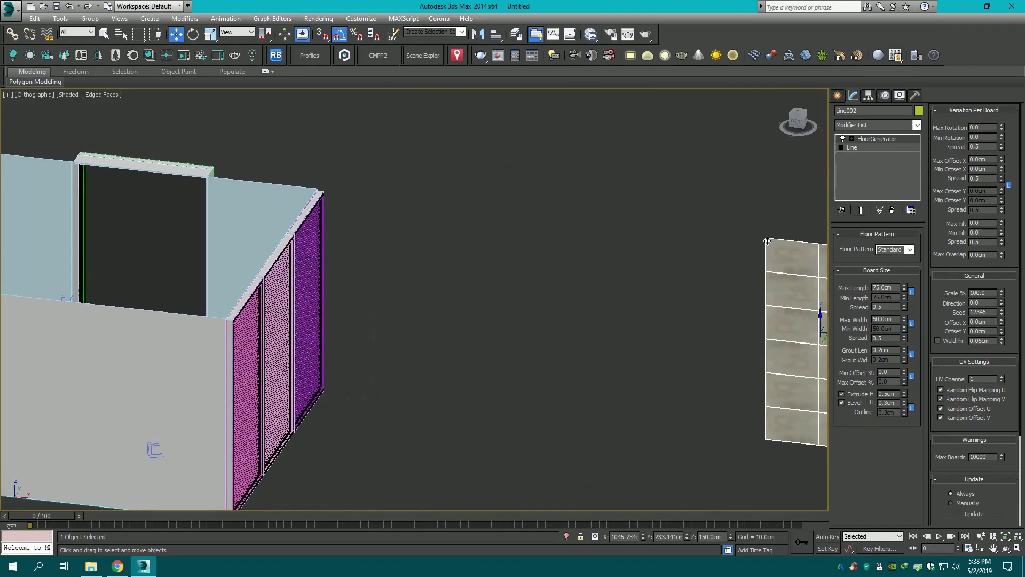
- Snap the tile panel to the wall corner using vertex snapping
middle_click_drag(770, 242, 690, 244)
key("s")
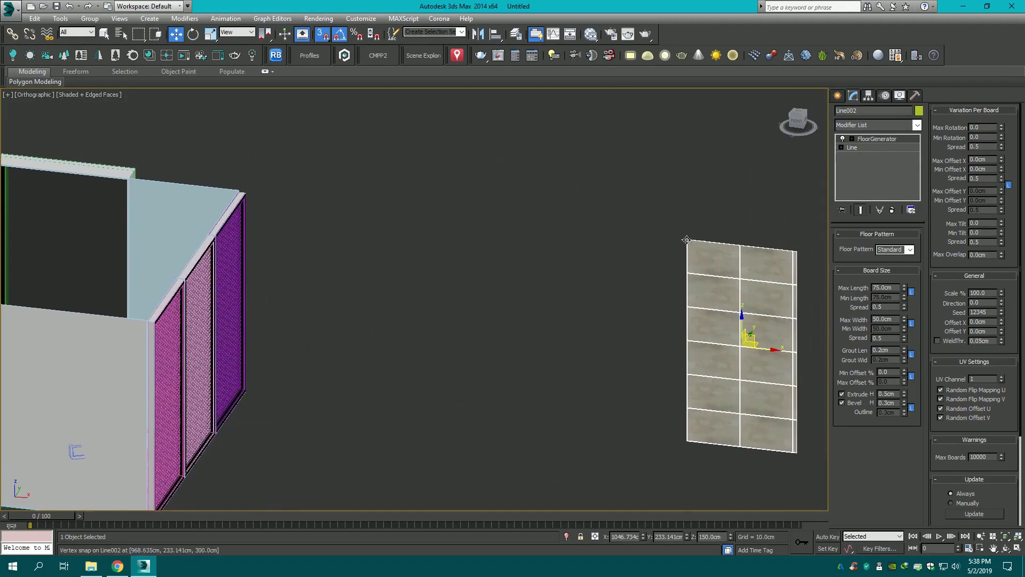
left_click_drag(687, 240, 128, 180)
left_click(245, 158)
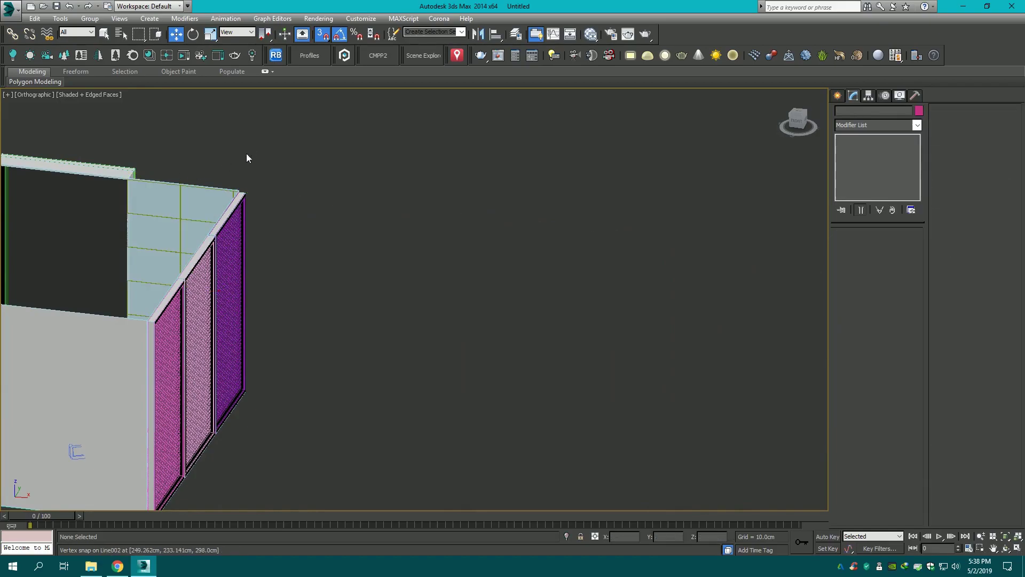
- Cycle through top, camera and perspective views to an elevated corner view of the room
middle_click_drag(246, 152, 389, 206)
key("t")
scroll(513, 407, "down", 5)
key("c")
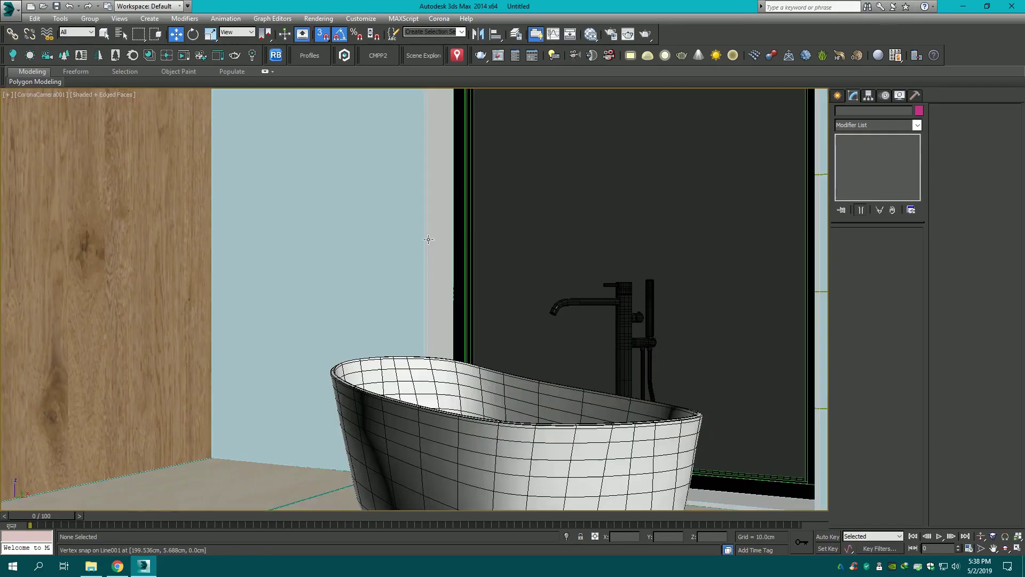
key("p")
left_click(795, 123)
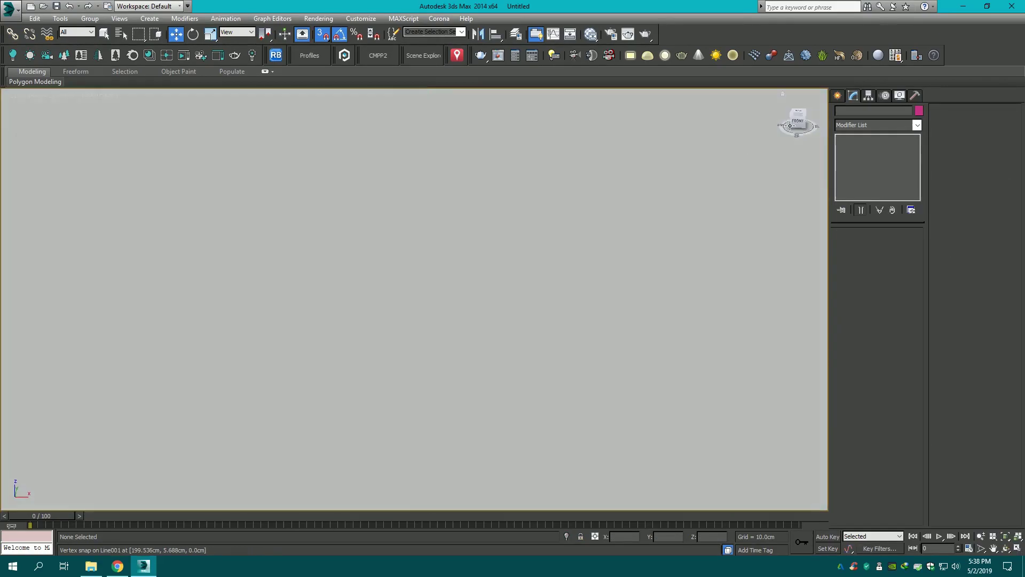
scroll(561, 268, "up", 5)
scroll(561, 269, "down", 2)
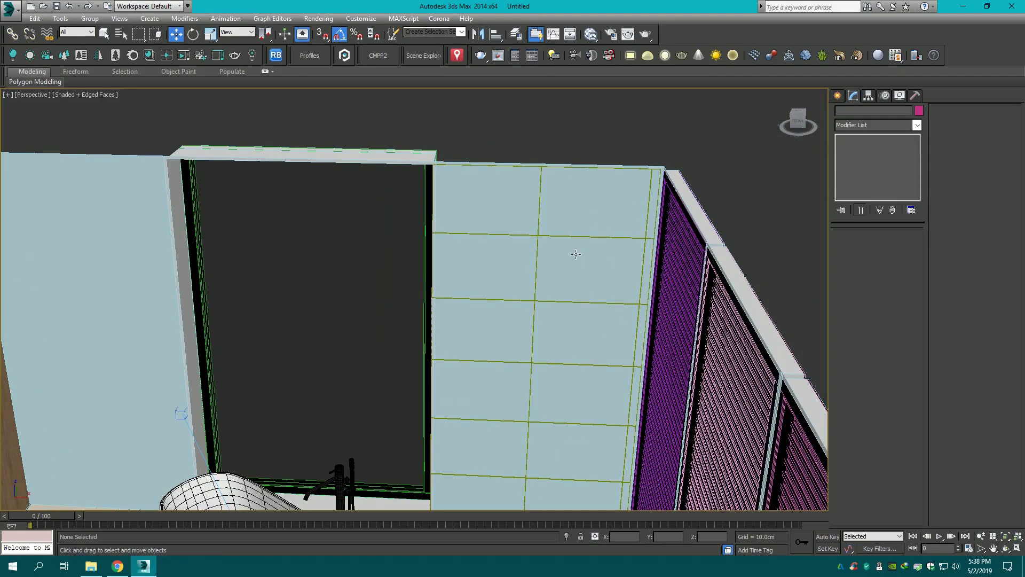
left_click(797, 115)
scroll(457, 224, "up", 3)
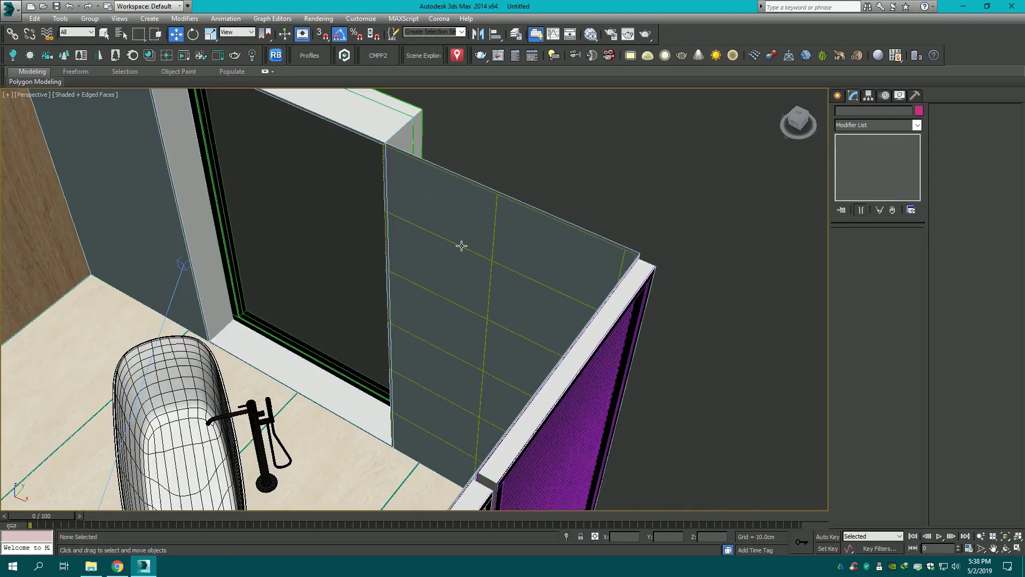
- Push Object003's front wall polygon back along Y
left_click(478, 241)
left_click(888, 247)
left_click(531, 241)
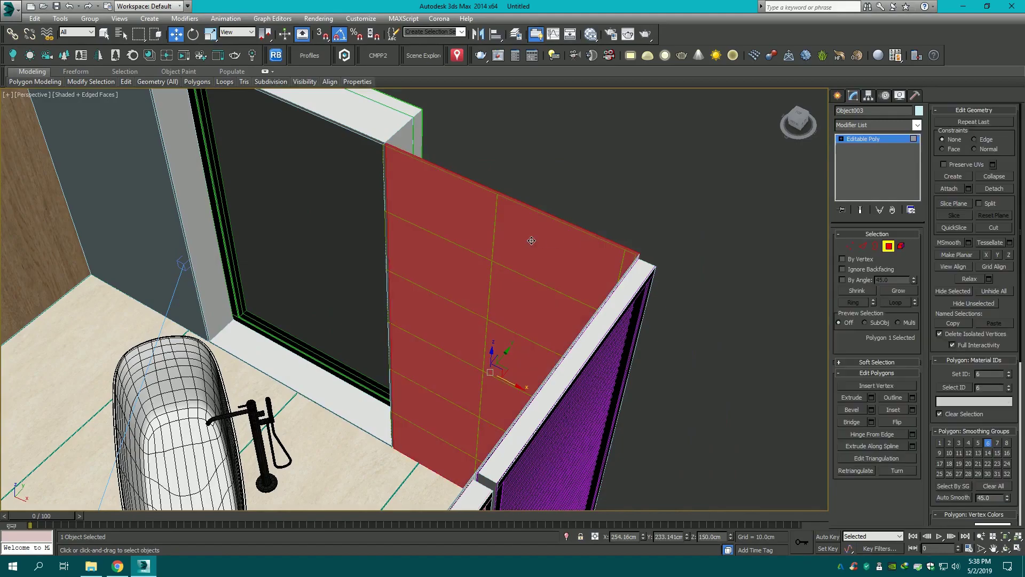
left_click_drag(514, 344, 504, 353)
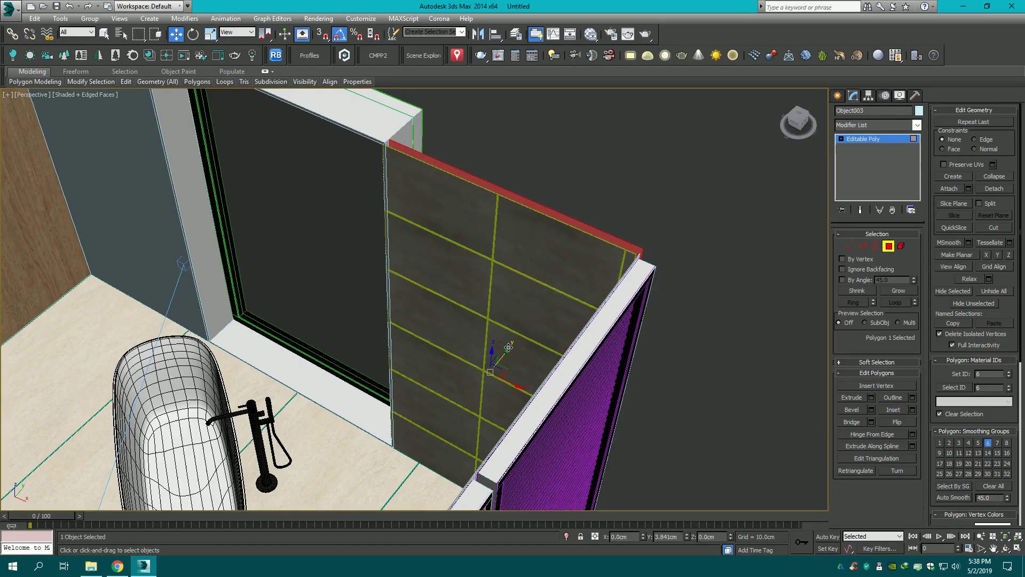
left_click(709, 156)
- Delete the wall's top strip polygon
left_click_drag(798, 122, 706, 162)
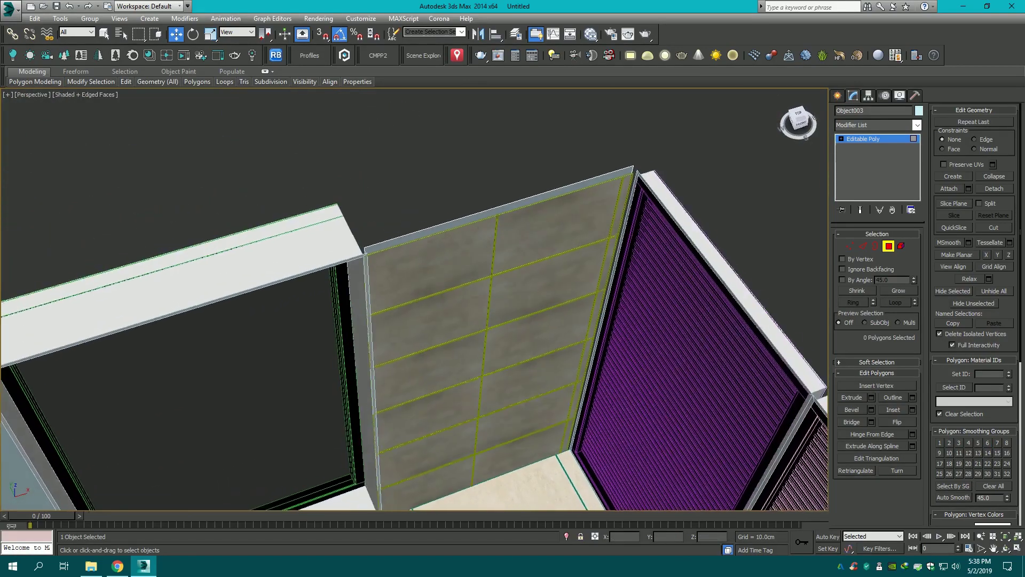
left_click(609, 172)
scroll(625, 171, "up", 4)
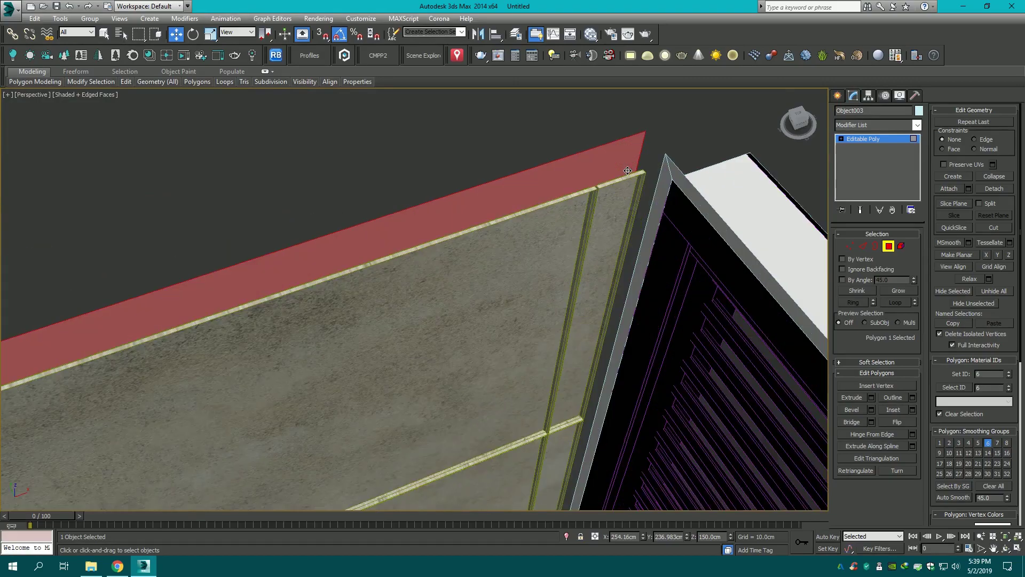
key("Delete")
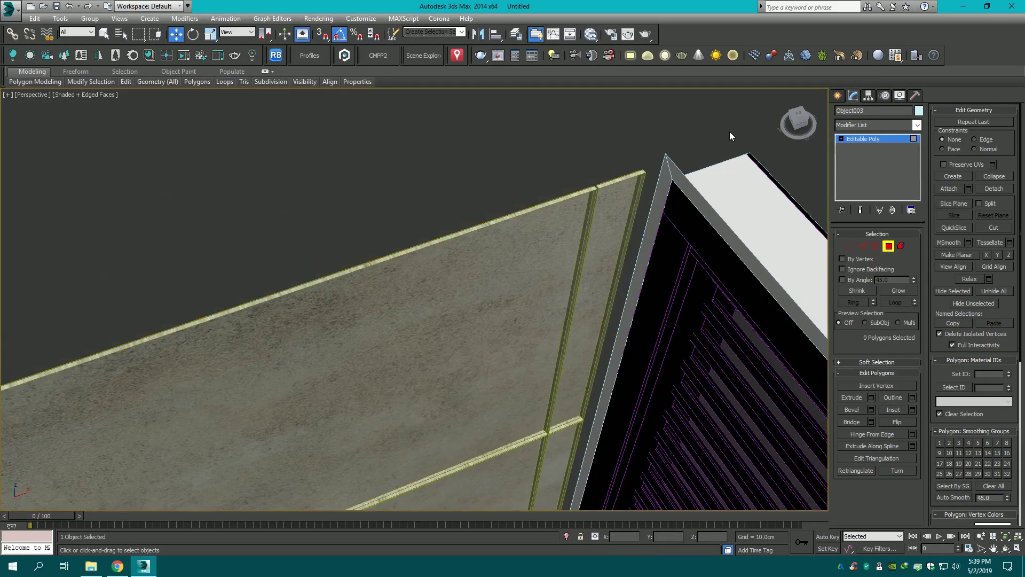
- Mirror the tile spline Line002 across the Y axis
left_click(837, 95)
scroll(558, 235, "up", 2)
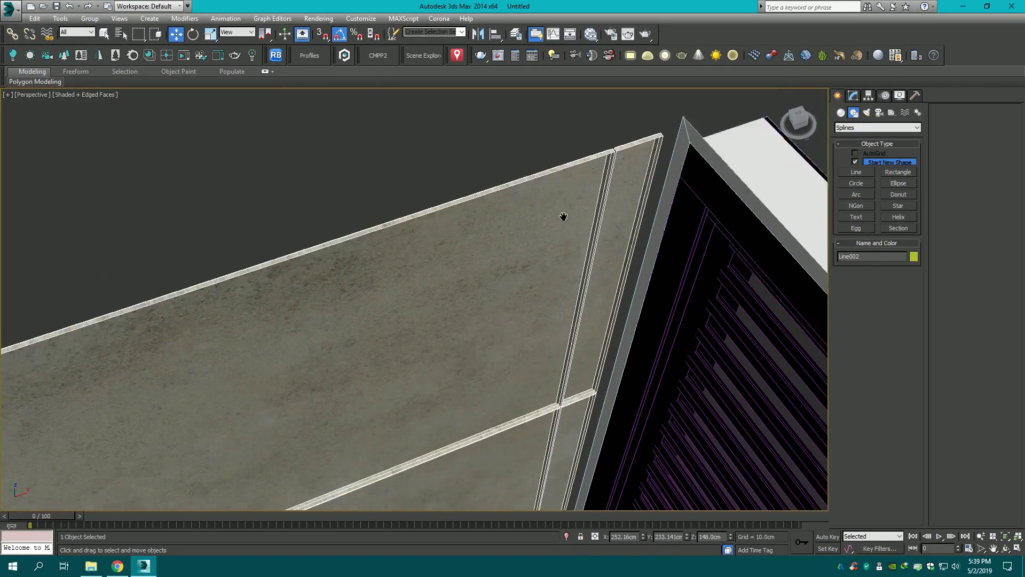
scroll(558, 224, "up", 3)
scroll(514, 153, "up", 3)
scroll(514, 153, "down", 5)
scroll(373, 240, "down", 2)
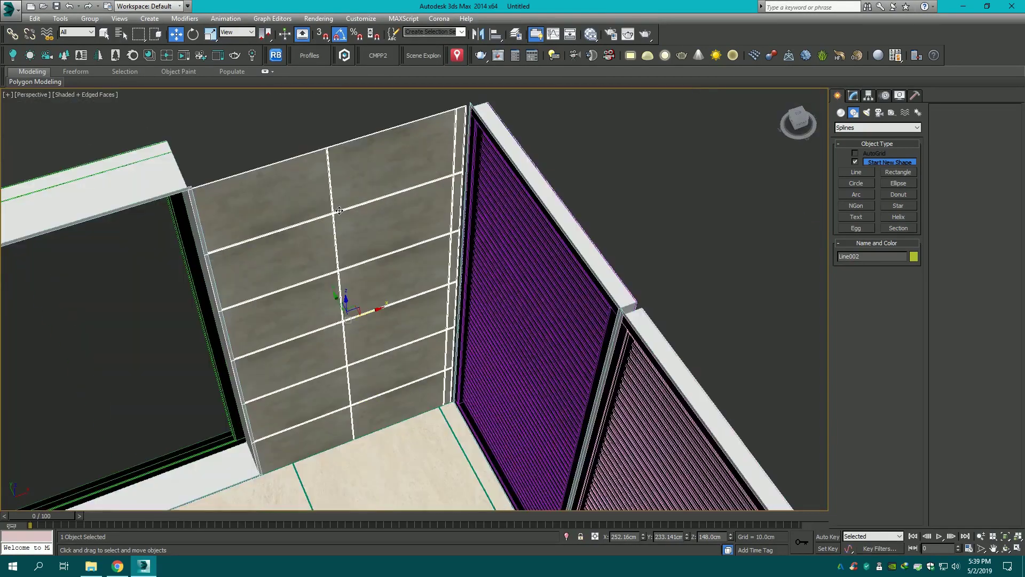
scroll(339, 210, "up", 2)
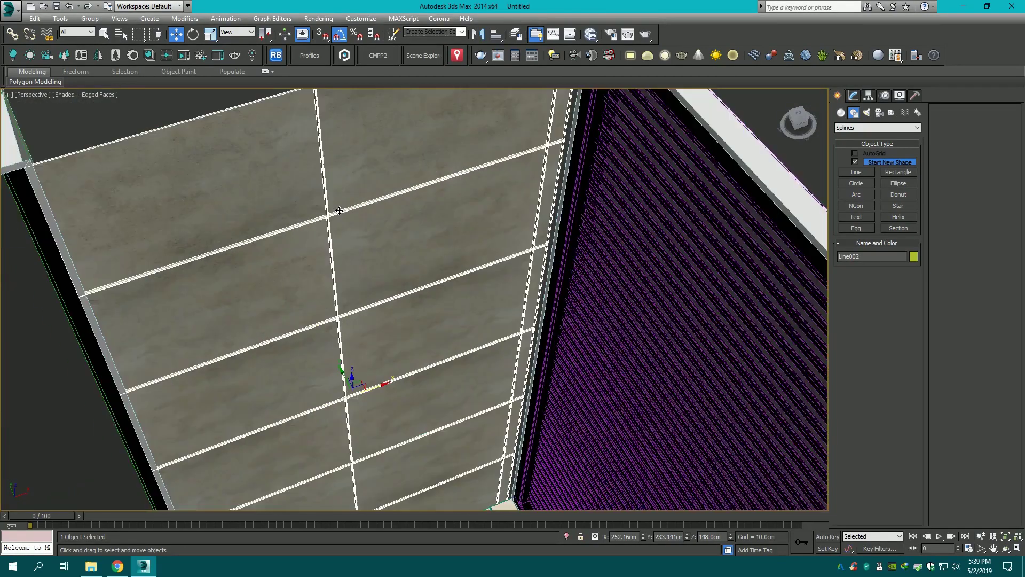
left_click(479, 34)
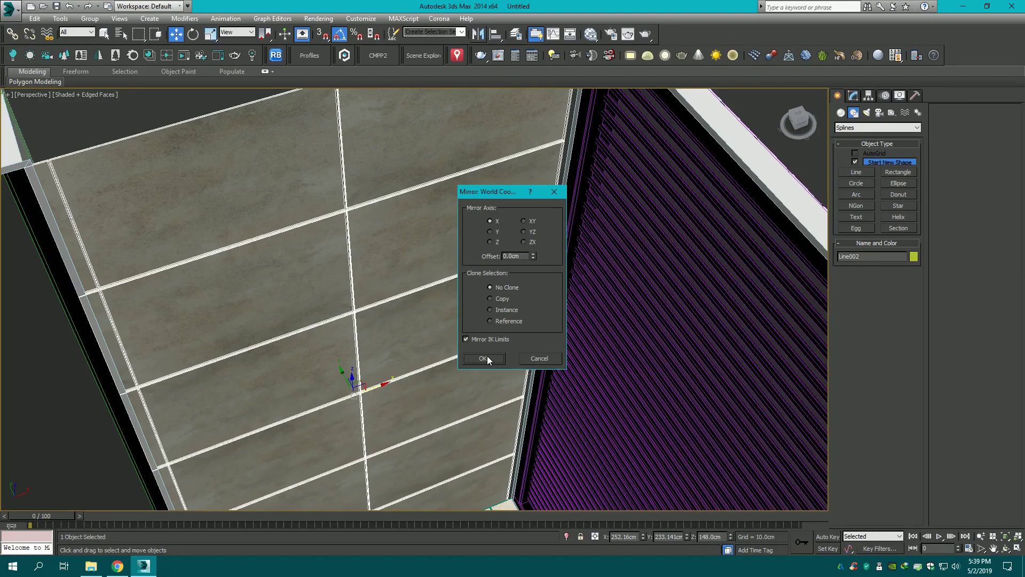
left_click(497, 231)
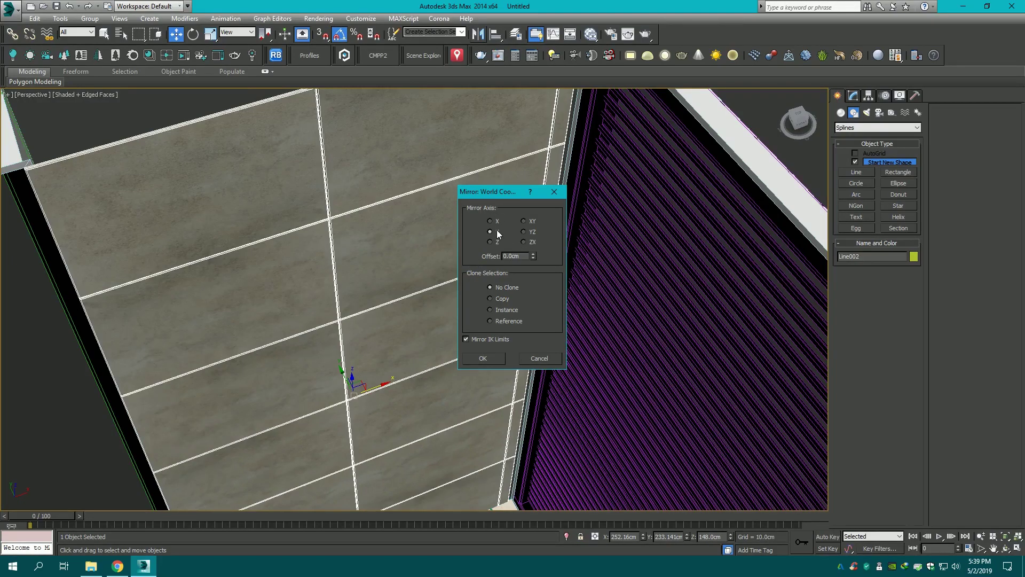
left_click(483, 358)
scroll(444, 283, "up", 5)
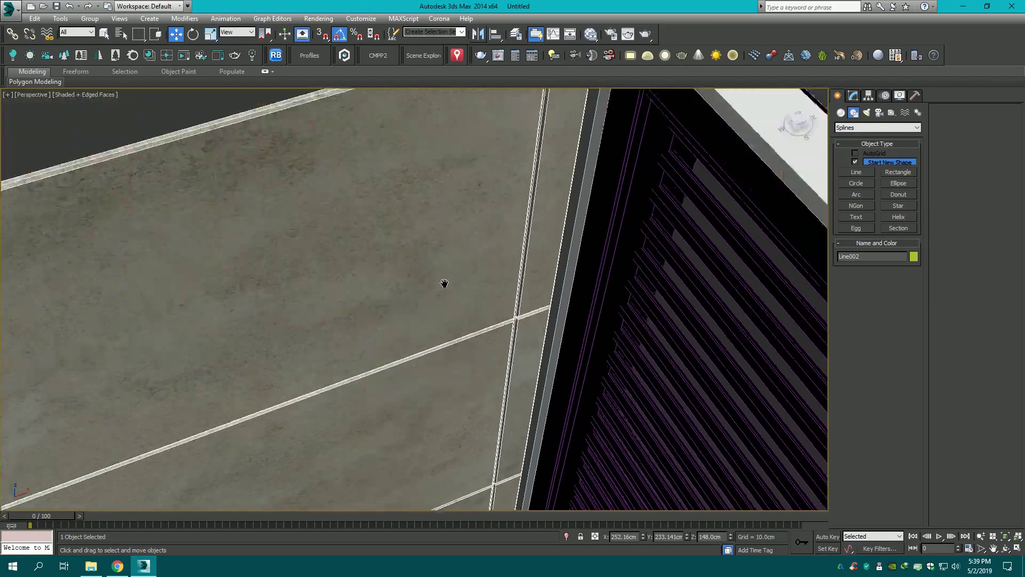
key("s")
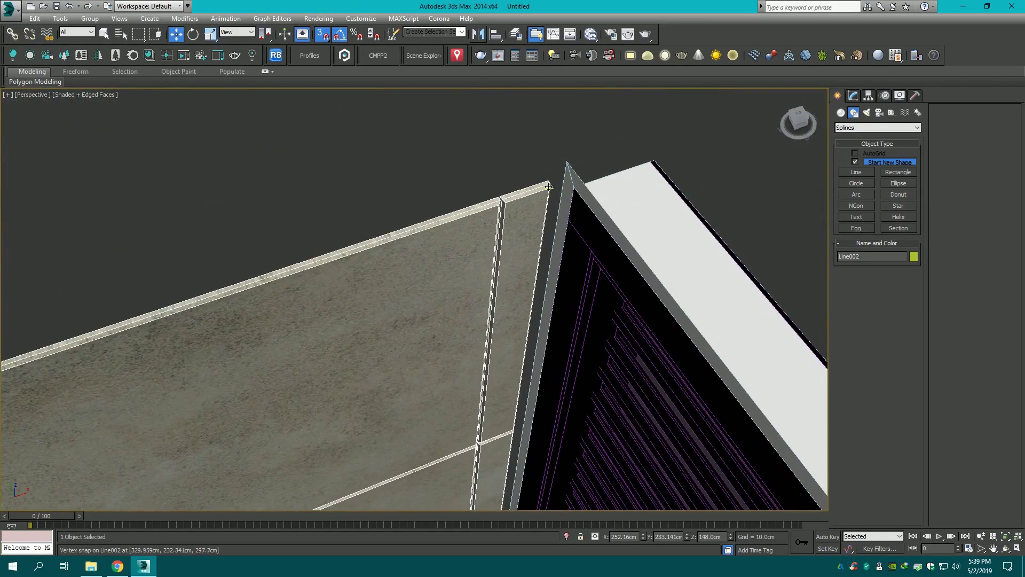
left_click(594, 136)
- Orbit and zoom the perspective view in close on the stone-tiled wall corner
key("c")
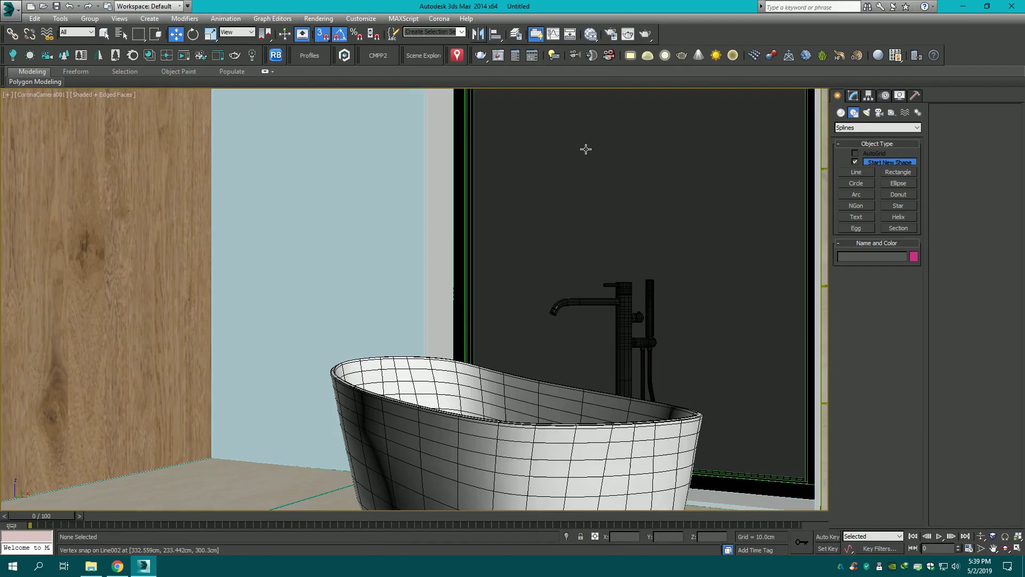
left_click(799, 119)
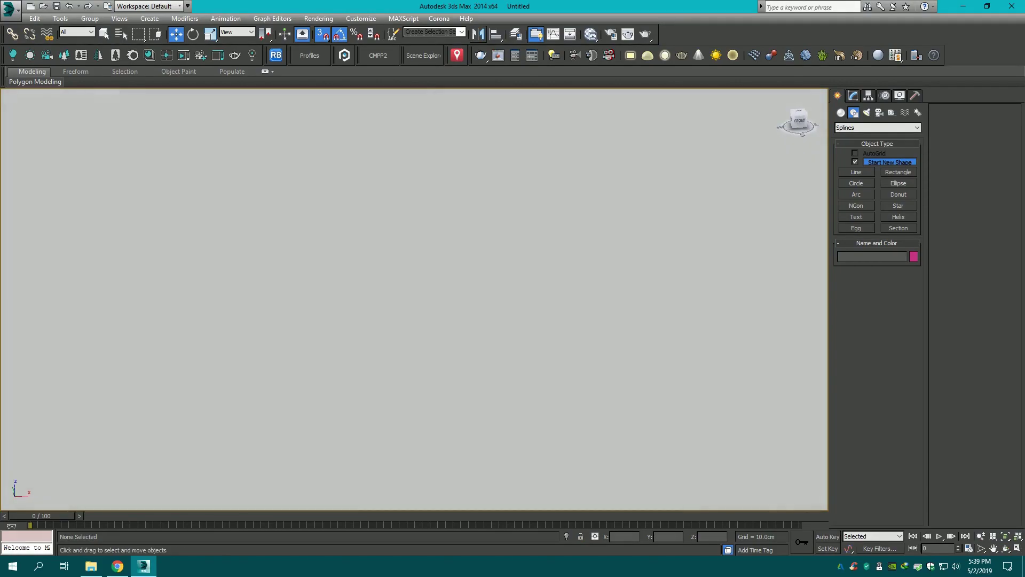
key("p")
scroll(437, 279, "up", 5)
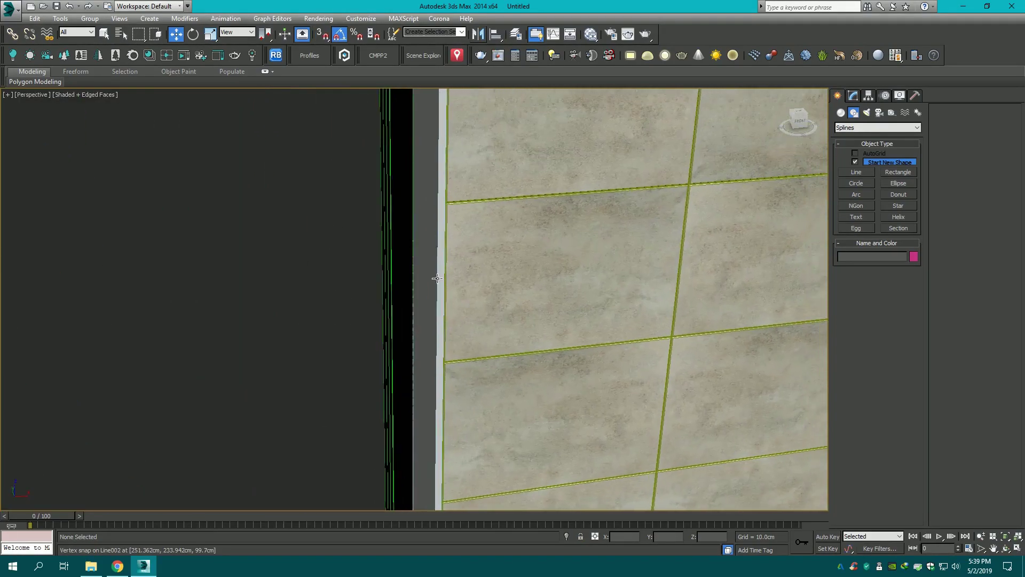
scroll(437, 278, "up", 3)
mouse_move(797, 122)
left_mouse_down()
mouse_move(600, 165)
mouse_move(435, 343)
mouse_move(426, 389)
mouse_move(425, 203)
left_mouse_up()
scroll(425, 203, "up", 2)
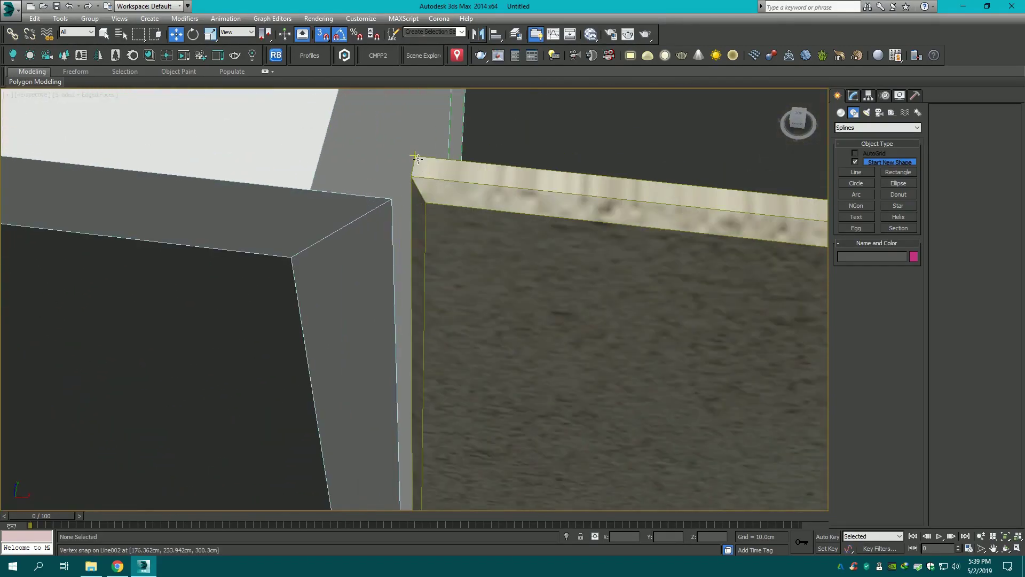
mouse_move(540, 164)
middle_mouse_down("alt")
mouse_move(636, 220)
mouse_move(258, 243)
middle_mouse_up("alt")
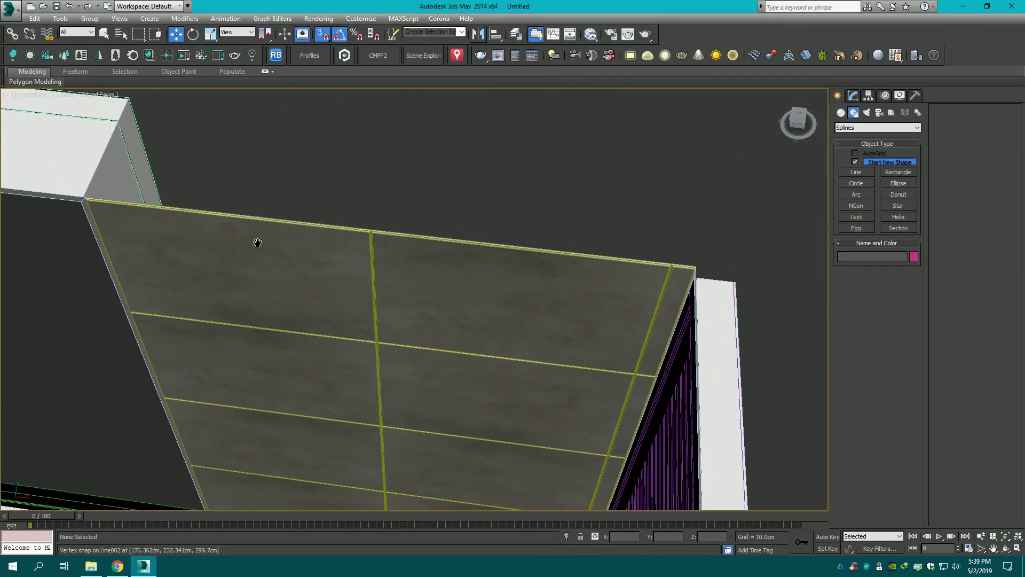
mouse_move(488, 272)
middle_mouse_down("alt")
mouse_move(326, 279)
mouse_move(487, 314)
mouse_move(429, 147)
middle_mouse_up("alt")
scroll(487, 313, "up", 3)
scroll(429, 147, "down", 3)
scroll(428, 146, "down", 5)
scroll(417, 245, "up", 4)
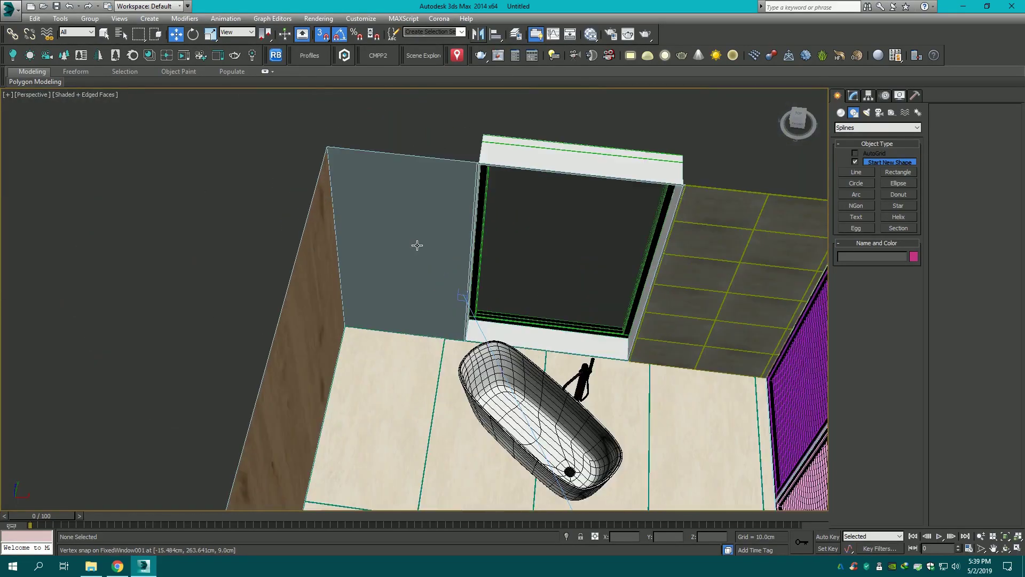
- Copy the tile panel Line002 as Line003 onto the wall left of the window
left_click(682, 244)
left_click_drag(765, 297, 434, 271, "shift")
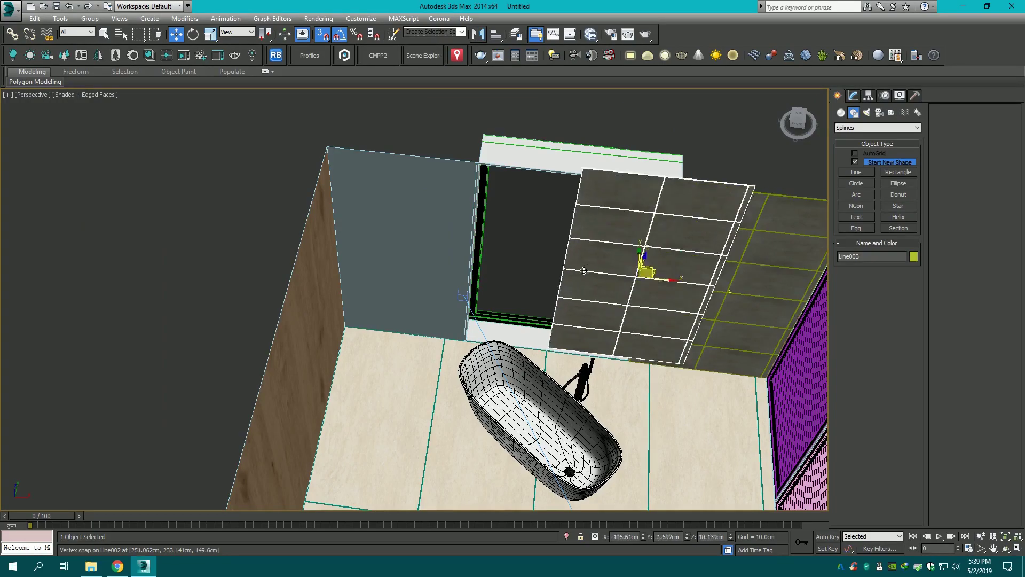
left_click(513, 327)
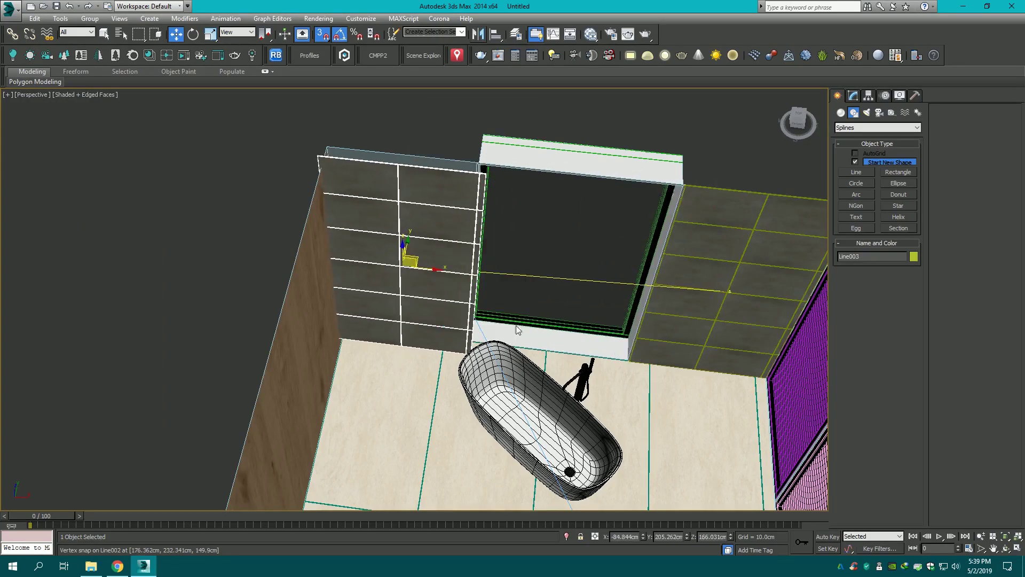
scroll(534, 123, "up", 2)
scroll(534, 123, "up", 2)
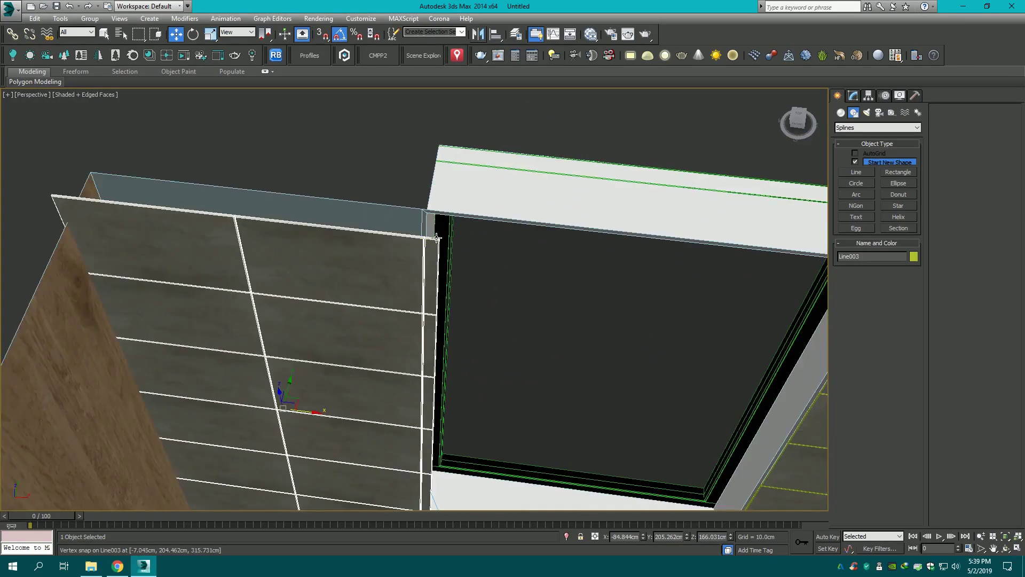
scroll(436, 237, "up", 2)
scroll(443, 238, "up", 1)
- Hide FixedWindow001, preview the Corona camera in the interactive render, then unhide all objects
left_click(448, 236)
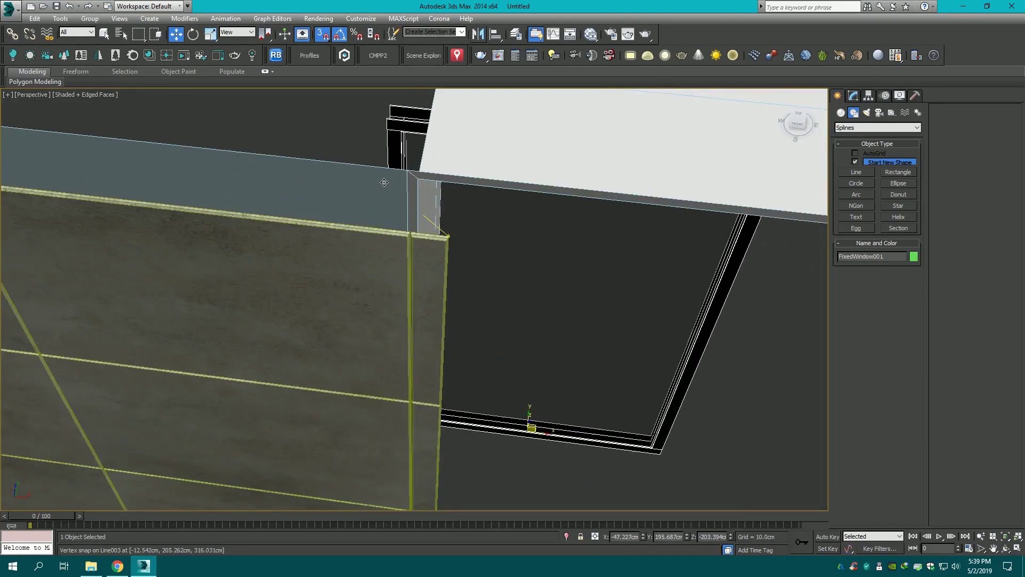
key("ctrl+z")
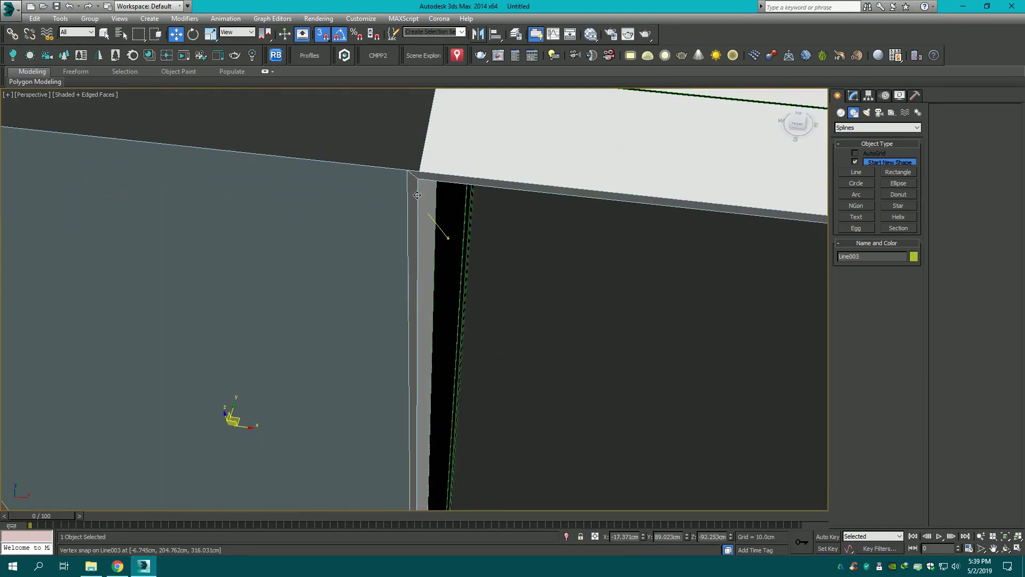
key("ctrl+z")
key("c")
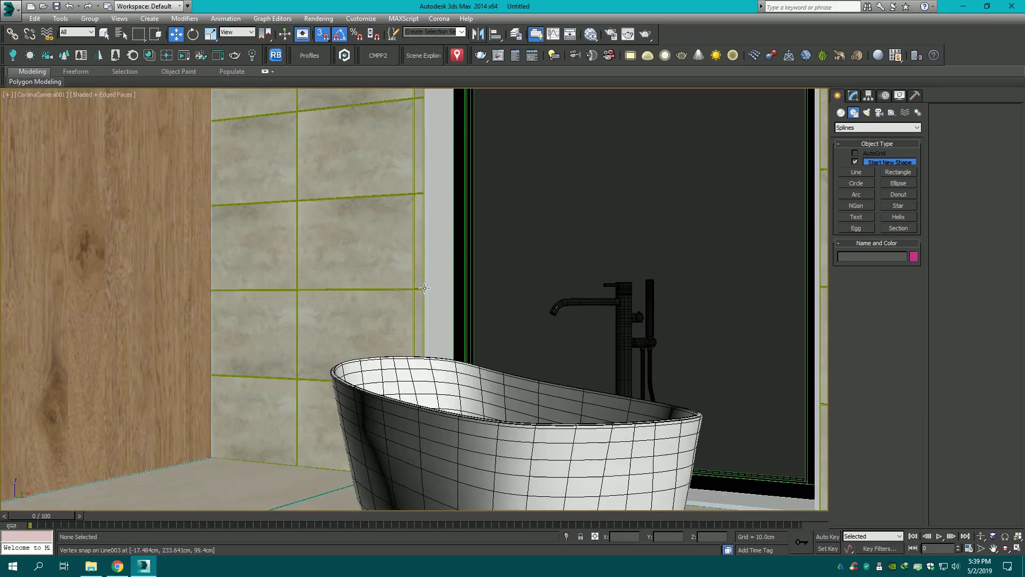
key("alt+w")
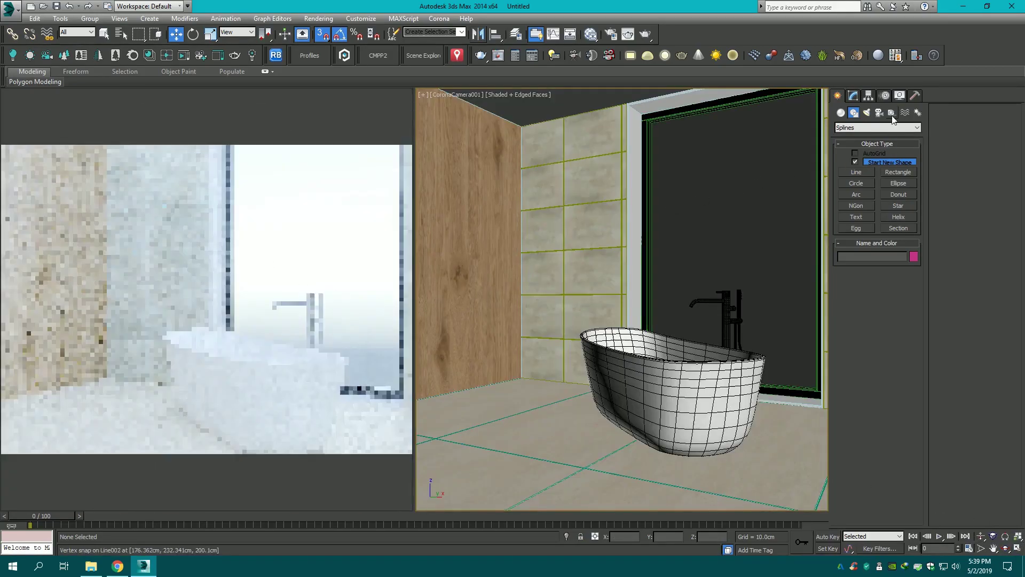
left_click(900, 95)
left_click(881, 409)
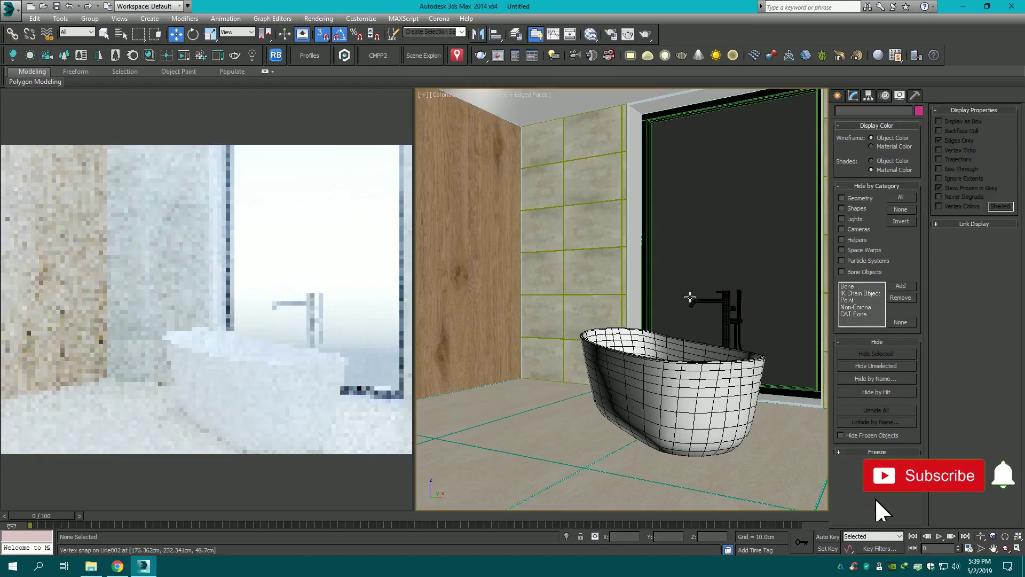
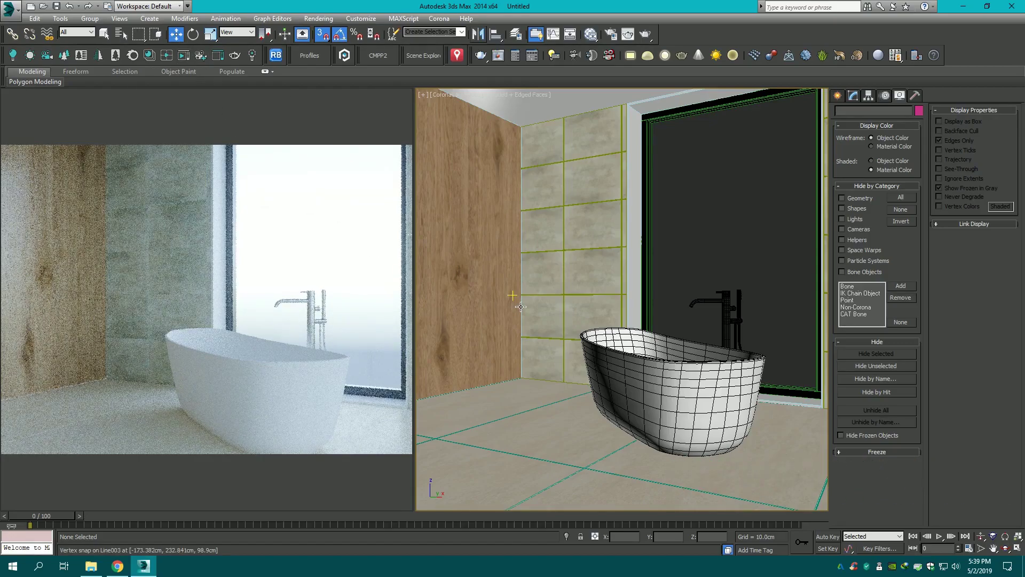
- Turn off snaps and maximize the viewport to a full back view of the room
key("s")
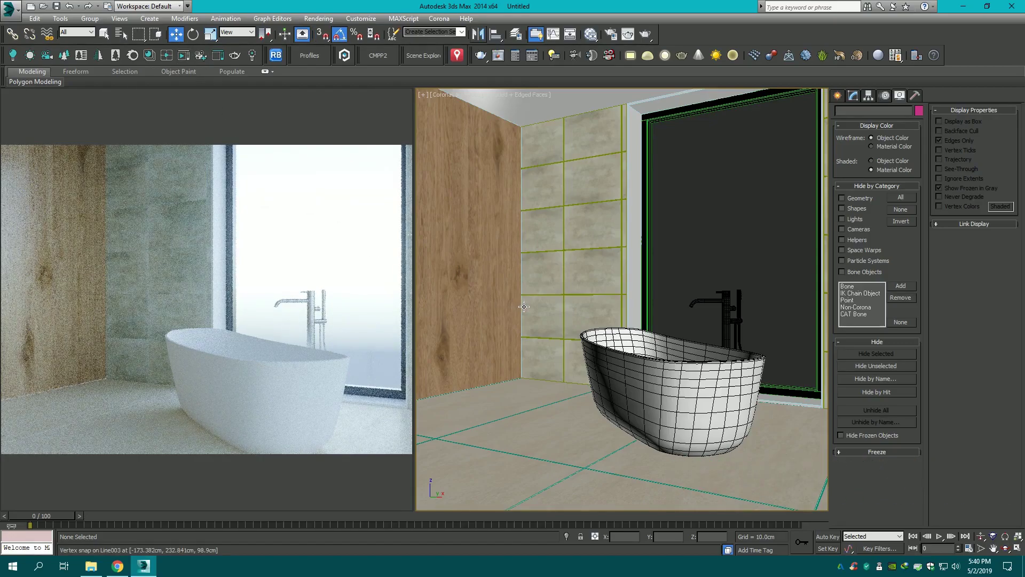
middle_click_drag(566, 262, 556, 275)
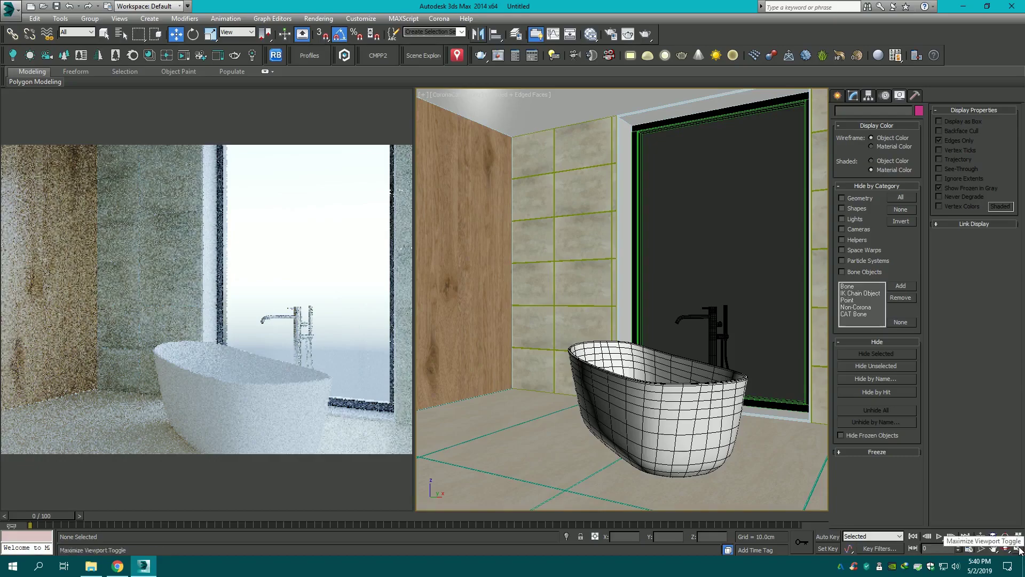
key("alt+w")
key("t")
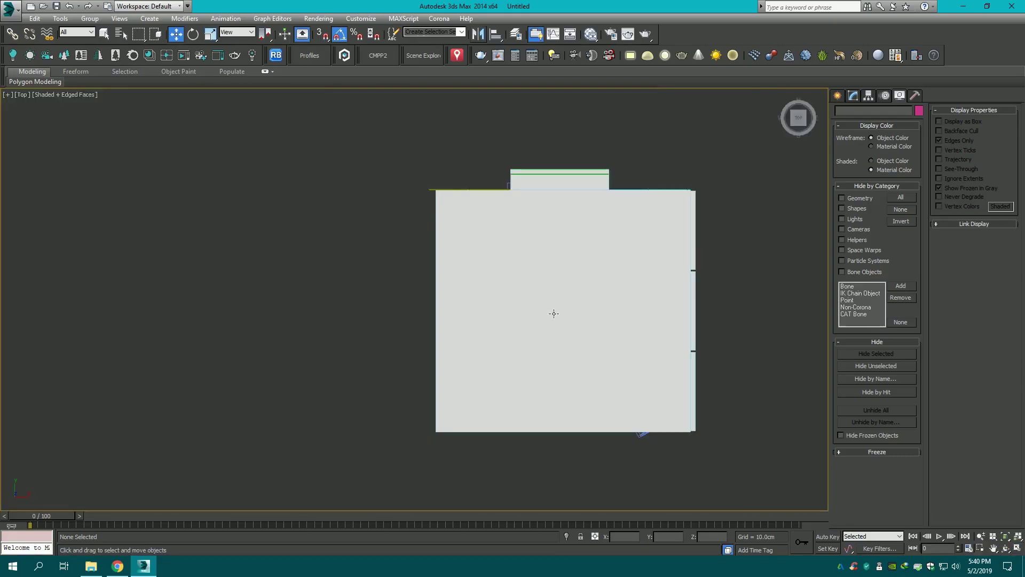
left_click_drag(791, 131, 818, 130)
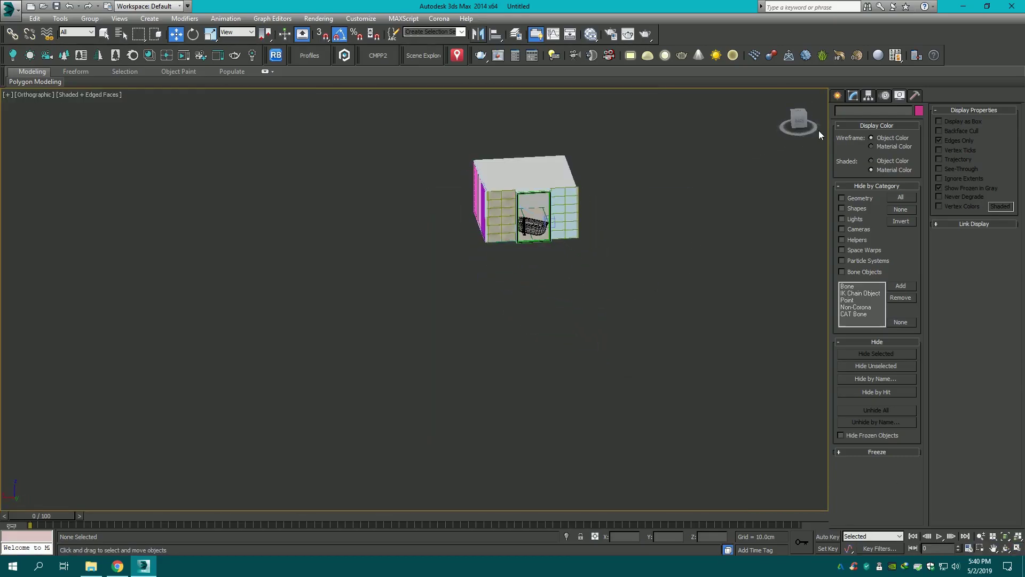
scroll(492, 177, "up", 5)
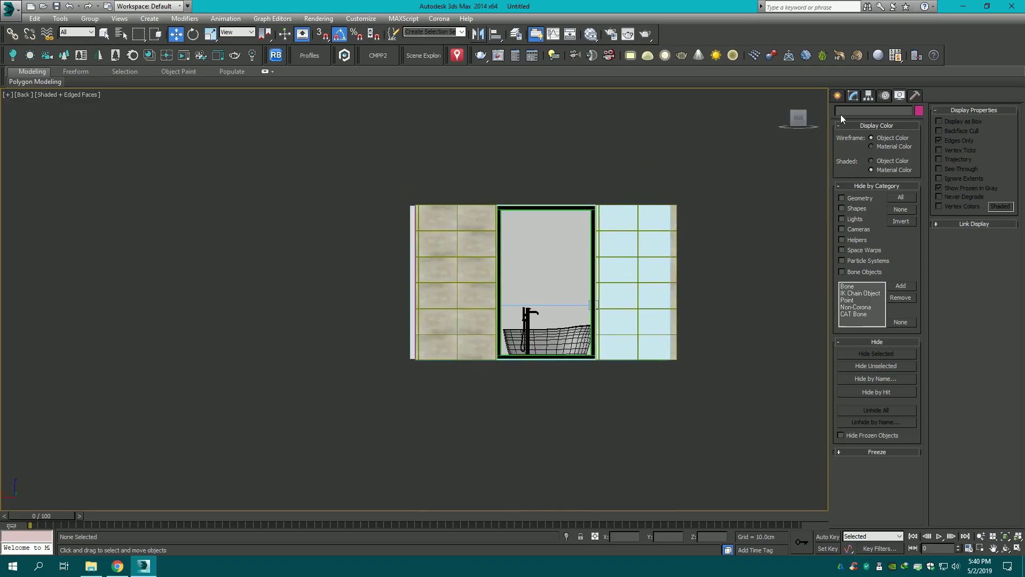
left_click(837, 95)
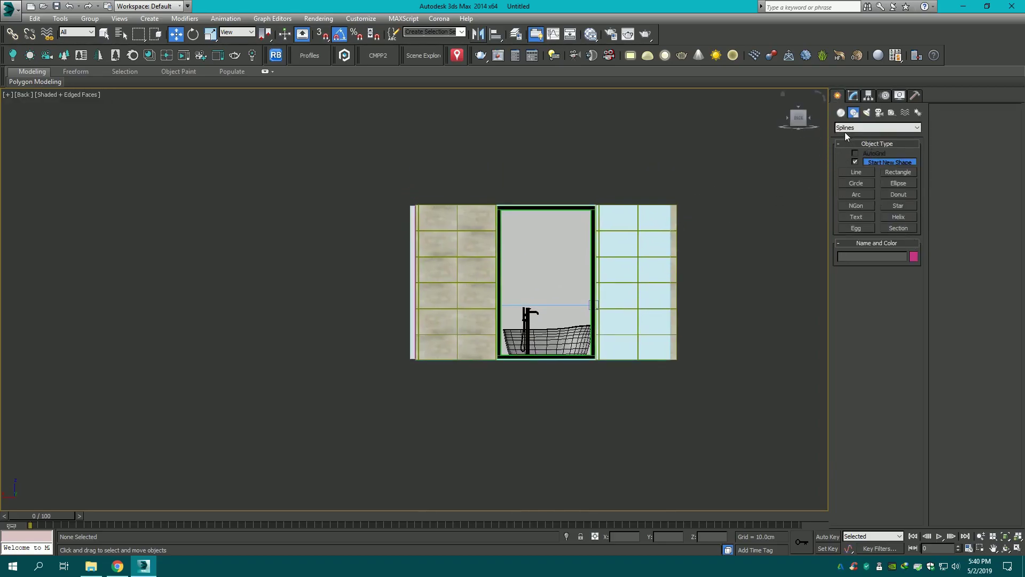
- Draw a plane across the back of the room with length and width segments of 1
left_click(841, 112)
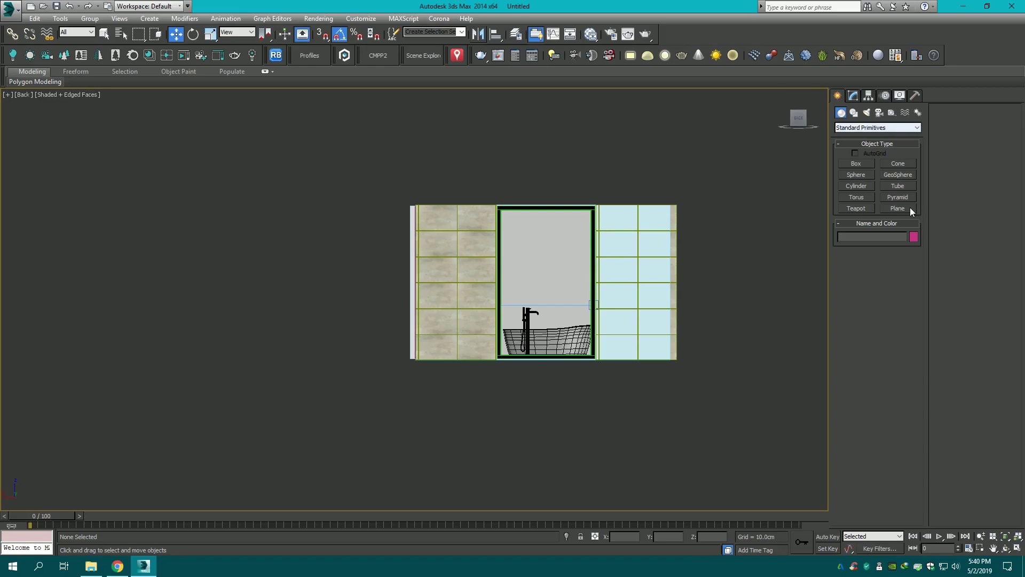
left_click(908, 209)
left_click(855, 153)
mouse_move(671, 207)
left_mouse_down()
mouse_move(266, 469)
mouse_move(116, 532)
left_mouse_up()
scroll(252, 432, "down", 3)
middle_click_drag(252, 432, 600, 359)
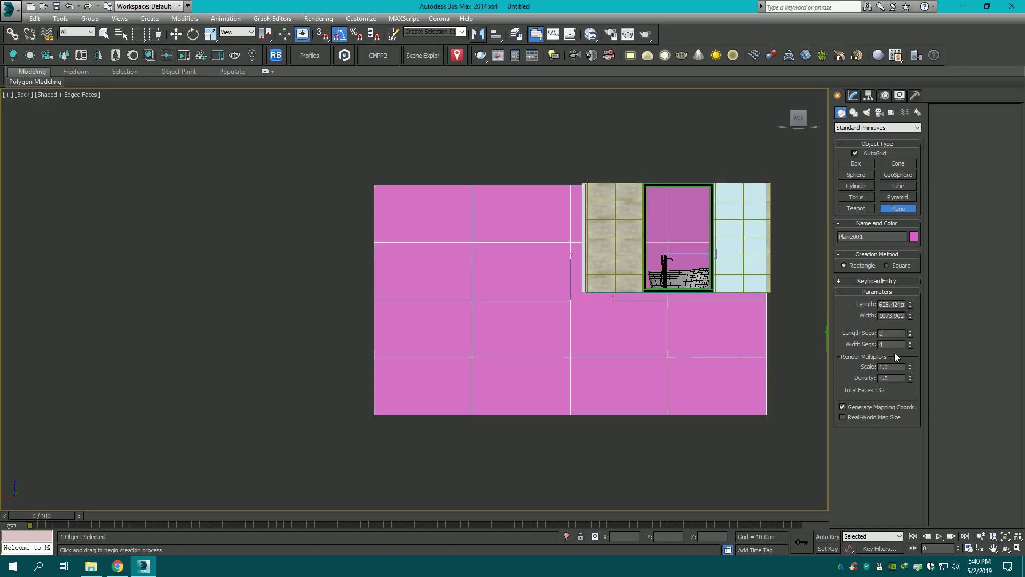
key("Tab")
key("Return")
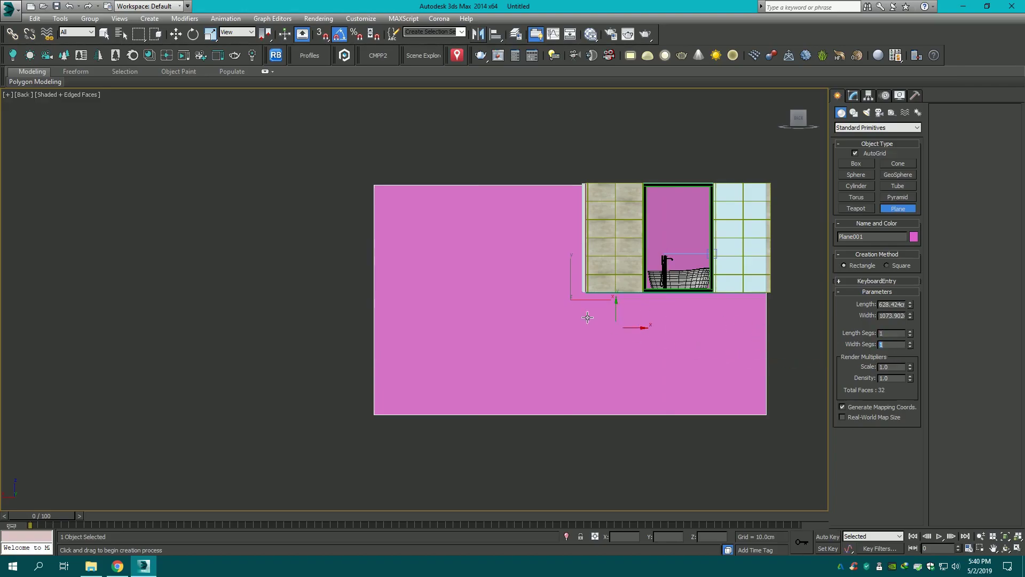
scroll(426, 219, "down", 5)
- Turn snaps back on and move the plane away from the room's front
left_click(176, 35)
key("t")
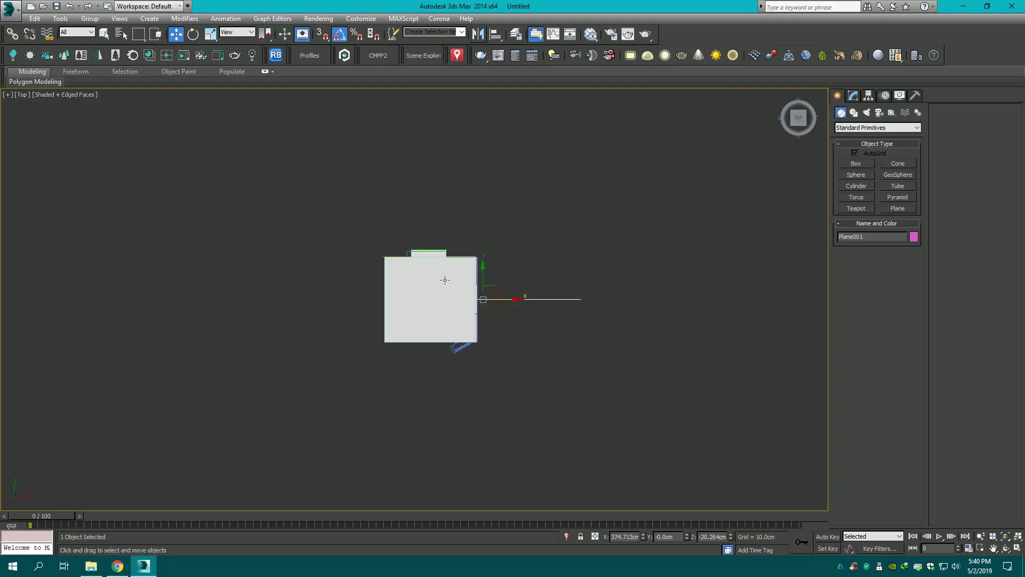
key("s")
left_click_drag(489, 292, 664, 303)
right_click(665, 303)
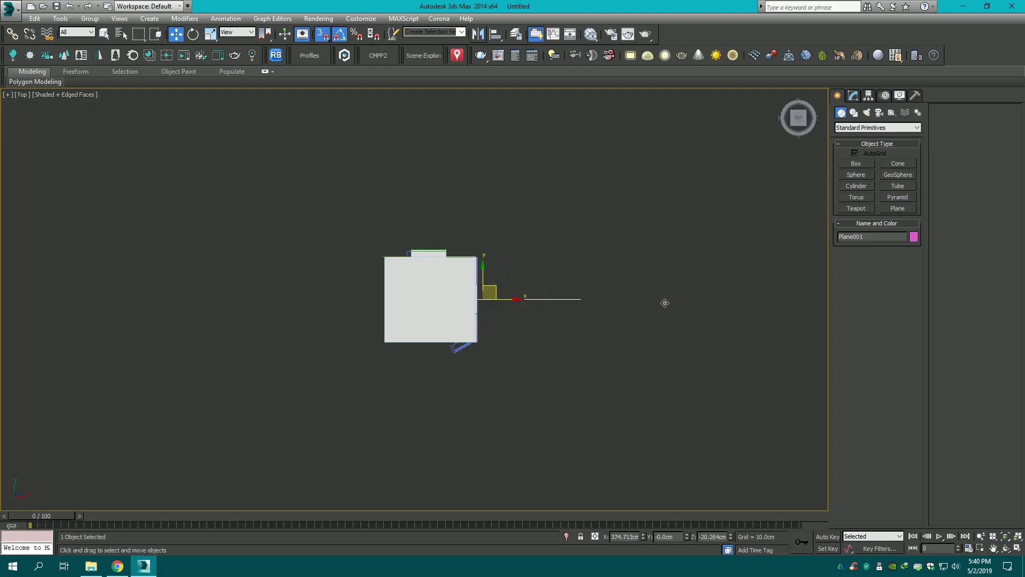
left_click_drag(794, 122, 771, 136)
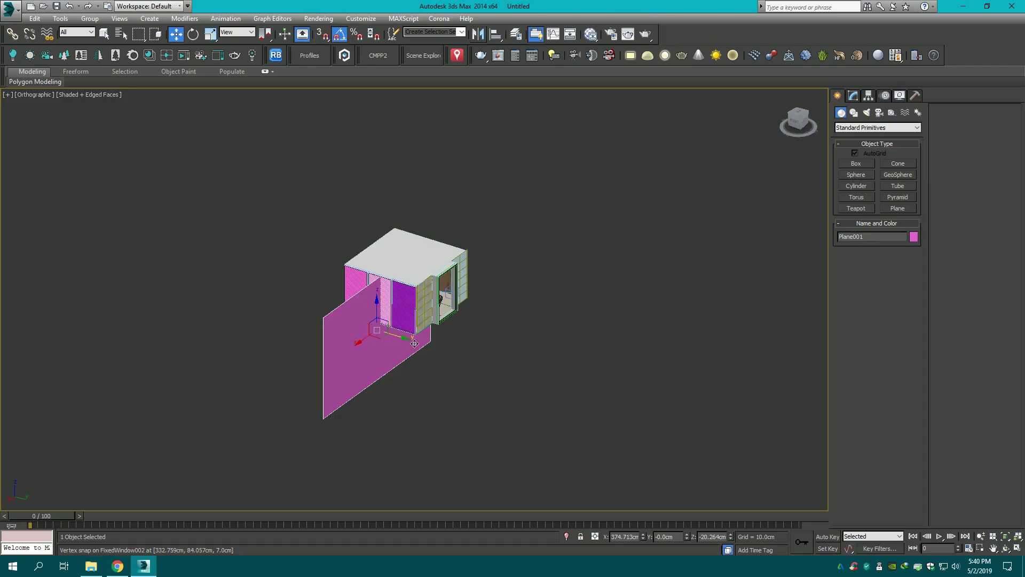
left_click_drag(415, 343, 724, 374)
left_click_drag(727, 408, 721, 369)
- Slide the plane behind the window and enlarge it to about 1716 × 1750 cm
key("p")
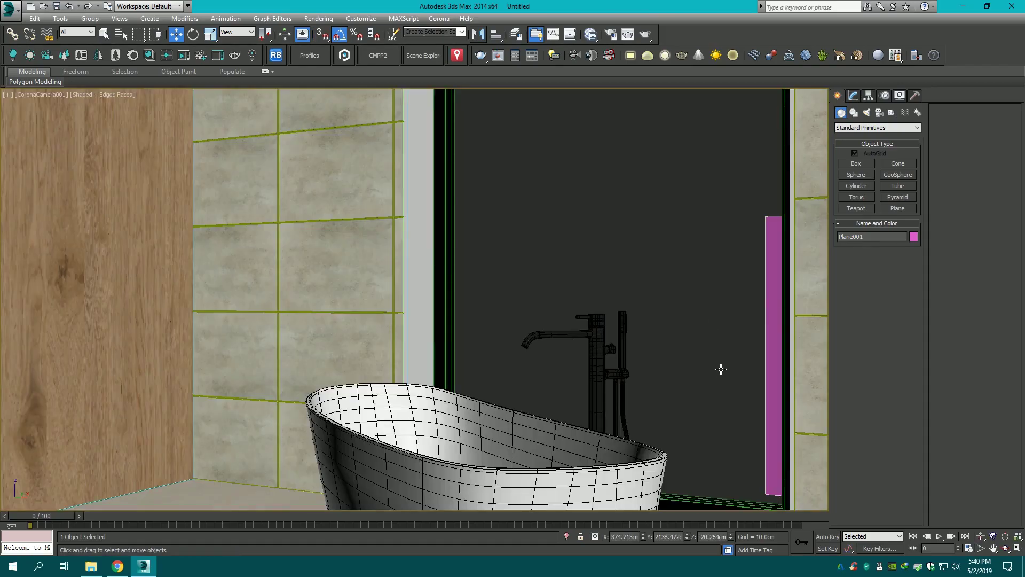
scroll(721, 369, "down", 5)
scroll(721, 369, "down", 5)
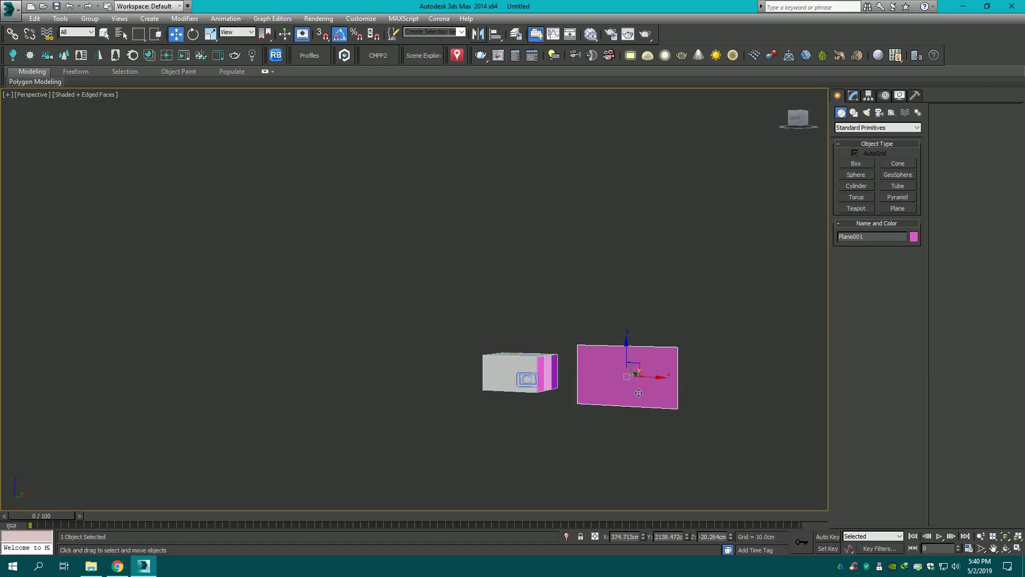
mouse_move(622, 355)
left_mouse_down()
mouse_move(576, 355)
mouse_move(572, 369)
left_mouse_up()
key("c")
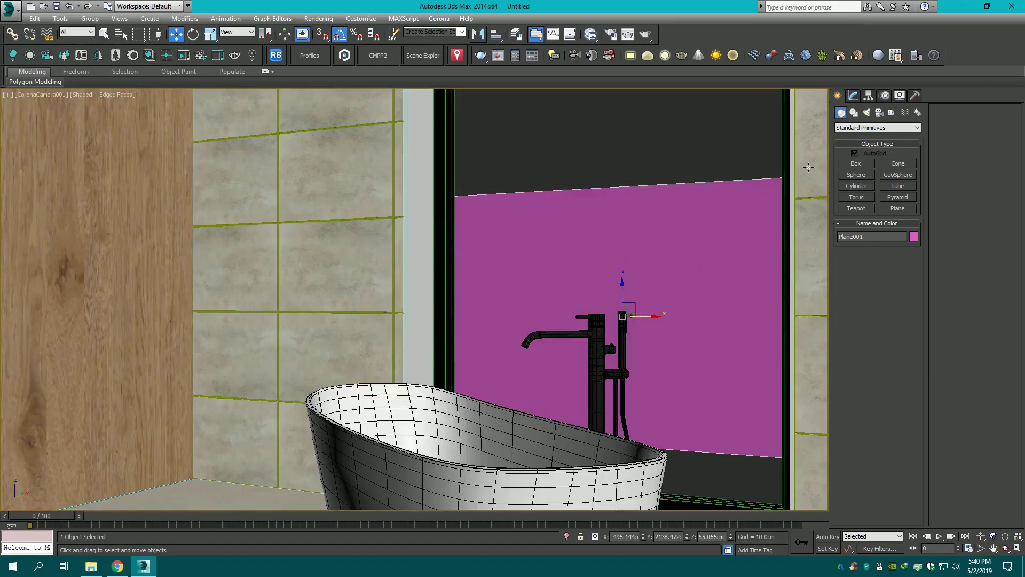
left_click(853, 95)
mouse_move(910, 247)
left_mouse_down()
mouse_move(899, 267)
mouse_move(905, 261)
left_mouse_up()
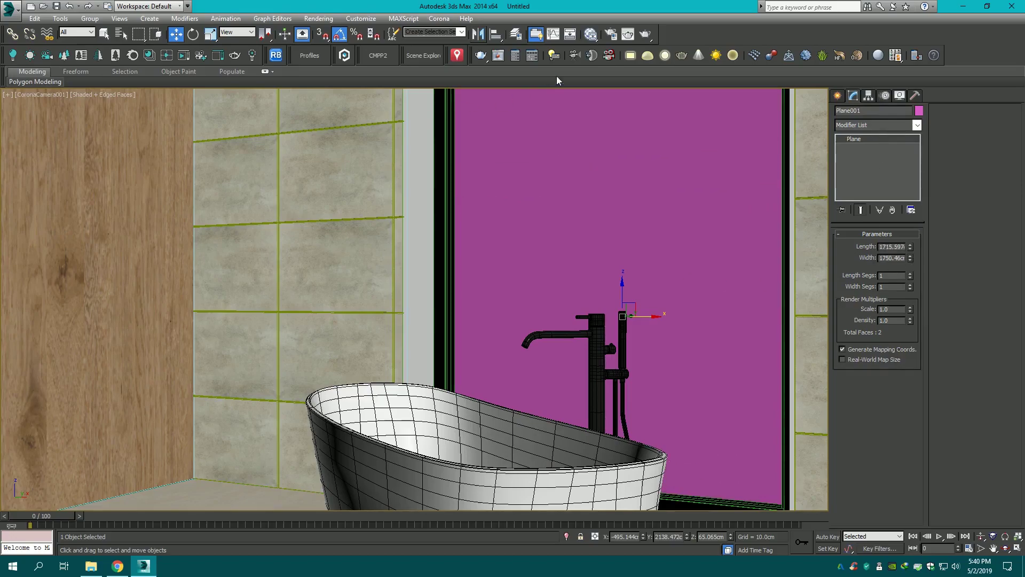
- Add a new CoronaLightMtl node in the Slate Material Editor
key("m")
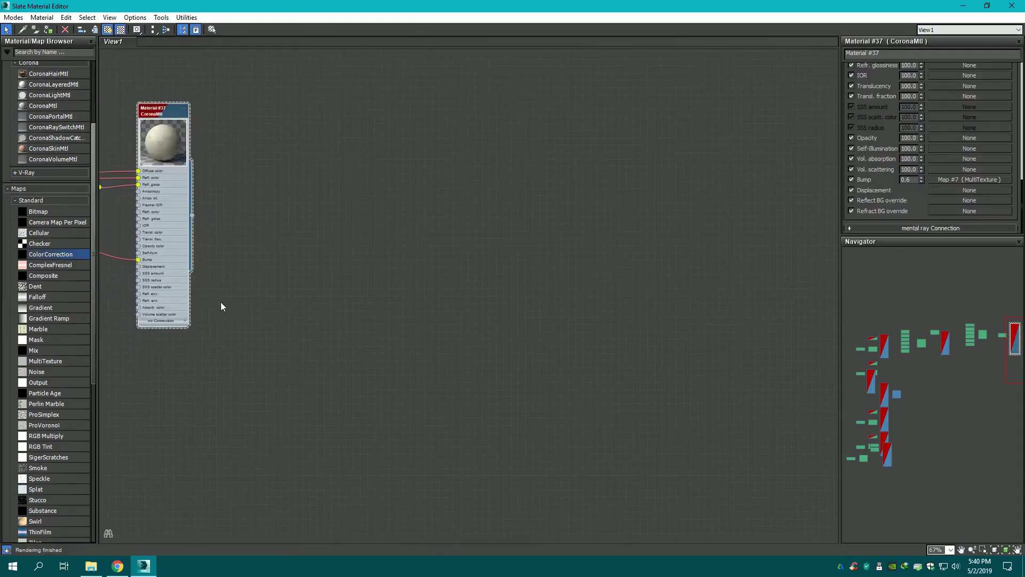
middle_click_drag(221, 306, 451, 324)
scroll(378, 276, "down", 1)
middle_click_drag(311, 190, 309, 179)
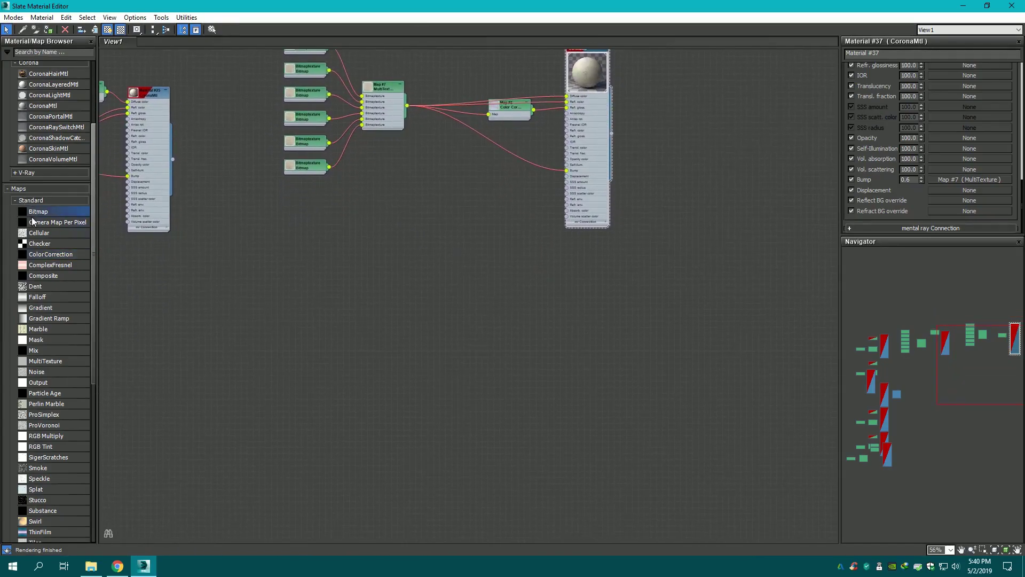
scroll(32, 218, "up", 4)
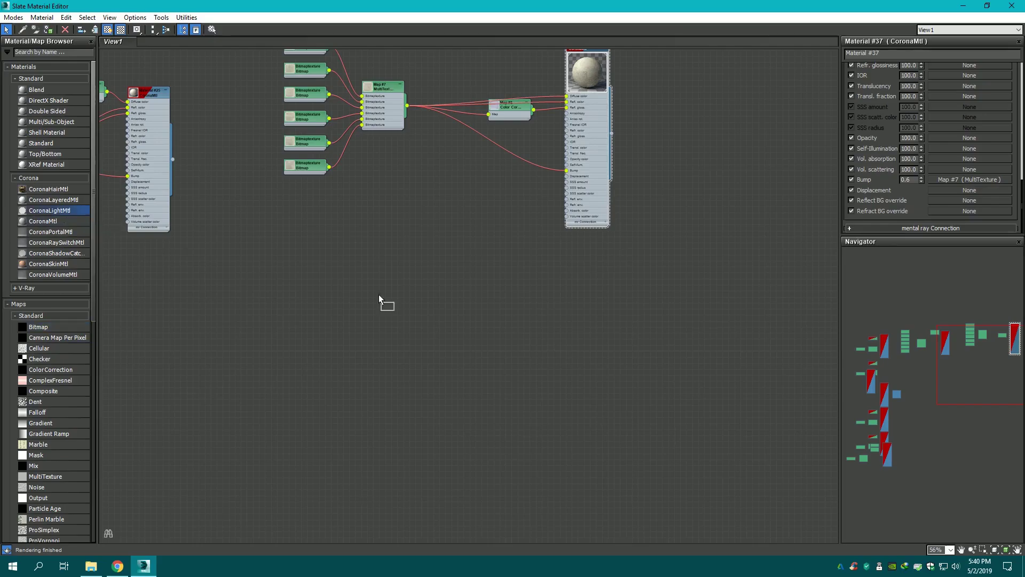
mouse_move(60, 214)
left_mouse_down()
mouse_move(508, 293)
mouse_move(598, 283)
left_mouse_up()
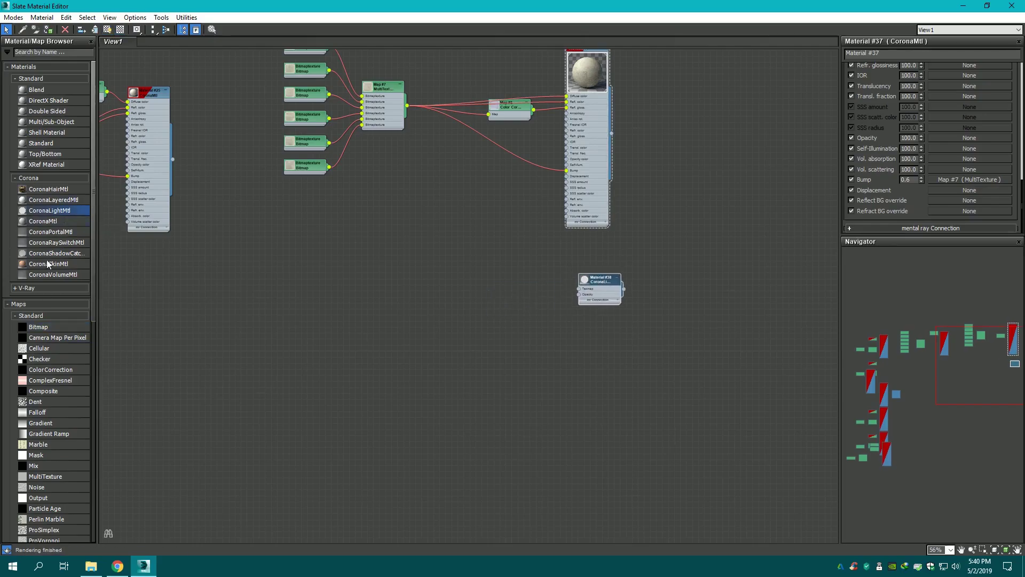
- Load fog-over-a-pine-forest-1920x1080-wallpaper.jpg from Downloads as a Bitmap node
left_click_drag(440, 289, 440, 287)
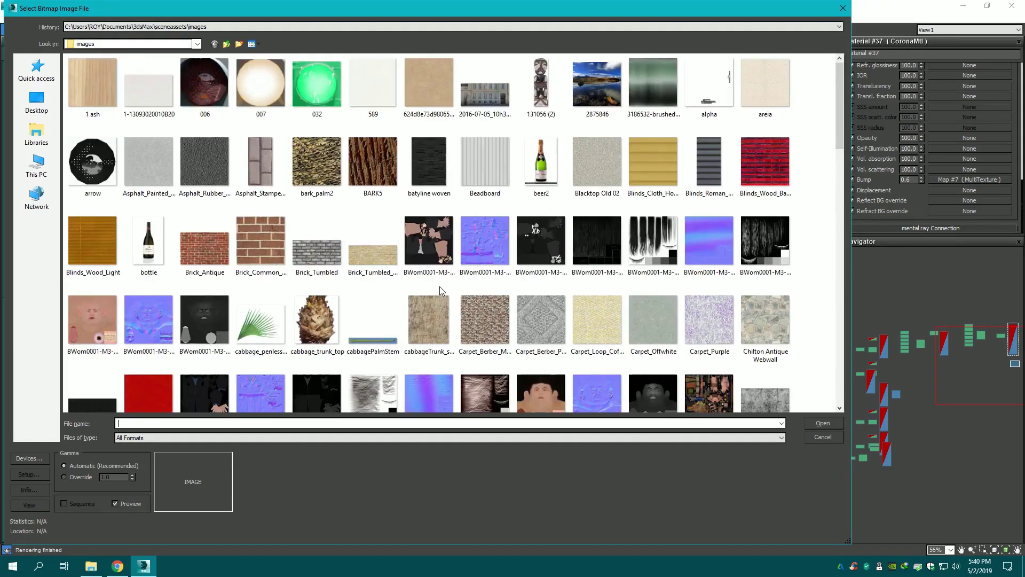
left_click(37, 166)
double_click(475, 91)
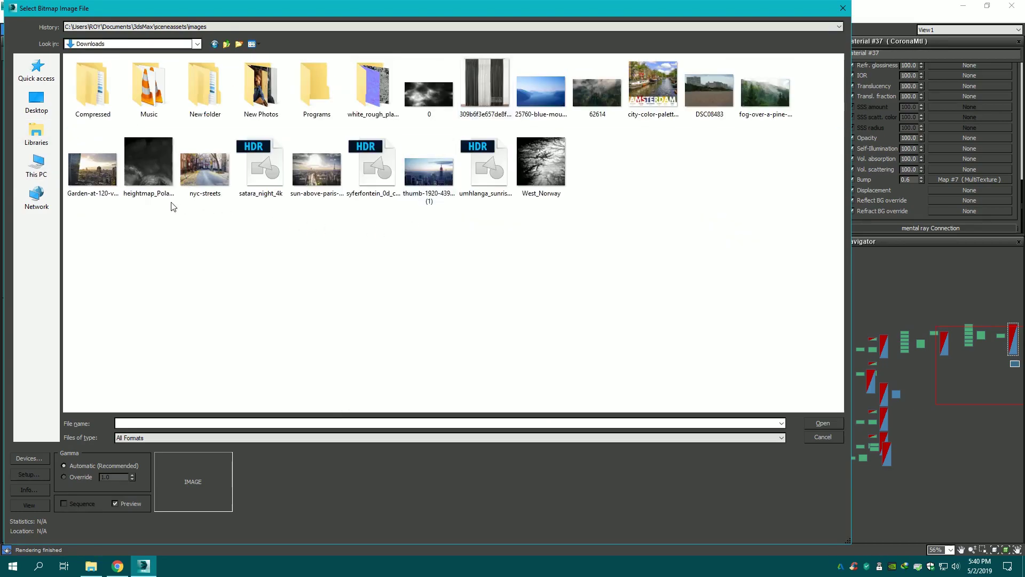
left_click(787, 104)
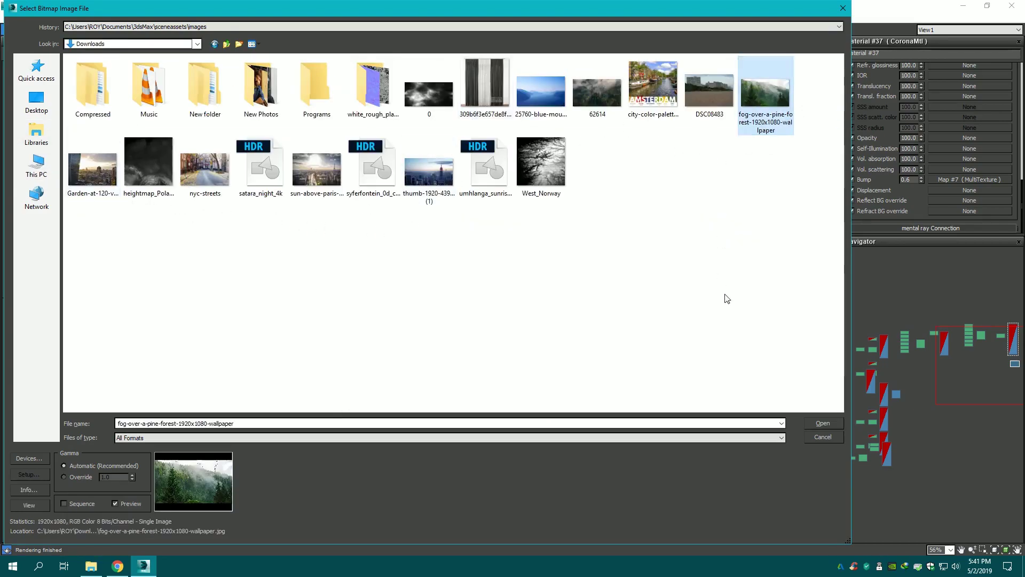
left_click(816, 422)
- Wire the forest bitmap into the light material's Texmap and turn Emit Light off
scroll(431, 300, "up", 4)
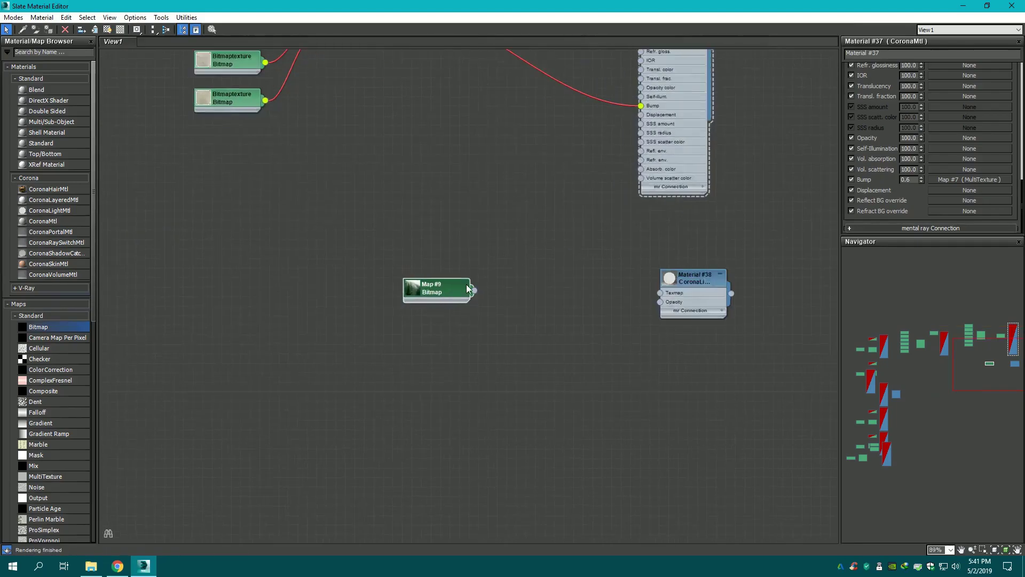
middle_click_drag(432, 300, 262, 319)
mouse_move(221, 325)
left_mouse_down()
mouse_move(441, 327)
mouse_move(428, 300)
left_mouse_up()
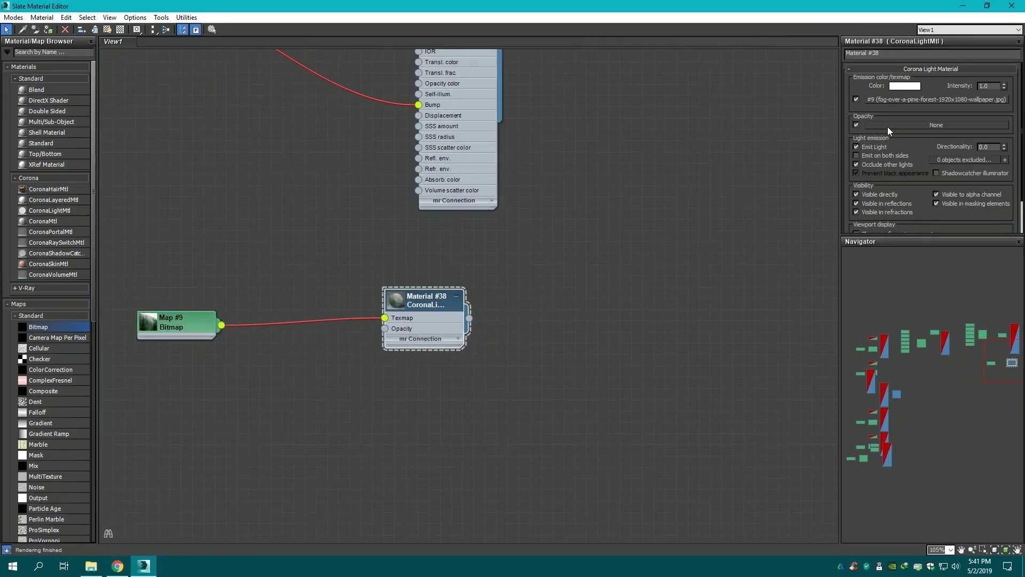
left_click(868, 145)
scroll(727, 163, "up", 2)
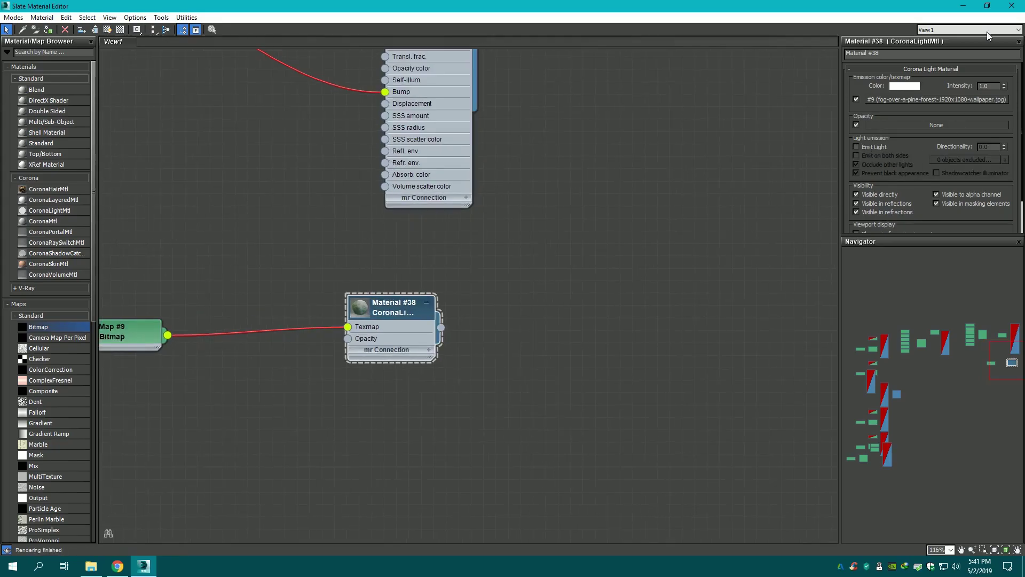
left_click(987, 5)
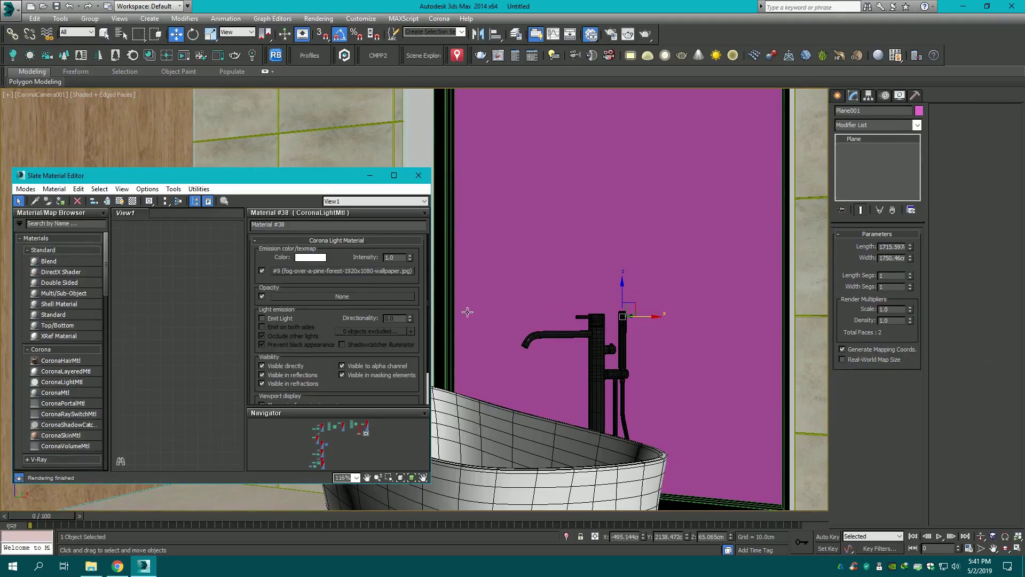
- Assign the forest light material to Plane001 and show its map in the viewport
scroll(205, 291, "down", 5)
middle_click_drag(205, 292, 180, 347)
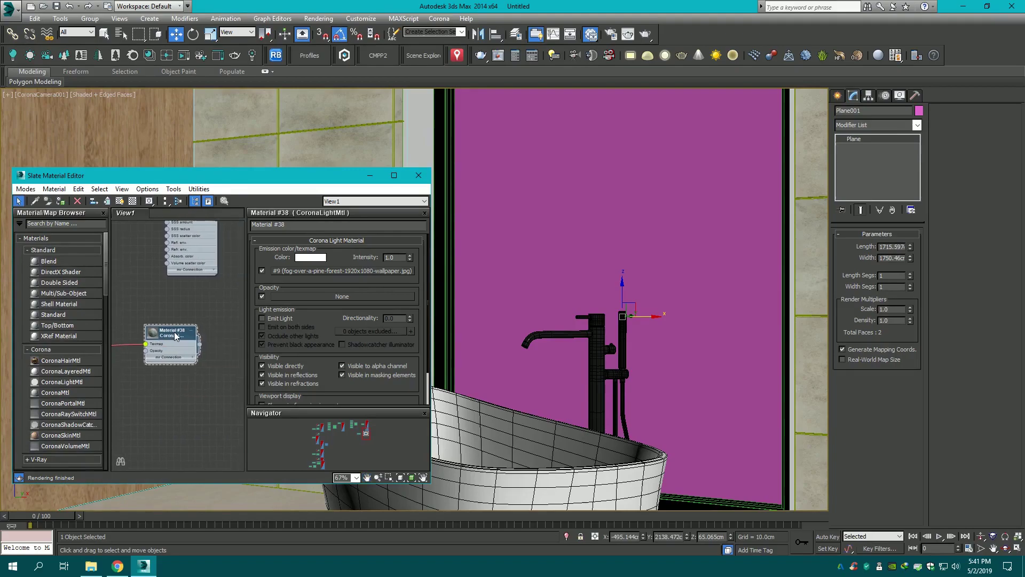
left_click(132, 201)
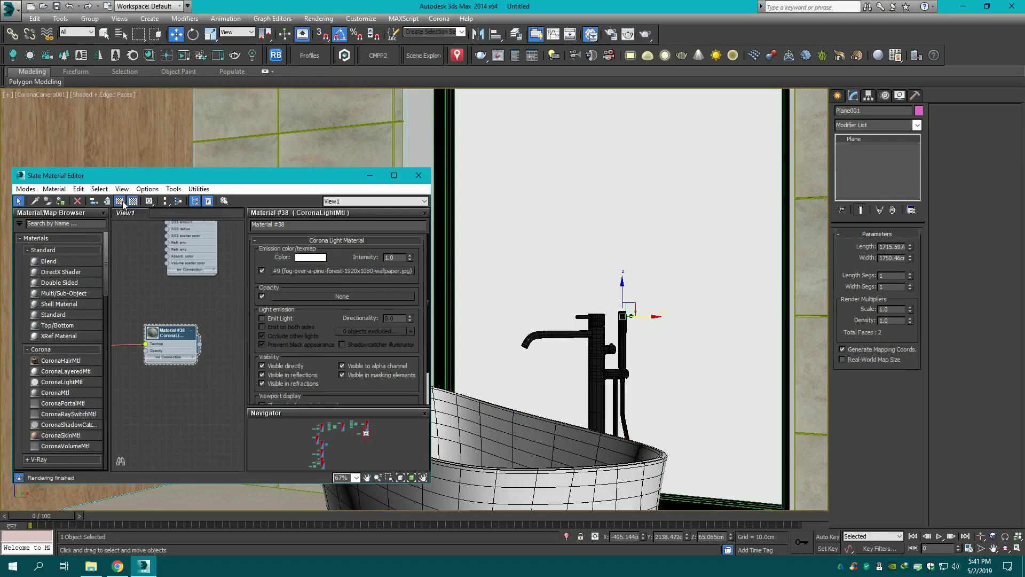
left_click(121, 203)
left_click(419, 176)
key("t")
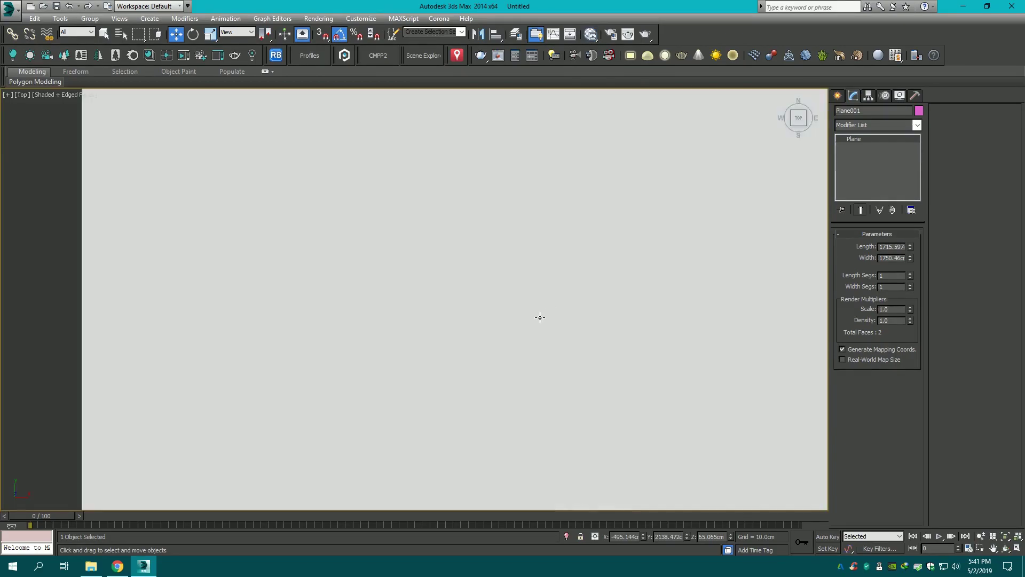
key("c")
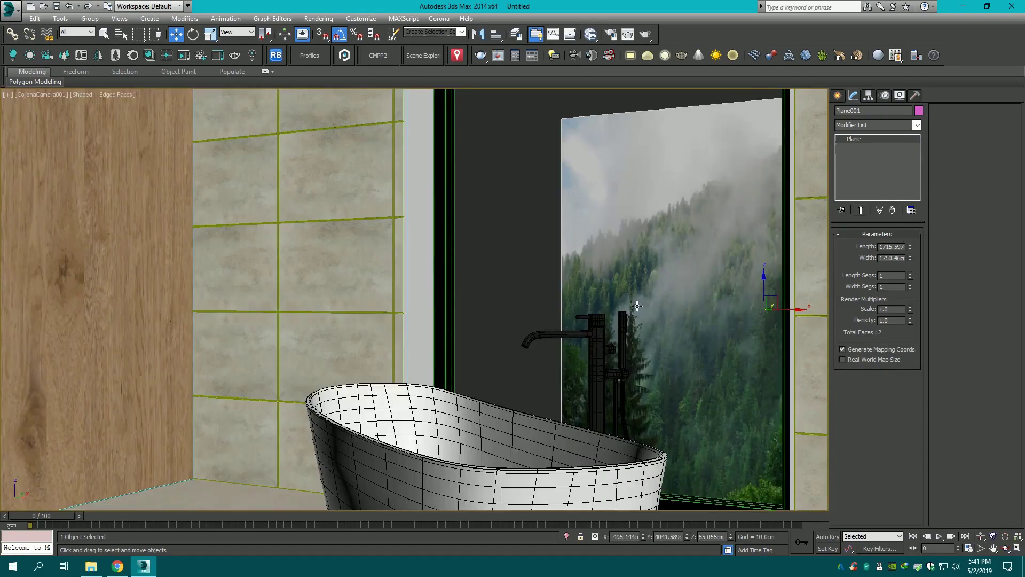
- Slide the forest plane left, adjust its length and width, and raise it
mouse_move(799, 309)
left_mouse_down()
mouse_move(611, 302)
mouse_move(593, 291)
left_mouse_up()
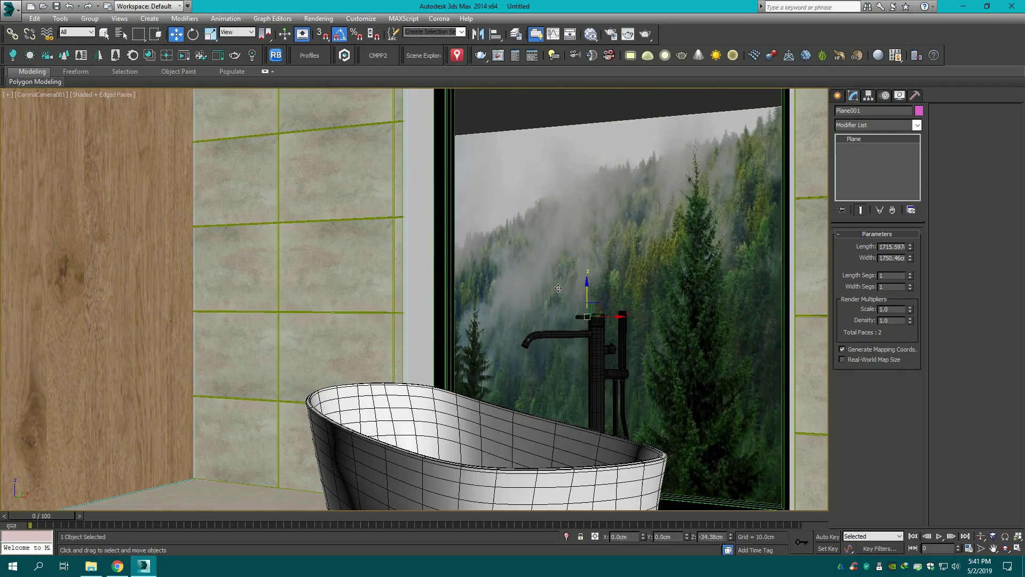
left_click_drag(910, 246, 903, 224)
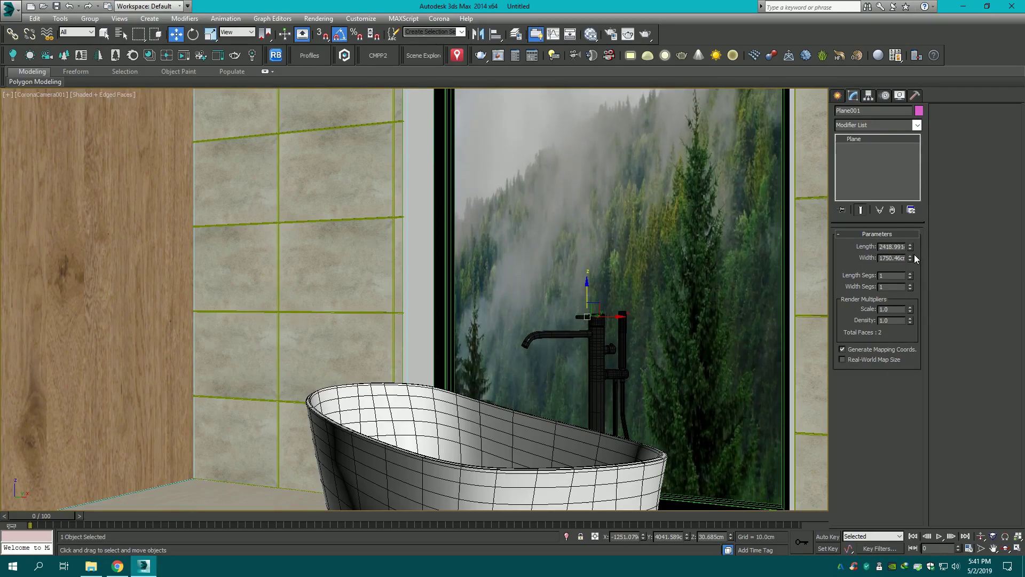
mouse_move(910, 258)
left_mouse_down()
mouse_move(799, 146)
mouse_move(816, 175)
left_mouse_up()
left_click_drag(911, 249, 911, 259)
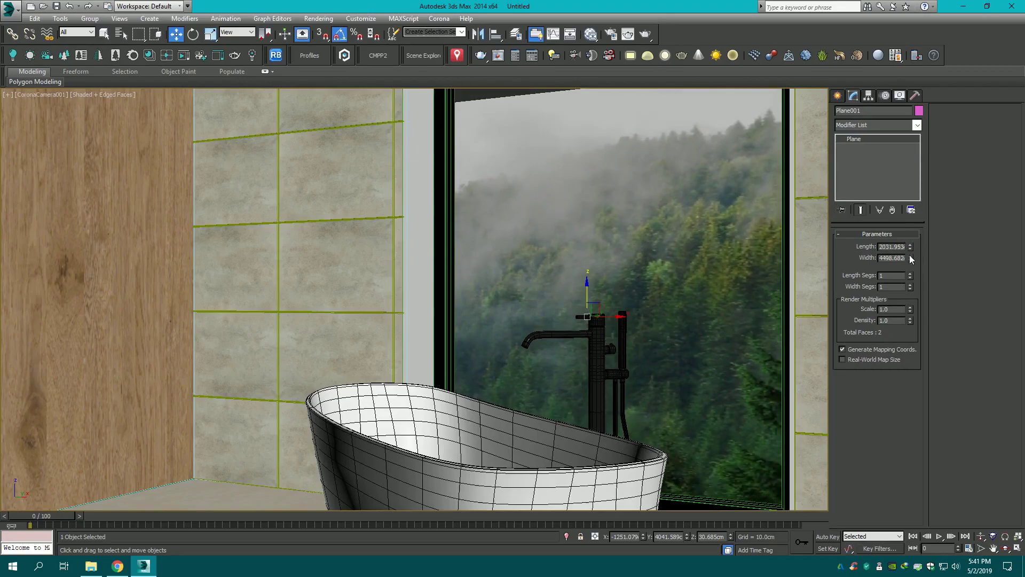
left_click_drag(594, 293, 583, 256)
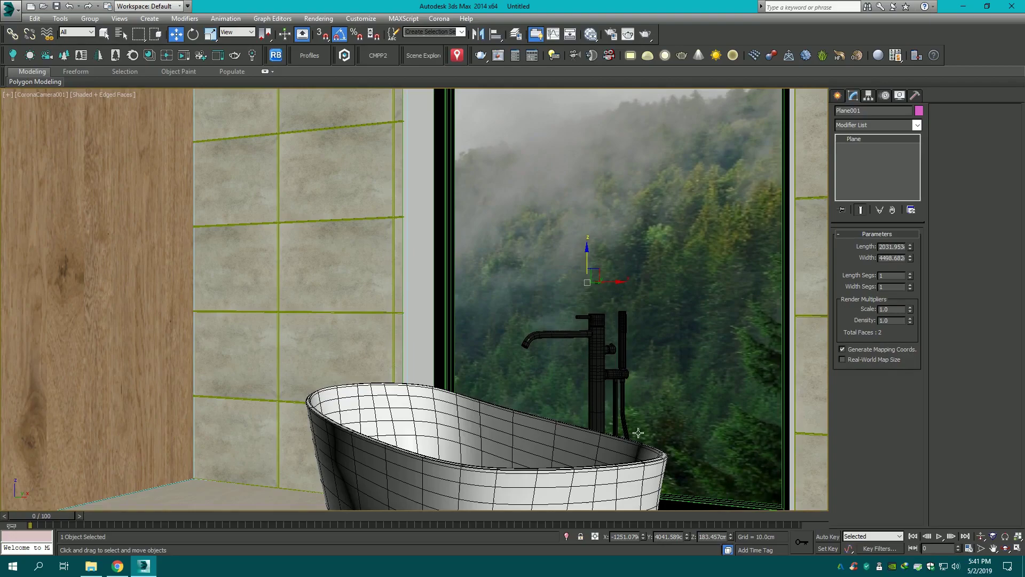
- Widen and raise the forest plane further against the render preview, nudging it slightly left
left_click(1017, 548)
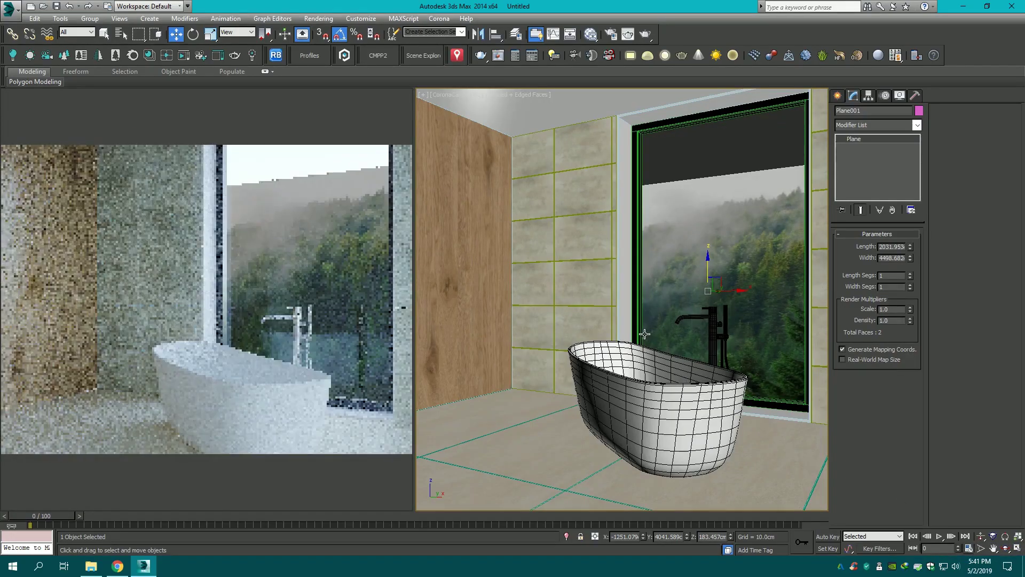
left_click_drag(912, 258, 910, 230)
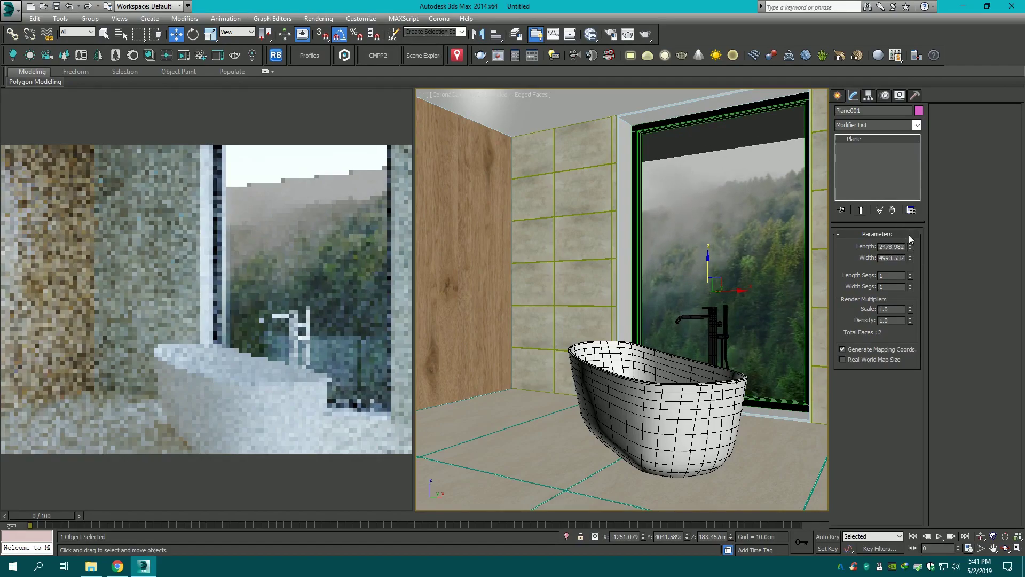
left_click_drag(708, 266, 708, 236)
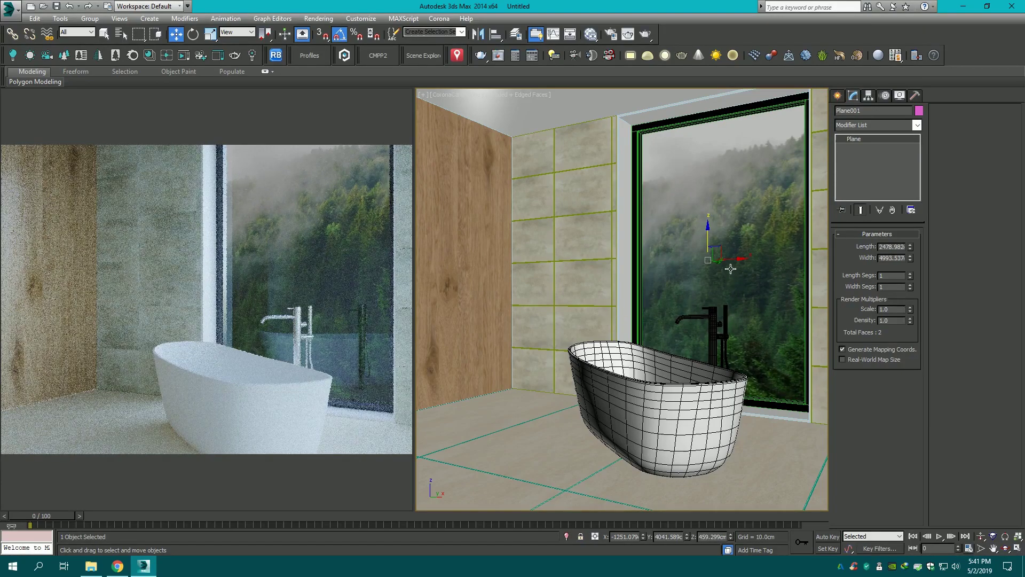
left_click_drag(736, 258, 730, 258)
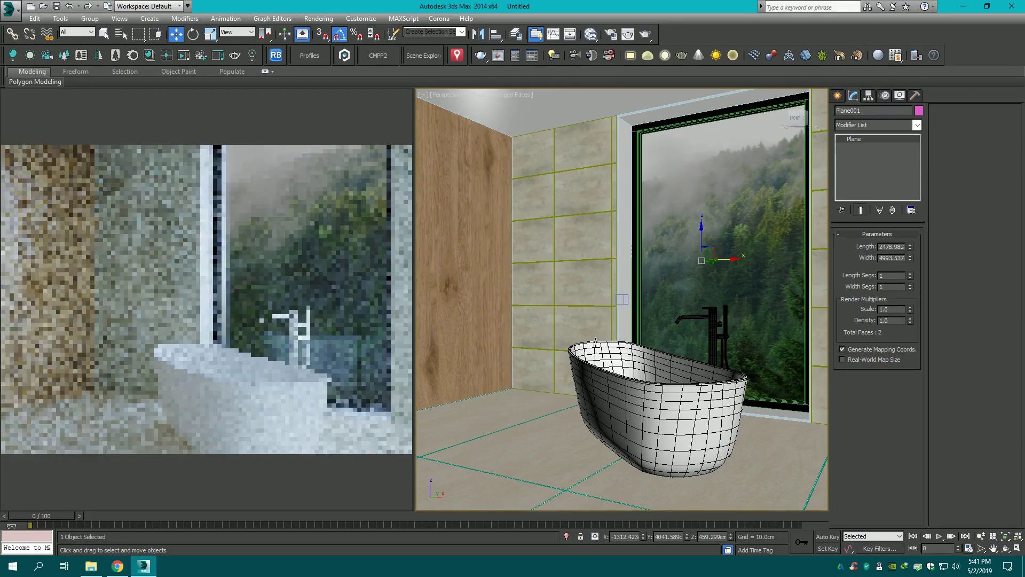
key("t")
scroll(595, 342, "down", 5)
- Choose the CoronaSun light type from the Corona lights category
left_click(655, 369)
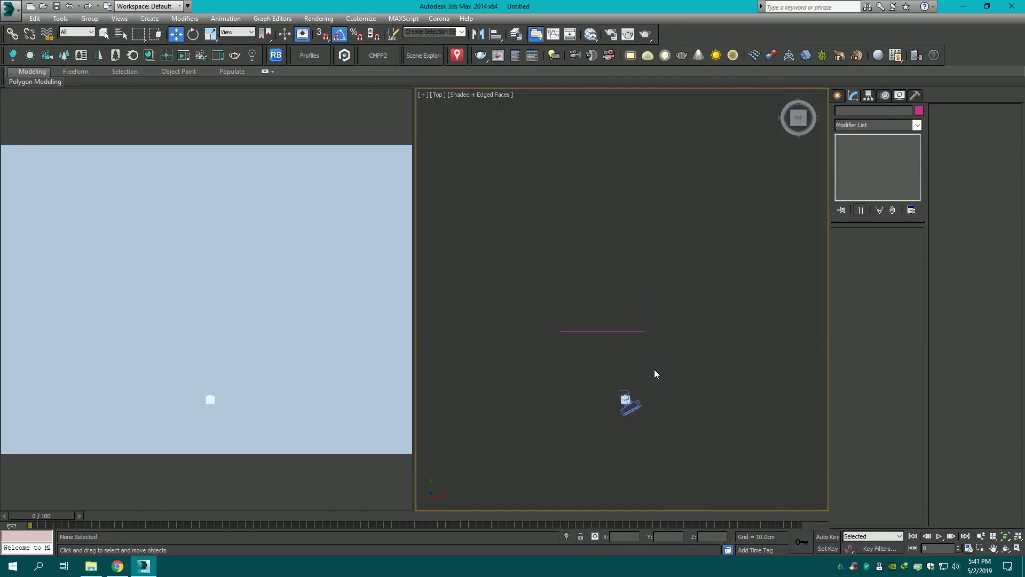
left_click(837, 96)
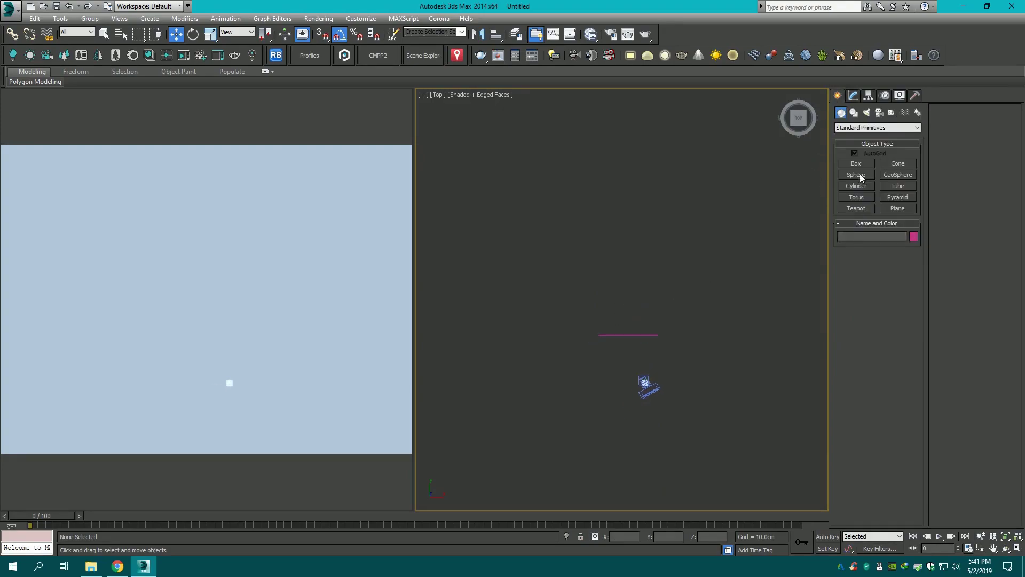
left_click(868, 114)
left_click(876, 127)
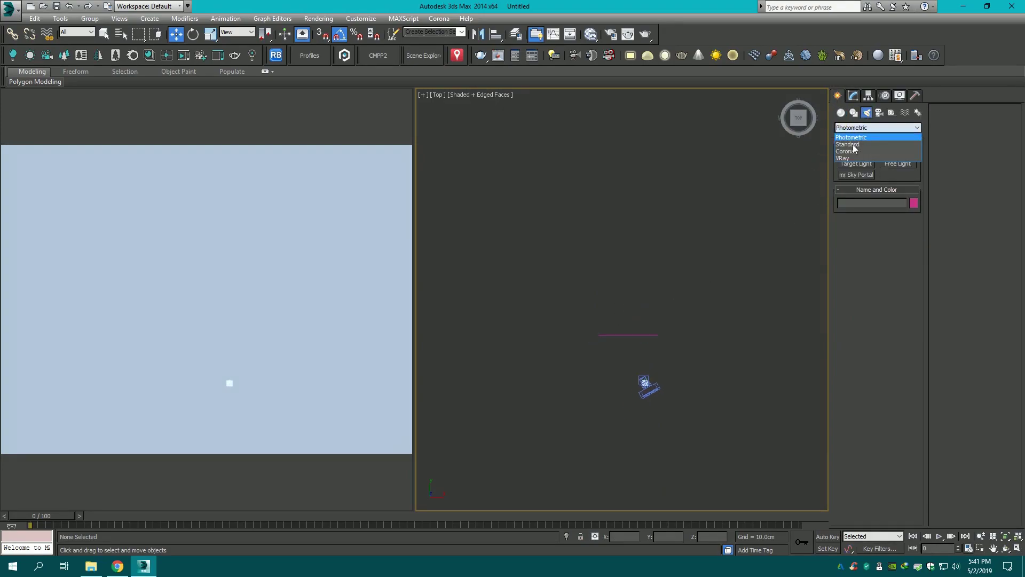
left_click(852, 155)
middle_click_drag(696, 337, 627, 288)
left_click(899, 164)
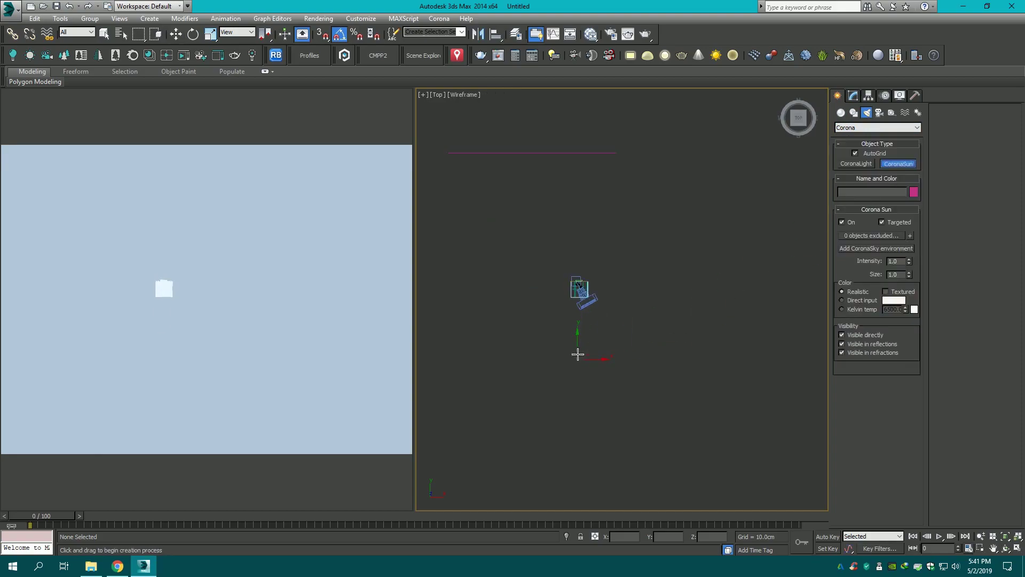
- Place CoronaSun001 in the wireframe Top view and aim its target at the bathroom
scroll(579, 320, "up", 3)
scroll(579, 320, "up", 3)
key("F3")
scroll(714, 265, "down", 5)
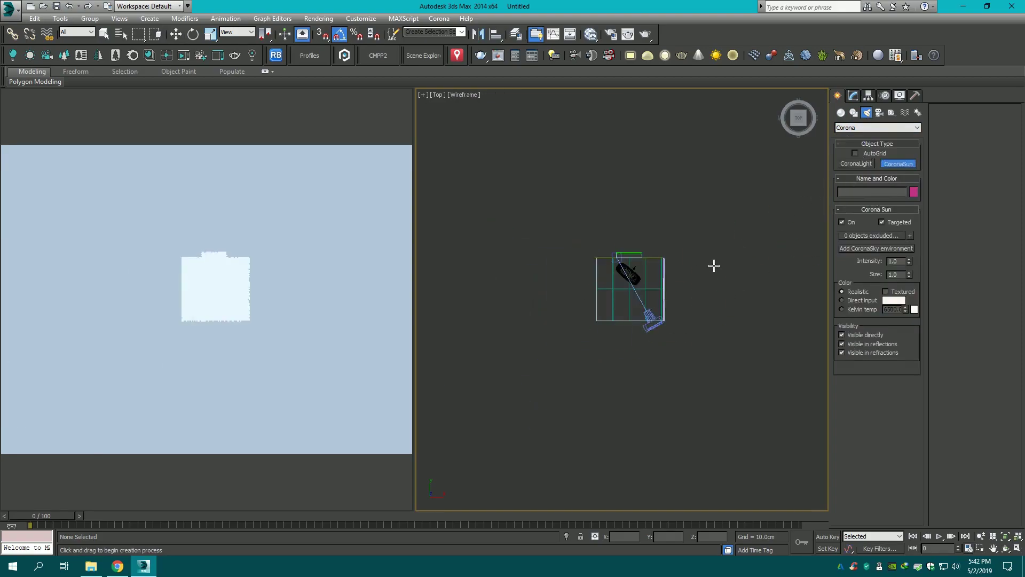
middle_click_drag(714, 265, 543, 255)
left_click_drag(715, 359, 429, 278)
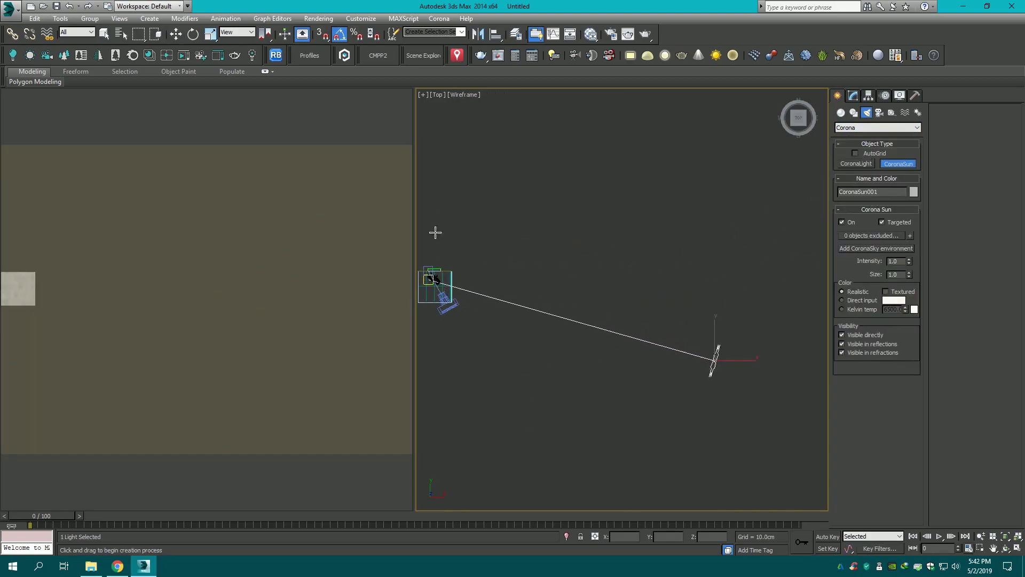
- Set CoronaSun001 to Direct input colour and enable two-sided Emit Light on Material #38
key("c")
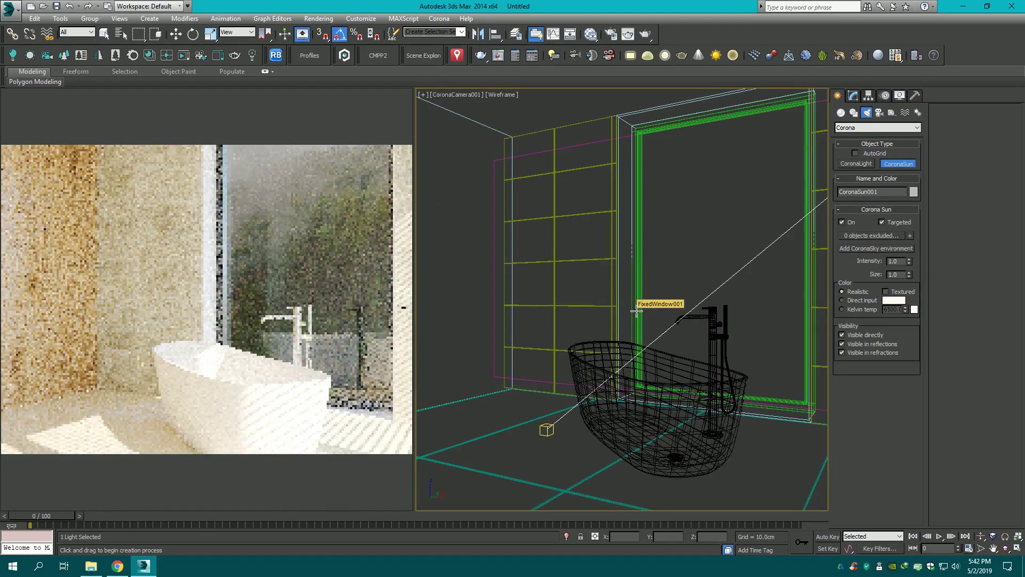
left_click(851, 301)
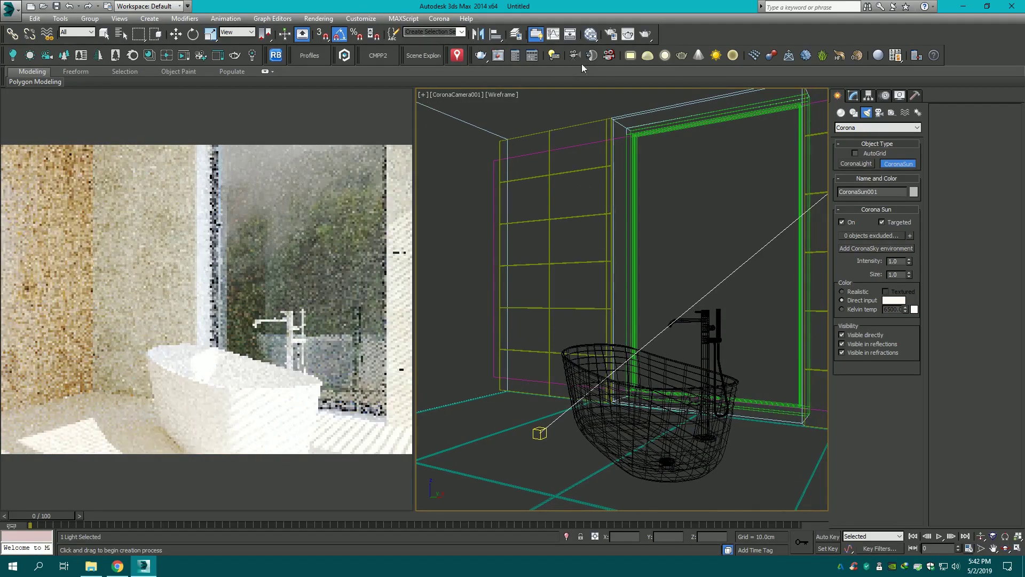
left_click(592, 36)
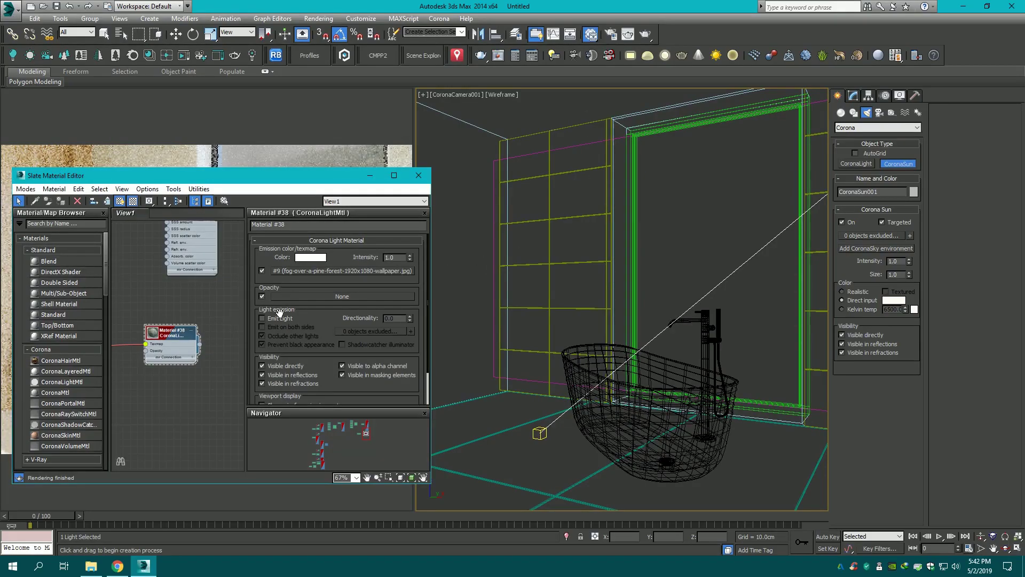
left_click(279, 318)
left_click(279, 328)
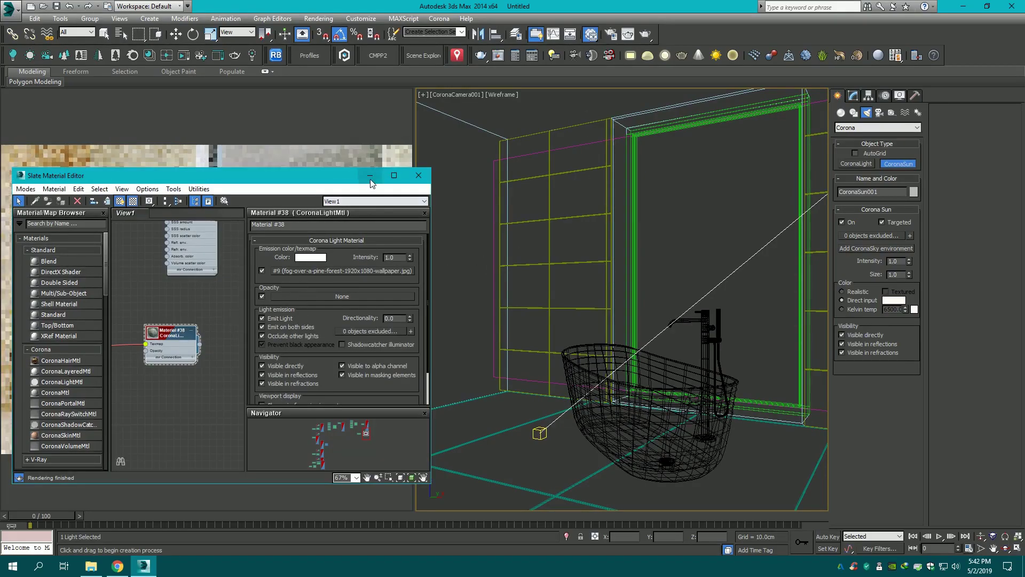
left_click(373, 183)
middle_click_drag(510, 327, 514, 327)
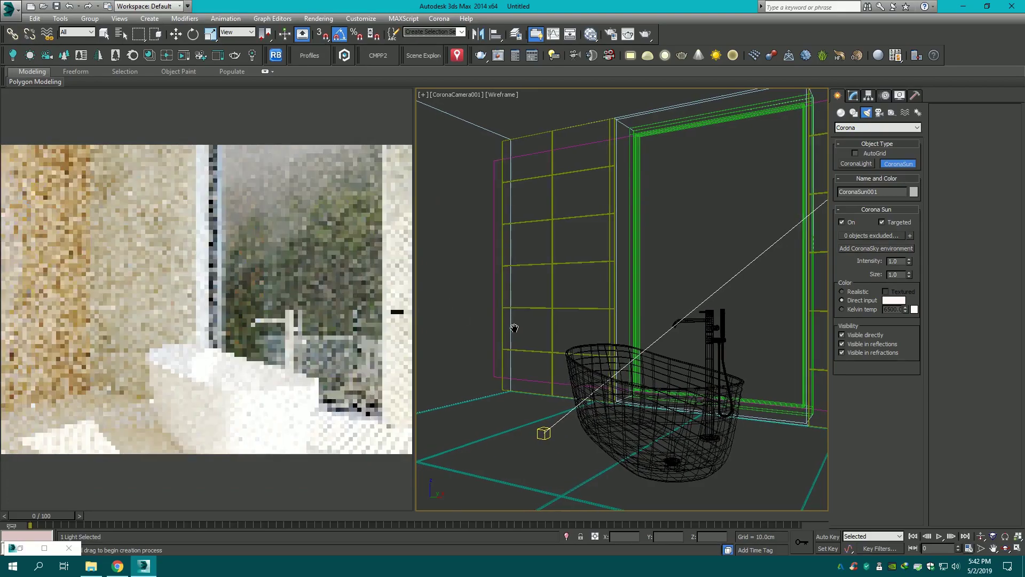
- Browse from Compressed into the bat folder and drag the heater .max file into the viewport
left_click(91, 566)
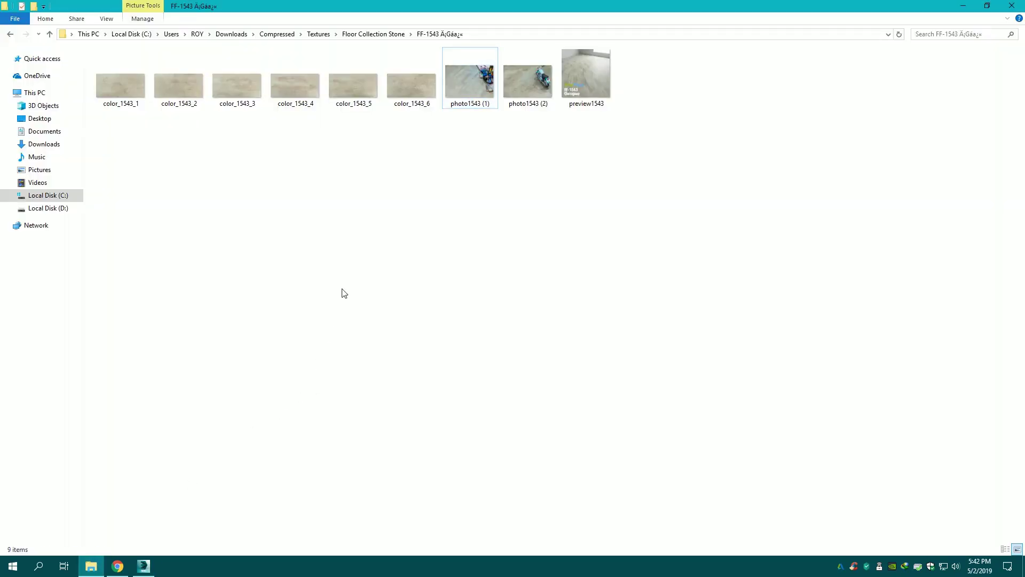
left_click(287, 33)
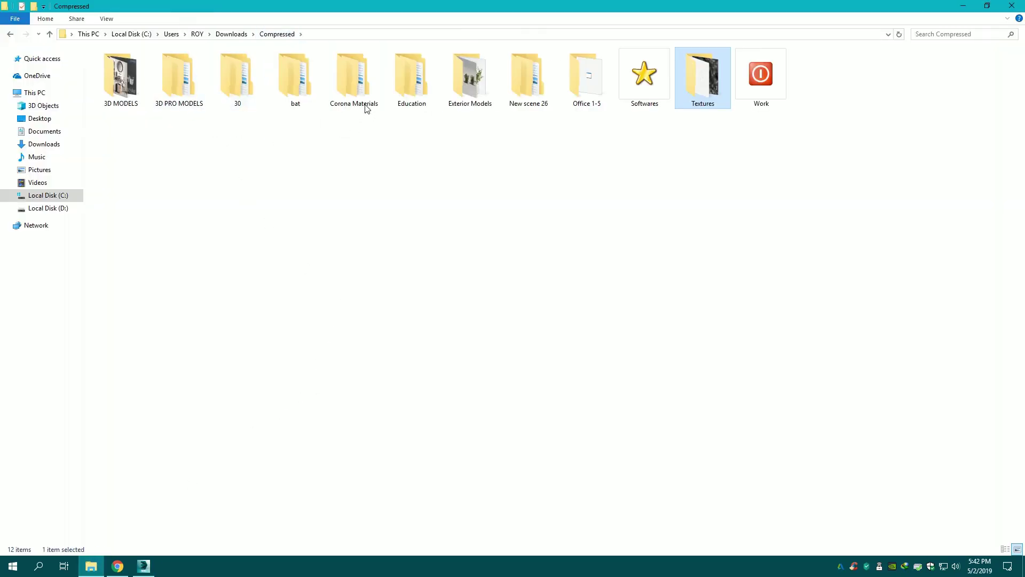
double_click(314, 88)
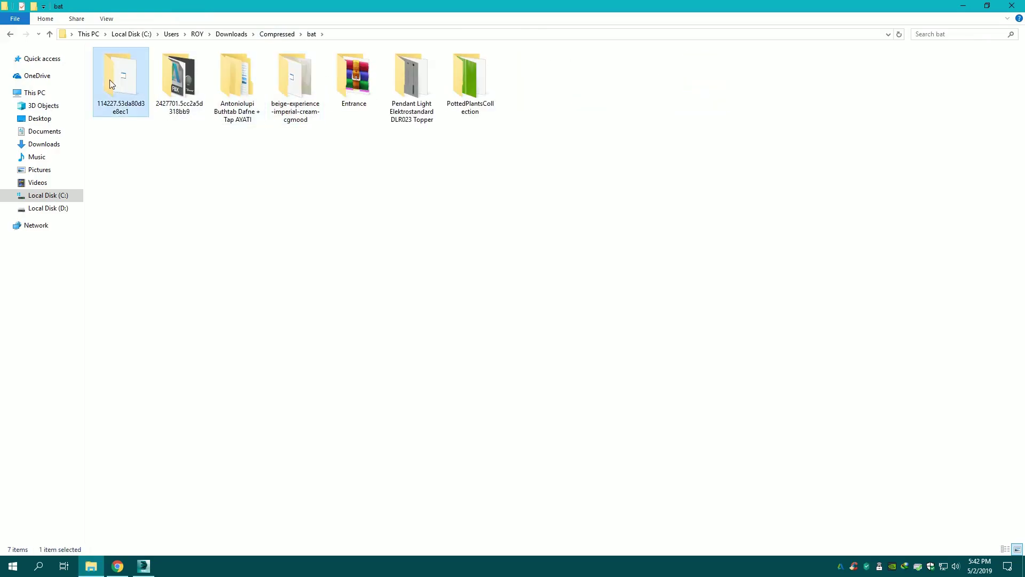
double_click(110, 85)
mouse_move(122, 67)
left_mouse_down()
mouse_move(166, 539)
mouse_move(480, 422)
left_mouse_up()
- Merge the heater, delete the extra white heater and keep the blue radiator selected
left_click(496, 434)
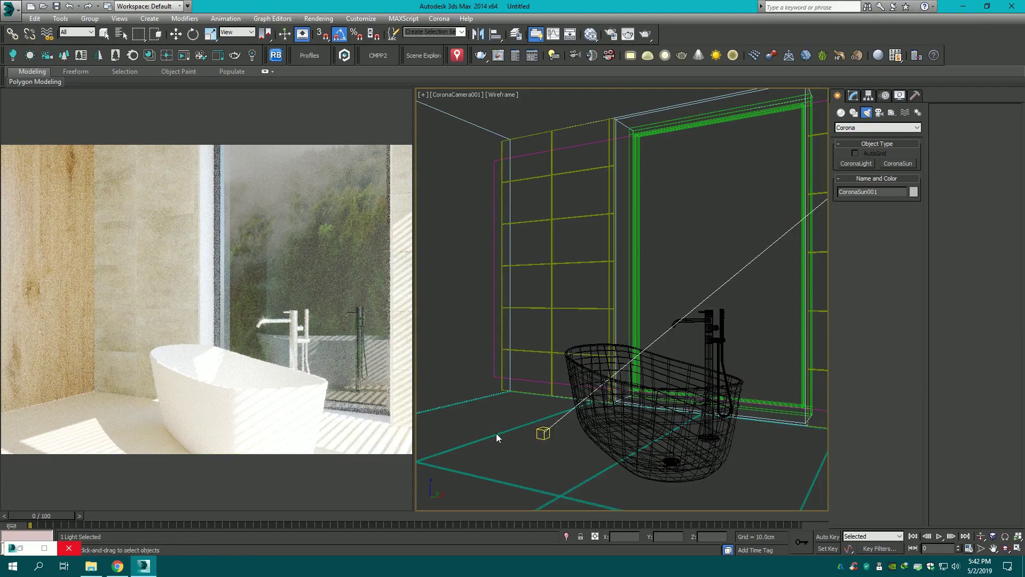
key("F3")
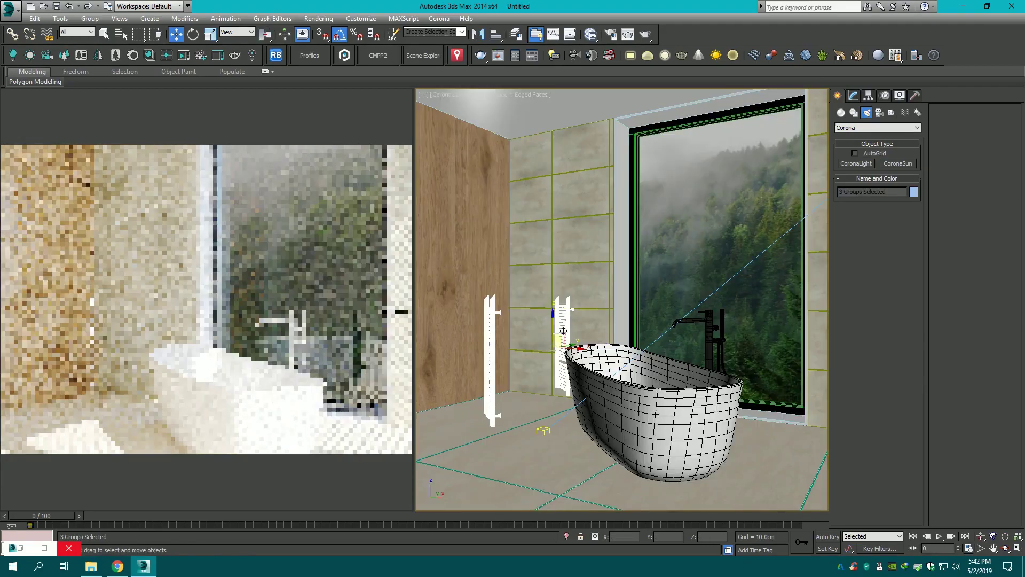
left_click(491, 352)
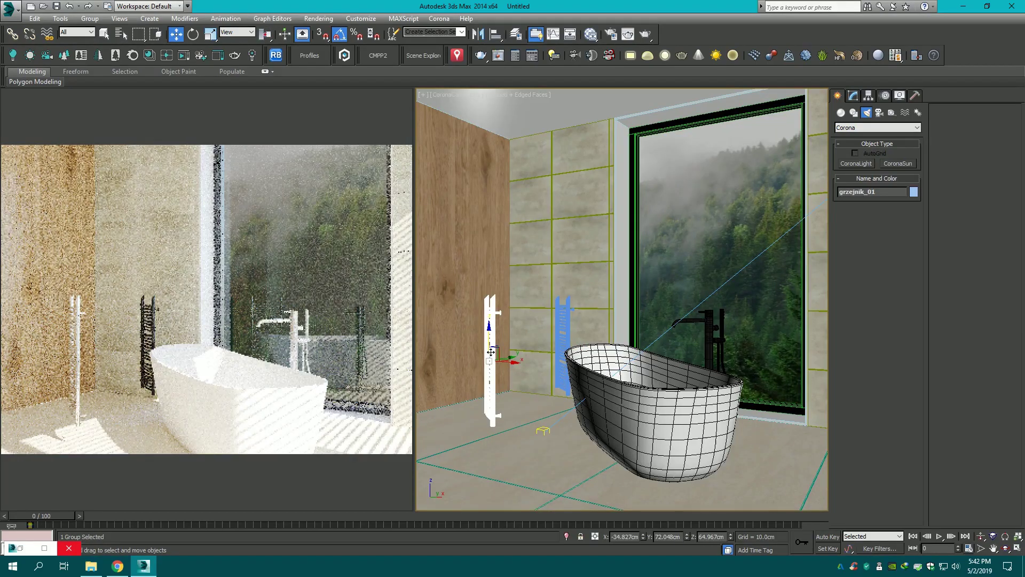
left_click_drag(490, 352, 588, 326)
key("F3")
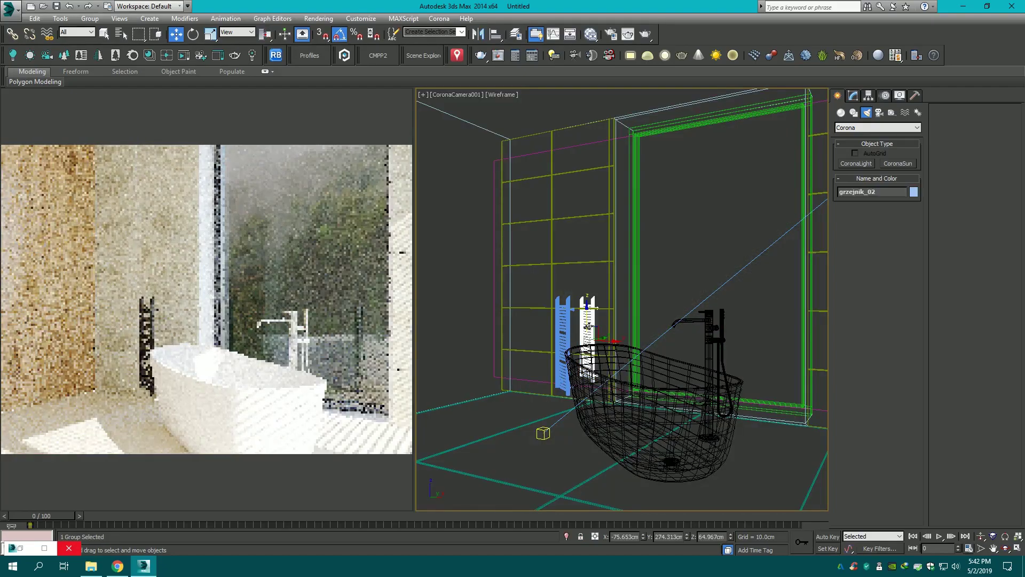
key("Delete")
left_click(563, 331)
key("F3")
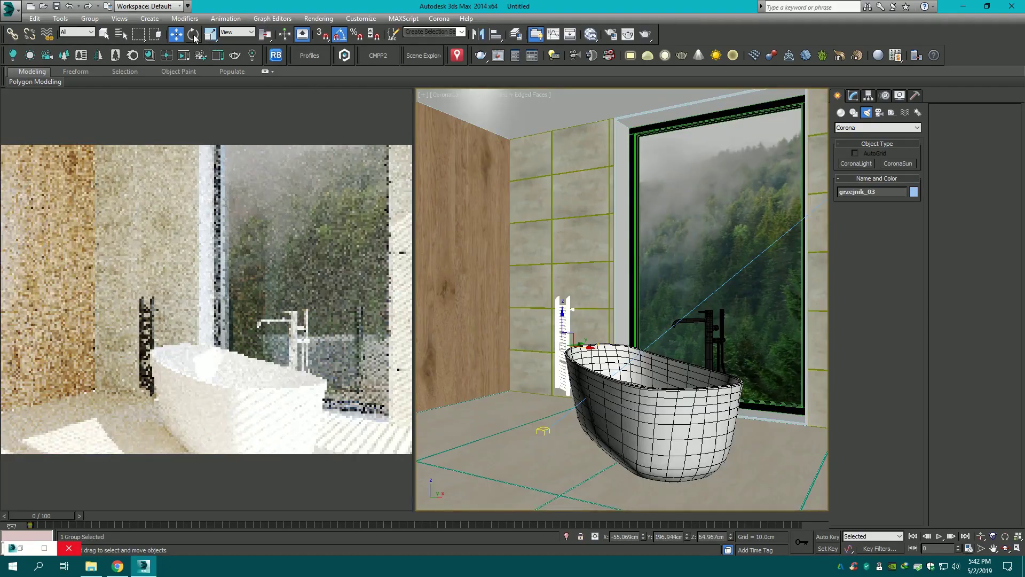
- Rotate the radiator 40 degrees about its vertical axis and shift it slightly left in plan
left_click(193, 34)
left_click_drag(538, 340, 571, 352)
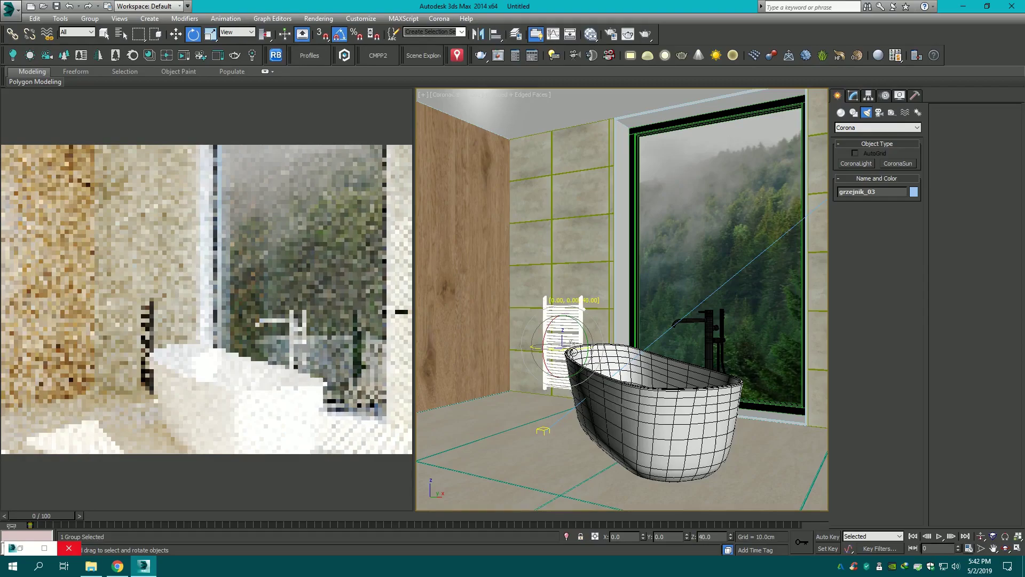
key("t")
key("F3")
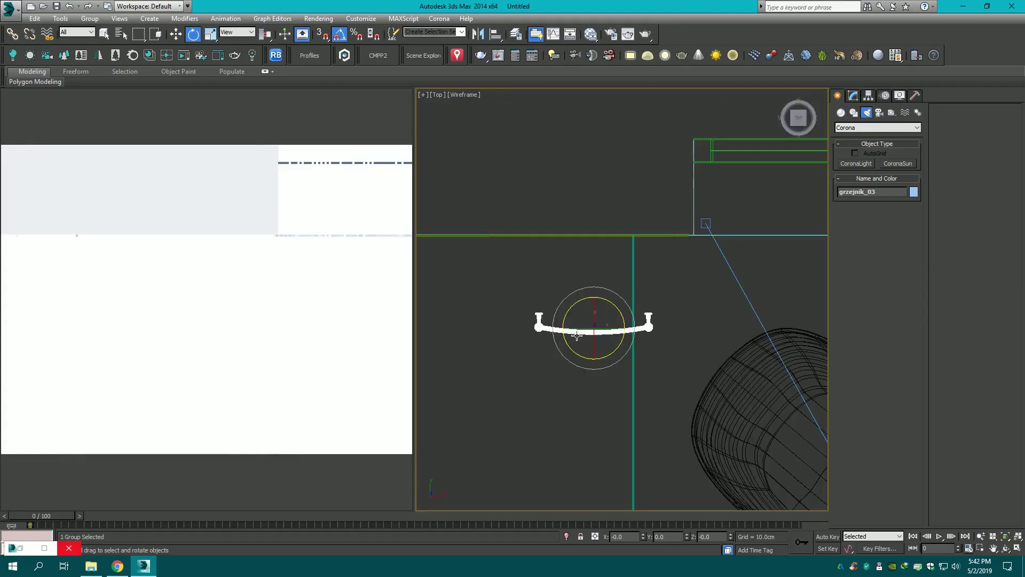
scroll(577, 335, "down", 5)
key("w")
mouse_move(583, 307)
left_mouse_down()
mouse_move(550, 312)
mouse_move(553, 235)
left_mouse_up()
key("c")
key("F3")
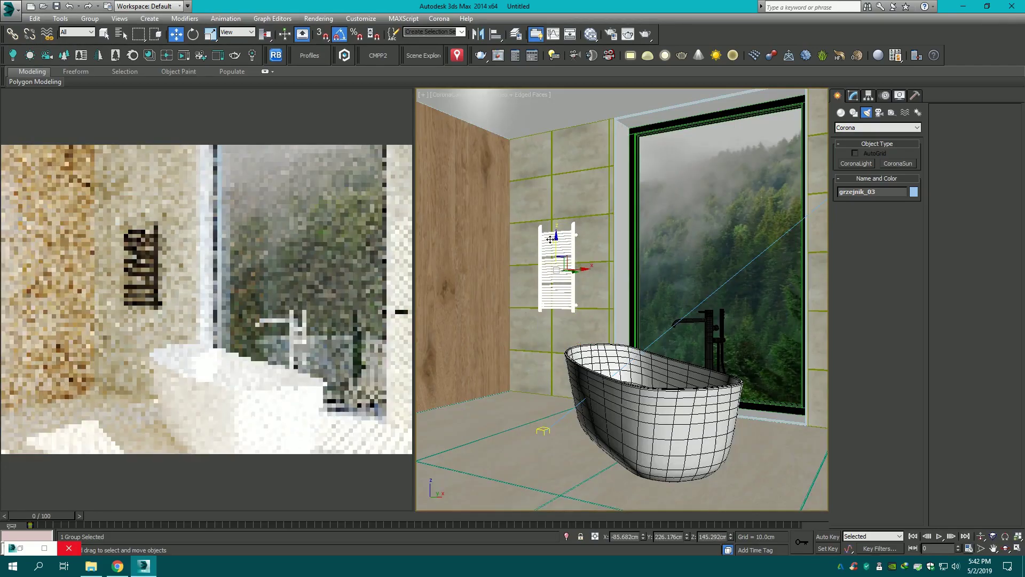
- Scale the radiator up slightly, push it toward the wall and raise it higher
left_click(210, 33)
left_click_drag(553, 263, 554, 254)
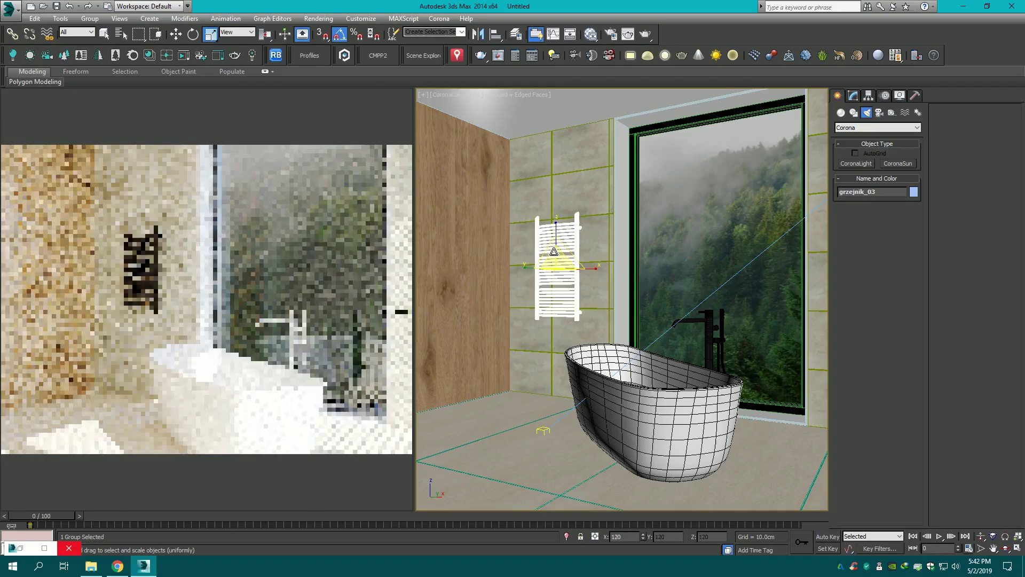
key("w")
key("t")
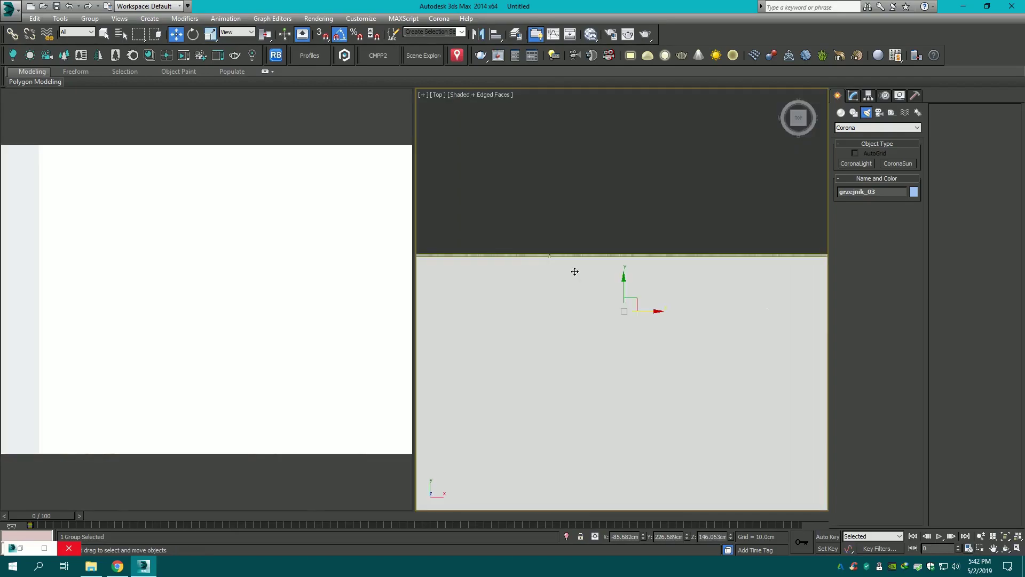
mouse_move(630, 306)
left_mouse_down()
mouse_move(630, 296)
mouse_move(597, 300)
mouse_move(562, 272)
left_mouse_up()
scroll(602, 302, "down", 4)
key("c")
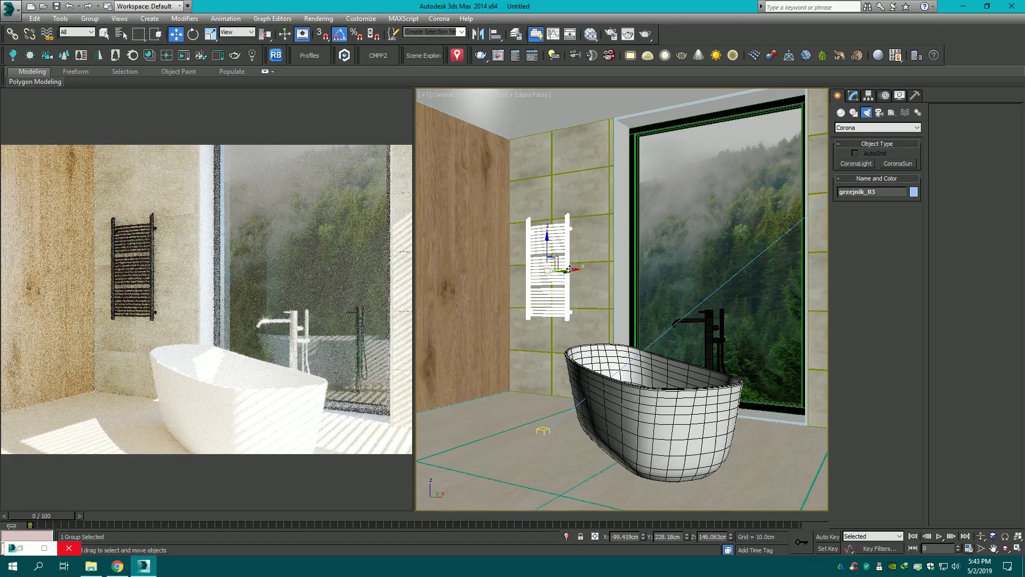
left_click_drag(570, 269, 574, 263)
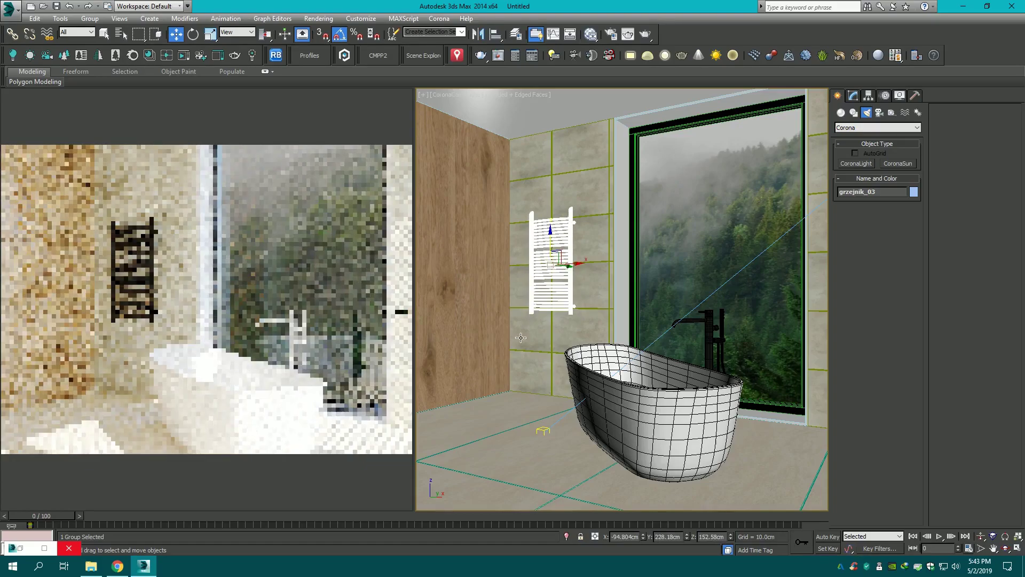
- Merge the Pendant Light Elektrostandard DLR023 Topper file into the scene from Explorer
left_click(91, 566)
key("alt+Up")
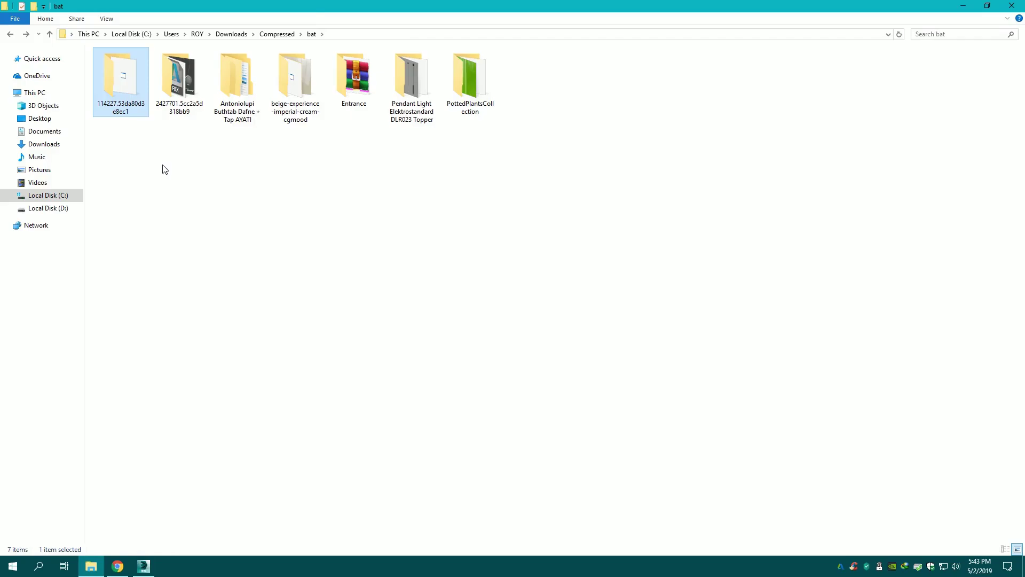
left_click(165, 169)
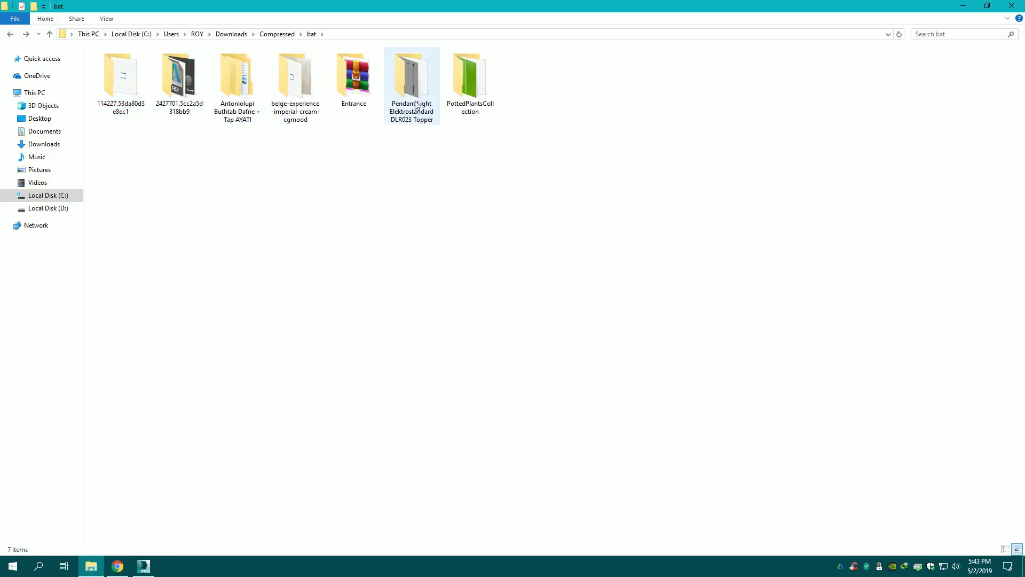
double_click(410, 91)
left_click_drag(293, 78, 507, 464)
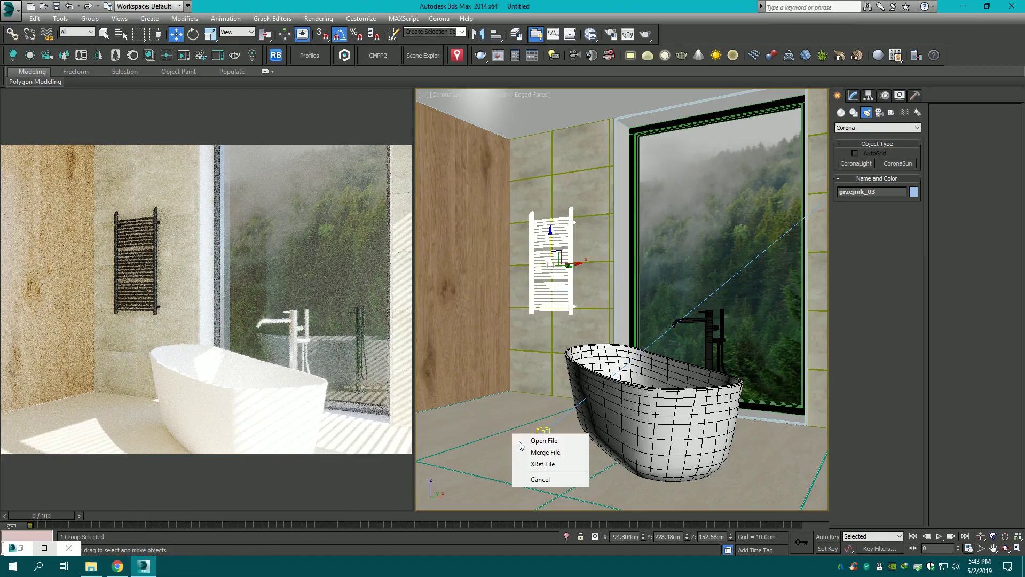
left_click(515, 439)
- Dismiss the missing-plugins warning, place the merged pendants, and delete the middle pendant
left_click(566, 368)
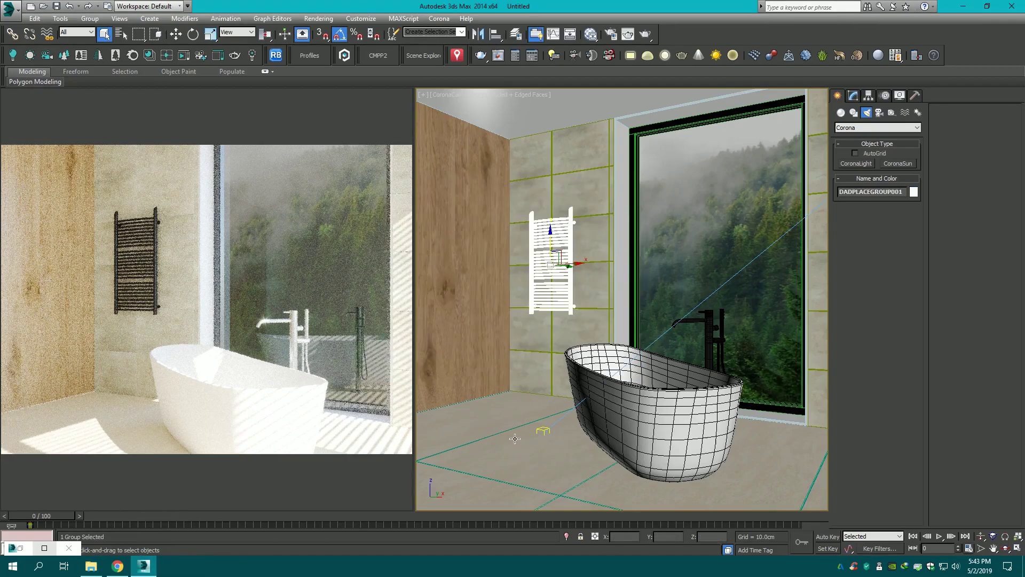
left_click(508, 398)
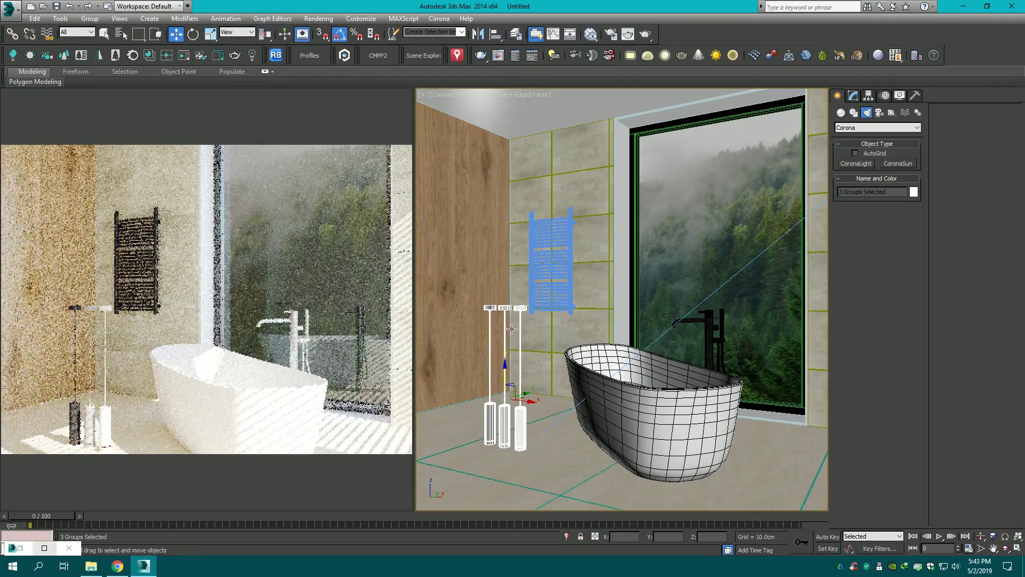
left_click(505, 308)
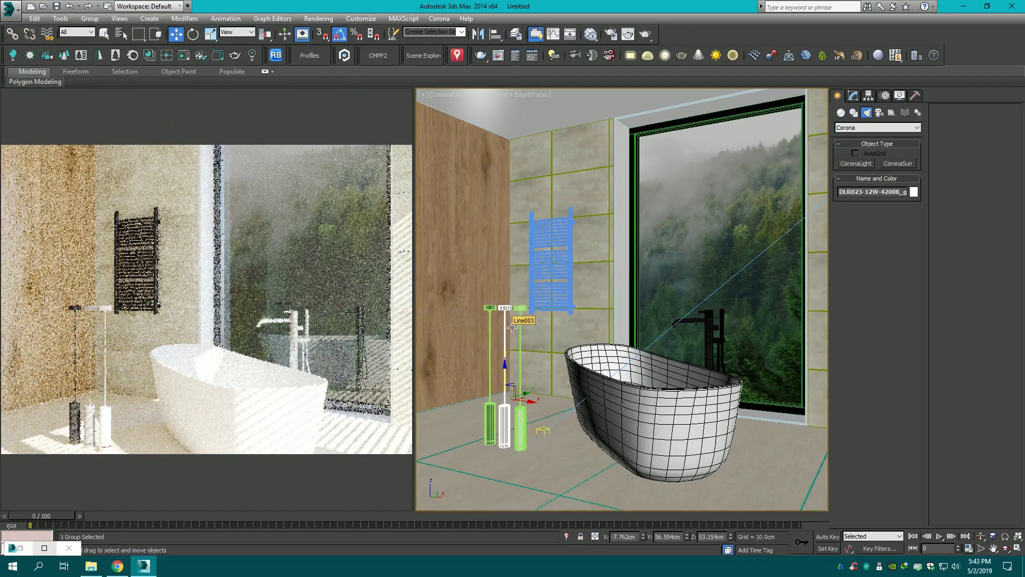
key("Delete")
left_click(520, 374)
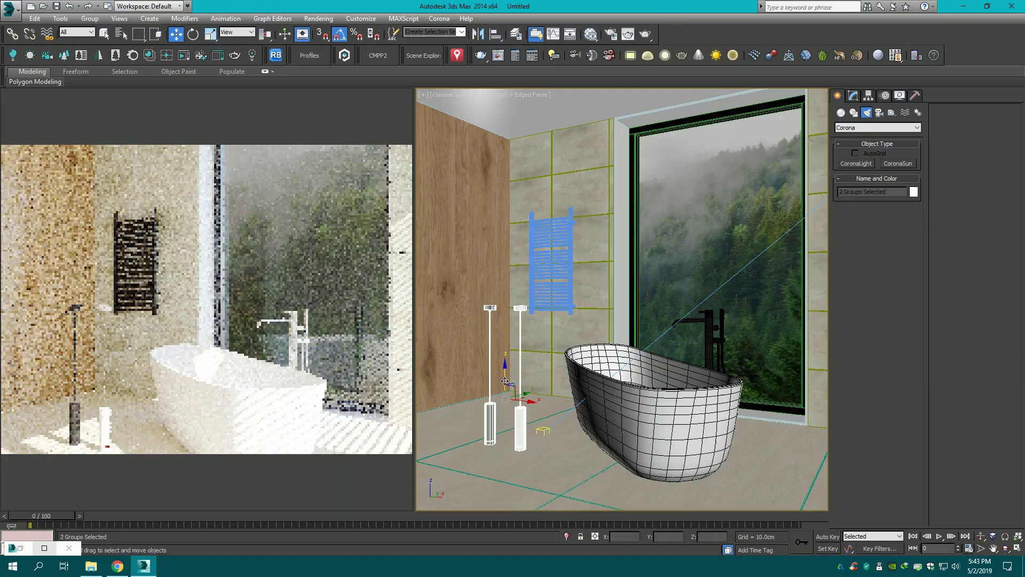
- Raise the two remaining pendants in Front view so they hang from the ceiling
key("f")
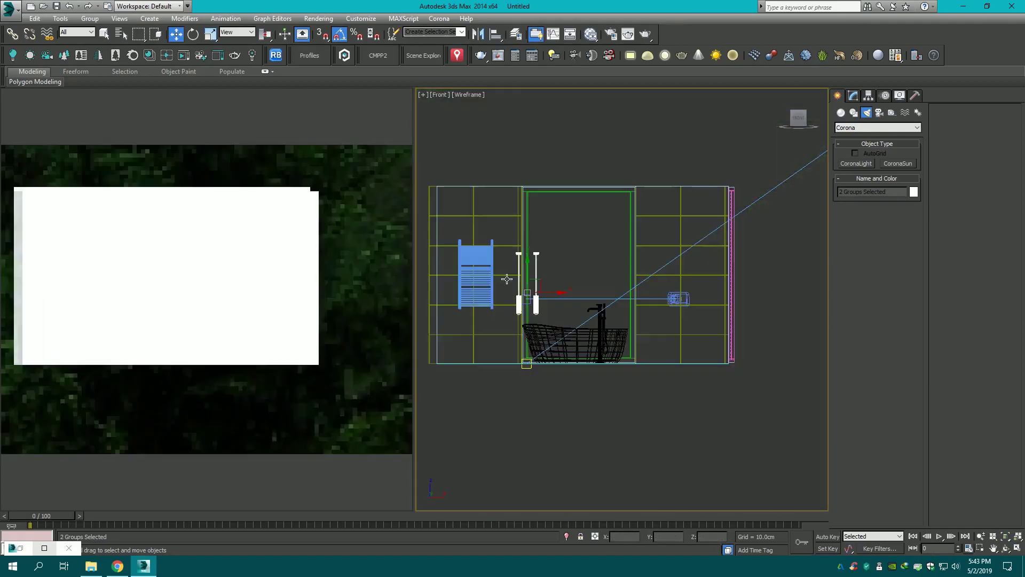
left_click_drag(519, 259, 518, 191)
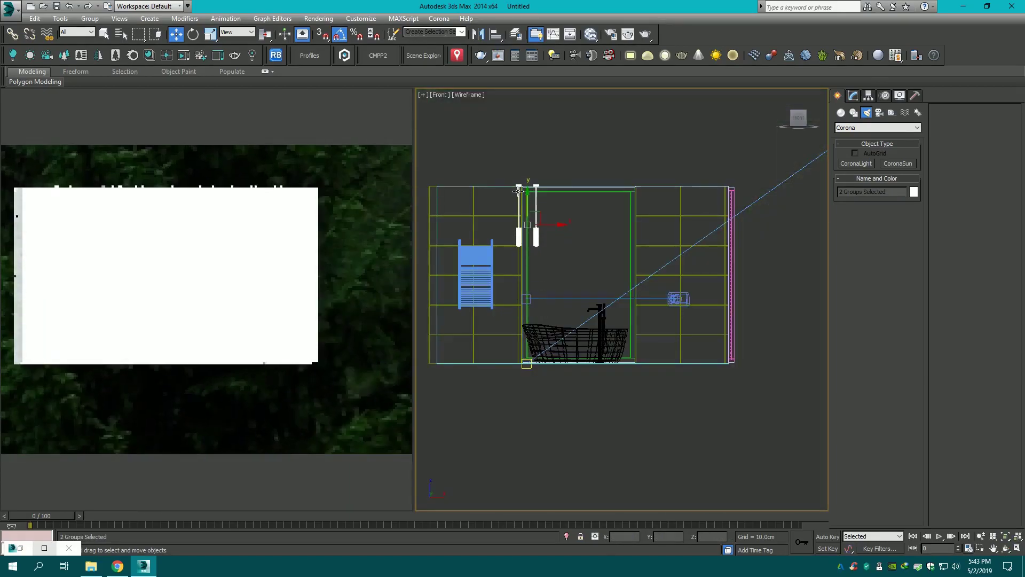
scroll(518, 190, "up", 5)
scroll(590, 207, "down", 2)
left_click(639, 357)
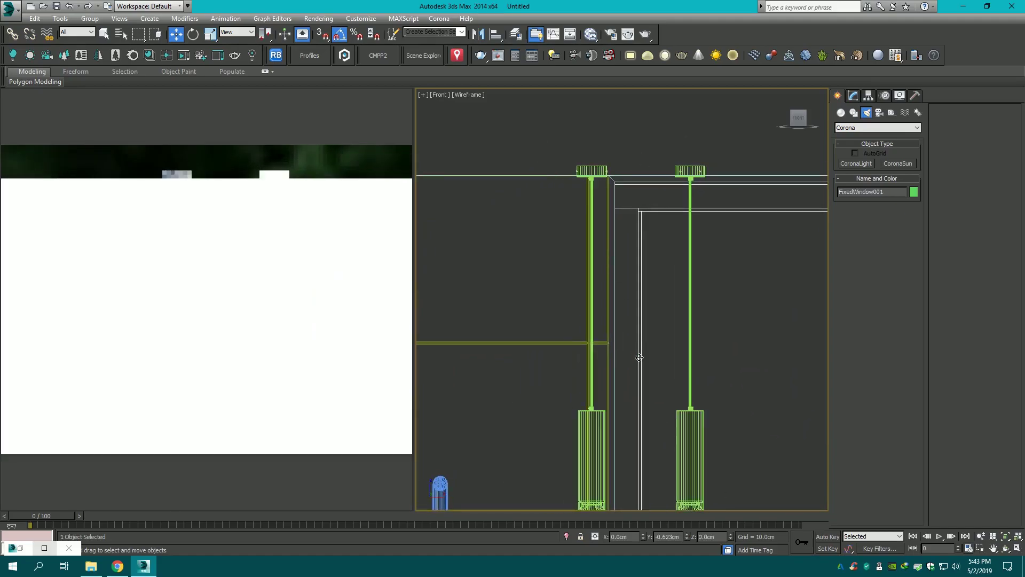
key("ctrl+z")
left_click_drag(640, 365, 583, 371)
scroll(636, 368, "down", 5)
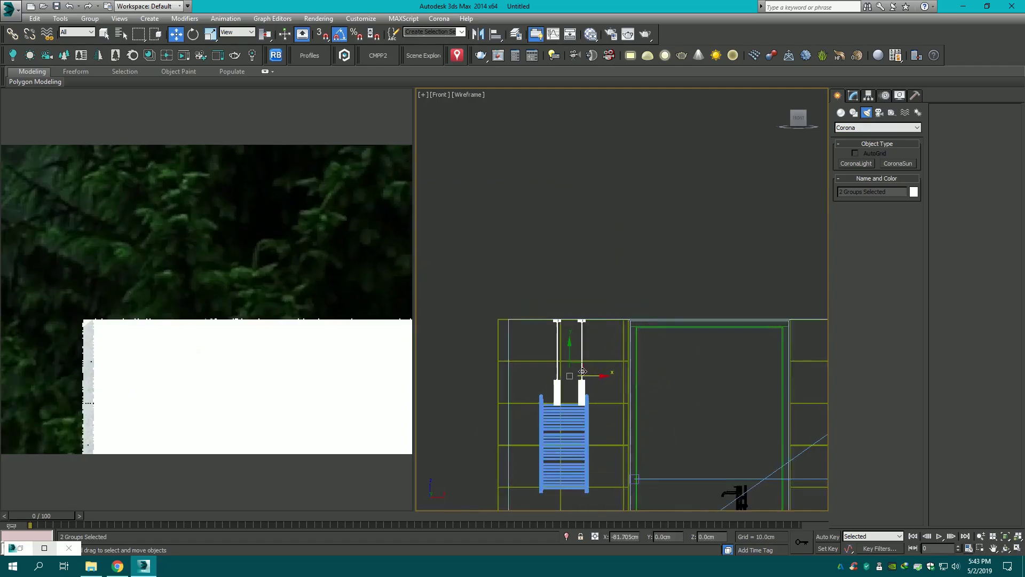
- Check the pendants from camera and top views, then open Relink Bitmaps
key("c")
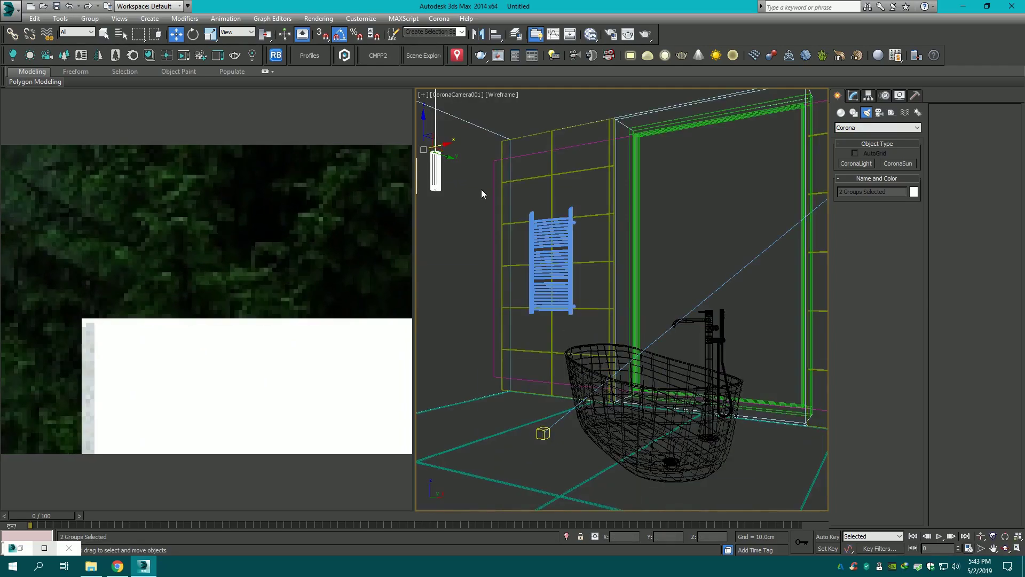
key("t")
scroll(548, 303, "down", 5)
scroll(548, 304, "down", 3)
key("c")
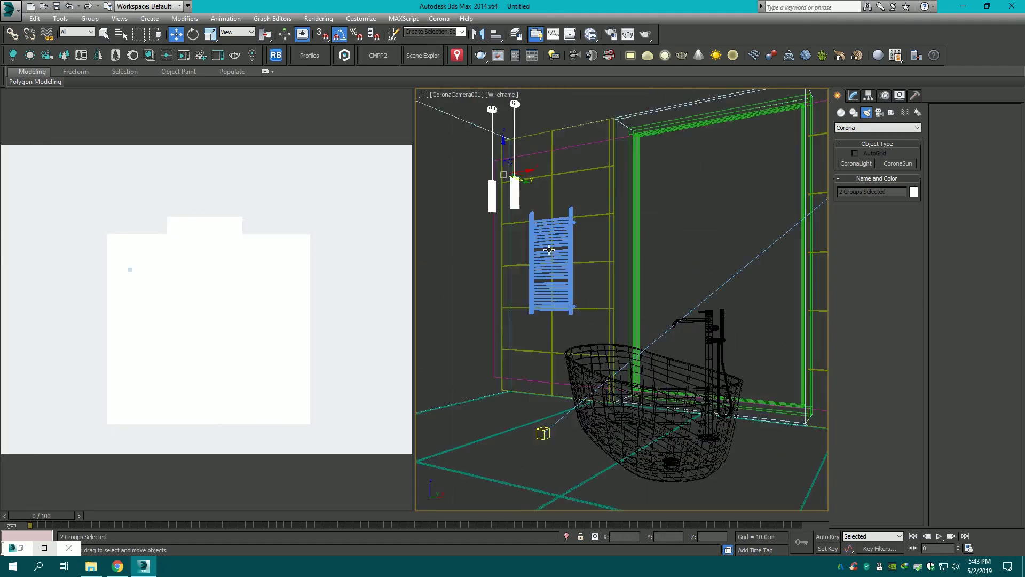
key("t")
scroll(549, 250, "down", 5)
key("e")
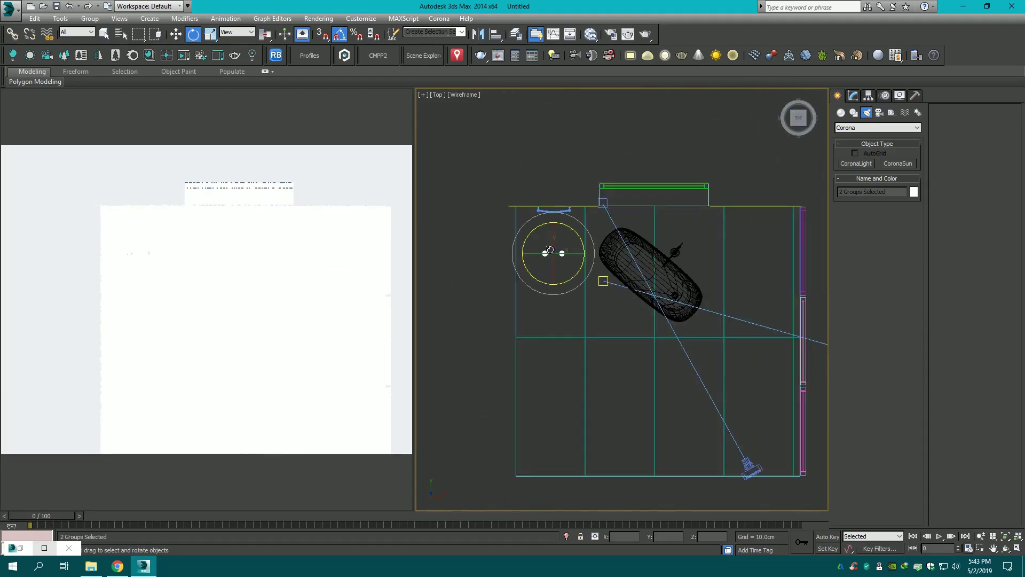
key("c")
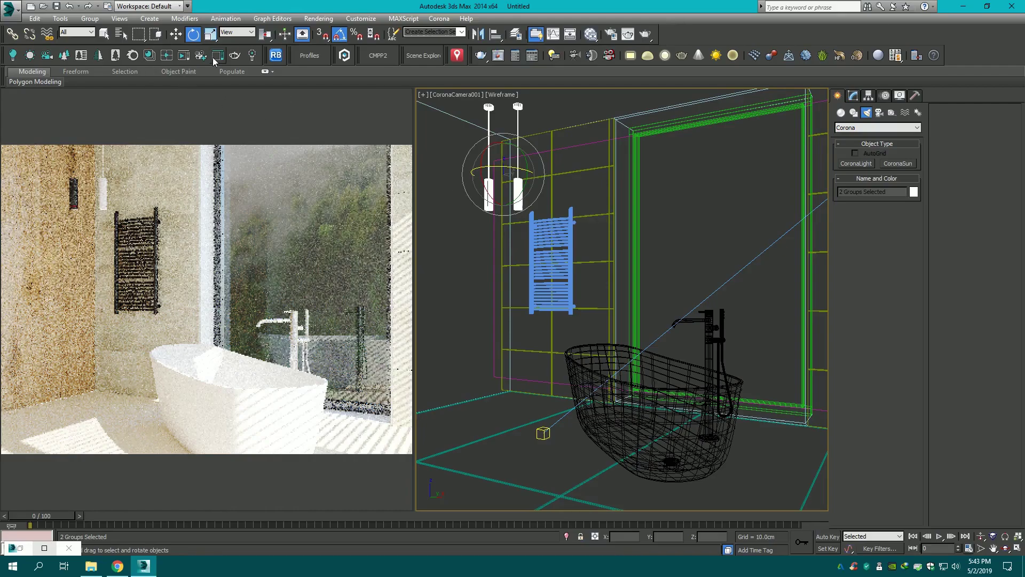
left_click(276, 57)
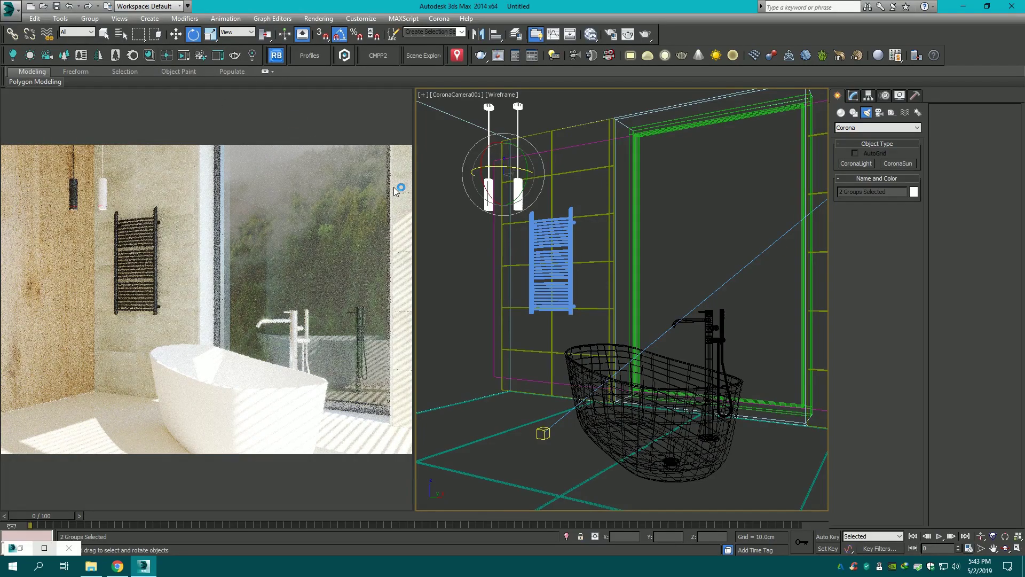
left_click(208, 160)
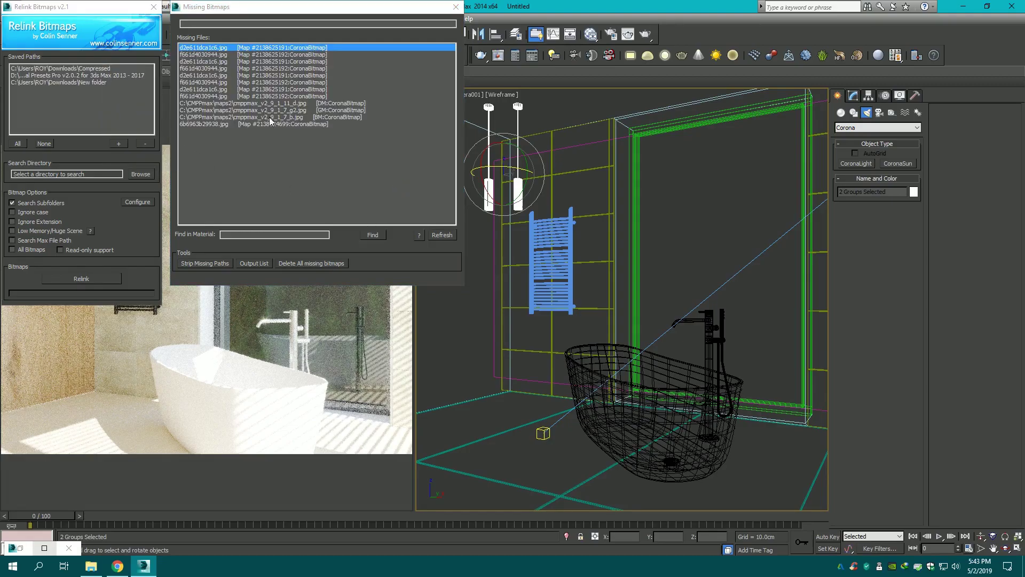
- Close Relink Bitmaps and Corona Converter, and select the PottedPlantsCollection max file in Explorer
left_click(456, 7)
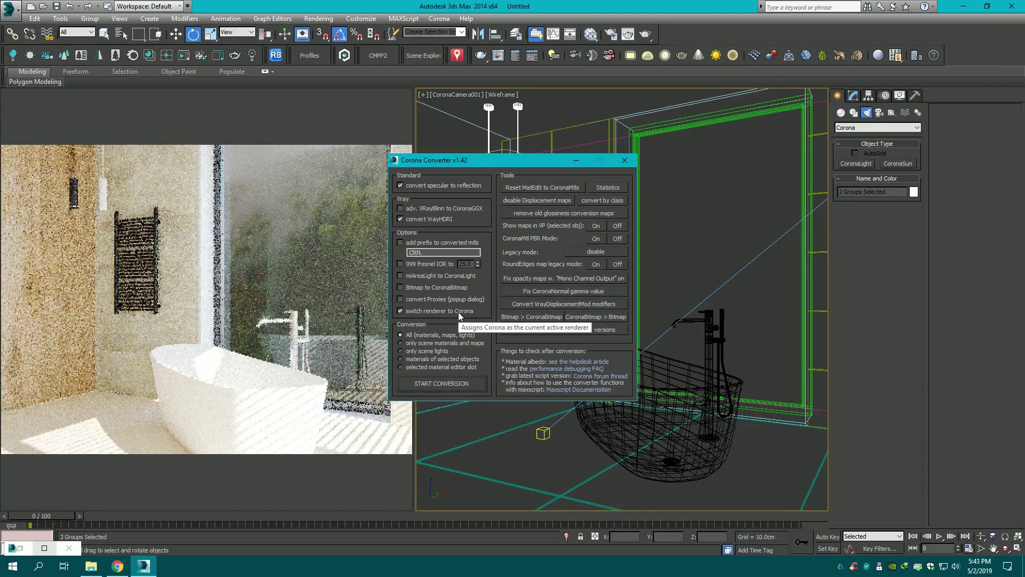
left_click(624, 160)
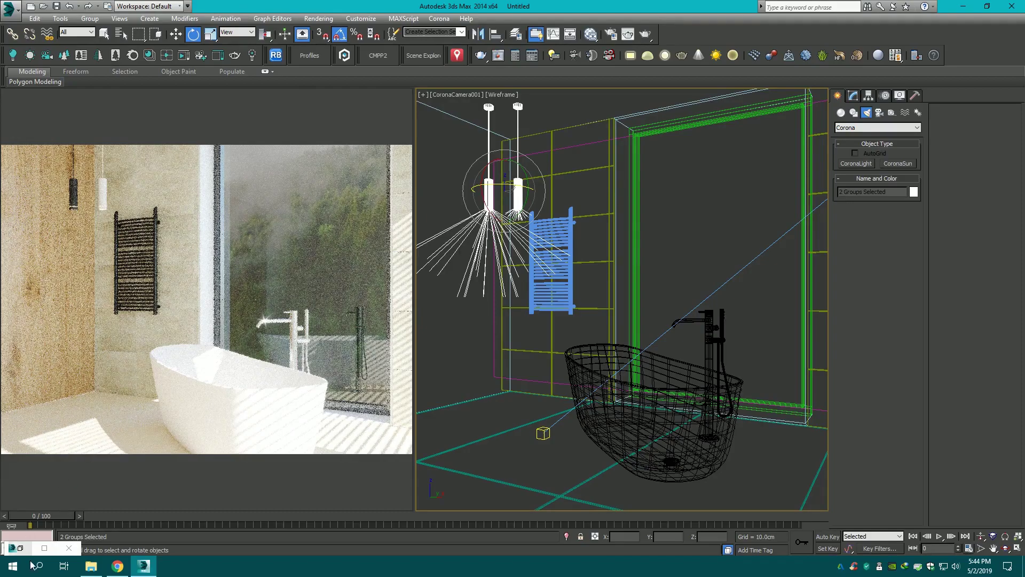
left_click(91, 566)
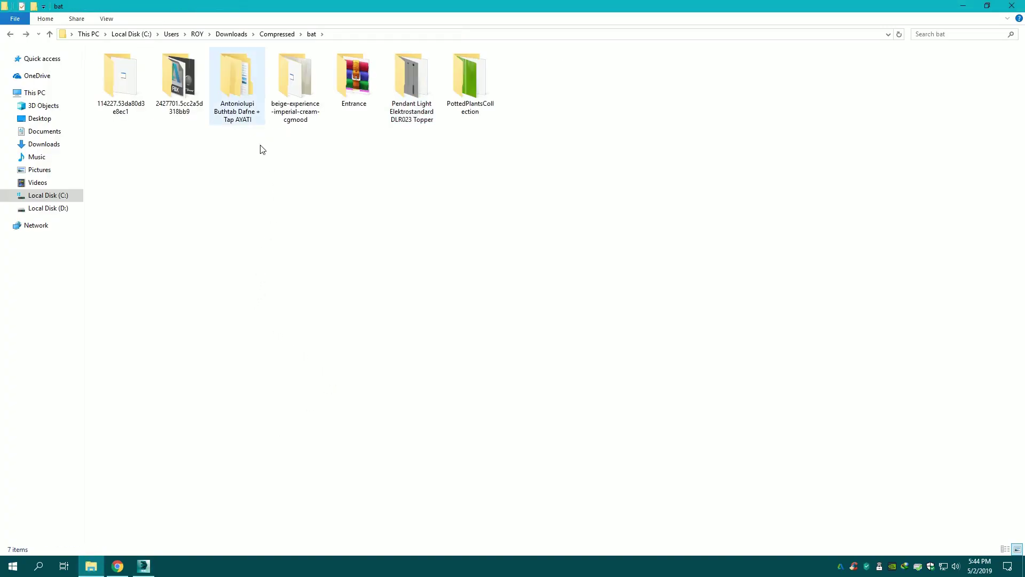
double_click(470, 80)
left_click(459, 442)
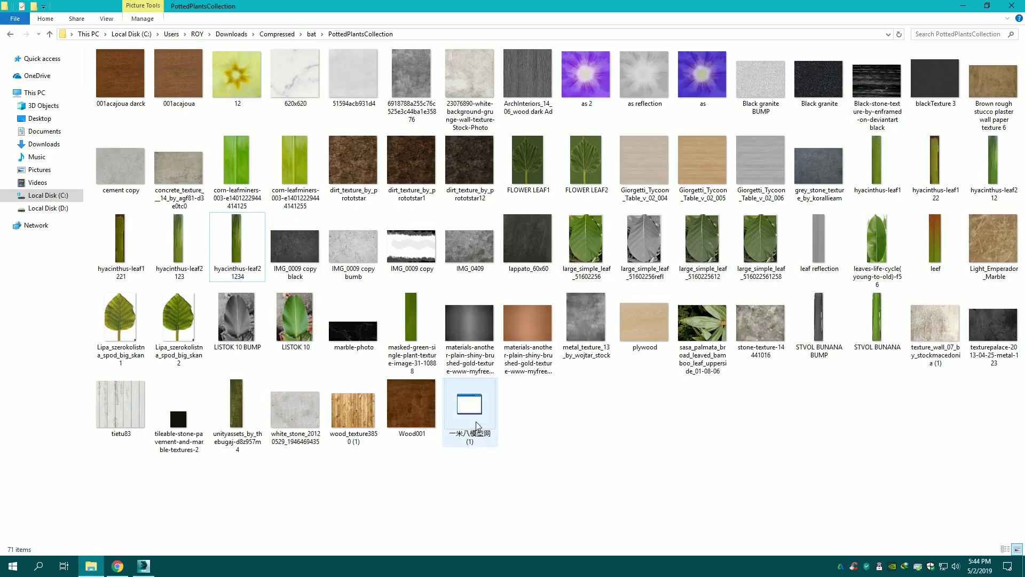
left_click(144, 566)
- Drop the PottedPlantsCollection file into the viewport as Merge File, then zoom out in Top view
left_click_drag(484, 422, 484, 423)
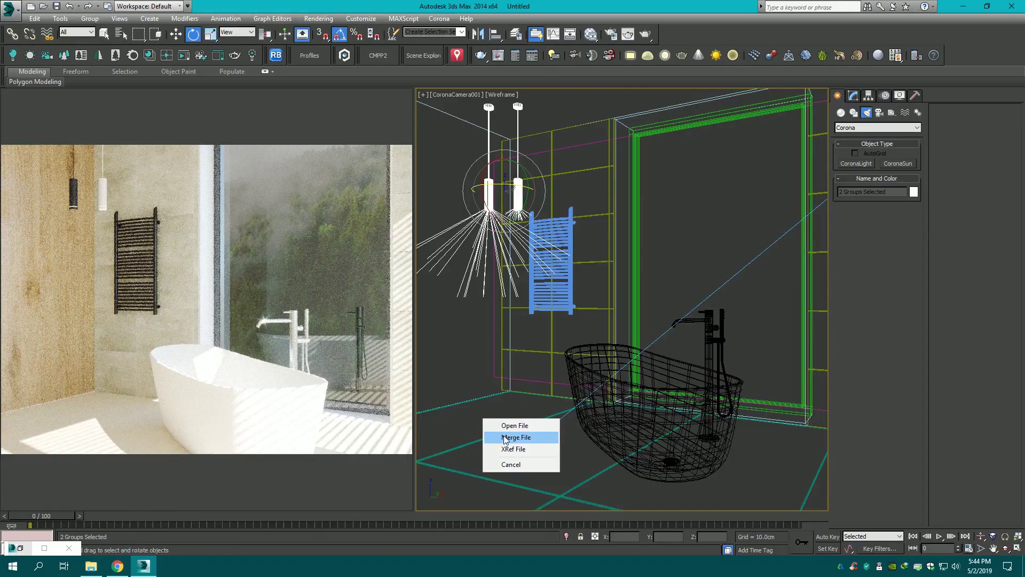
left_click(518, 437)
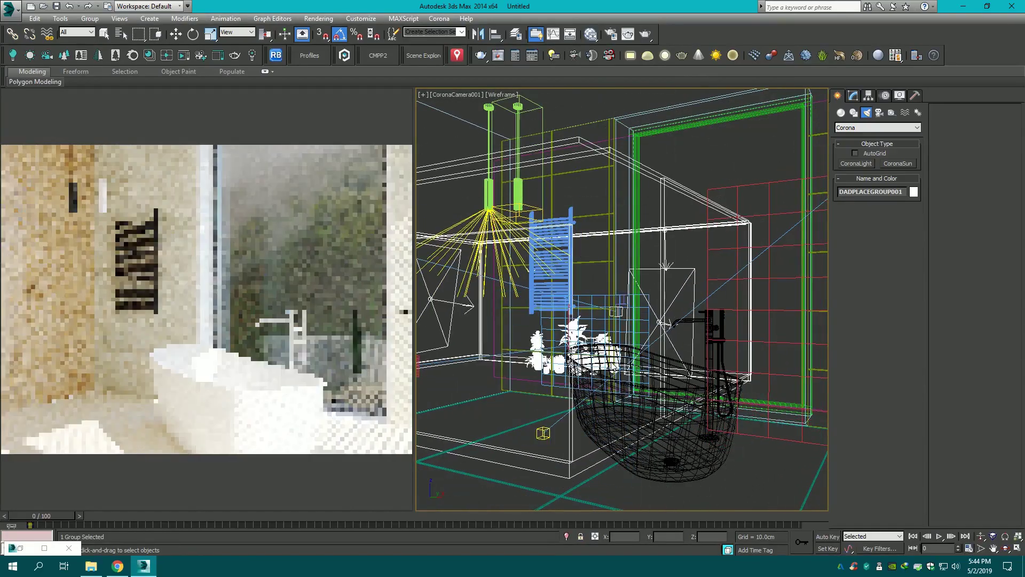
key("t")
scroll(623, 350, "down", 8)
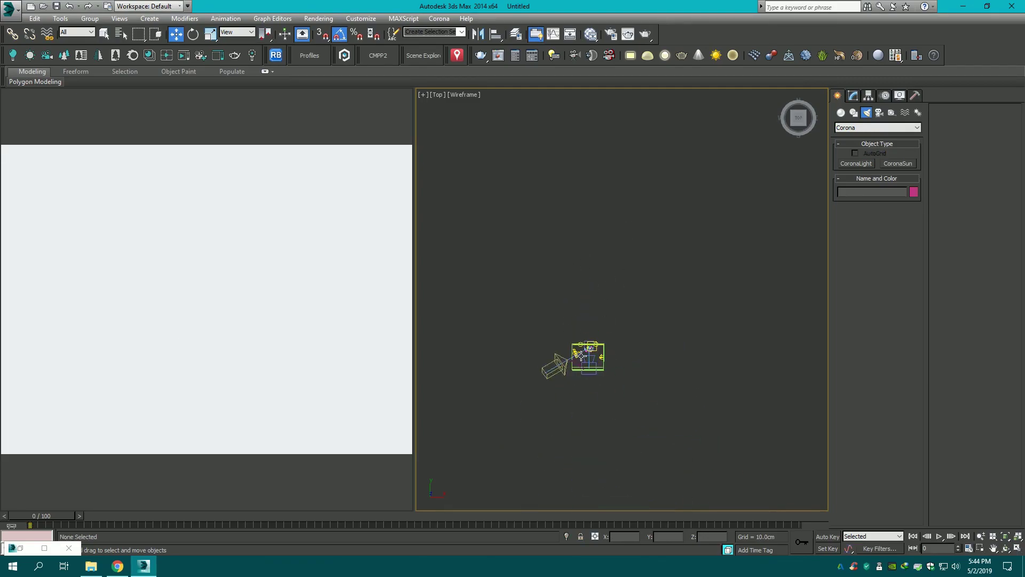
- Delete the room outline, yellow rails, light and camera from the merged collection
left_click(486, 357)
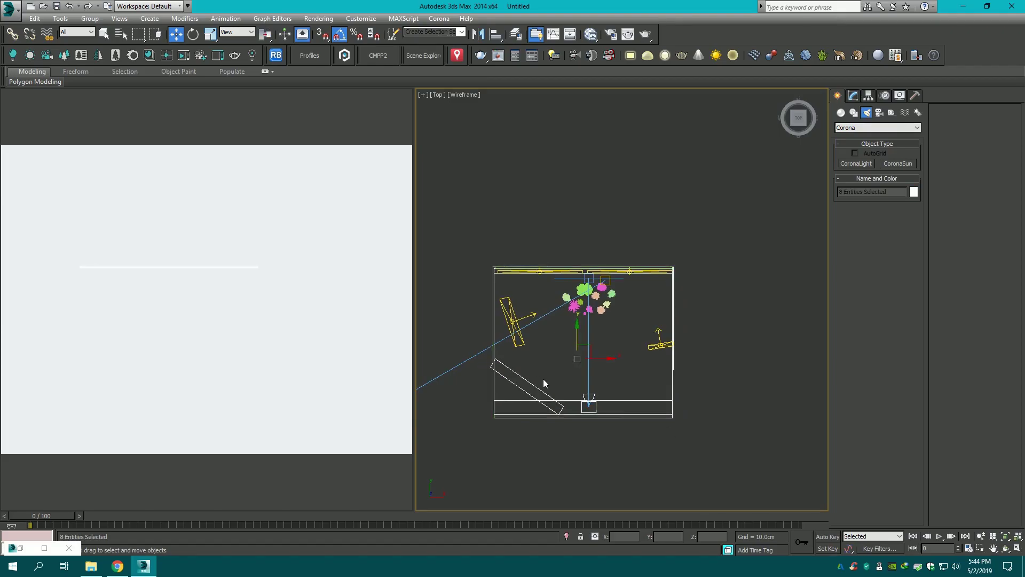
key("Delete")
key("Delete")
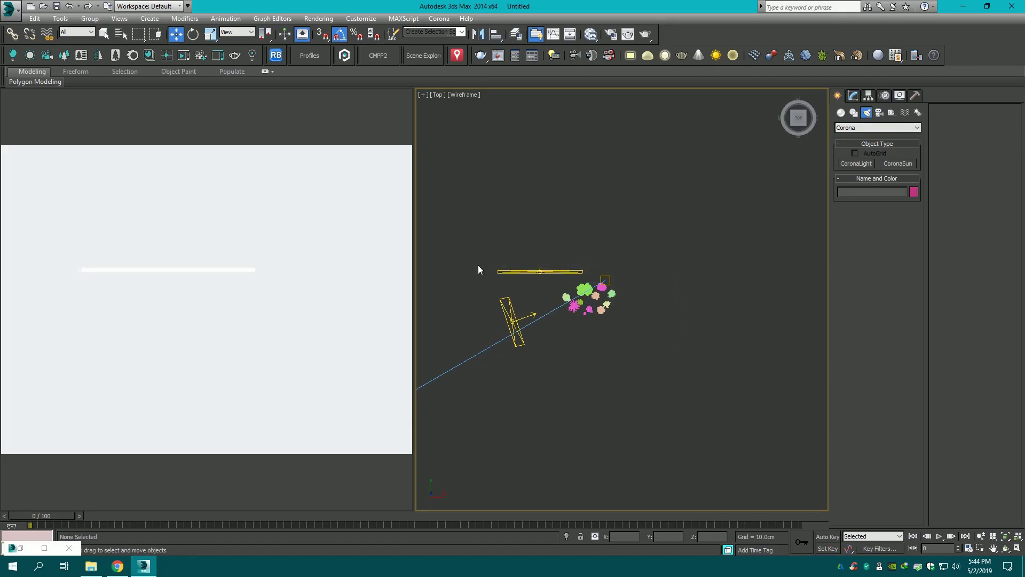
left_click(479, 265)
key("Delete")
scroll(483, 254, "down", 2)
middle_click_drag(551, 312, 630, 317)
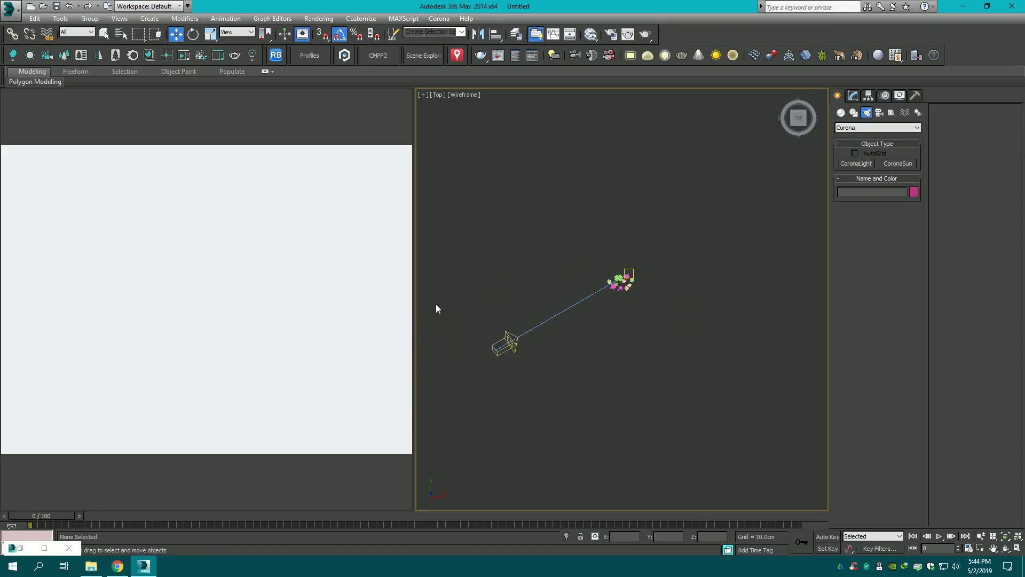
left_click(558, 316)
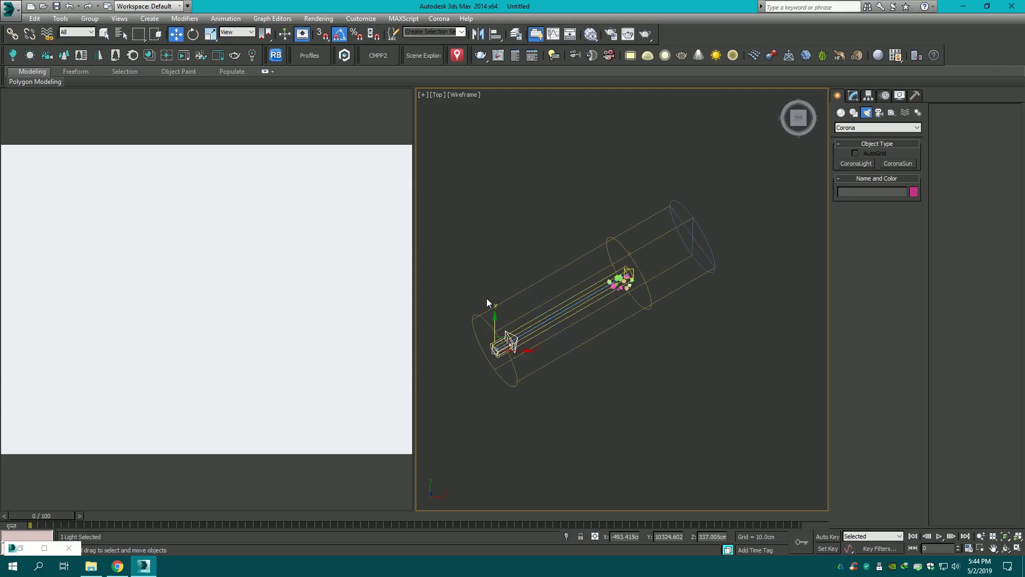
key("Delete")
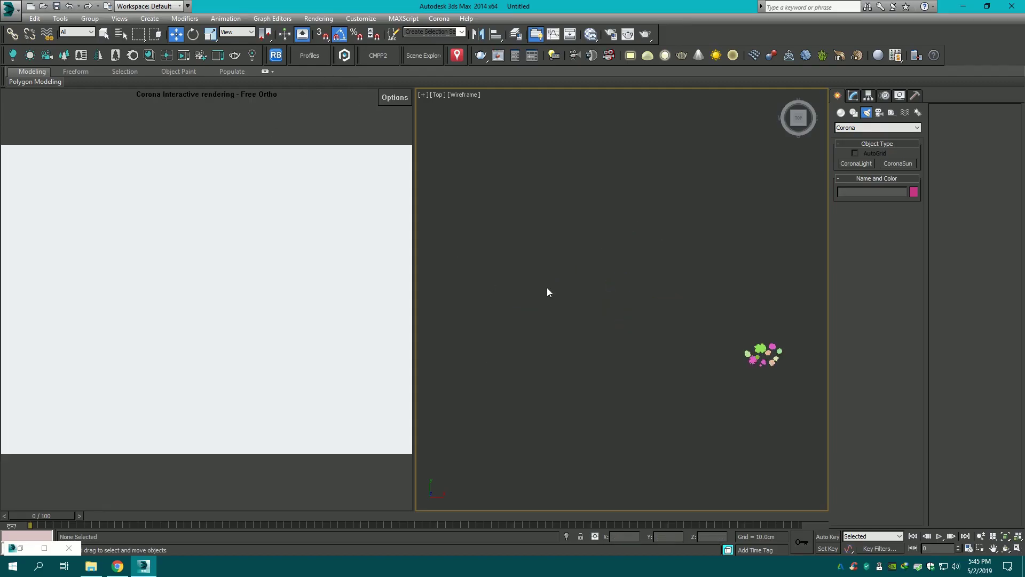
- Delete the magenta plant, small magenta blob, small green plant, peach plant and spiky Plant-4
mouse_move(743, 363)
middle_mouse_down()
mouse_move(598, 347)
mouse_move(700, 214)
mouse_move(594, 418)
middle_mouse_up()
scroll(598, 348, "up", 4)
scroll(596, 309, "up", 5)
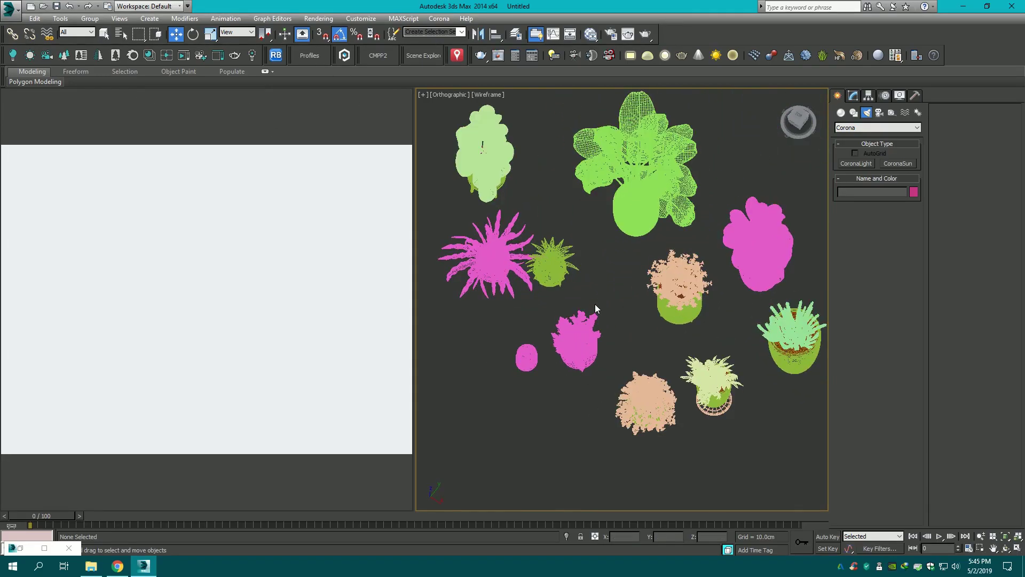
left_click(567, 351)
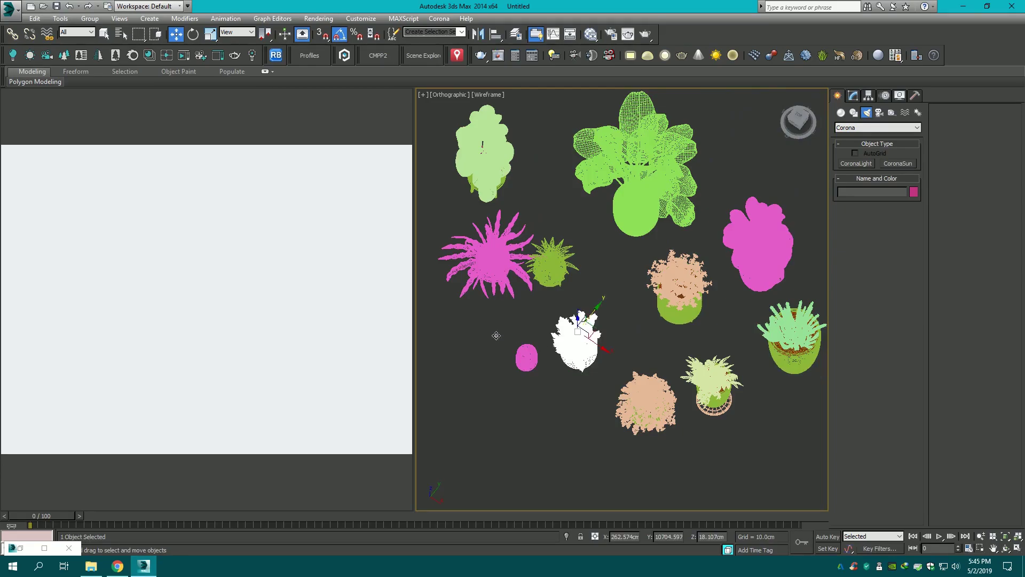
key("Delete")
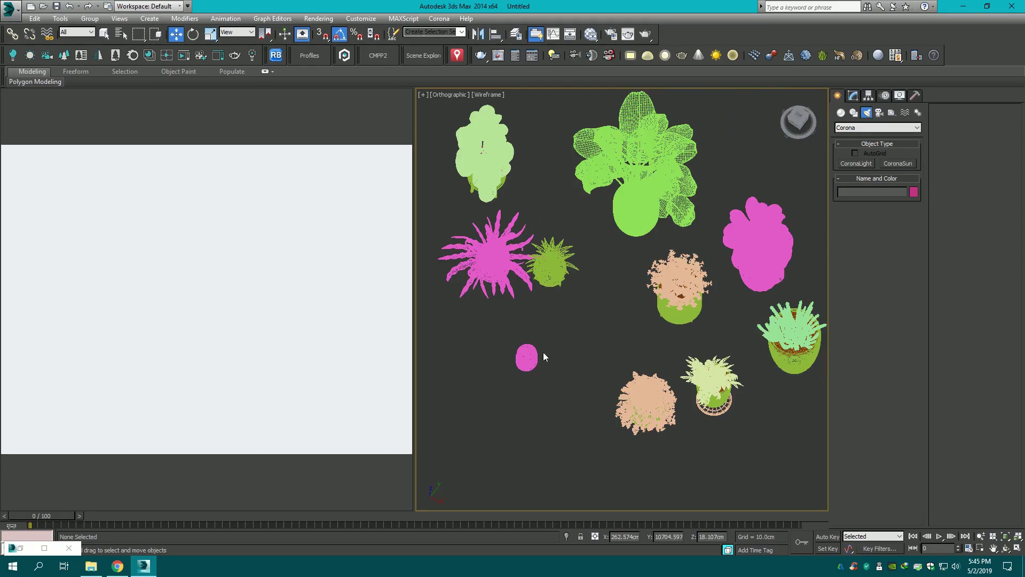
left_click_drag(569, 395, 513, 342)
key("Delete")
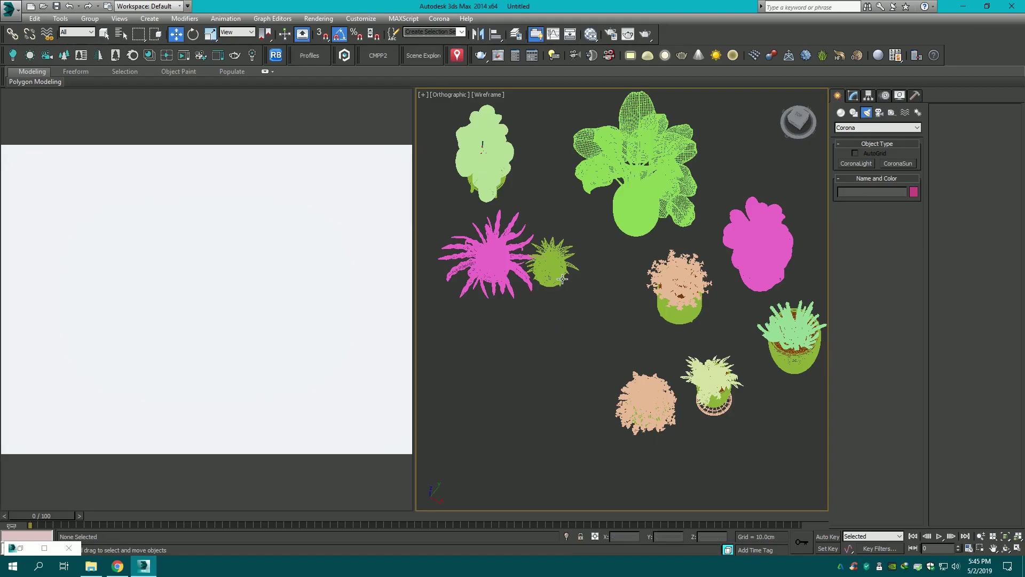
left_click(558, 274)
key("Delete")
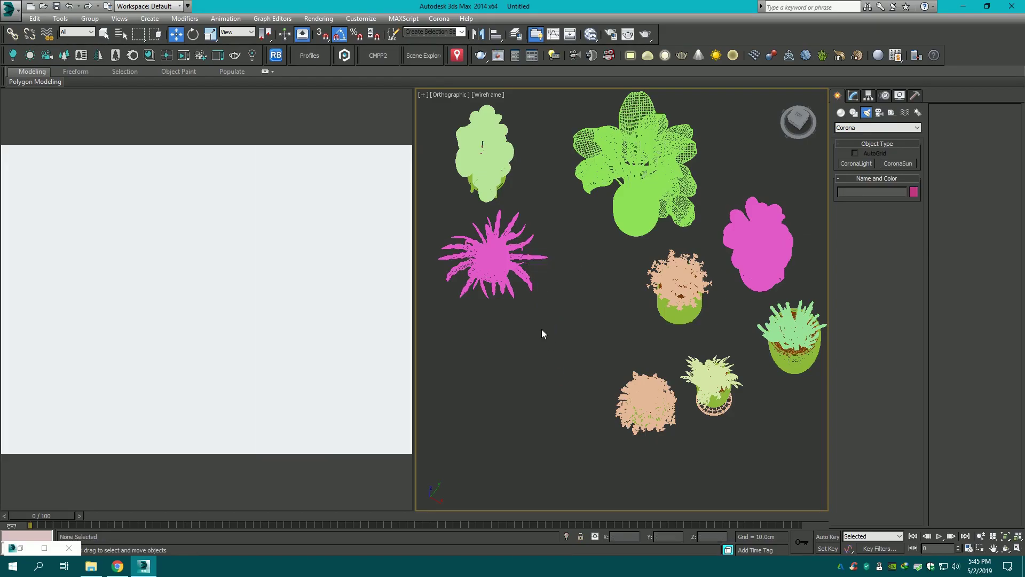
left_click(659, 403)
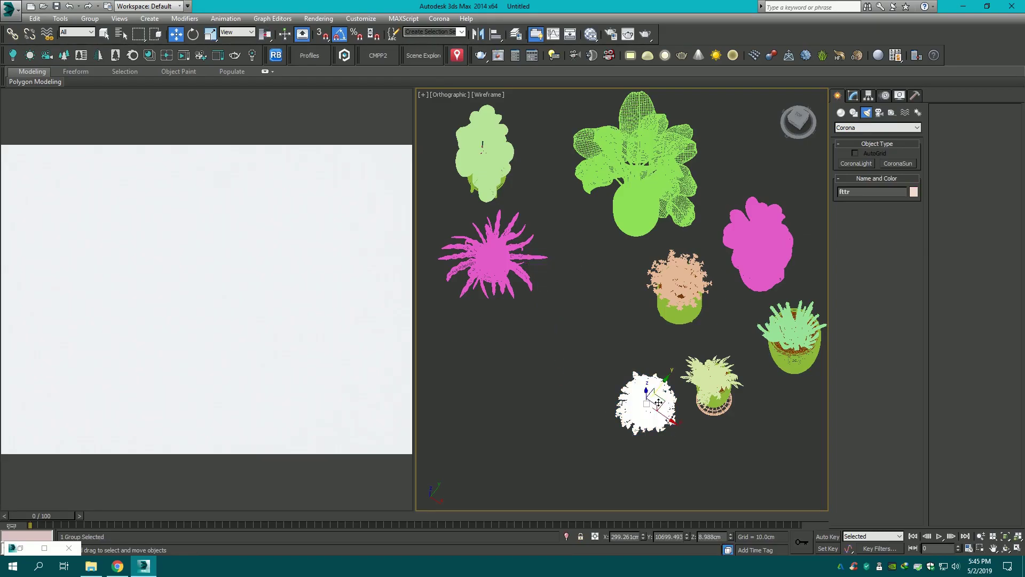
key("Delete")
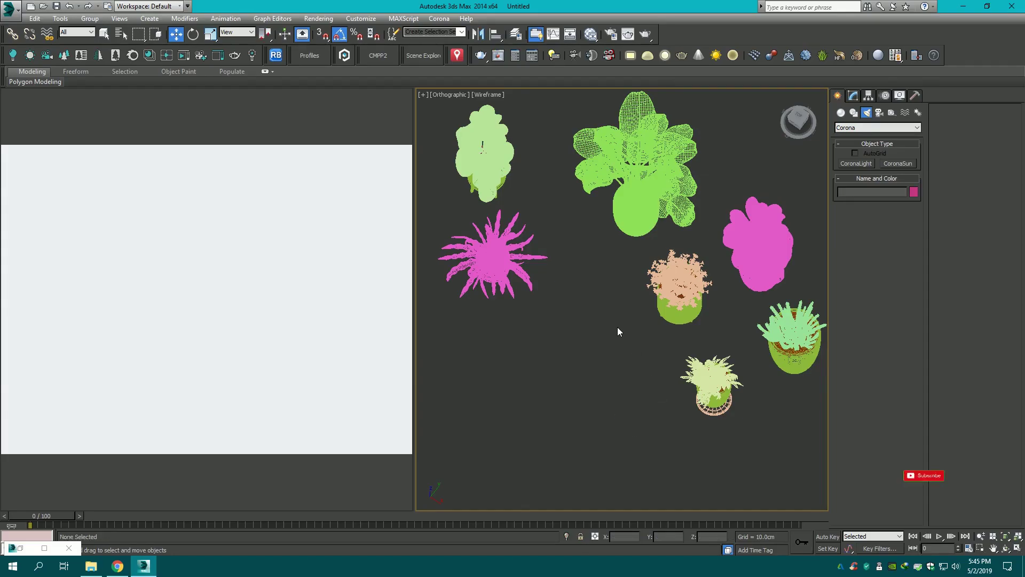
middle_click_drag(618, 327, 611, 330)
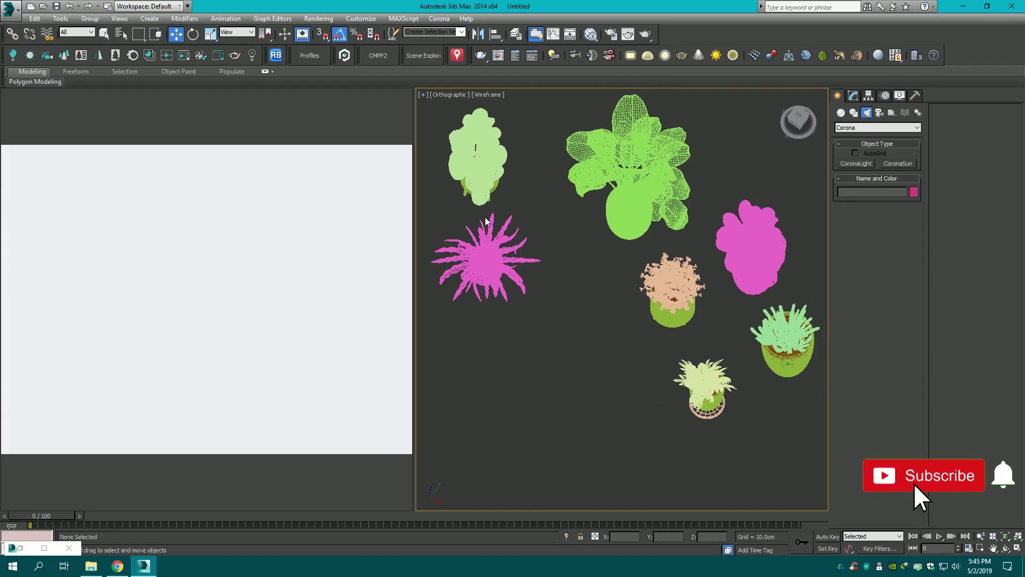
left_click(492, 254)
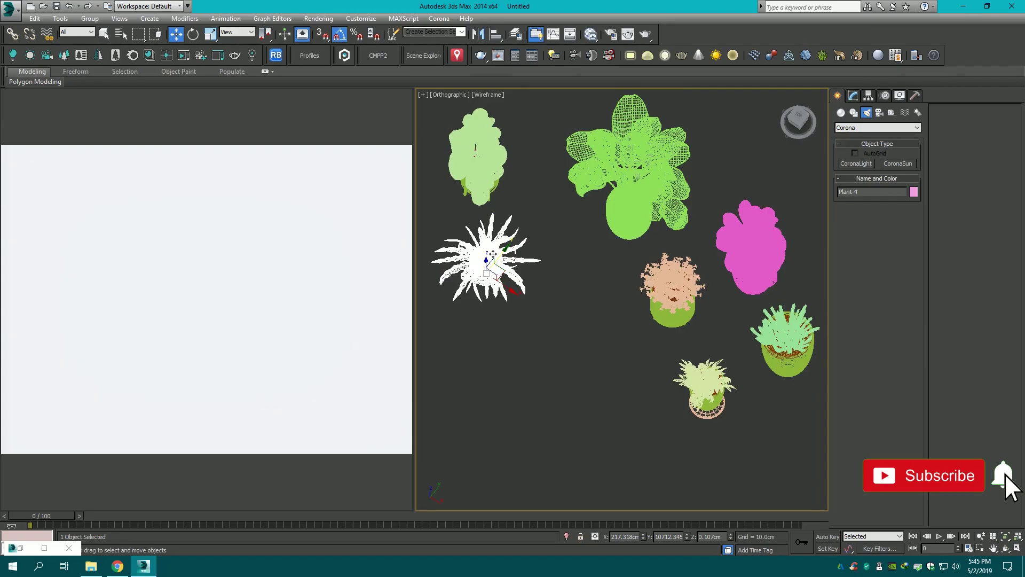
key("Delete")
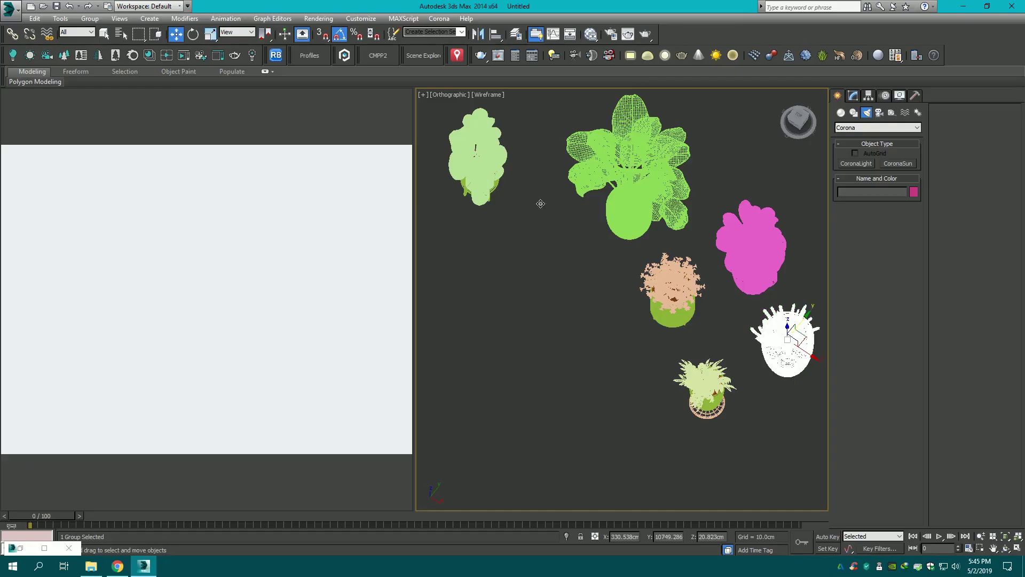
- Stop interactive rendering and maximize the Top viewport
left_click(388, 100)
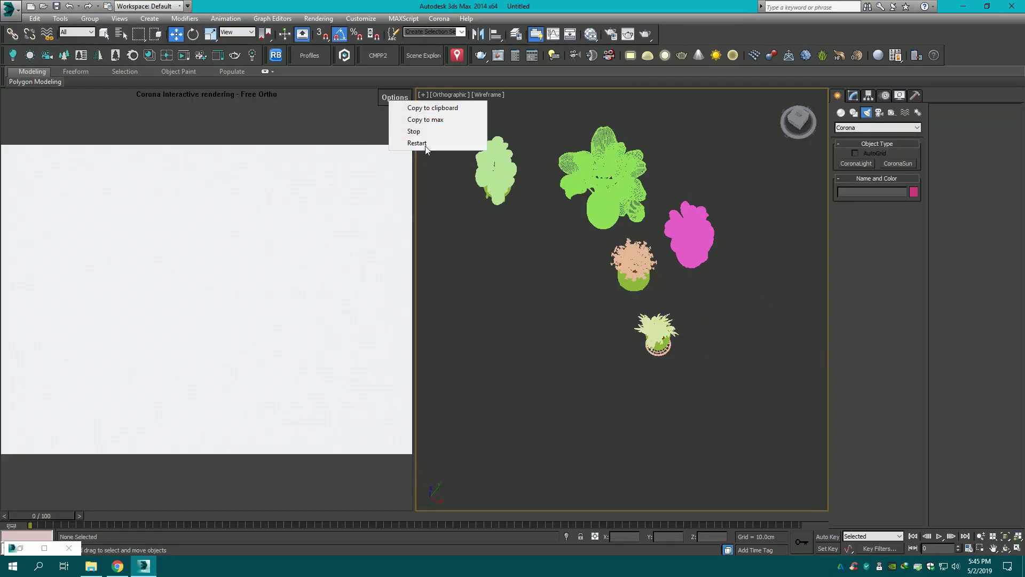
left_click(434, 131)
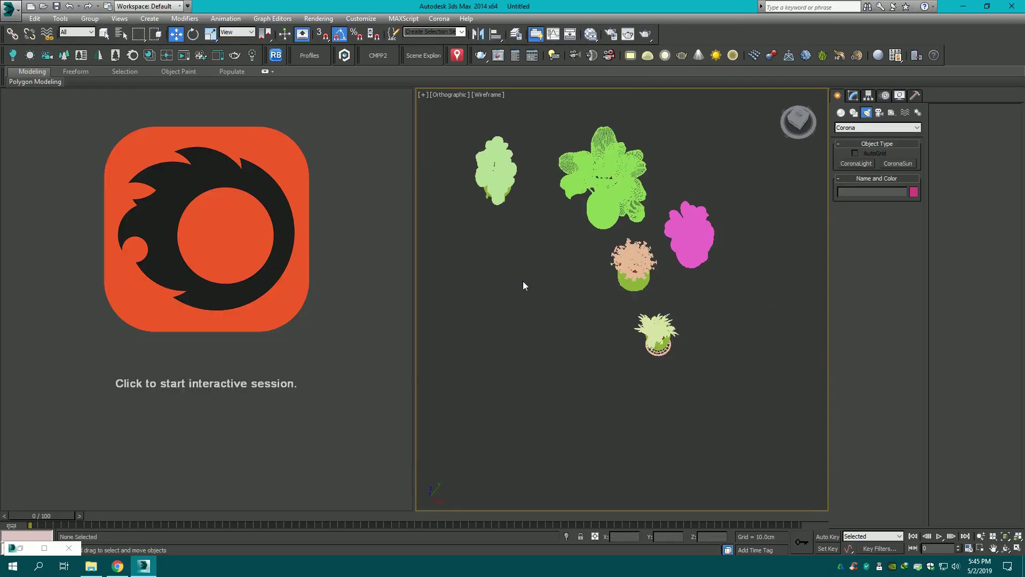
left_click(1006, 551)
scroll(468, 281, "down", 5)
key("t")
scroll(468, 281, "down", 10)
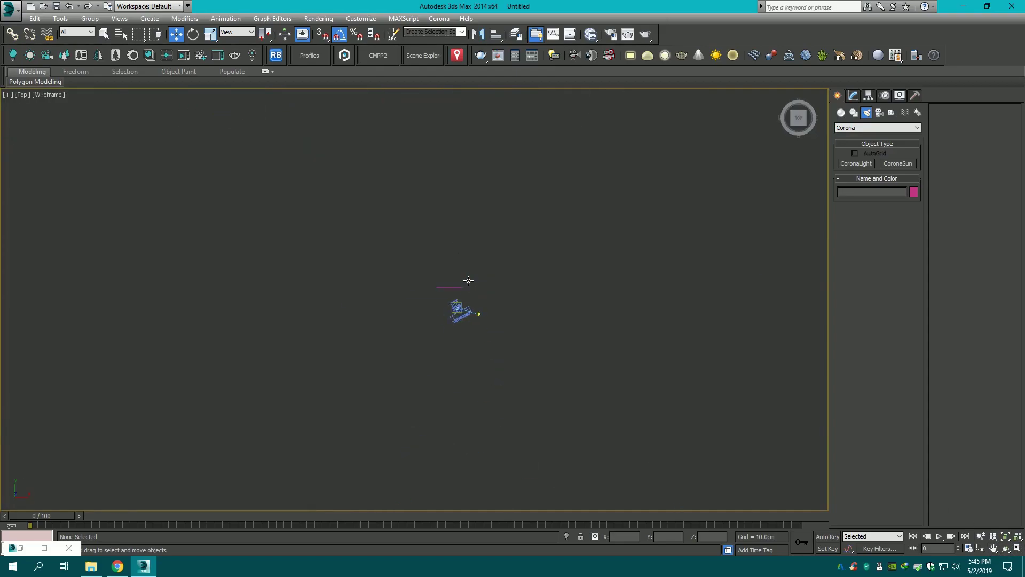
scroll(468, 281, "up", 5)
scroll(417, 256, "up", 5)
scroll(373, 225, "down", 5)
- Select all remaining plants and move them into the bathroom
key("ctrl+a")
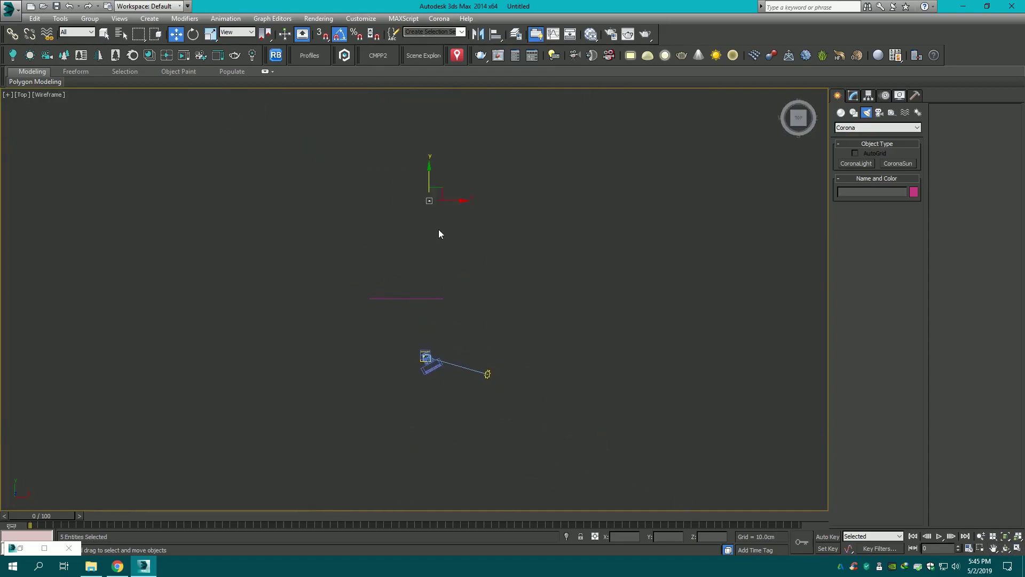
scroll(414, 352, "up", 3)
scroll(538, 414, "up", 5)
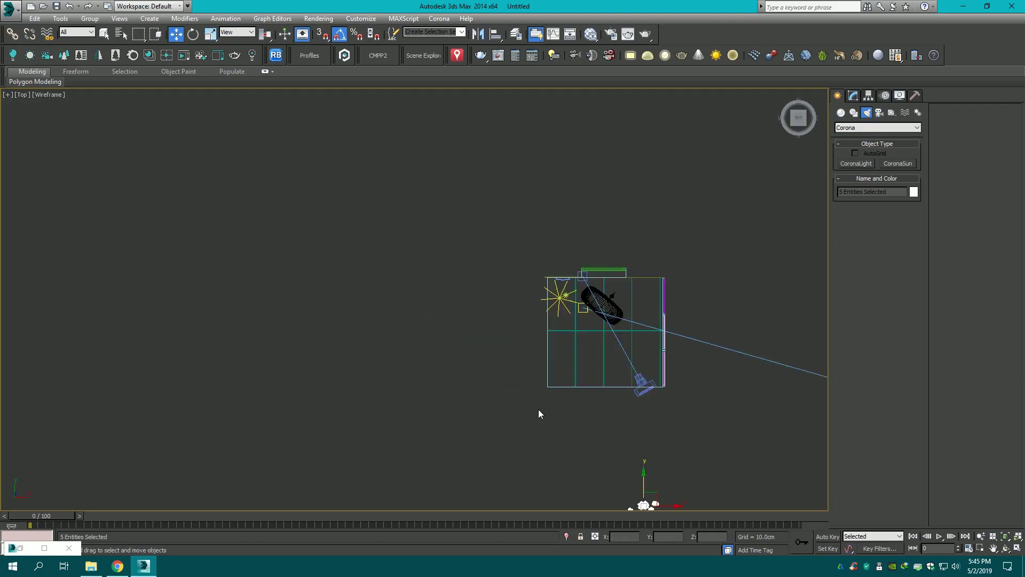
middle_click_drag(539, 413, 399, 364)
left_click_drag(490, 430, 493, 243)
scroll(492, 243, "up", 5)
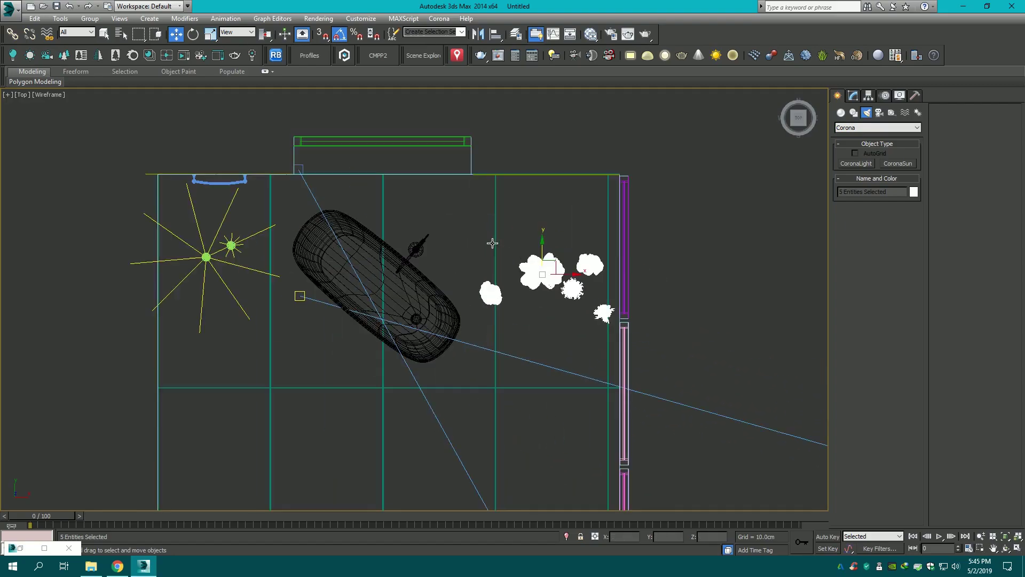
- Move the BANANA PLANT group left next to the tub, nudged toward the wall
left_click(562, 242)
left_click_drag(555, 238, 468, 238)
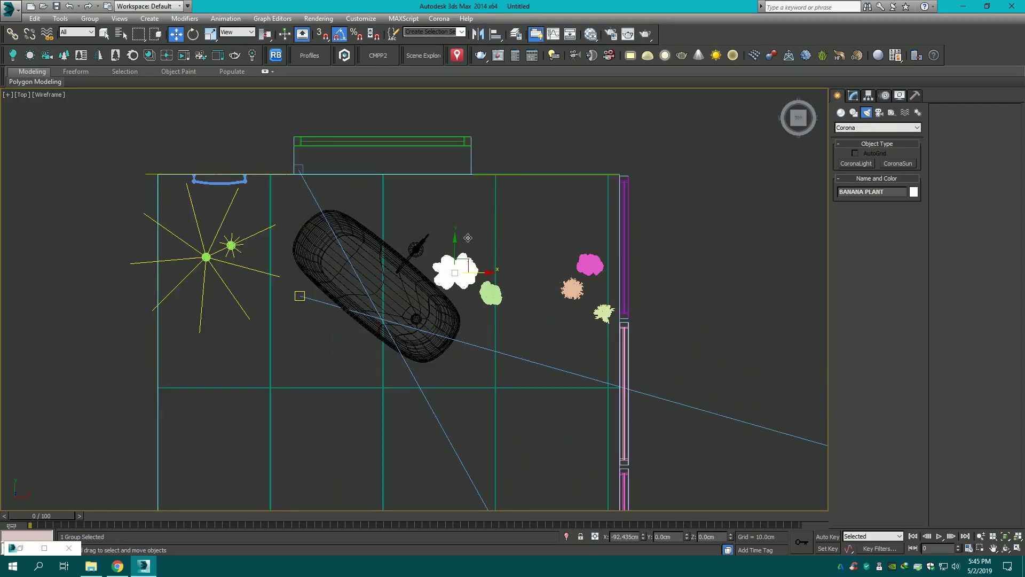
left_click(456, 224)
left_click(454, 270)
left_click_drag(455, 235, 455, 223)
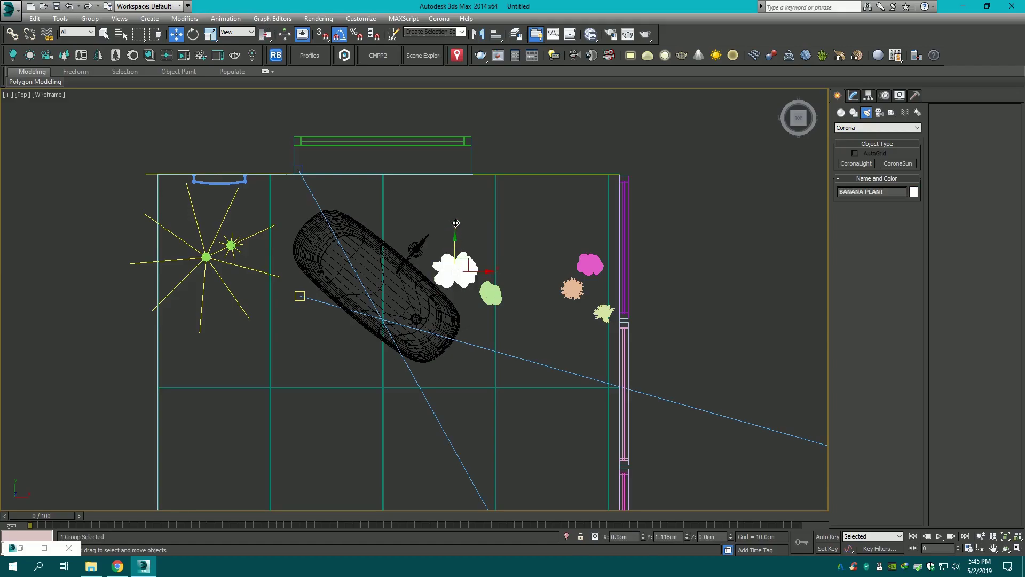
key("c")
key("F3")
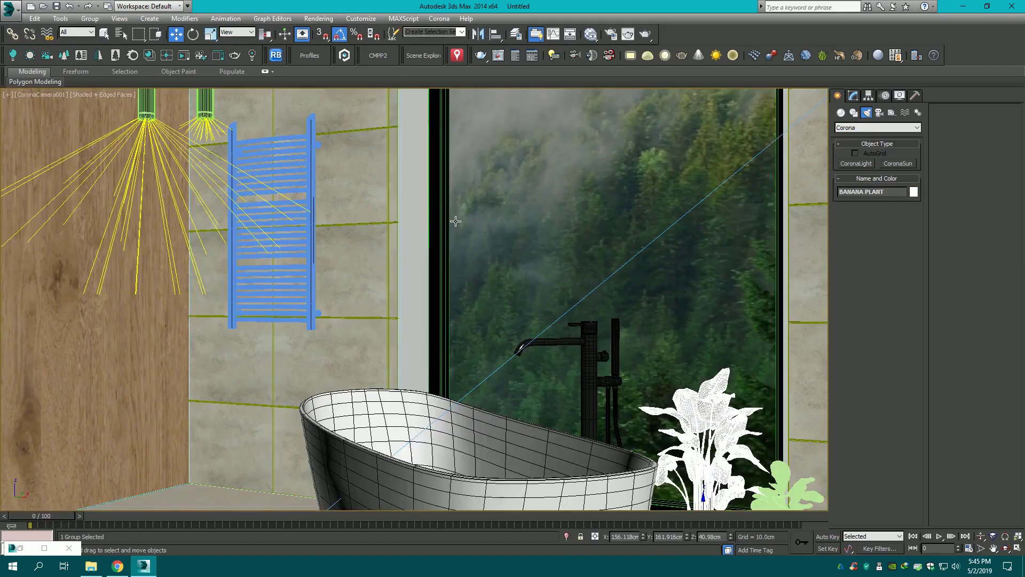
key("f")
key("F3")
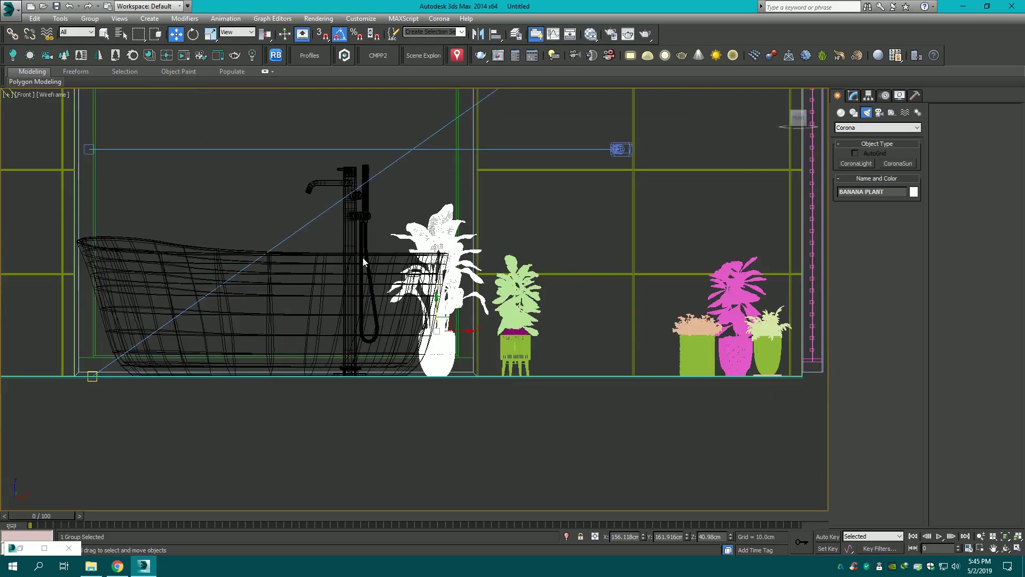
- Scale the banana plant up to about twice size and move it back toward the wall
left_click(211, 34)
mouse_move(449, 326)
left_mouse_down()
mouse_move(453, 242)
mouse_move(441, 299)
mouse_move(436, 242)
mouse_move(449, 279)
left_mouse_up()
key("w")
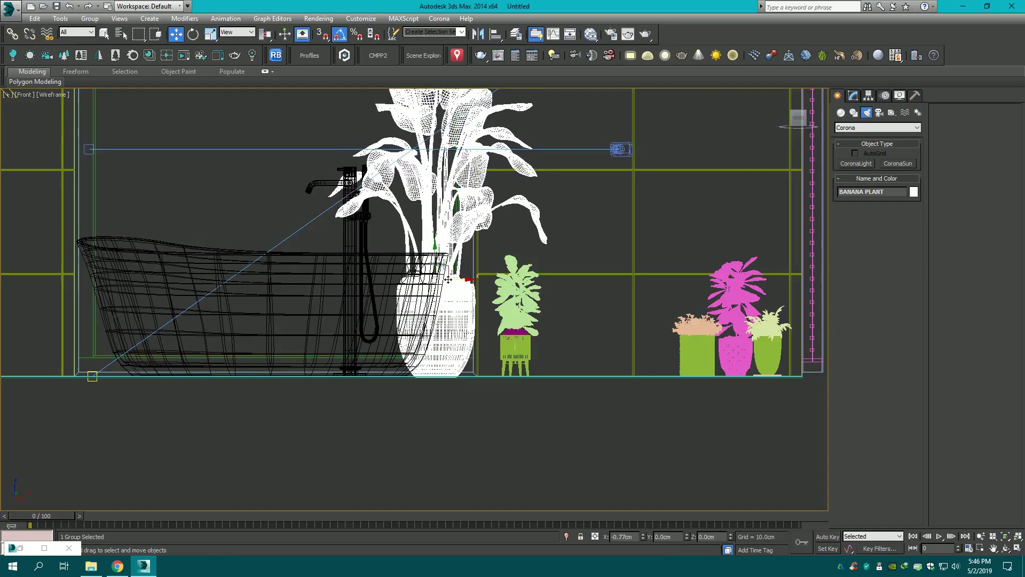
key("t")
scroll(445, 242, "down", 3)
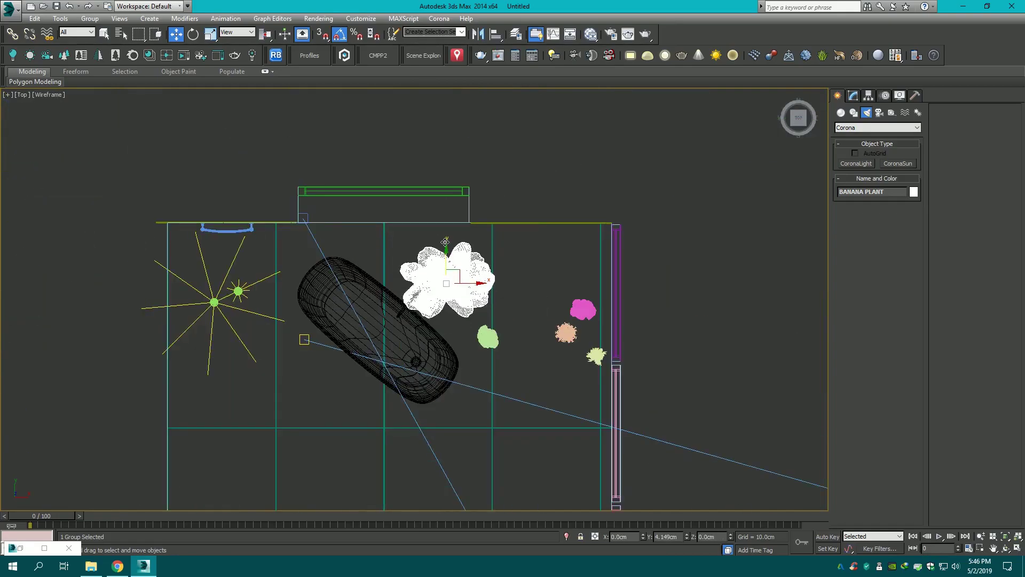
left_click_drag(445, 242, 448, 264)
- Shrink the banana plant and lower it onto the floor in Front view
left_click(210, 34)
key("f")
scroll(412, 366, "up", 5)
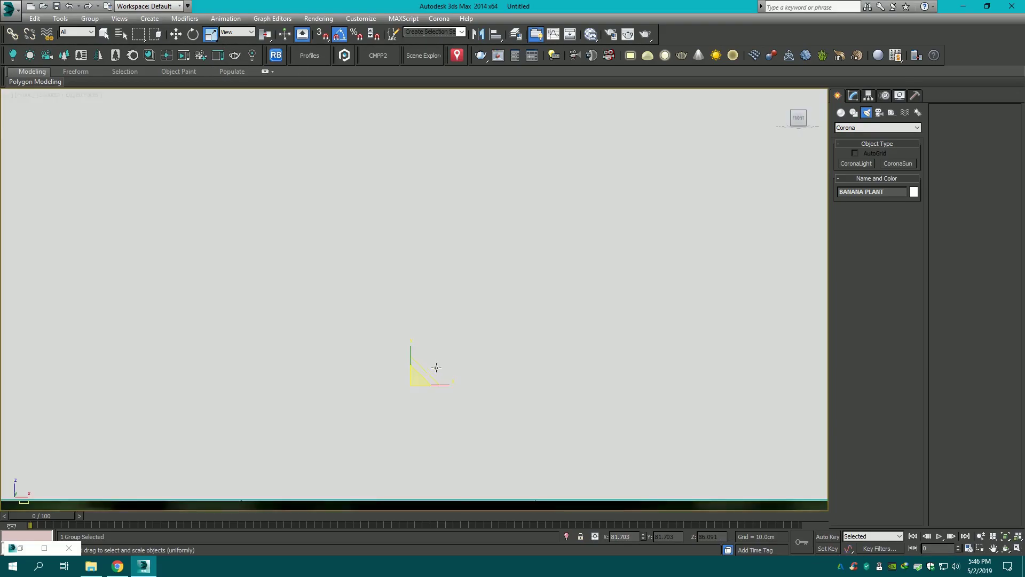
key("w")
scroll(412, 355, "down", 5)
key("F3")
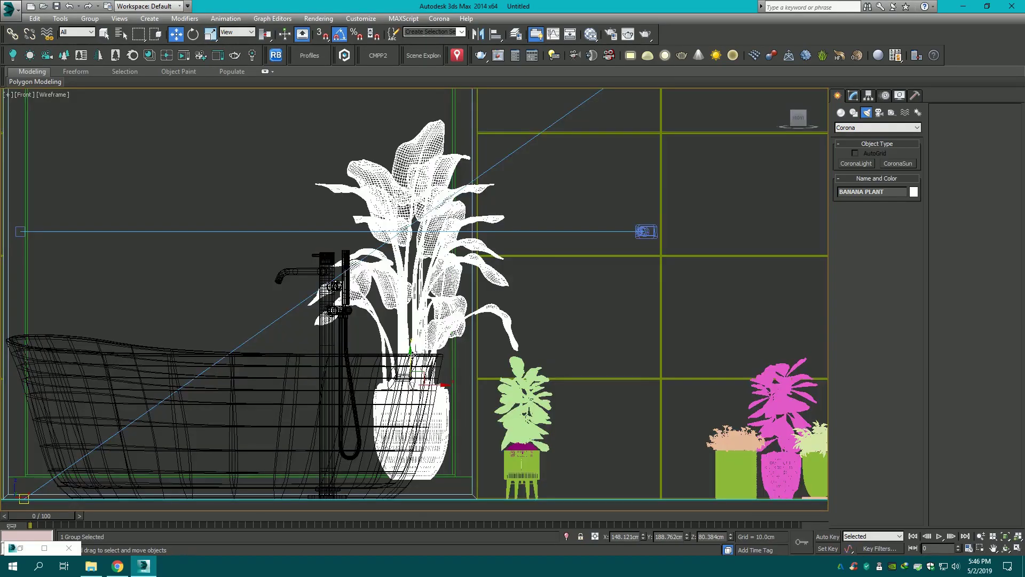
left_click_drag(411, 354, 411, 373)
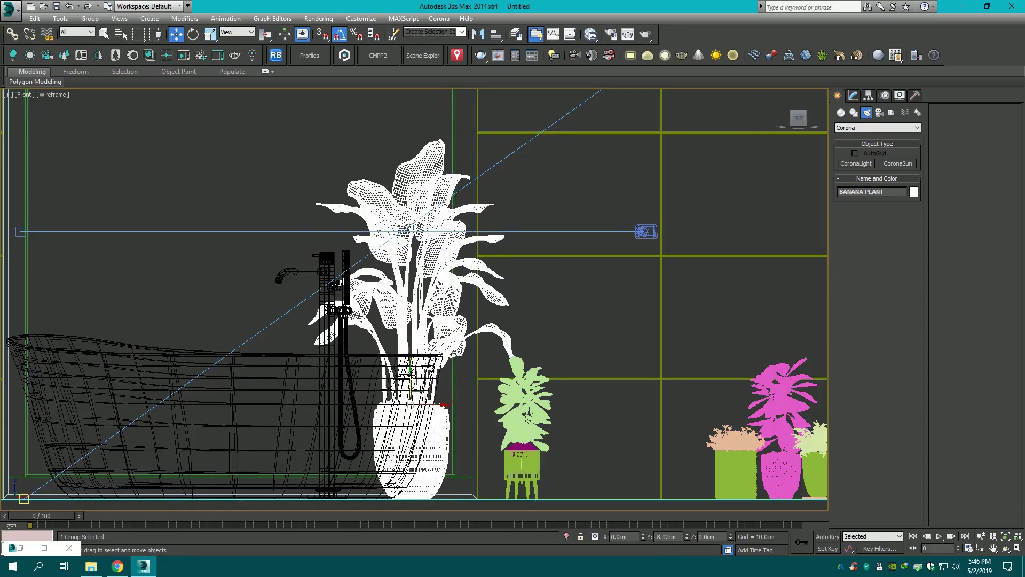
- Shift the banana plant slightly left toward the tub and deselect it
key("t")
scroll(412, 368, "down", 5)
scroll(406, 341, "up", 2)
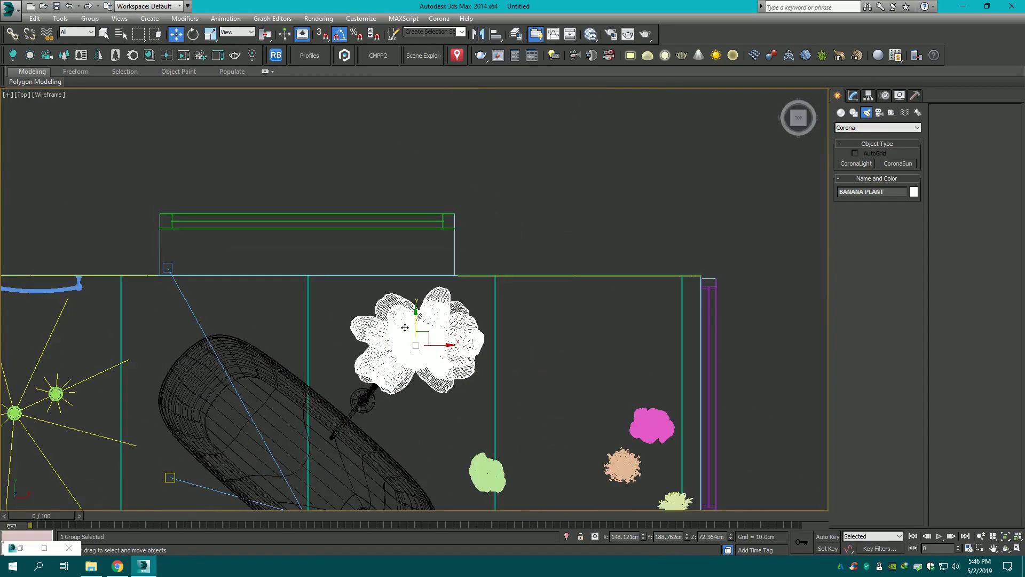
left_click_drag(414, 319, 415, 298)
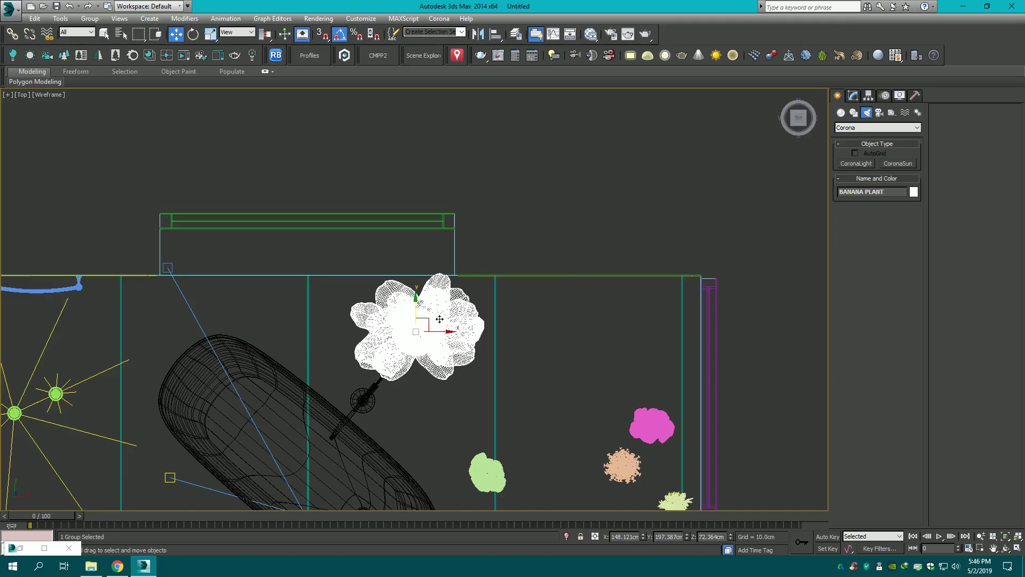
left_click_drag(443, 331, 414, 331)
left_click(463, 362)
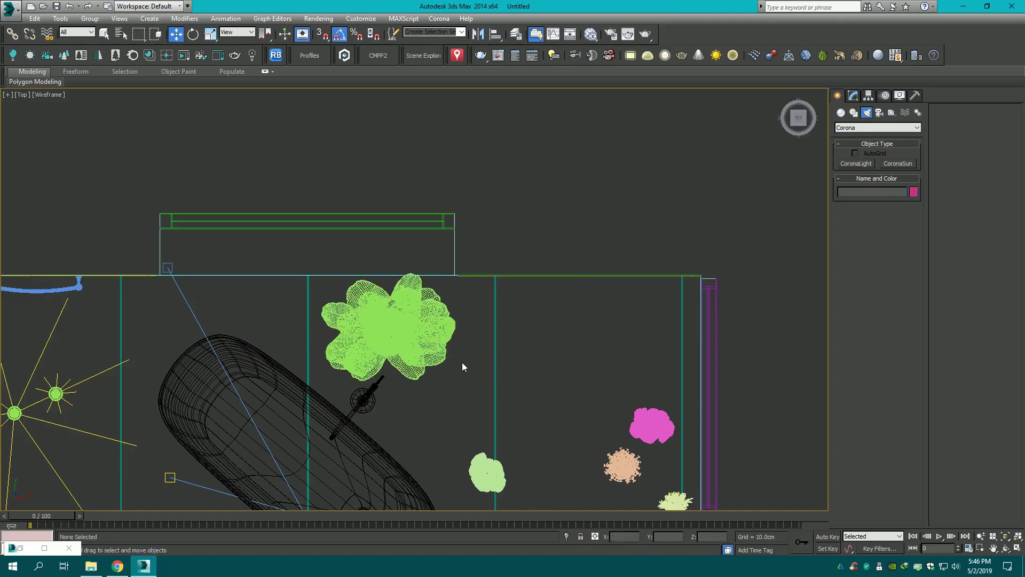
key("c")
key("F3")
key("t")
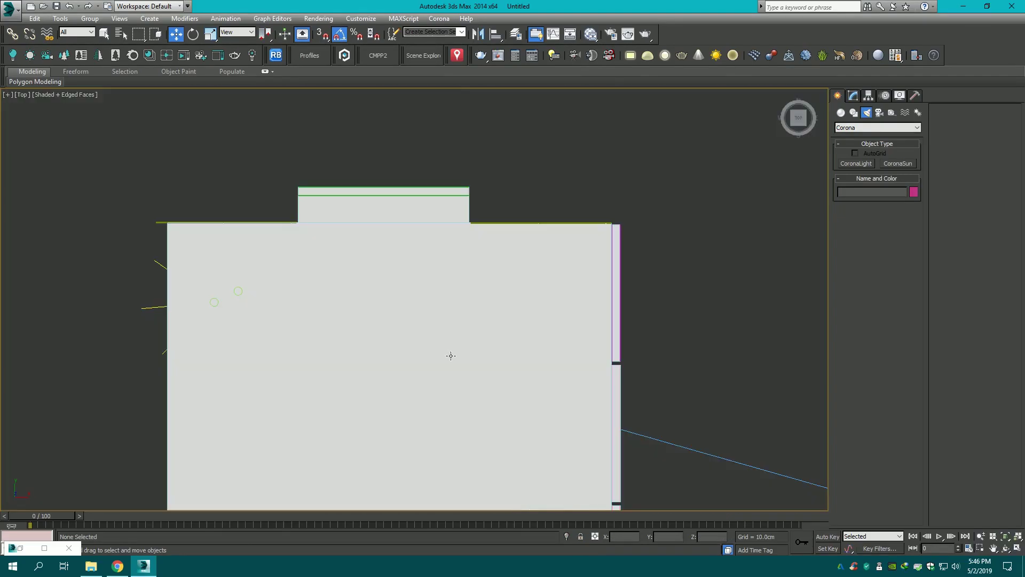
scroll(441, 360, "down", 10)
scroll(441, 360, "up", 5)
scroll(425, 364, "down", 3)
key("F3")
- Move Ficus Lyrata Plant-1 left beside the tub in Top and Front views
scroll(425, 364, "up", 1)
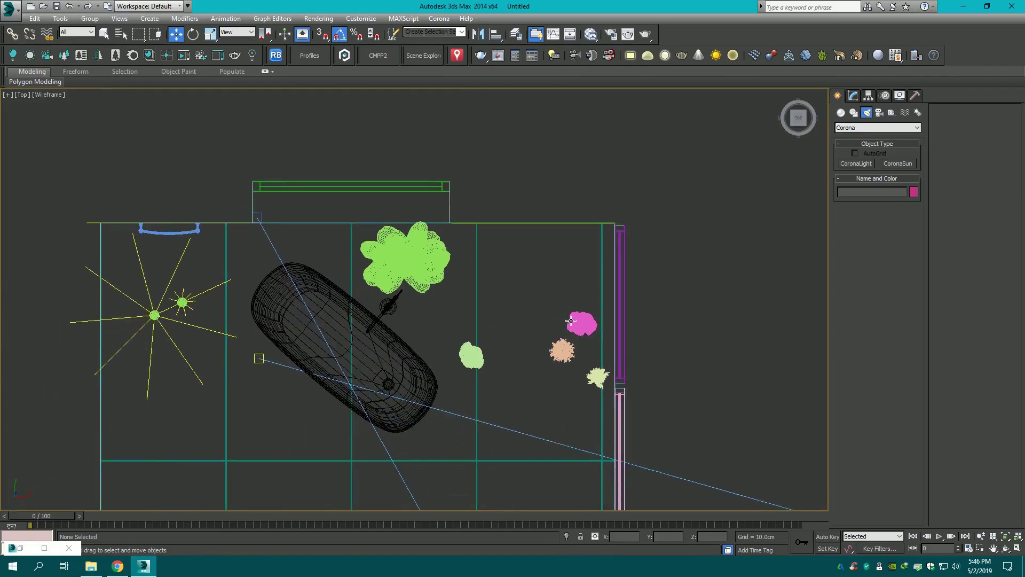
left_click(581, 327)
left_click_drag(582, 326, 231, 320)
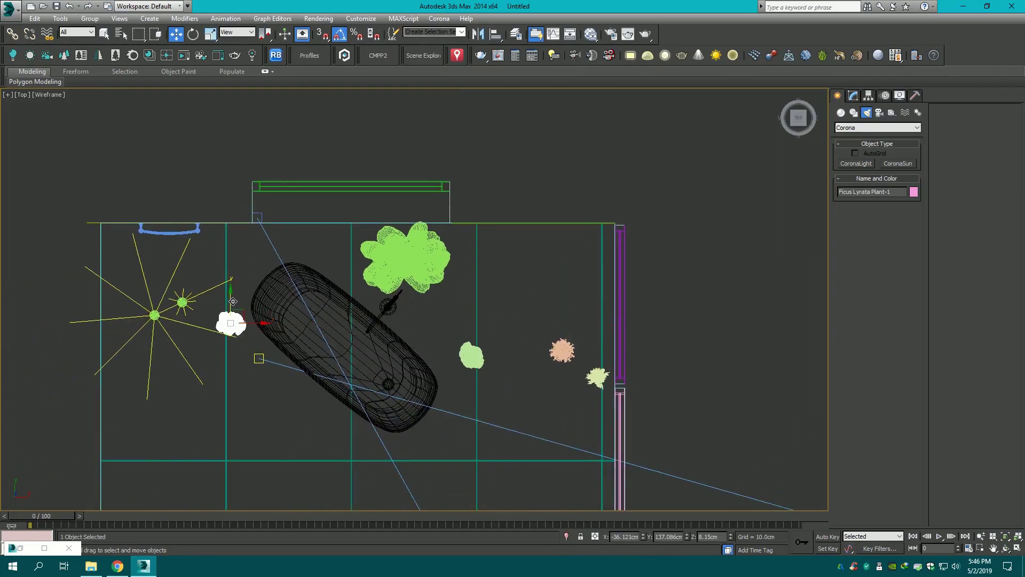
key("c")
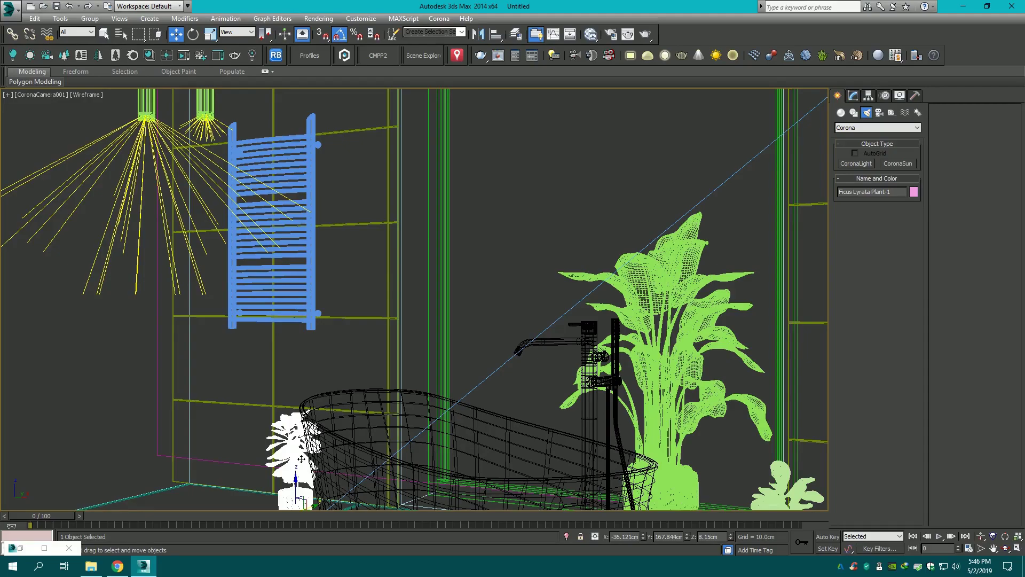
scroll(302, 459, "up", 5)
key("f")
left_click_drag(328, 438, 291, 440)
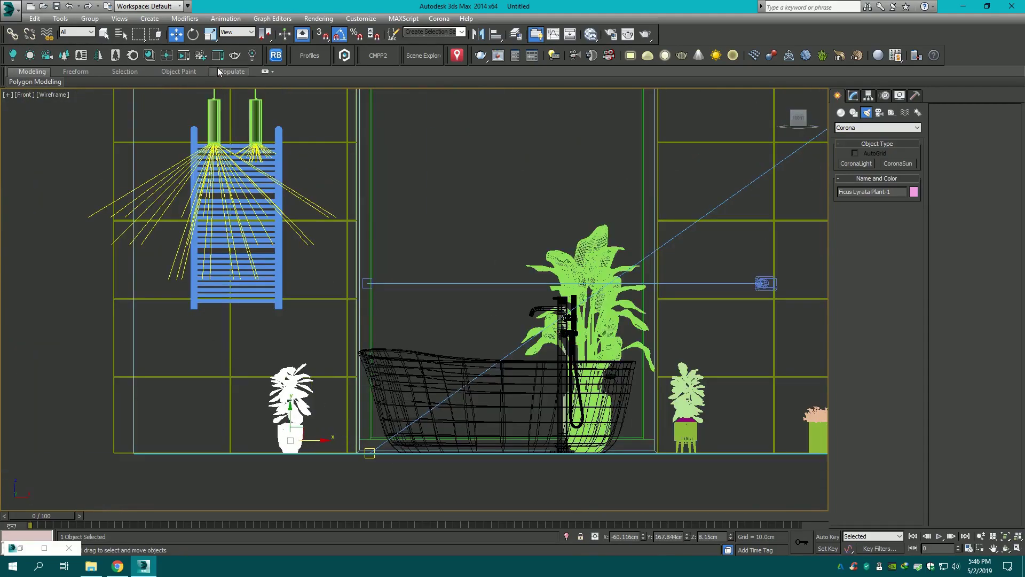
- Scale the Ficus plant and set its pot base onto the floor
left_click(211, 33)
key("w")
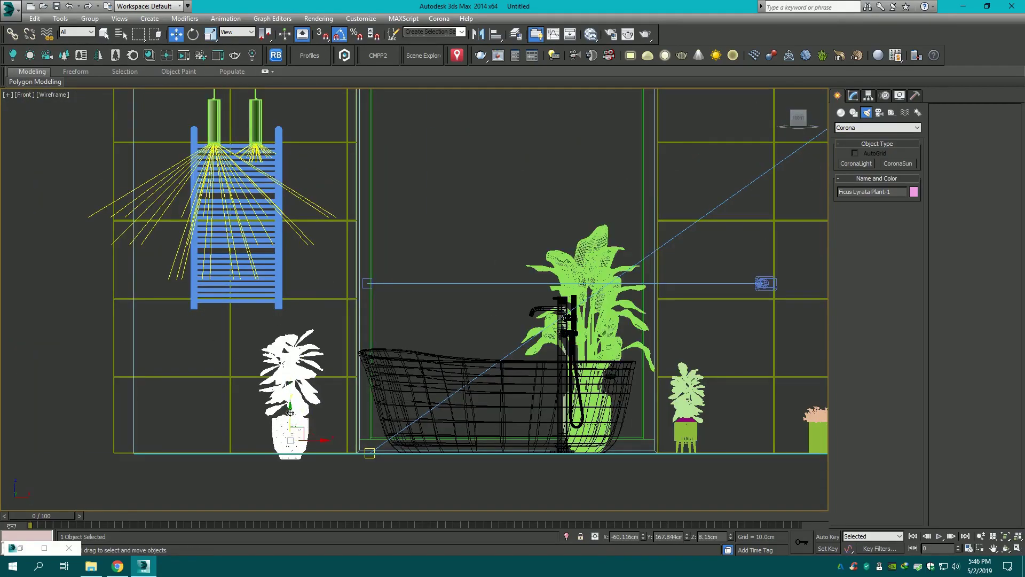
scroll(301, 475, "up", 10)
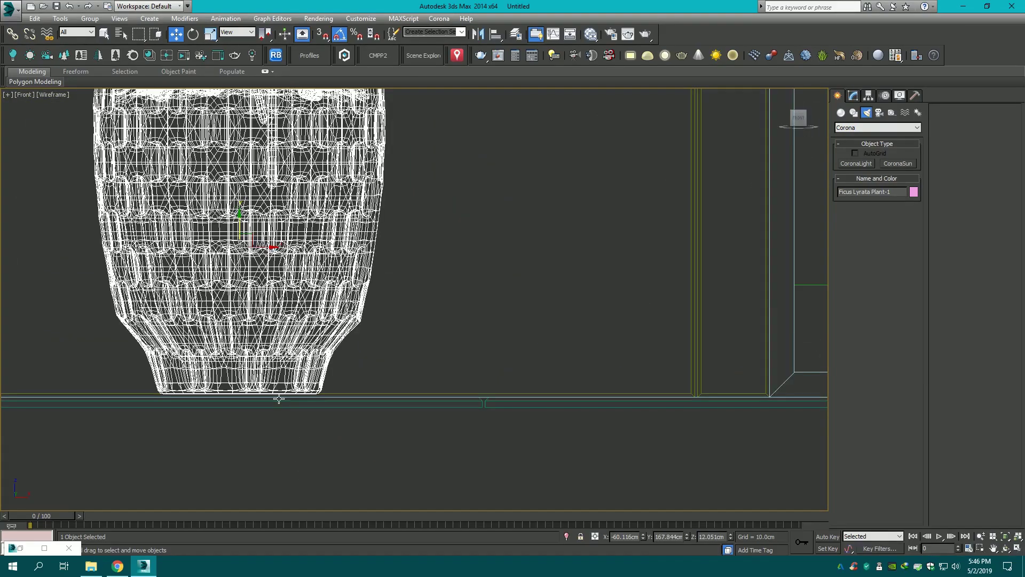
left_click_drag(242, 317, 240, 319)
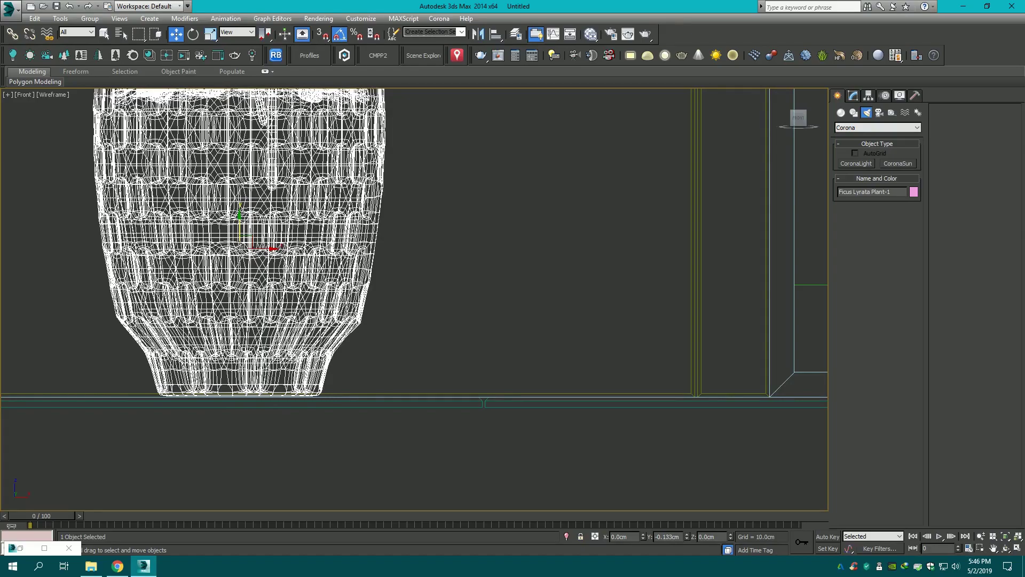
scroll(215, 371, "up", 5)
left_click_drag(367, 417, 368, 399)
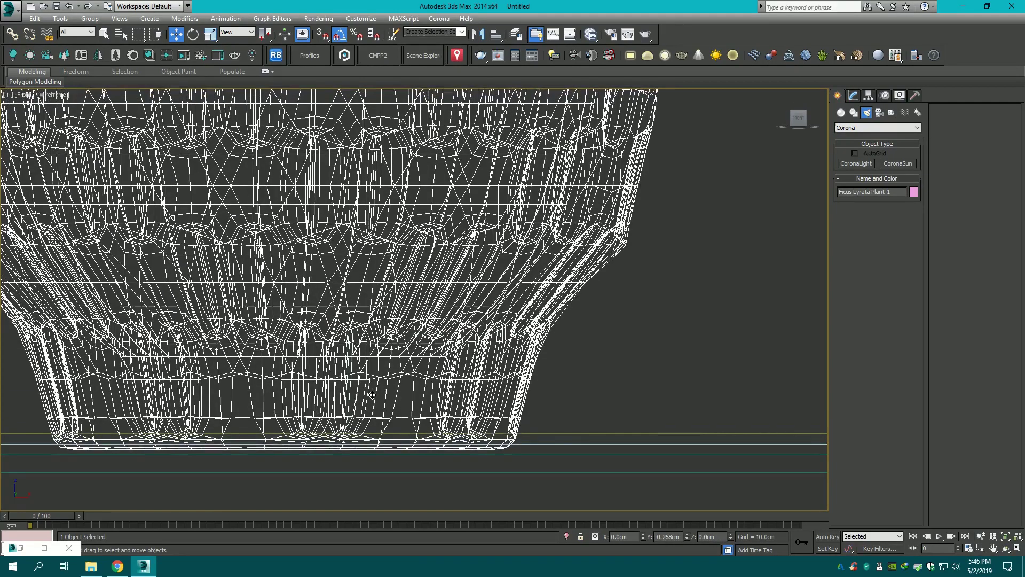
key("c")
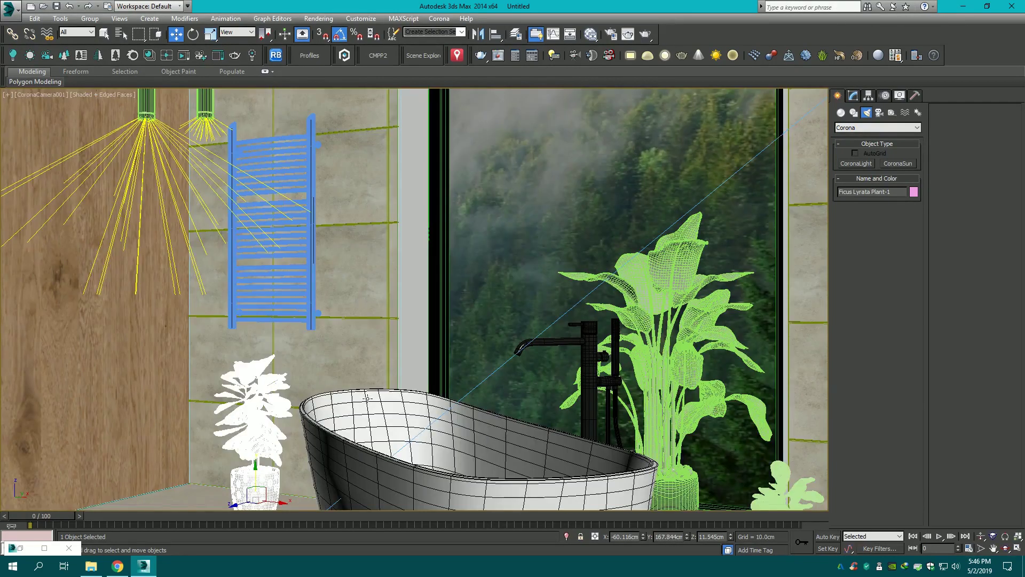
middle_click_drag(368, 399, 368, 355)
- Move the dds plant group beside the Ficus at the tub's left end
key("f")
key("c")
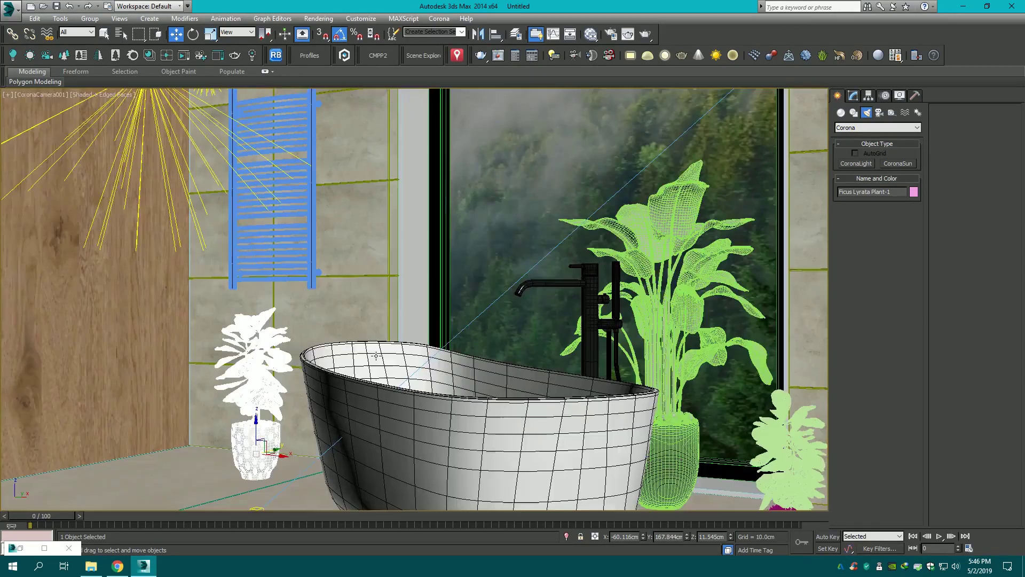
key("p")
key("t")
scroll(376, 356, "up", 5)
scroll(375, 356, "down", 7)
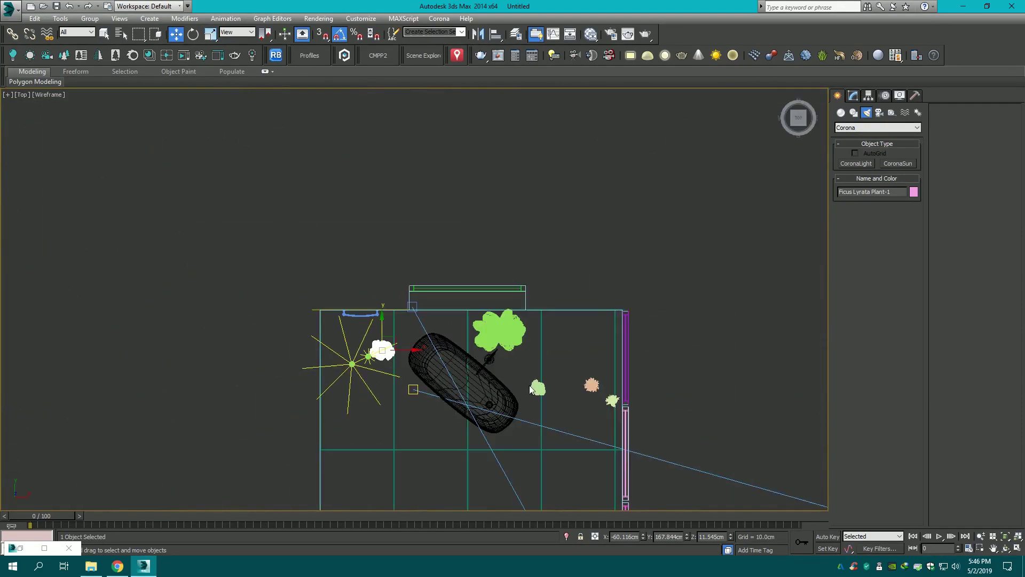
left_click(593, 384)
mouse_move(604, 384)
left_mouse_down()
mouse_move(404, 330)
mouse_move(403, 360)
left_mouse_up()
key("c")
key("F3")
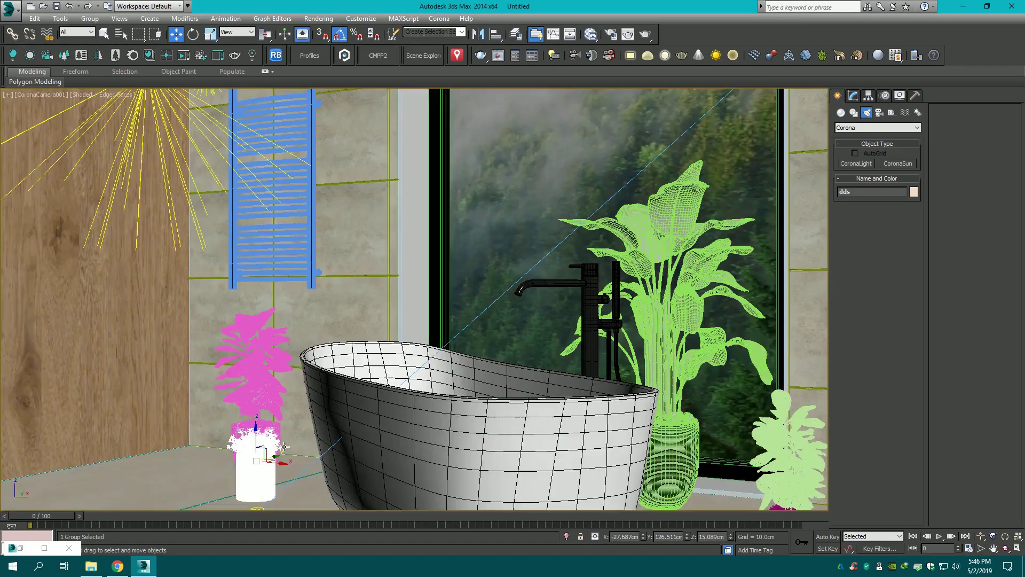
left_click_drag(276, 455, 266, 316)
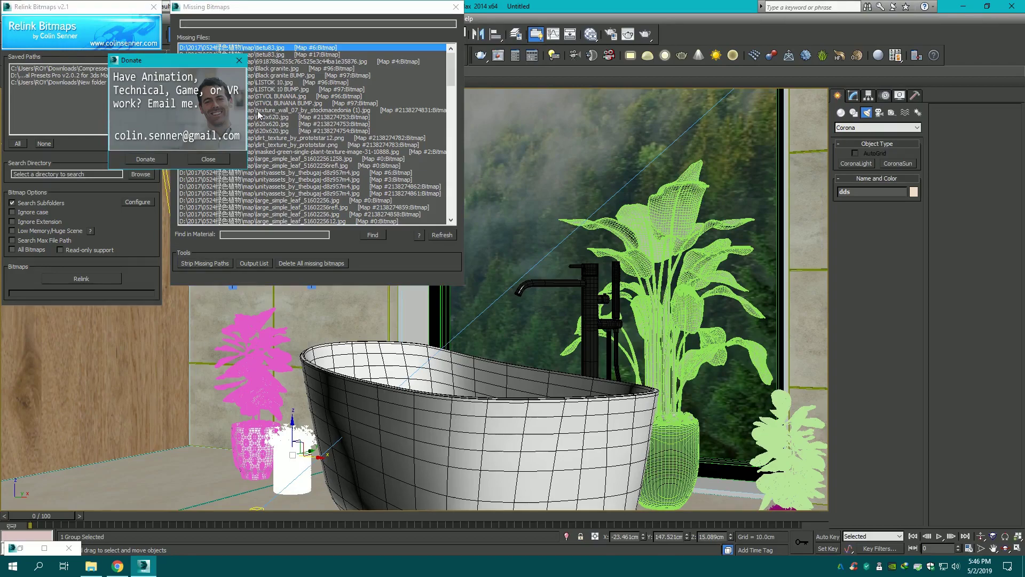
- Relink the missing bitmaps from the saved Compressed folder path and close both relink windows
left_click(113, 70)
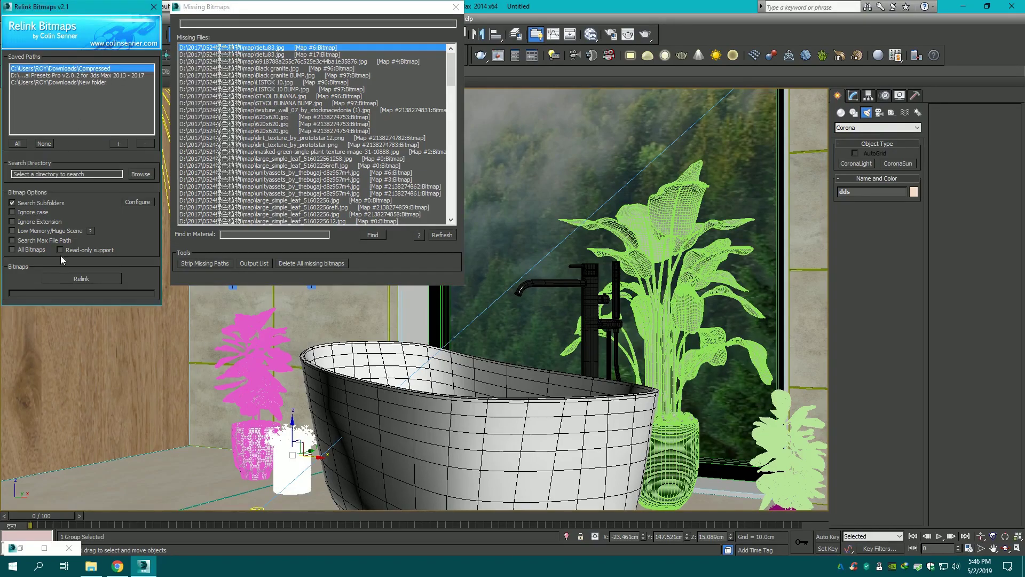
left_click(82, 278)
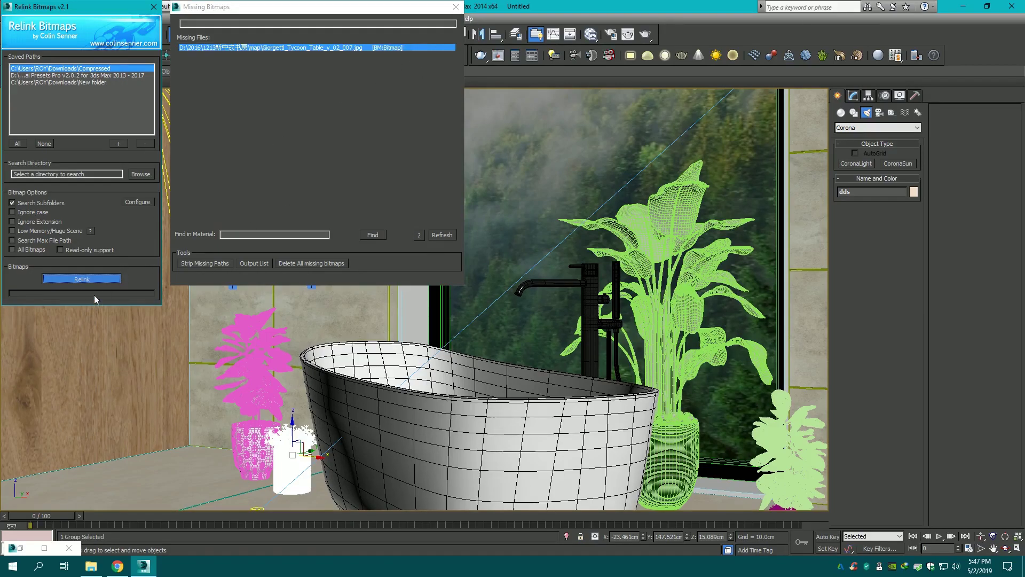
left_click(456, 7)
left_click(789, 487)
- In Top view, move the re plant up-left and the small hght plant to the room's left side
key("t")
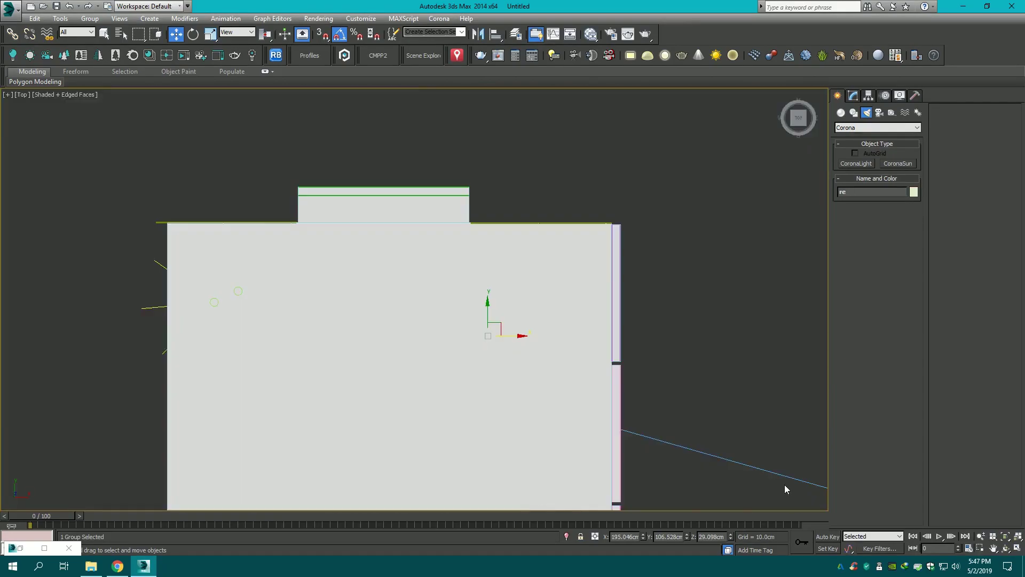
key("z")
scroll(488, 319, "down", 5)
scroll(488, 320, "down", 6)
mouse_move(483, 317)
left_mouse_down()
mouse_move(464, 309)
mouse_move(465, 298)
left_mouse_up()
left_click(643, 358)
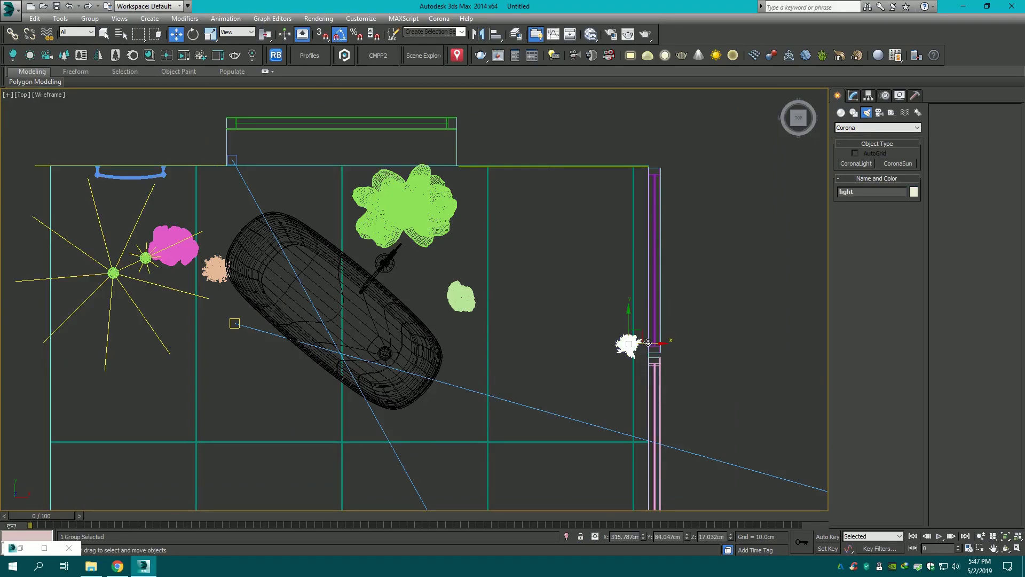
mouse_move(629, 346)
left_mouse_down()
mouse_move(160, 344)
mouse_move(68, 192)
left_mouse_up()
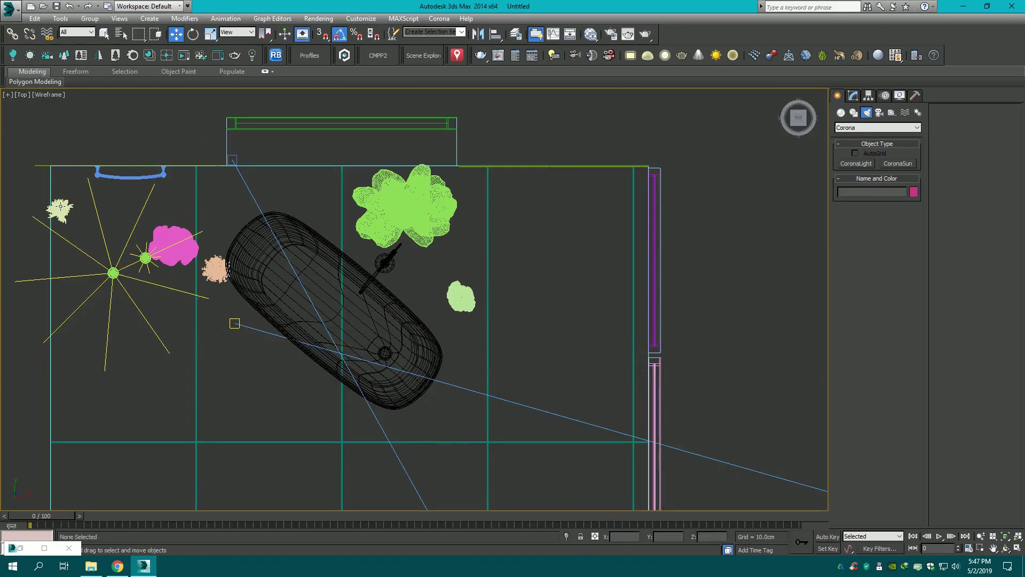
left_click_drag(60, 170, 75, 160)
- View the shaded CoronaCamera001, nudge the hght plant left, and dock a Corona interactive panel
key("c")
key("F3")
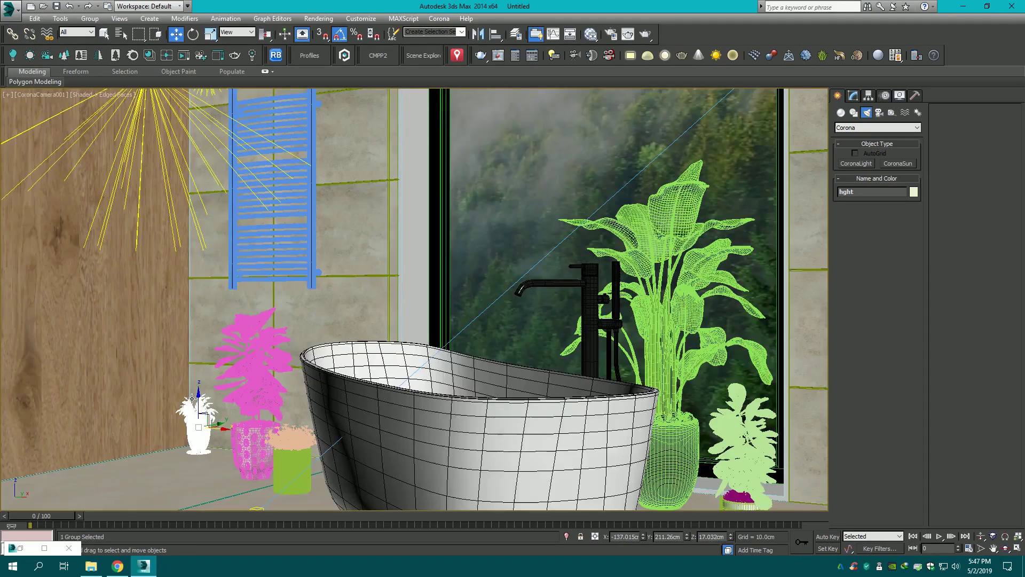
left_click_drag(206, 423, 202, 423)
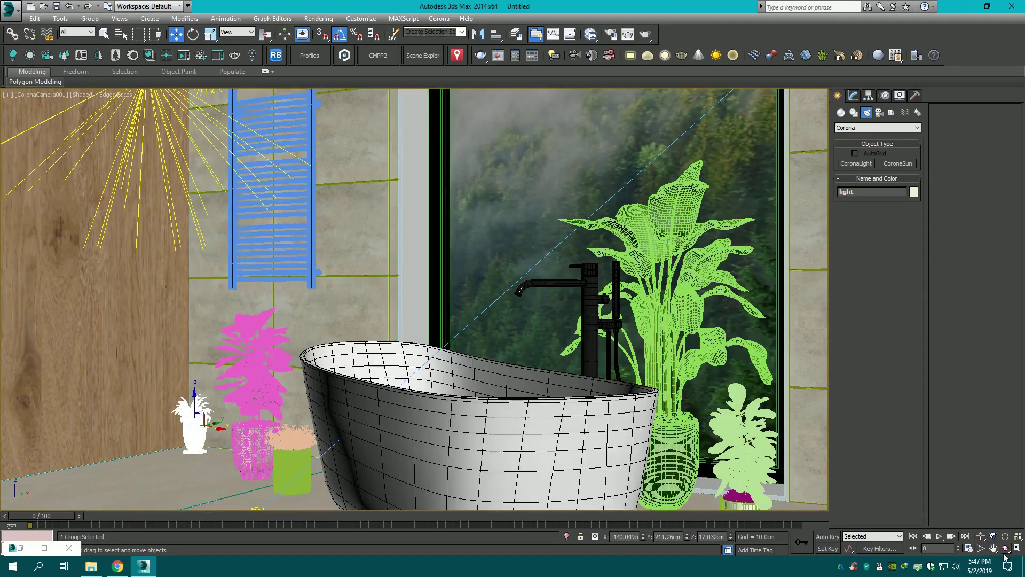
key("alt+w")
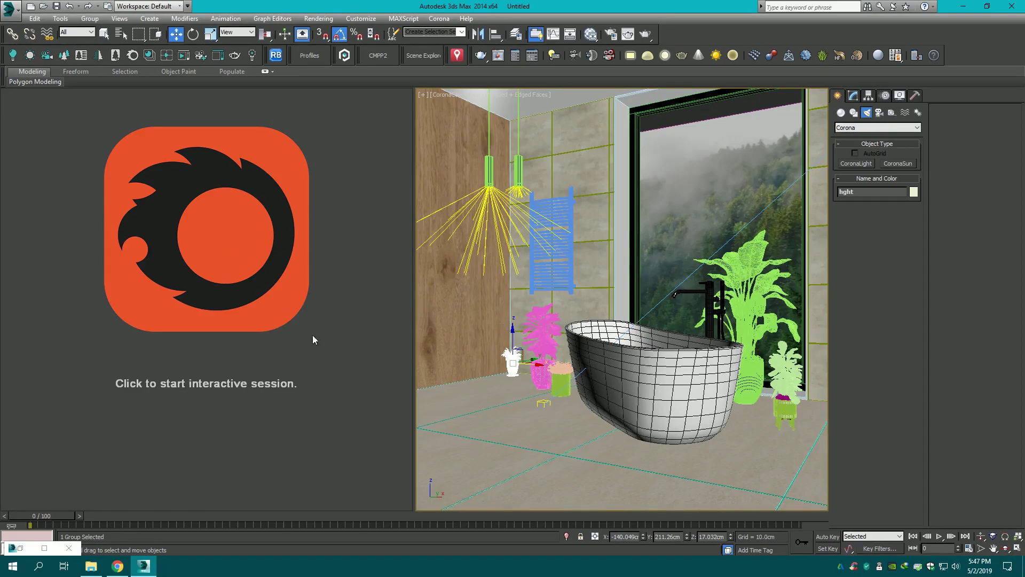
- Start the Corona interactive render, then open and close the Corona material converter
left_click(238, 294)
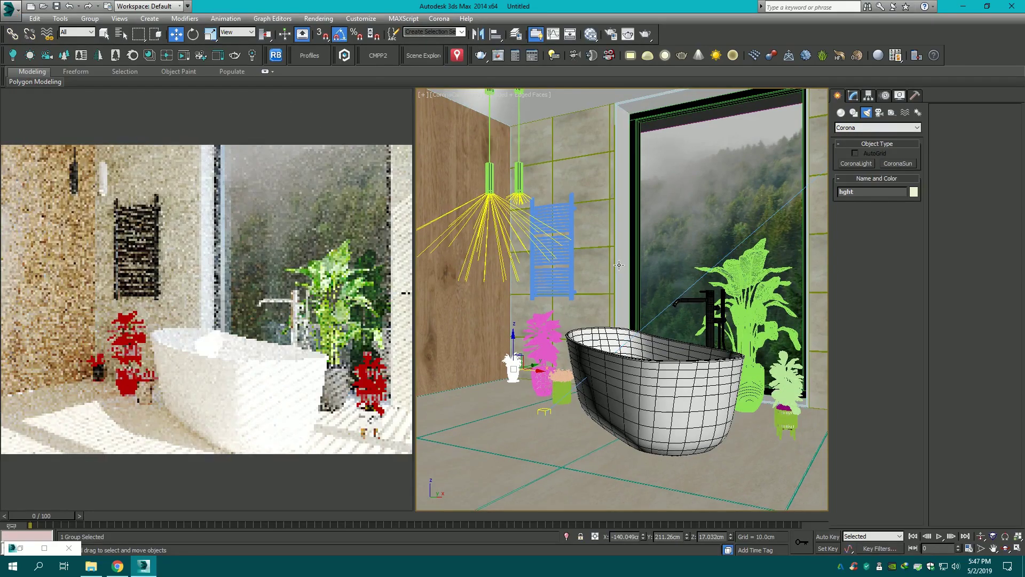
left_click(133, 55)
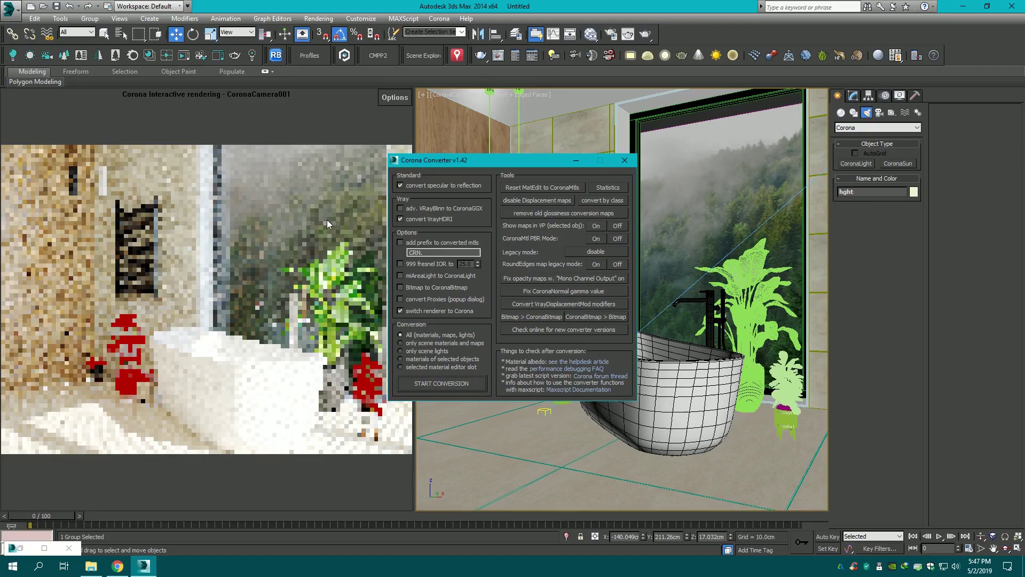
left_click(625, 161)
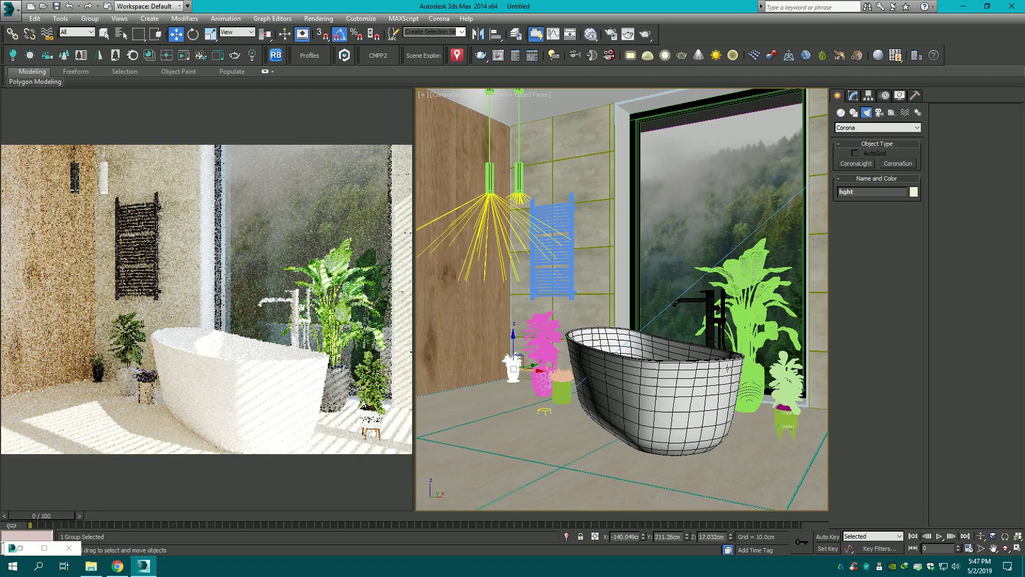
- Scale up the re plant group beside the banana plant and tilt the camera view slightly
left_click(805, 406)
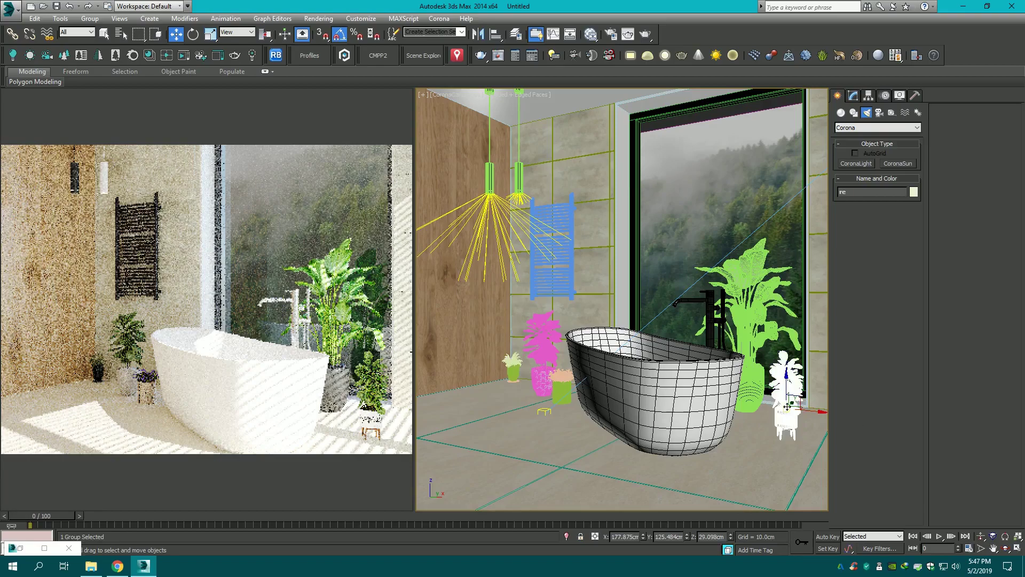
left_click(210, 34)
mouse_move(791, 403)
left_mouse_down()
mouse_move(784, 374)
mouse_move(847, 408)
left_mouse_up()
key("w")
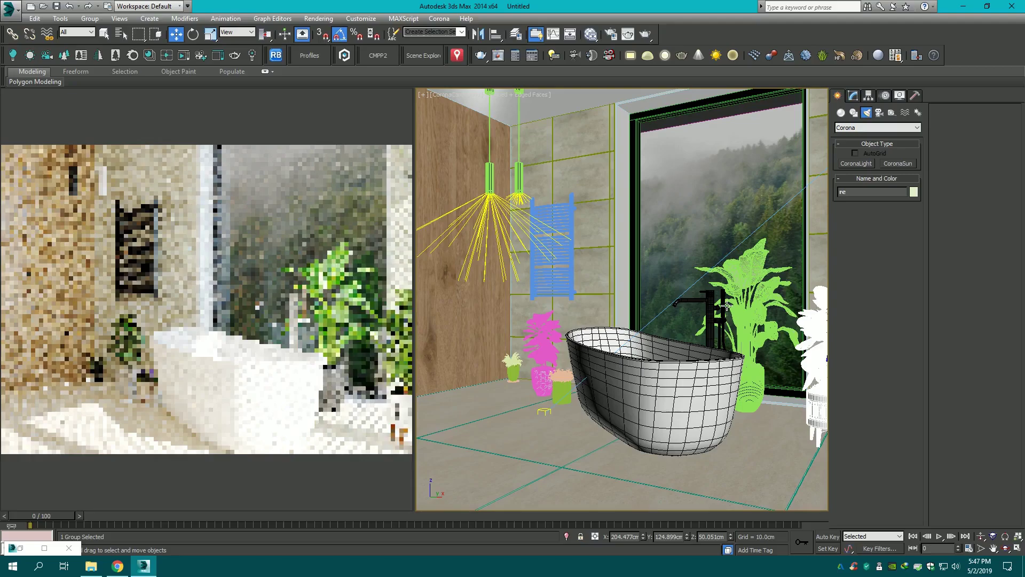
middle_click_drag(723, 347, 725, 316, "alt")
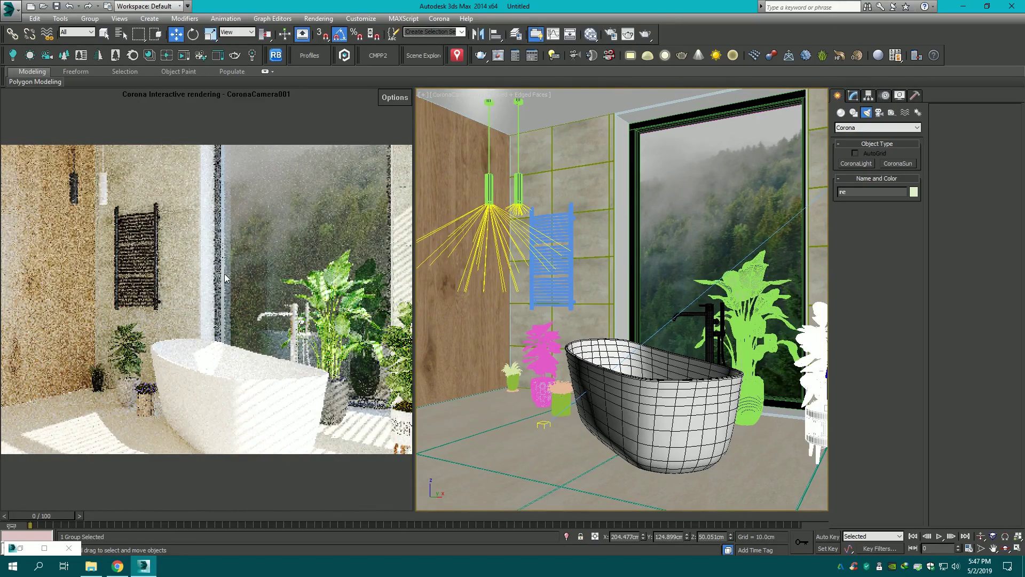
left_click(474, 423)
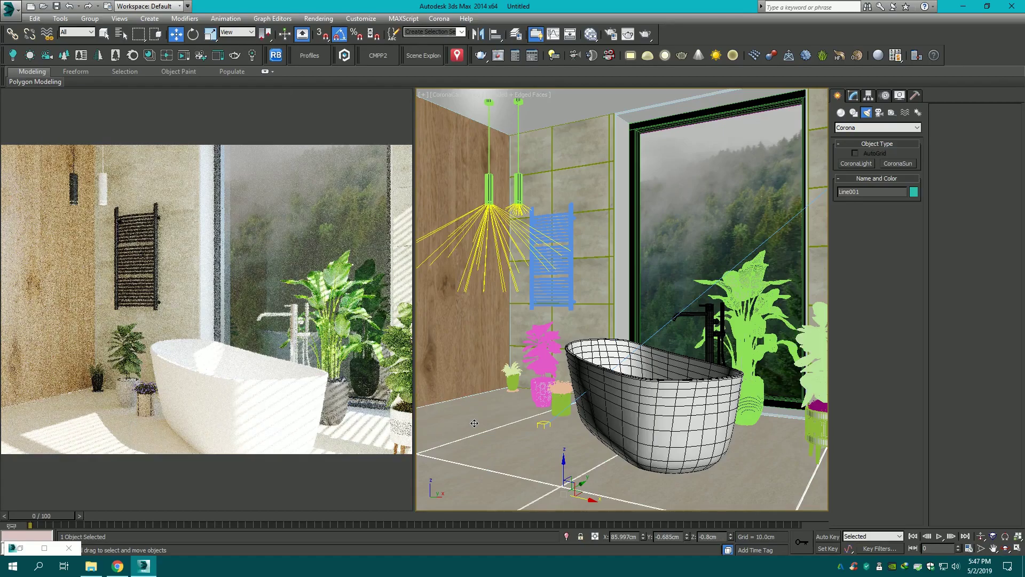
key("t")
key("F3")
key("z")
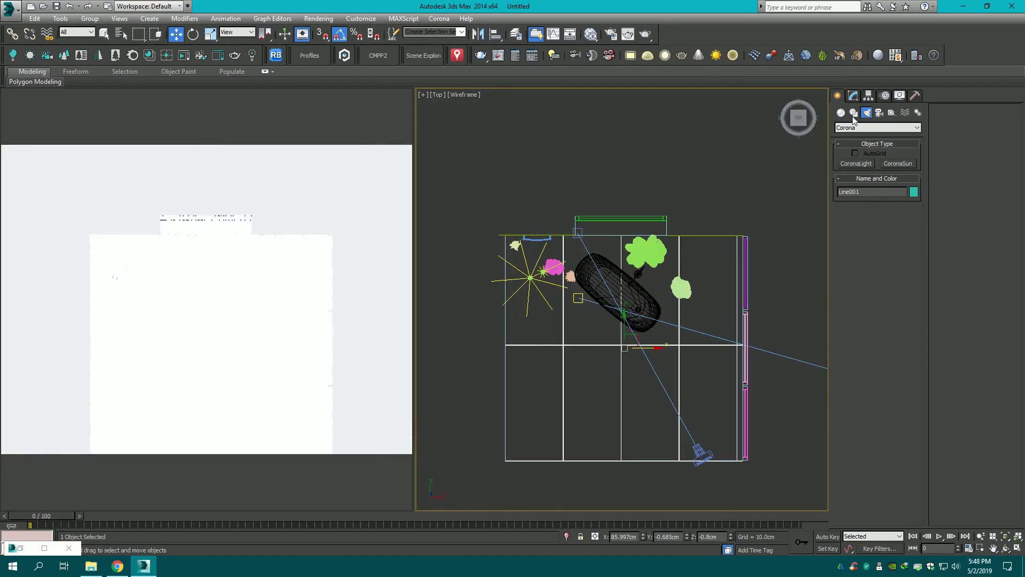
left_click(504, 252)
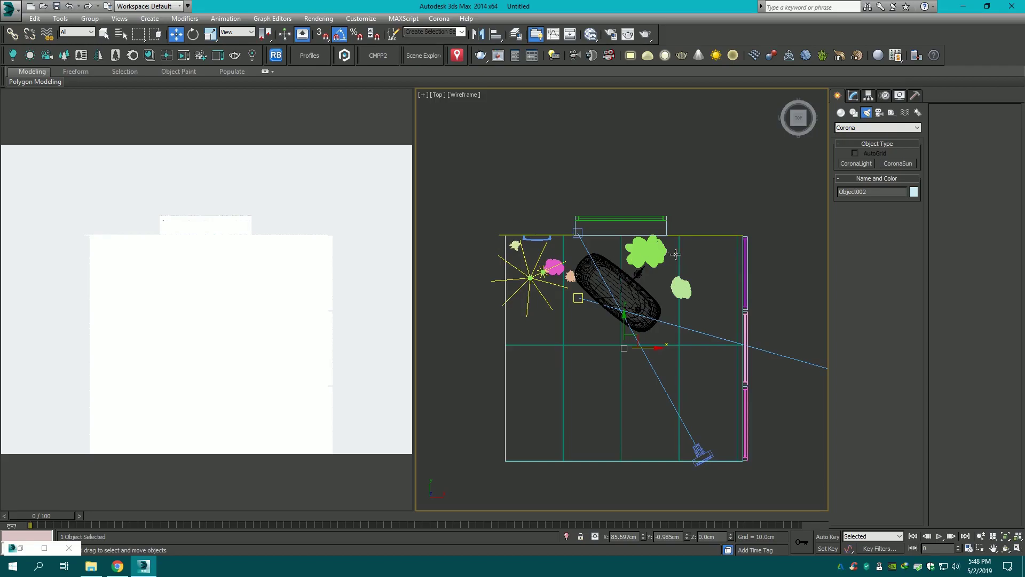
left_click_drag(795, 119, 793, 263)
key("F3")
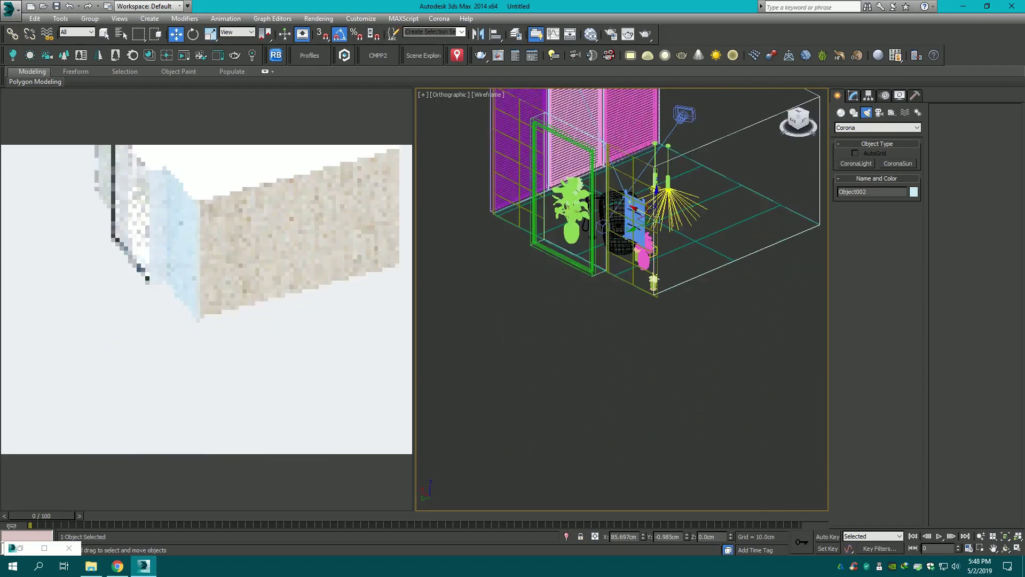
key("z")
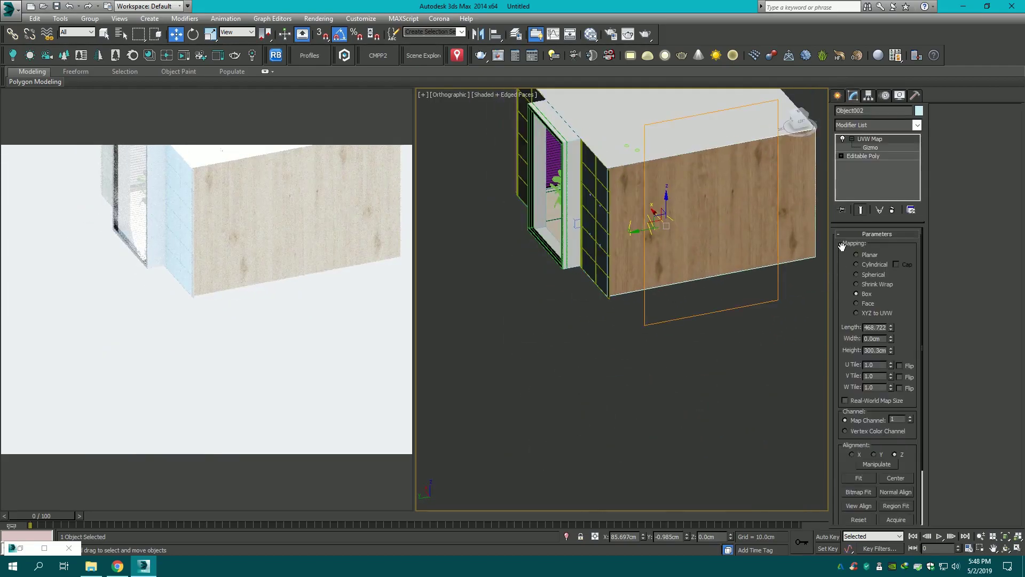
left_click(854, 156)
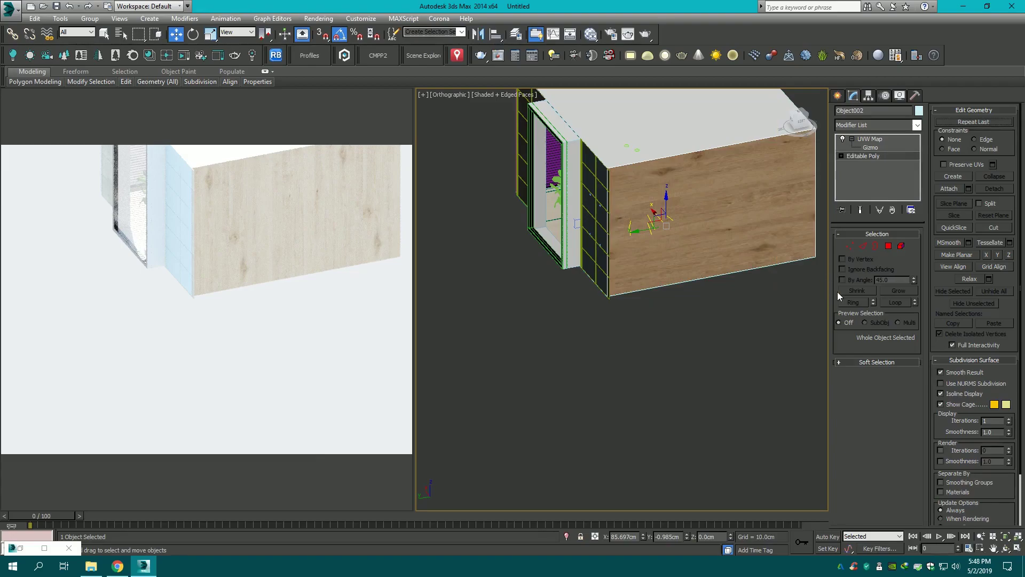
left_click(849, 246)
middle_click_drag(704, 361, 686, 297, "alt")
left_click_drag(687, 297, 704, 274)
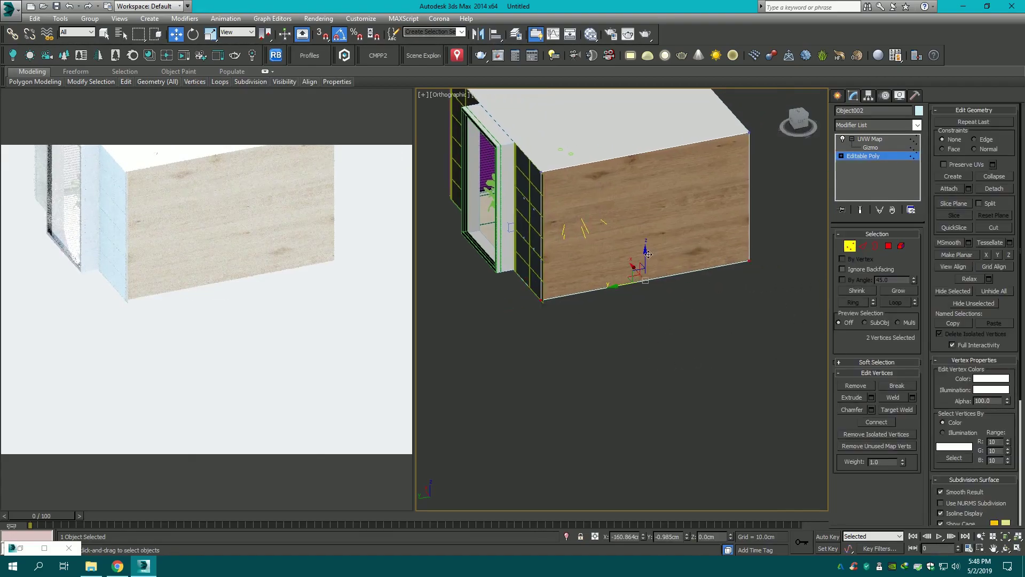
left_click(806, 152)
key("c")
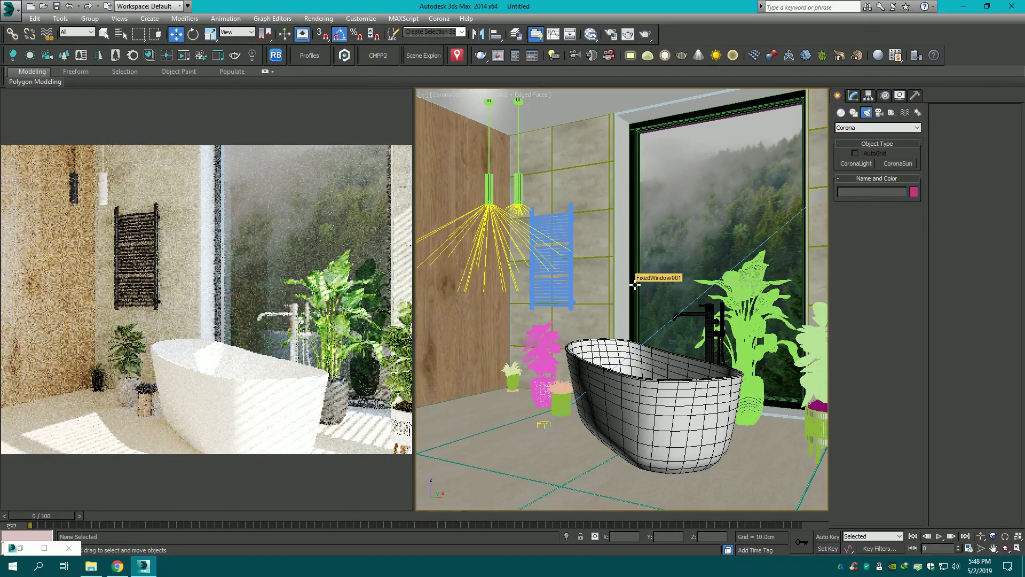
- Orbit the perspective view round to the window wall and select FixedWindow001, zooming in on it
key("p")
middle_click_drag(630, 291, 668, 382, "alt")
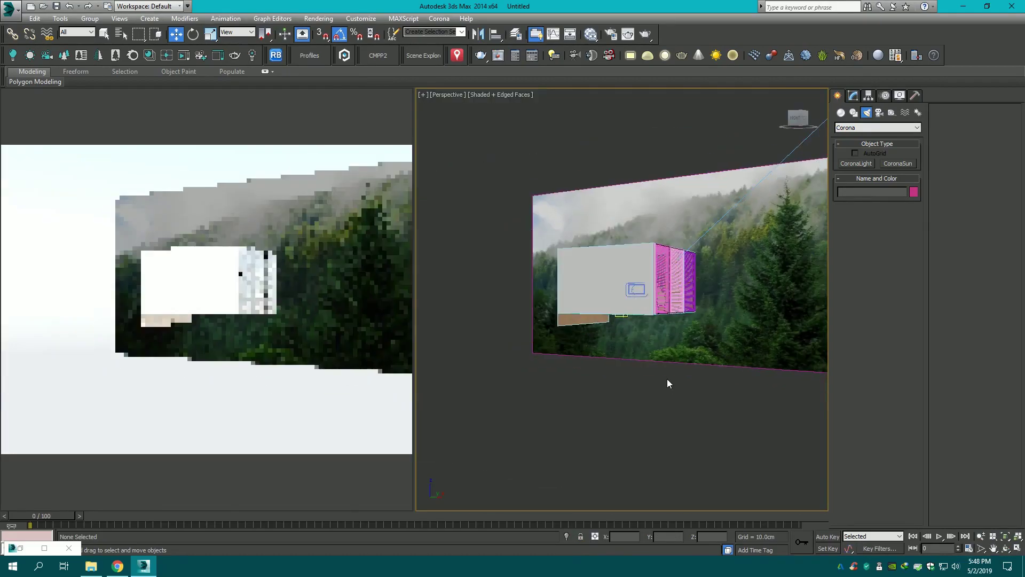
middle_click_drag(797, 146, 594, 291, "alt")
scroll(594, 291, "up", 4)
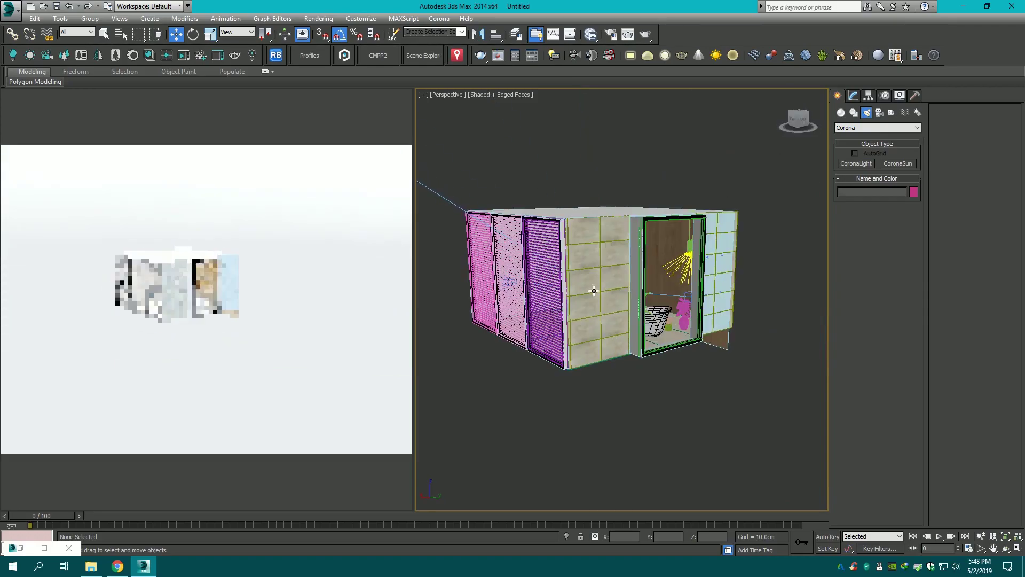
left_click(798, 122)
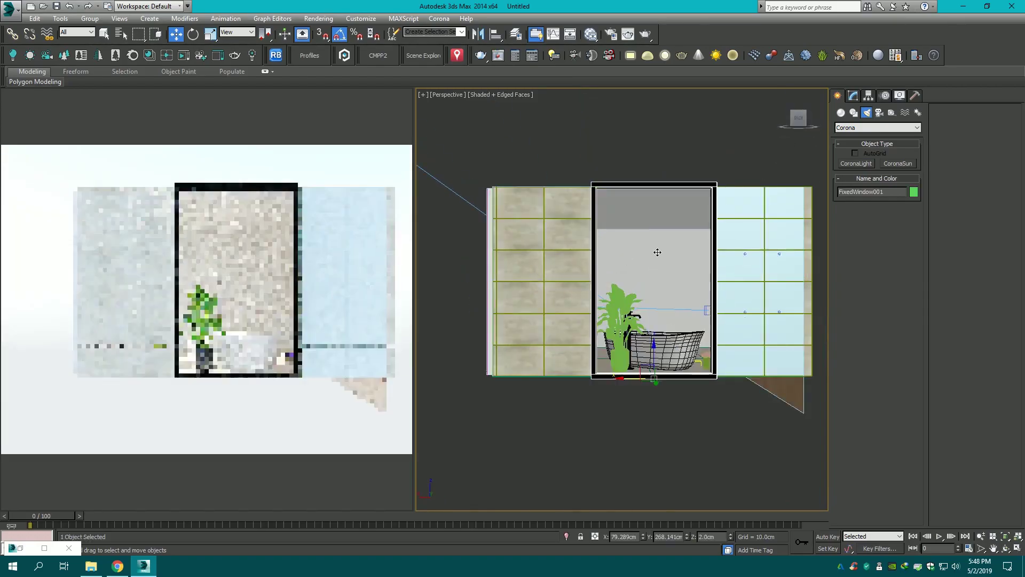
key("shift+z")
left_click(852, 95)
key("z")
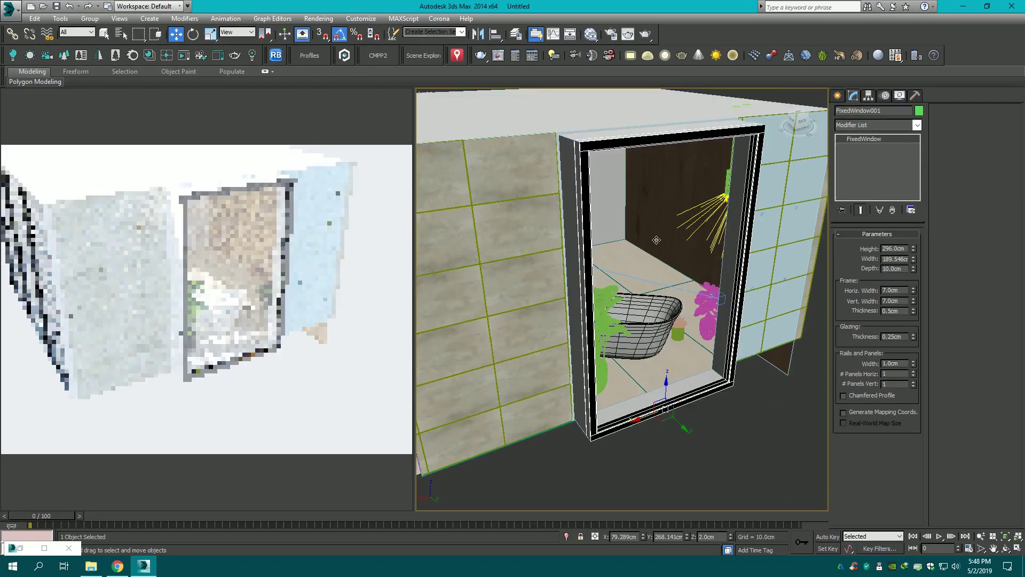
- Convert FixedWindow001 to Editable Poly, select its glass polygon, and bring up the Slate Material Editor
right_click(658, 230)
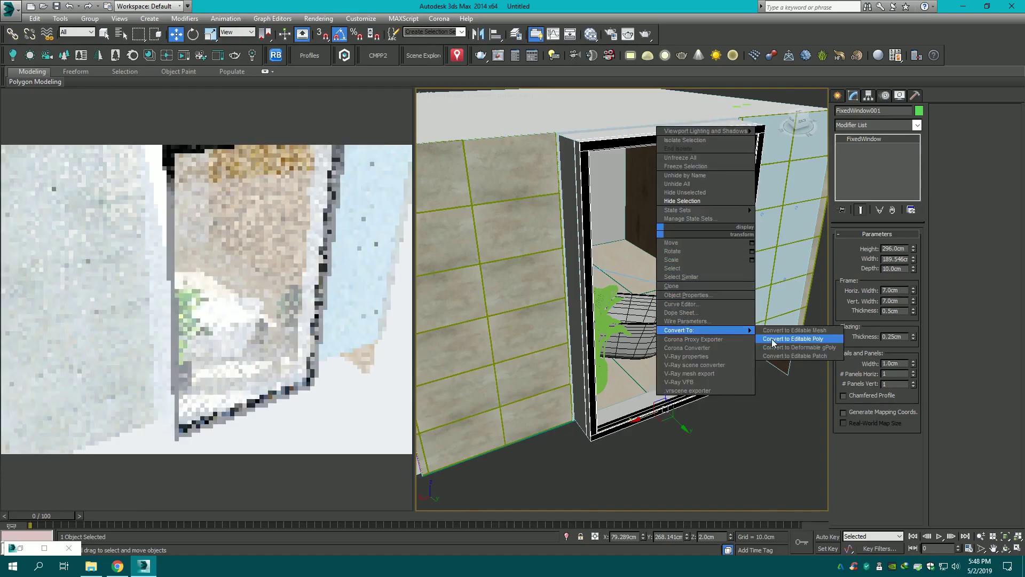
left_click(771, 338)
key("4")
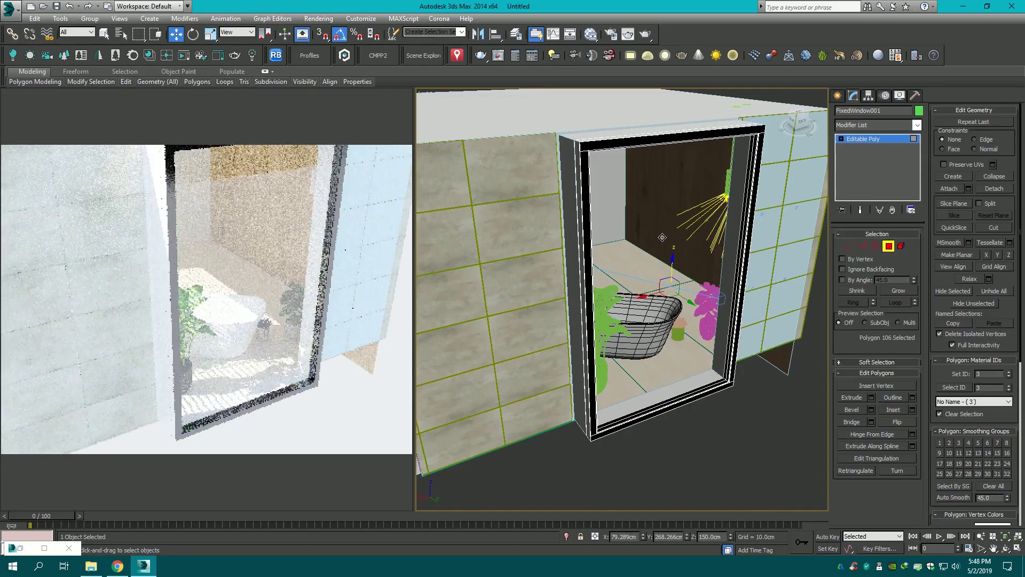
left_click(676, 298)
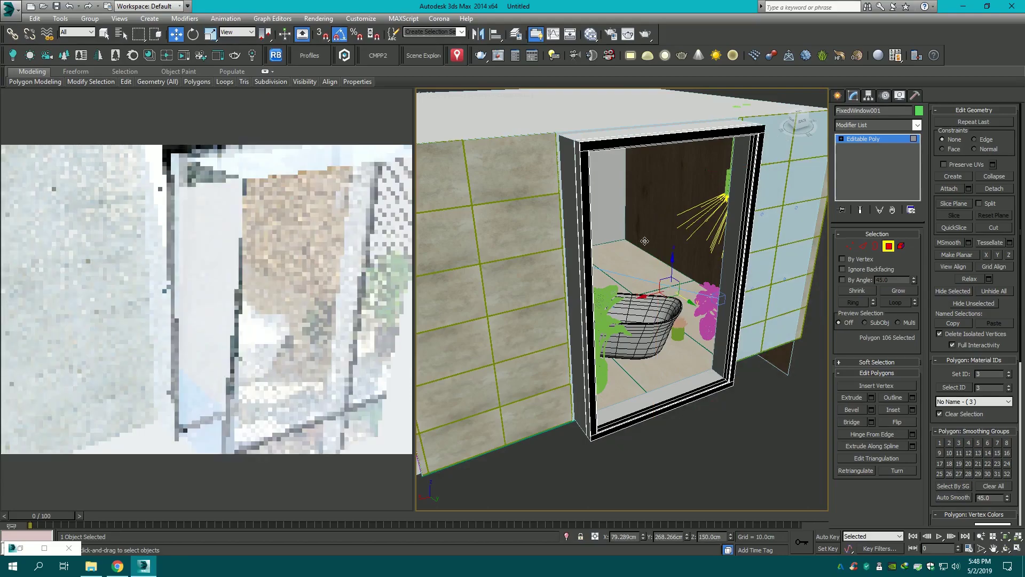
left_click(590, 33)
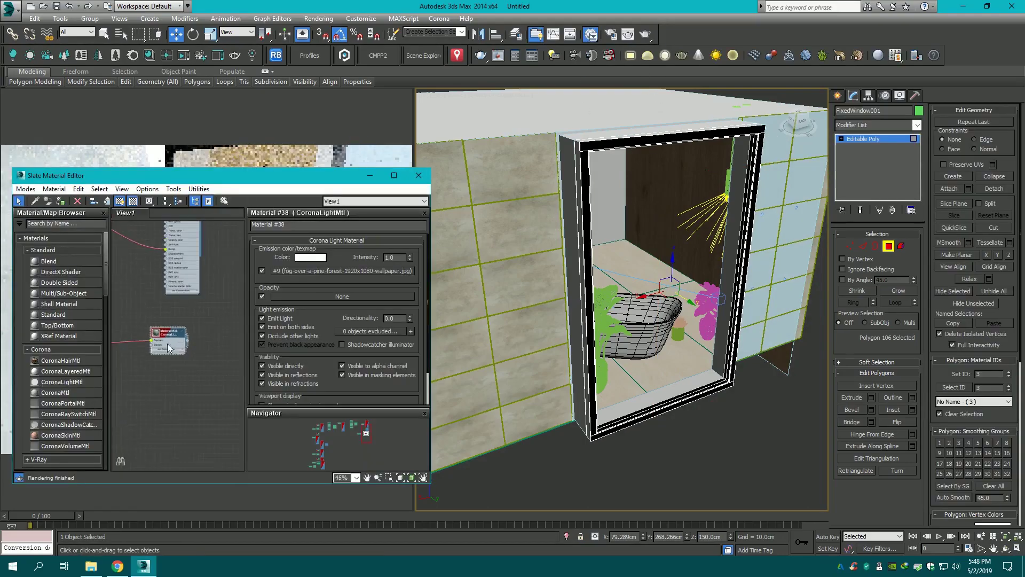
- Assign a new CoronaPortalMtl to the selected glass pane and close the Slate editor
scroll(69, 368, "down", 2)
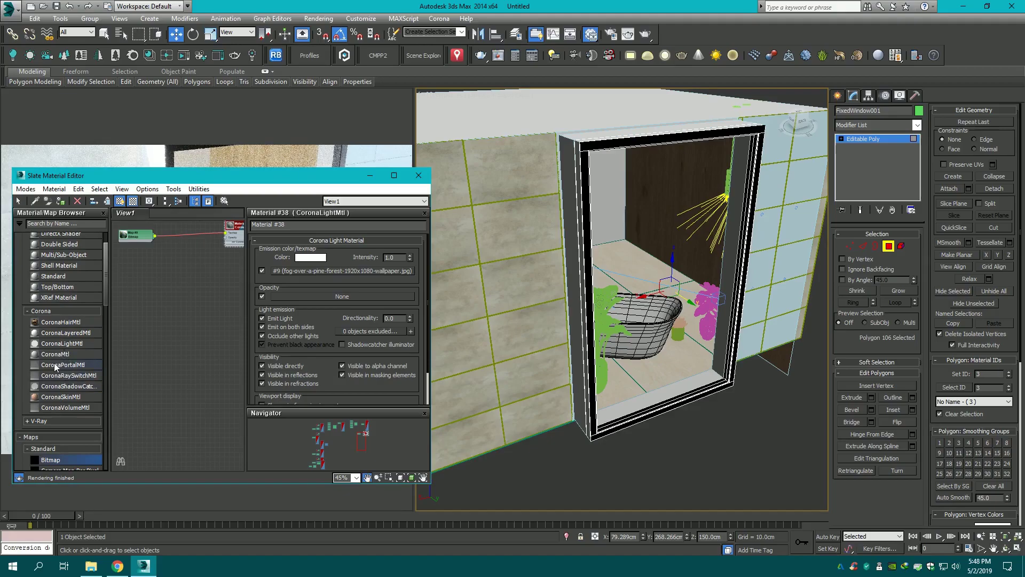
left_click_drag(56, 367, 187, 308)
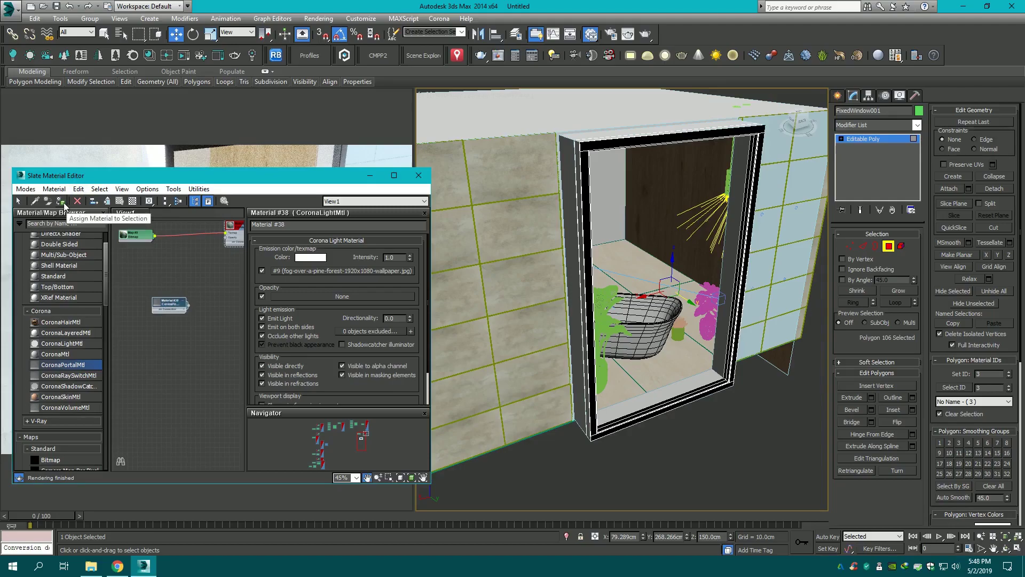
left_click(61, 202)
left_click(419, 175)
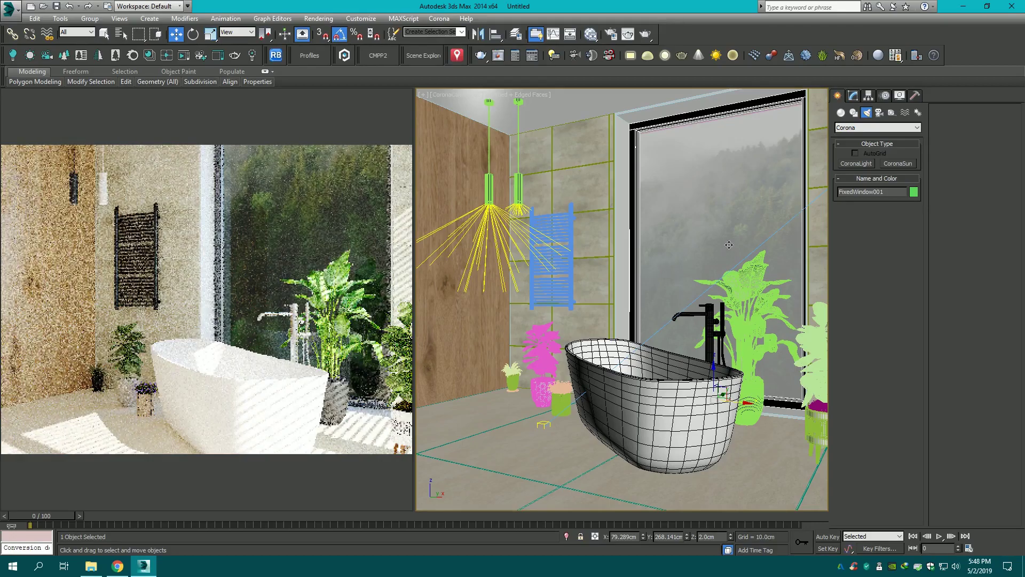
left_click_drag(797, 118, 798, 119)
- Draw a surface-snapped rectangular Corona light over the window opening and move it outside the room
left_click(798, 119)
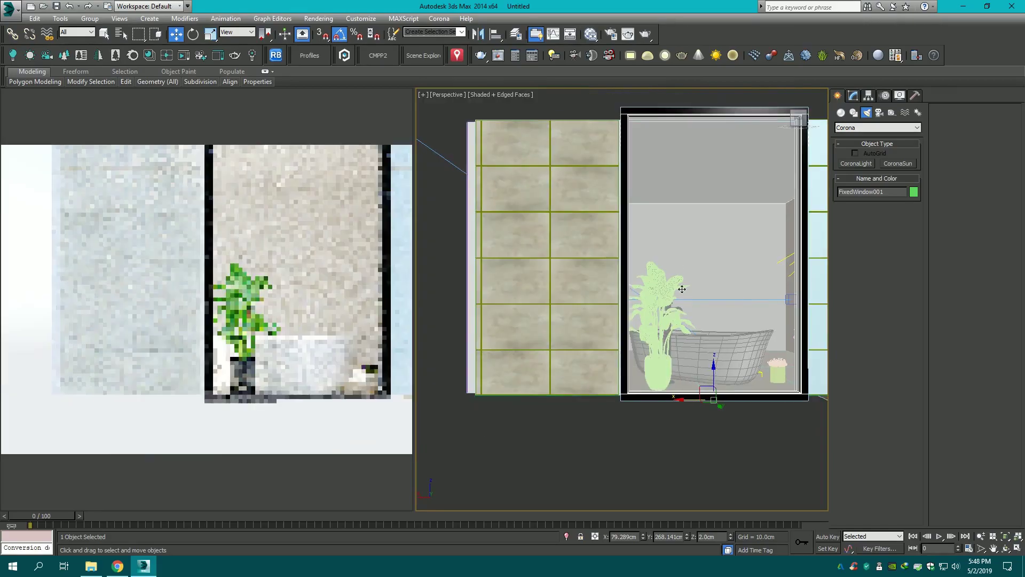
left_click(826, 131)
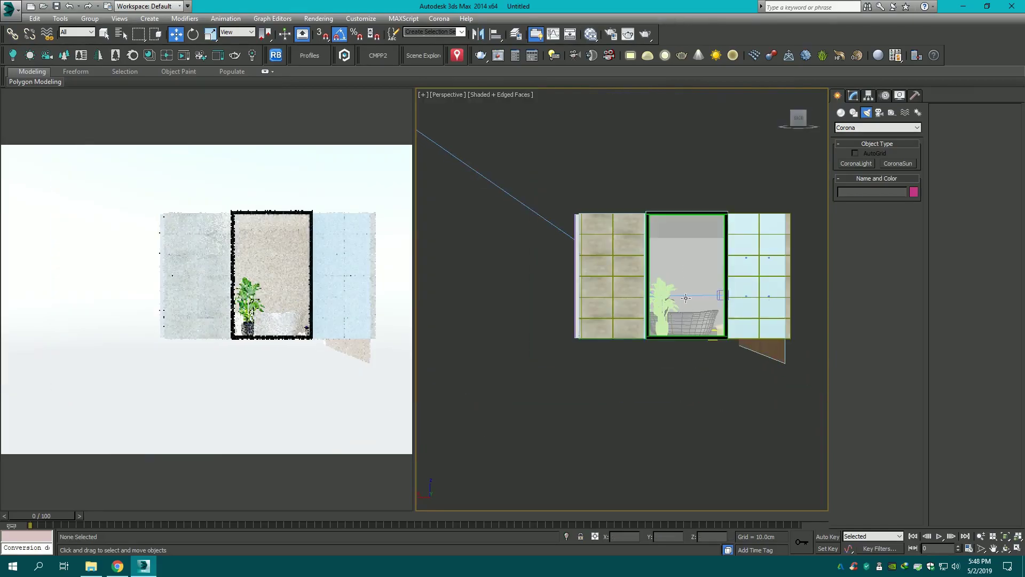
left_click(856, 164)
left_click(855, 153)
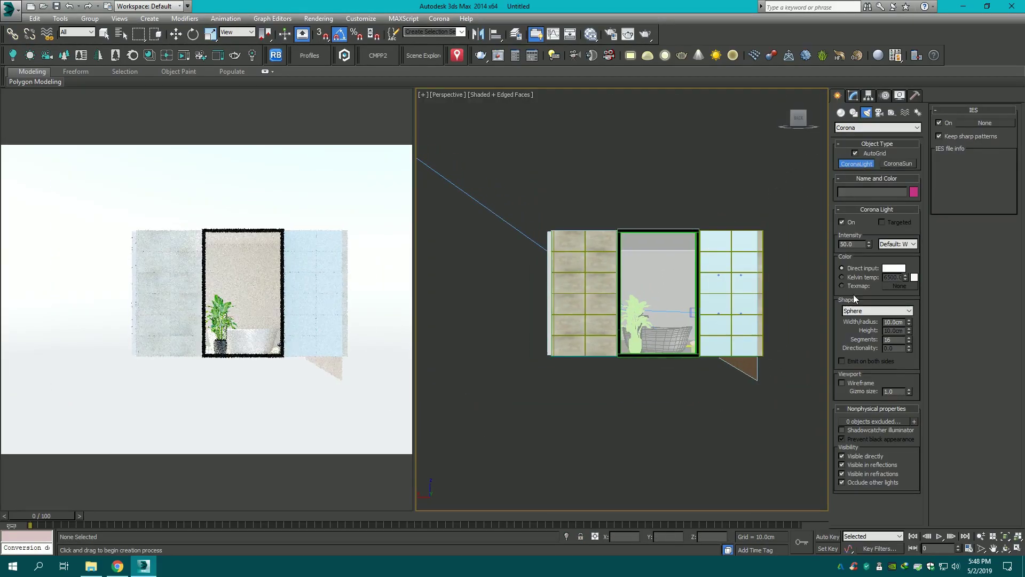
left_click(877, 310)
left_click(865, 328)
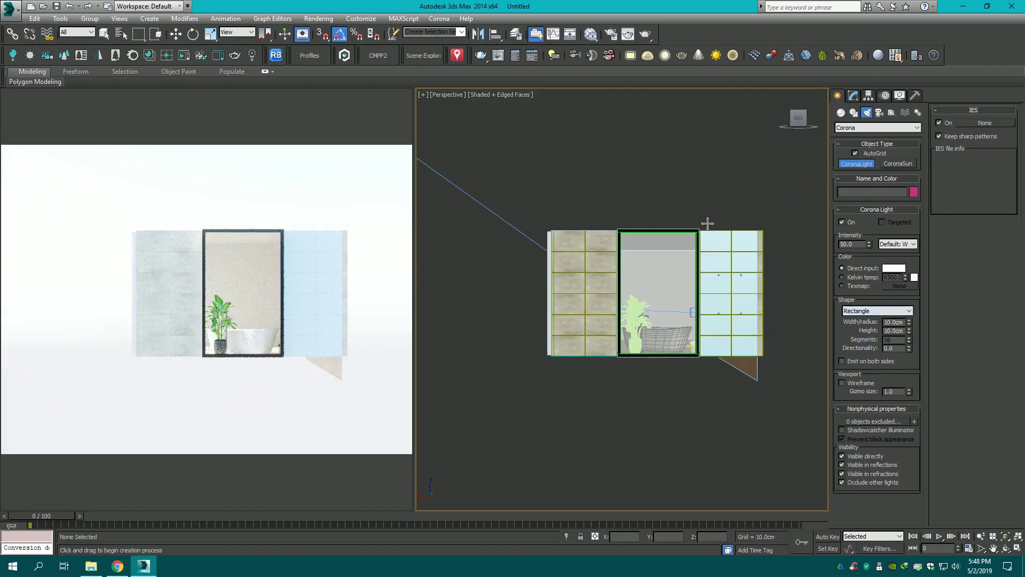
left_click_drag(698, 231, 660, 368)
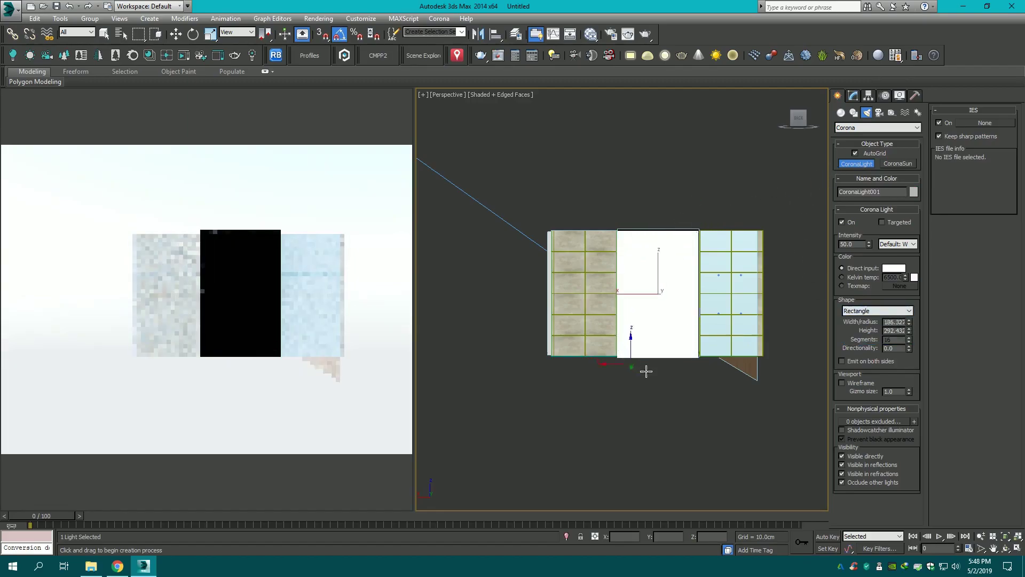
key("w")
left_click_drag(795, 119, 567, 360)
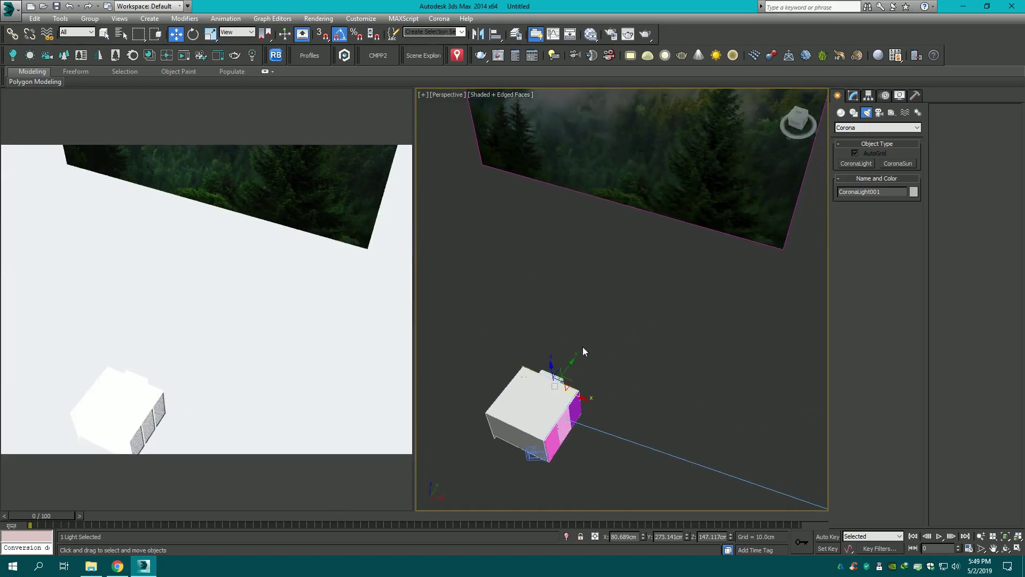
left_click(582, 351)
left_click_drag(566, 372, 595, 323)
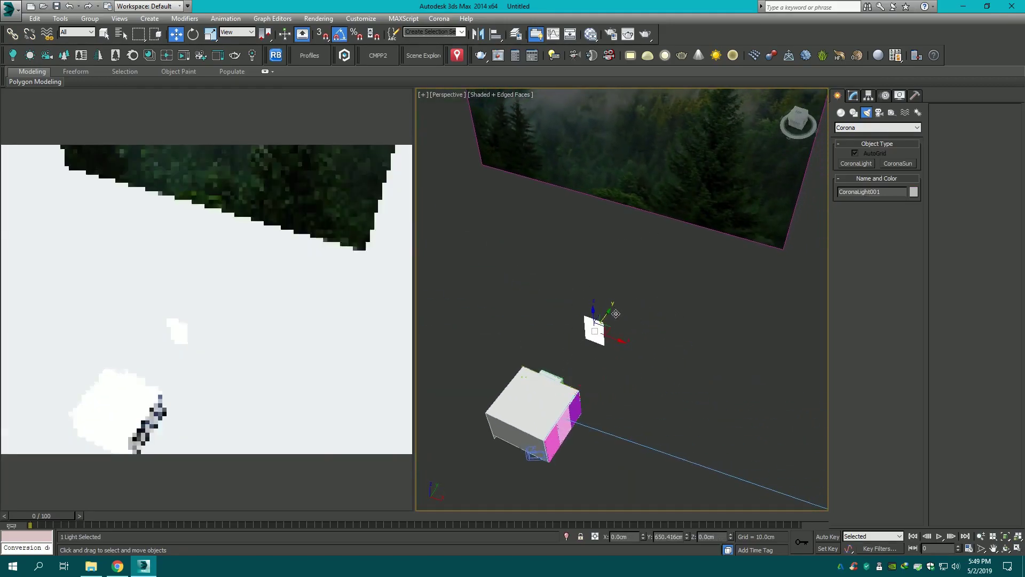
key("c")
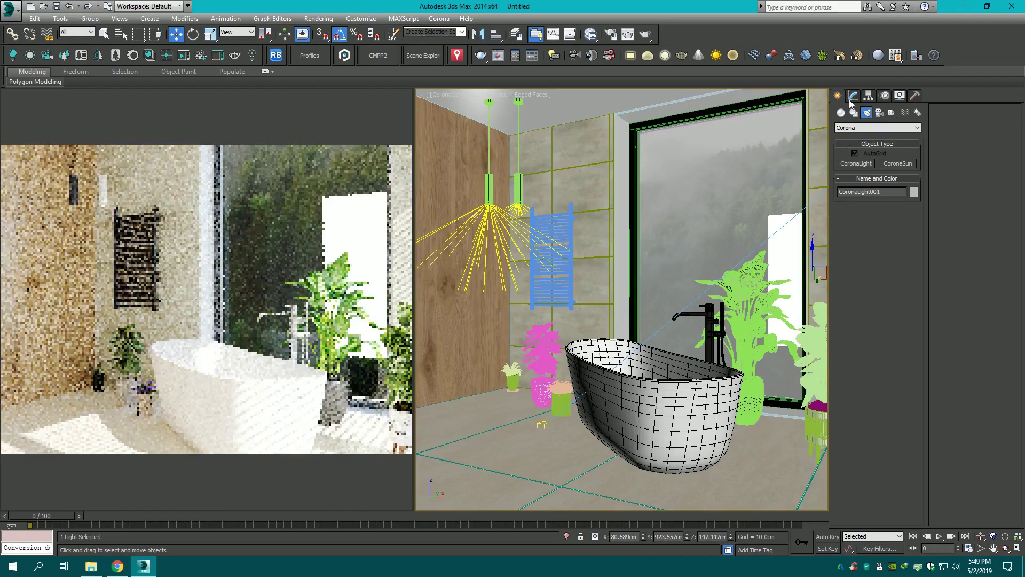
- Make the light invisible to the camera, set intensity 1000, and disable Occlude other lights
left_click(853, 97)
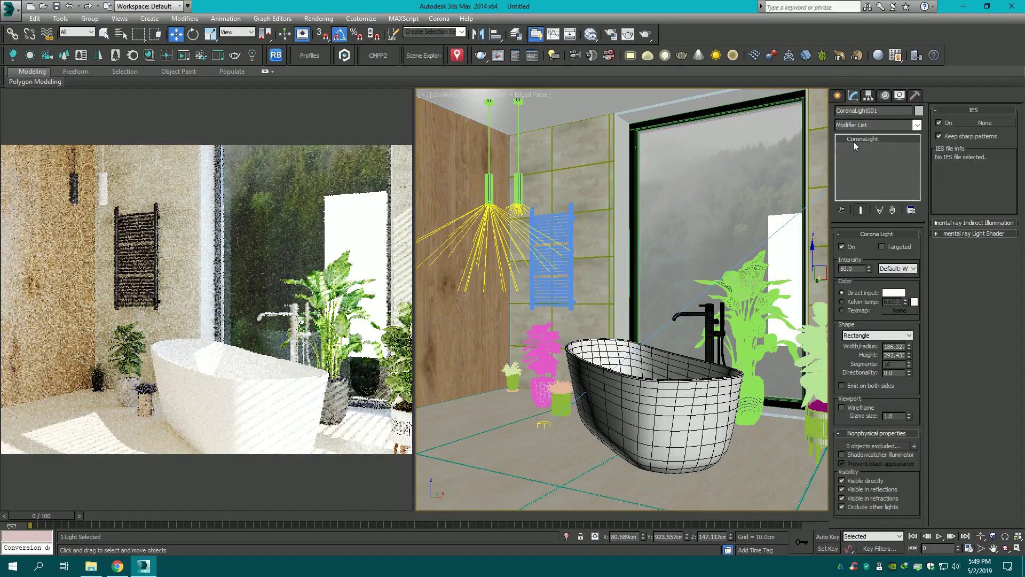
left_click(849, 483)
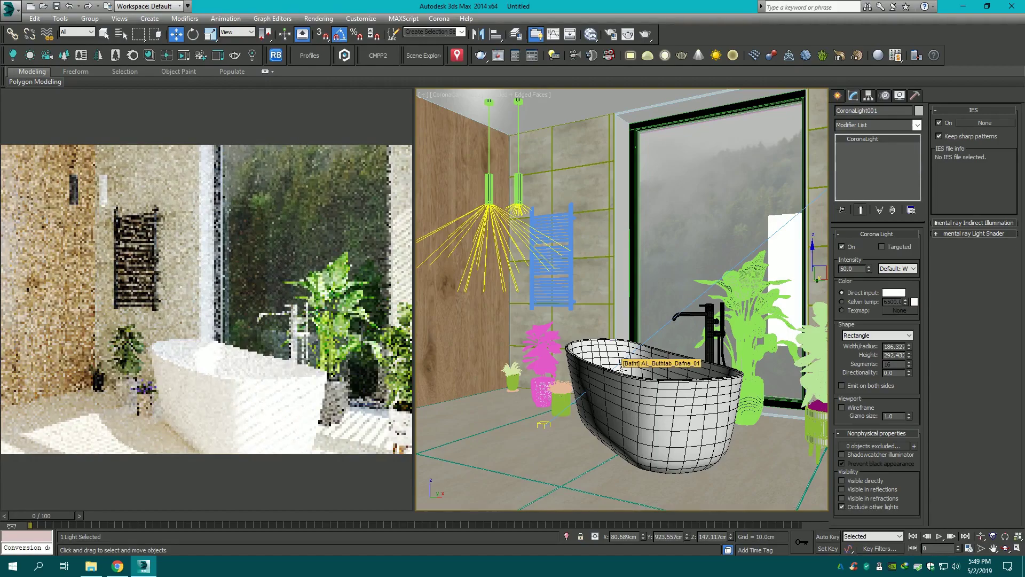
left_click_drag(868, 269, 855, 221)
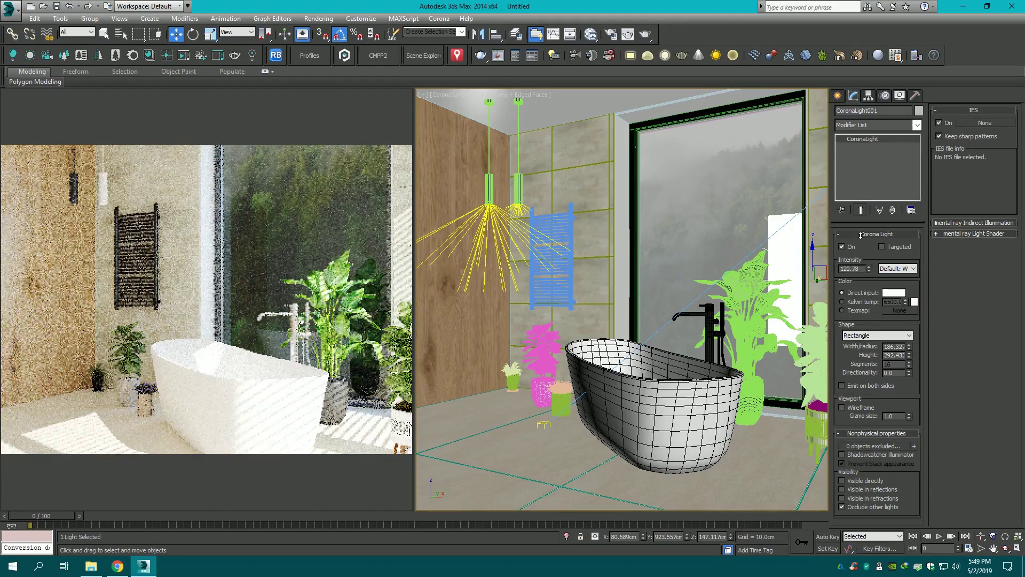
left_click_drag(861, 235, 721, 142)
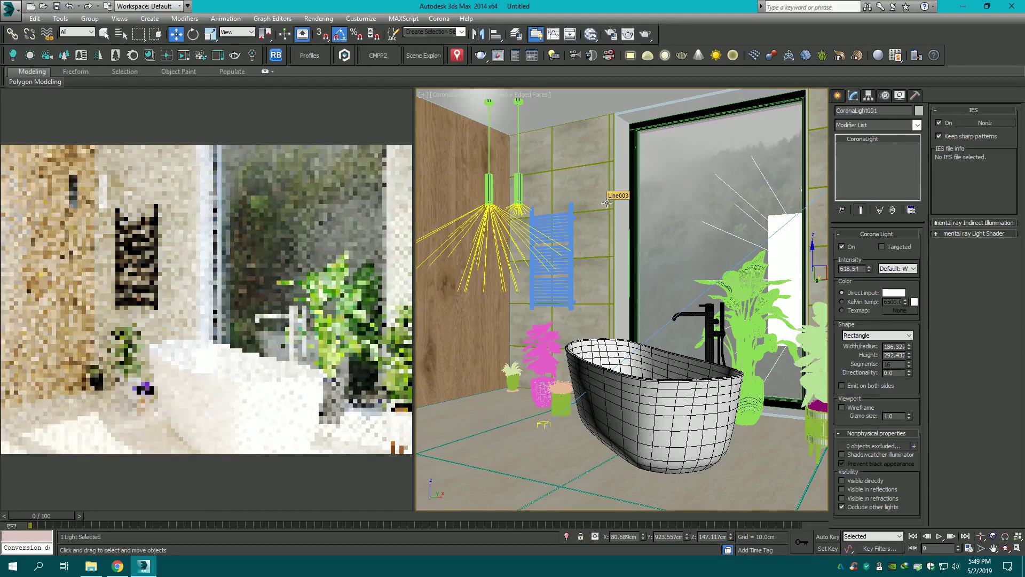
left_click_drag(866, 247, 866, 160)
type("1000")
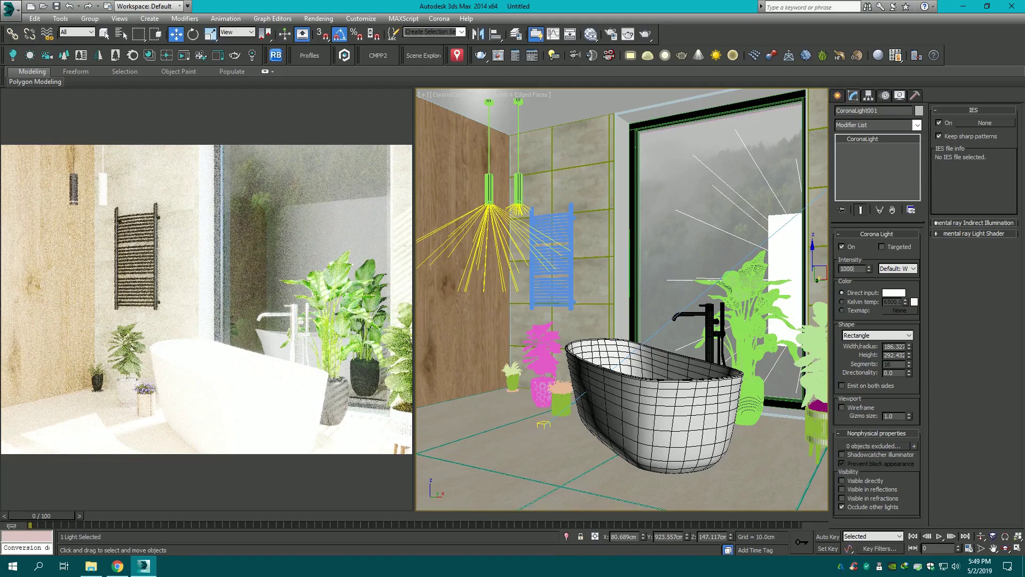
key("Return")
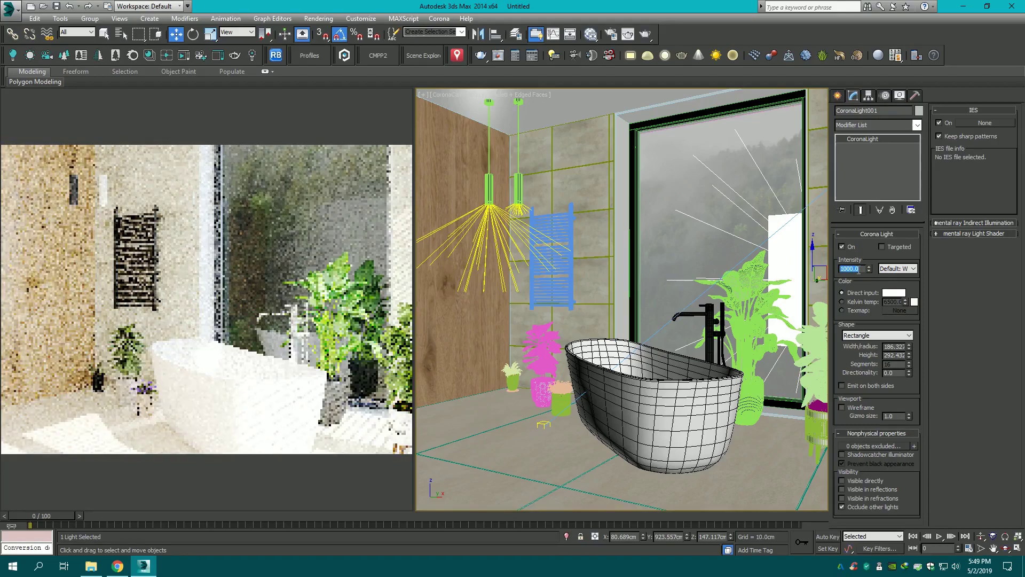
left_click(883, 505)
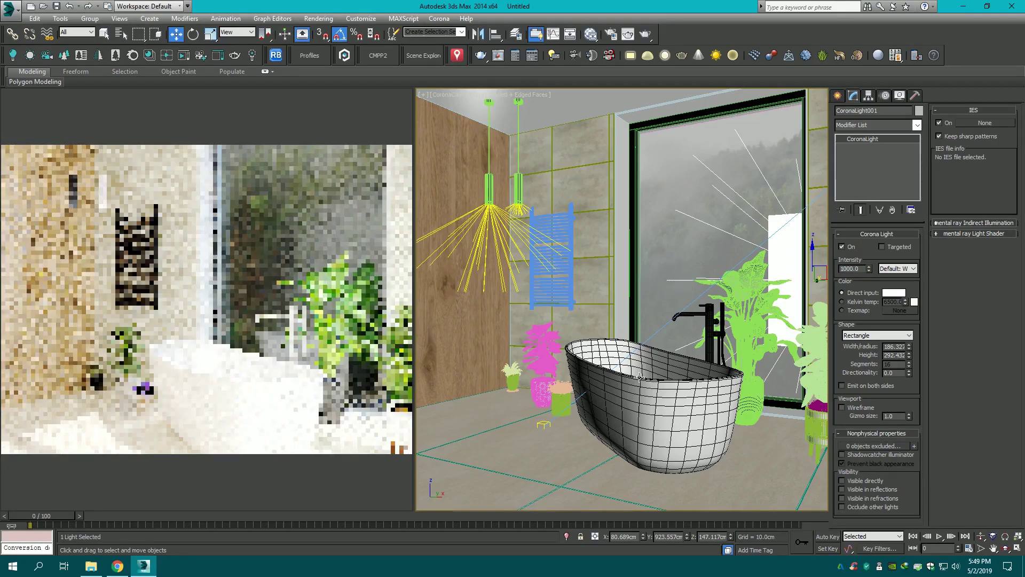
key("t")
scroll(643, 367, "down", 5)
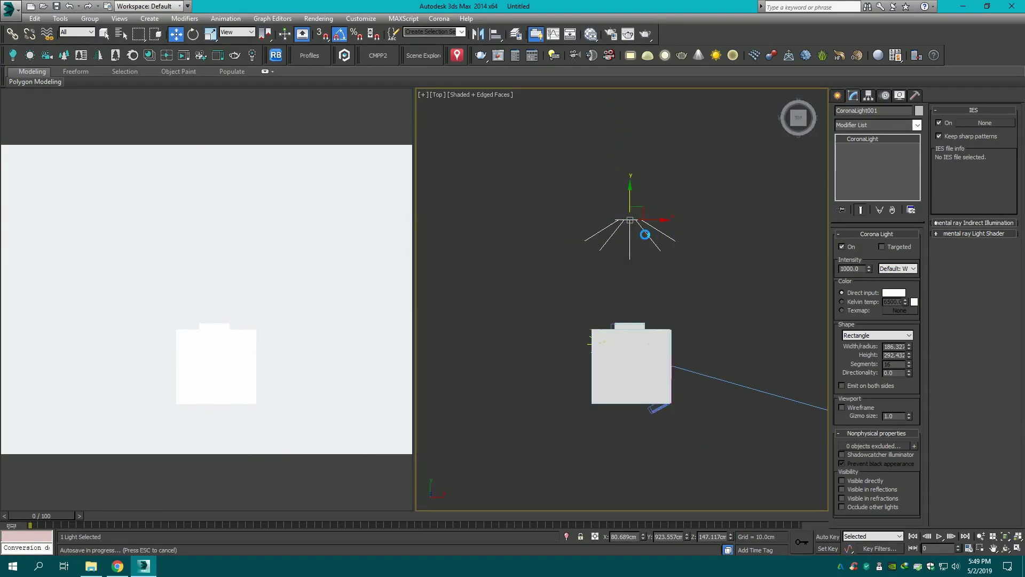
- In Top view, push CoronaLight001 further out along Y, checking it through the camera
left_click_drag(670, 201, 668, 113)
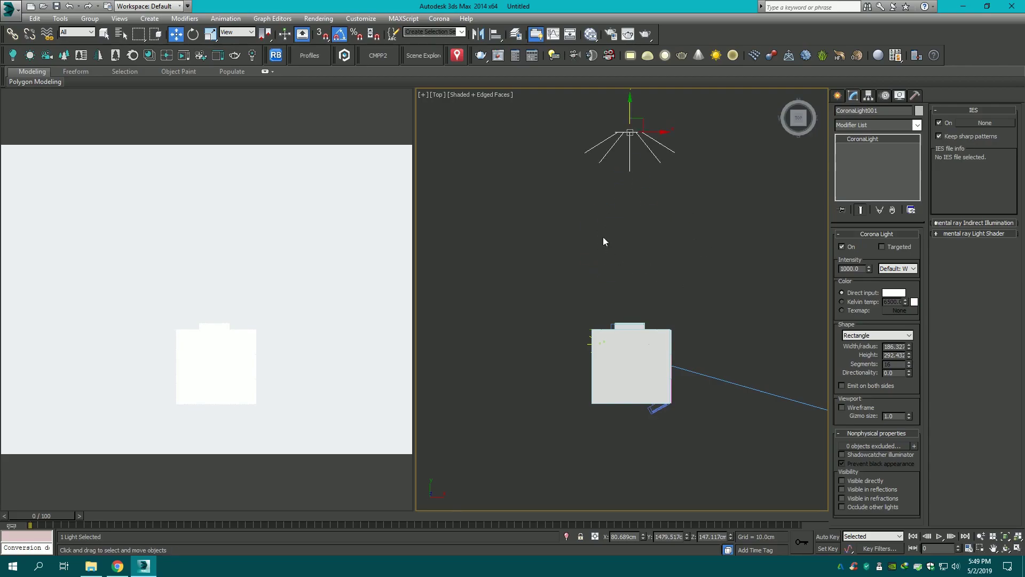
key("c")
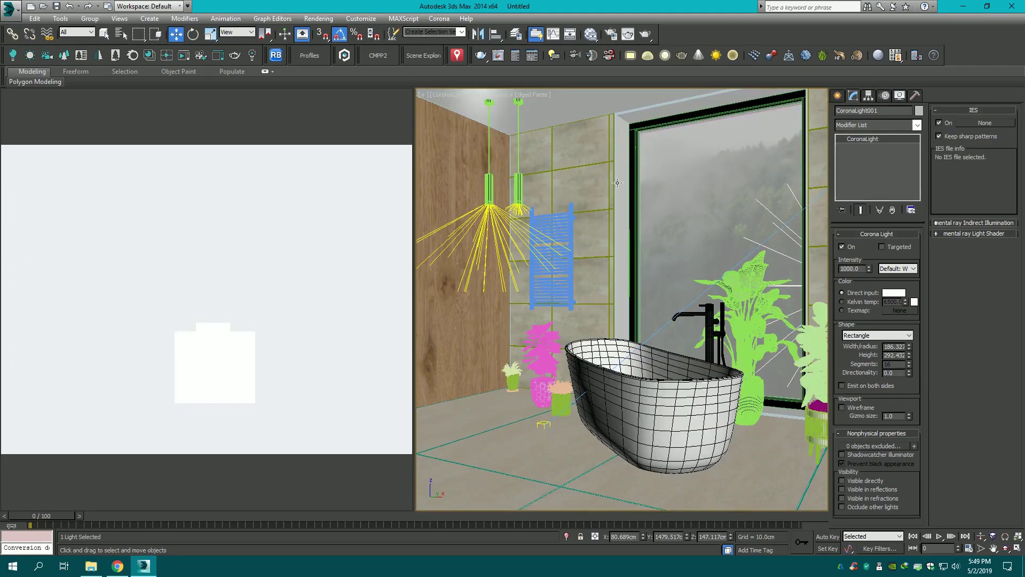
key("t")
scroll(614, 315, "down", 5)
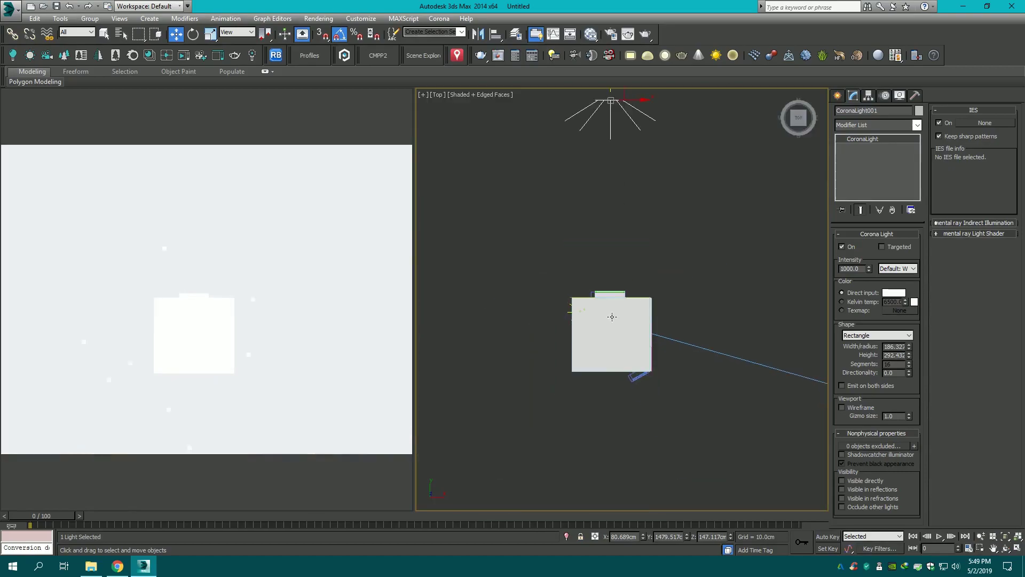
scroll(662, 304, "down", 3)
left_click_drag(609, 258, 608, 226)
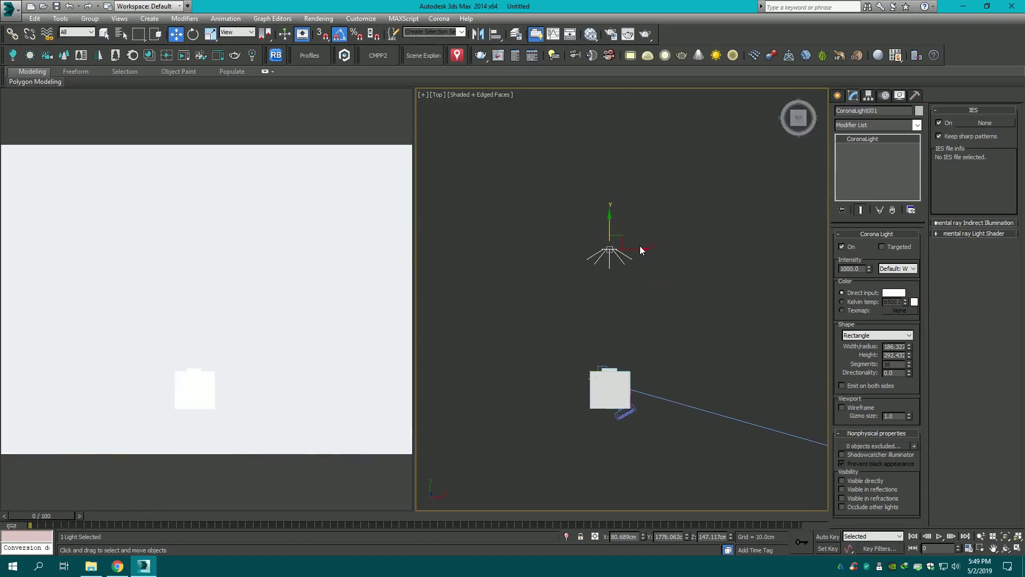
- Rotate the light 10 degrees about Z and return to the camera view
left_click(192, 35)
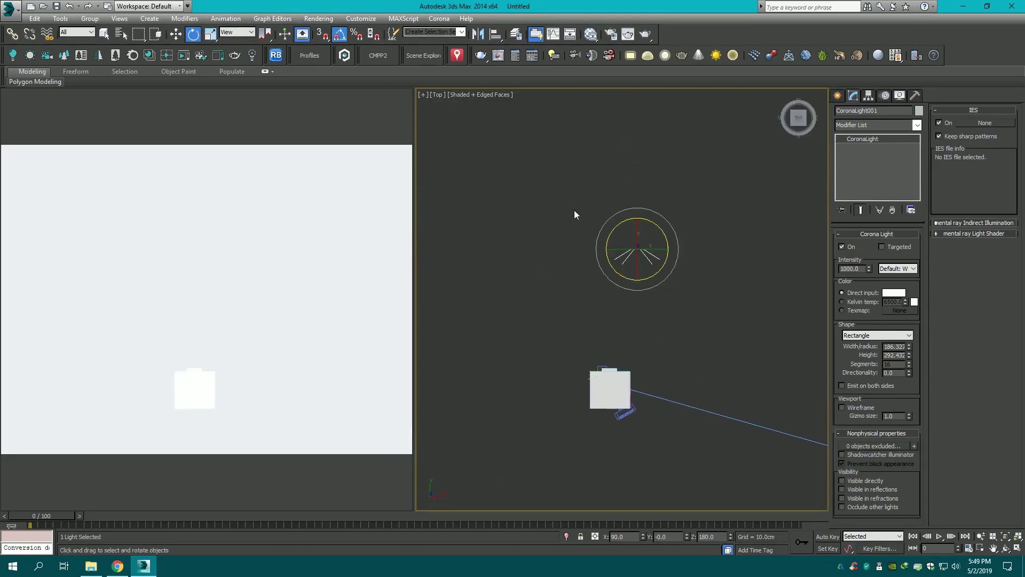
left_click_drag(628, 215, 633, 214)
key("w")
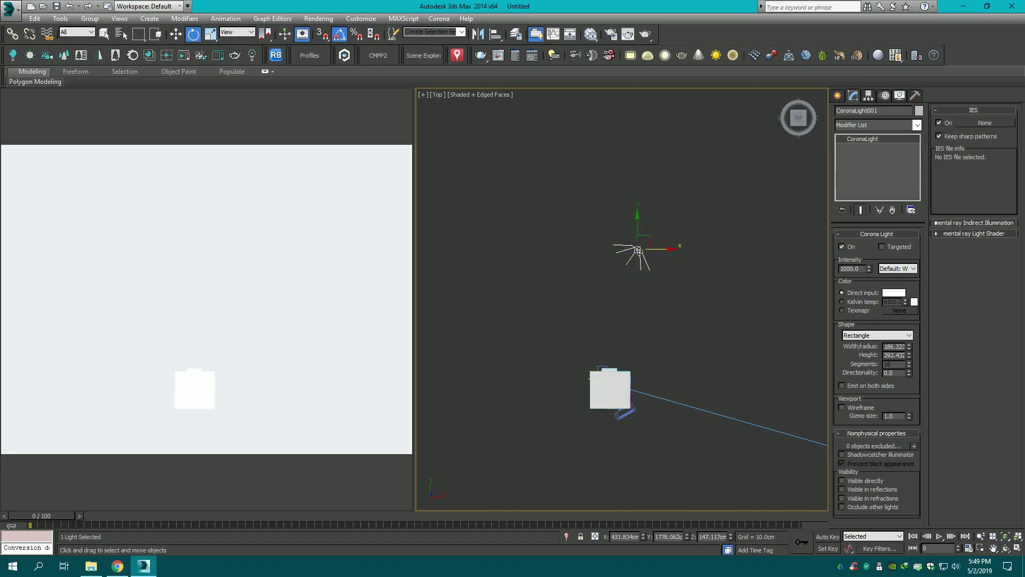
key("c")
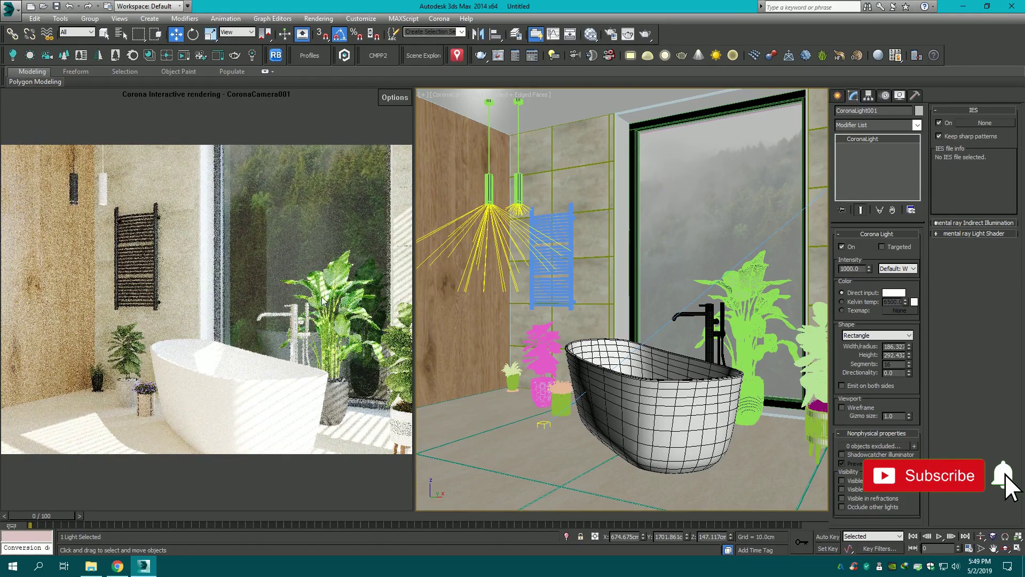
- Stop the interactive render via Options > Stop, then Save As 'wc' on the Desktop
left_click(396, 103)
left_click(425, 137)
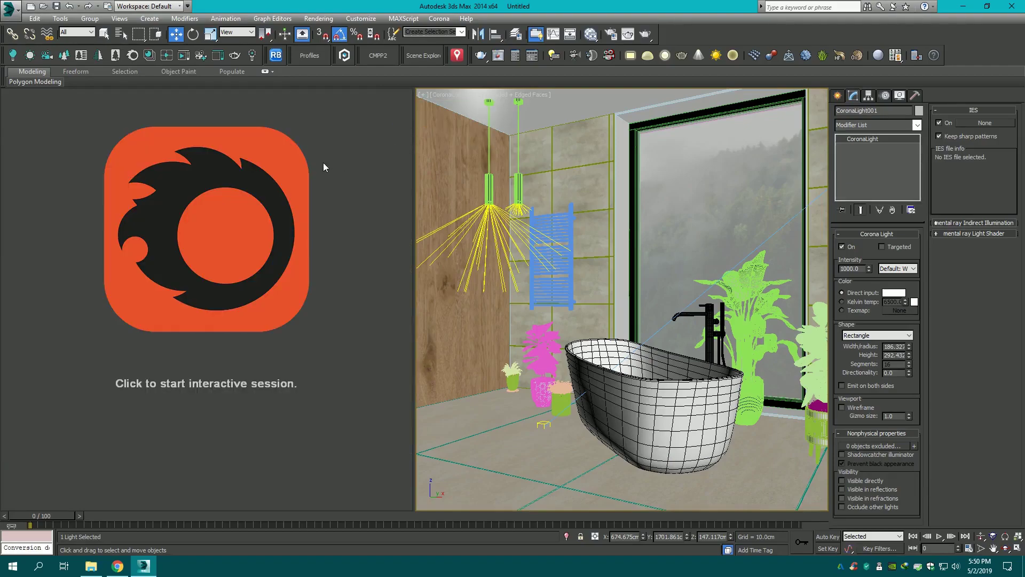
left_click(9, 8)
left_click(89, 154)
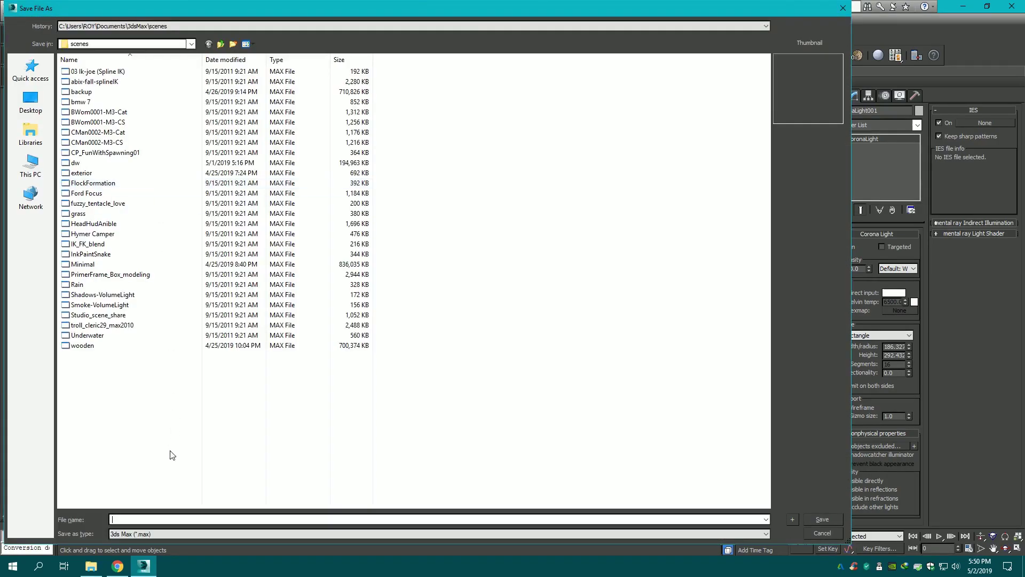
left_click(30, 99)
type("wc")
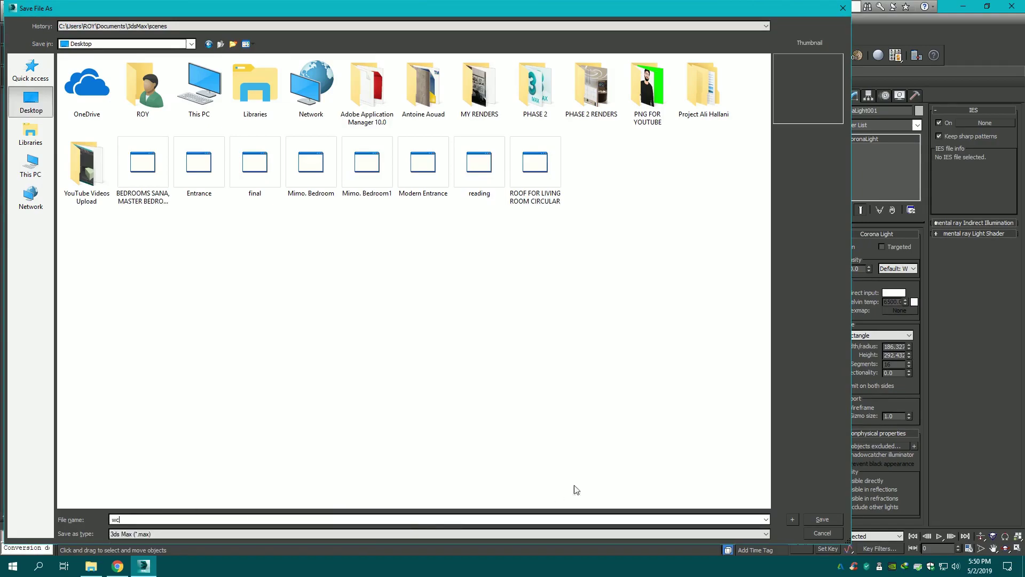
left_click(816, 521)
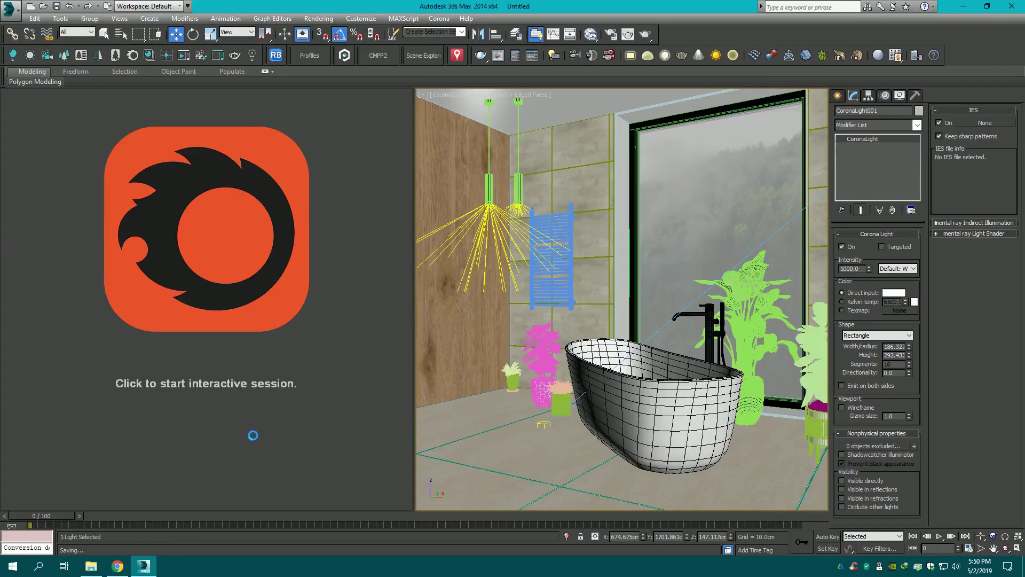
- Browse to 3D PRO MODELS > 3dsky PRO Collection classified > Vol_45_Carpets_II > 3d with large icons
key("BackSpace")
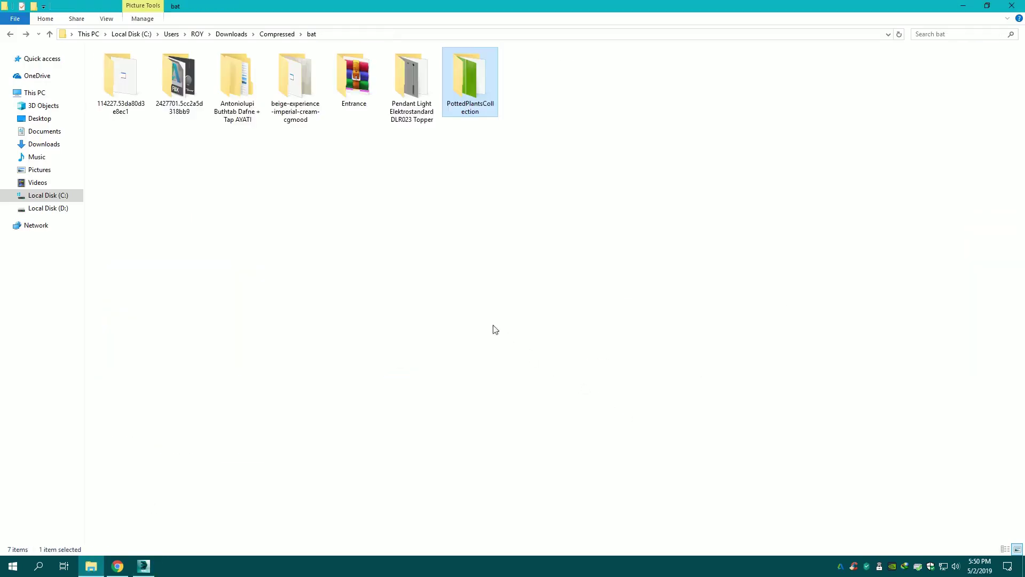
key("BackSpace")
key("BackSpace")
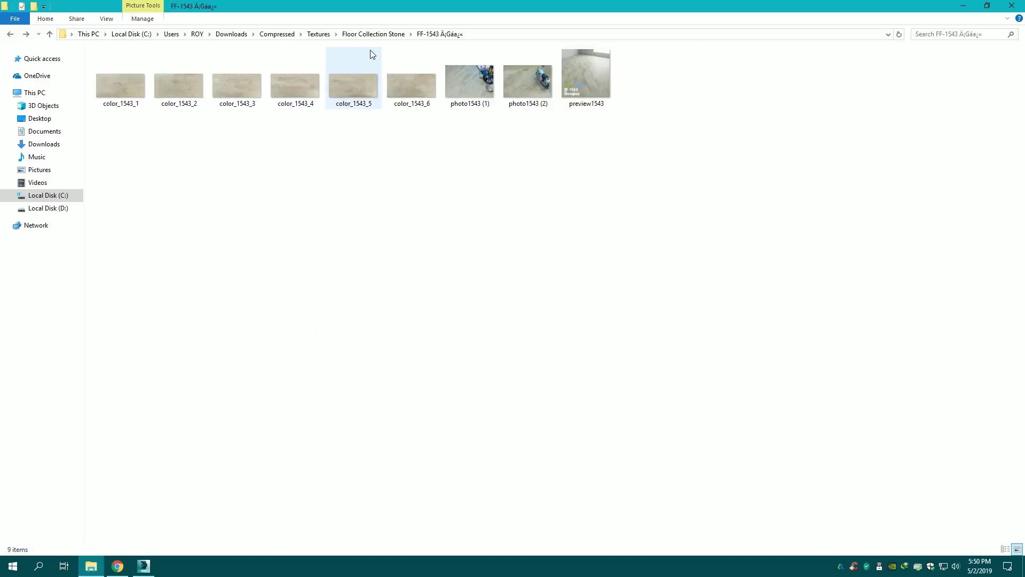
left_click(277, 34)
double_click(138, 83)
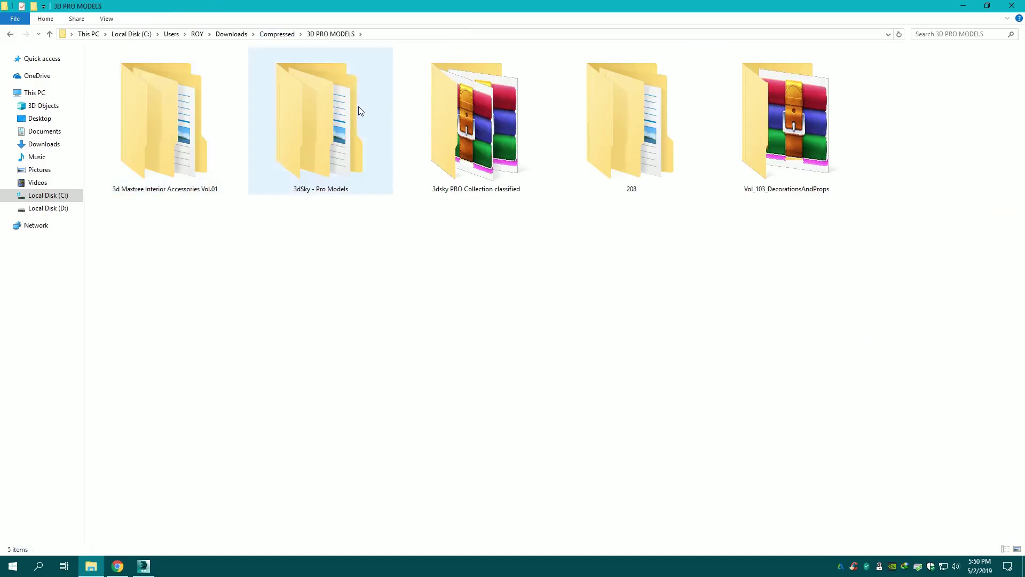
double_click(513, 148)
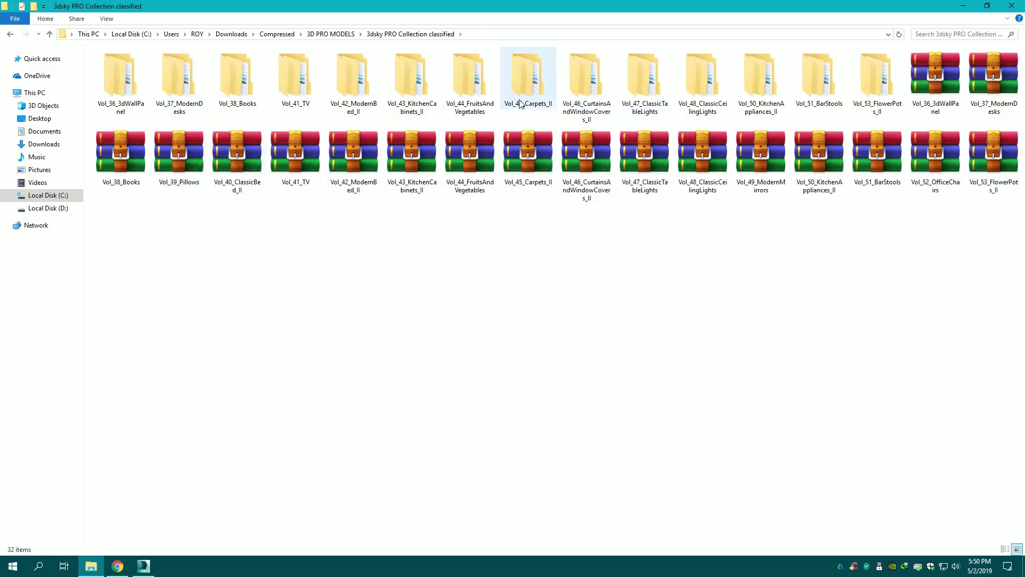
double_click(500, 105)
double_click(133, 66)
right_click(533, 177)
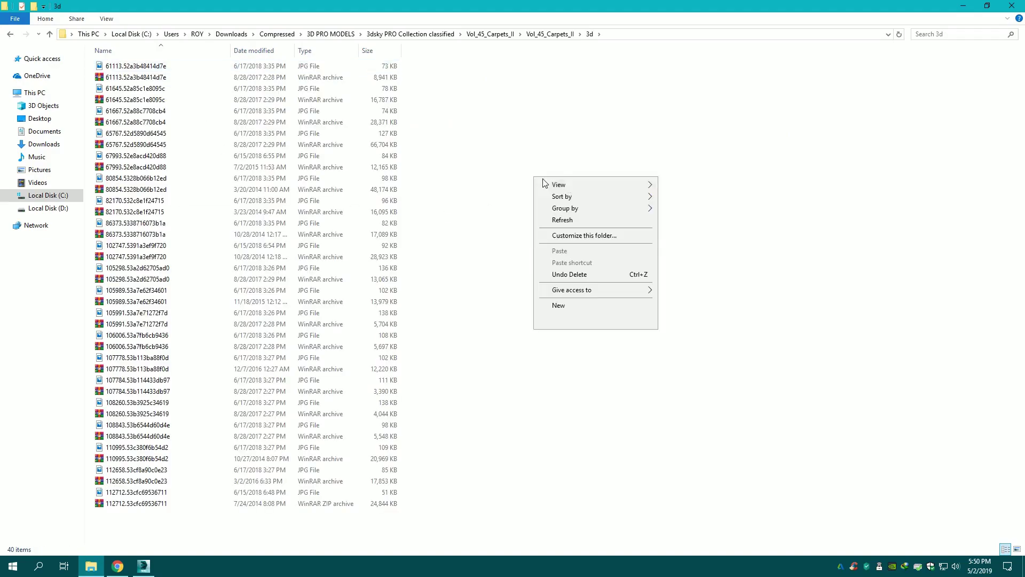
left_click(697, 191)
- Extract the round carpet archive to its own folder and drag its MAX file into 3ds Max
scroll(431, 378, "down", 5)
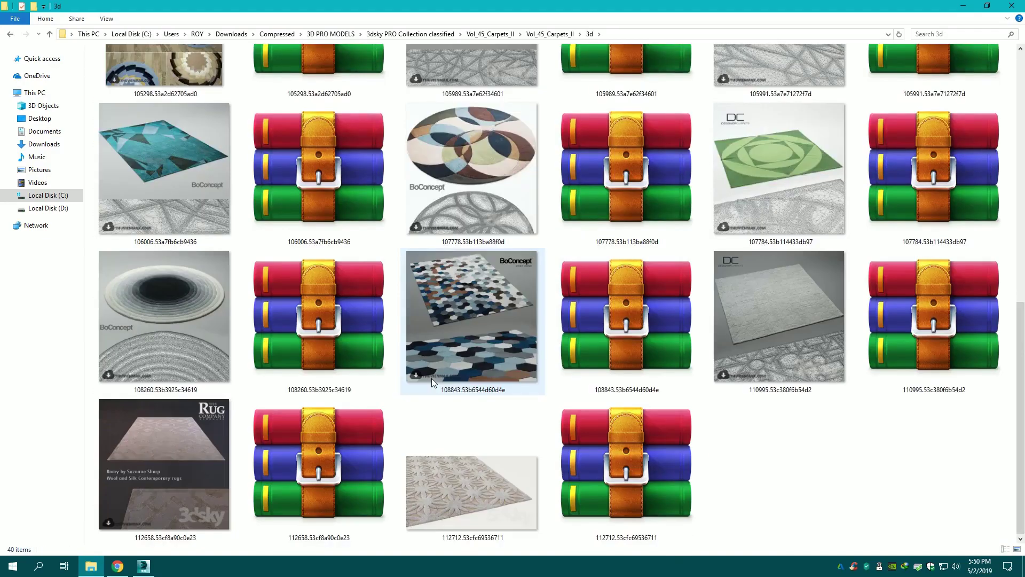
scroll(431, 378, "up", 5)
scroll(432, 378, "up", 3)
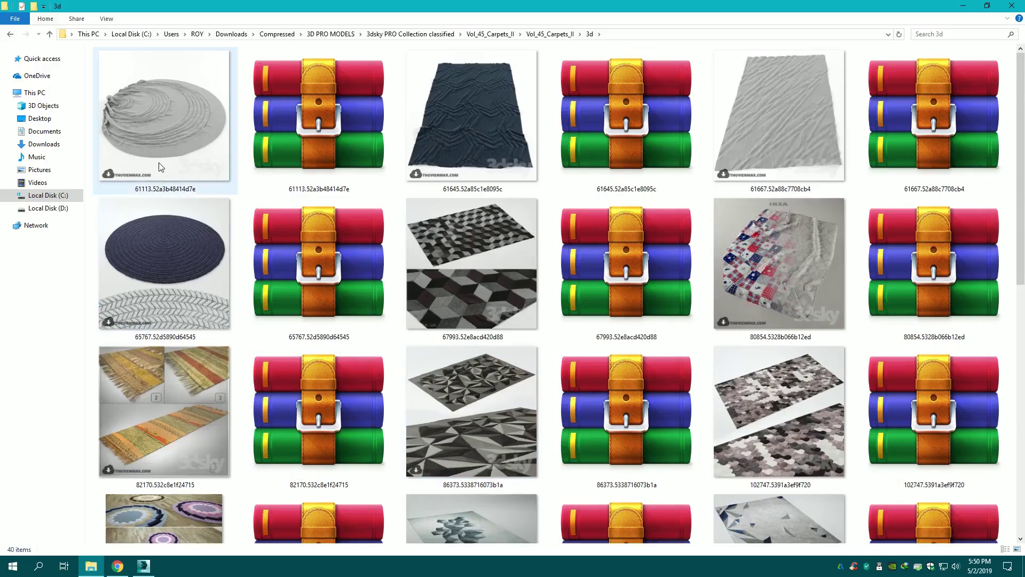
left_click(301, 141)
right_click(301, 140)
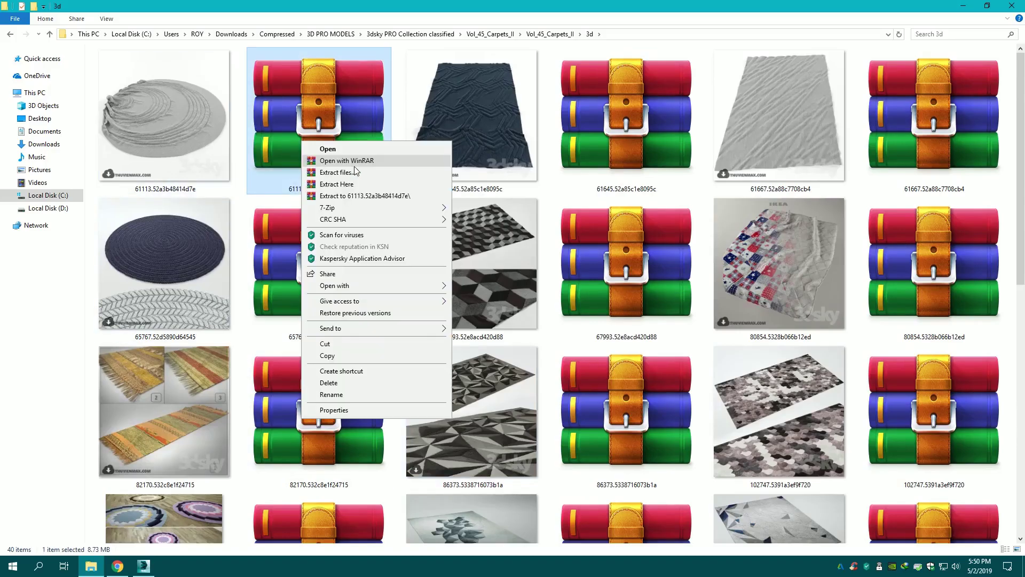
left_click(379, 196)
double_click(167, 140)
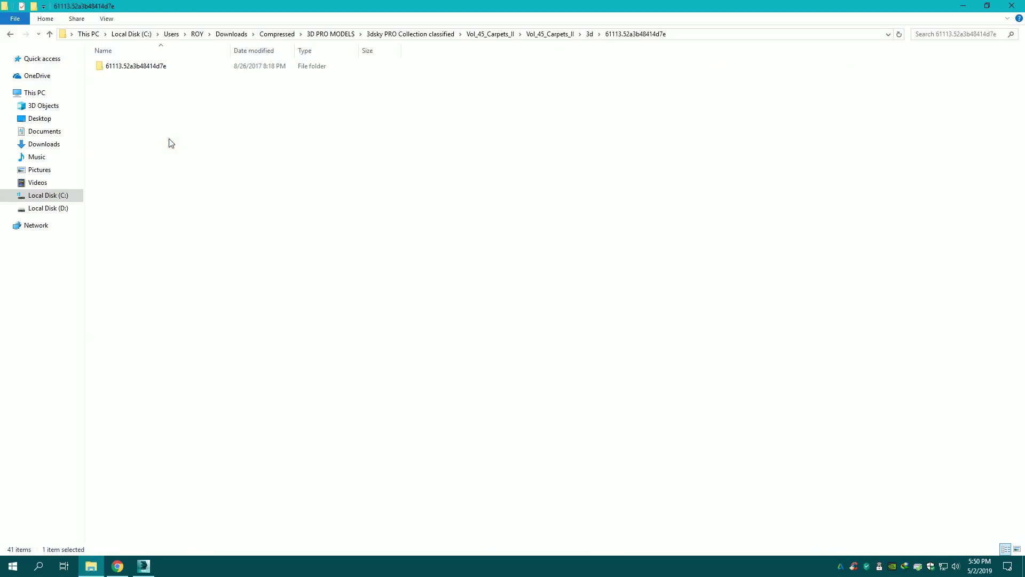
double_click(186, 69)
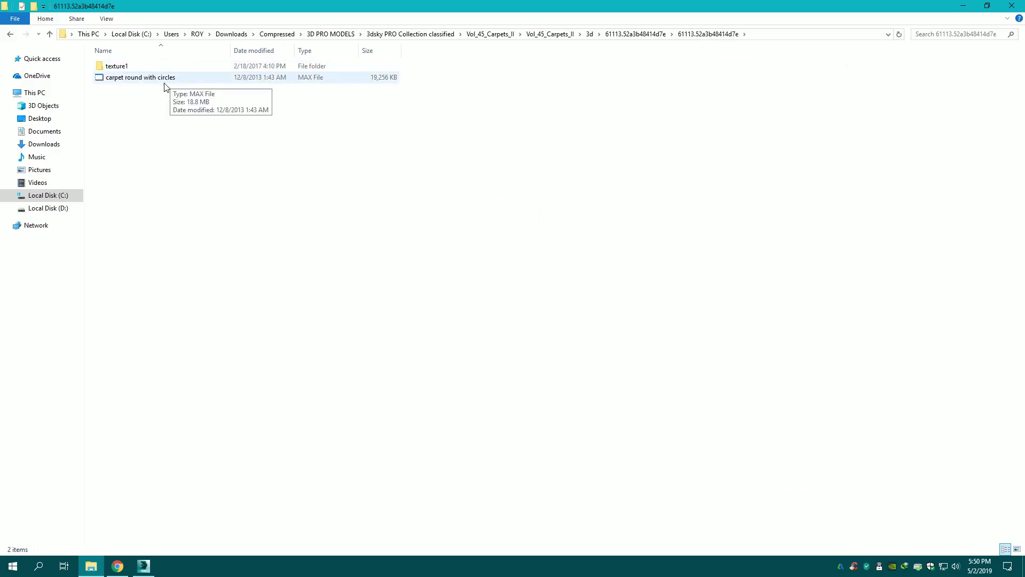
left_click_drag(168, 87, 485, 435)
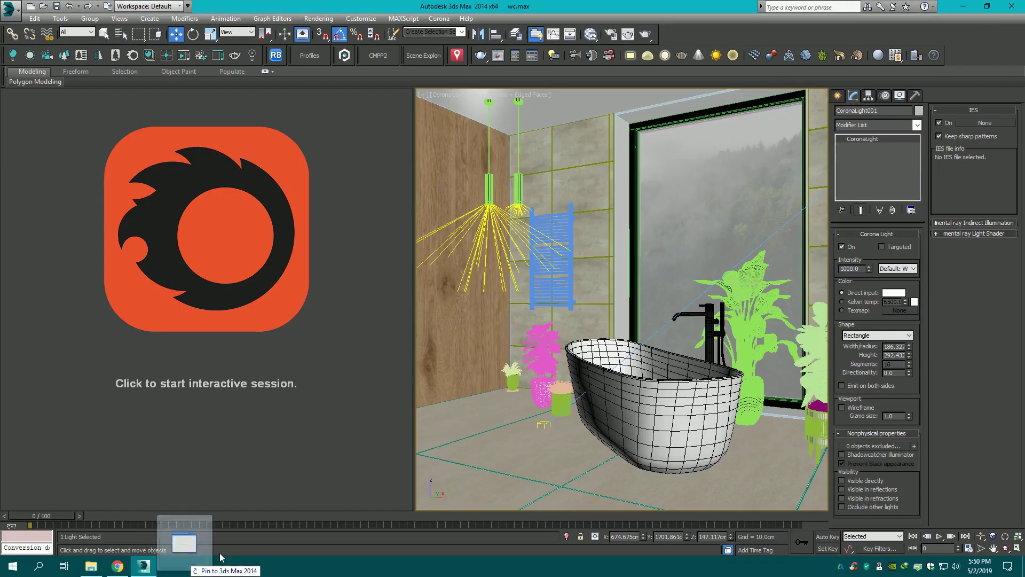
- Merge the carpet model into the bathroom scene and frame it in Top view
left_click(502, 451)
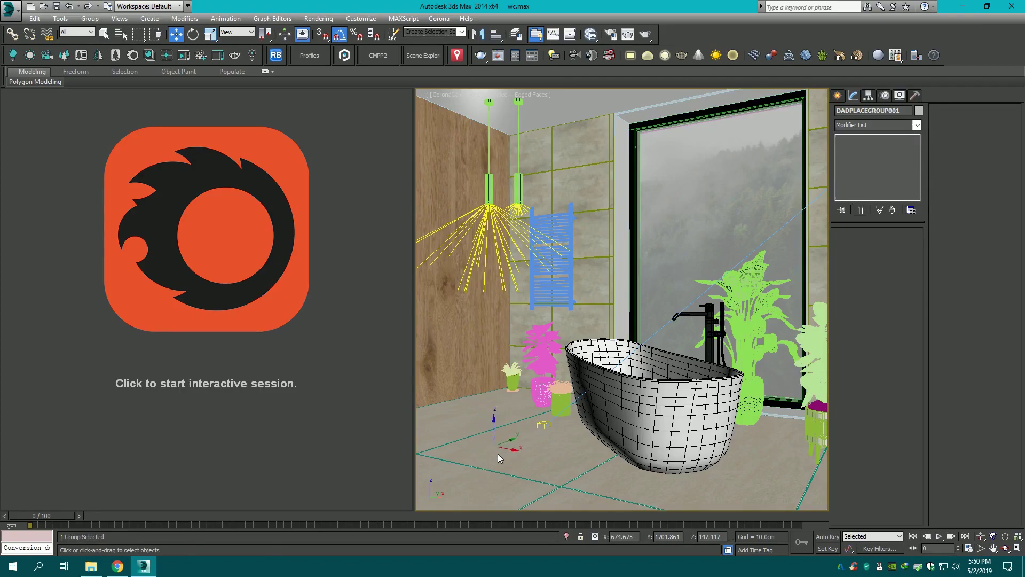
key("t")
scroll(492, 443, "down", 5)
scroll(511, 416, "up", 4)
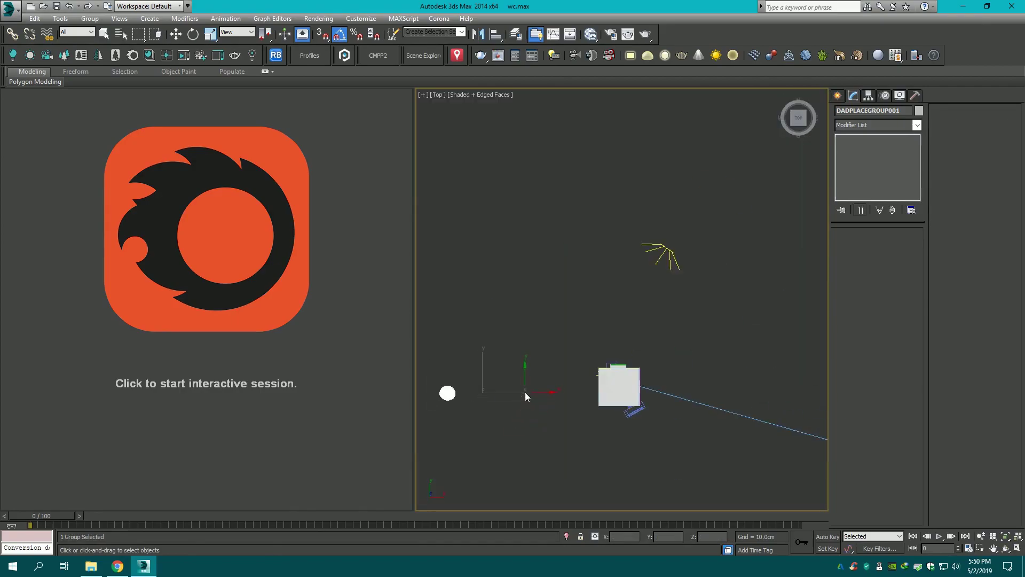
scroll(525, 392, "down", 1)
key("w")
key("c")
key("F3")
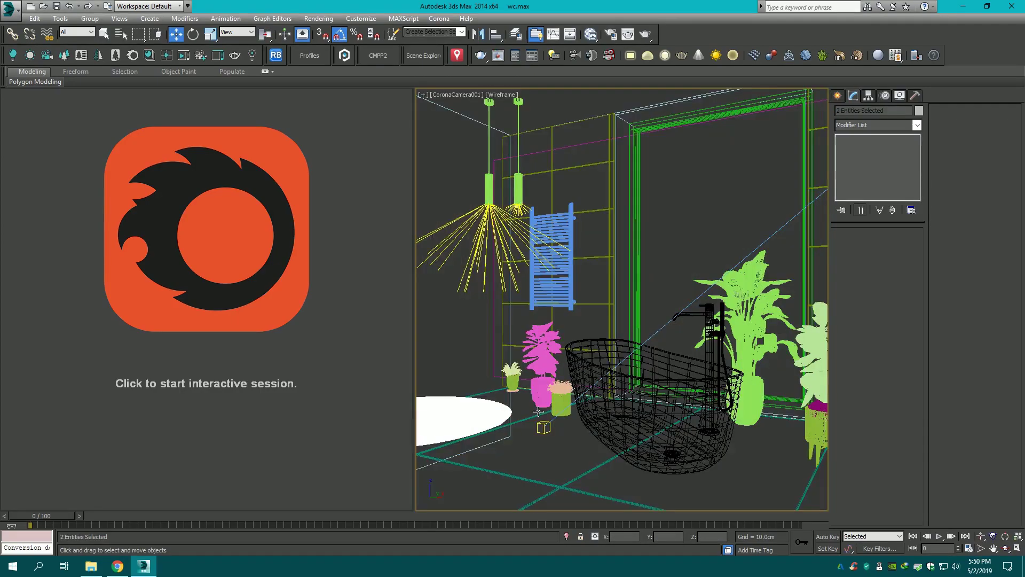
key("t")
scroll(534, 401, "down", 2)
scroll(530, 386, "up", 2)
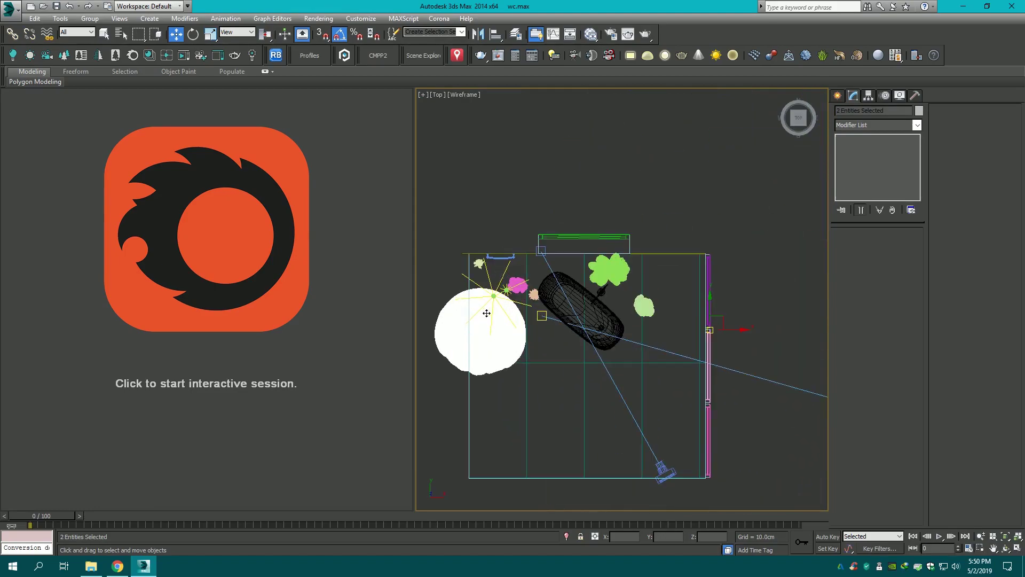
- Shift and rotate the rug, then place it inside the room below the pendants
left_click_drag(729, 330, 751, 374)
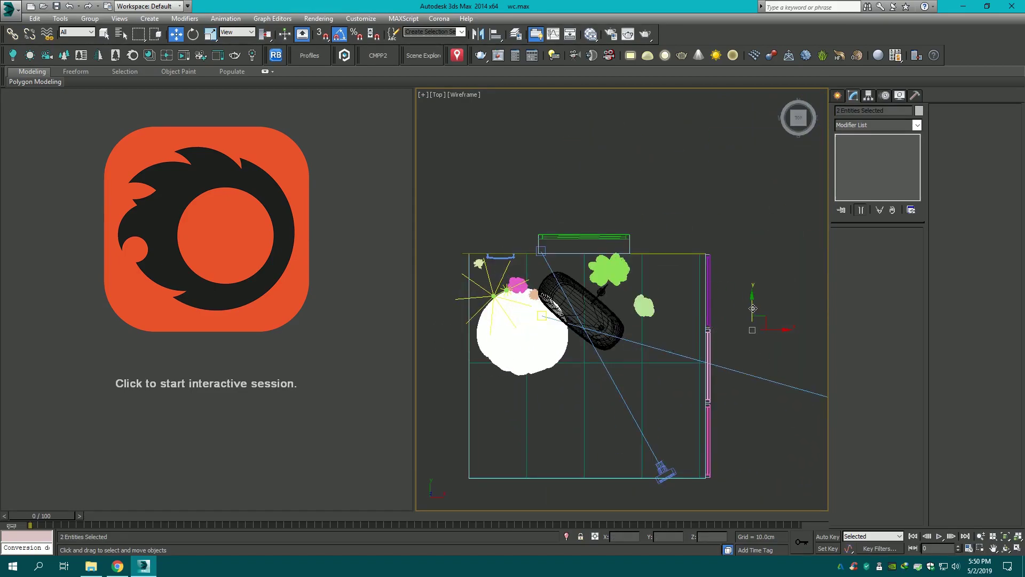
key("e")
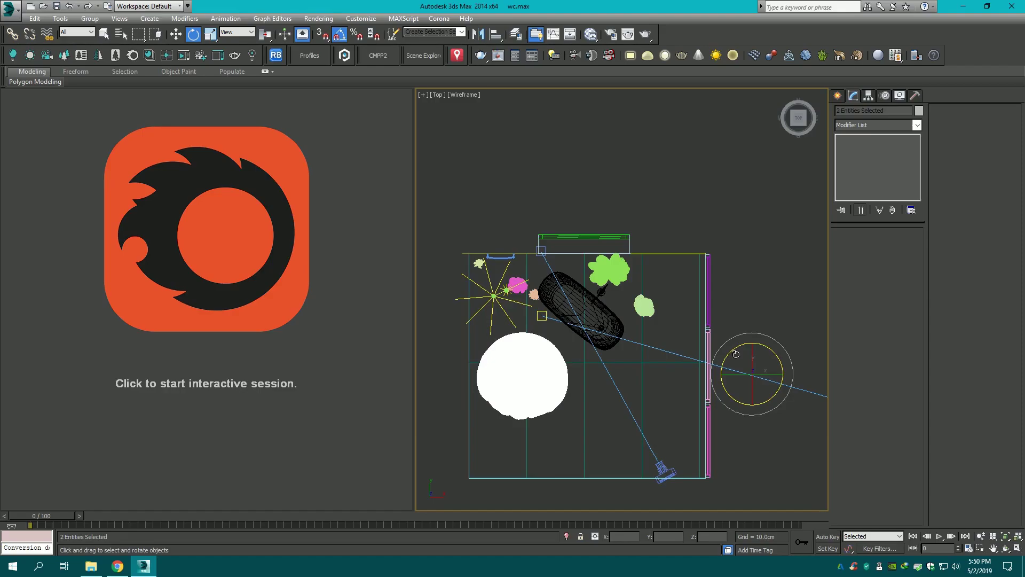
left_click_drag(733, 352, 739, 369)
scroll(629, 363, "down", 2)
key("w")
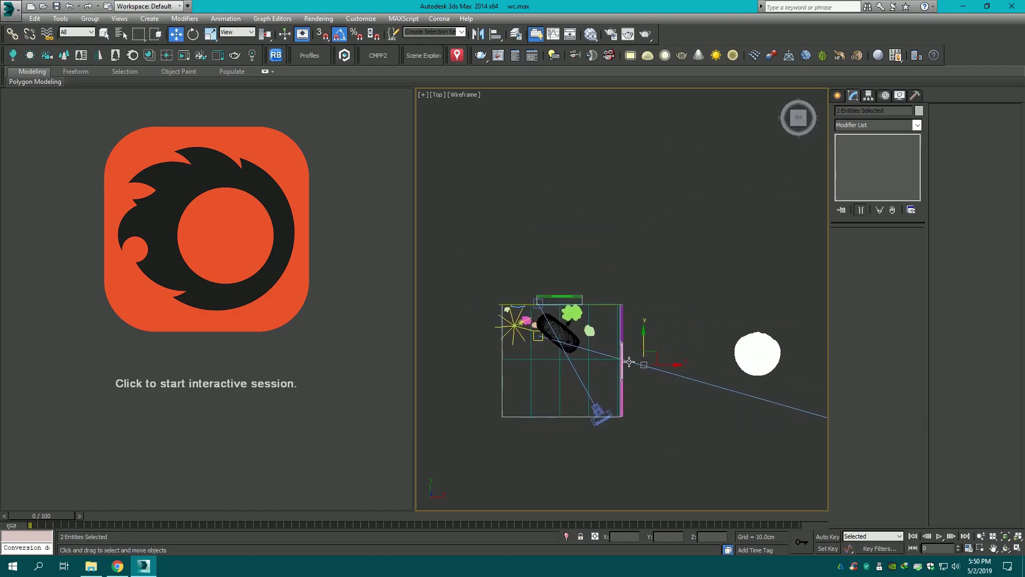
left_click_drag(672, 364, 418, 375)
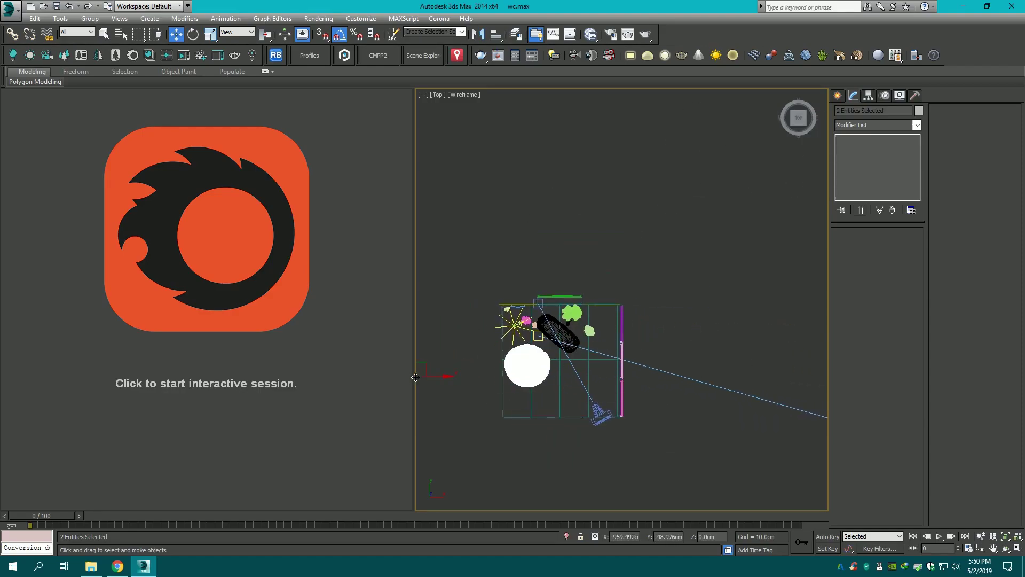
- Check the rug's placement from the front, top and camera views
key("f")
key("c")
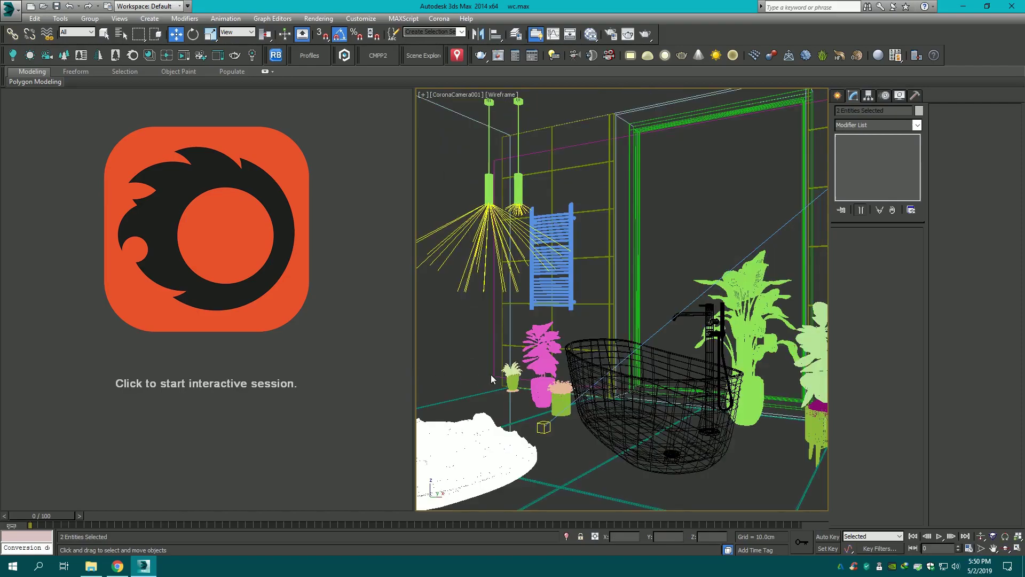
key("t")
scroll(513, 398, "up", 3)
scroll(515, 395, "up", 4)
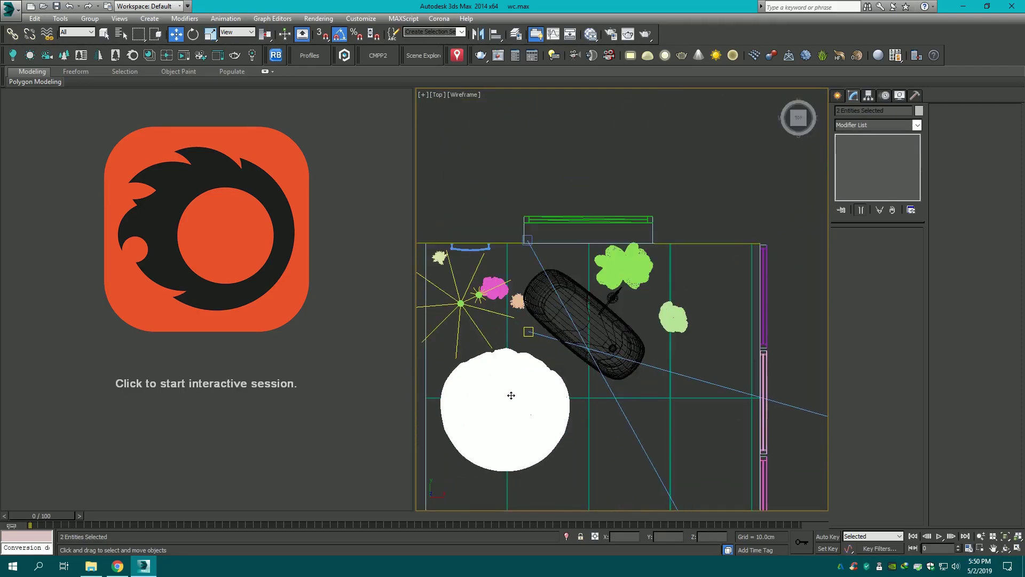
key("c")
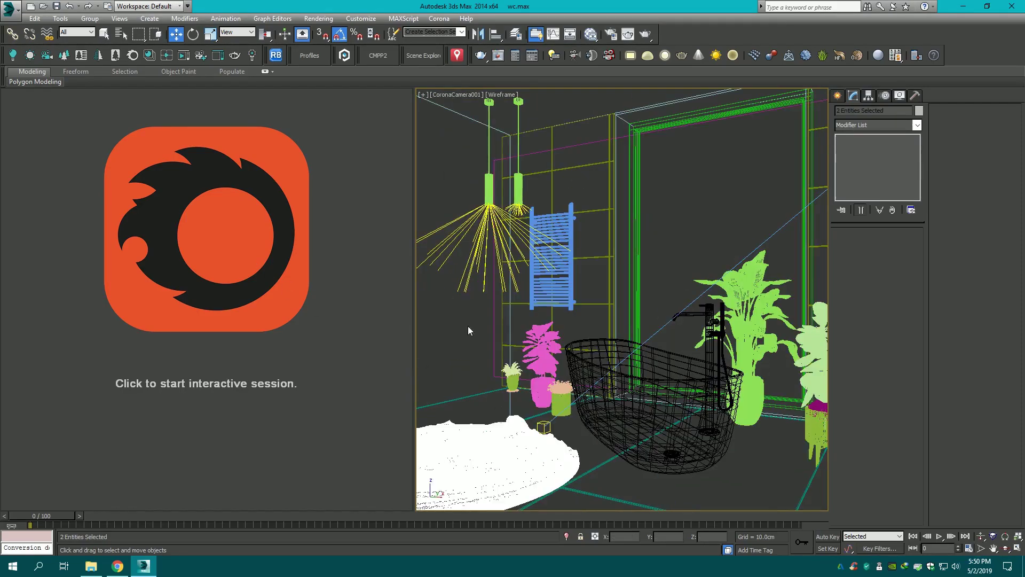
- Dismiss the Corona error and set the camera viewport shading to Clay
left_click(344, 22)
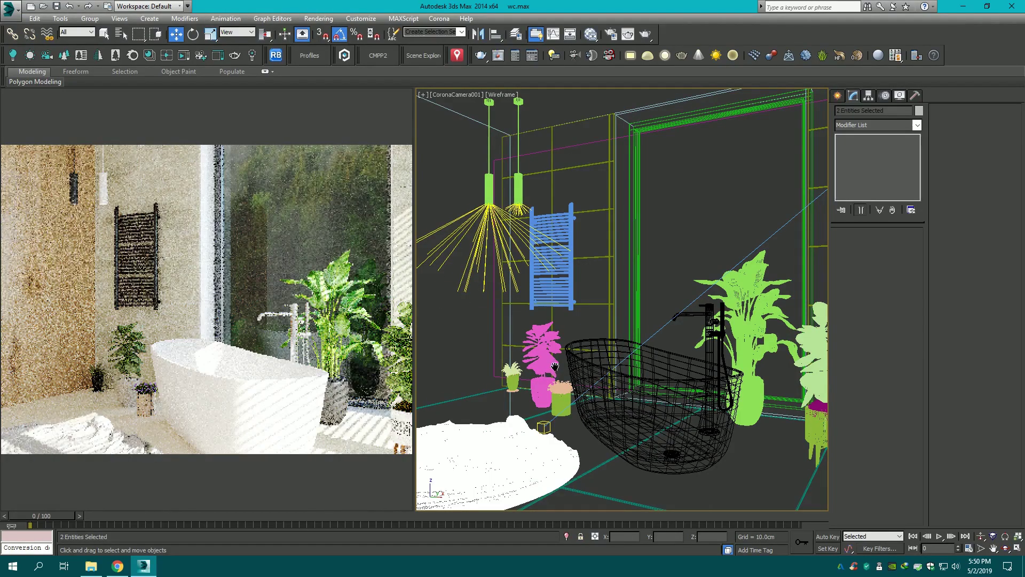
scroll(556, 367, "up", 1)
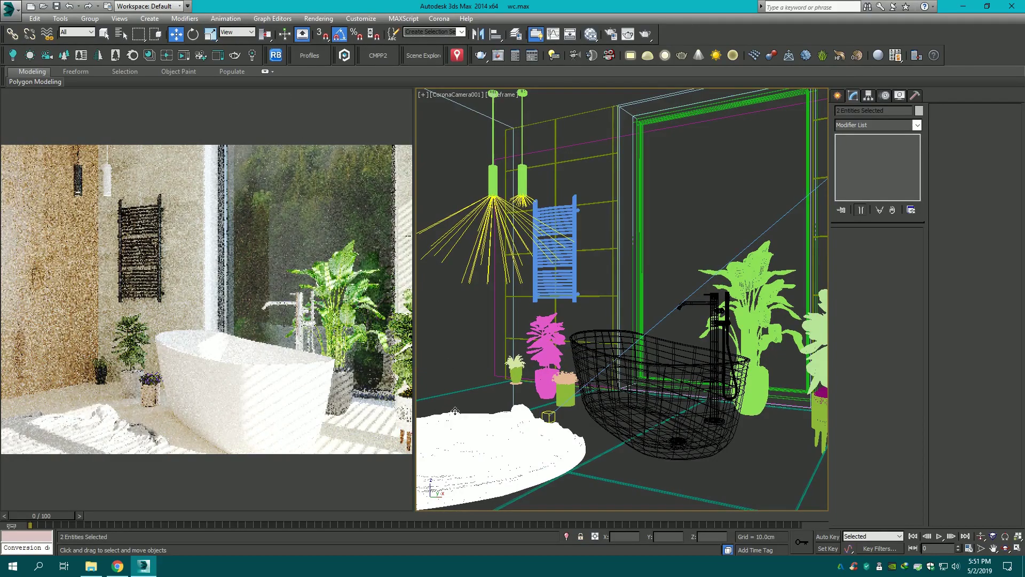
key("F3")
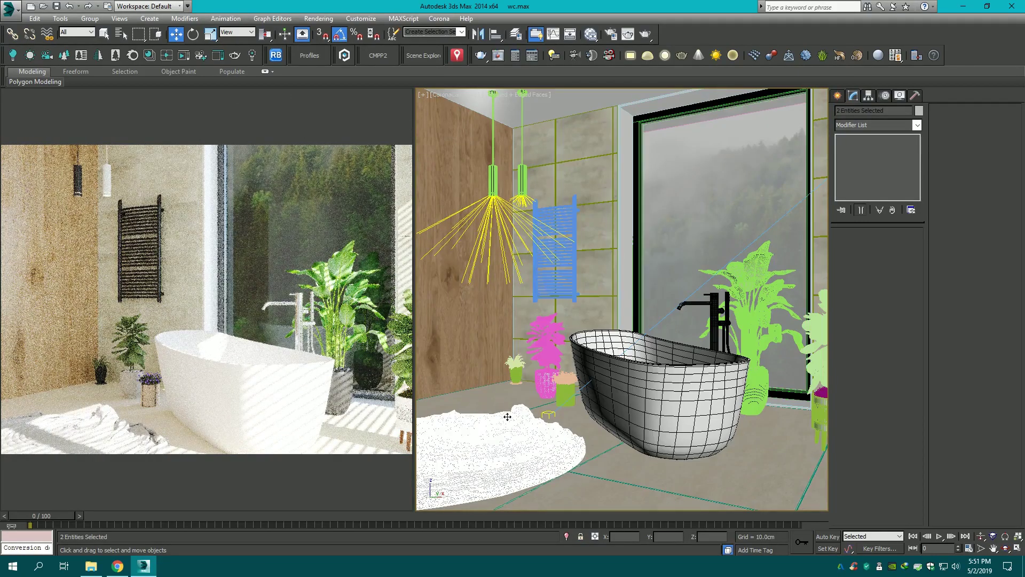
key("F4")
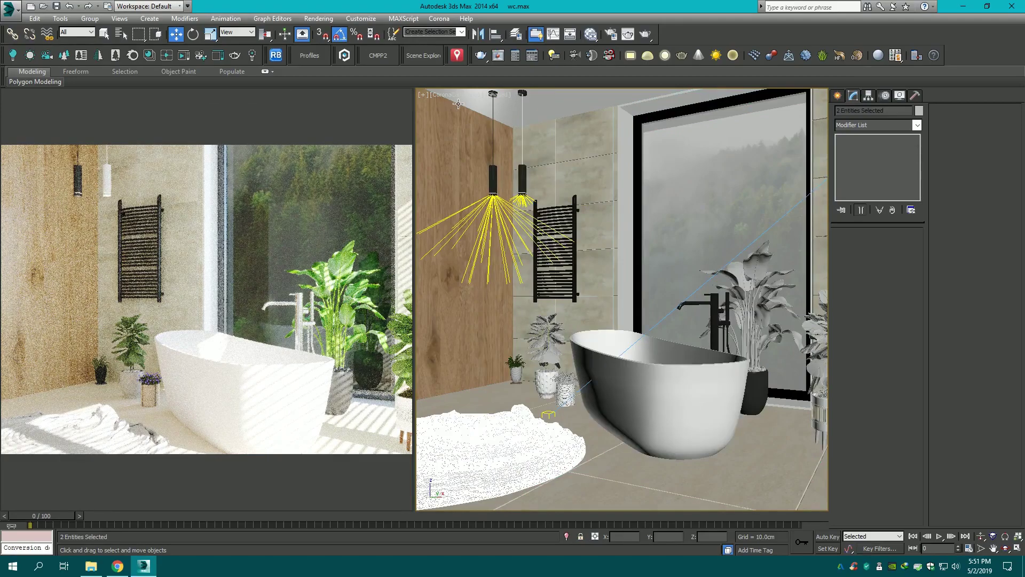
left_click(496, 97)
left_click(534, 205)
- Select the white rug and lift it slightly to Z 7.331 cm
left_click(569, 424)
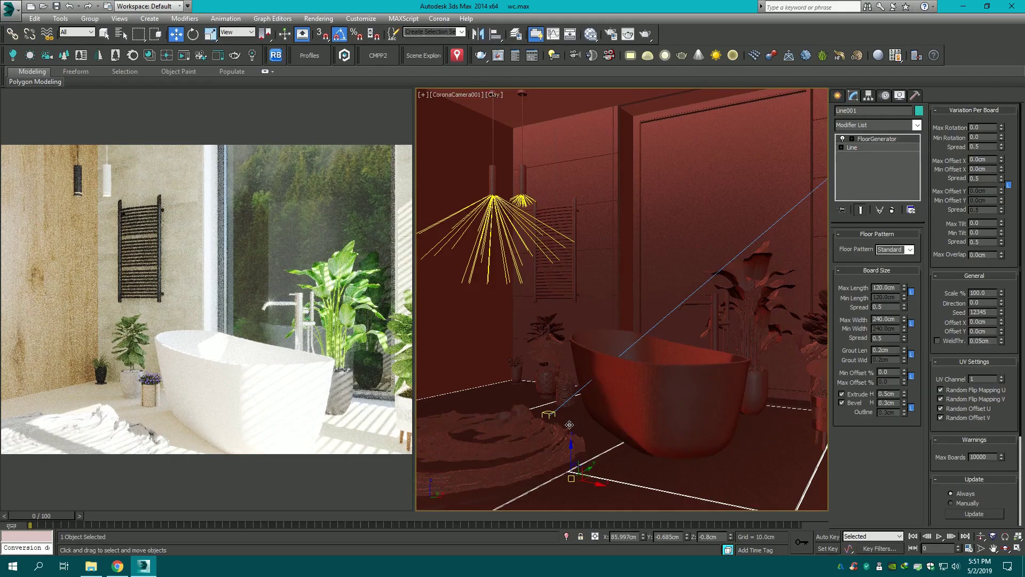
left_click(520, 426)
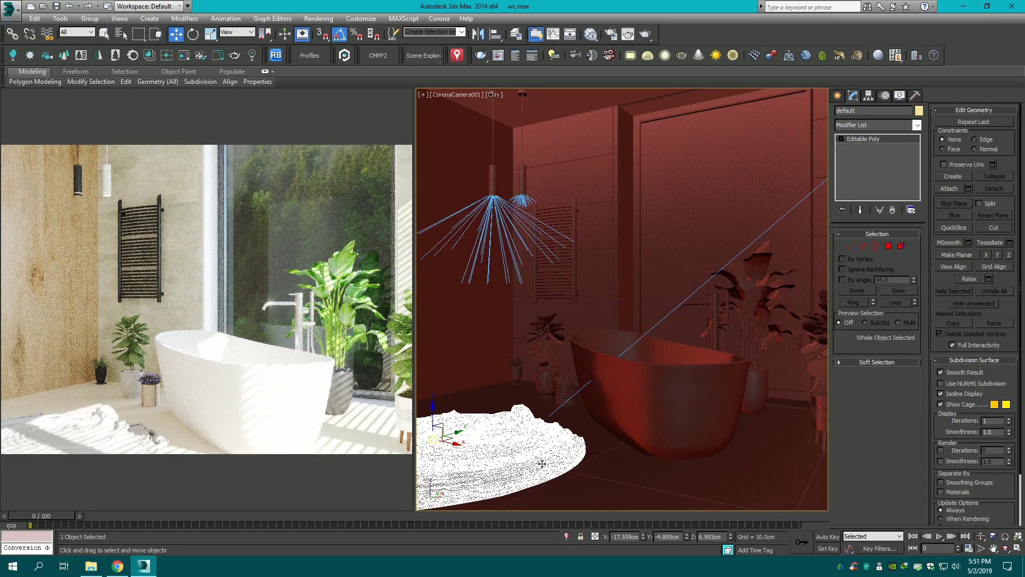
left_click_drag(731, 538, 730, 538)
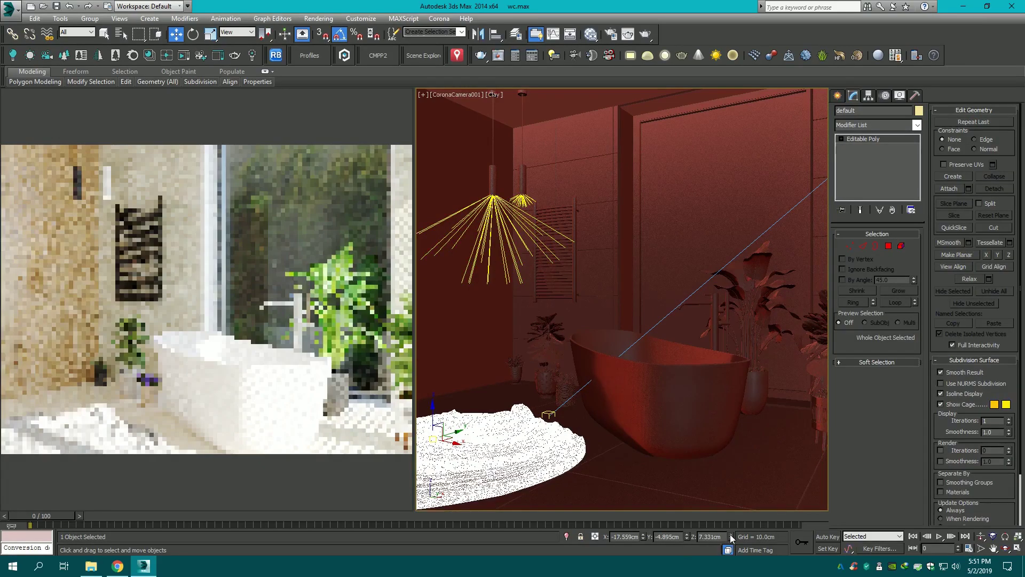
- Relink the missing texture bitmaps with Relink Bitmaps, leaving five still missing
left_click(282, 54)
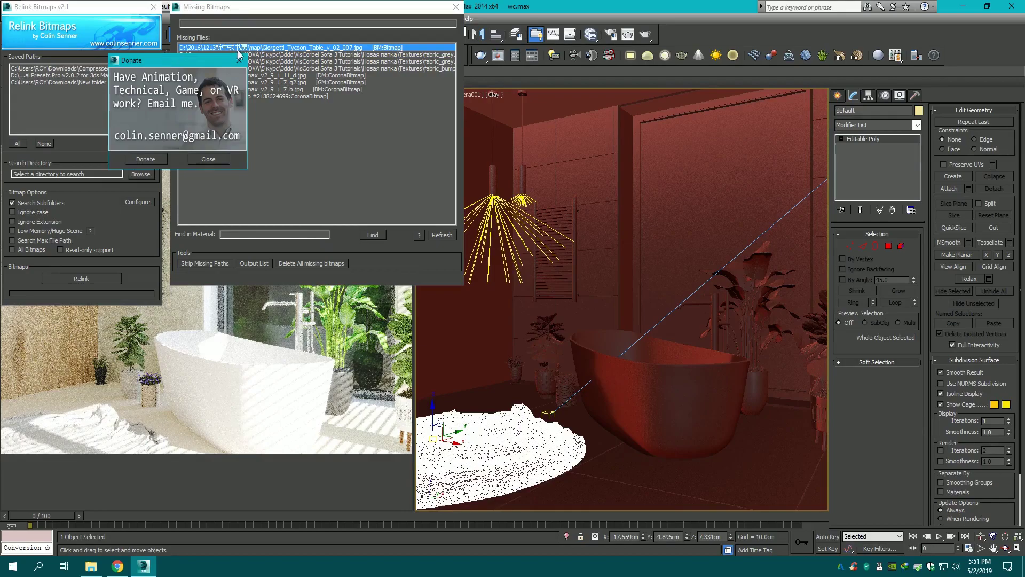
left_click(239, 60)
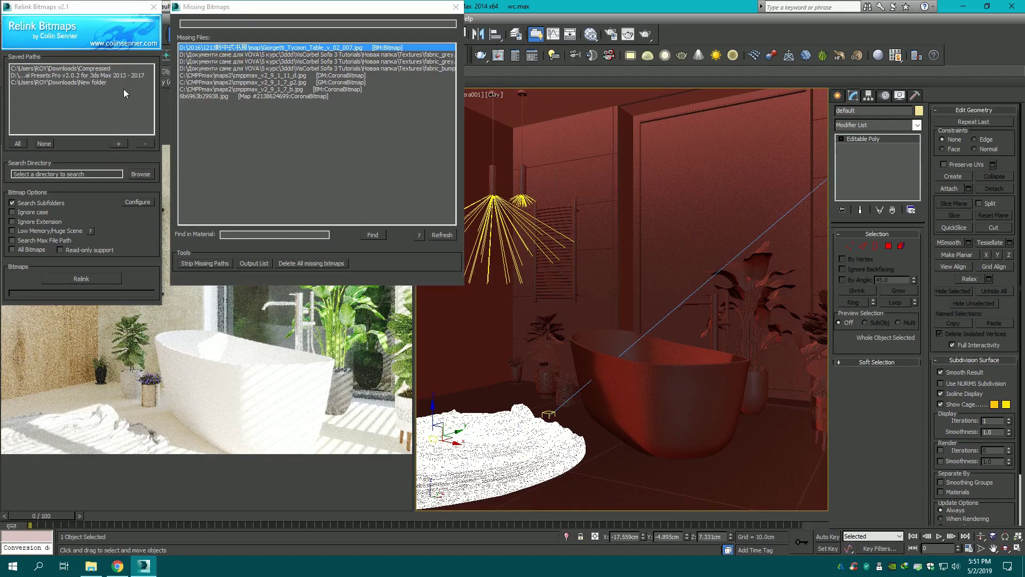
left_click(106, 281)
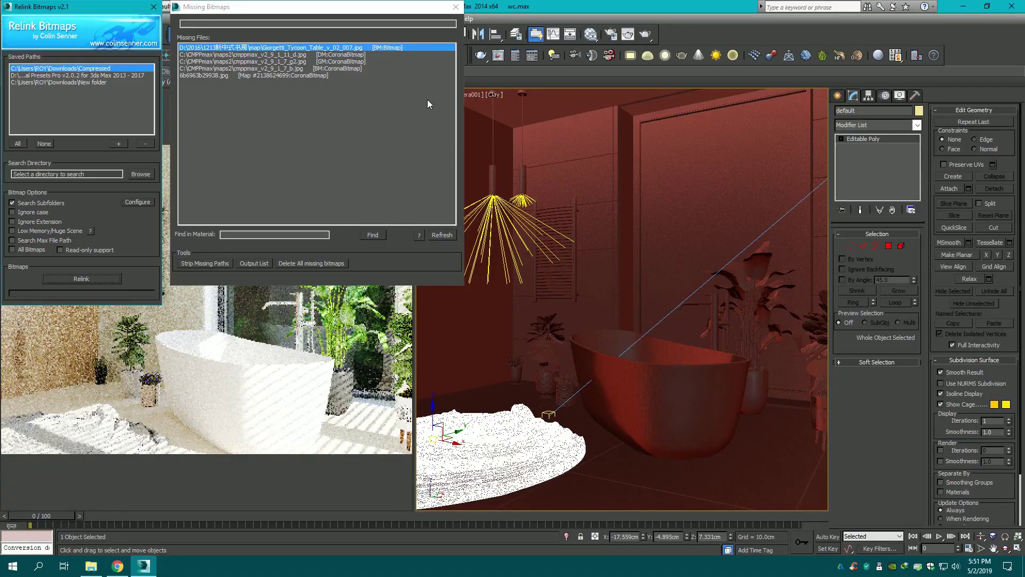
left_click(154, 6)
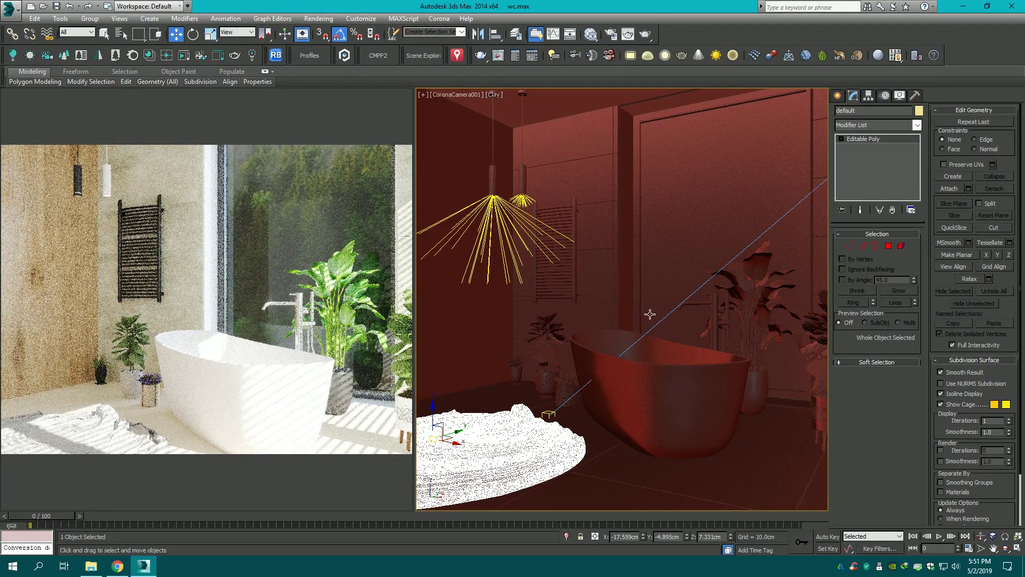
key("p")
scroll(649, 314, "up", 3)
mouse_move(649, 314)
middle_mouse_down()
mouse_move(497, 423)
mouse_move(611, 337)
mouse_move(606, 348)
middle_mouse_up()
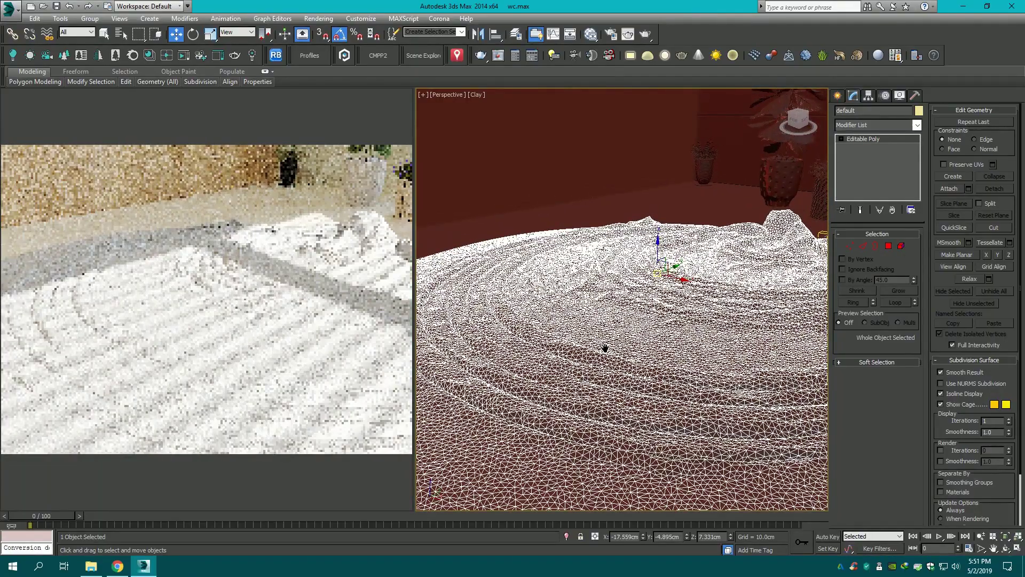
scroll(605, 347, "down", 5)
scroll(588, 342, "down", 5)
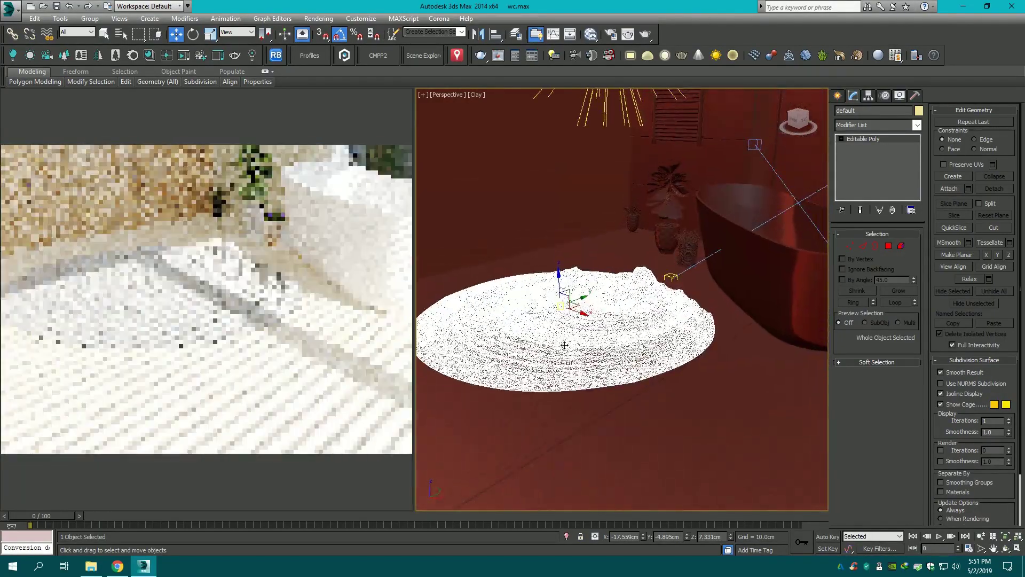
scroll(564, 345, "up", 5)
key("e")
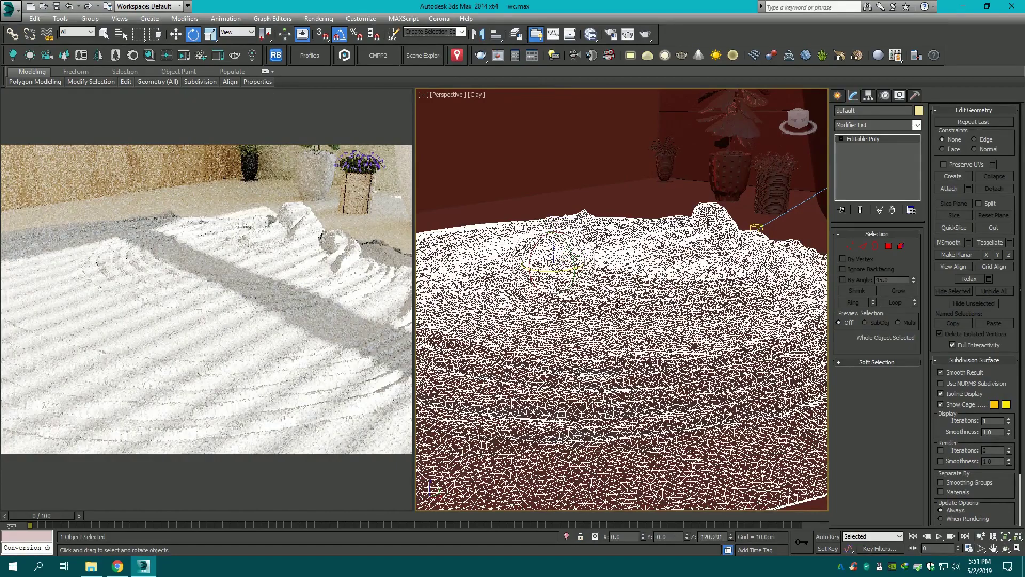
scroll(619, 307, "down", 2)
scroll(630, 320, "down", 2)
scroll(643, 338, "down", 2)
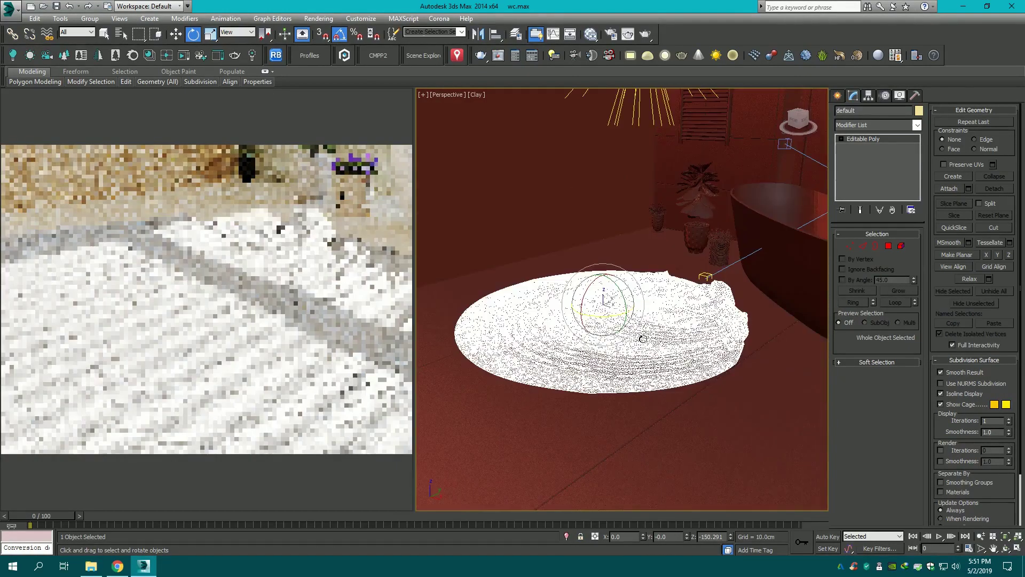
key("c")
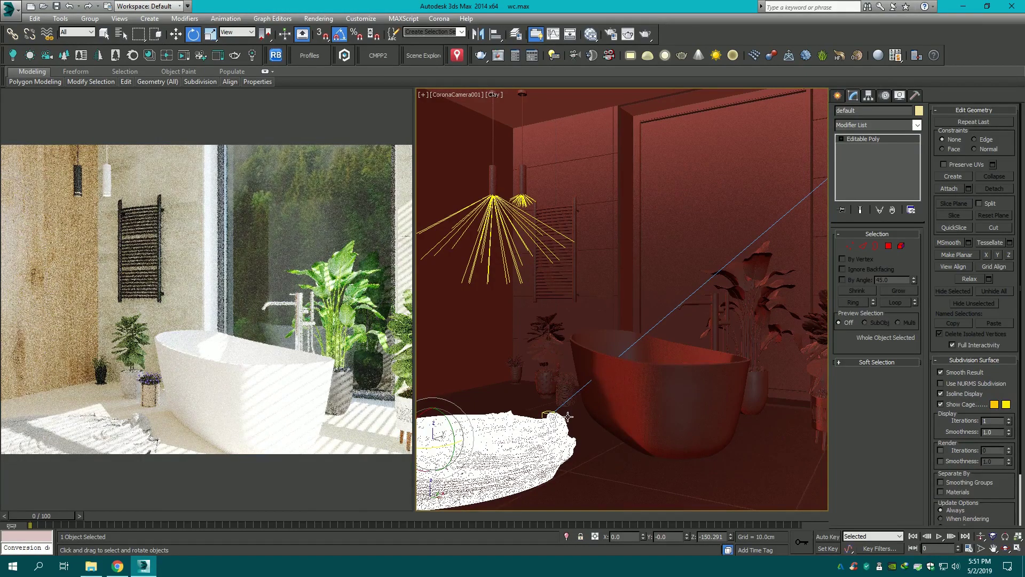
key("F3")
key("F3")
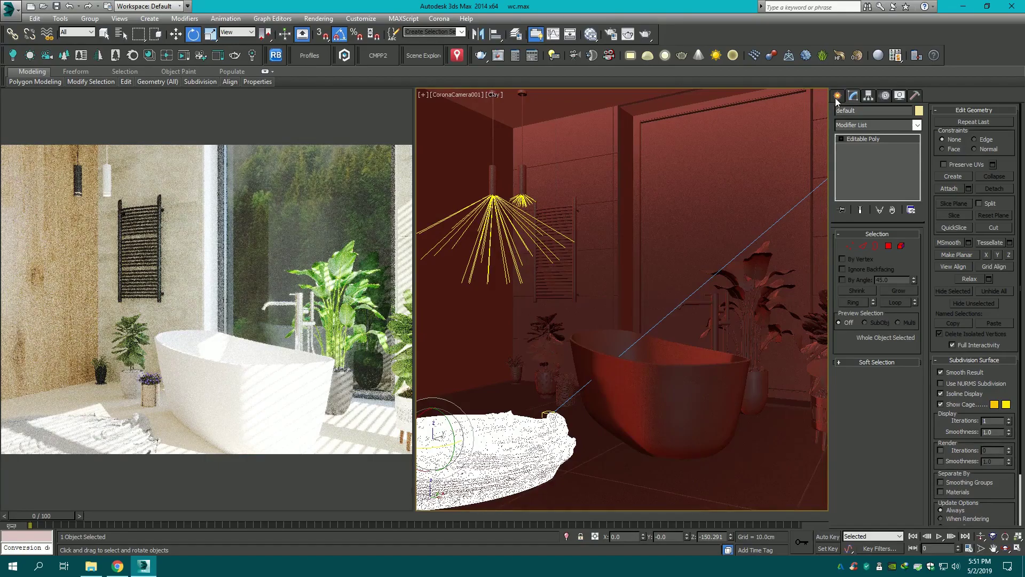
left_click(837, 97)
left_click(567, 385)
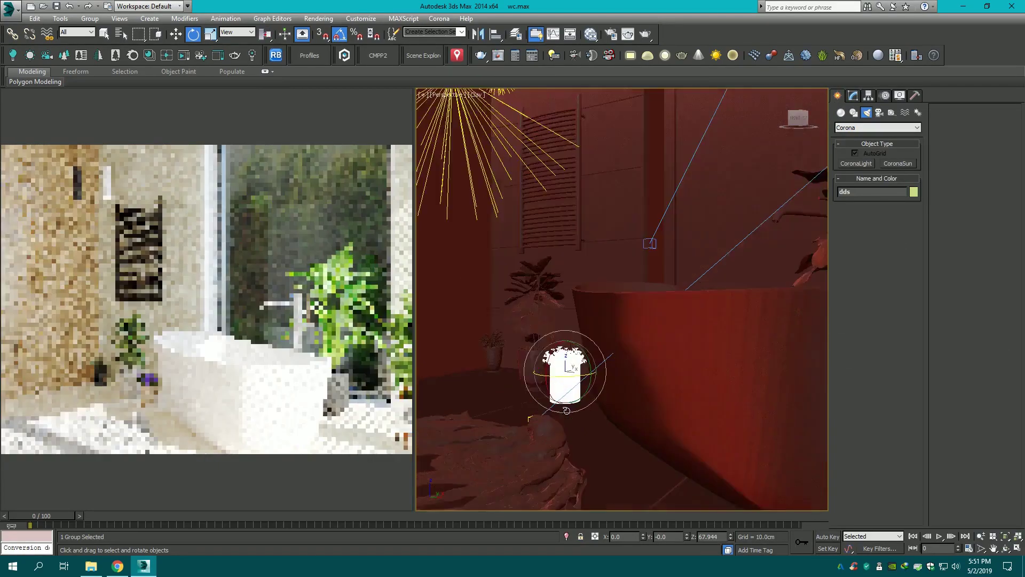
key("z")
key("w")
key("p")
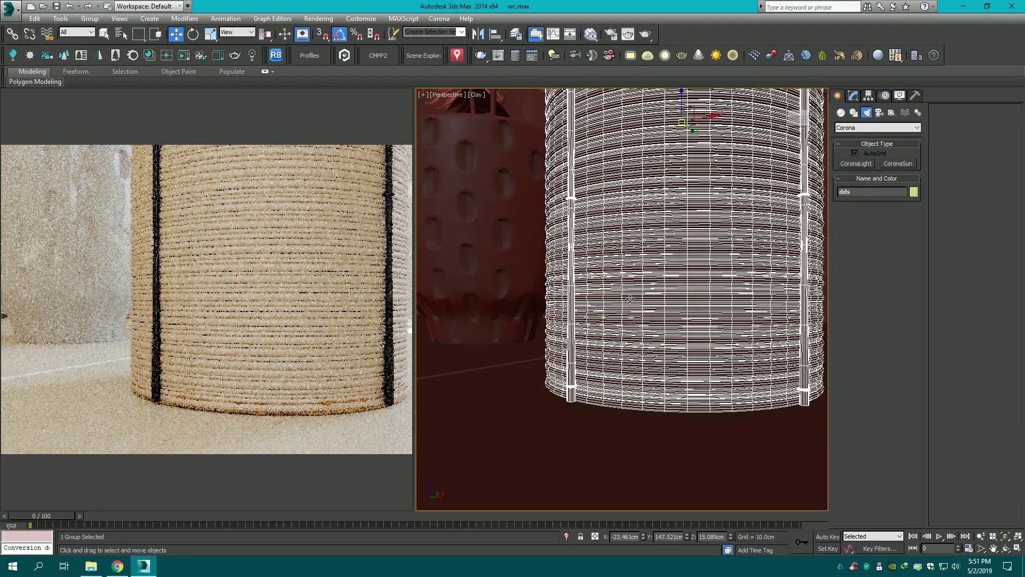
key("c")
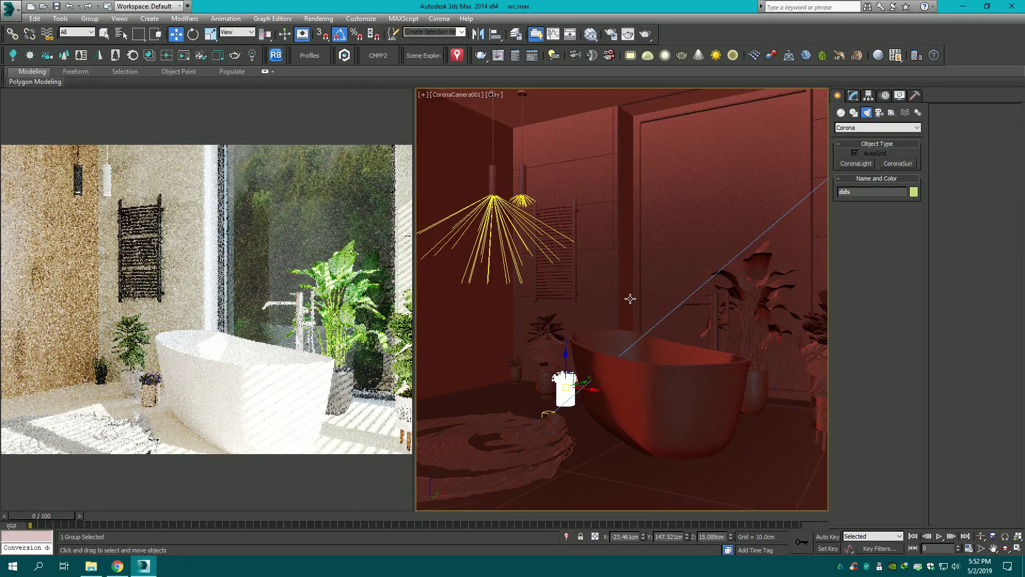
left_click(680, 189)
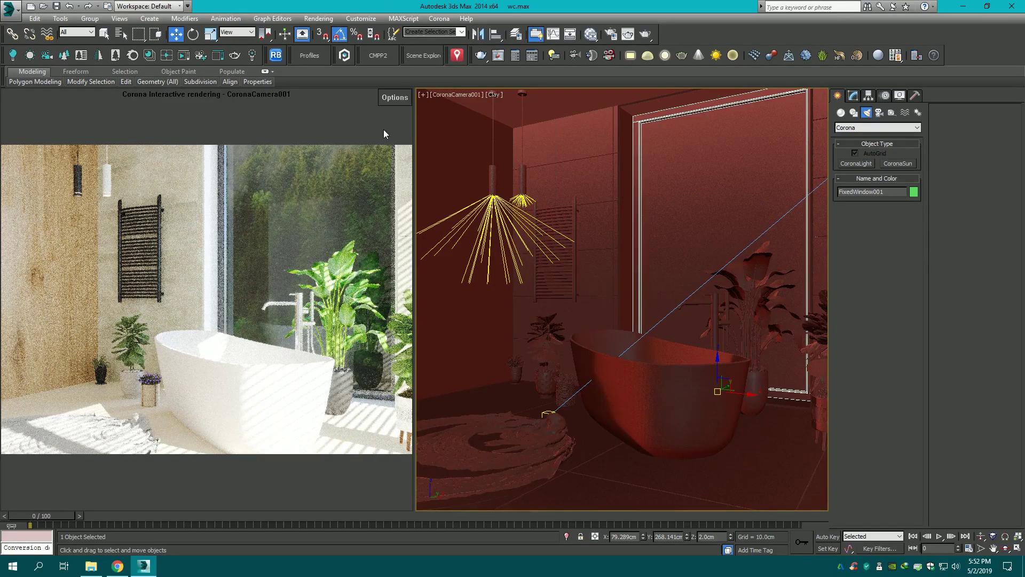
- Stop the interactive render, generate LightMix layers for the scene lights and render full-screen
left_click(407, 101)
left_click(430, 130)
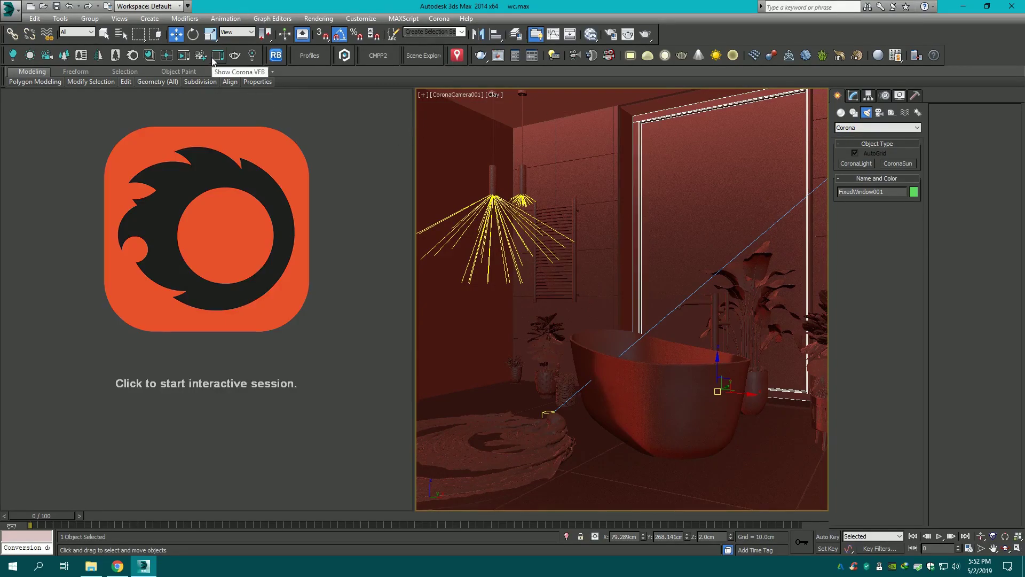
left_click(252, 55)
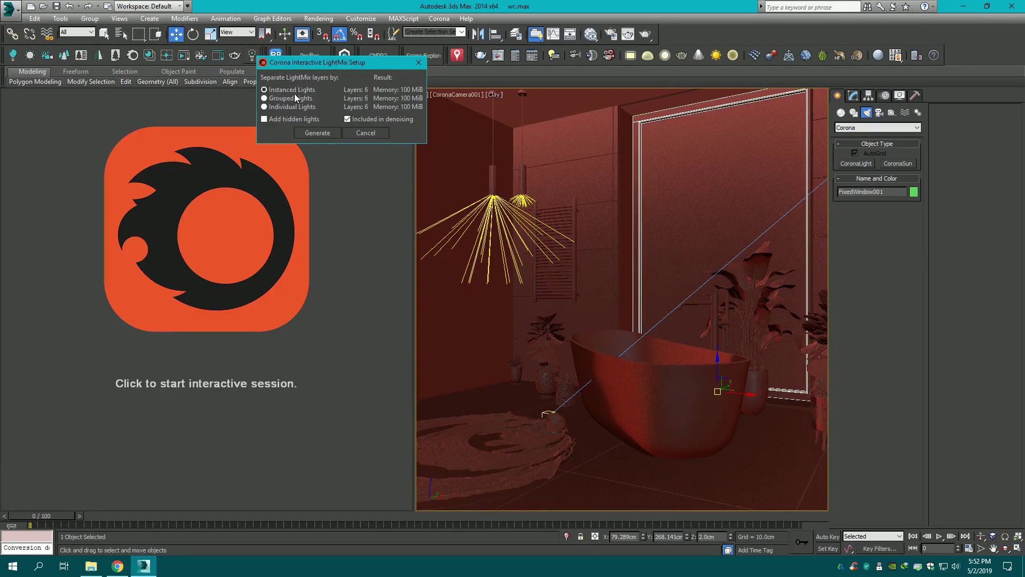
left_click(320, 133)
left_click(645, 35)
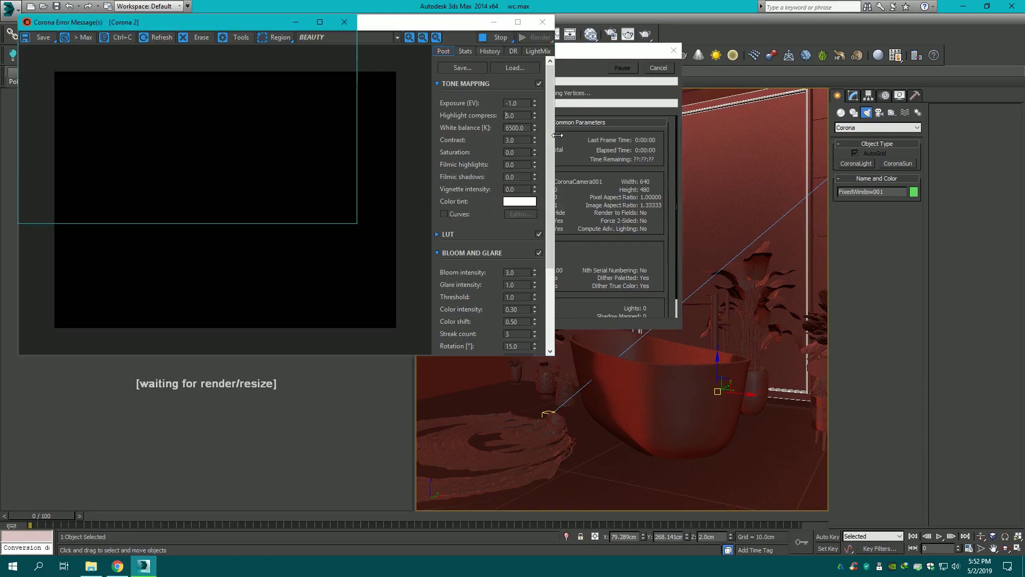
left_click(342, 23)
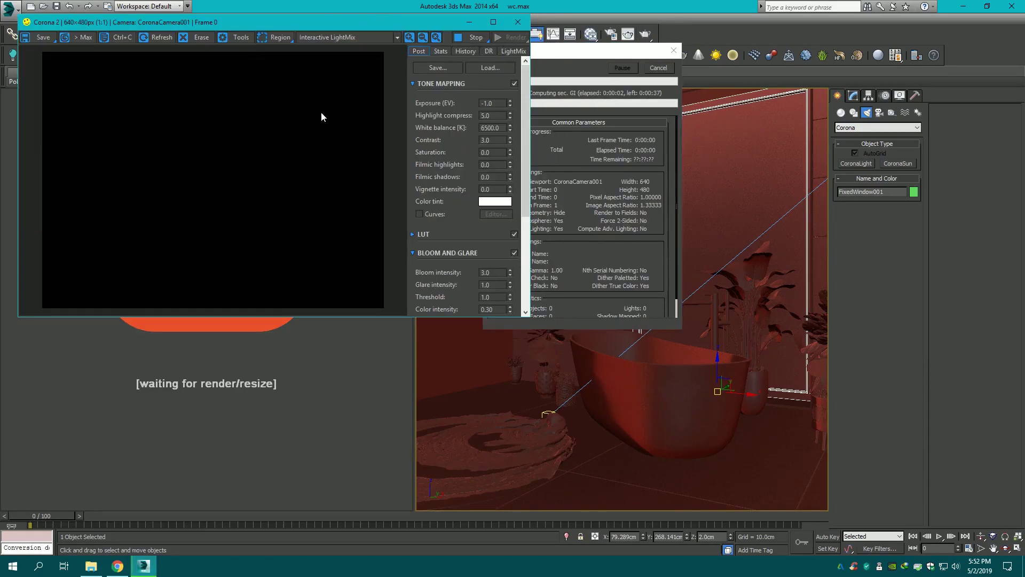
left_click(498, 23)
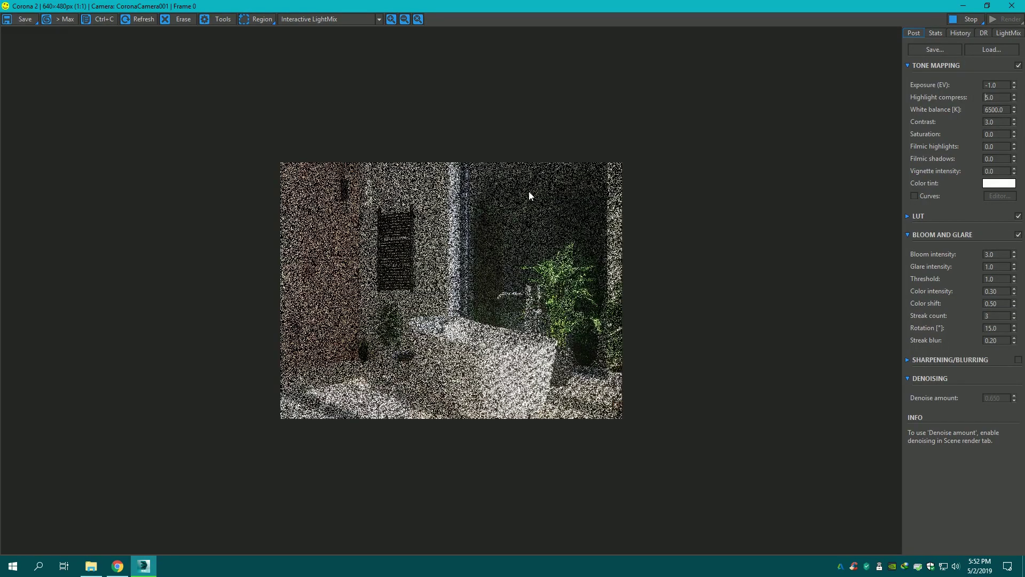
- Raise the Plane001 window light's LightMix intensity to 10.0 and close the frame buffer
scroll(521, 223, "up", 1)
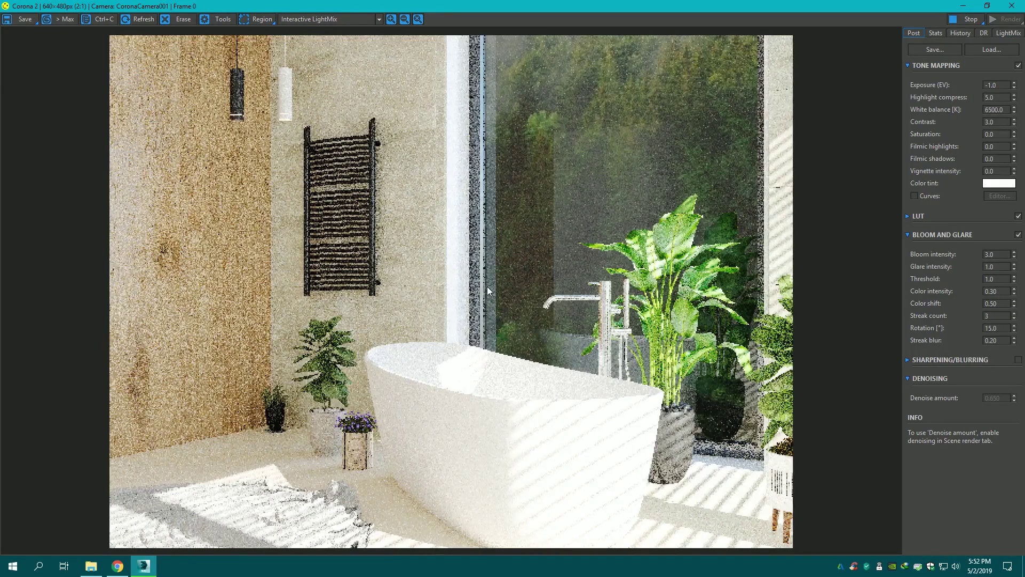
scroll(487, 286, "down", 1)
left_click(1005, 33)
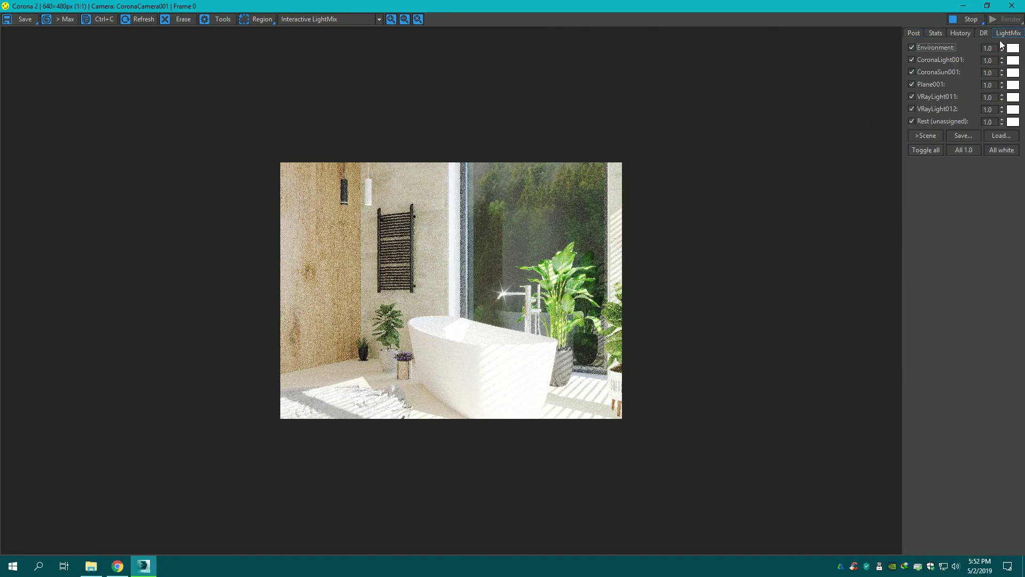
left_click(915, 82)
type("5")
key("Return")
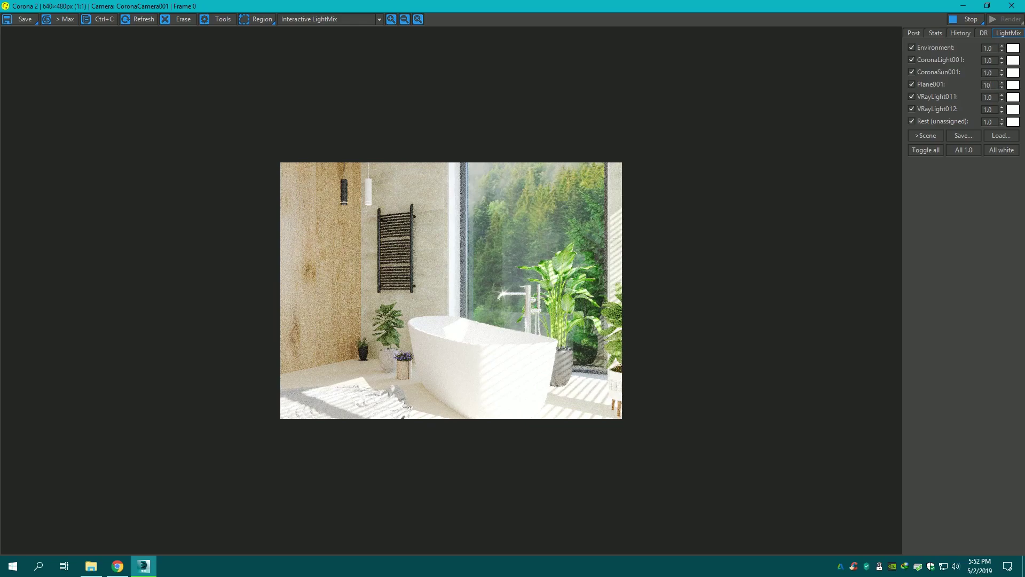
key("Return")
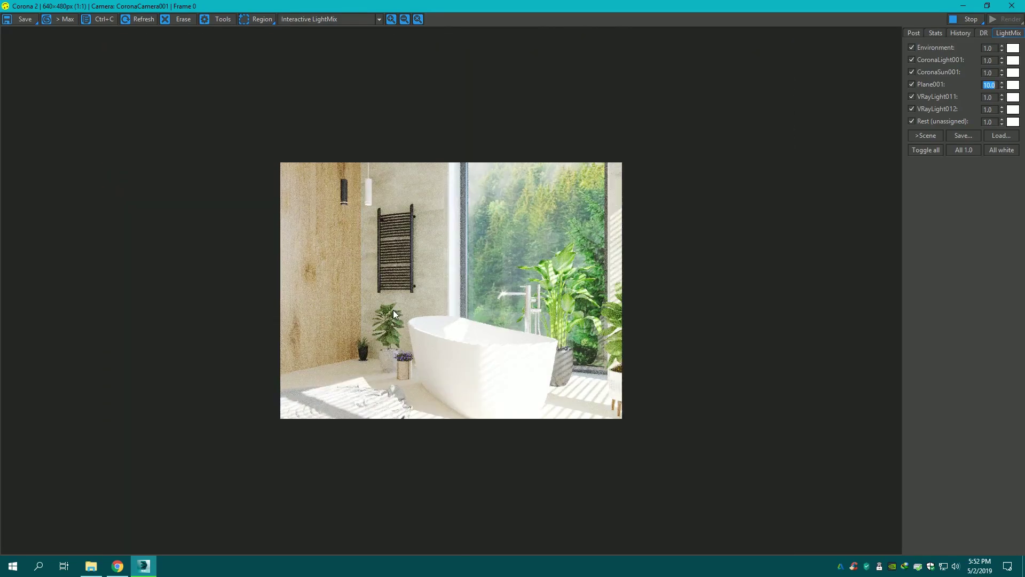
left_click(987, 5)
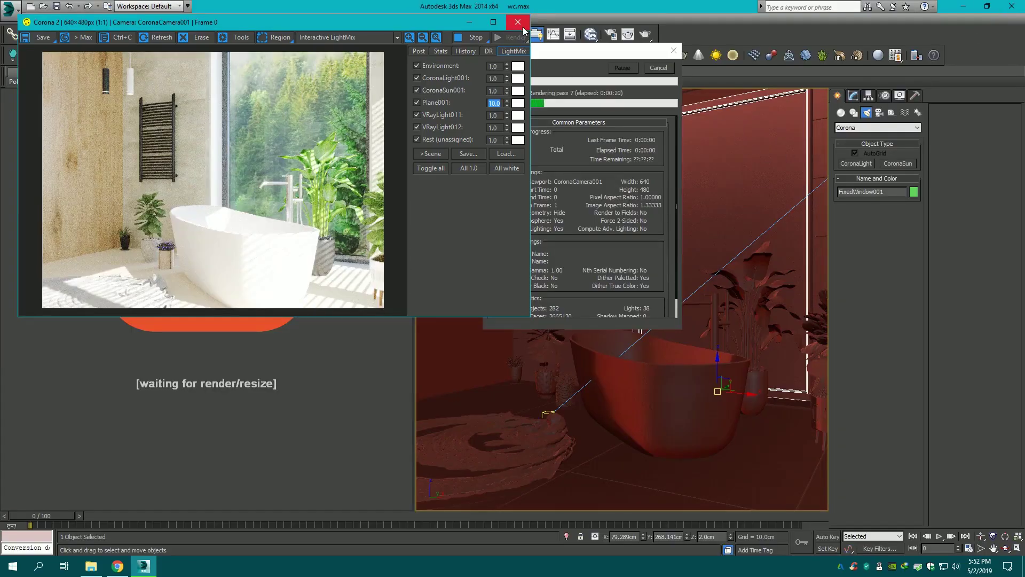
left_click(649, 103)
left_click(658, 68)
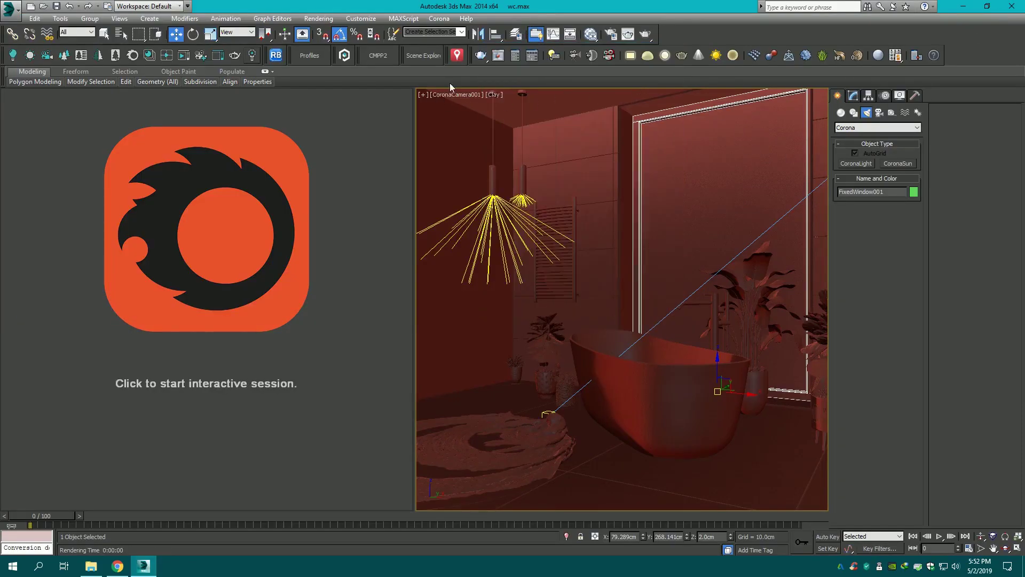
- Choose the HDTV (video) 1920 × 1080 output size in Render Setup and start a render
left_click(610, 35)
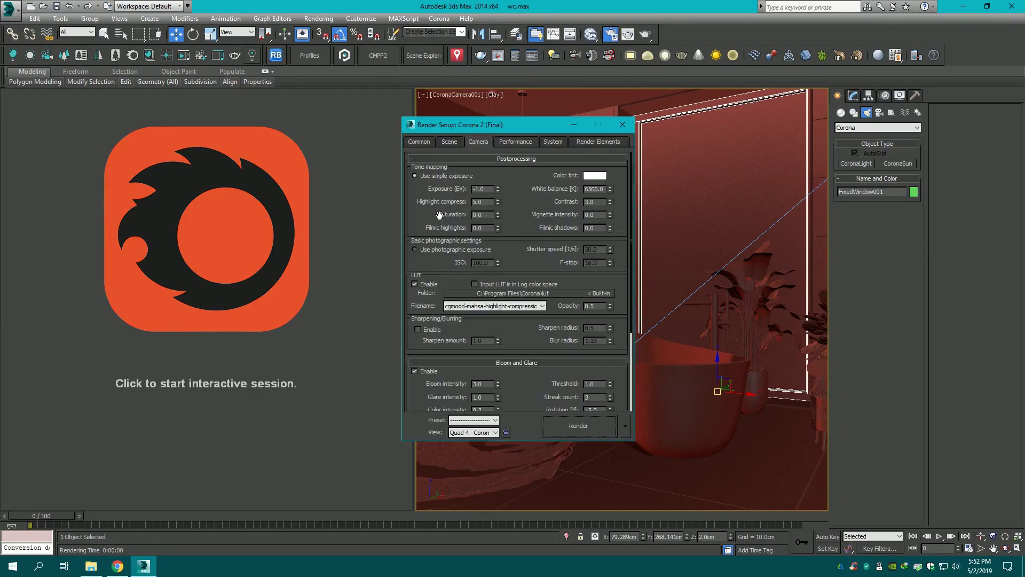
left_click(420, 141)
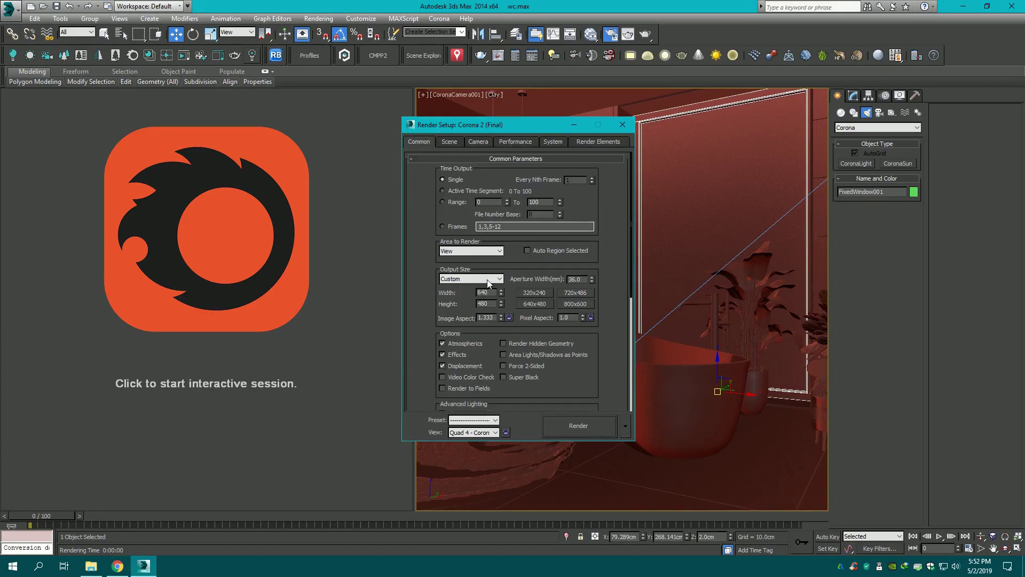
left_click(471, 278)
left_click(455, 413)
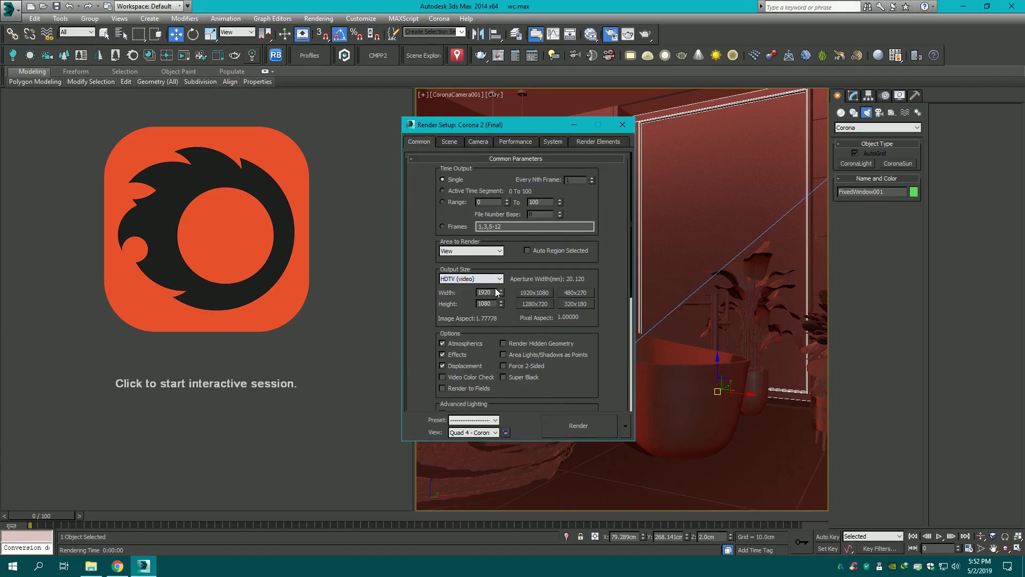
key("shift+q")
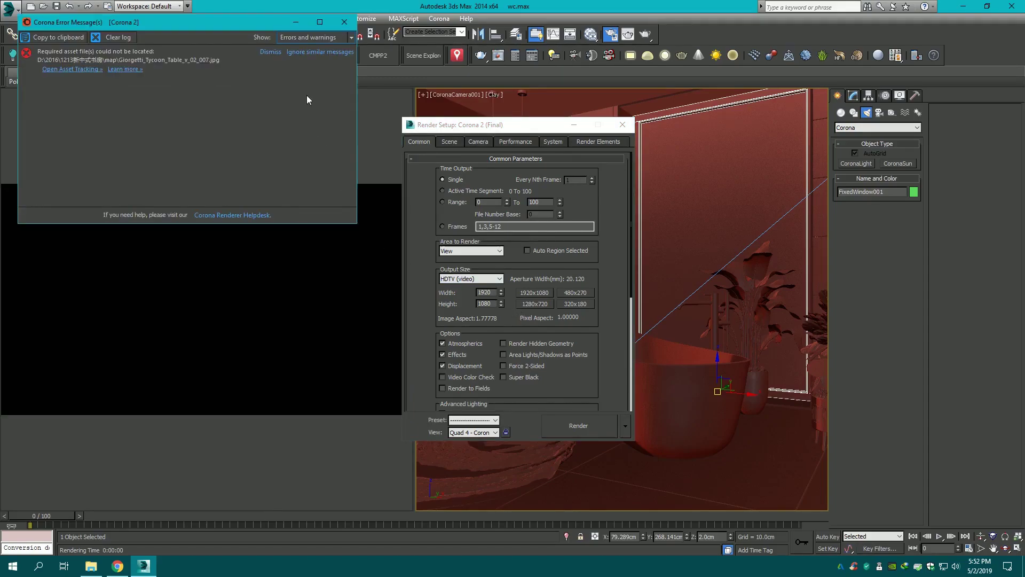
left_click(344, 22)
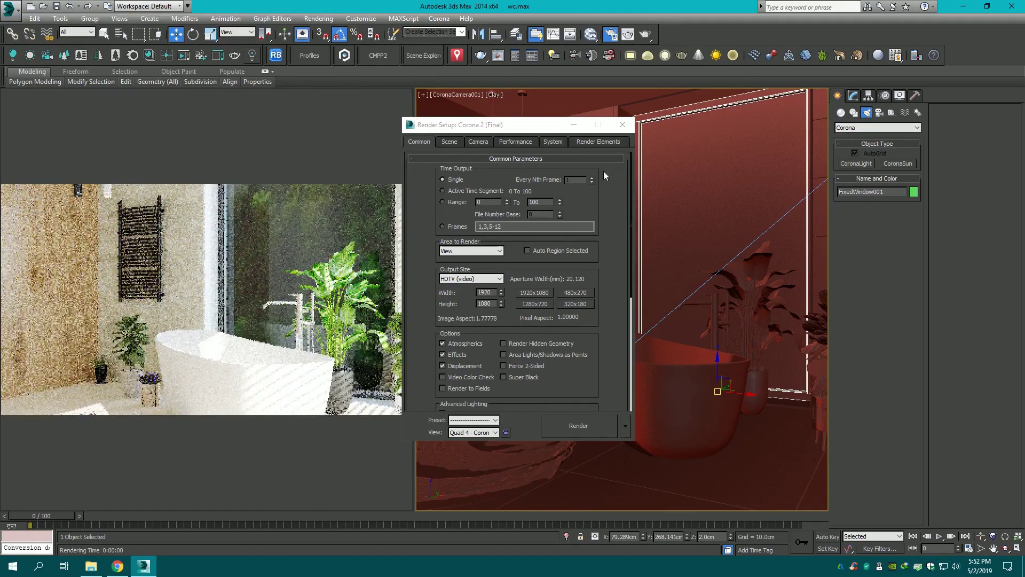
left_click(621, 125)
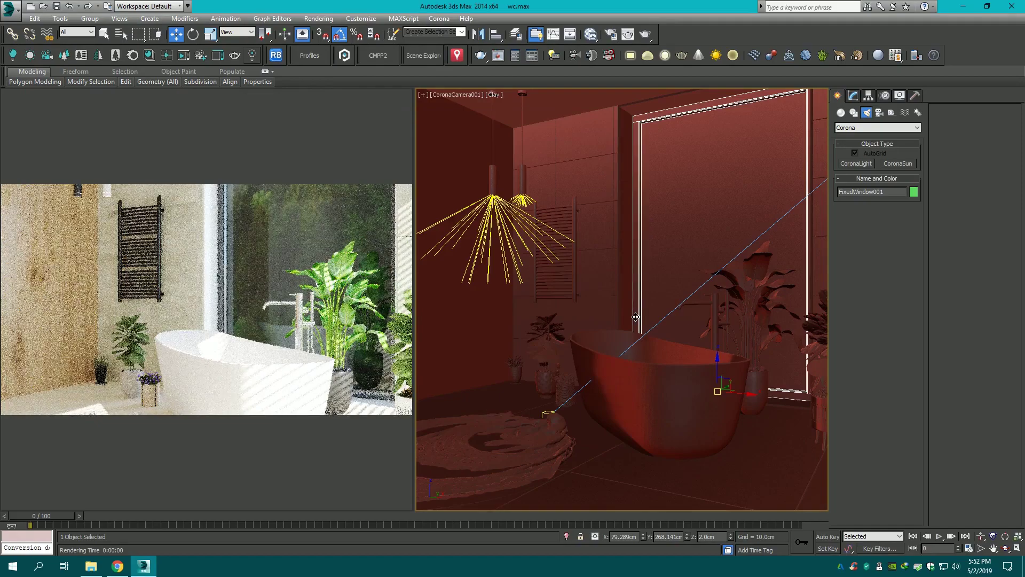
- Select CoronaCamera001 in the wireframe top view and look through it
key("t")
key("F3")
left_click(623, 223)
scroll(681, 379, "up", 3)
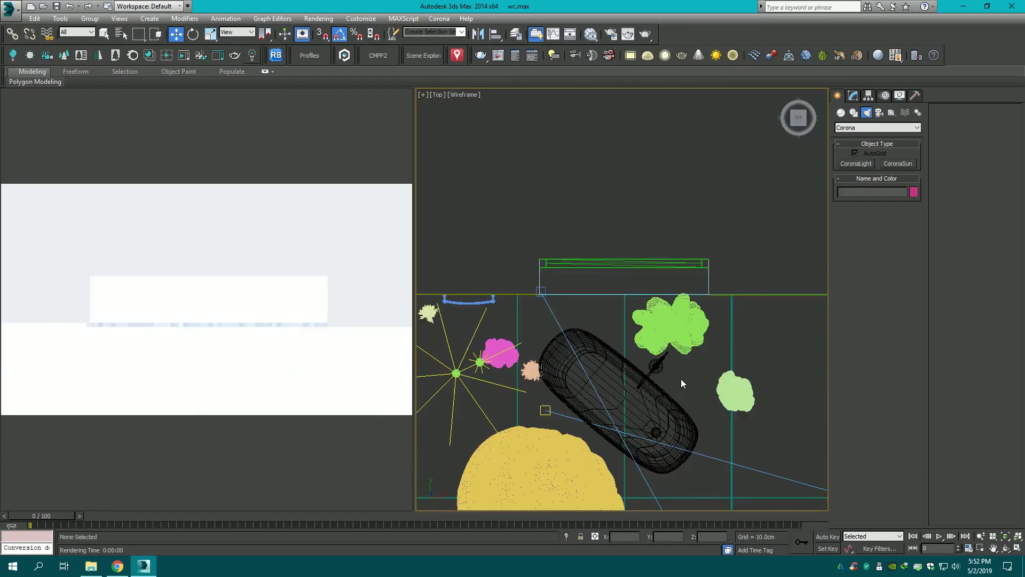
middle_click_drag(681, 379, 599, 302)
scroll(599, 307, "down", 3)
left_click(606, 375)
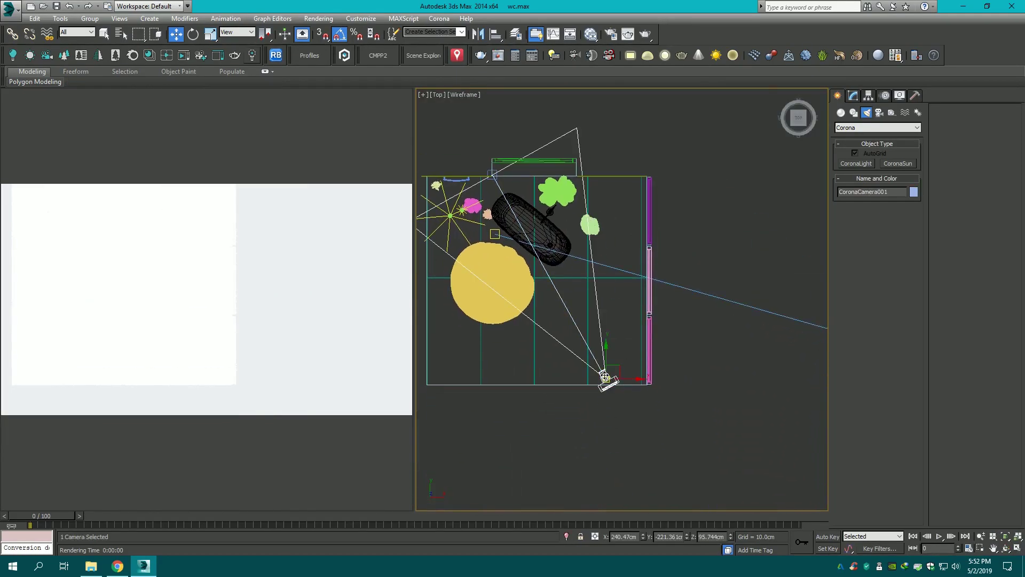
key("c")
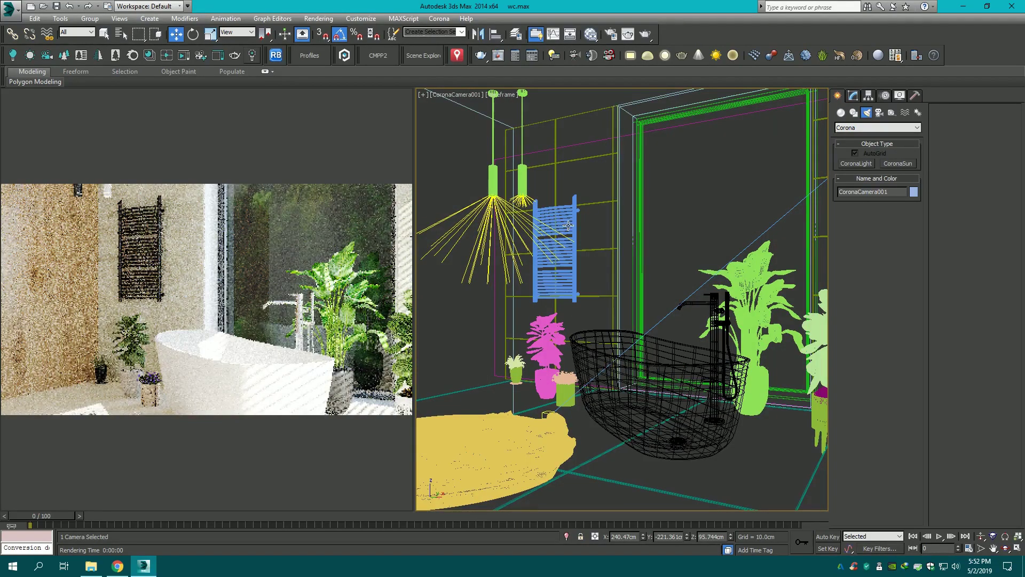
- Add a Camera Resolution Mod to CoronaCamera001 with height 1500
left_click(853, 96)
left_click(865, 128)
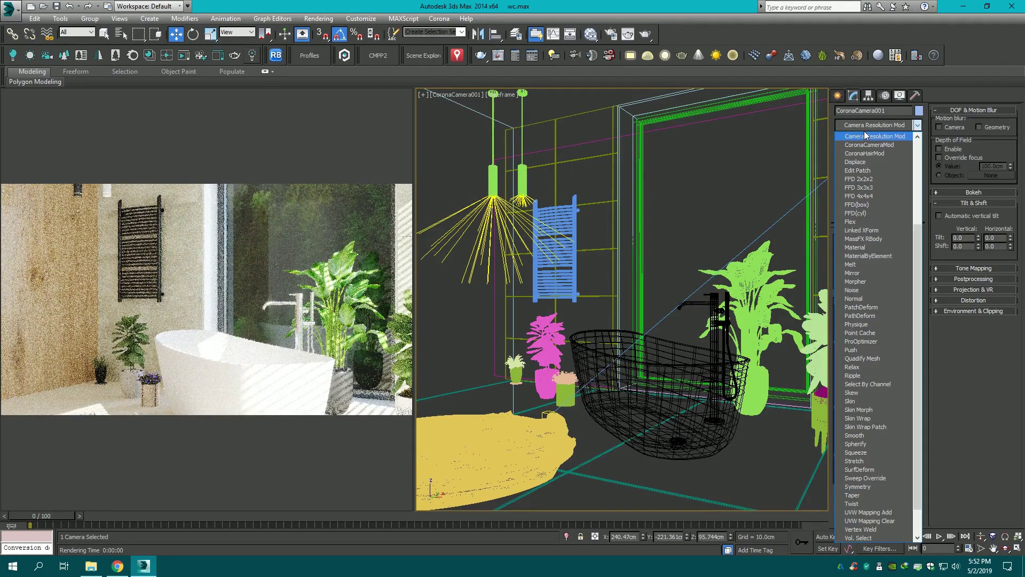
left_click(864, 139)
left_click(896, 257)
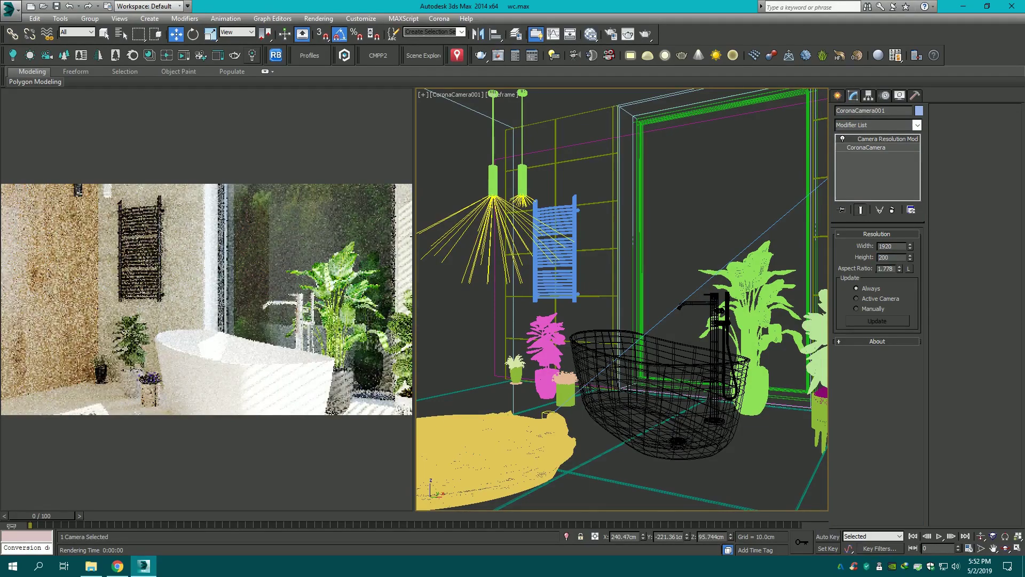
key("BackSpace")
type("1500")
key("Return")
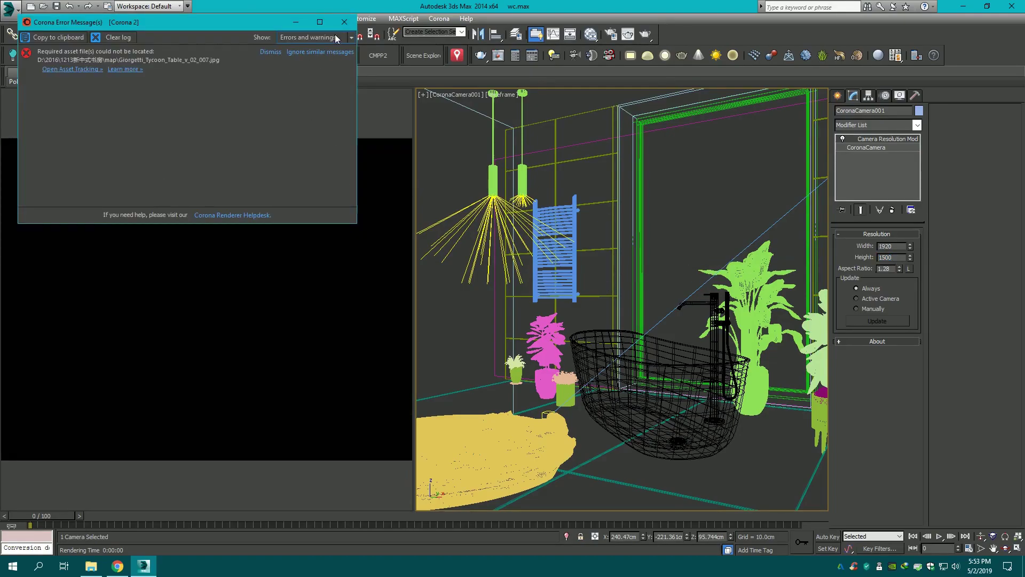
left_click(344, 22)
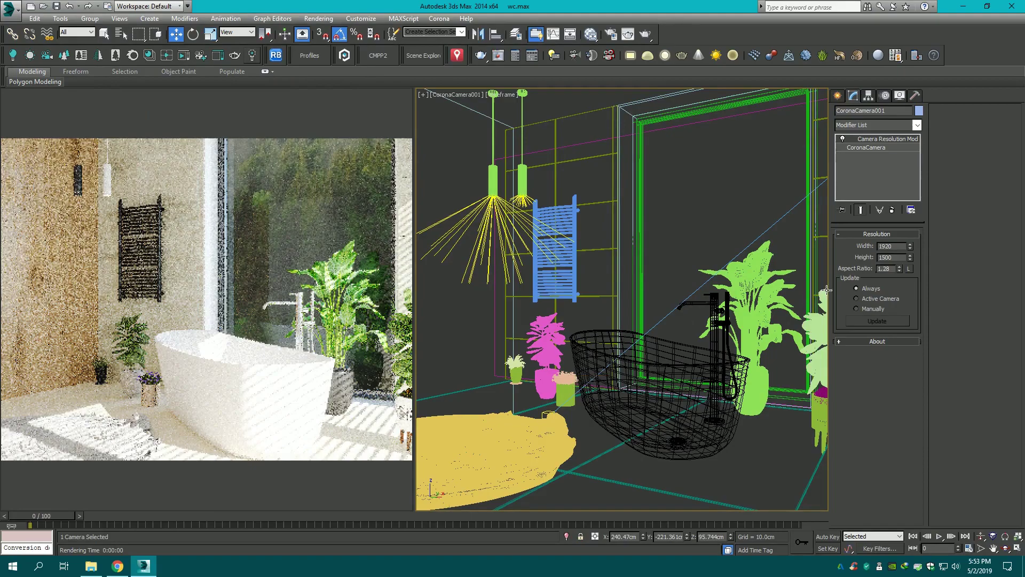
- Change the camera resolution height to 2000 and nudge the camera to reframe
double_click(895, 256)
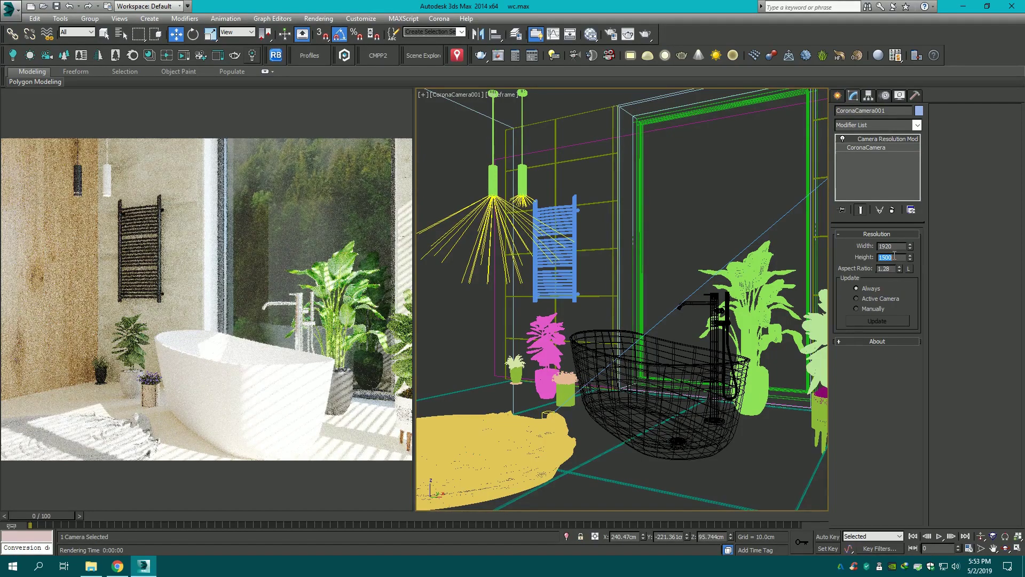
type("2000")
key("Return")
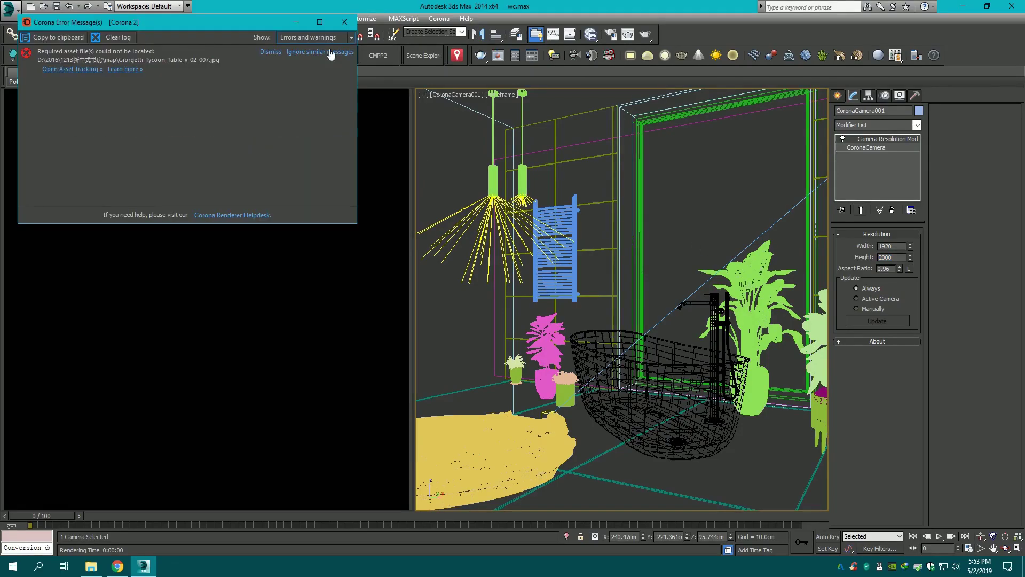
left_click(344, 24)
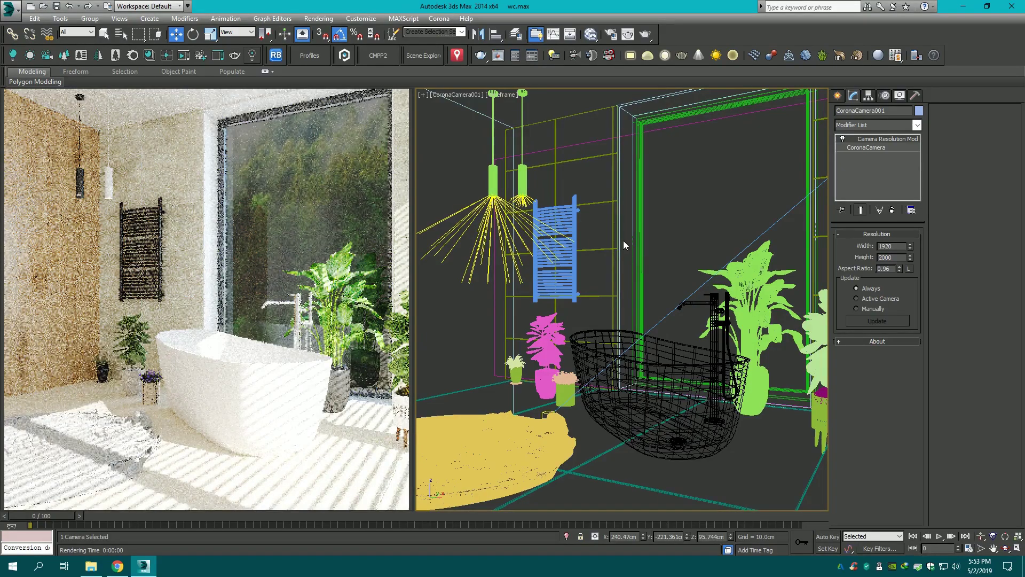
middle_click_drag(623, 240, 616, 242)
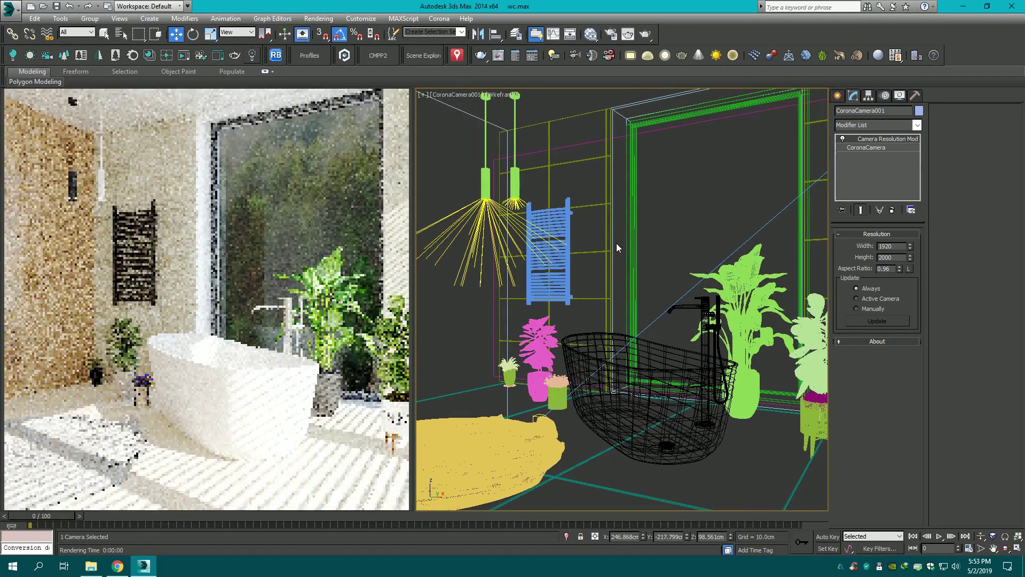
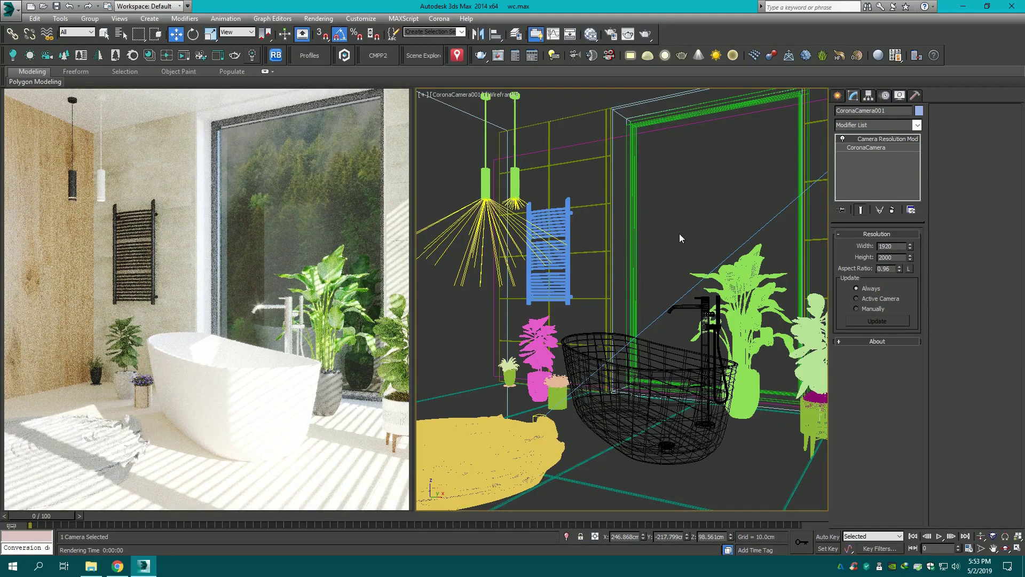
- Select the Plane001 backdrop, switch the camera view to Realistic shading, and resize its width to about 4119
left_click(578, 146)
key("F3")
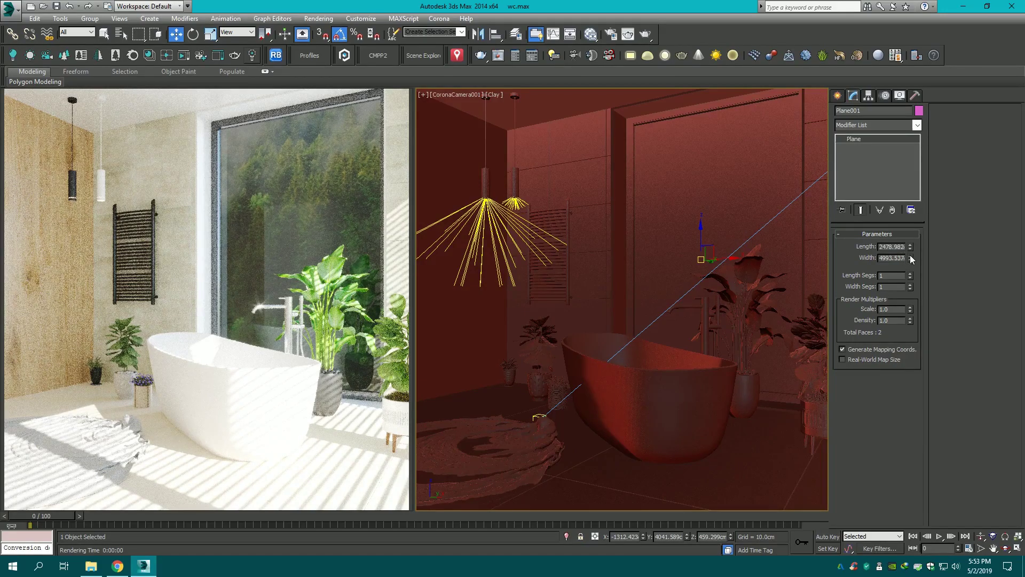
left_click_drag(912, 260, 912, 272)
left_click(492, 95)
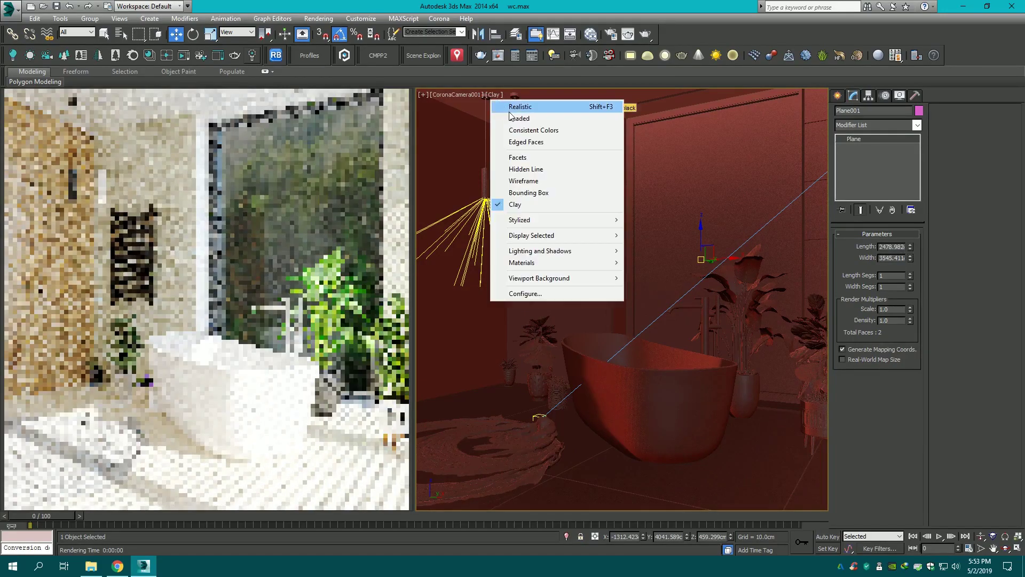
left_click(510, 109)
left_click_drag(911, 260, 908, 240)
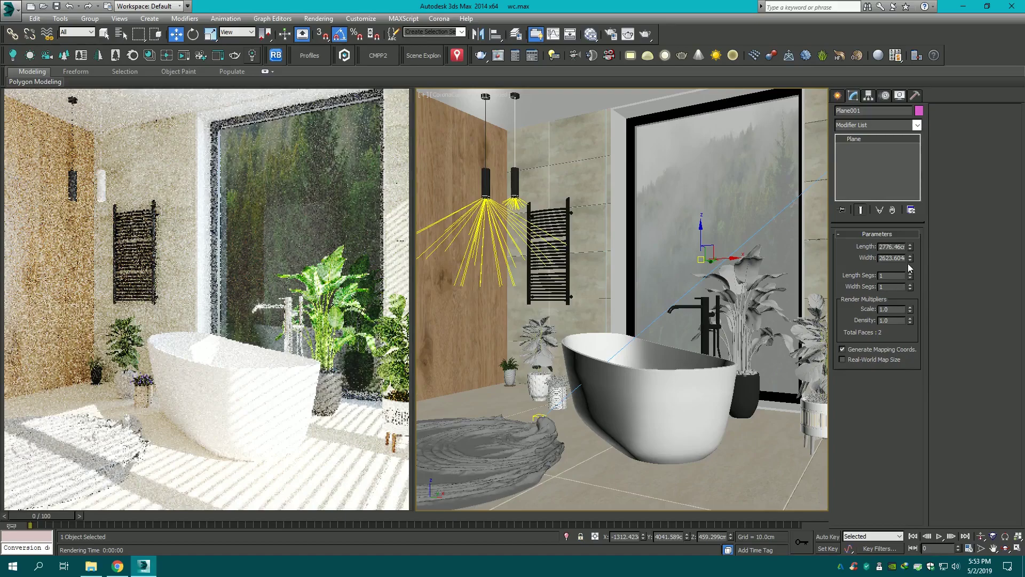
left_click_drag(910, 257, 884, 226)
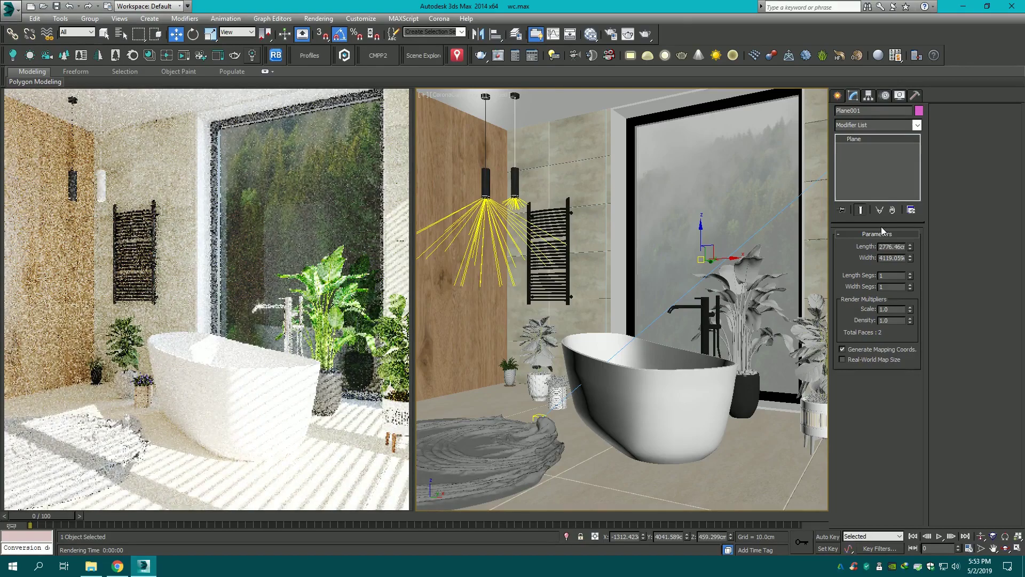
- Load the blue-mountain-lake wallpaper into the backdrop material's Bitmap node
left_click(592, 34)
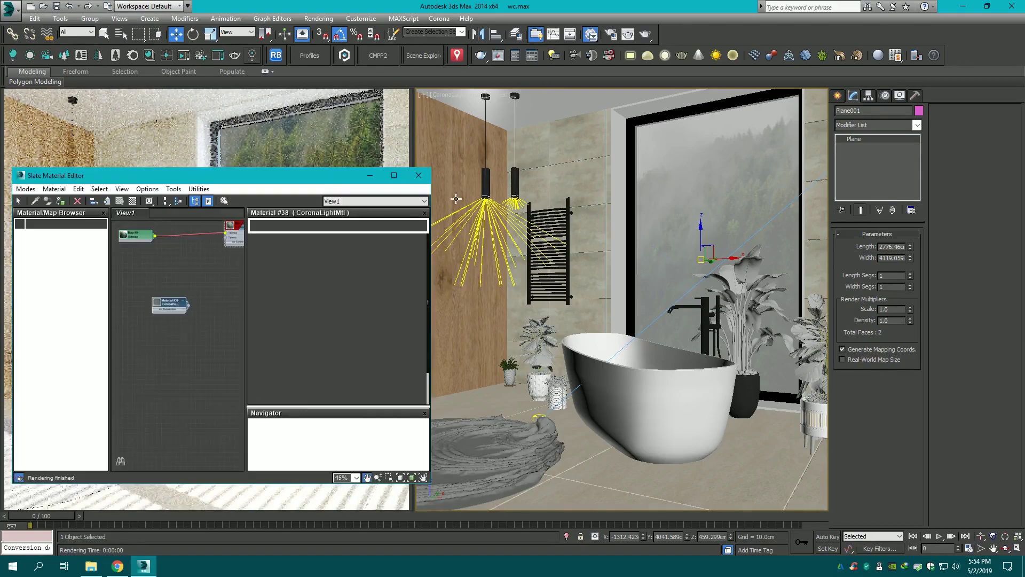
double_click(140, 239)
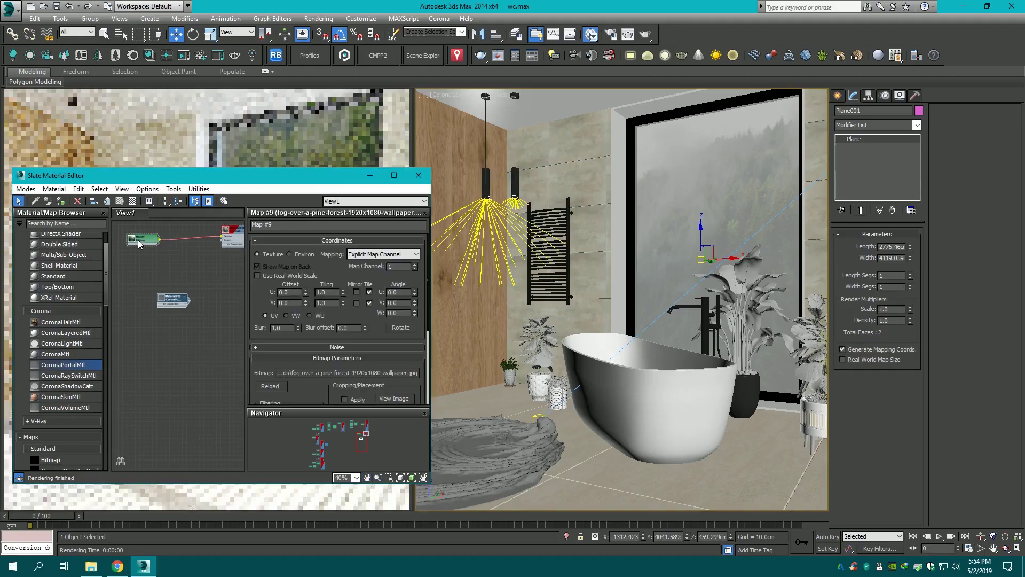
left_click(342, 373)
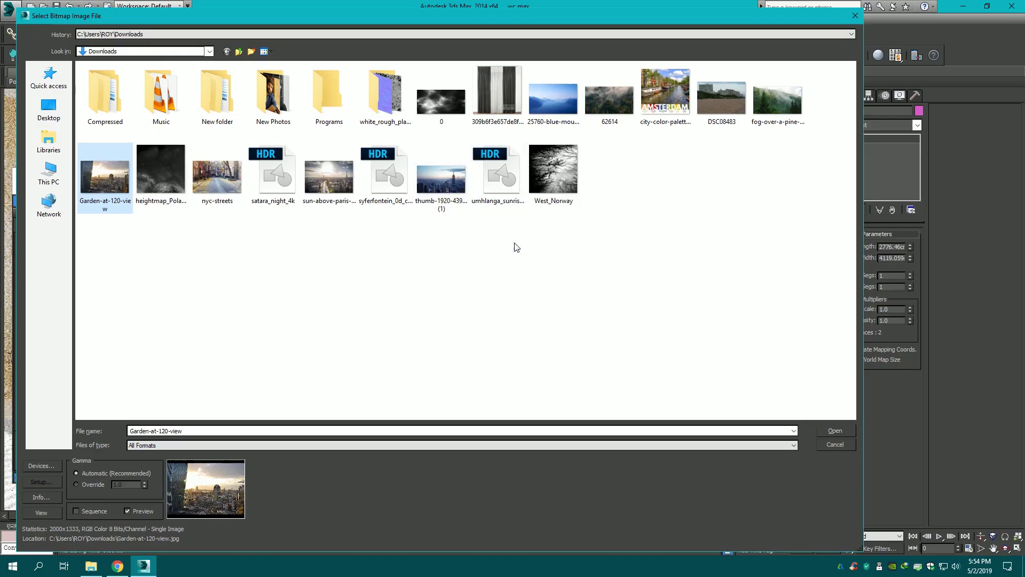
left_click(553, 99)
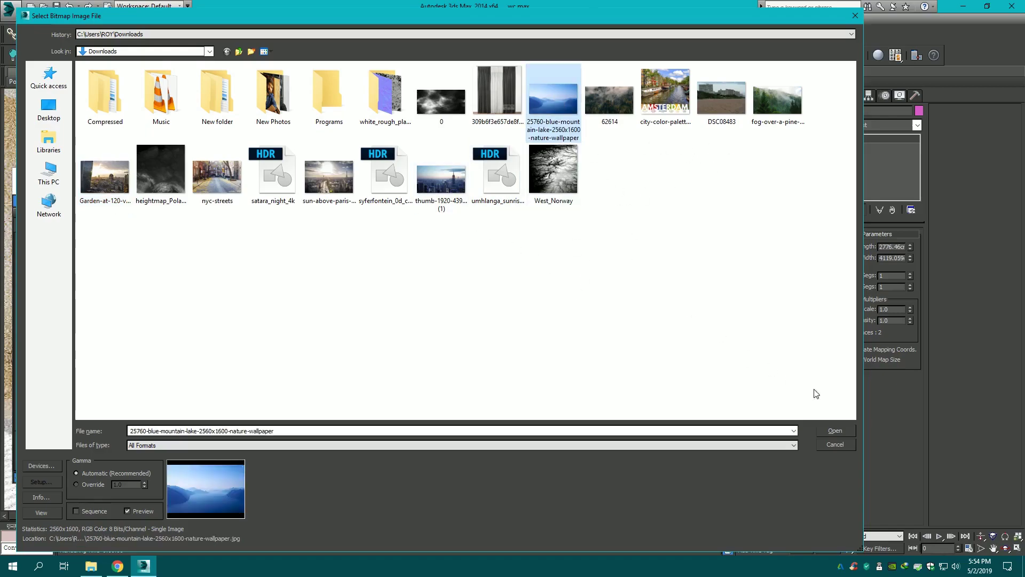
left_click(835, 428)
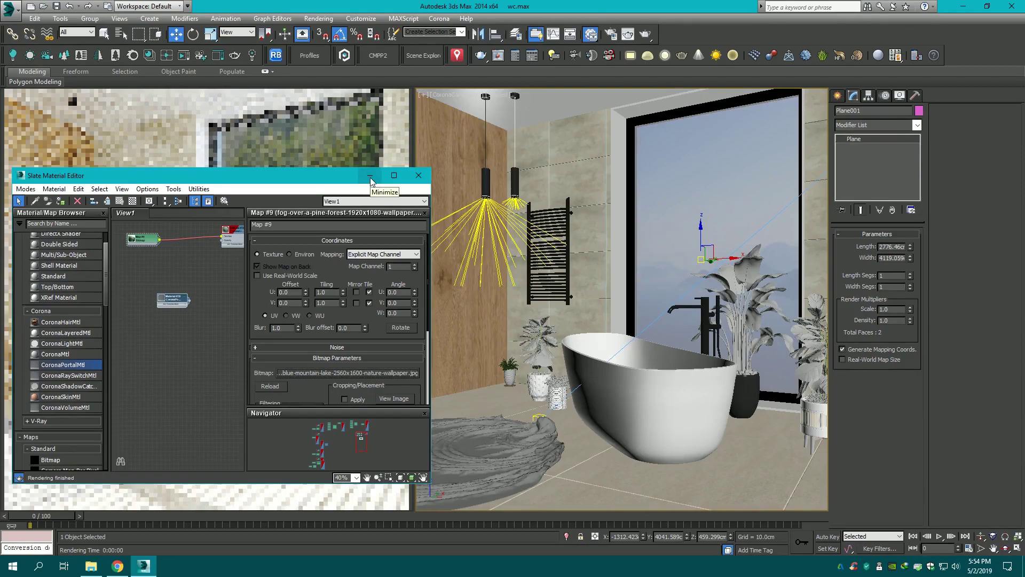
- Move the Slate Material Editor aside and lower the backdrop plane along Z
left_click_drag(360, 182, 710, 203)
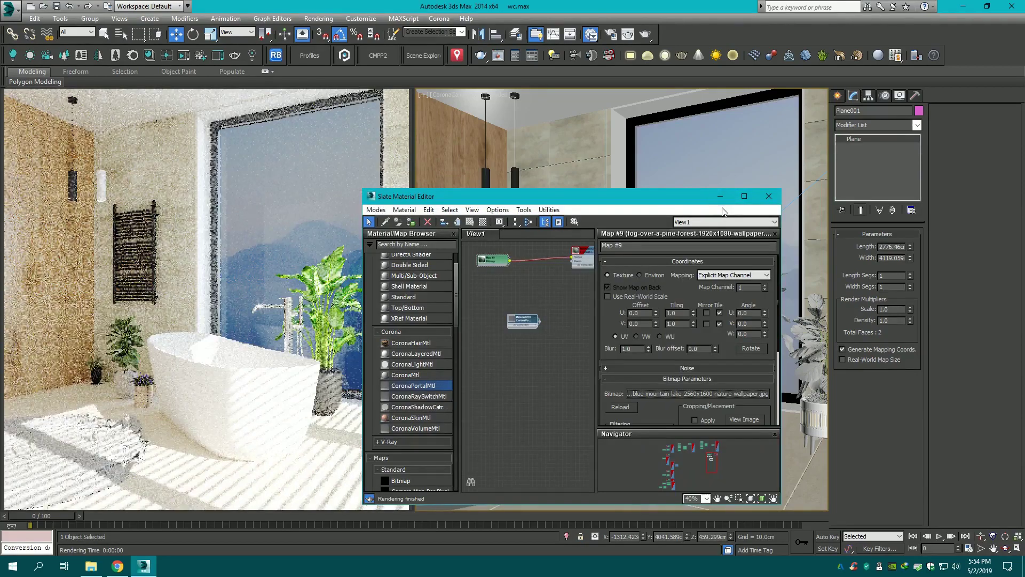
left_click(720, 196)
left_click_drag(701, 234, 700, 262)
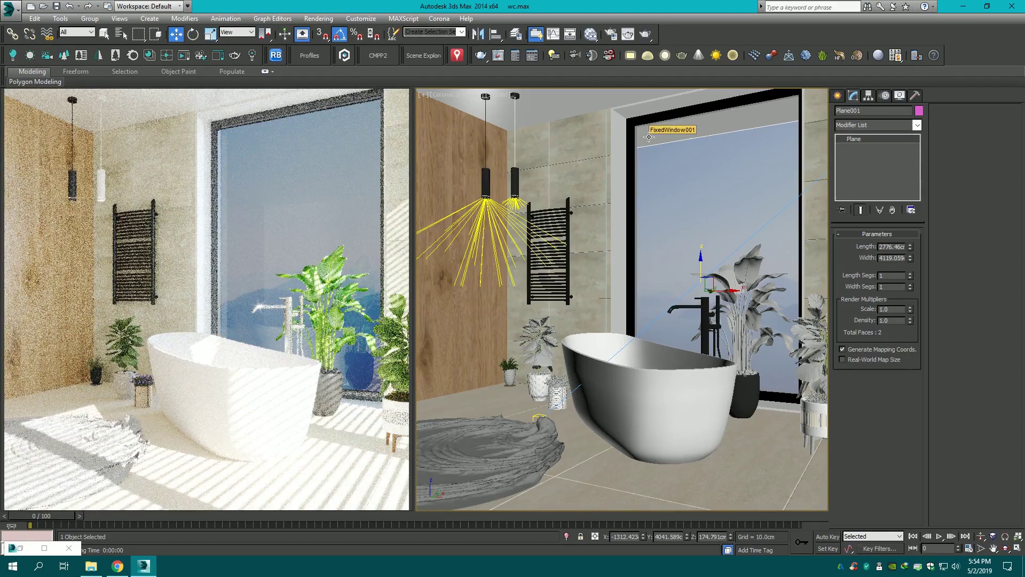
- Turn off Emit Light in the backdrop's Material #38
left_click(591, 34)
middle_click_drag(537, 274, 522, 277)
double_click(566, 258)
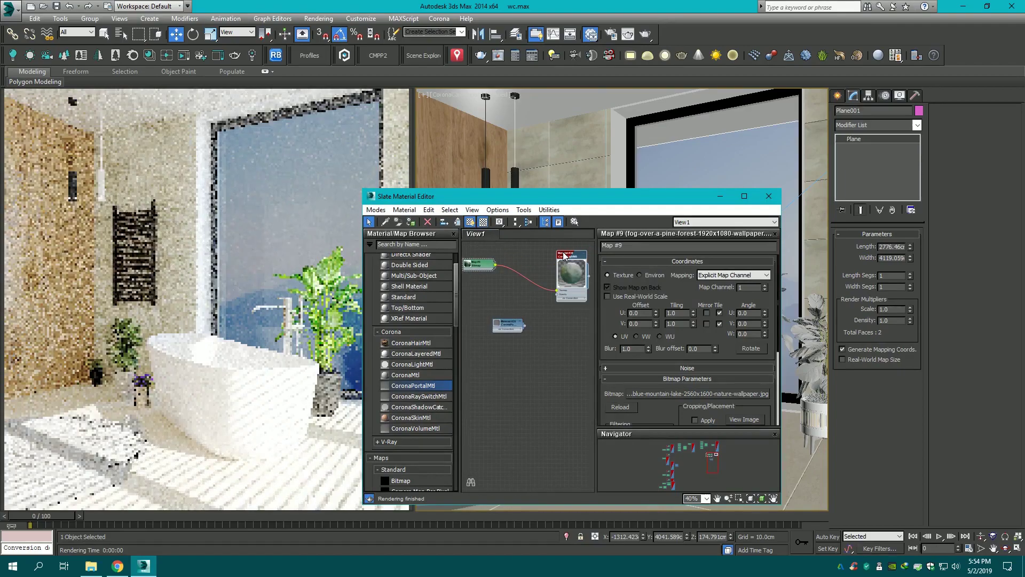
left_click(623, 340)
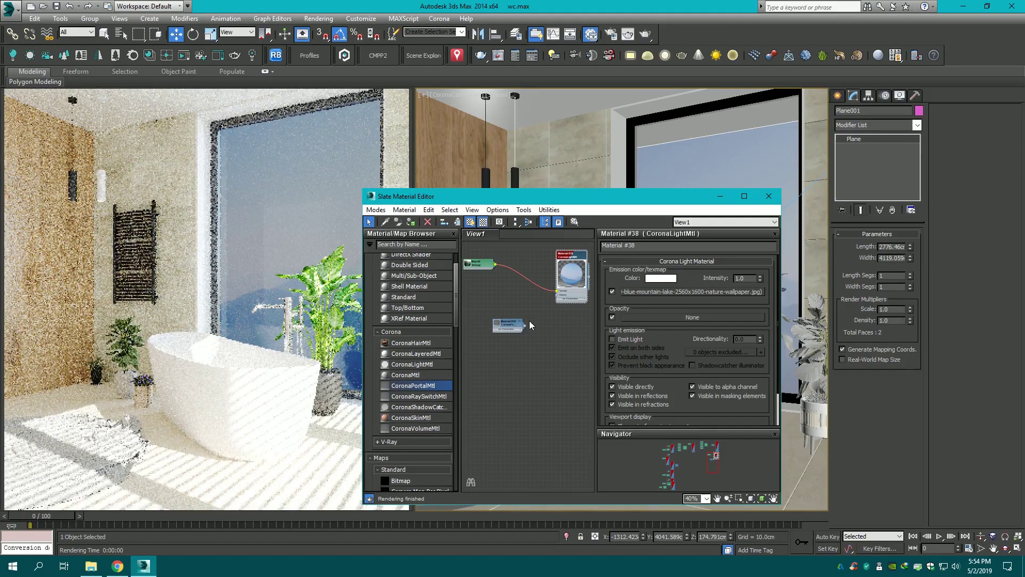
- Start a production render, dismiss the Corona error, and maximize the frame buffer
left_click(720, 196)
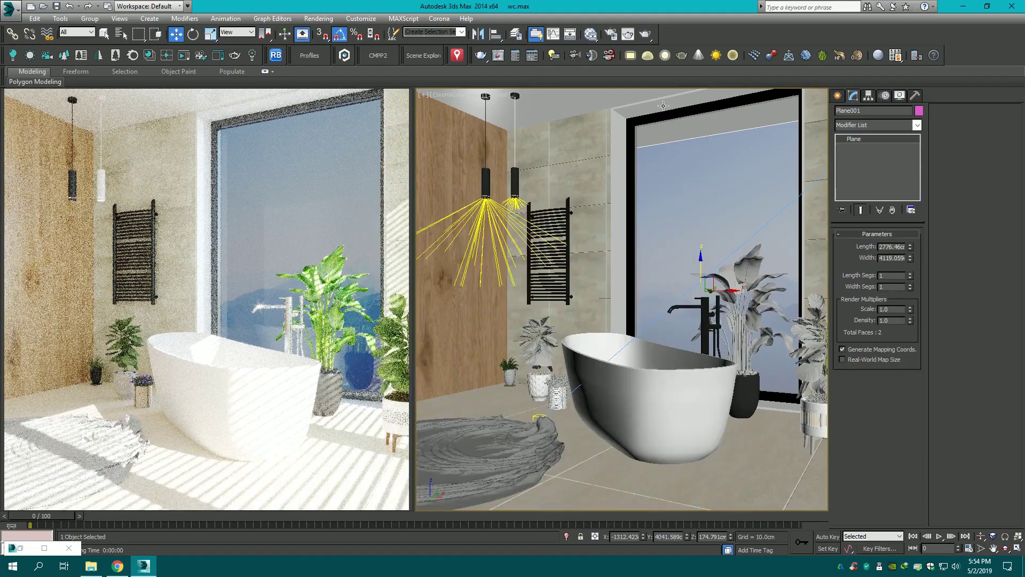
left_click(645, 33)
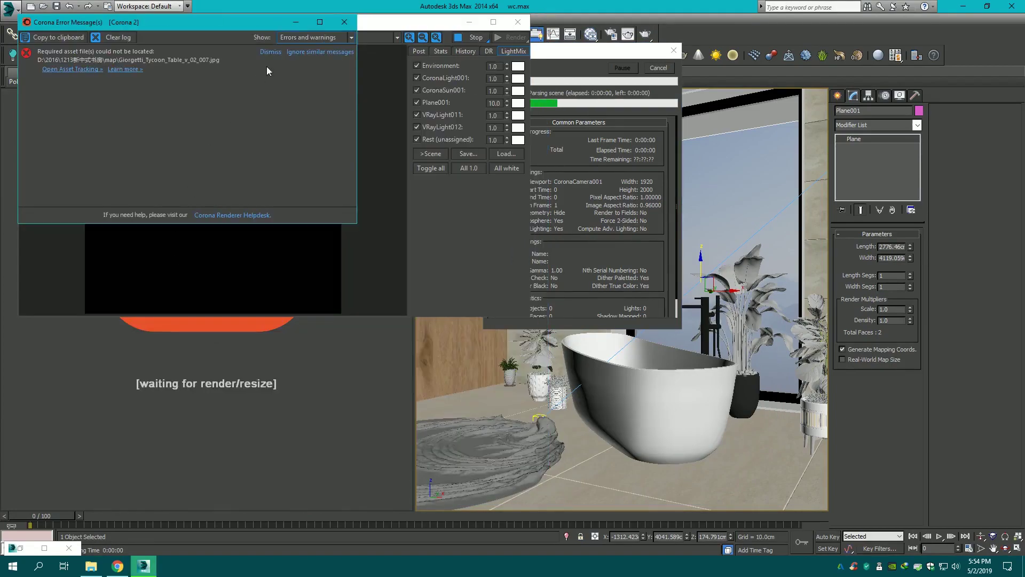
left_click(342, 24)
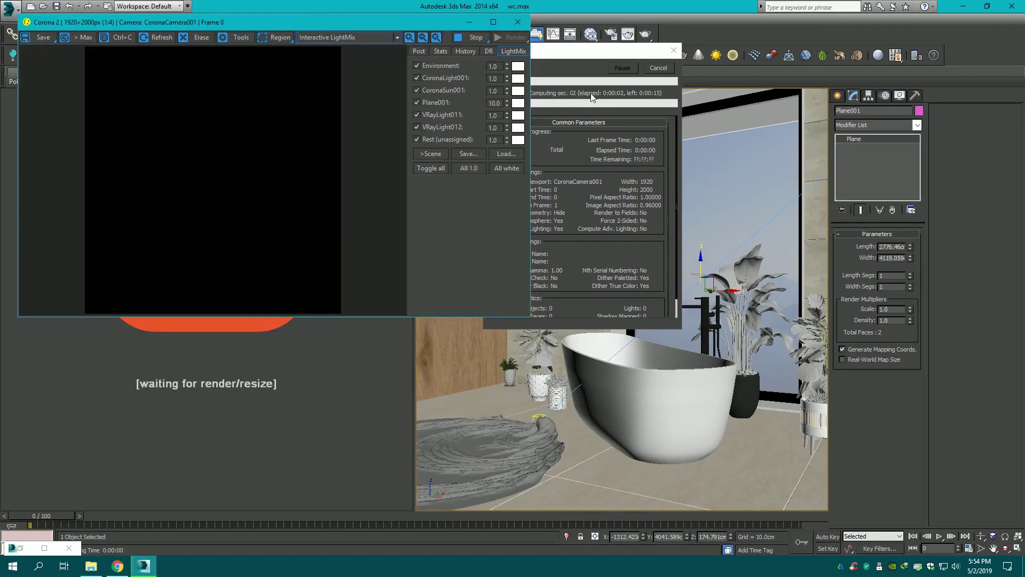
left_click(589, 53)
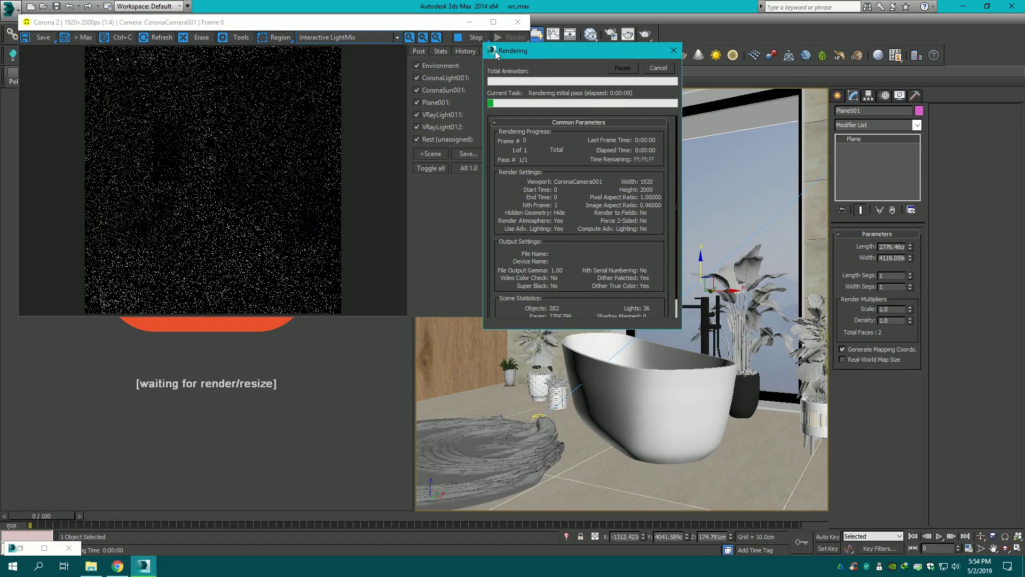
left_click(492, 23)
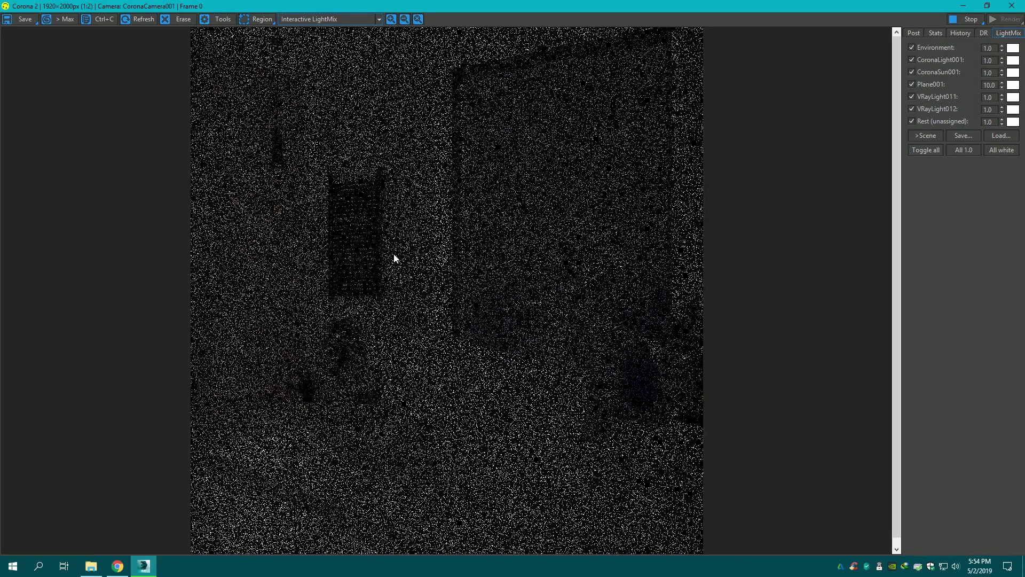
- Watch the render refine, then restore and close the frame buffer and cancel rendering
scroll(394, 258, "down", 1)
scroll(394, 258, "up", 1)
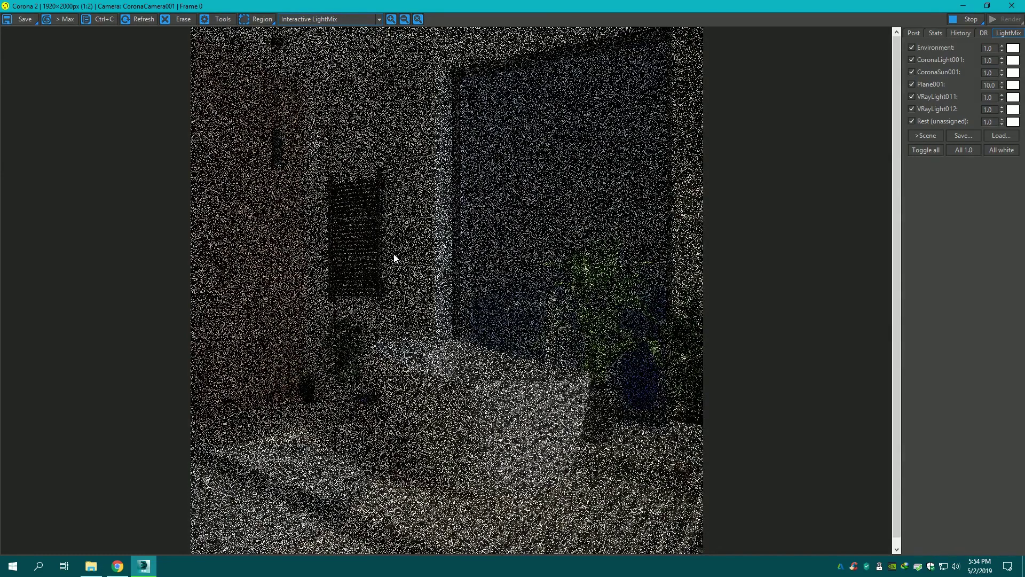
left_click(912, 84)
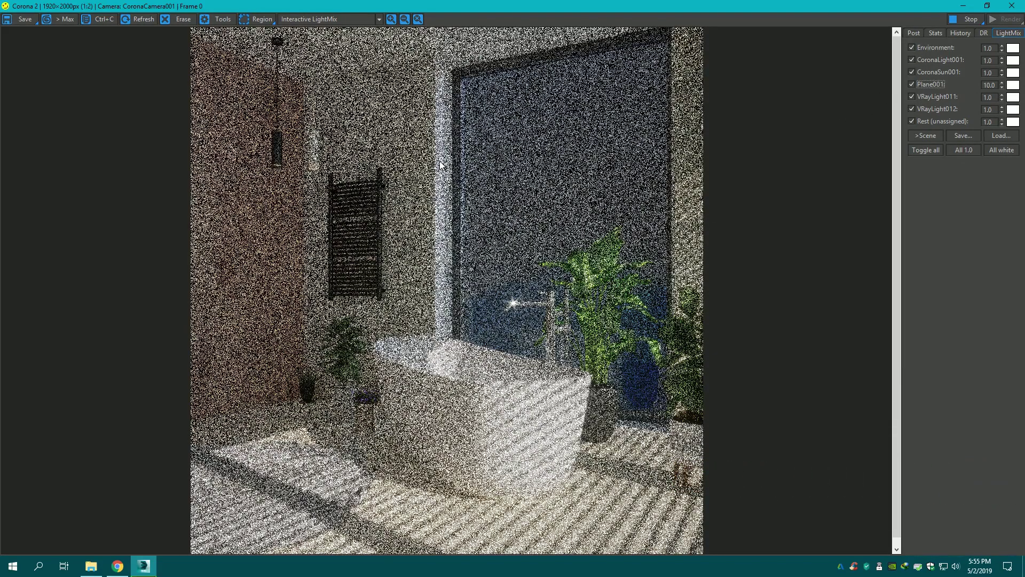
left_click(983, 9)
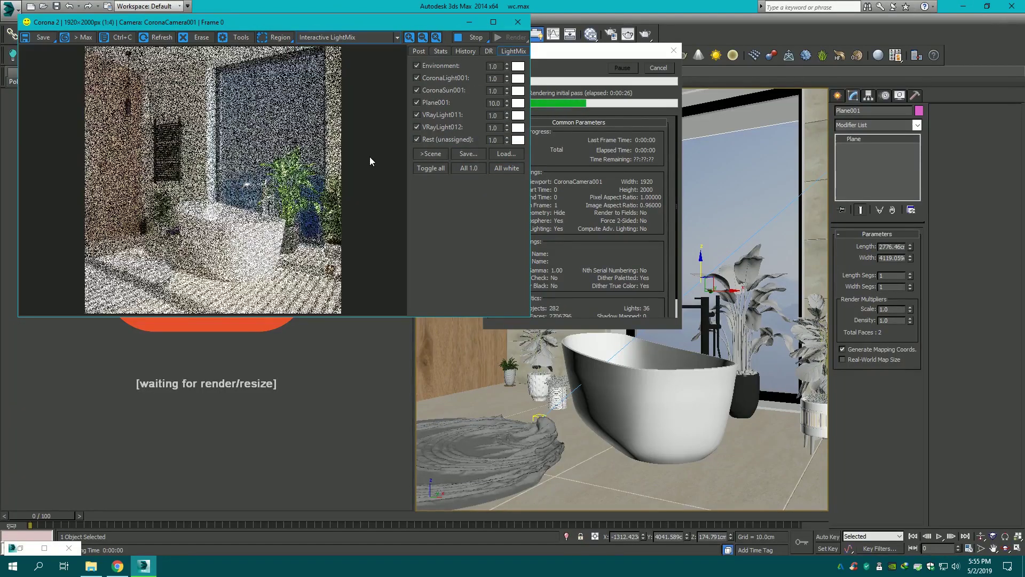
left_click(518, 22)
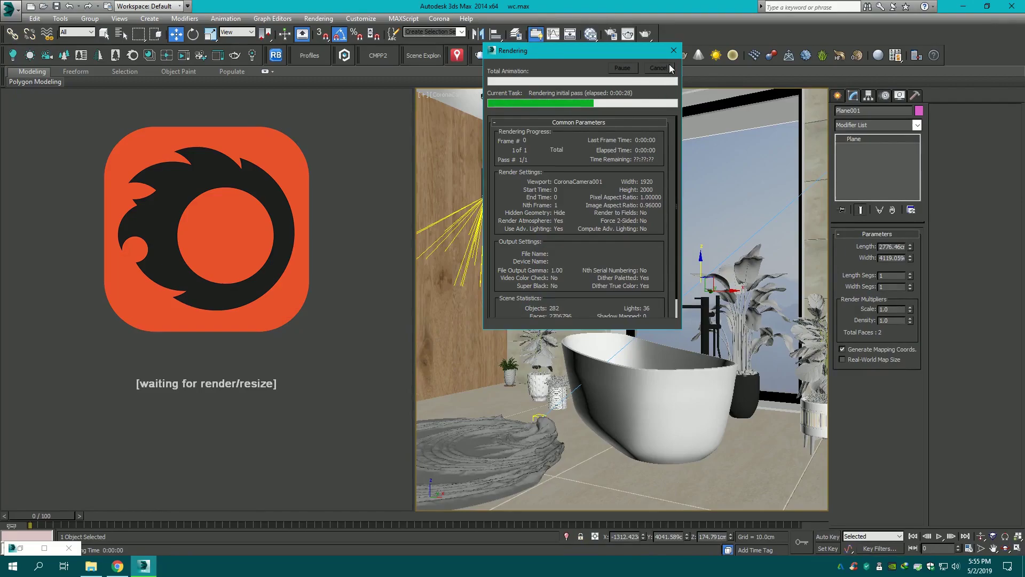
left_click(669, 66)
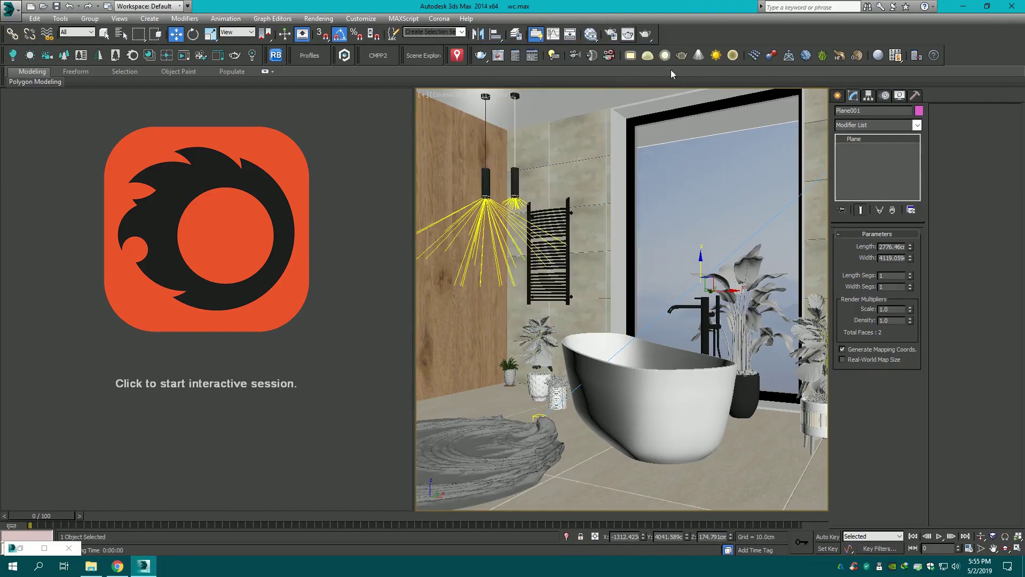
- Close the Slate Material Editor, render the camera view, dismiss the Corona error and move the Rendering dialog aside
left_click(592, 34)
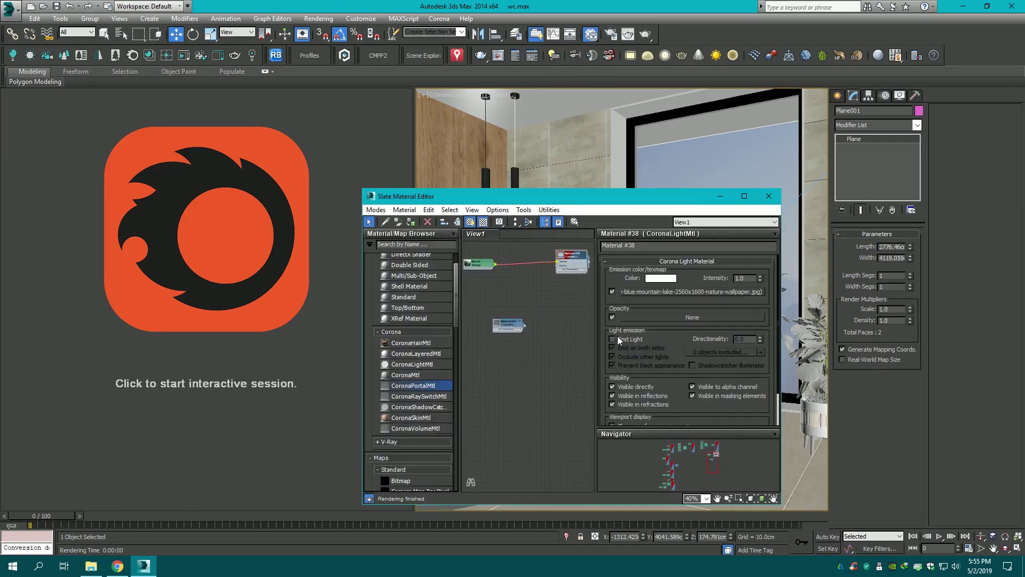
left_click(769, 196)
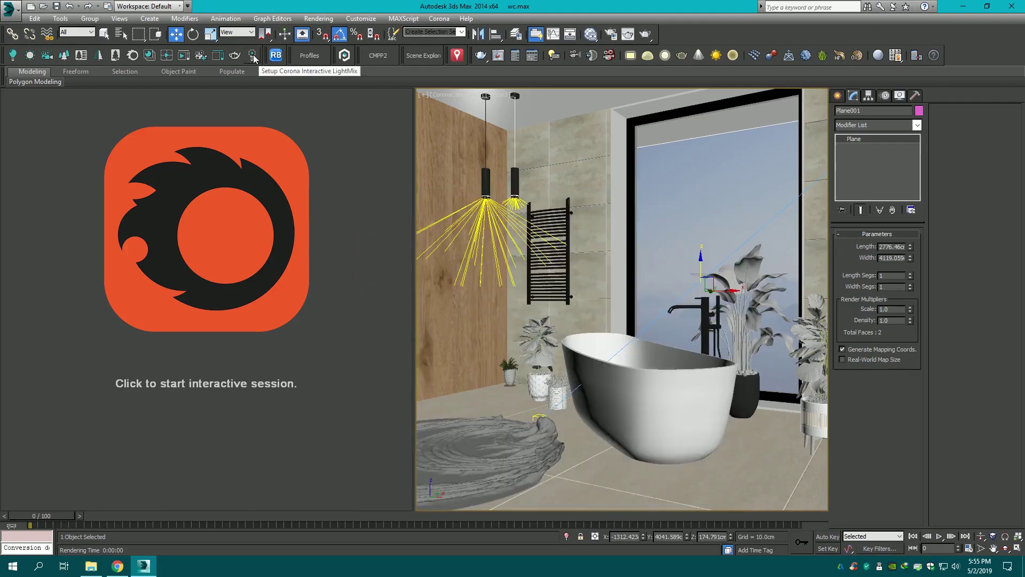
left_click(309, 55)
left_click(329, 131)
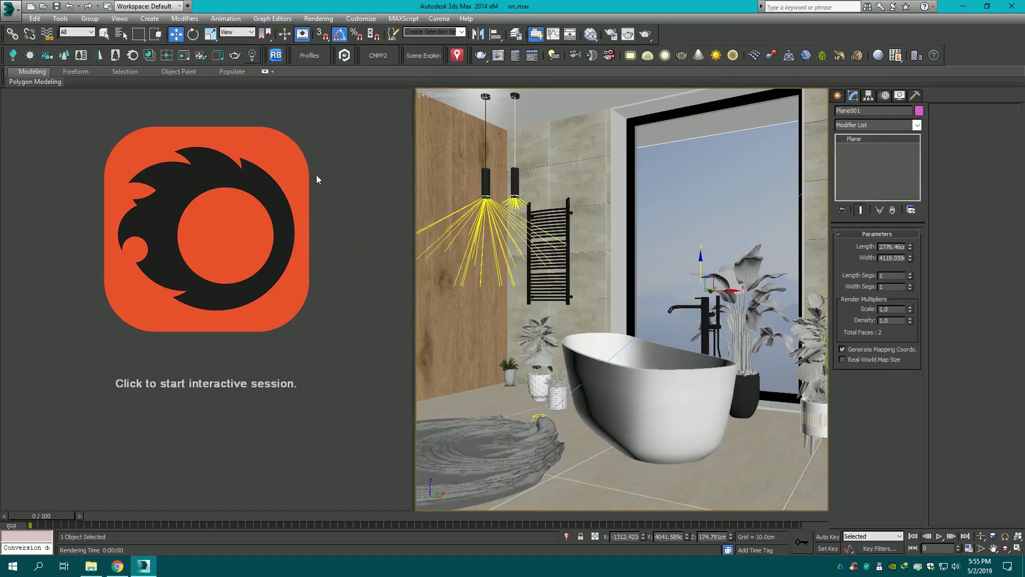
left_click(646, 34)
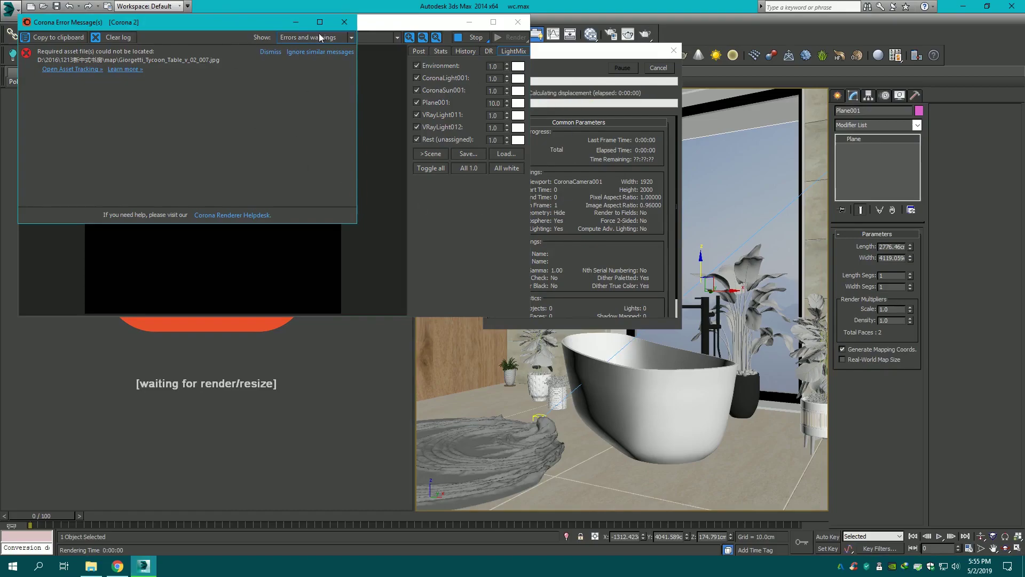
left_click(345, 22)
left_click(553, 53)
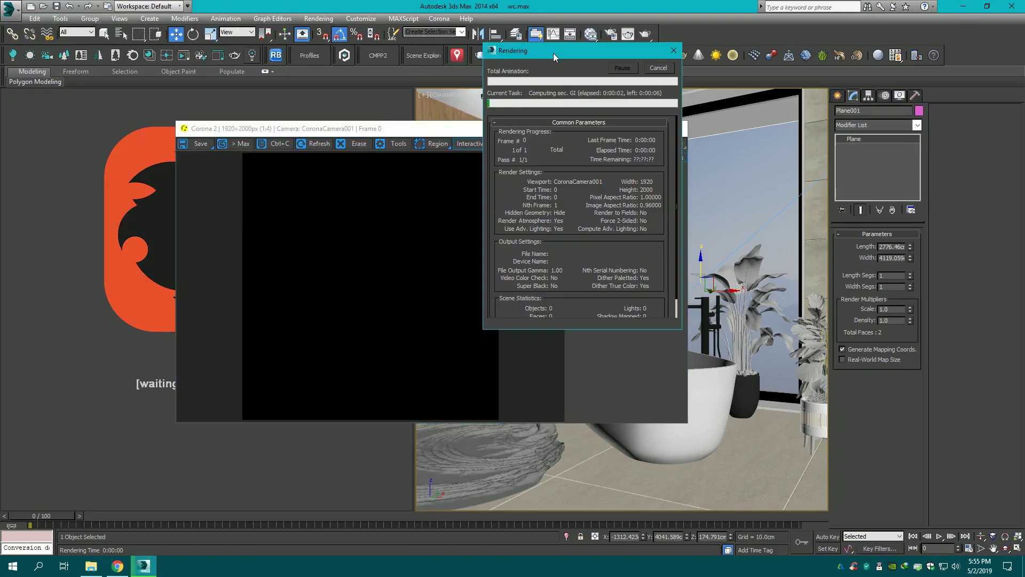
left_click_drag(553, 53, 759, 133)
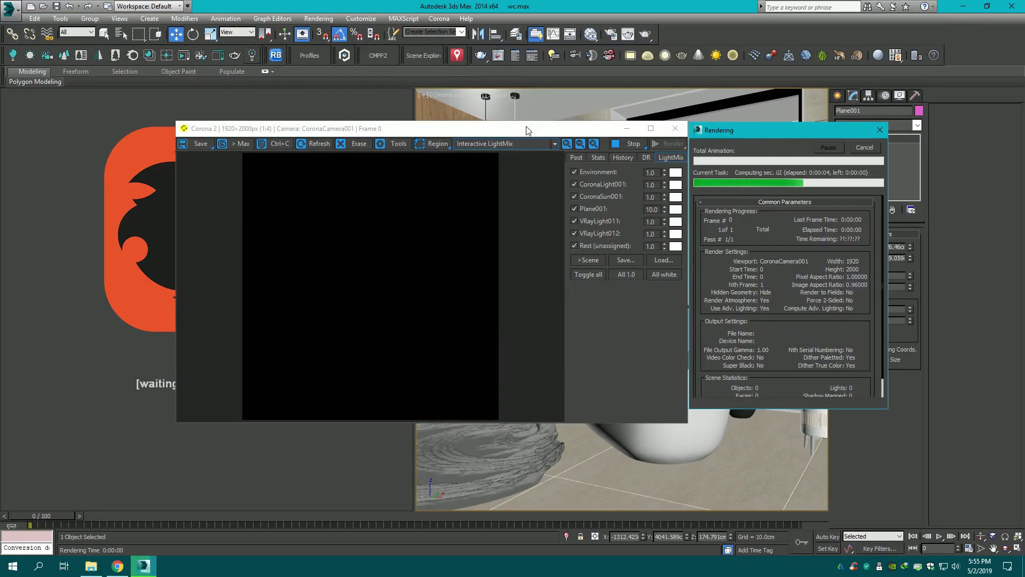
left_click_drag(526, 131, 523, 115)
left_click_drag(734, 132, 731, 117)
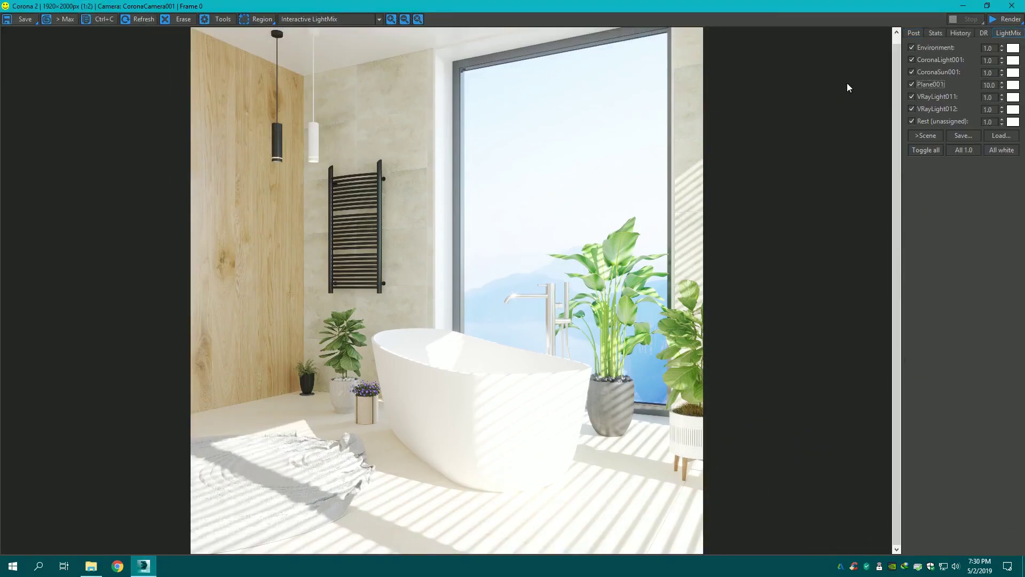
- In LightMix, try CoronaSun001 at 0.30 and 0.20, settling on 0.10
left_click(916, 51)
double_click(992, 48)
left_click(913, 71)
left_click(994, 72)
type("0.30")
key("Return")
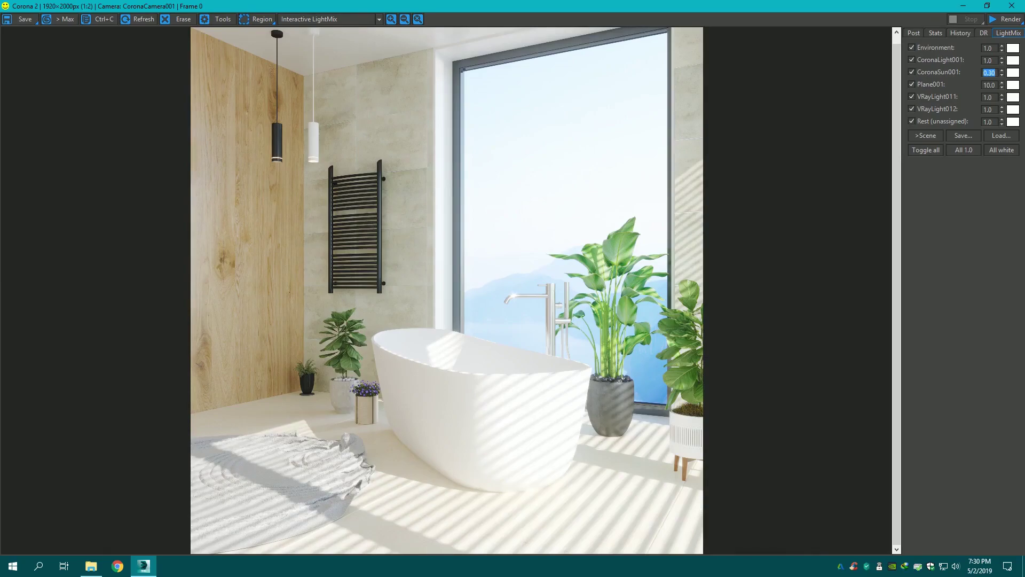
type("0.20")
key("Return")
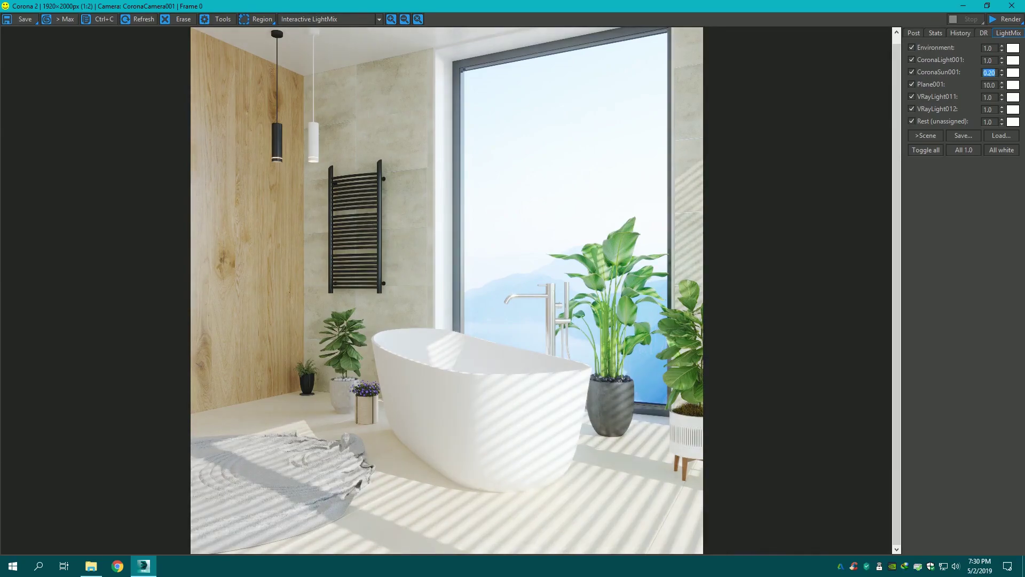
type("0.10")
key("Return")
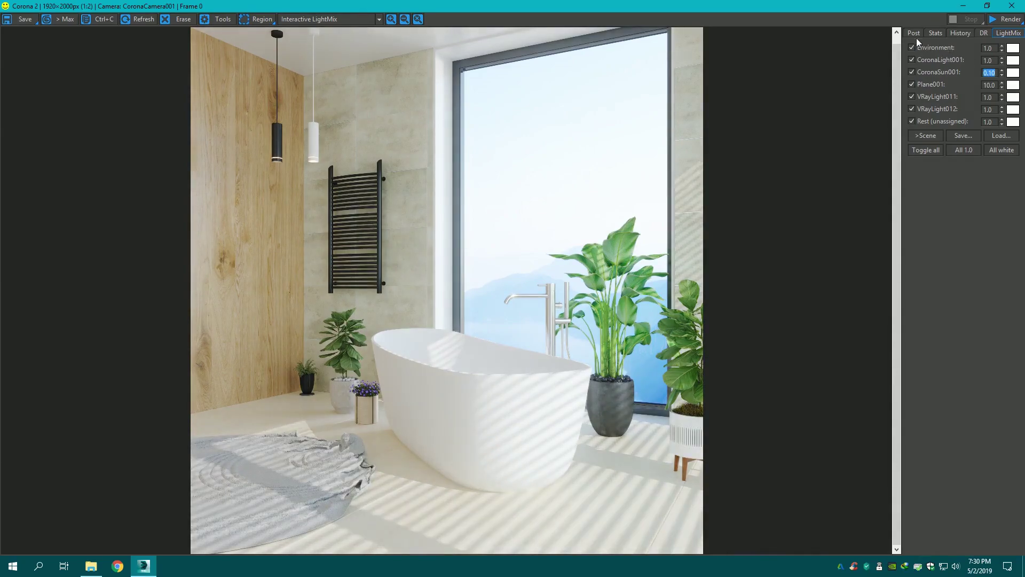
- Enable Curves in the Post tab and bow the curve midpoint downward to darken midtones
left_click(913, 33)
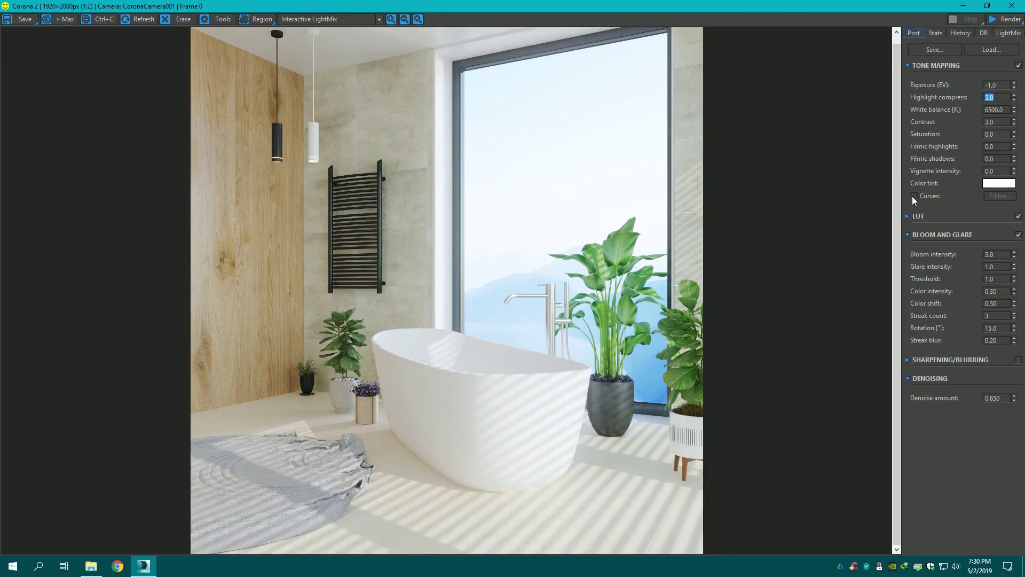
left_click(915, 195)
left_click(999, 196)
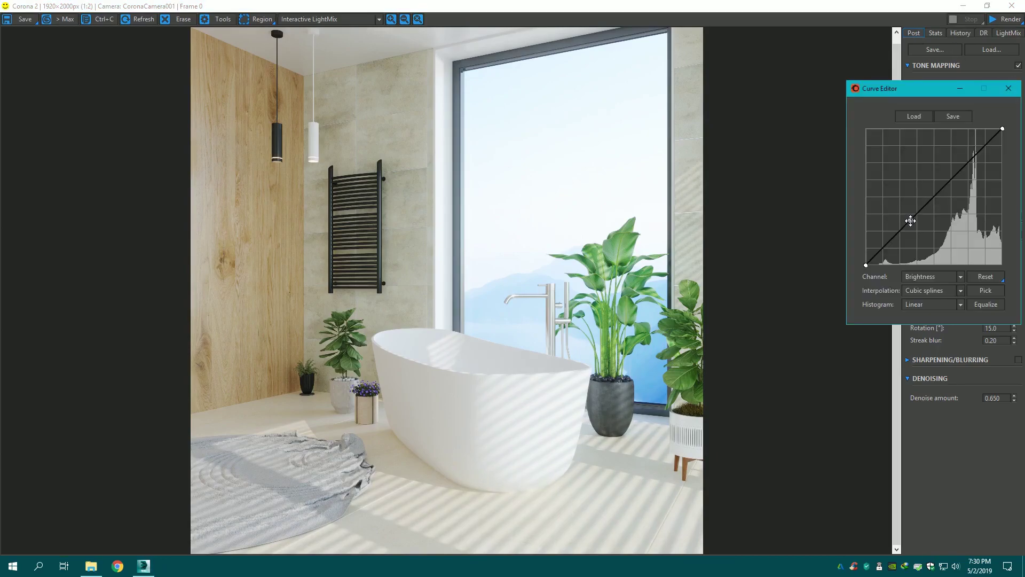
left_click_drag(910, 219, 915, 222)
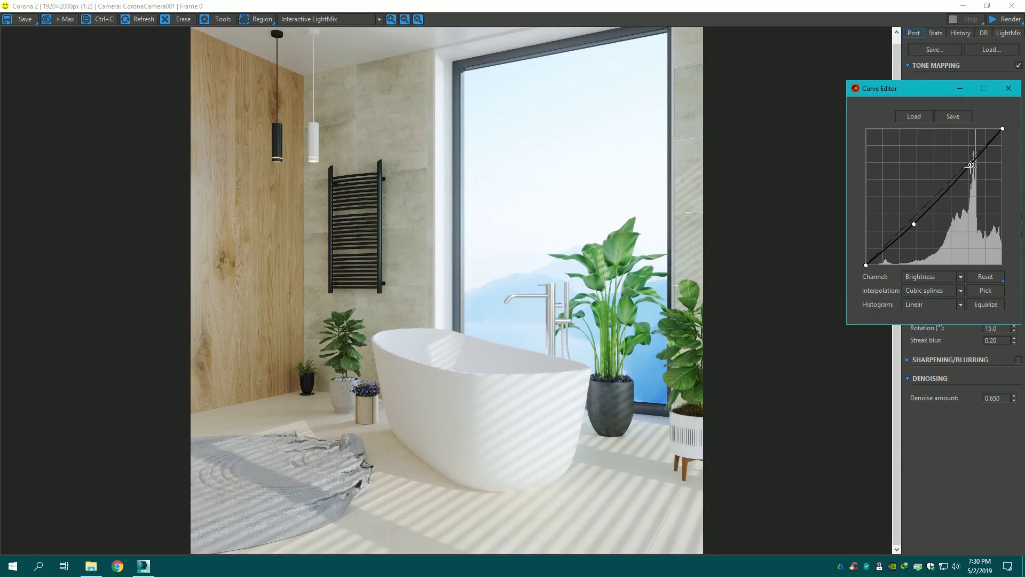
left_click_drag(915, 224, 916, 227)
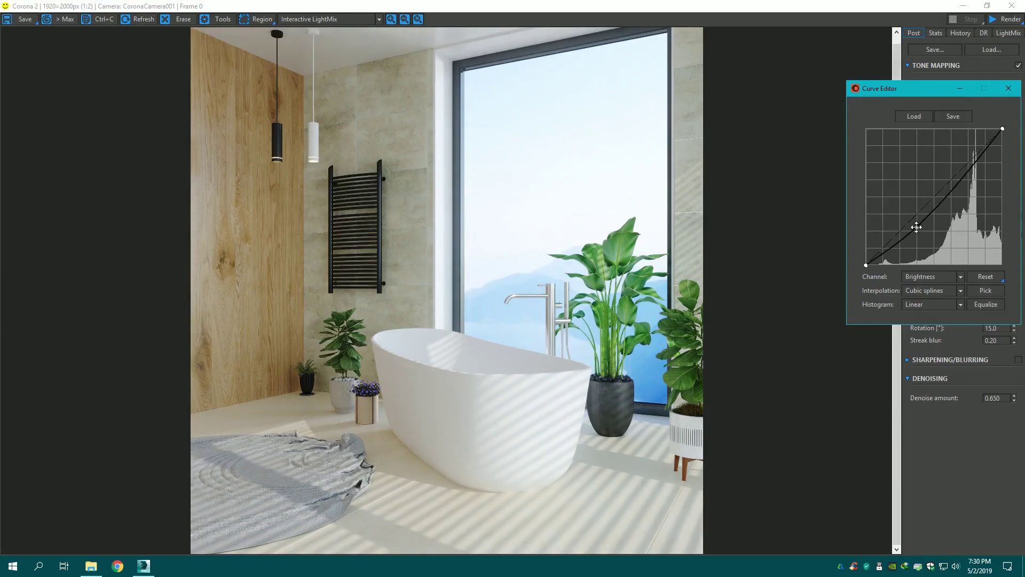
left_click(1009, 88)
- Set Highlight compress to 500
double_click(997, 98)
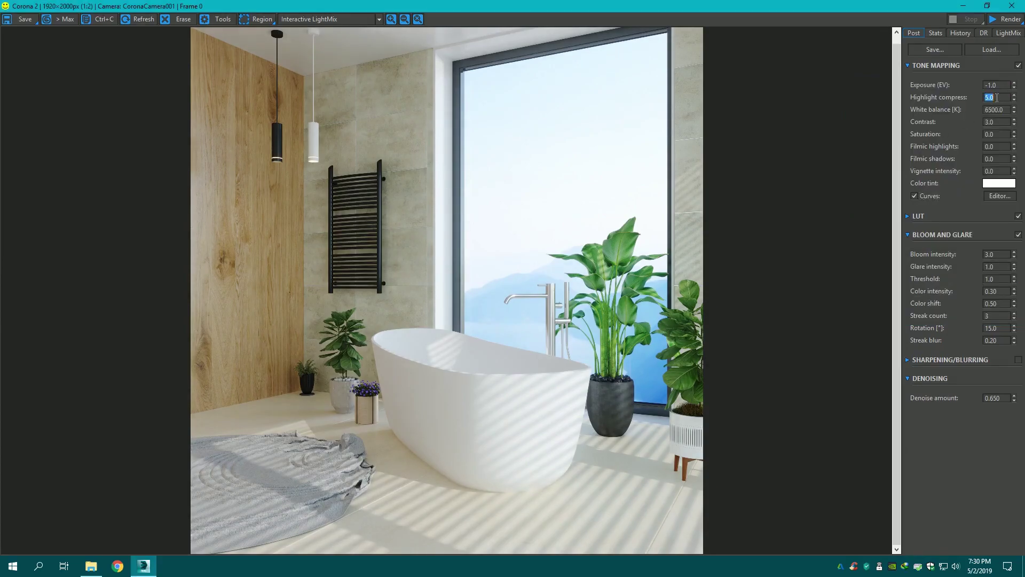
type("50")
key("Return")
- In LightMix, try Plane001 intensity at 8 and 4, settling on 6.0
left_click(1009, 33)
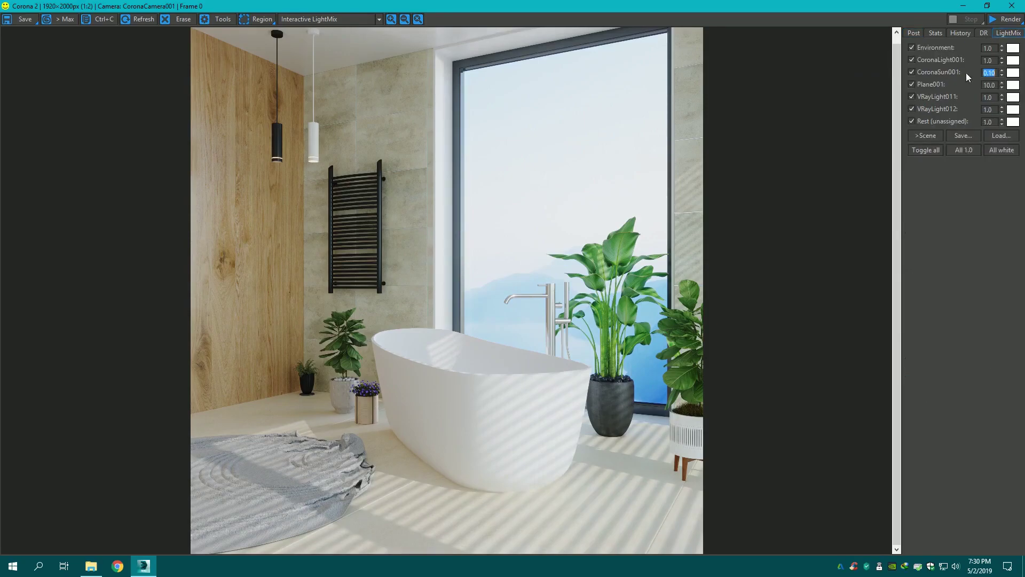
left_click(912, 85)
double_click(989, 85)
type("8")
key("Return")
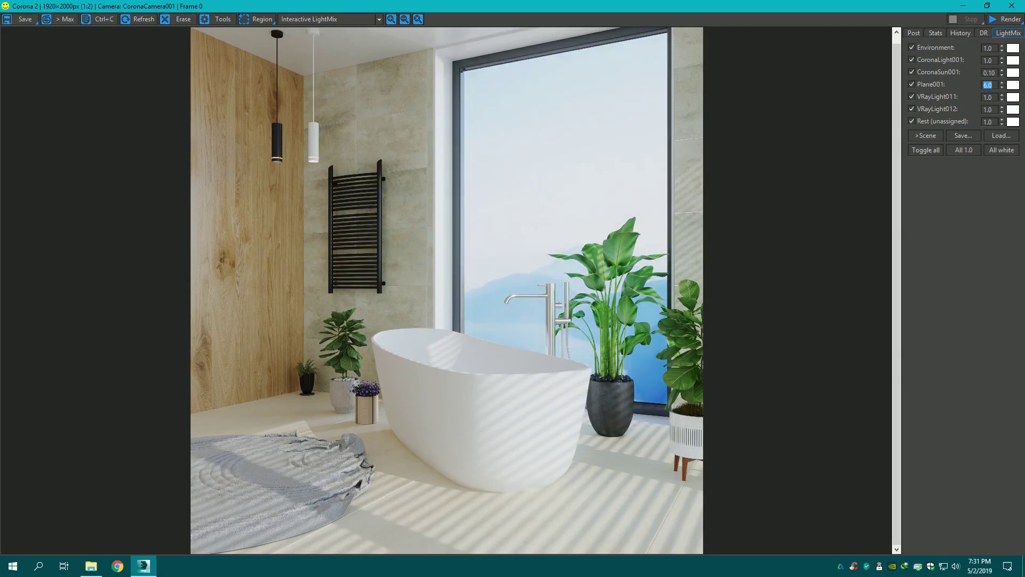
type("4")
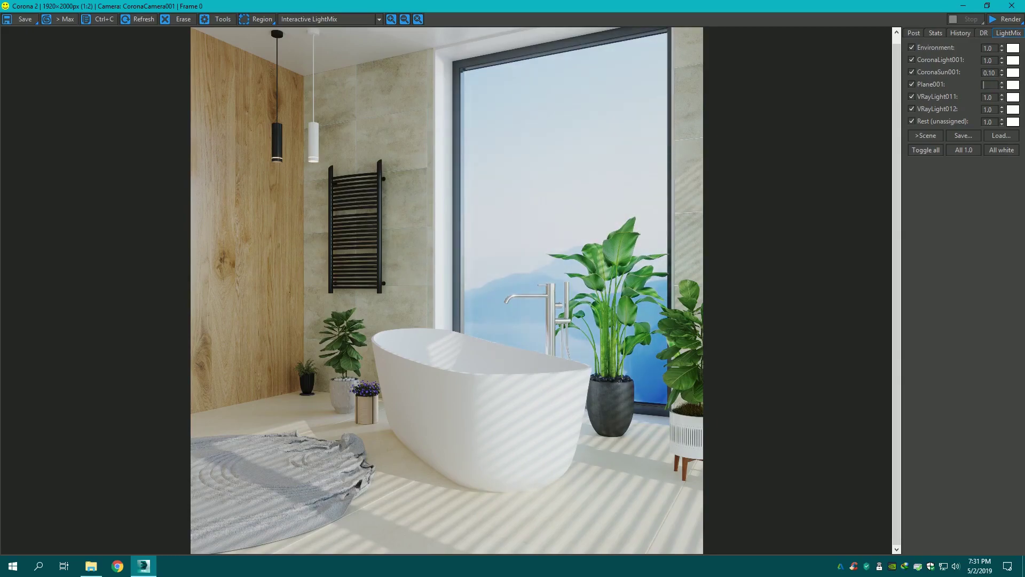
key("Return")
type("6")
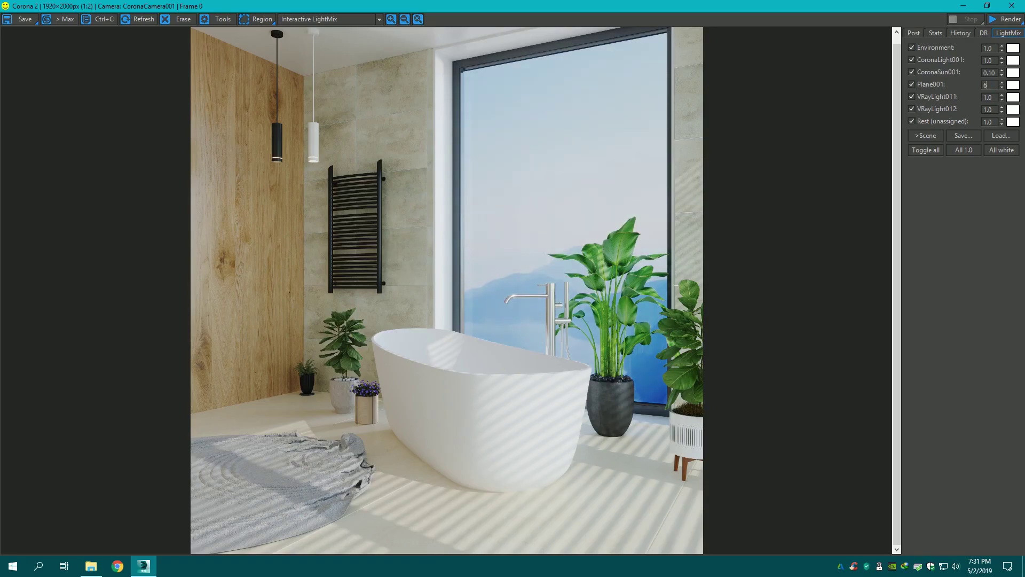
key("Return")
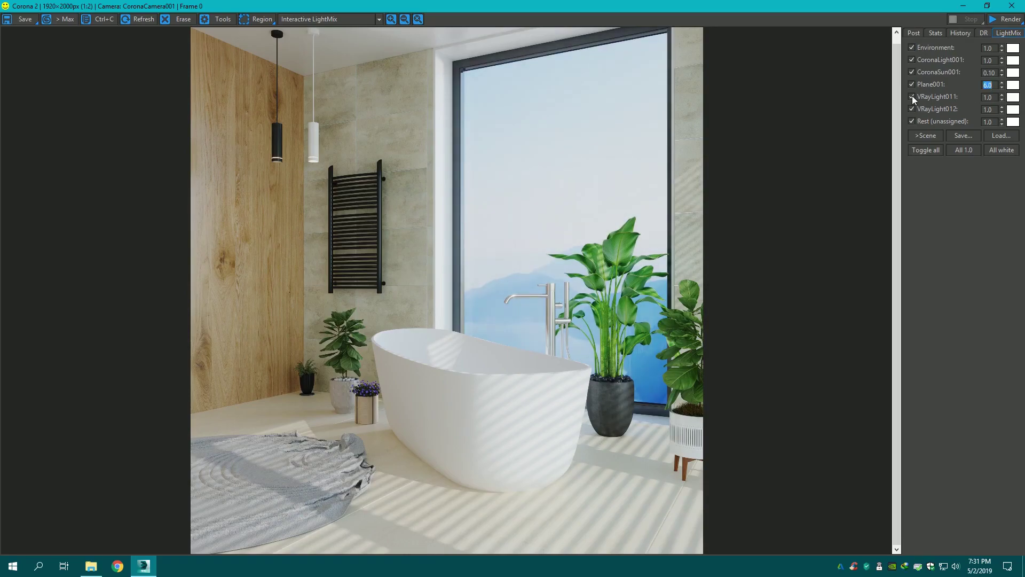
- Set VRayLight012 intensity to 6.0 and enter 5 for VRayLight011
left_click(912, 95)
left_click(914, 110)
left_click(913, 110)
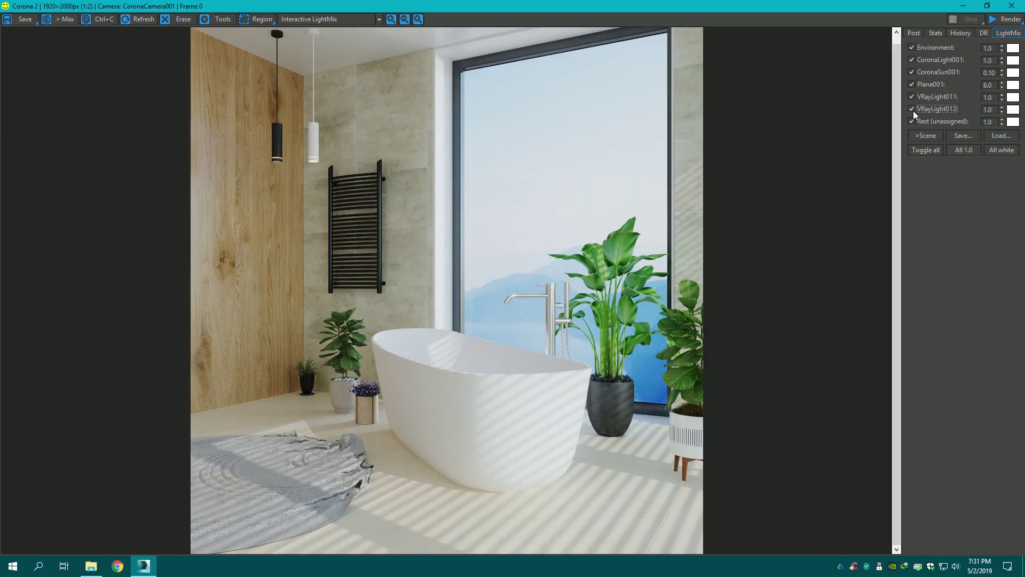
double_click(989, 110)
type("6")
key("Return")
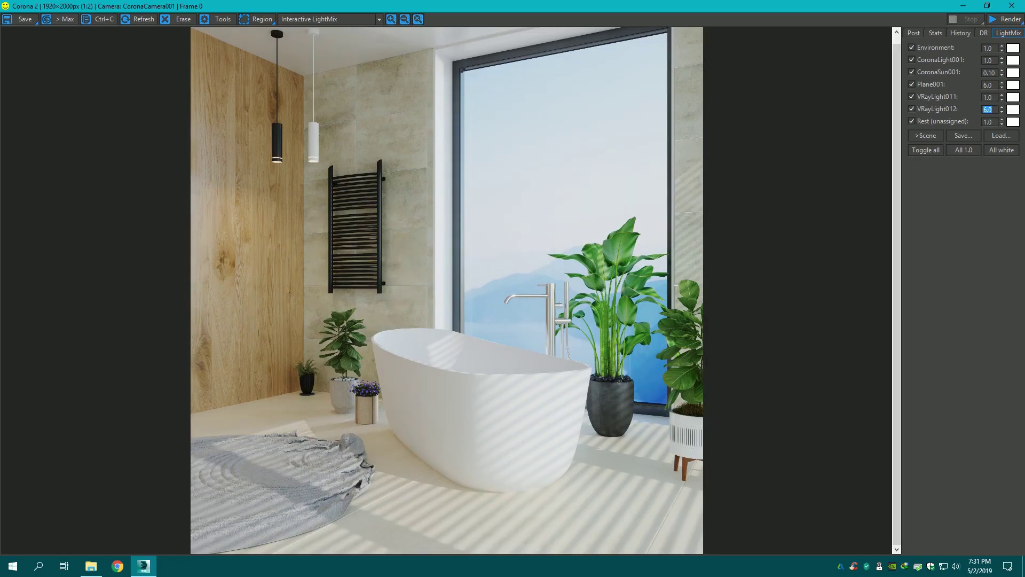
left_click(994, 97)
type("5")
- Enable Sharpening/Blurring with blur radius 0 and Sharpen amount 1.40
left_click(916, 35)
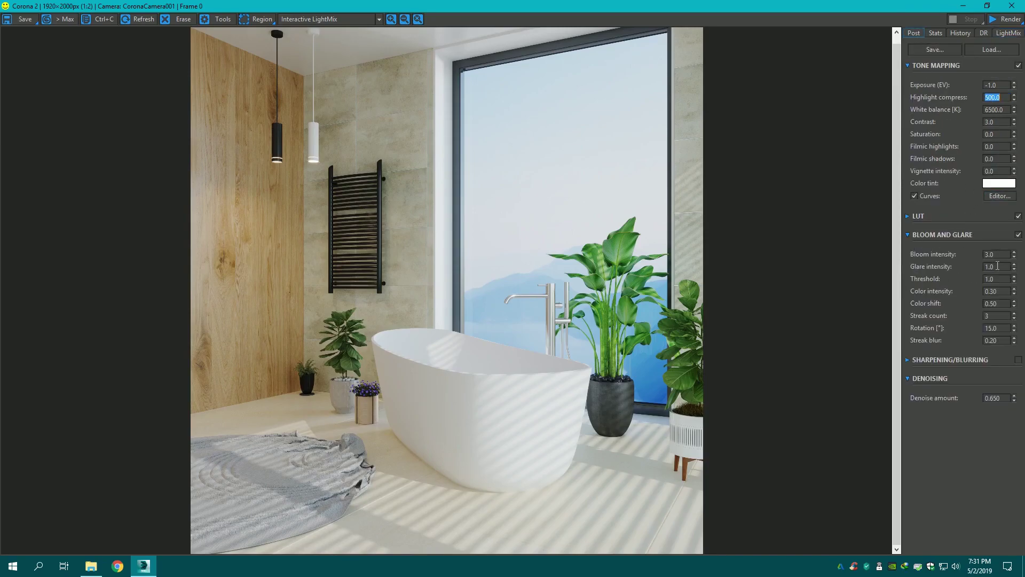
left_click(1020, 360)
left_click(908, 360)
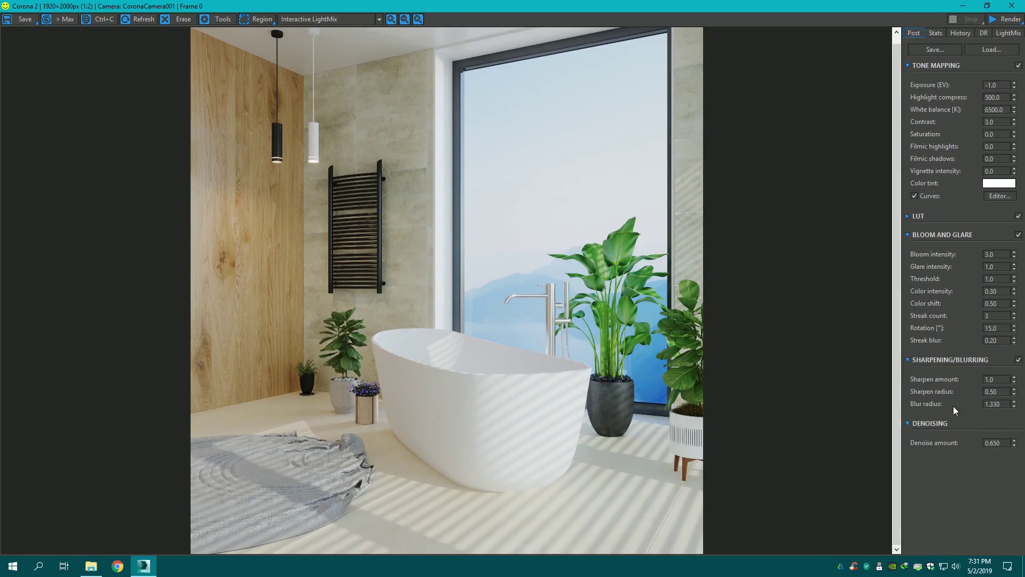
double_click(992, 404)
type("0")
key("Return")
double_click(991, 379)
type("1.4")
key("Return")
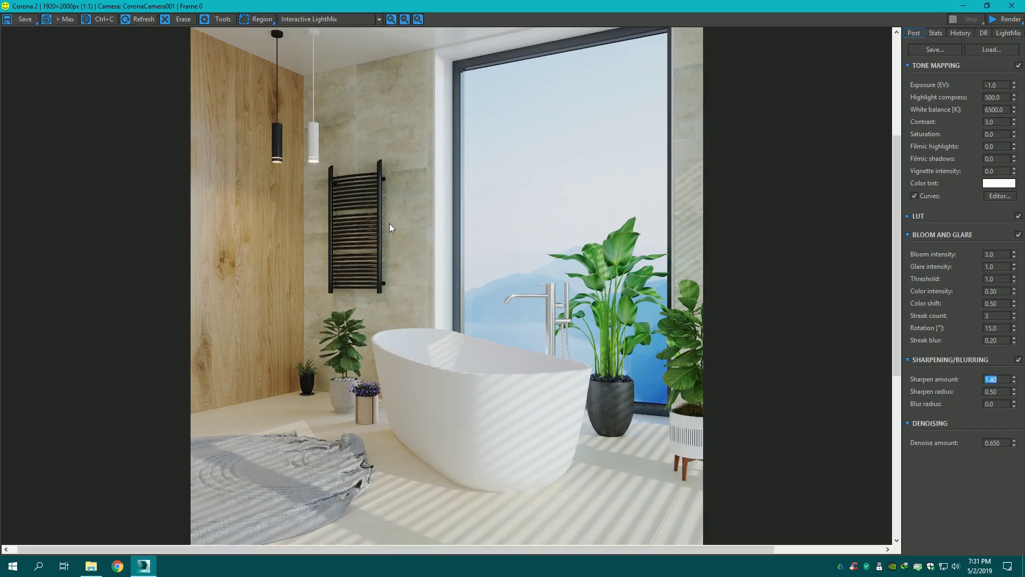
- Set White balance to 7000 K and Tone Mapping Contrast to 1.0
scroll(390, 223, "up", 1)
scroll(389, 223, "down", 1)
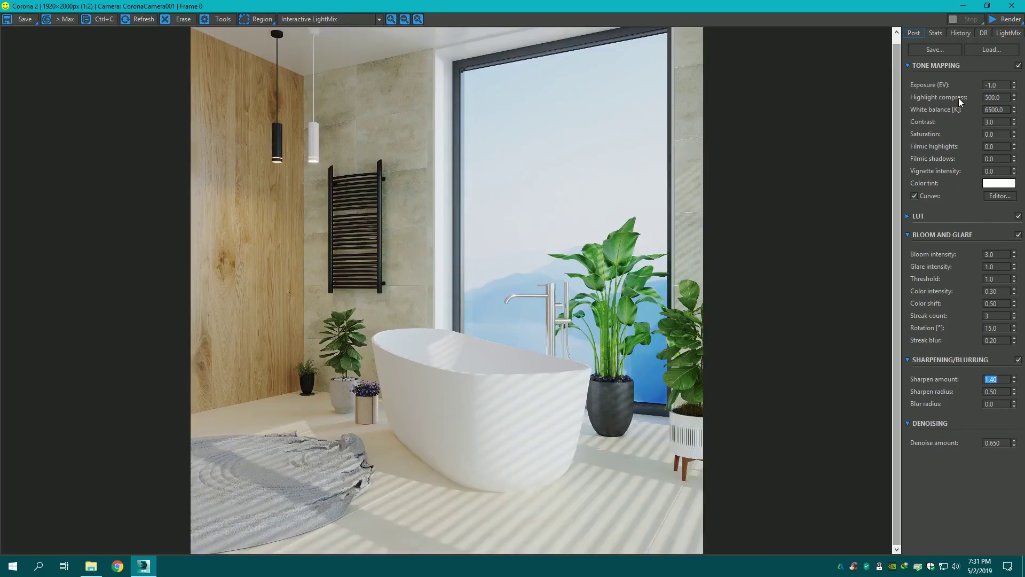
double_click(994, 109)
type("7000")
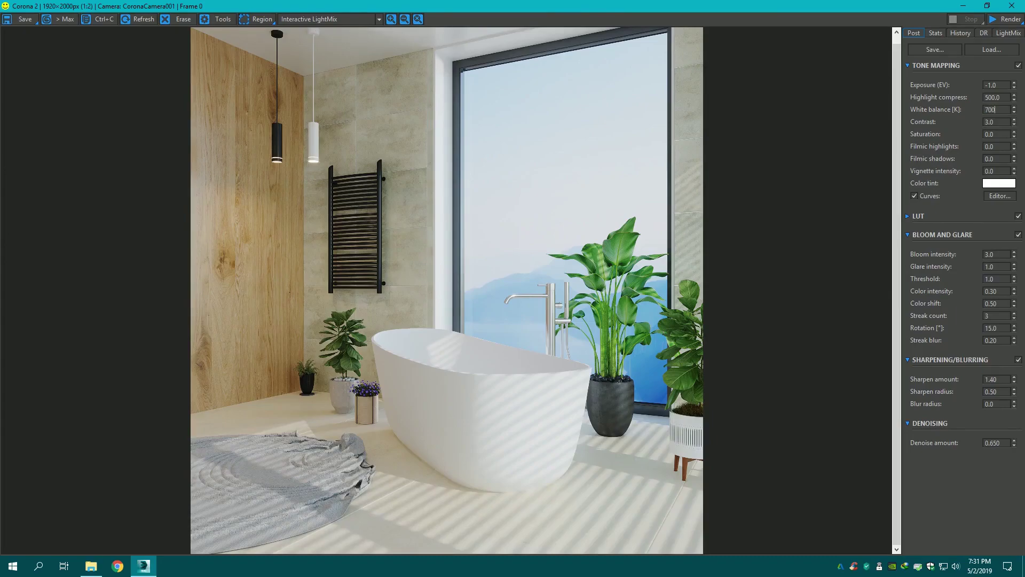
key("Return")
double_click(1000, 123)
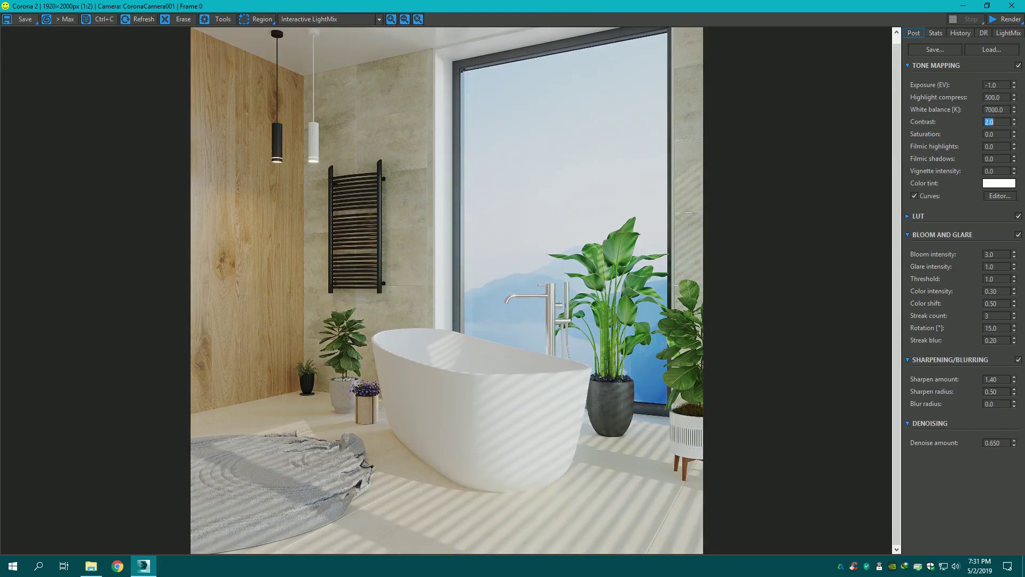
type("1")
key("Return")
- Apply the GroundControl_Warm2 LUT with opacity 0.30
left_click(908, 216)
left_click(1012, 247)
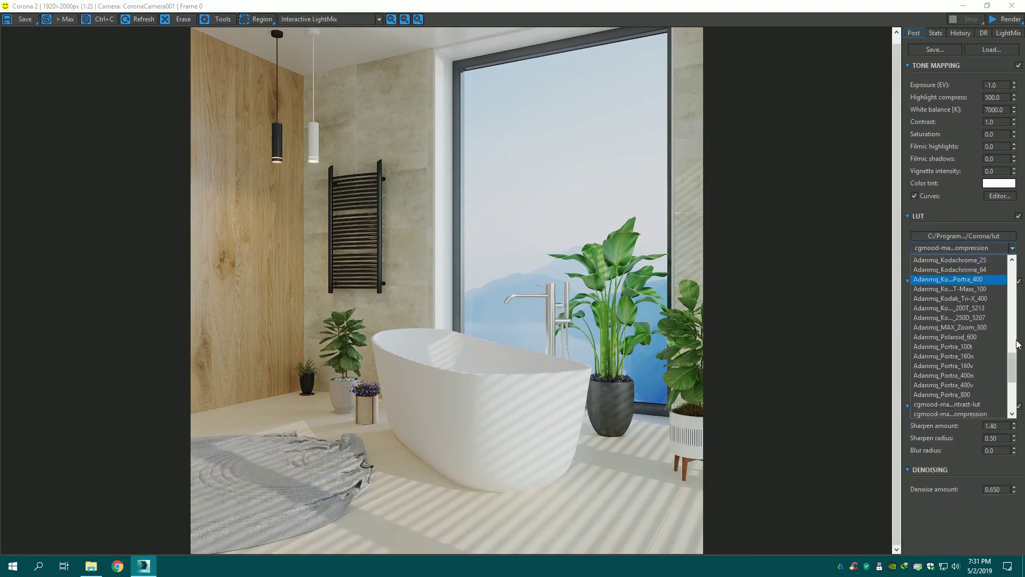
left_click_drag(1013, 369, 1015, 406)
left_click(982, 376)
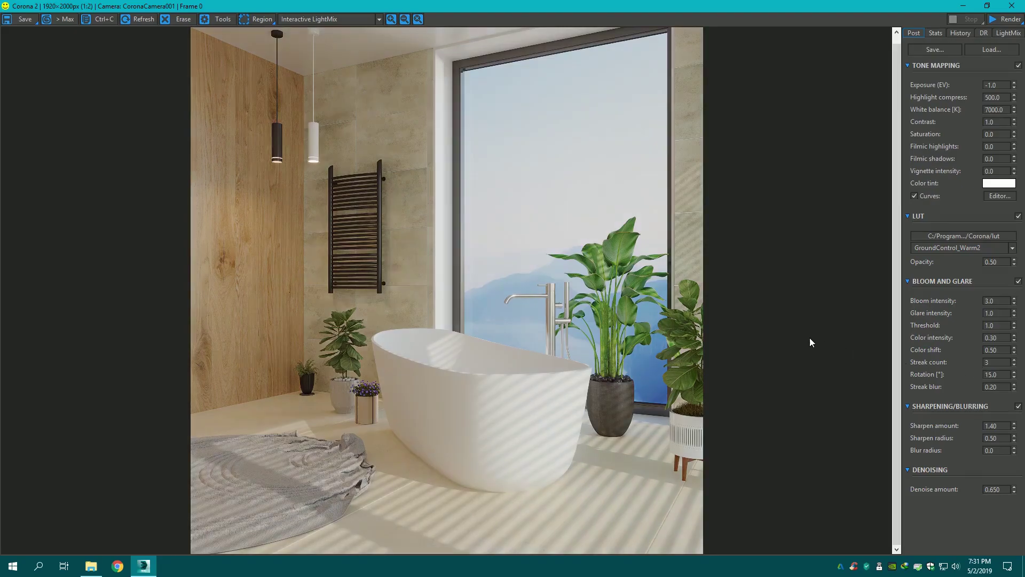
double_click(990, 262)
type("0.")
key("Return")
- Try exposures of -0.7, -0.5 and -0.1 EV, settling on -0.30 EV
double_click(997, 84)
key("BackSpace")
type("-0")
type(".7")
key("Return")
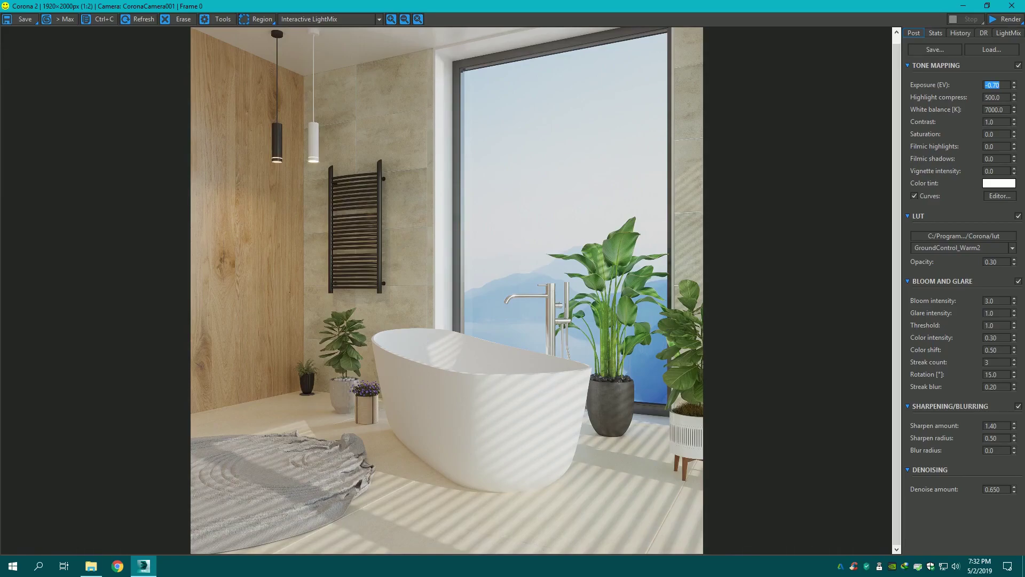
key("BackSpace")
type("-0")
type(".5")
key("Return")
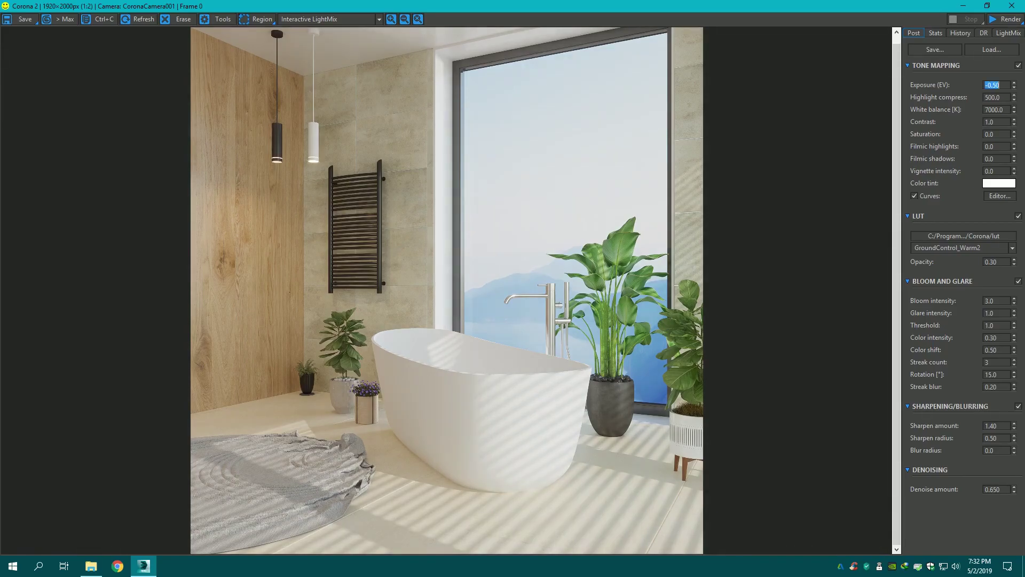
key("BackSpace")
type("-0.1")
key("Return")
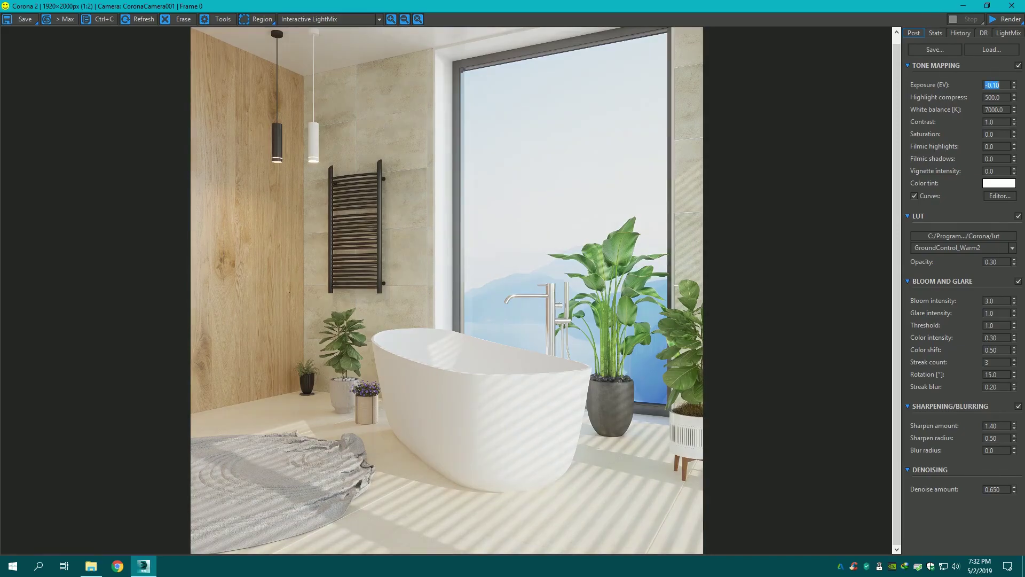
key("BackSpace")
type("-")
type("0.3")
key("Return")
- Check the tone curve editor, then set Bloom intensity to 2.0 and select the glare intensity value
left_click(1000, 195)
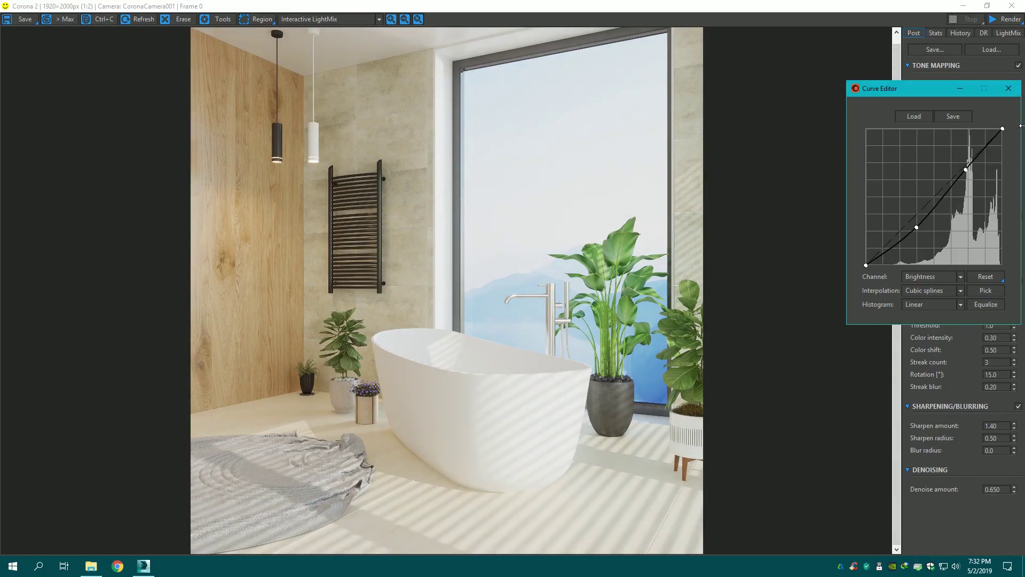
left_click(1008, 89)
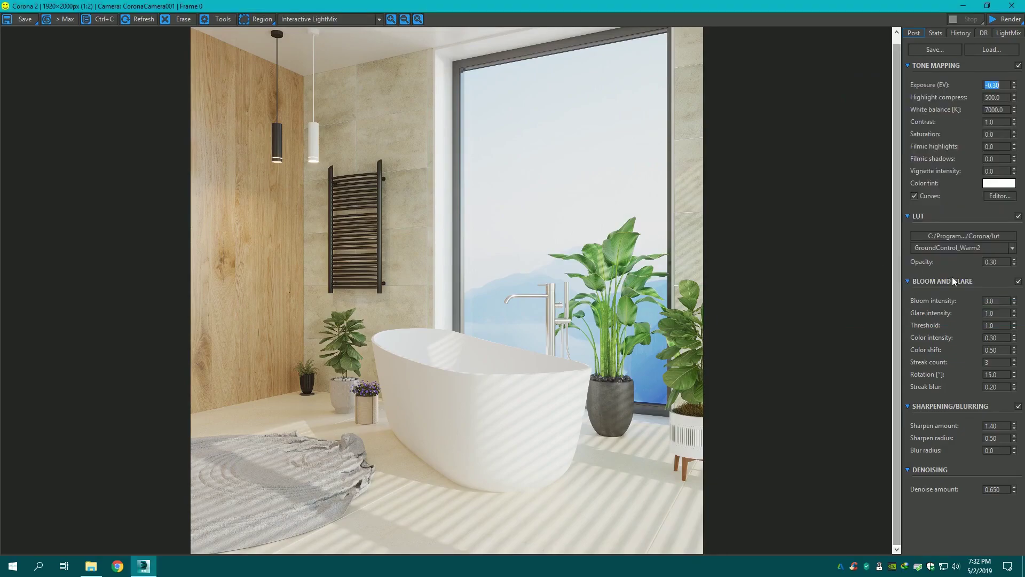
double_click(996, 301)
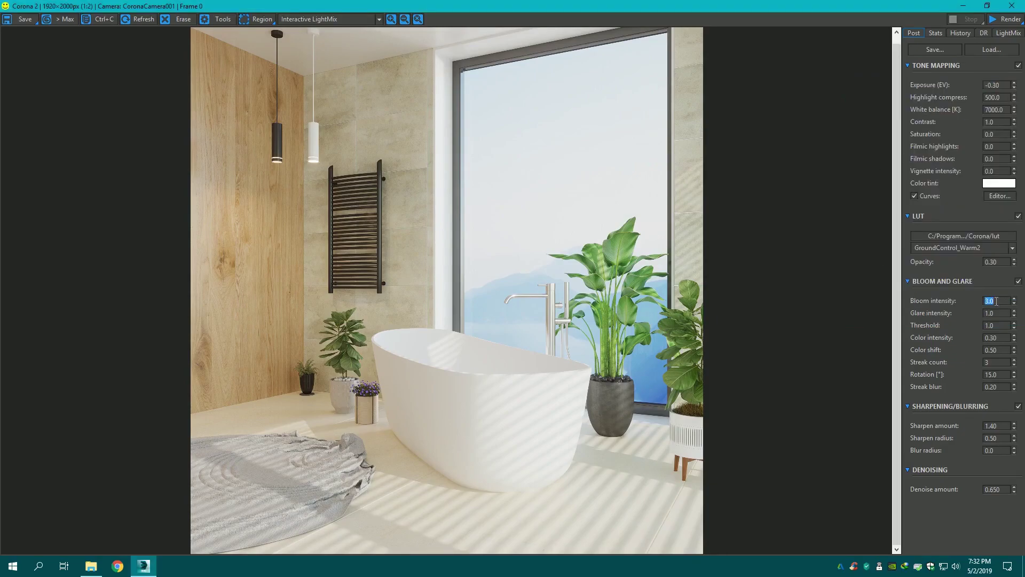
type("2")
key("Return")
double_click(992, 314)
scroll(553, 323, "up", 2)
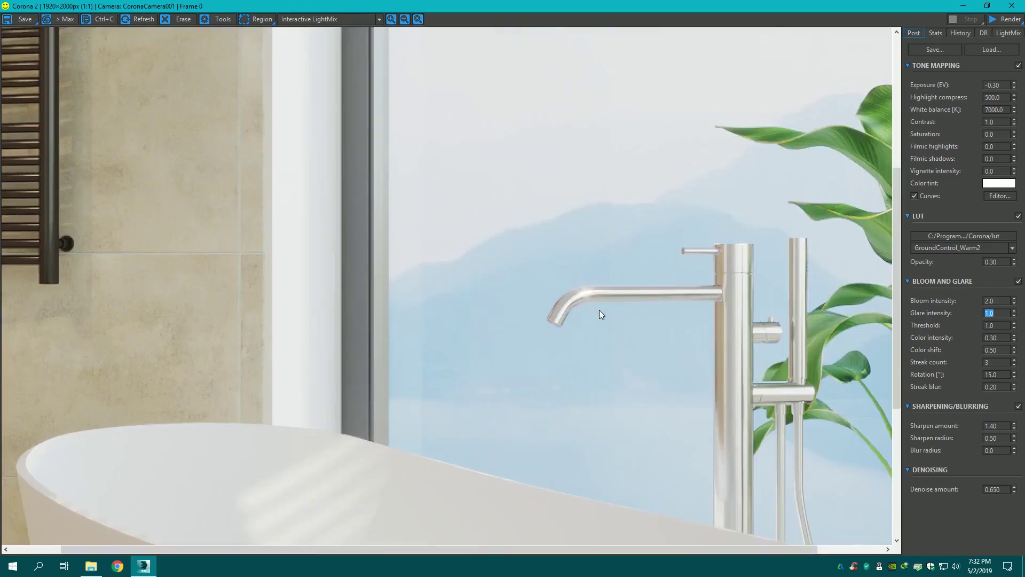
scroll(599, 310, "down", 2)
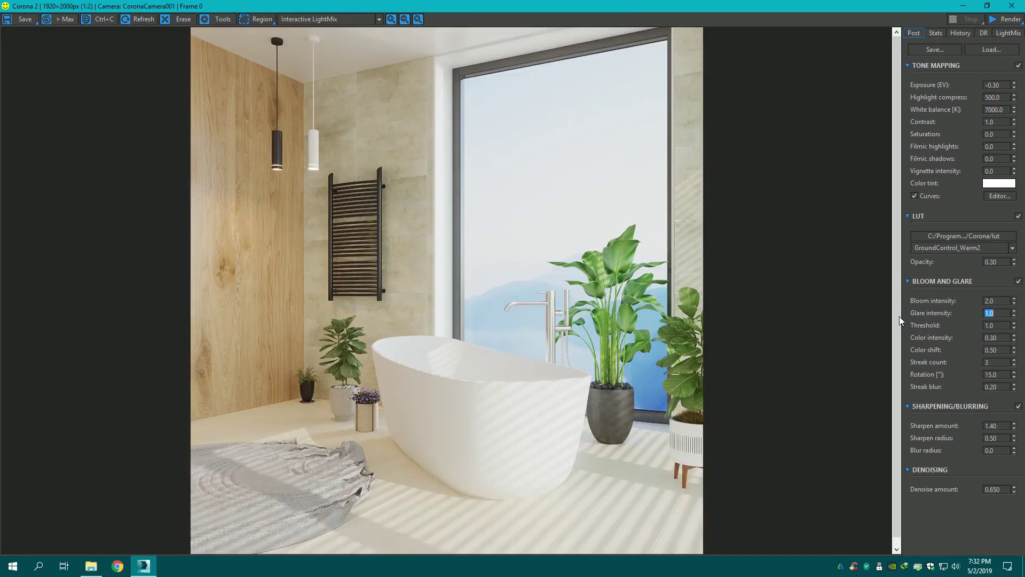
- Turn off the CoronaLight001 light group in the LightMix controls
left_click(1017, 35)
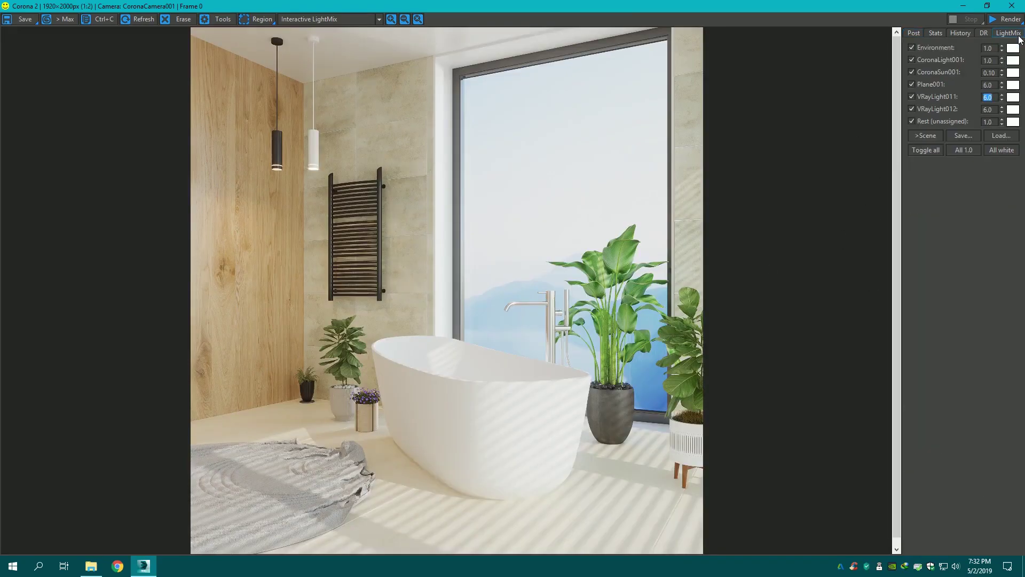
left_click(911, 60)
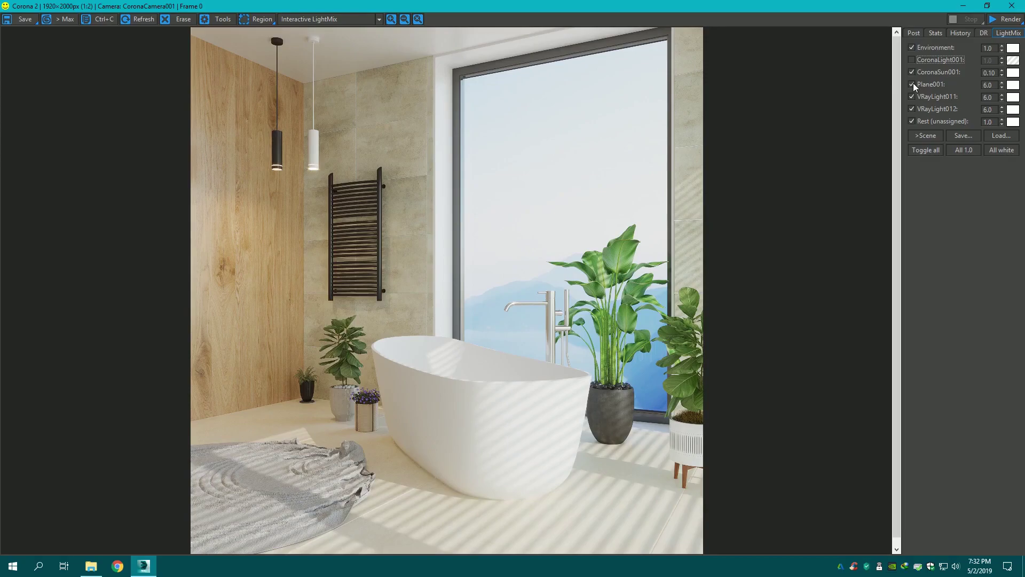
left_click(912, 121)
- Tint the Environment light a warm peach and return the render window to full screen
left_click(1011, 48)
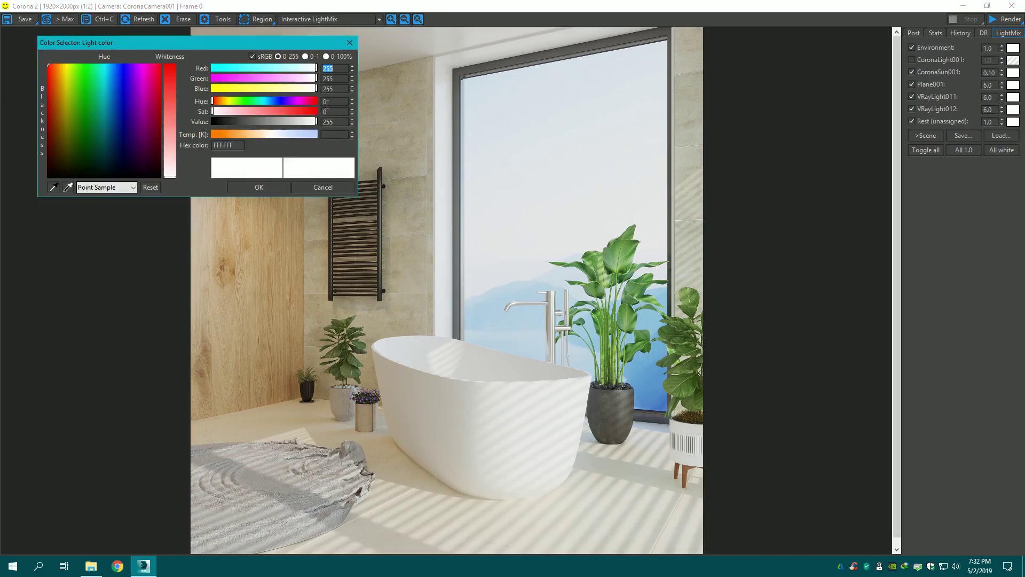
left_click_drag(271, 135, 254, 135)
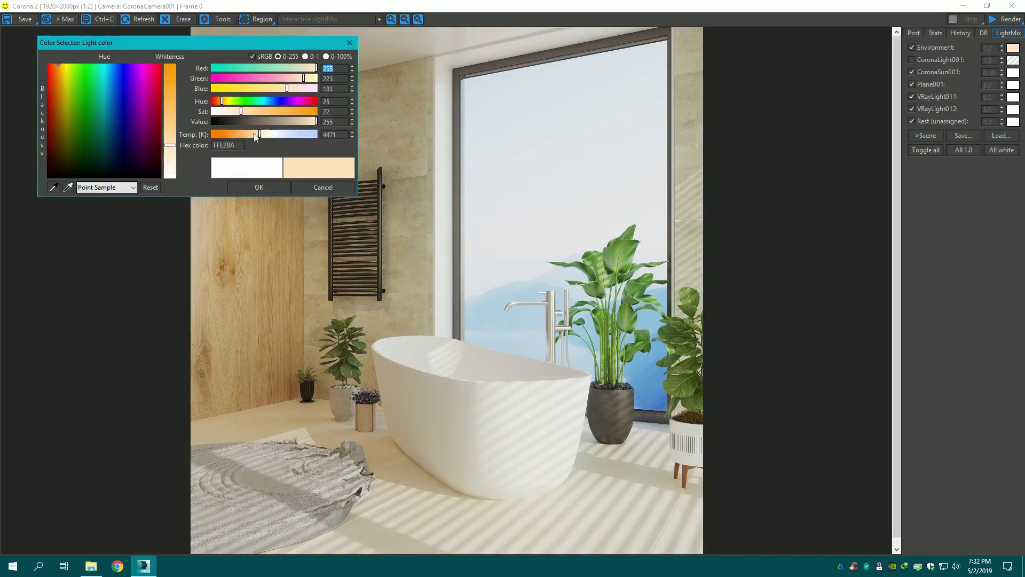
left_click(270, 184)
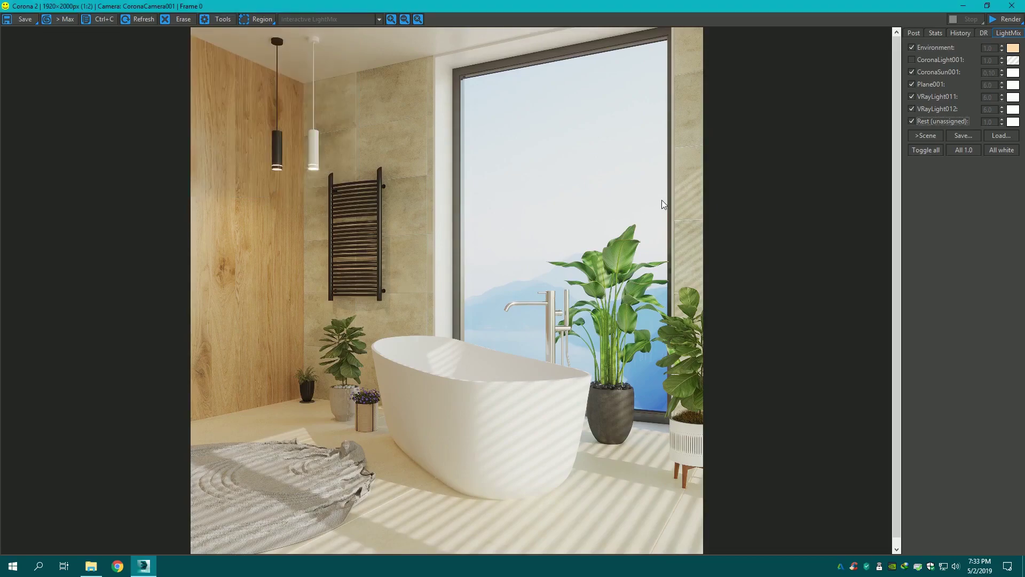
left_click(987, 4)
double_click(575, 106)
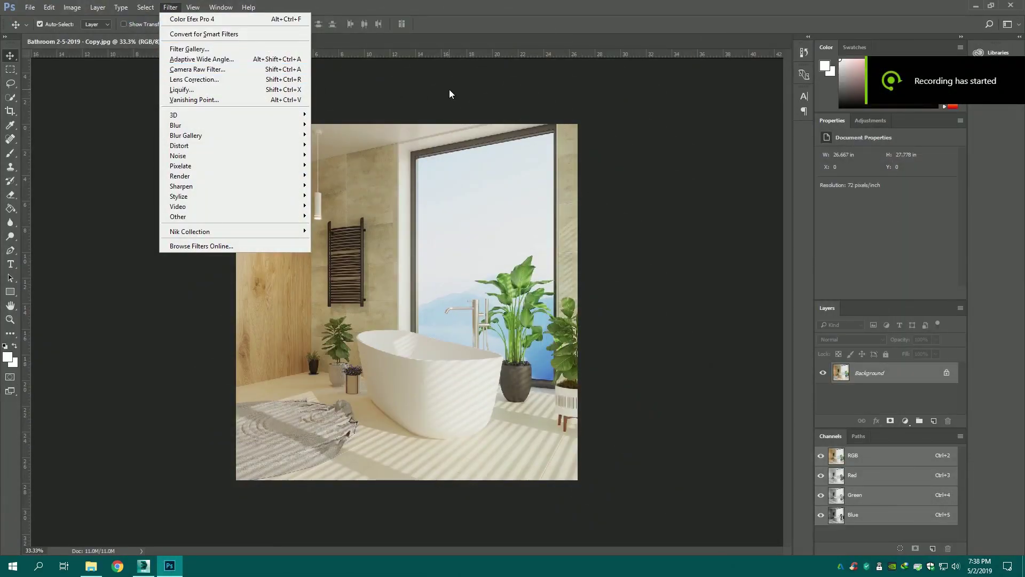
- In Camera Raw, raise Exposure to +0.35, lower Whites, set Temperature +3, and apply
left_click(226, 79)
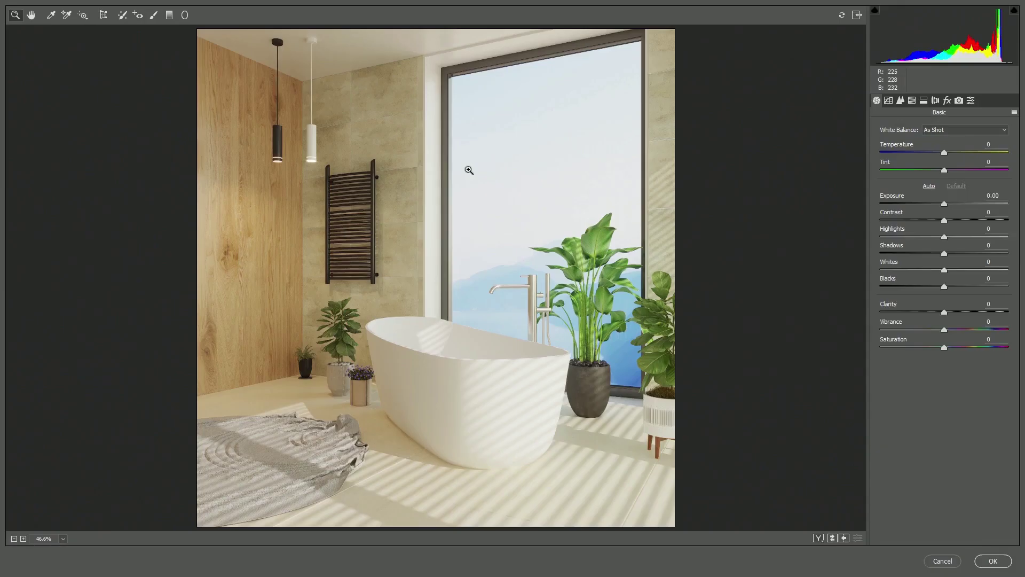
mouse_move(945, 204)
left_mouse_down()
mouse_move(957, 225)
mouse_move(923, 237)
mouse_move(929, 256)
mouse_move(913, 254)
left_mouse_up()
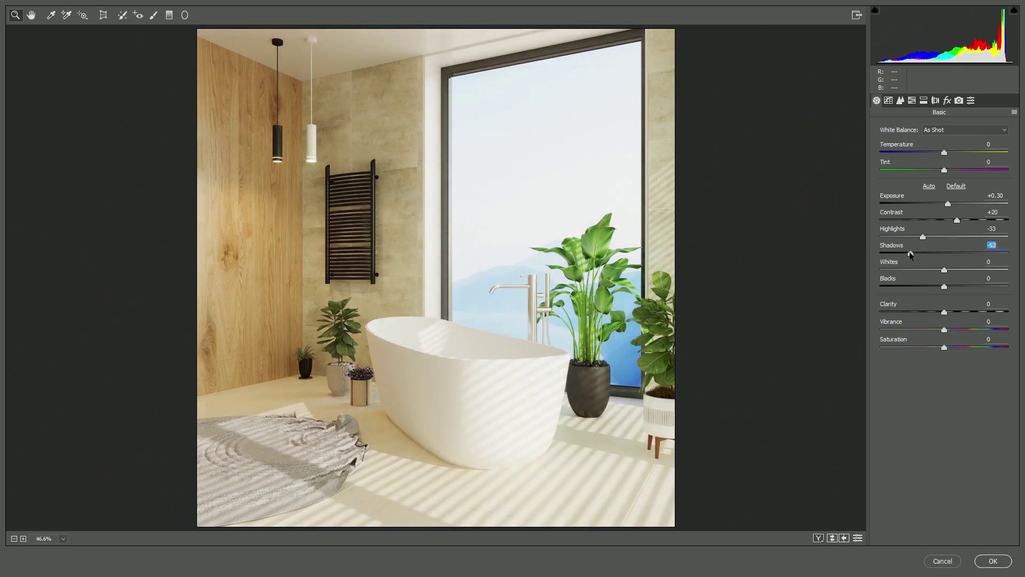
mouse_move(944, 270)
left_mouse_down()
mouse_move(925, 271)
mouse_move(945, 315)
left_mouse_up()
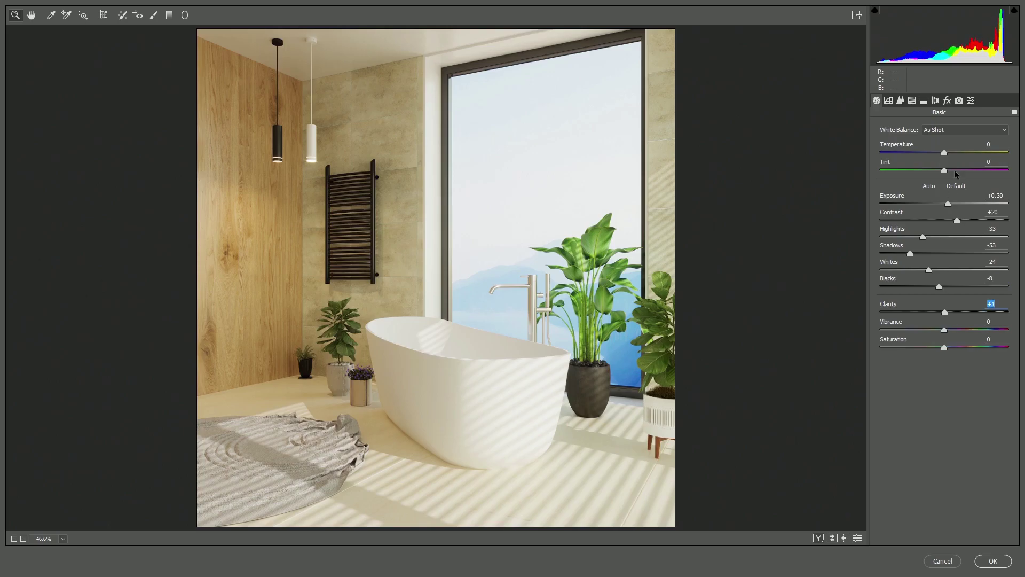
left_click_drag(944, 152, 949, 153)
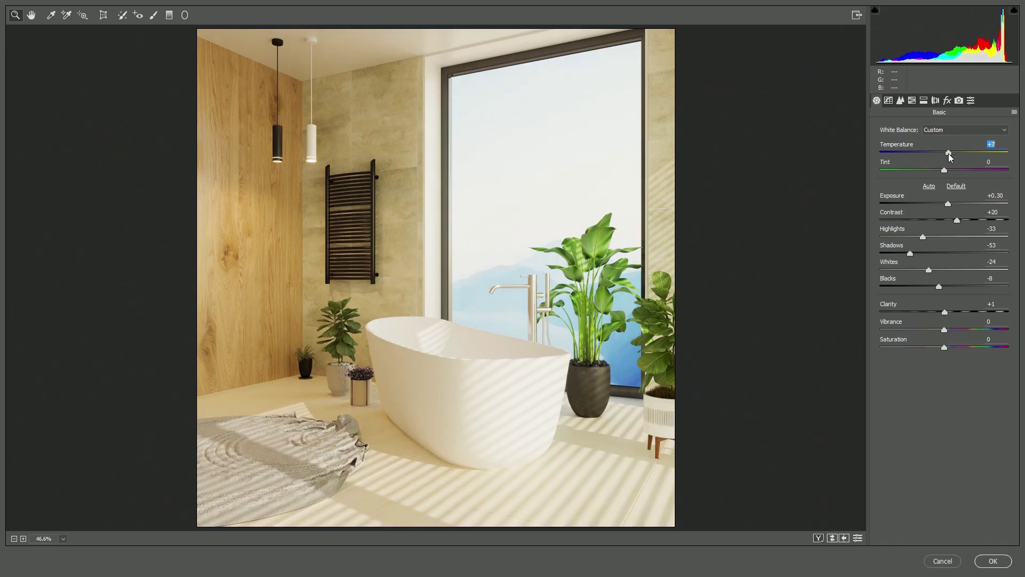
left_click_drag(949, 153, 949, 204)
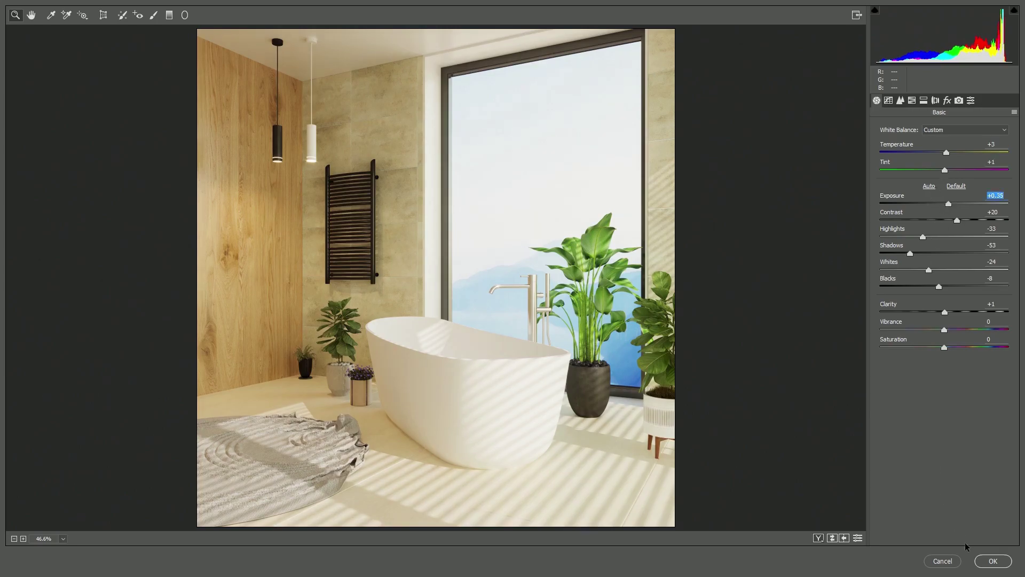
left_click(986, 560)
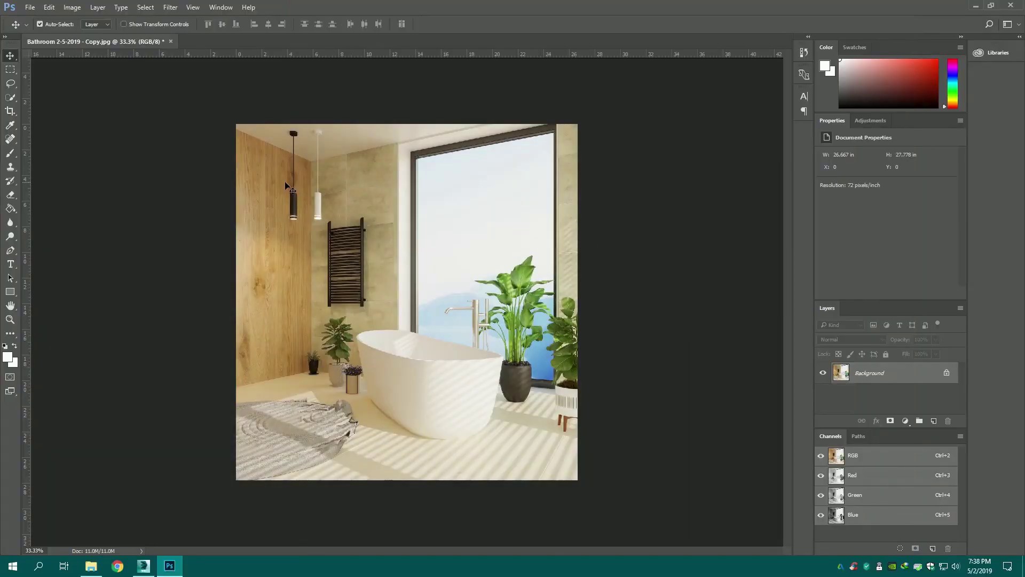
- Launch Color Efex Pro 4 and choose Tonal Contrast with the 01 - Default preset
left_click(167, 6)
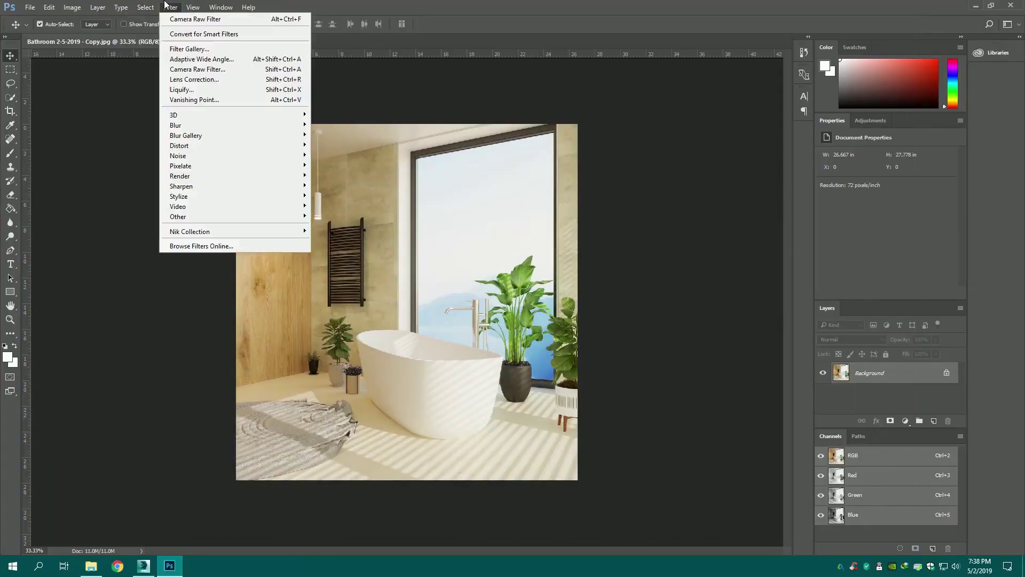
mouse_move(190, 231)
left_click(350, 241)
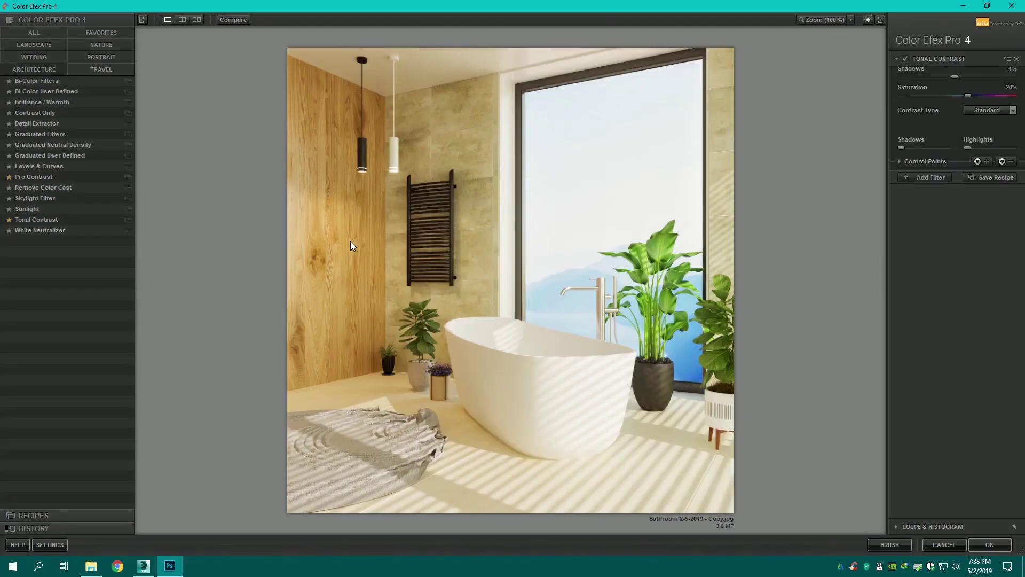
left_click(52, 220)
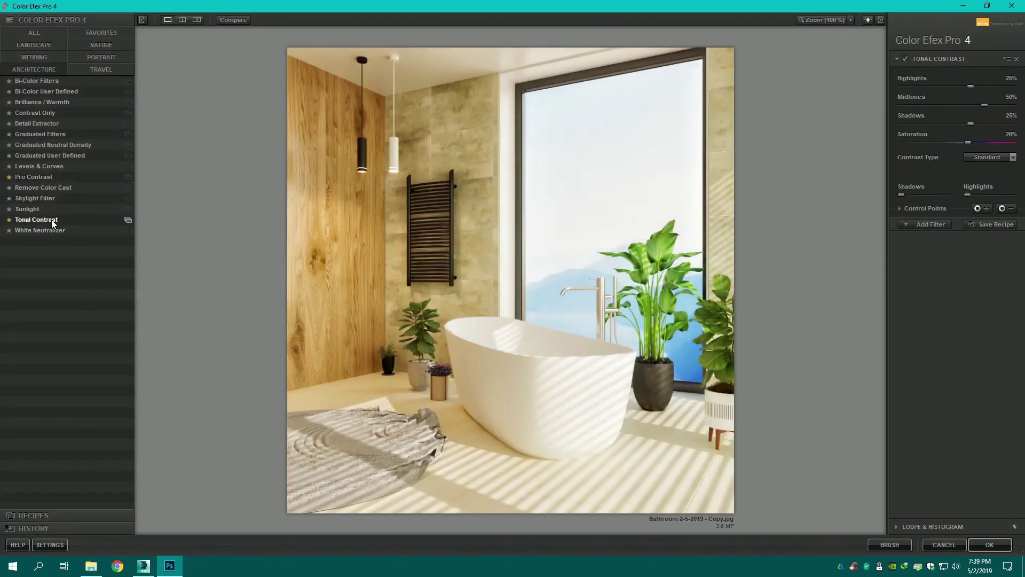
left_click(128, 220)
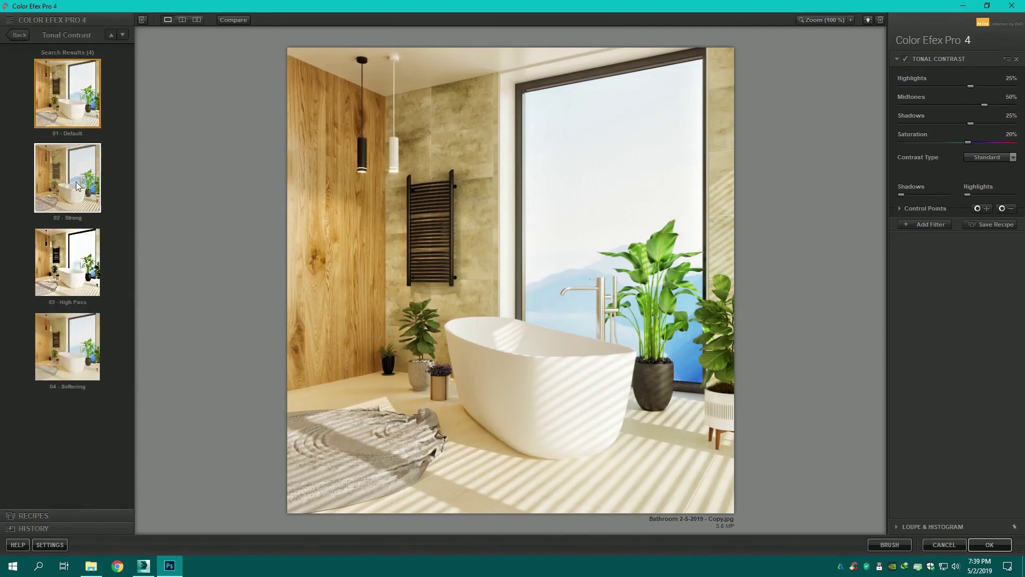
left_click(60, 262)
left_click(67, 94)
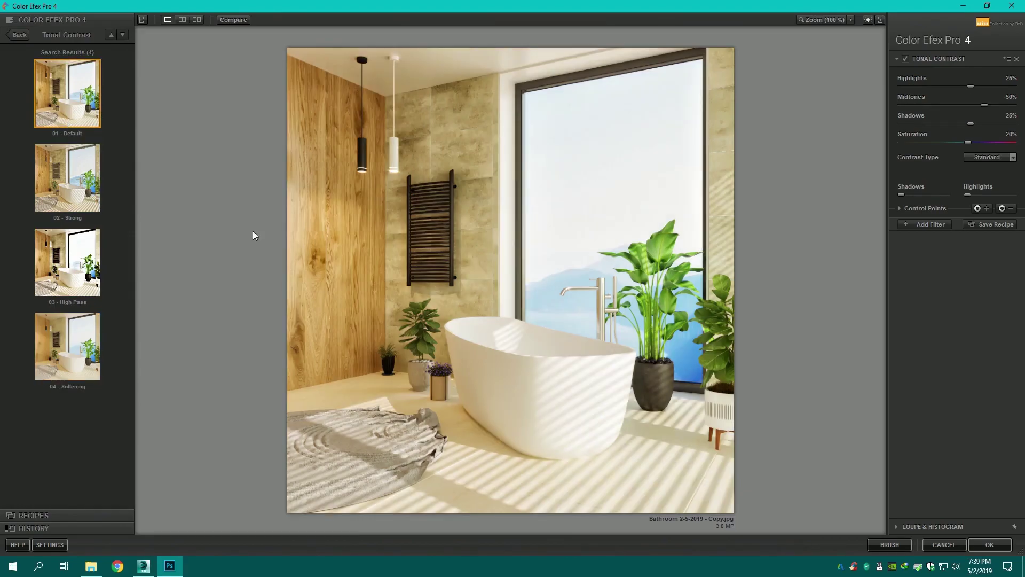
- Set Tonal Contrast Highlights to -19% and Shadows to 15%, then apply it to Photoshop
mouse_move(972, 87)
left_mouse_down()
mouse_move(952, 87)
mouse_move(943, 107)
mouse_move(957, 105)
left_mouse_up()
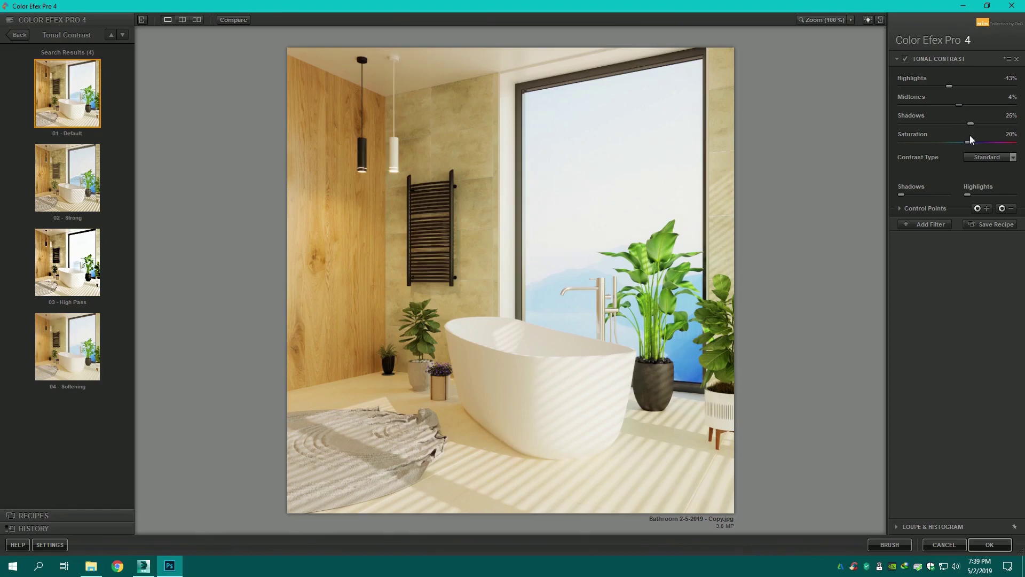
mouse_move(971, 124)
left_mouse_down()
mouse_move(956, 124)
mouse_move(1015, 127)
mouse_move(925, 132)
left_mouse_up()
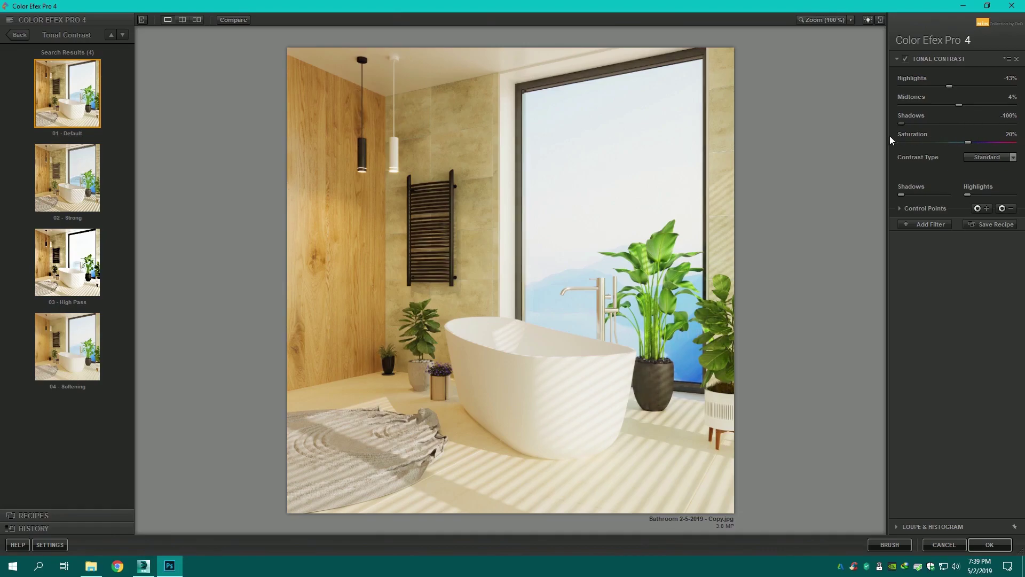
mouse_move(897, 135)
left_mouse_down()
mouse_move(984, 136)
mouse_move(967, 139)
left_mouse_up()
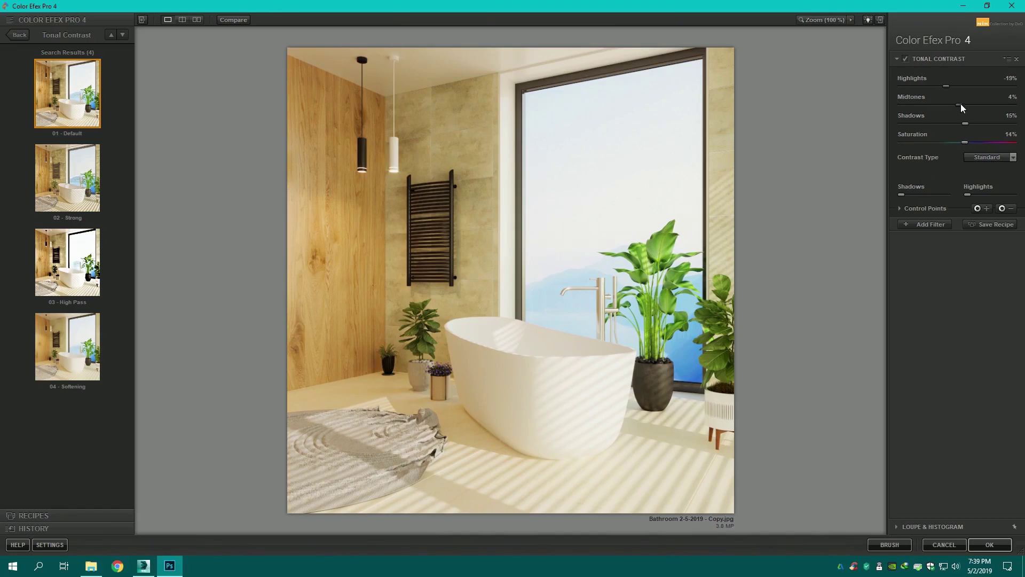
left_click(989, 545)
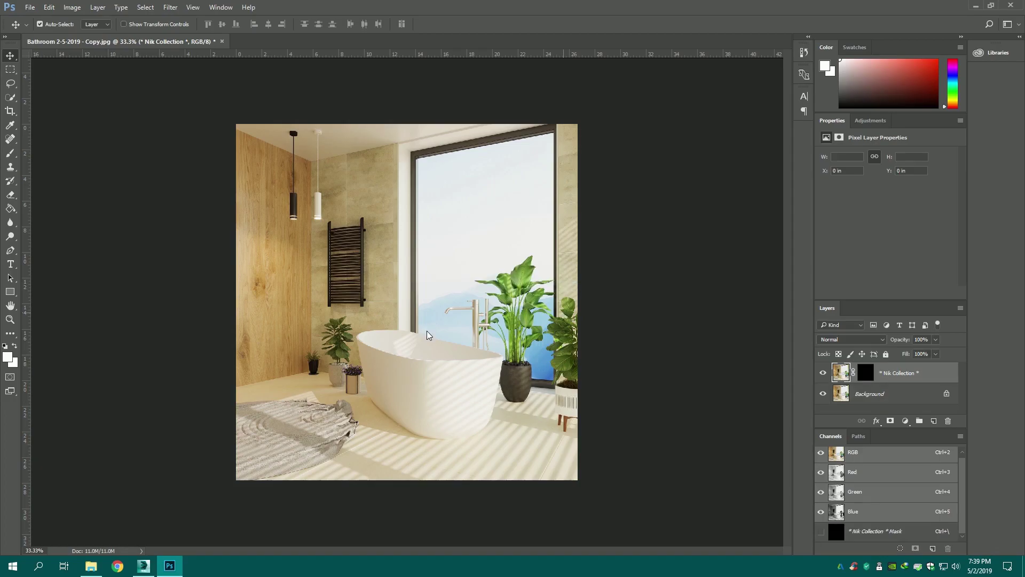
- Zoom to 100%, pan to the window and plant, and show the adjustment layer options
key("ctrl+plus")
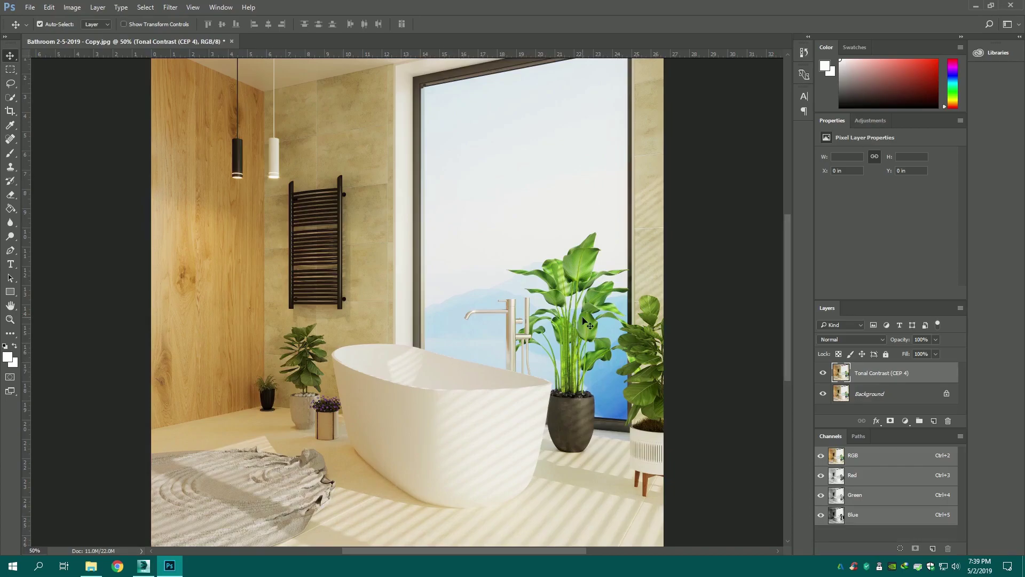
key("ctrl+plus")
left_click_drag(610, 325, 414, 312)
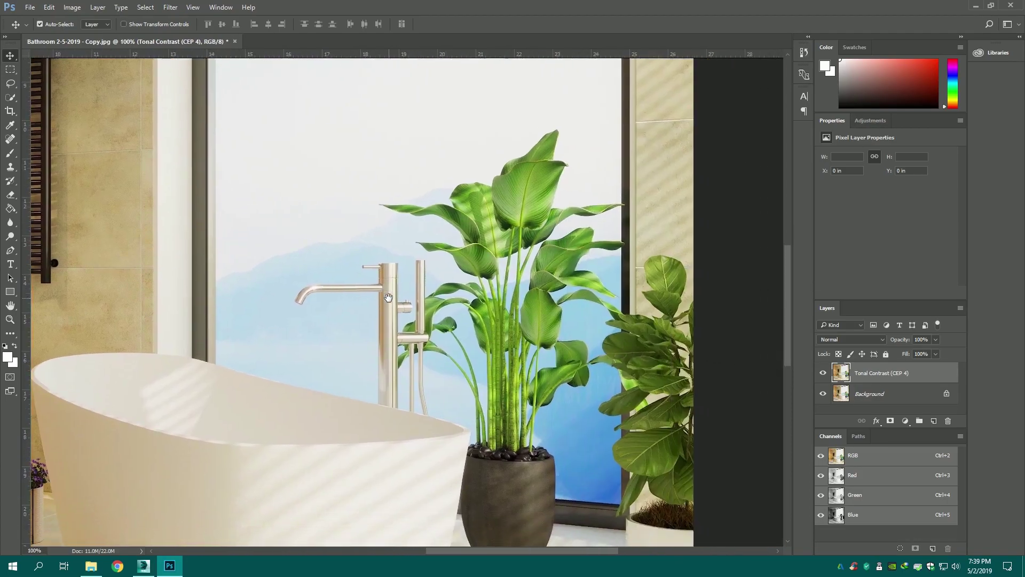
left_click(871, 121)
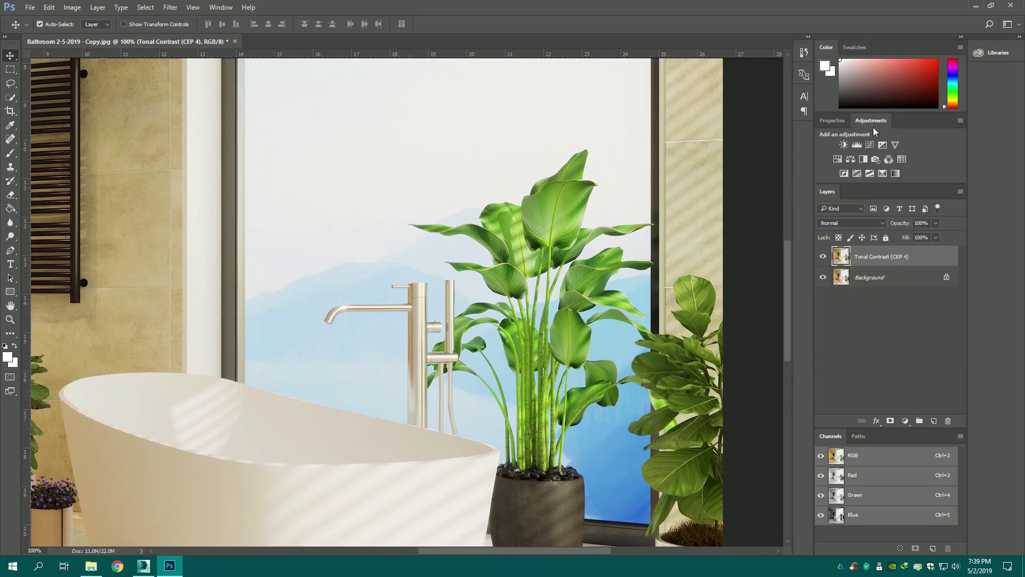
- Add a Hue/Saturation layer targeting Greens, sampling a plant leaf to set the range
left_click(850, 159)
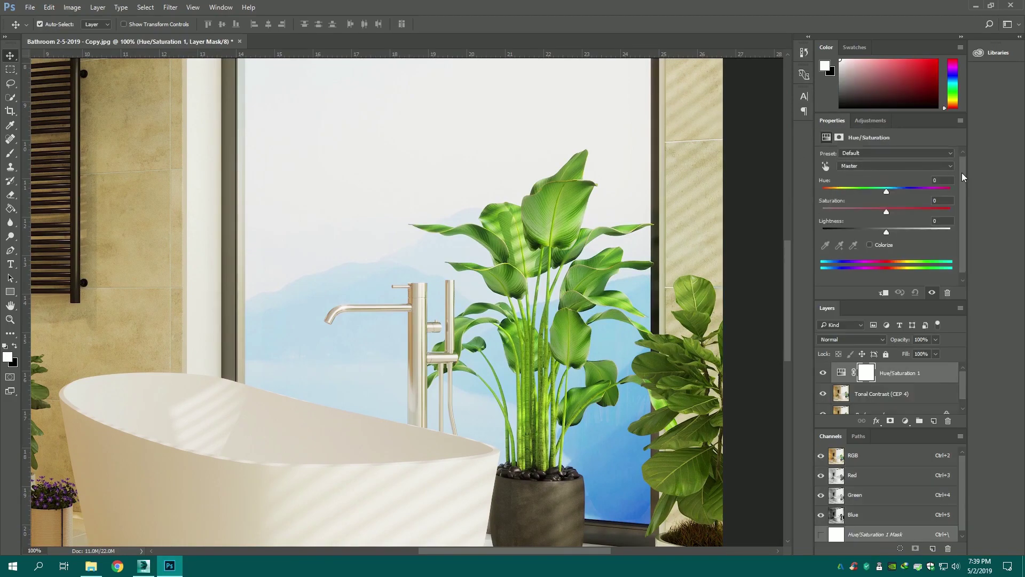
scroll(962, 172, "down", 1)
left_click(929, 162)
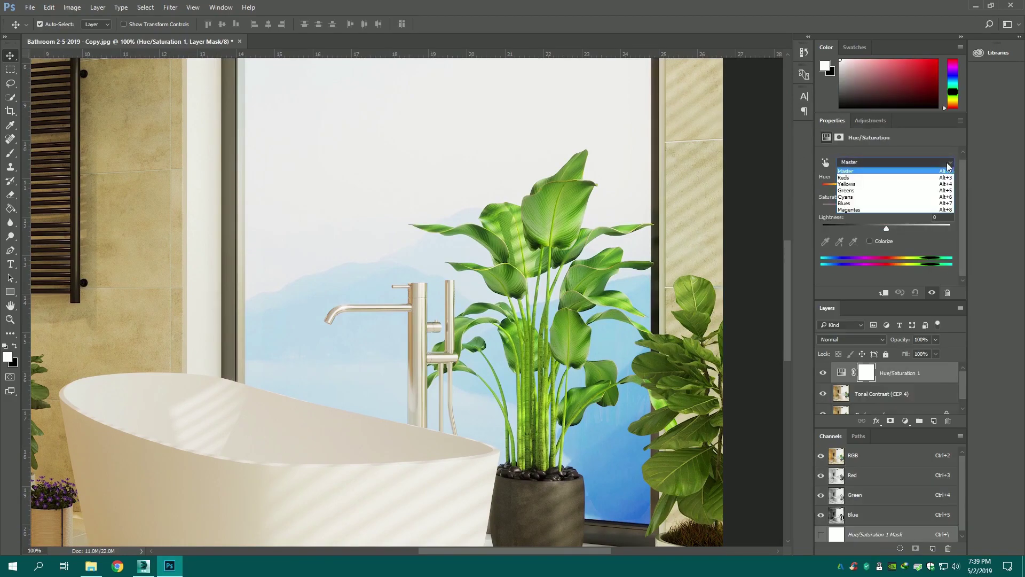
left_click(854, 191)
left_click(825, 240)
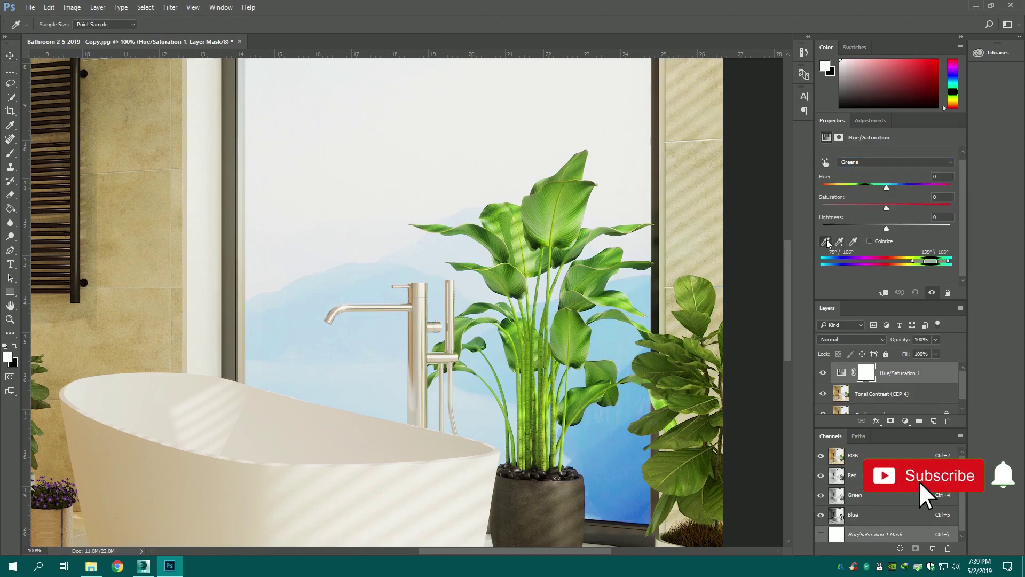
left_click(564, 210)
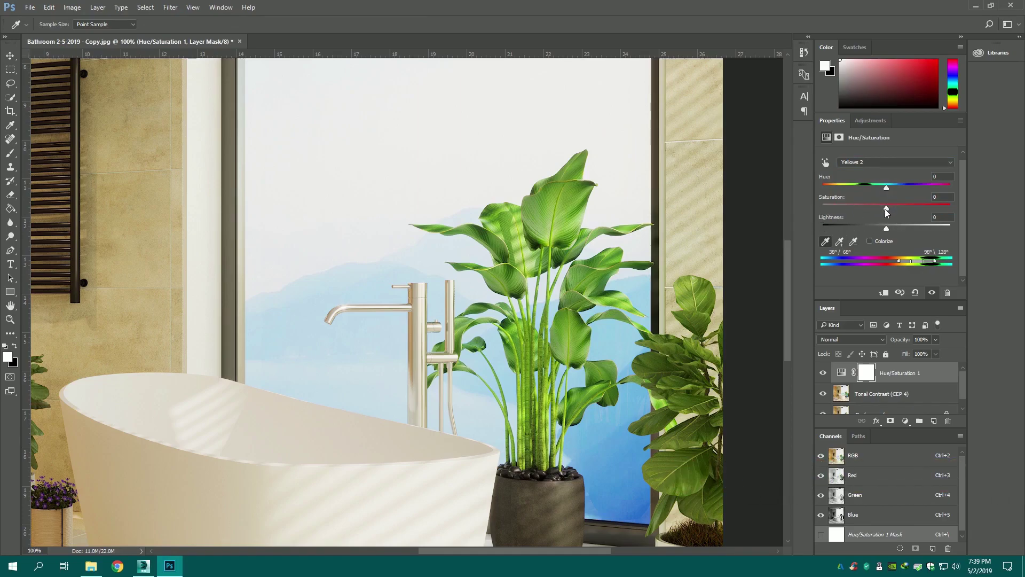
- Desaturate the plant's yellow-green leaves to -32 saturation
left_click_drag(877, 209, 860, 208)
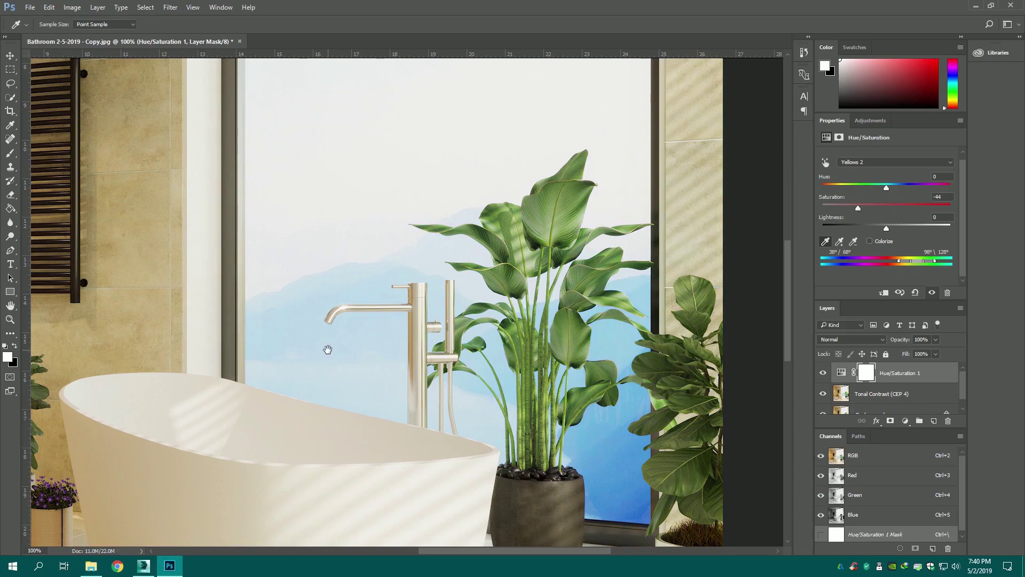
mouse_move(327, 348)
left_mouse_down()
mouse_move(574, 257)
mouse_move(451, 179)
mouse_move(464, 231)
left_mouse_up()
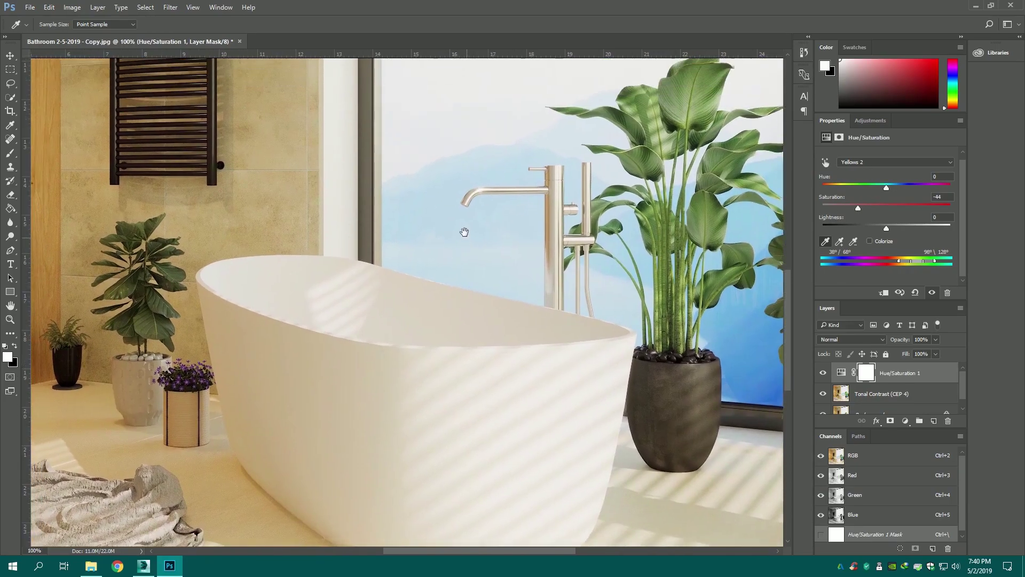
mouse_move(858, 209)
left_mouse_down()
mouse_move(831, 209)
mouse_move(845, 210)
left_mouse_up()
mouse_move(549, 337)
left_mouse_down()
mouse_move(664, 199)
mouse_move(731, 186)
mouse_move(719, 327)
mouse_move(744, 421)
mouse_move(545, 448)
mouse_move(529, 440)
left_mouse_up()
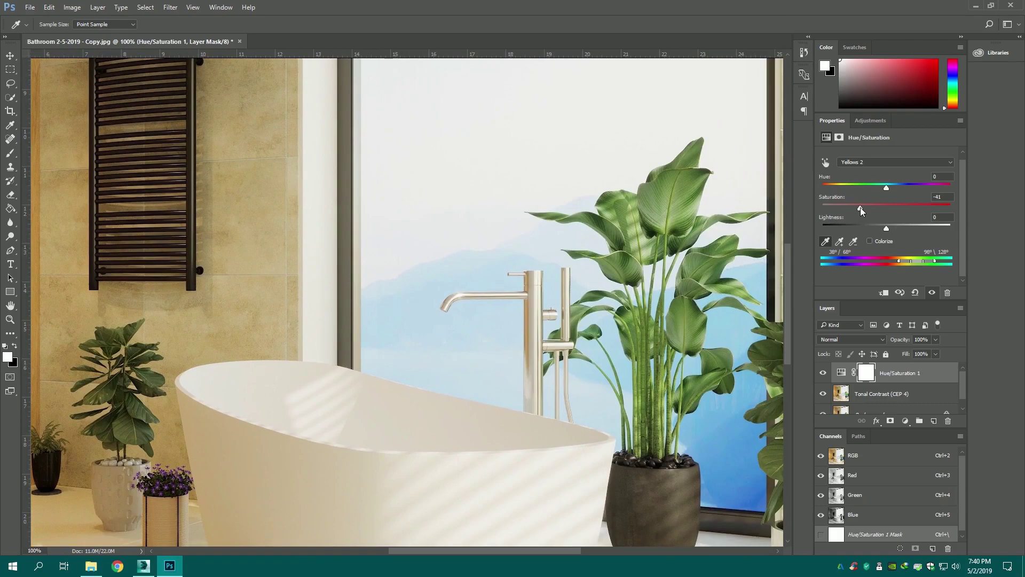
left_click_drag(860, 208, 861, 209)
left_click(866, 210)
mouse_move(400, 167)
left_mouse_down()
mouse_move(555, 286)
mouse_move(657, 325)
mouse_move(384, 176)
left_mouse_up()
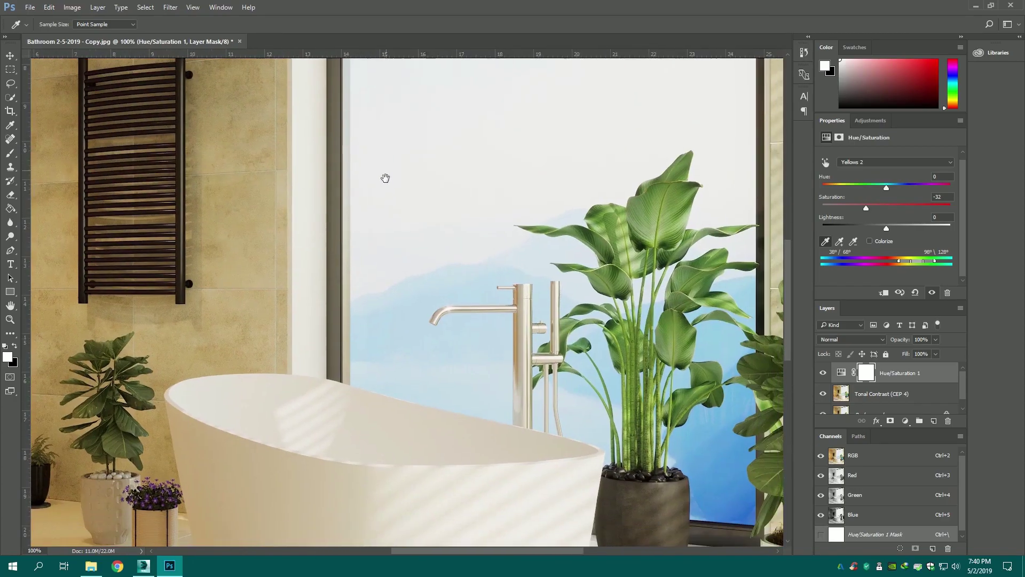
scroll(561, 235, "up", 2)
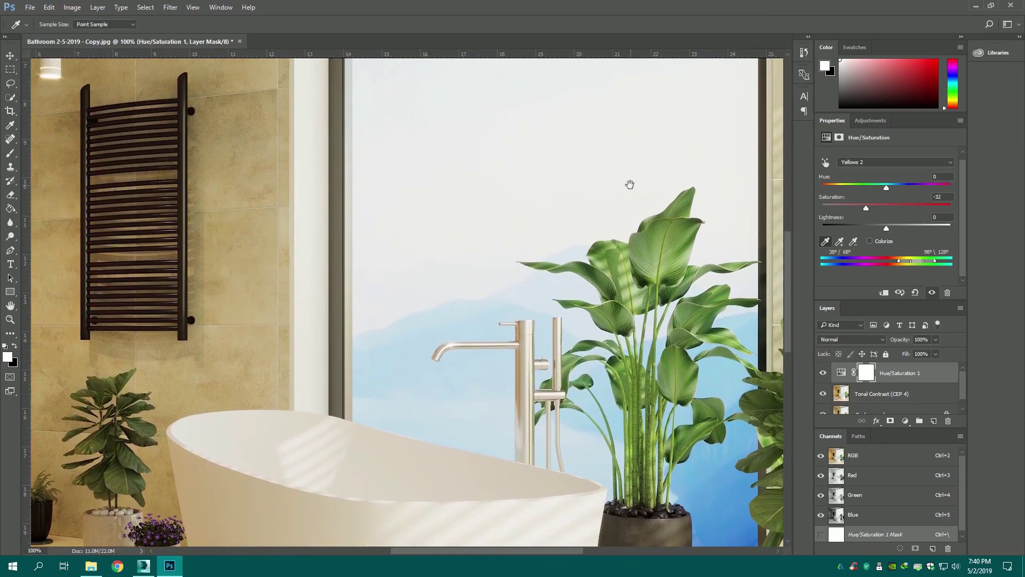
scroll(617, 212, "up", 1)
left_click(860, 163)
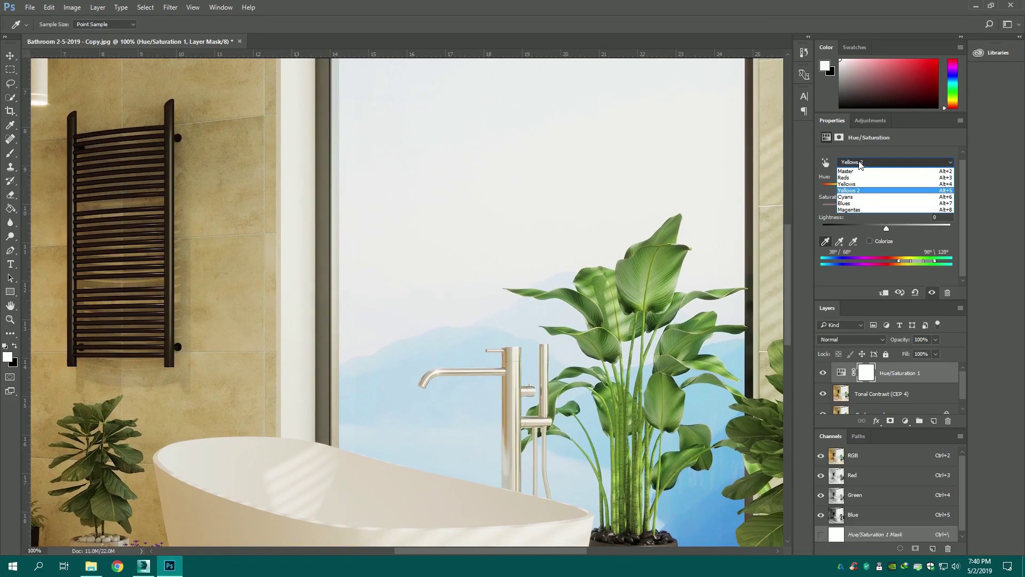
- Target Blues, sample the sky, and mute it to Saturation -52, Lightness -23
left_click(844, 203)
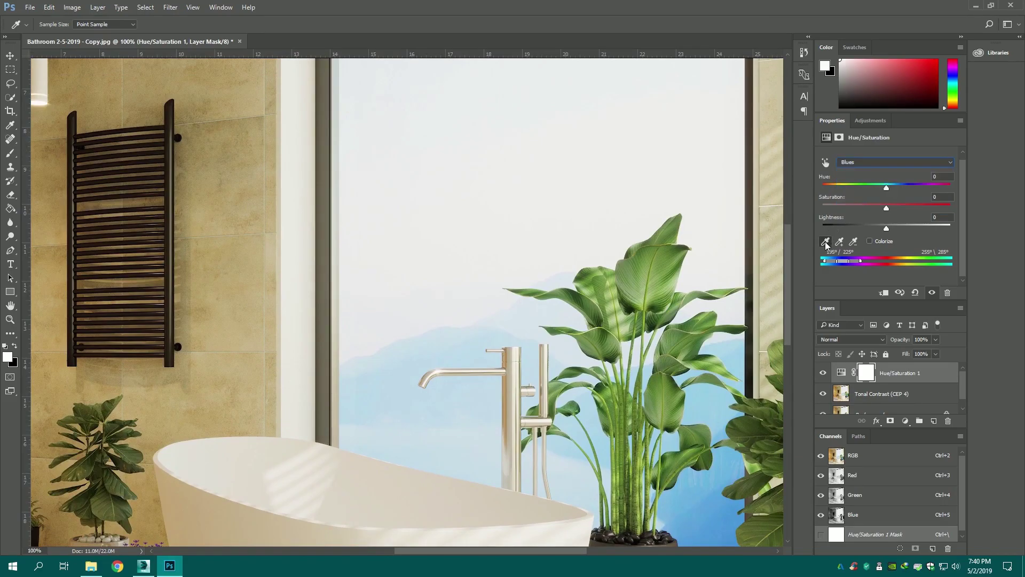
left_click(479, 343)
left_click_drag(886, 209, 884, 208)
left_click_drag(858, 208, 855, 208)
key("ctrl+minus")
key("ctrl+minus")
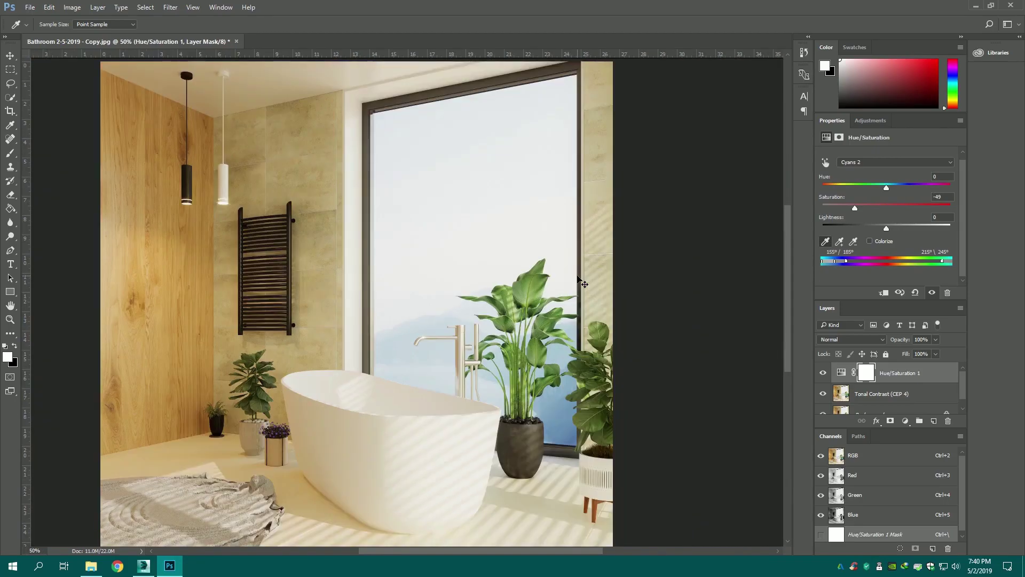
key("ctrl+plus")
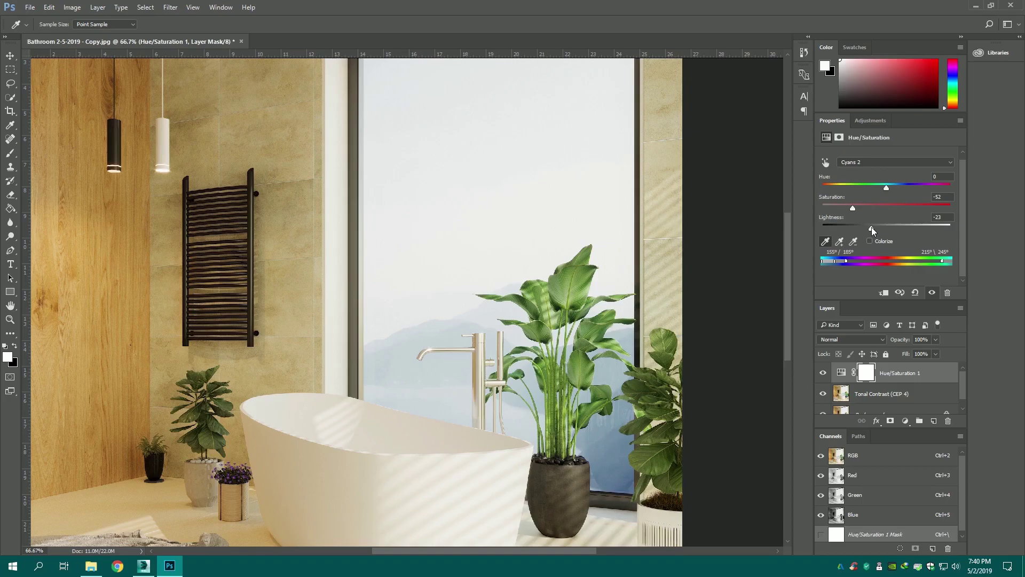
key("ctrl+minus")
key("ctrl+minus")
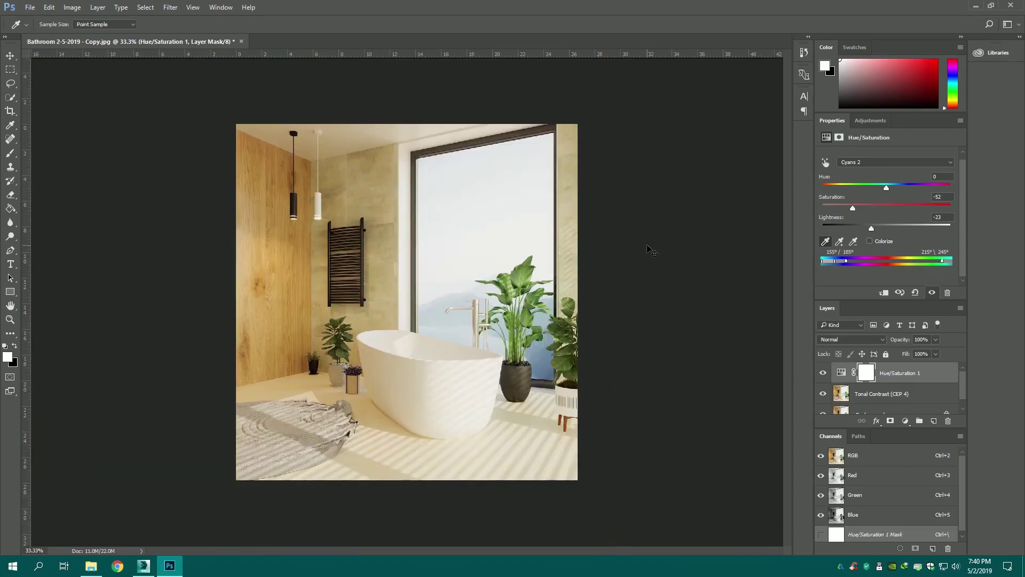